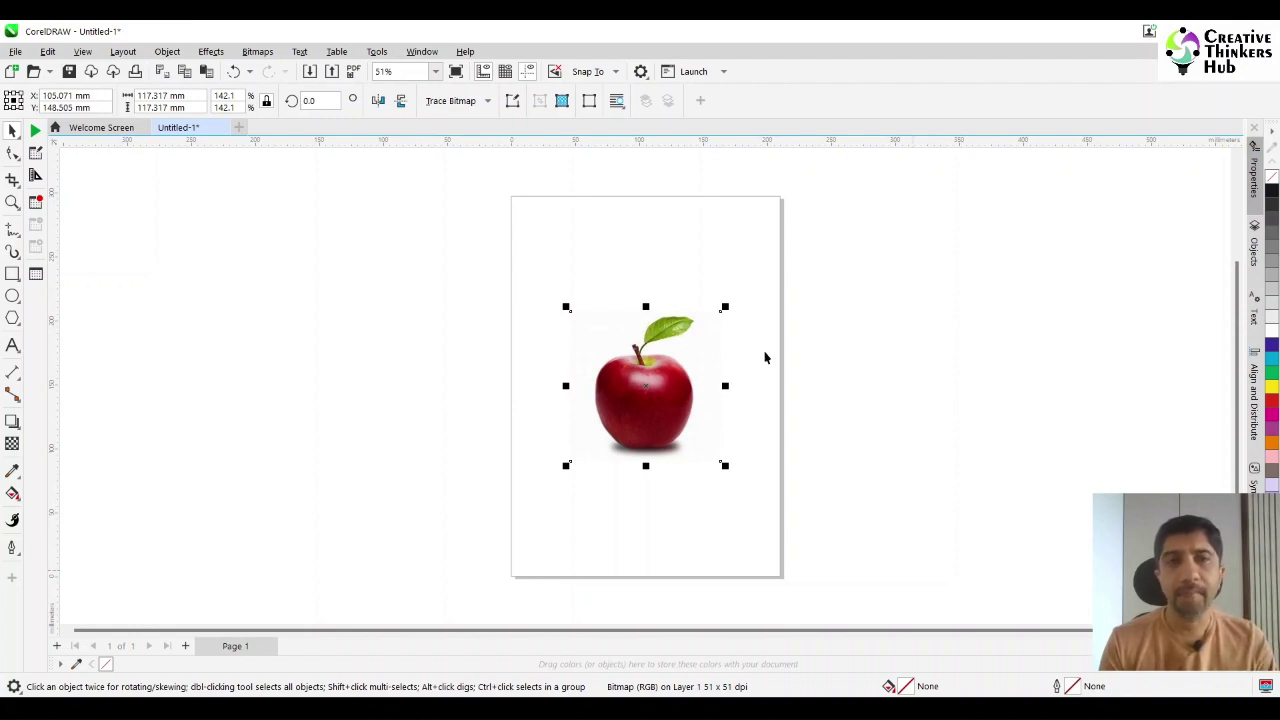
Outline-trace the apple bitmap as a high quality image with detail, smoothing and corner smoothness at 100, grouping the objects by color.
click(450, 101)
mouse_move(466, 160)
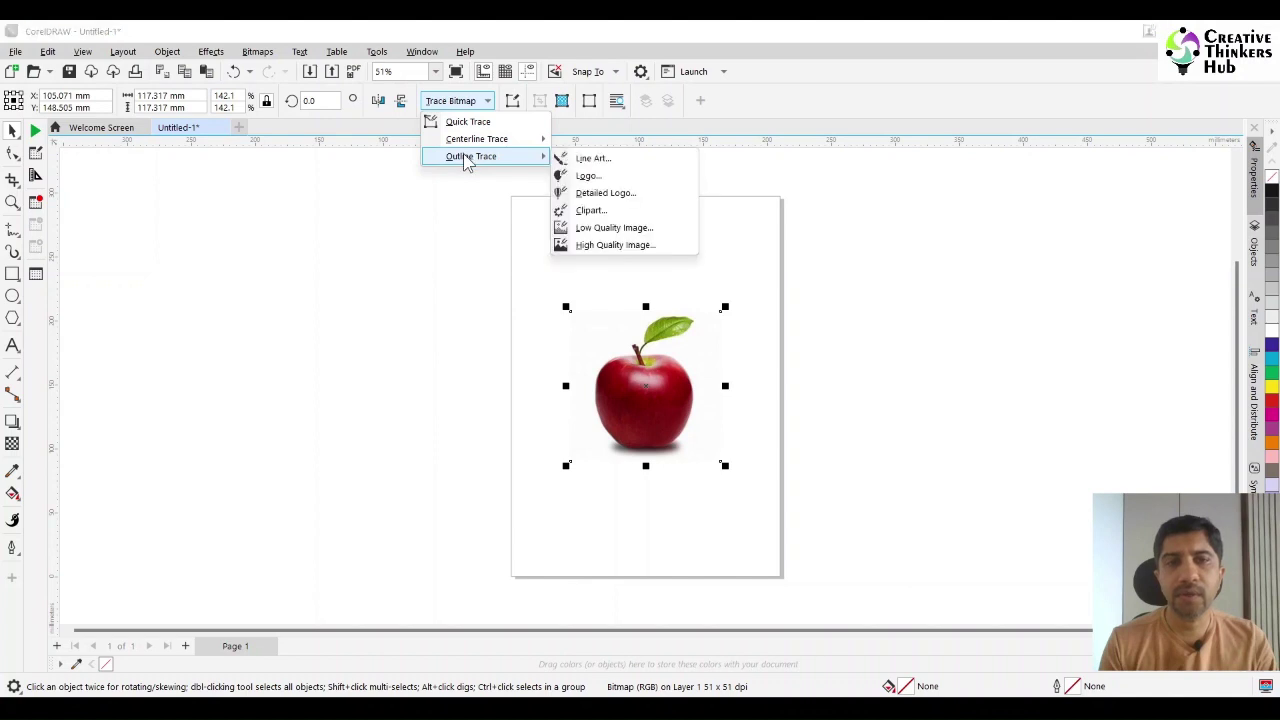
click(614, 245)
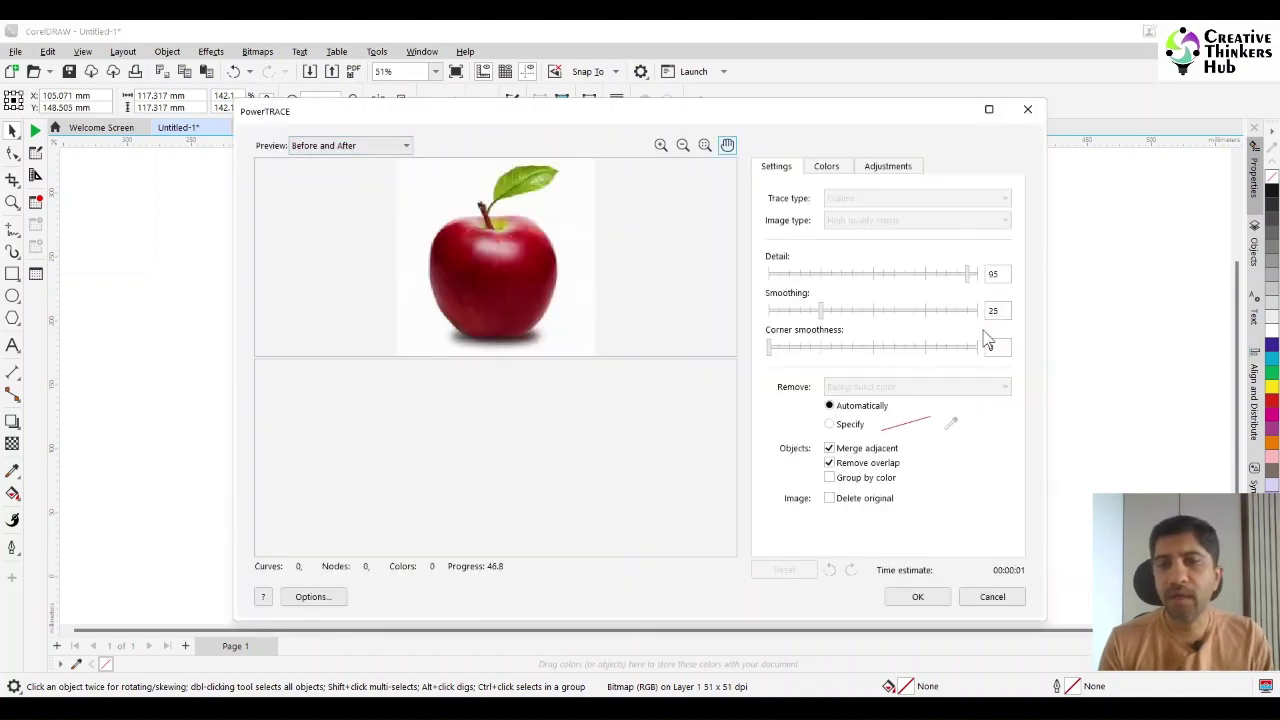
click(968, 274)
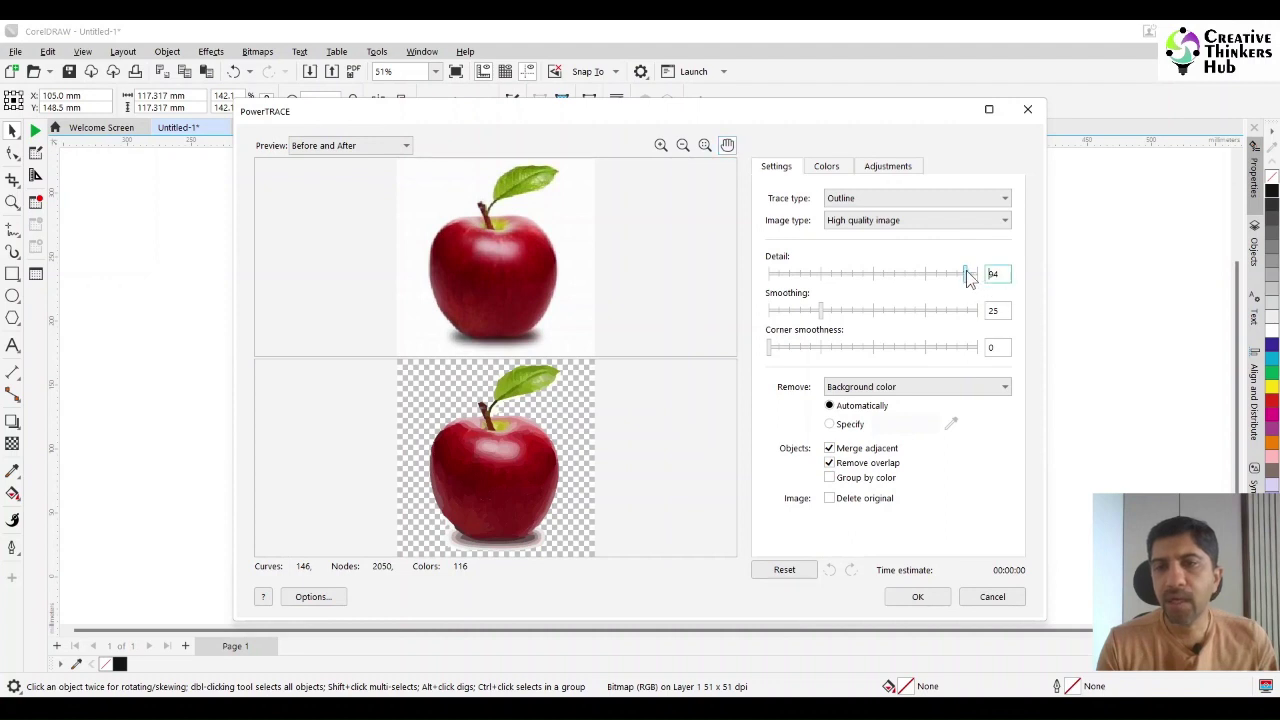
drag(971, 273, 980, 274)
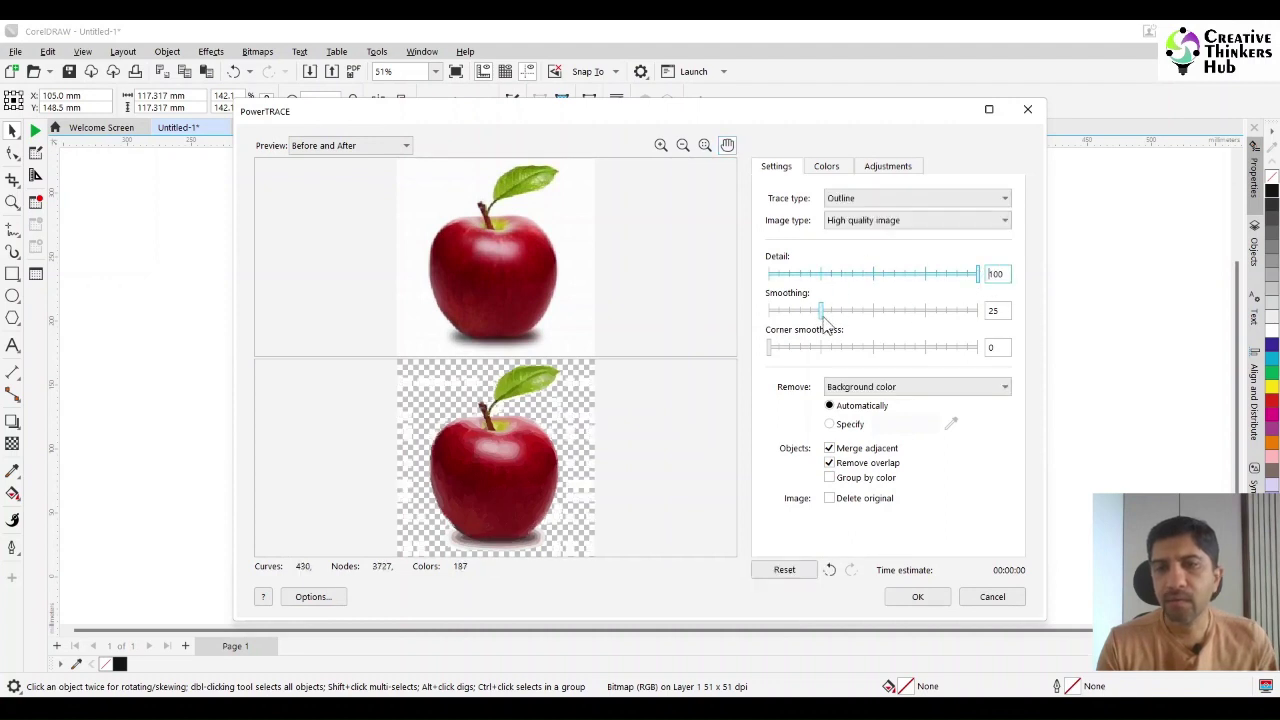
drag(821, 312, 984, 312)
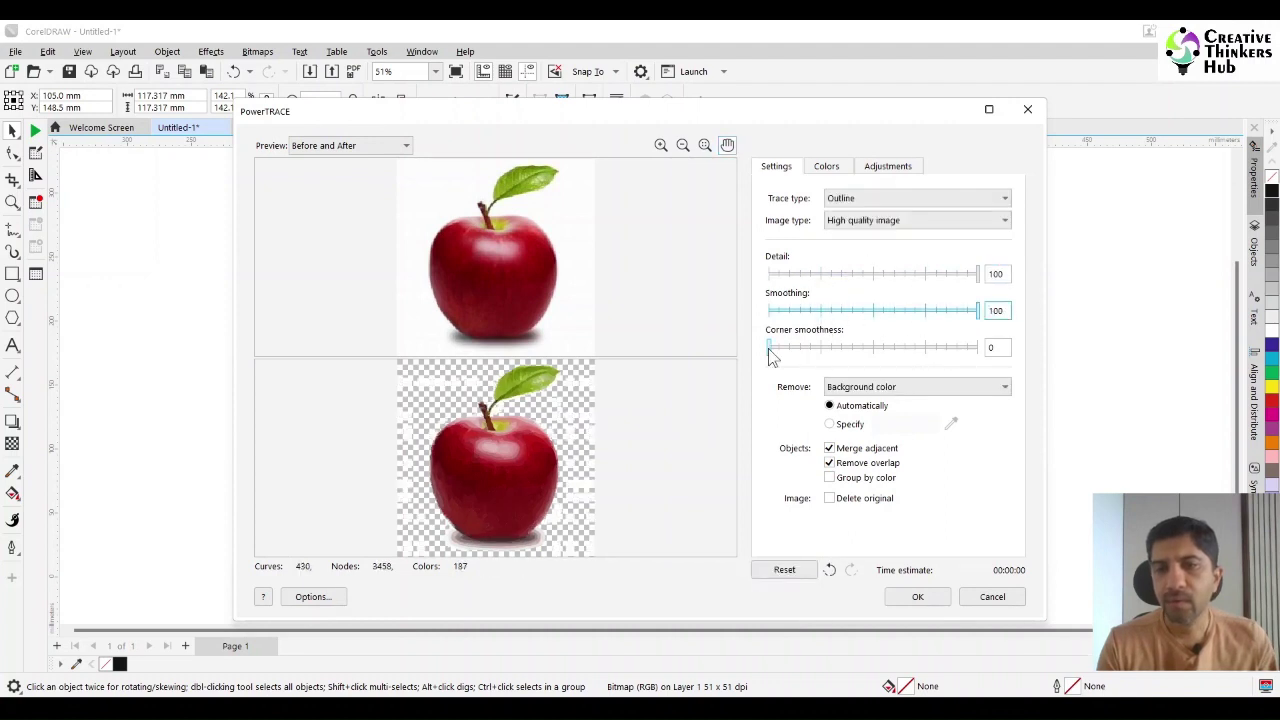
drag(771, 355, 1046, 354)
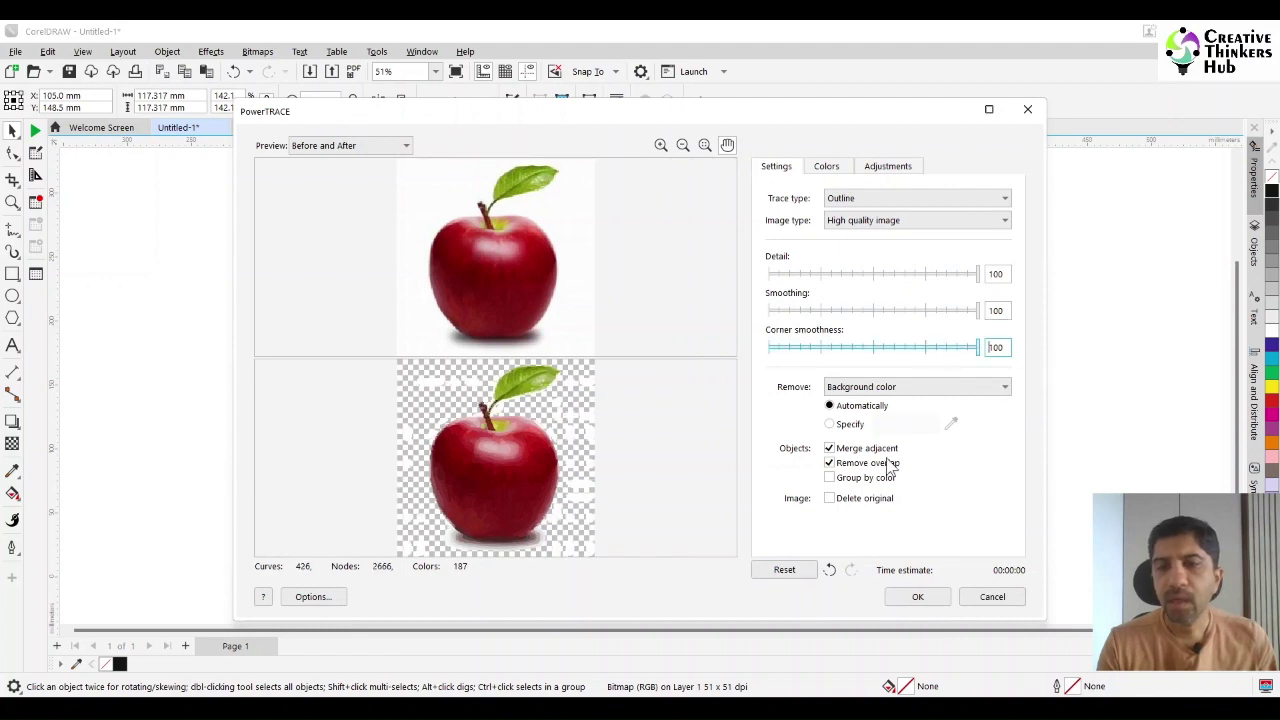
click(829, 479)
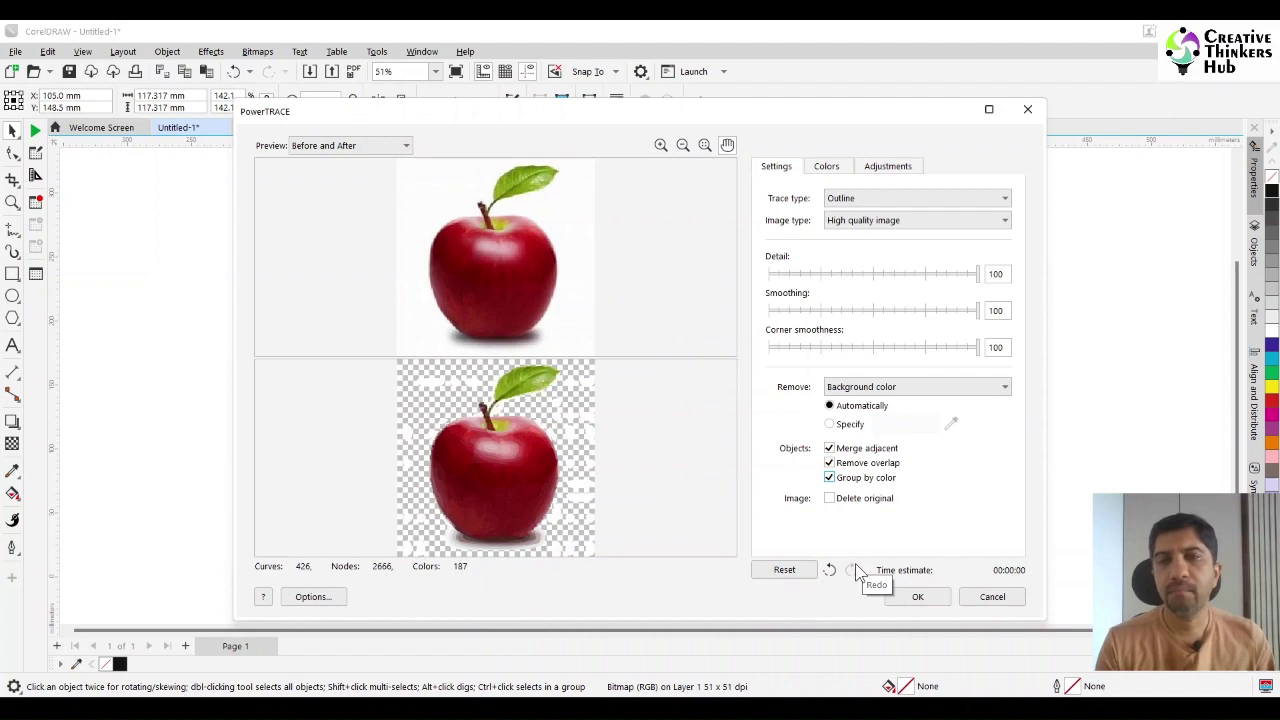
click(918, 598)
Separate the original bitmap from its trace, placing the bitmap beside the page and keeping the traced apple on the page.
drag(648, 408, 855, 408)
drag(634, 423, 354, 417)
mouse_move(866, 414)
mouse_down()
mouse_move(697, 420)
mouse_move(656, 406)
mouse_up()
Draw a rectangle about 180 by 156 mm around the traced apple, fill it black and send it behind the apple.
click(12, 274)
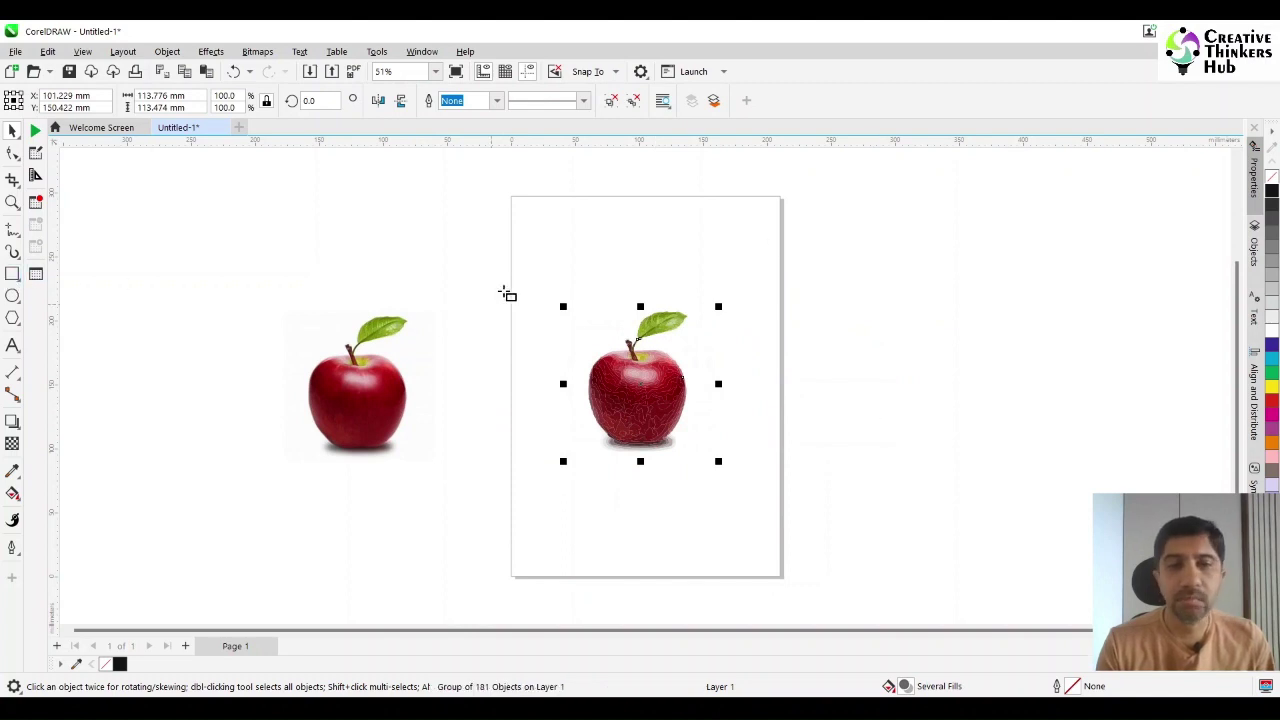
drag(526, 281, 757, 483)
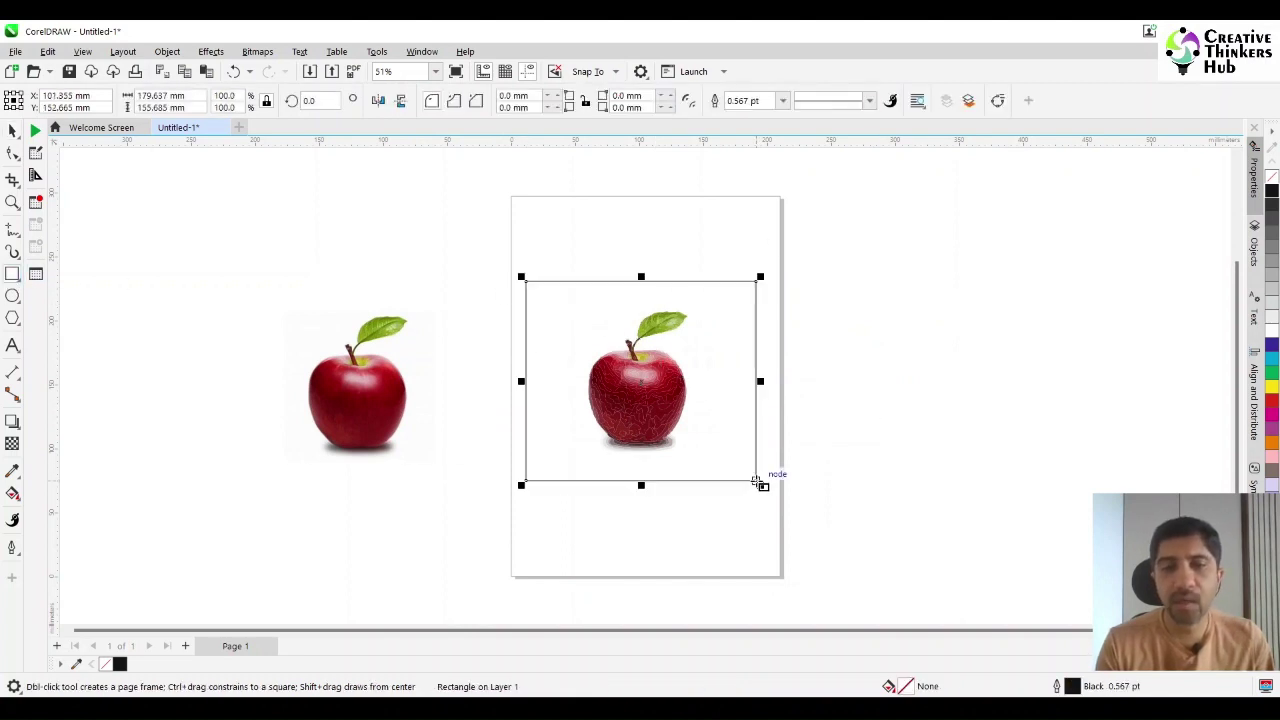
click(12, 130)
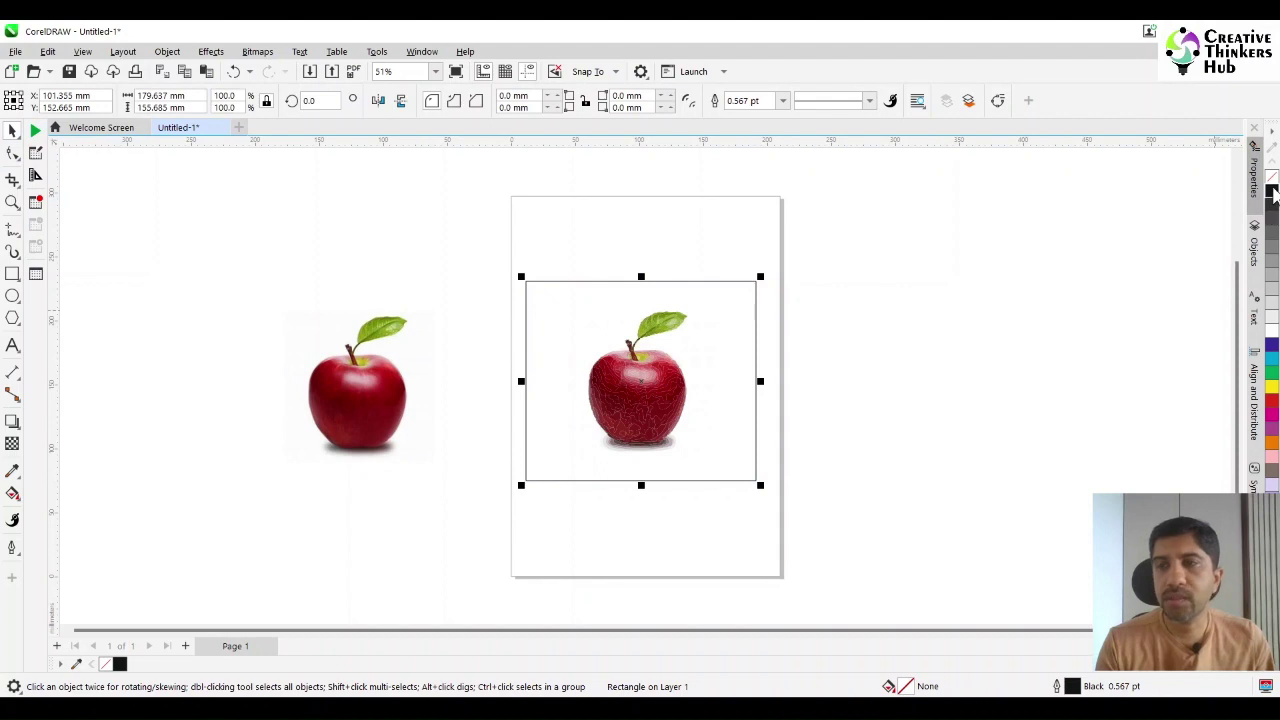
click(1271, 190)
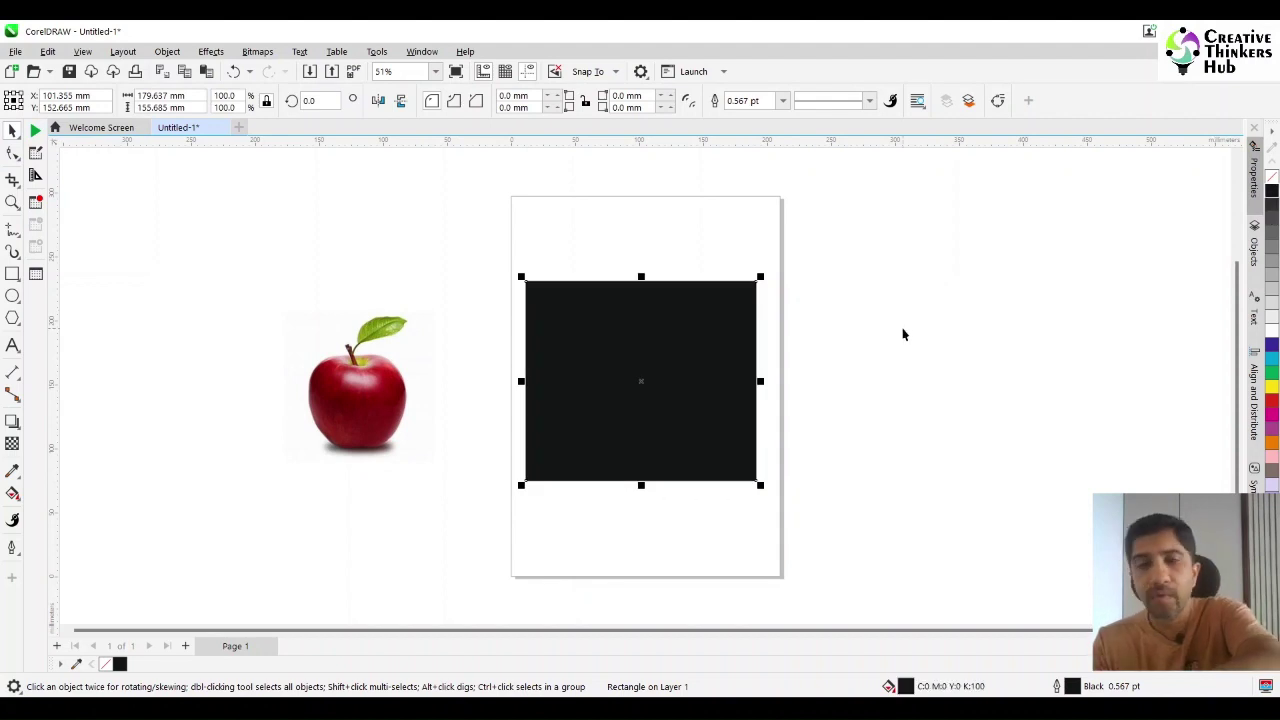
key(shift+Page_Down)
click(221, 264)
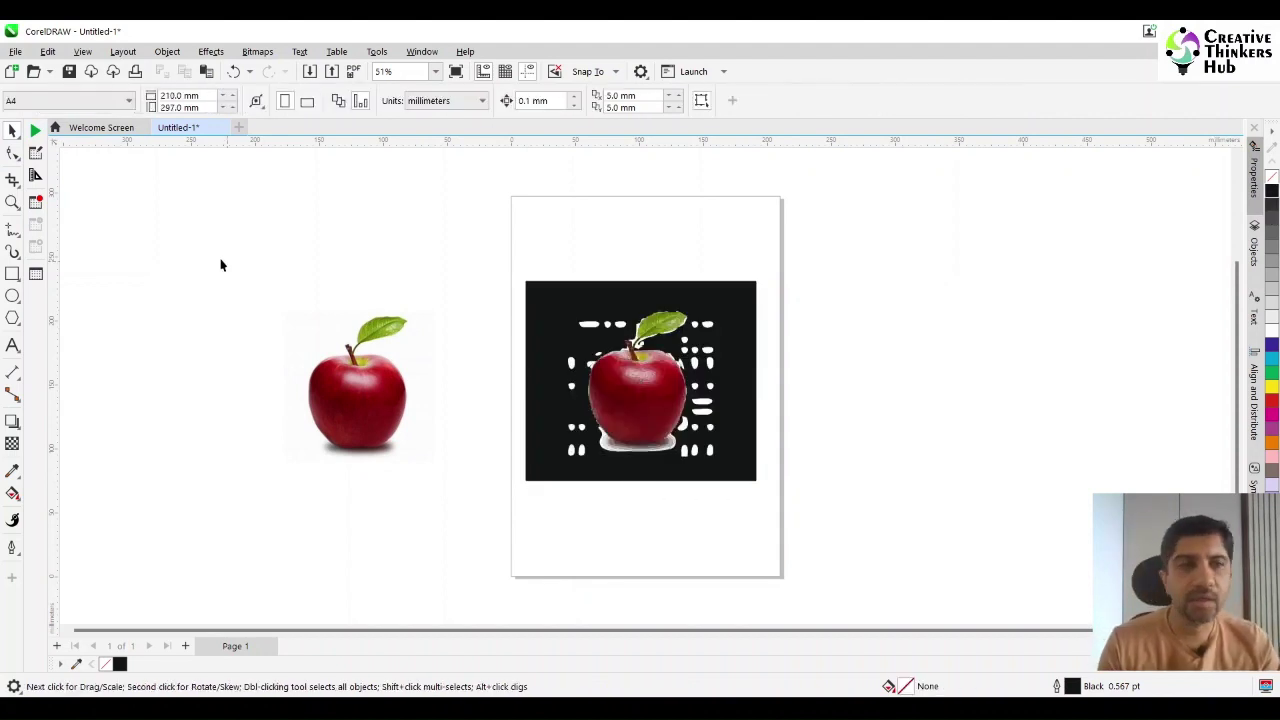
Ungroup the traced apple into its separate color groups.
click(12, 202)
drag(544, 263, 753, 512)
click(12, 131)
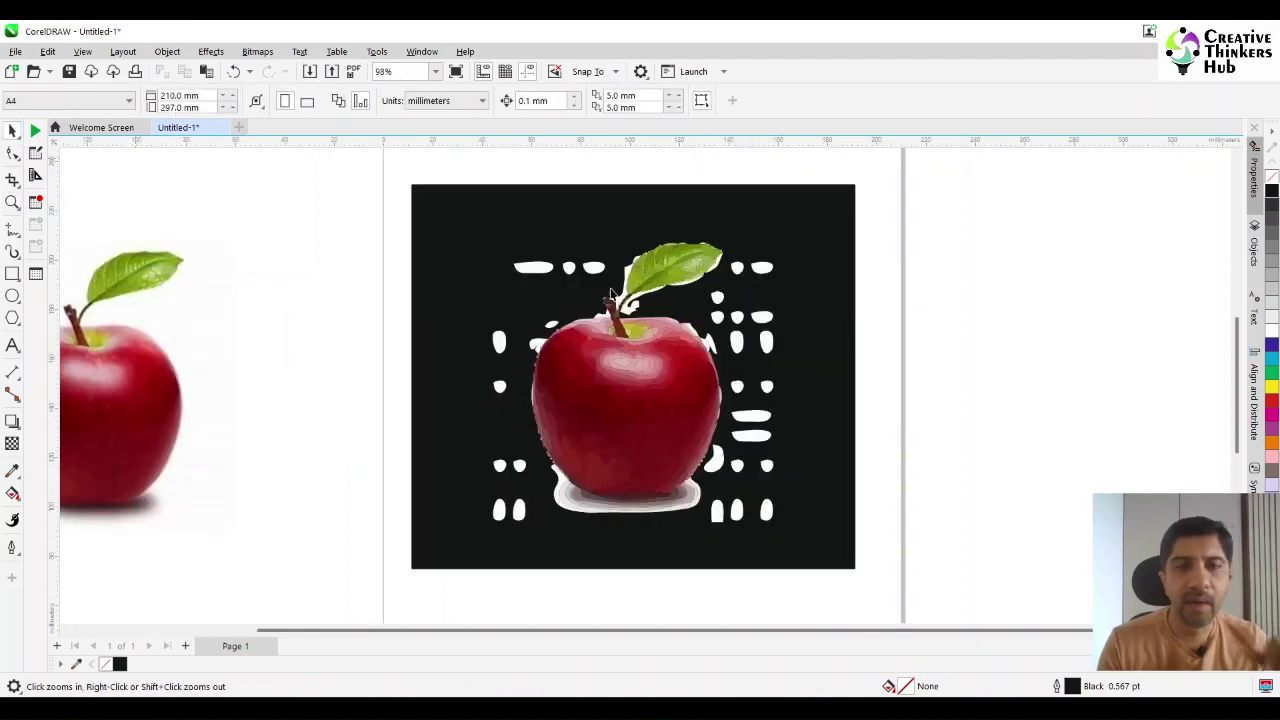
click(660, 384)
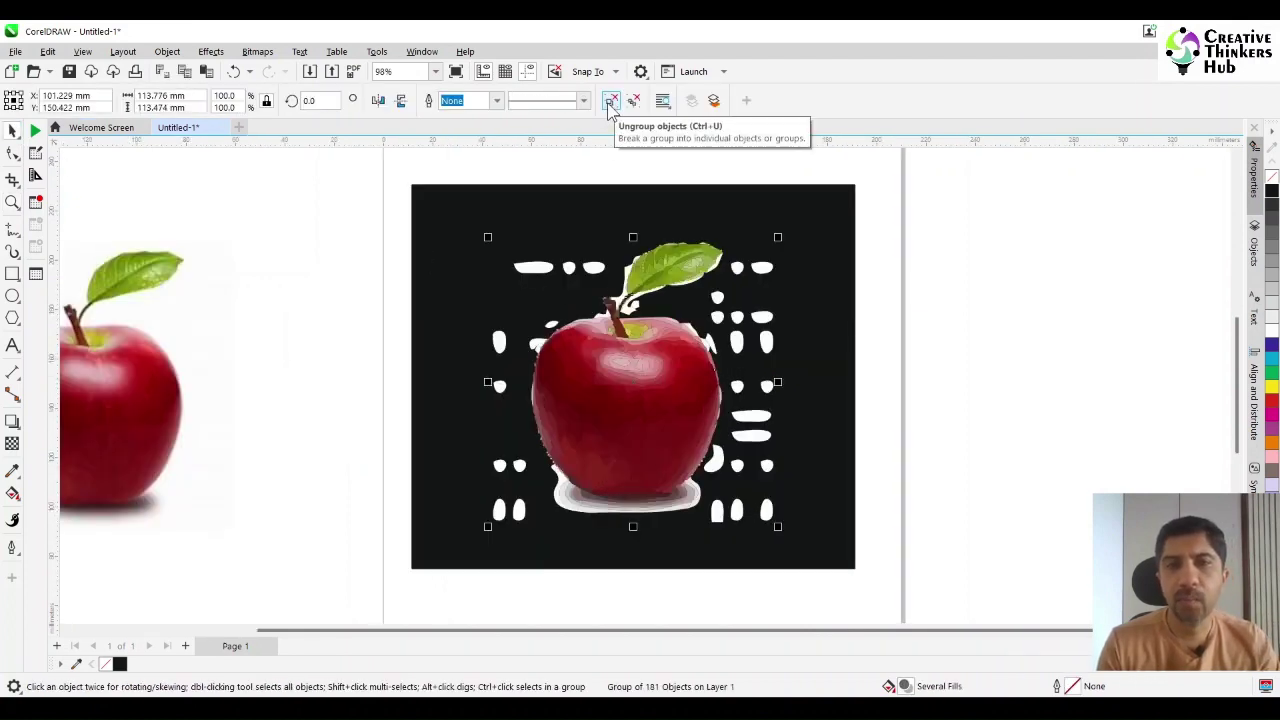
click(1037, 277)
Delete the groups of white background specks scattered around the traced apple.
click(764, 271)
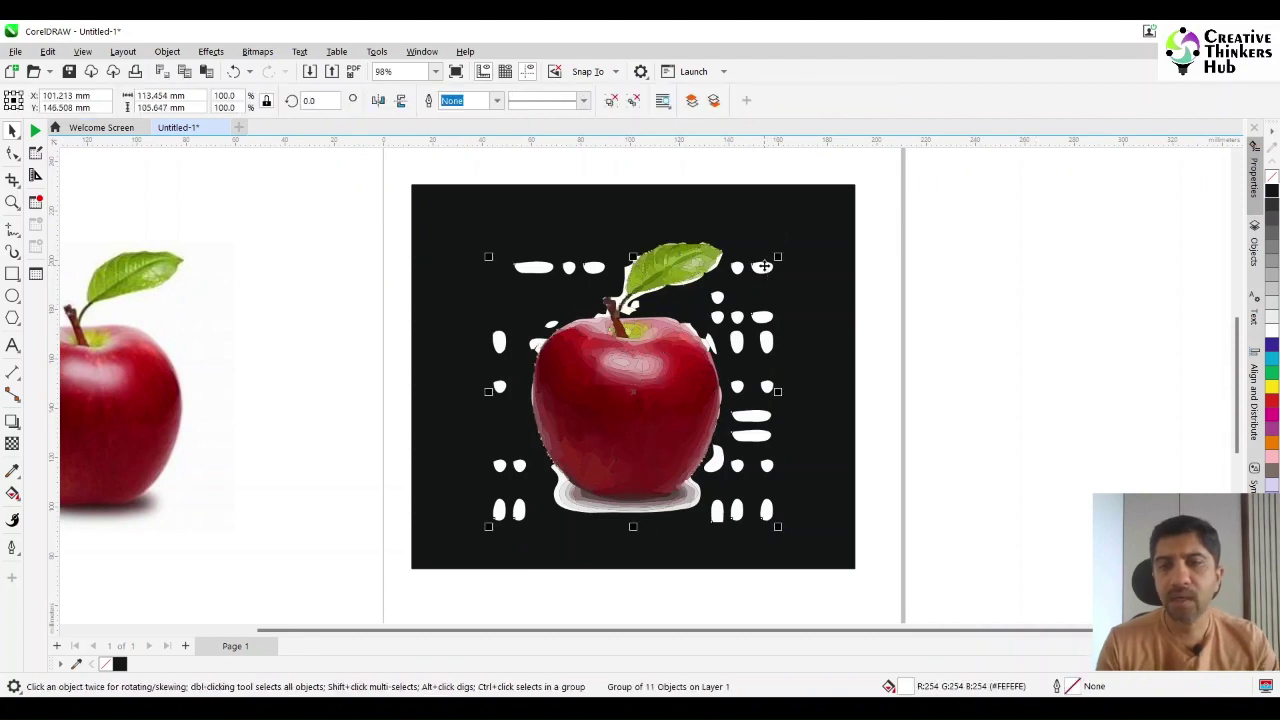
key(Delete)
click(767, 344)
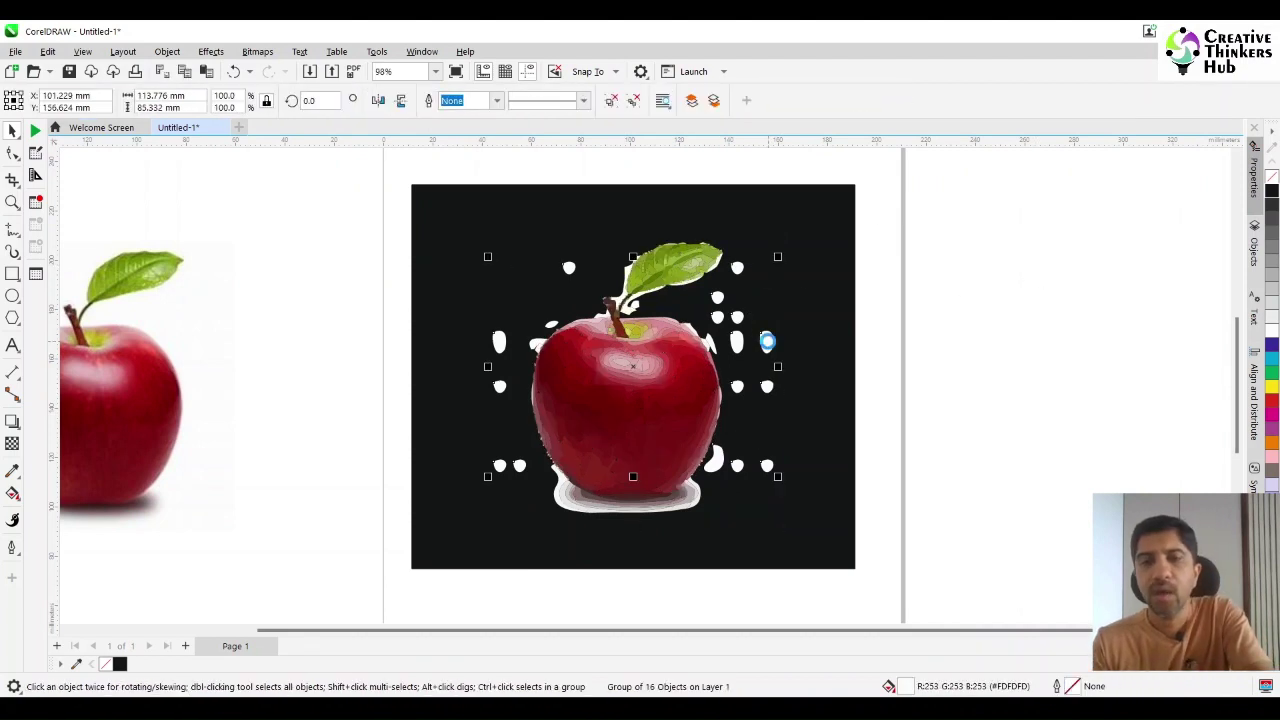
key(Delete)
click(713, 348)
key(Delete)
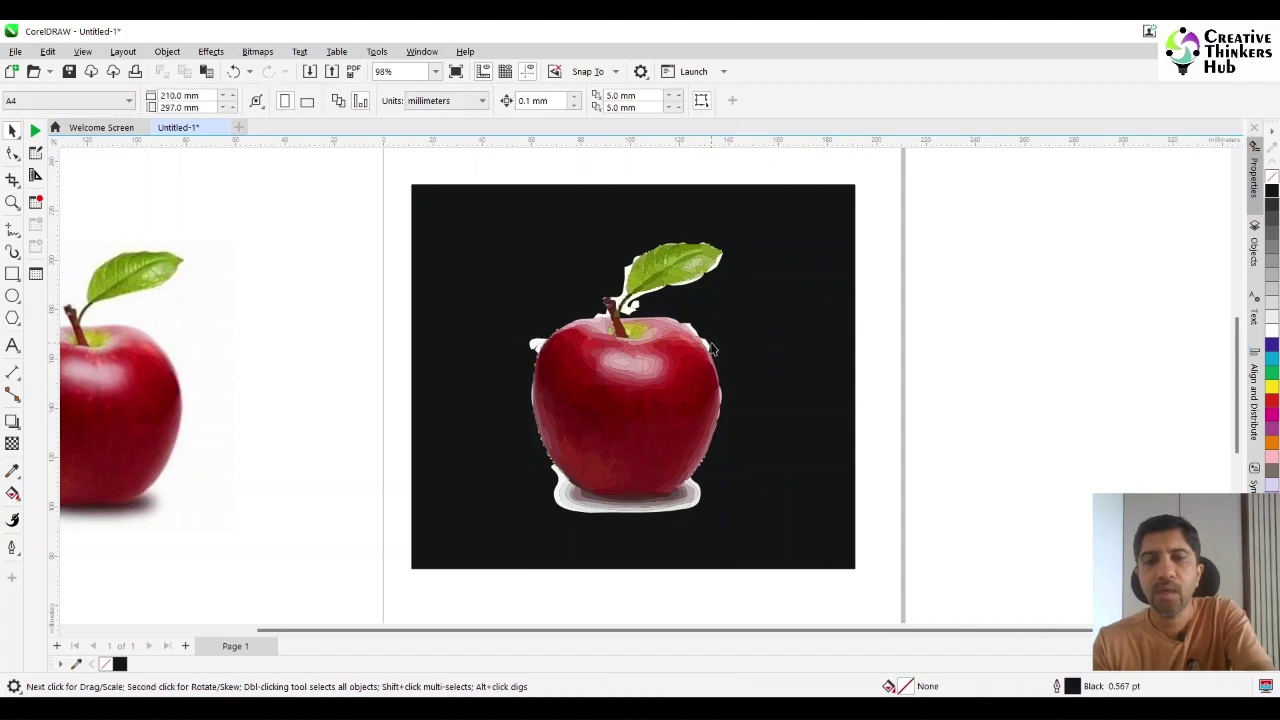
click(534, 349)
key(Delete)
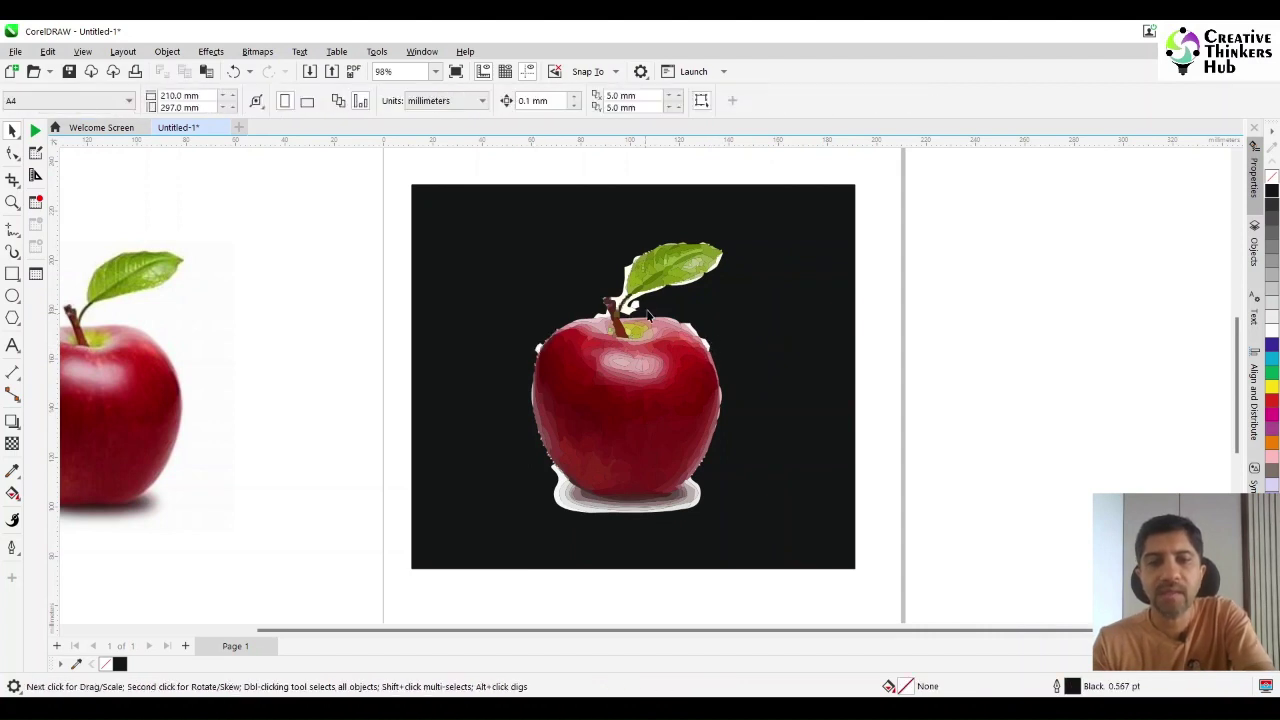
Delete the white leftover shapes around the apple's stem and leaf.
click(622, 297)
key(Delete)
click(625, 280)
key(Delete)
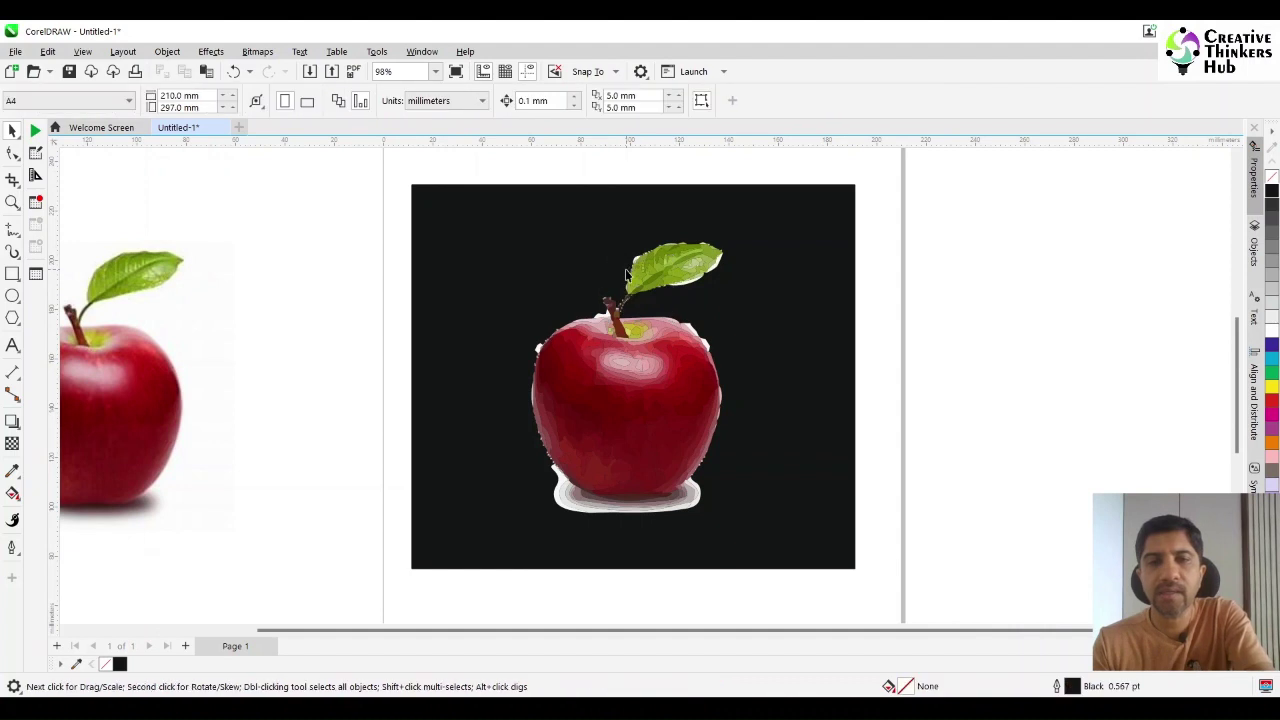
click(688, 287)
key(Delete)
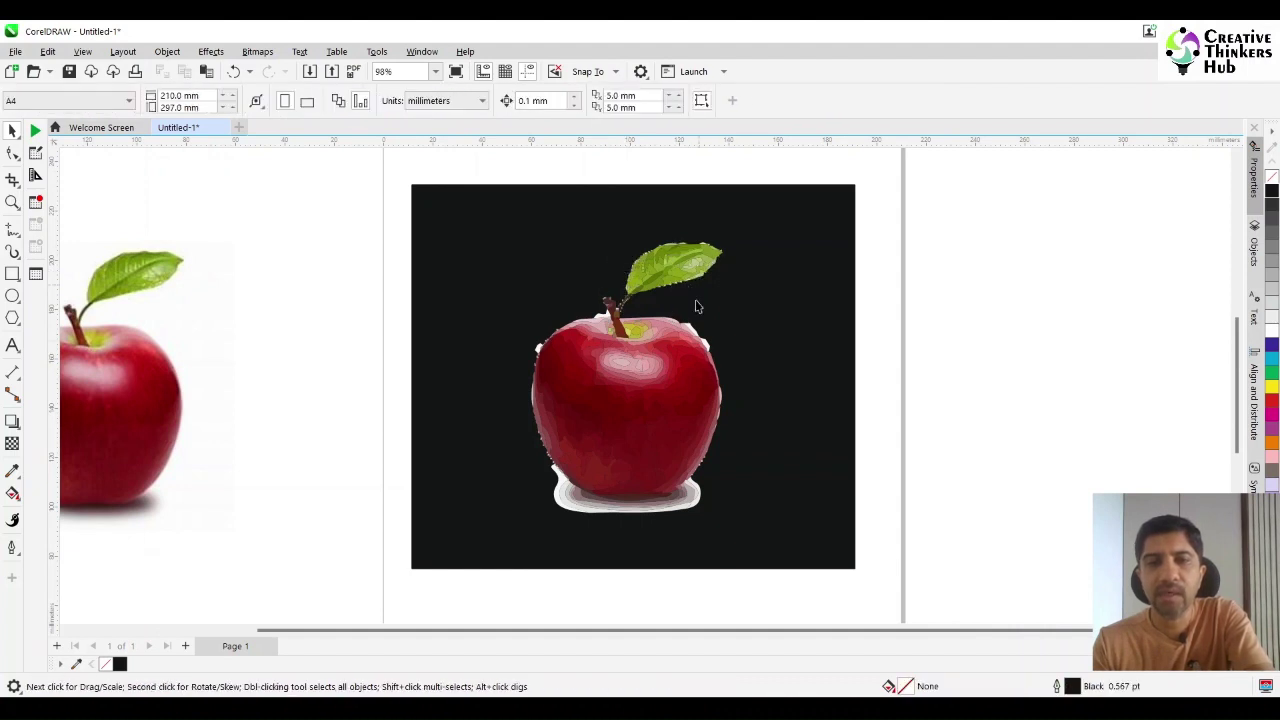
Delete the outermost white and light grey shadow shapes beneath the apple.
click(636, 510)
key(Delete)
click(662, 515)
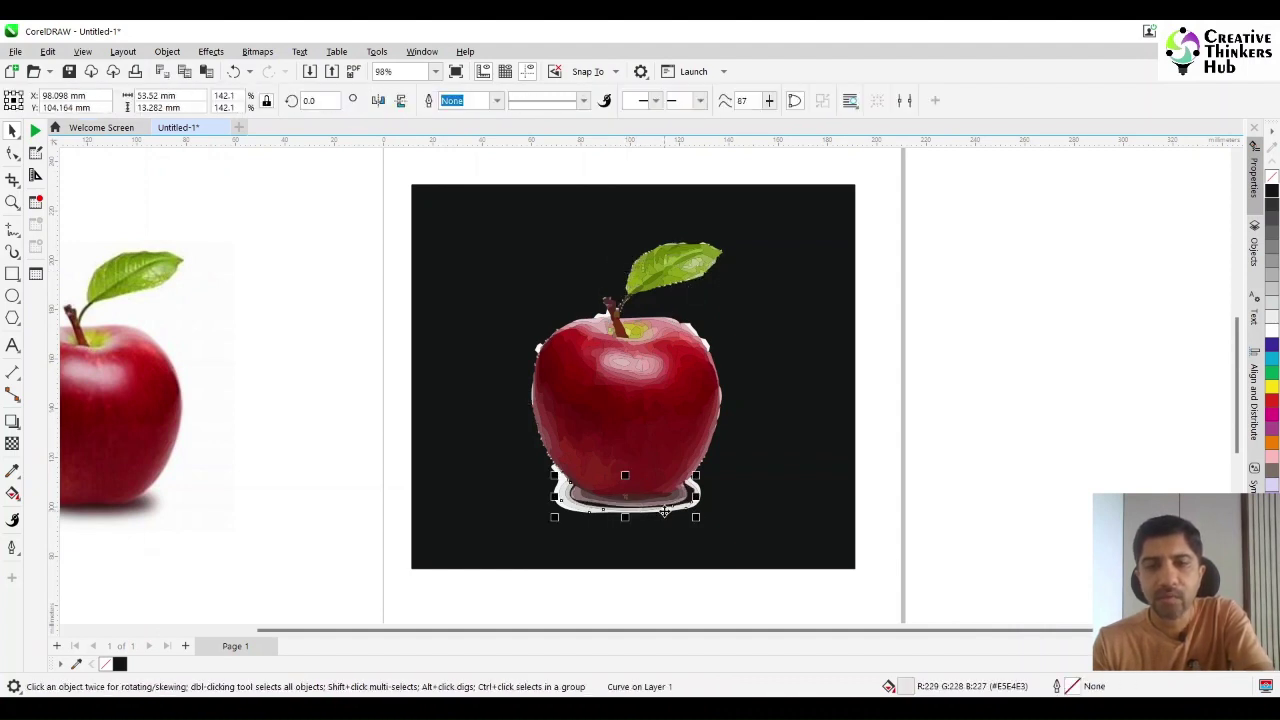
key(Delete)
click(694, 508)
key(Delete)
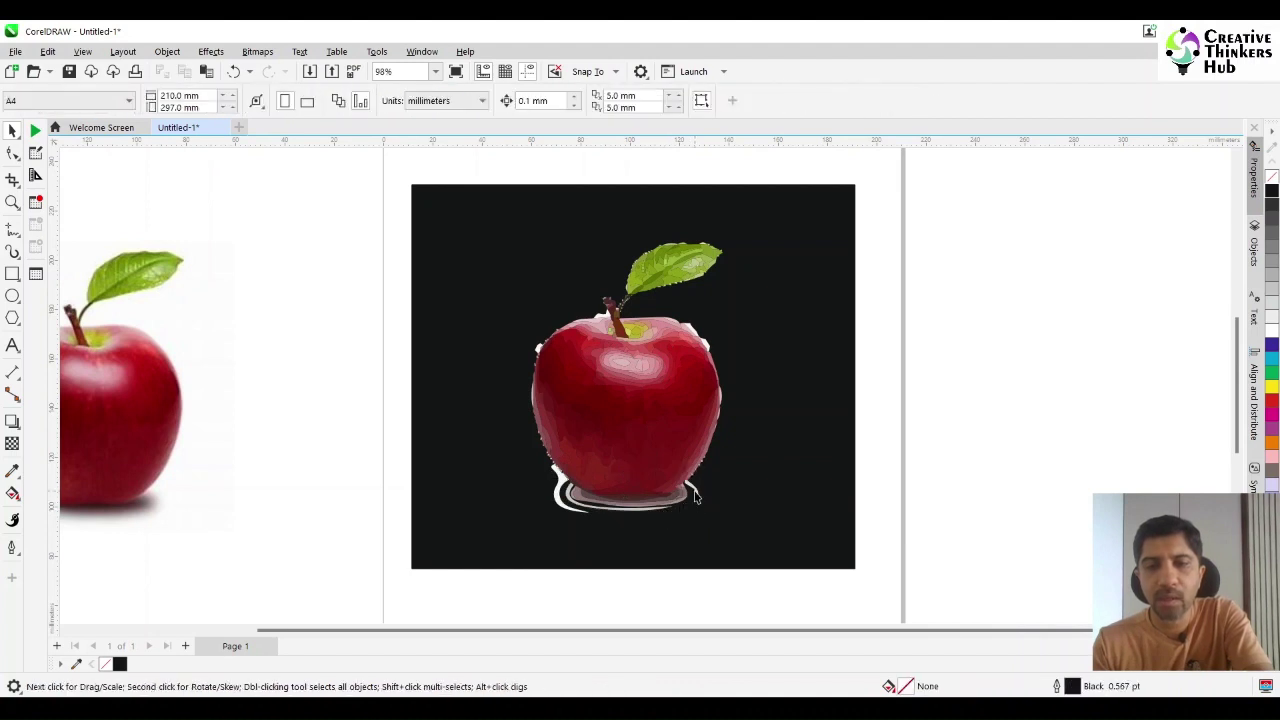
Delete the inner shadow pieces under the apple's lower right side.
click(689, 486)
key(Delete)
click(677, 494)
key(Delete)
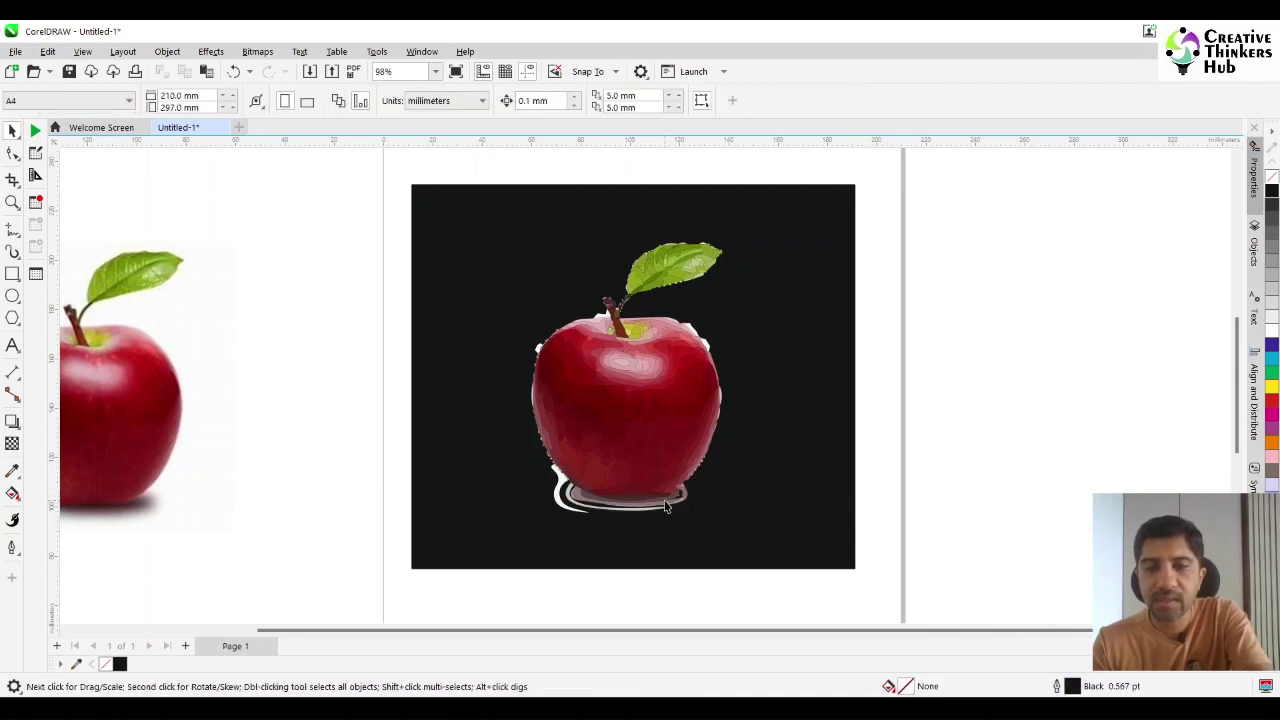
click(664, 500)
key(Delete)
Delete the remaining thin grey shadow rings beneath the apple.
click(662, 502)
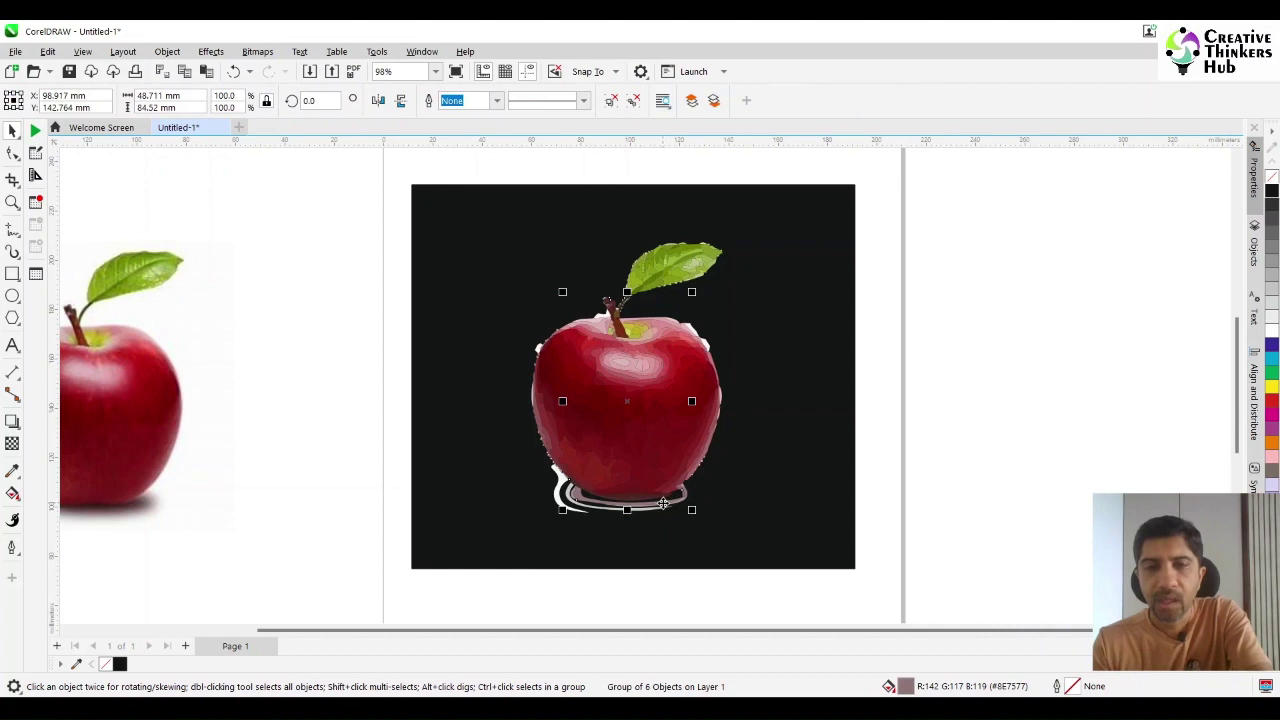
click(663, 503)
click(665, 510)
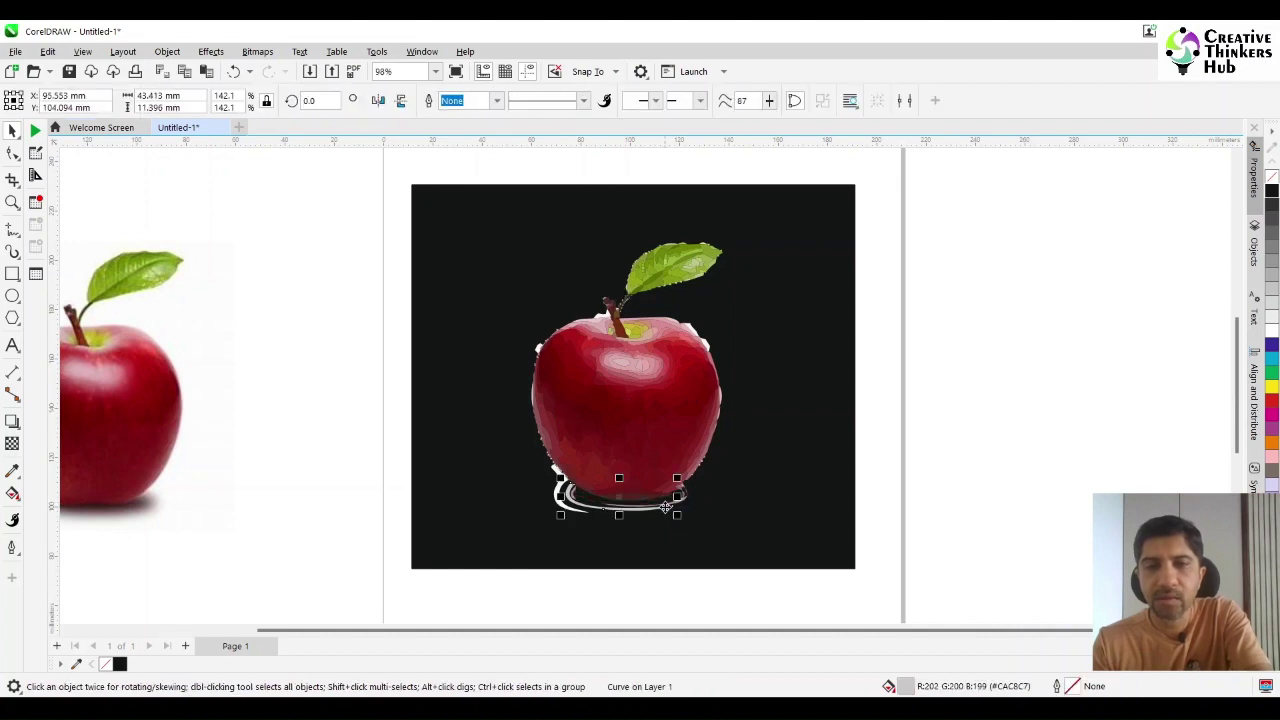
click(664, 506)
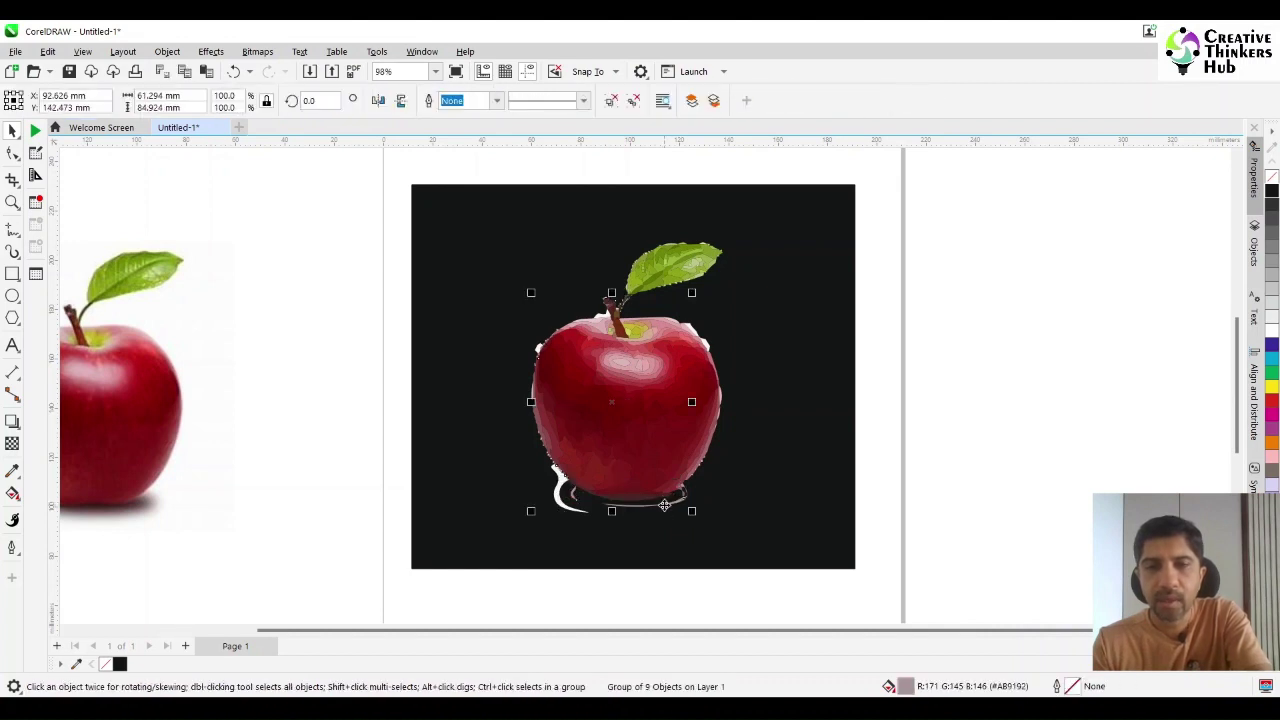
drag(615, 403, 797, 398)
key(Delete)
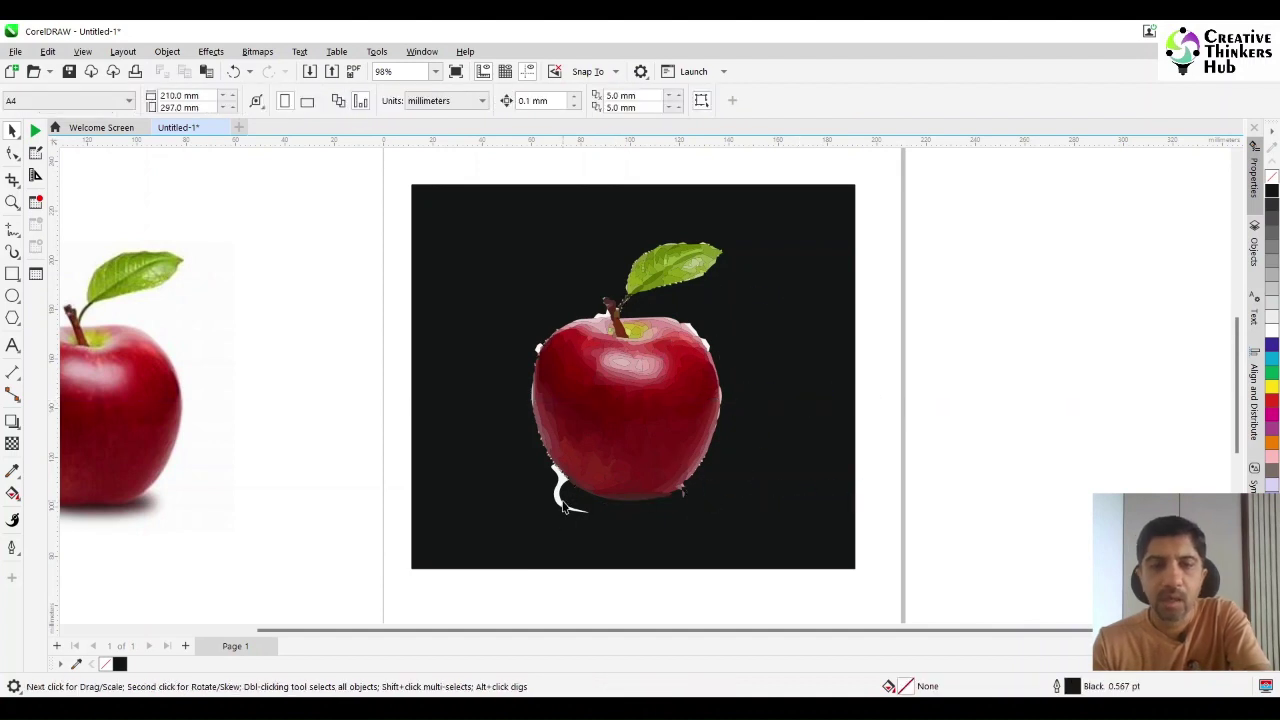
Delete the white crescent at the apple's lower left and the small leftover fragments along its edge.
click(556, 503)
key(Delete)
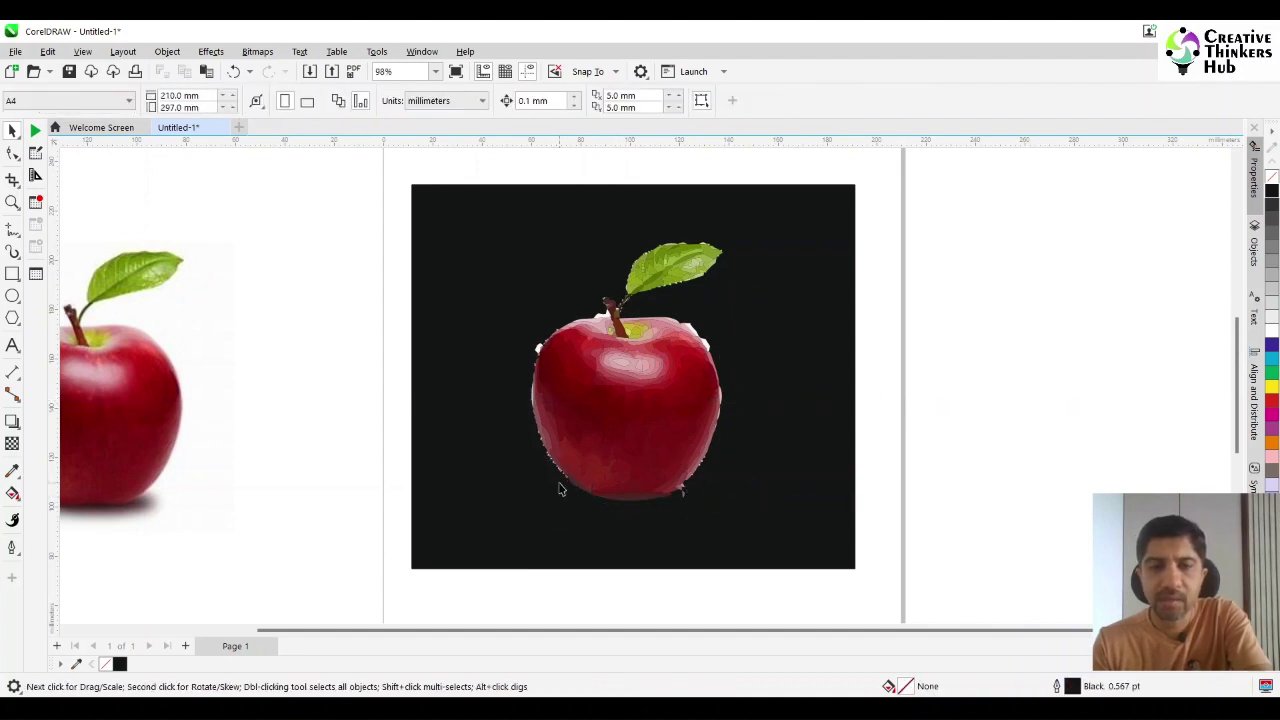
click(538, 350)
key(Delete)
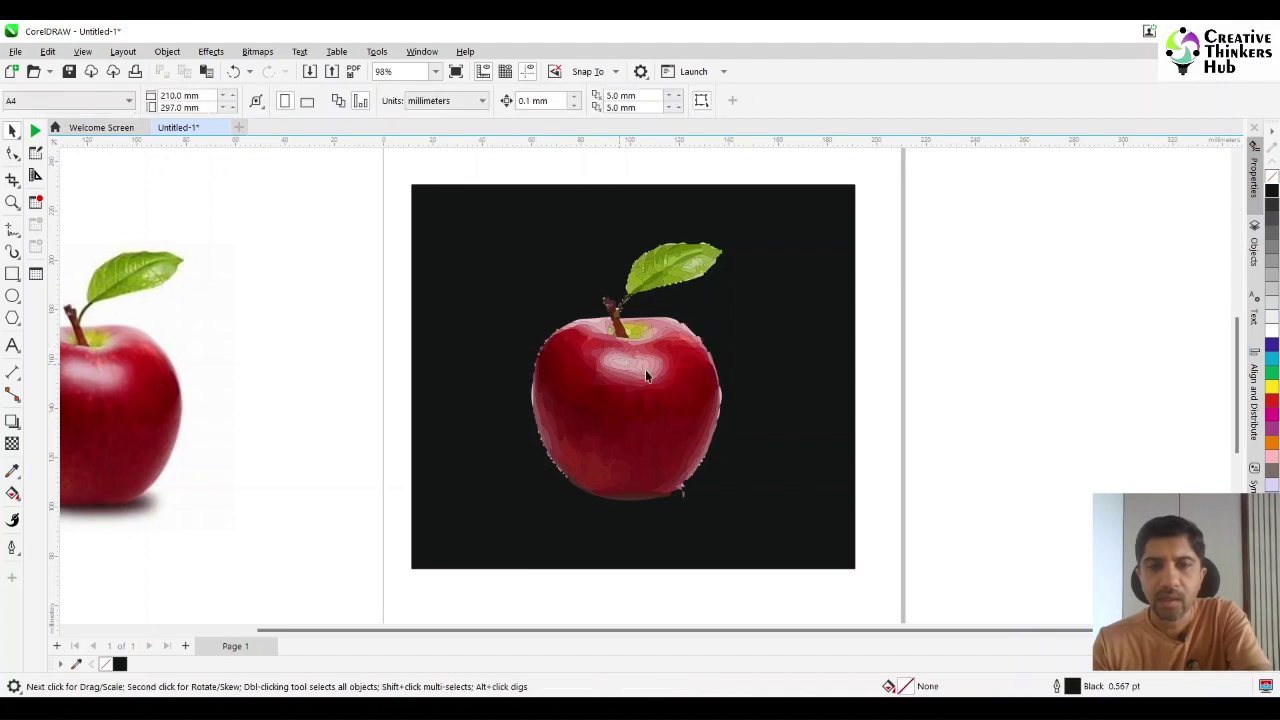
click(683, 501)
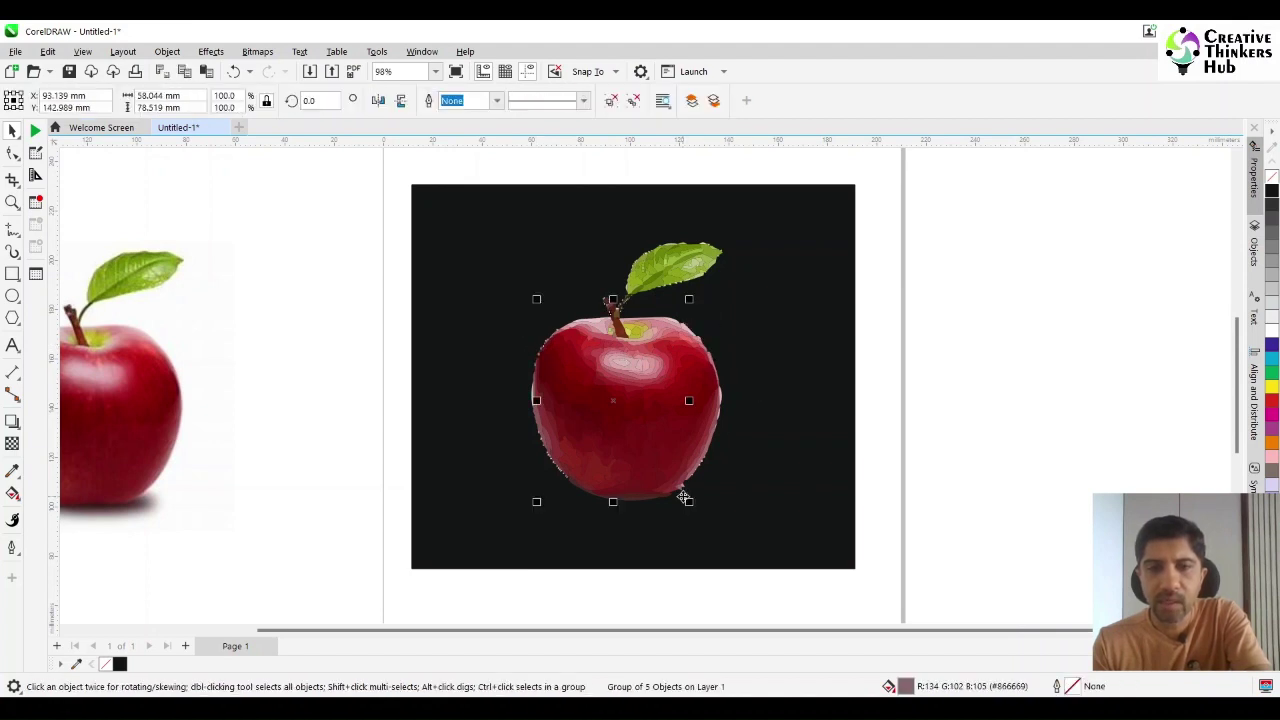
key(Delete)
click(684, 490)
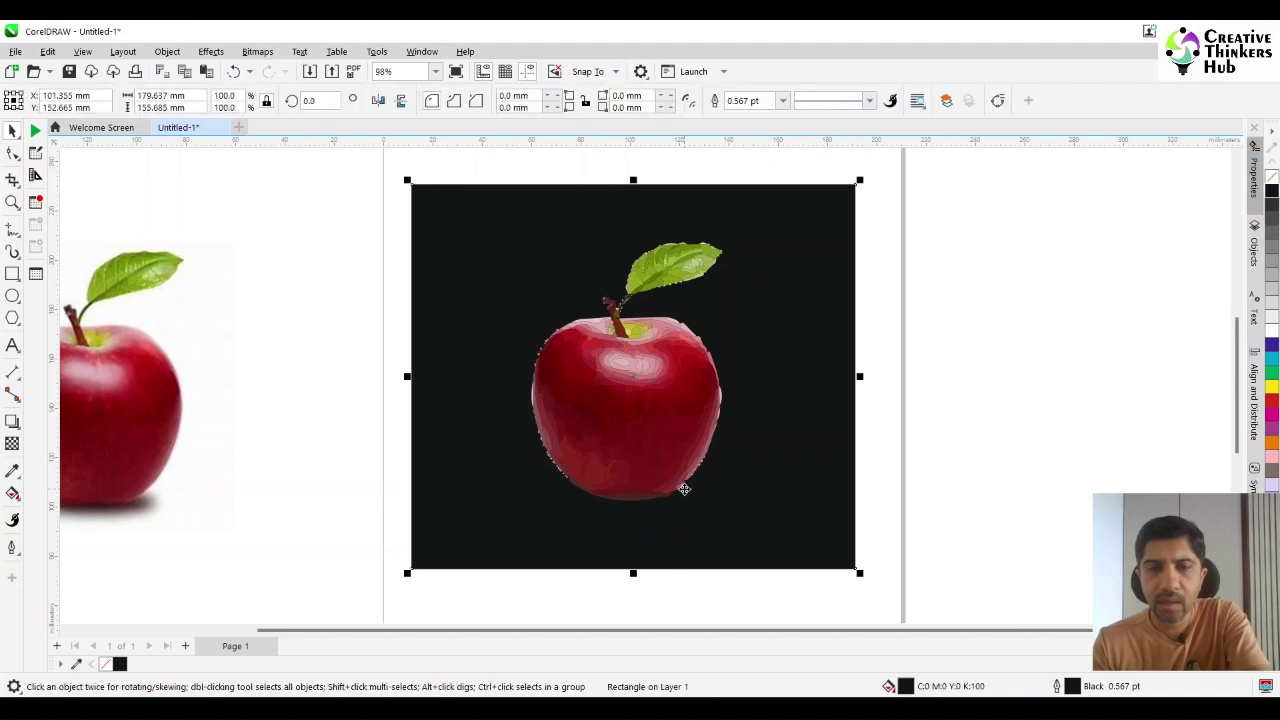
click(1097, 414)
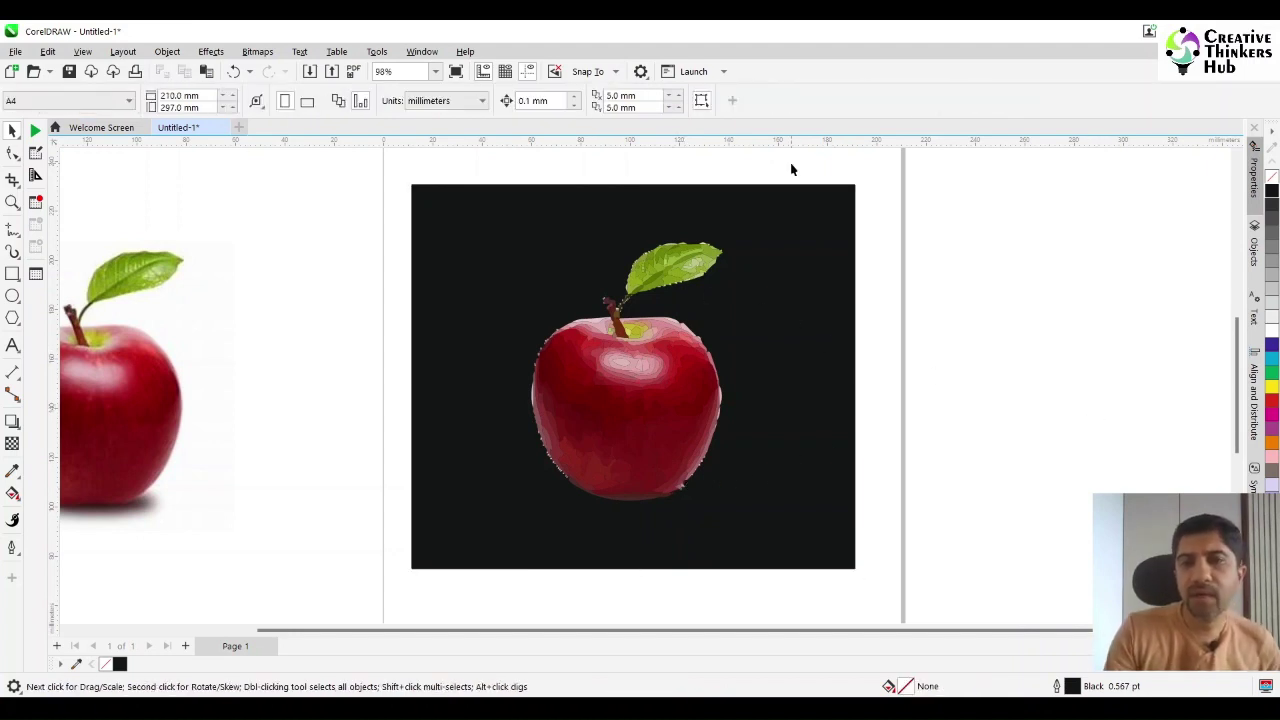
Move the leaf and its stalk pieces off the black rectangle into the blank area right of the page.
drag(790, 169, 564, 358)
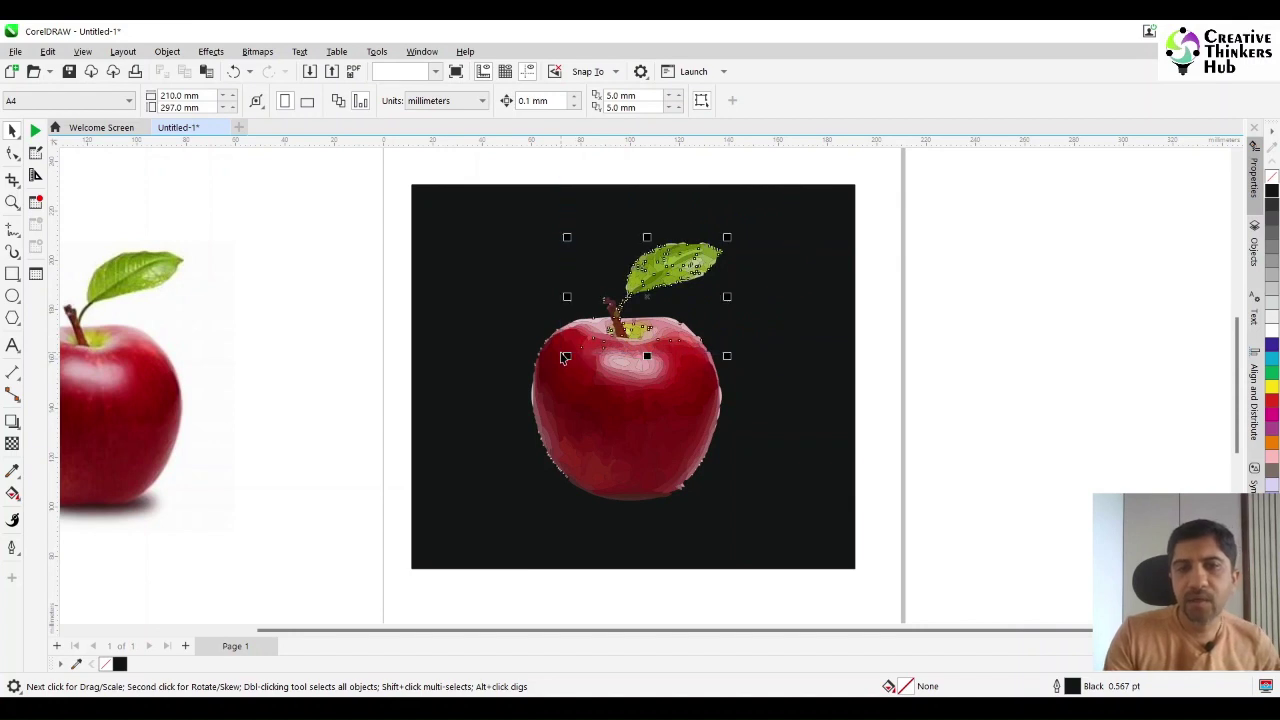
click(927, 294)
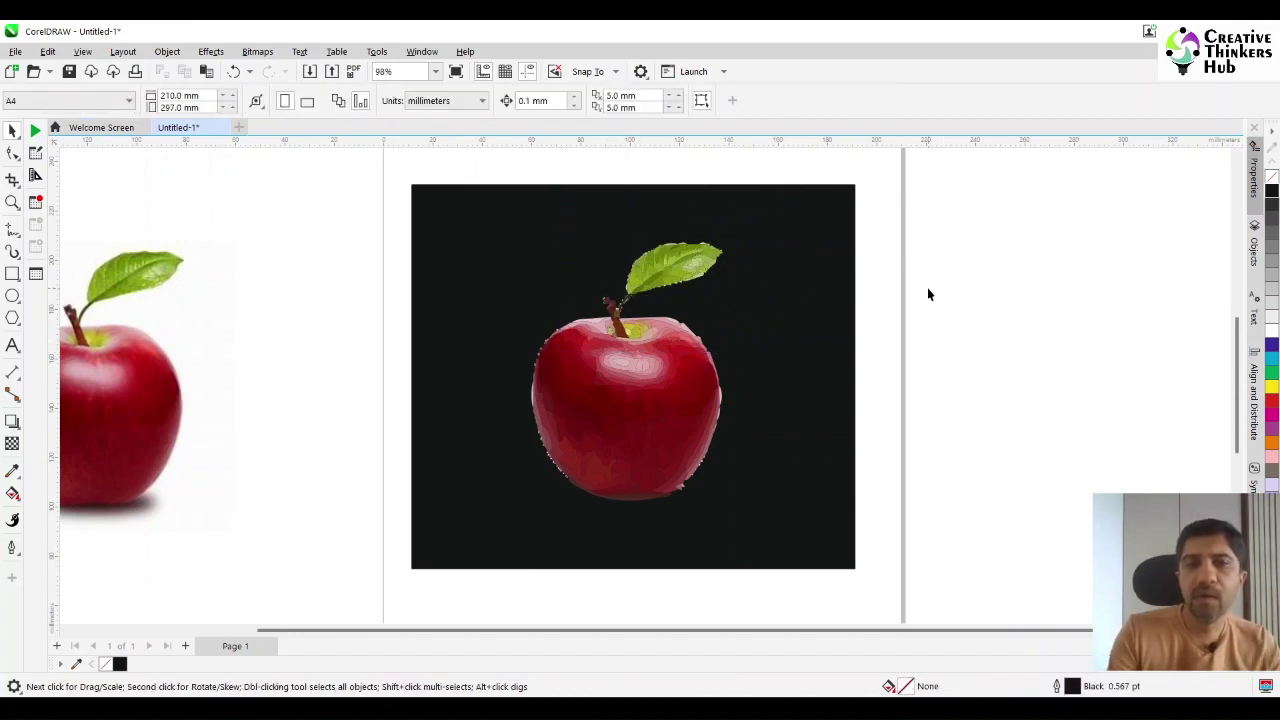
click(621, 335)
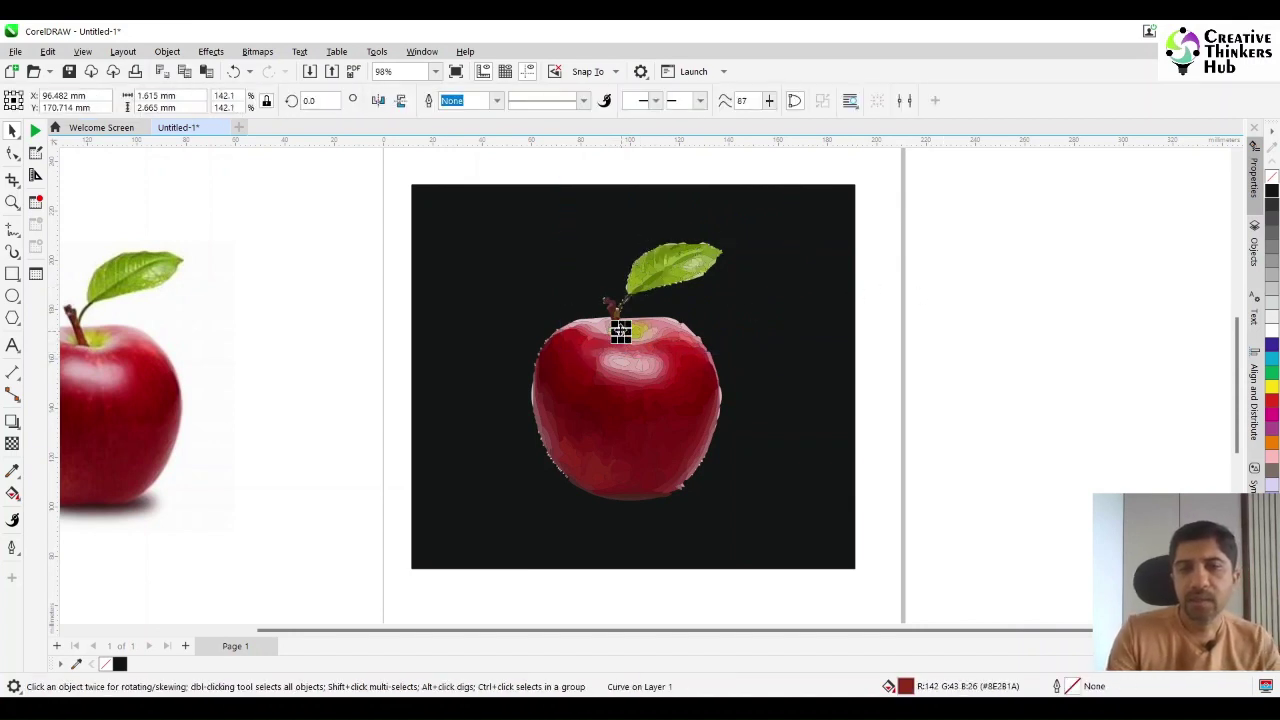
drag(543, 163, 767, 318)
drag(690, 275, 1045, 270)
click(830, 181)
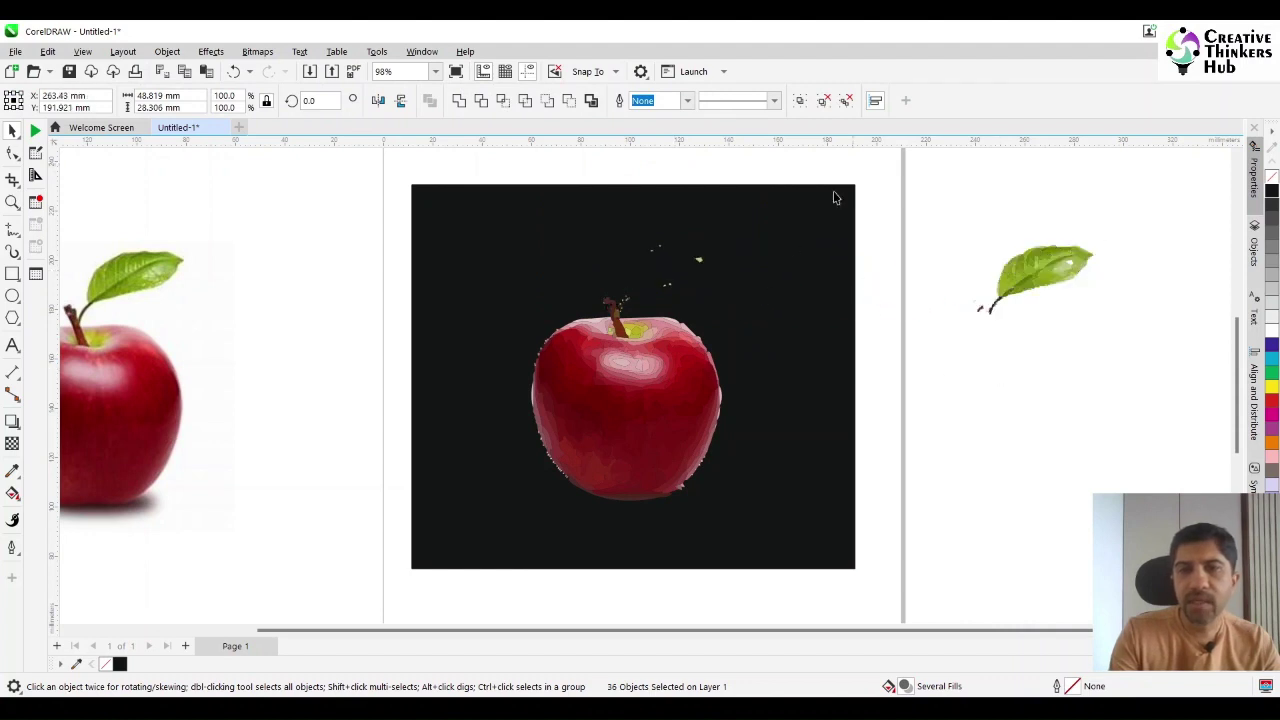
Select the brown lower pieces of the stem on top of the apple.
key(z)
drag(514, 163, 740, 402)
key(space)
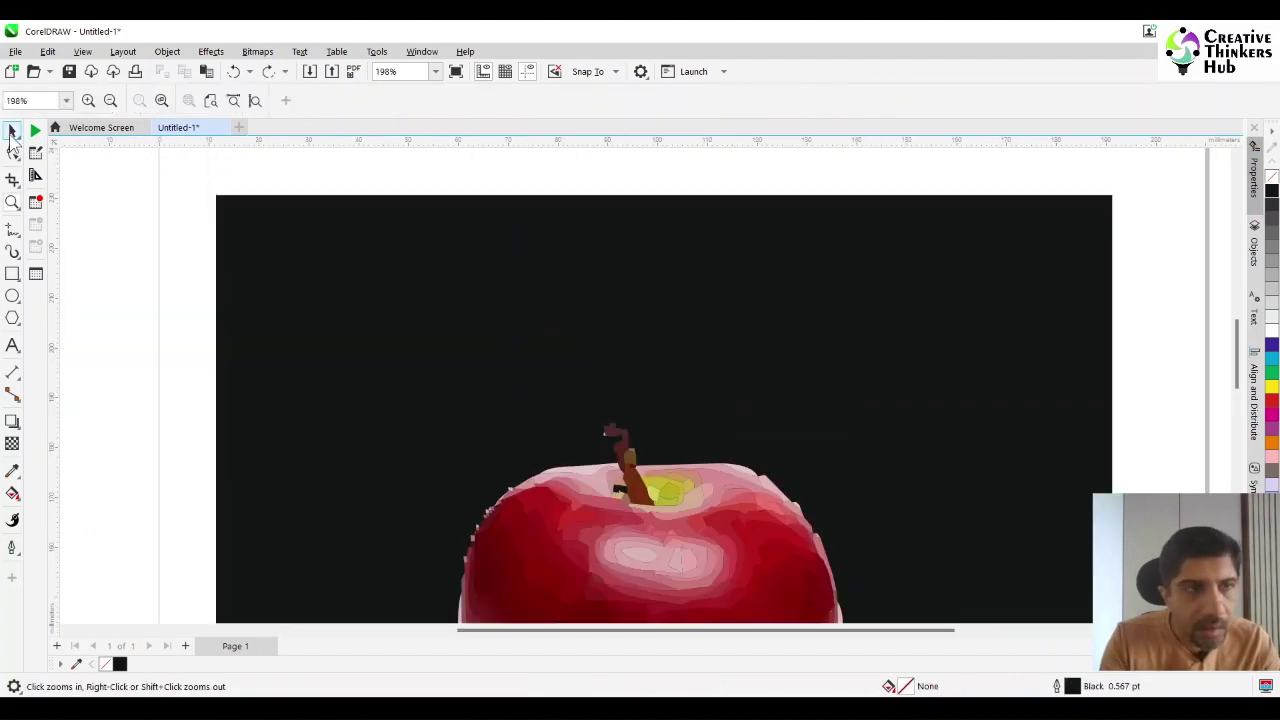
drag(556, 183, 598, 508)
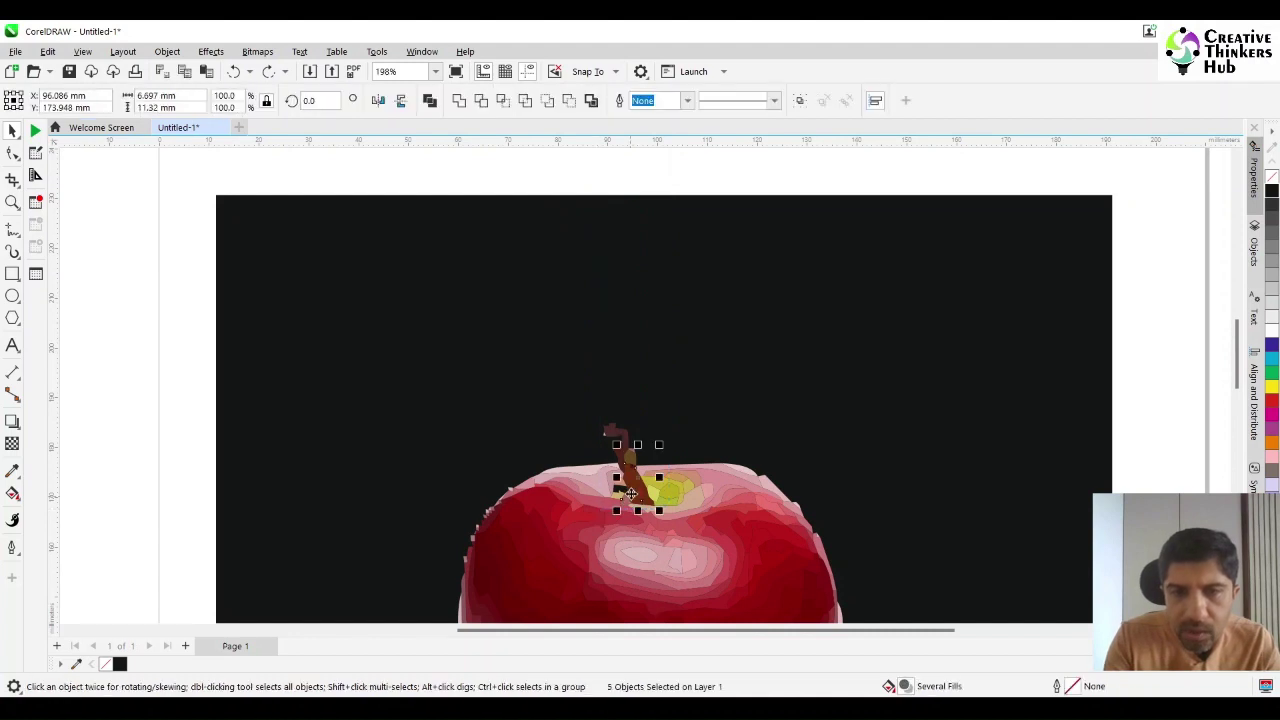
shift+click(613, 431)
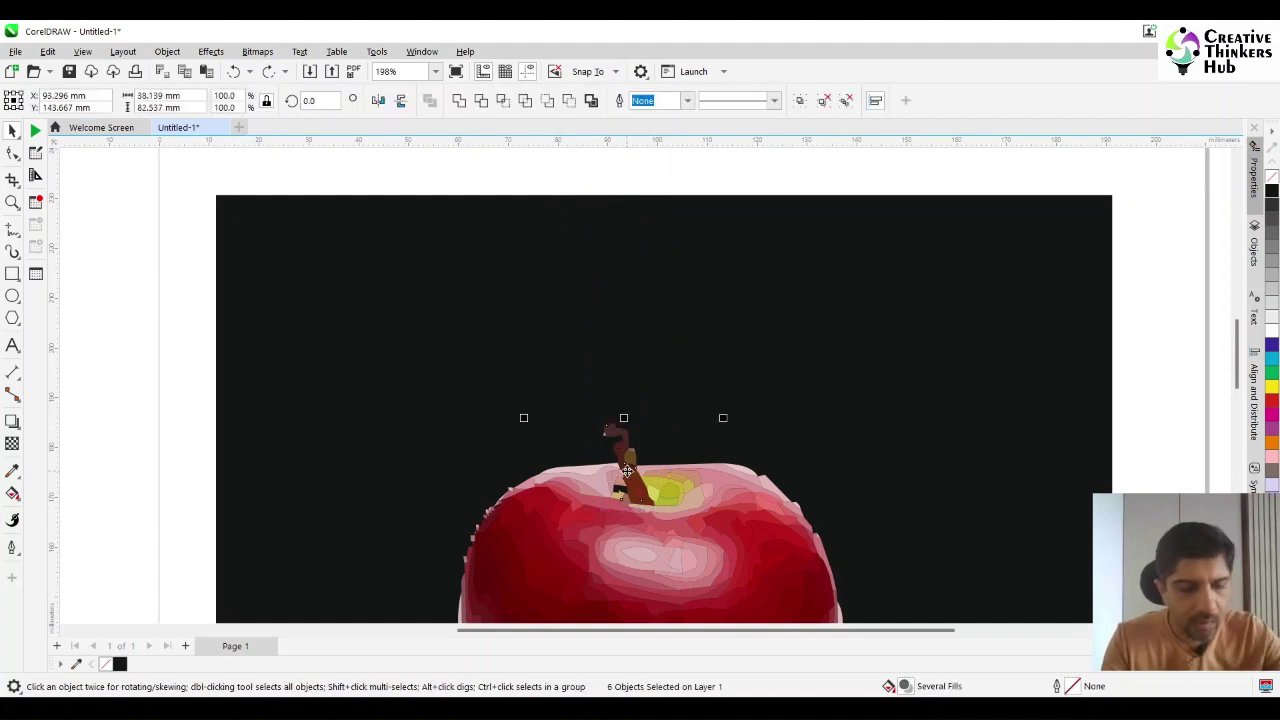
shift+click(627, 471)
key(F5)
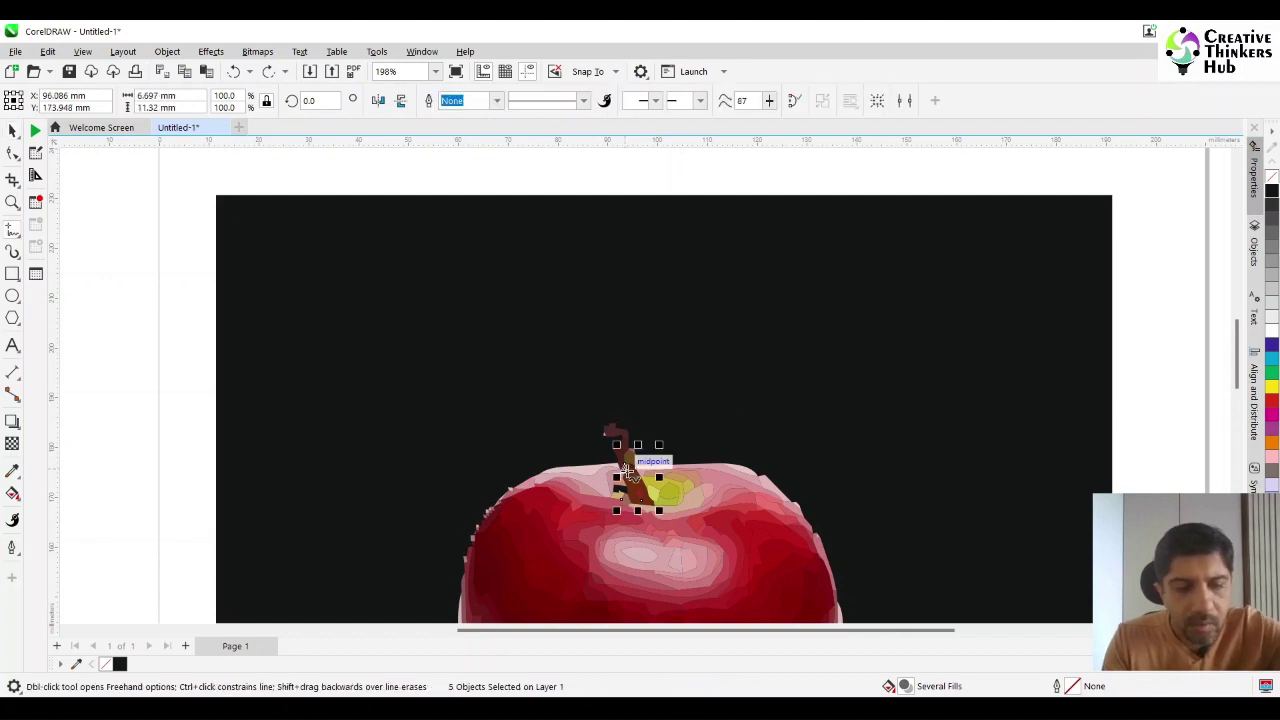
scroll(627, 471, down, 1)
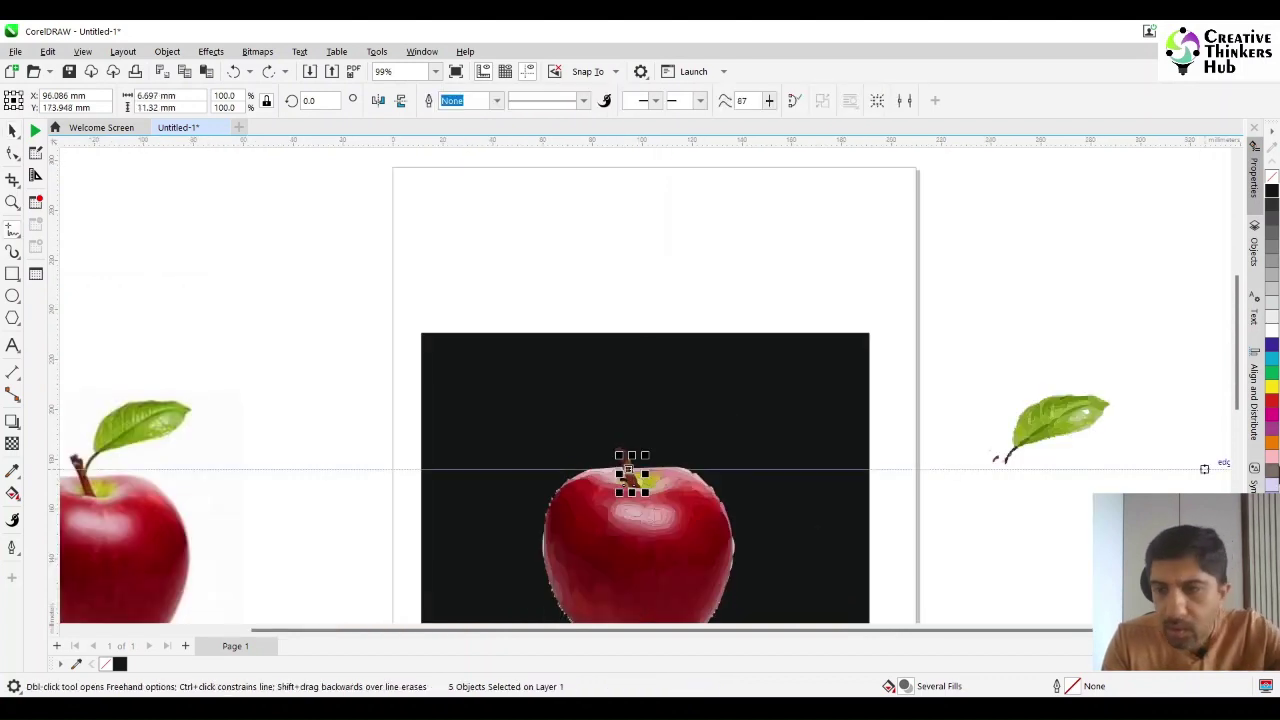
drag(1237, 388, 1237, 432)
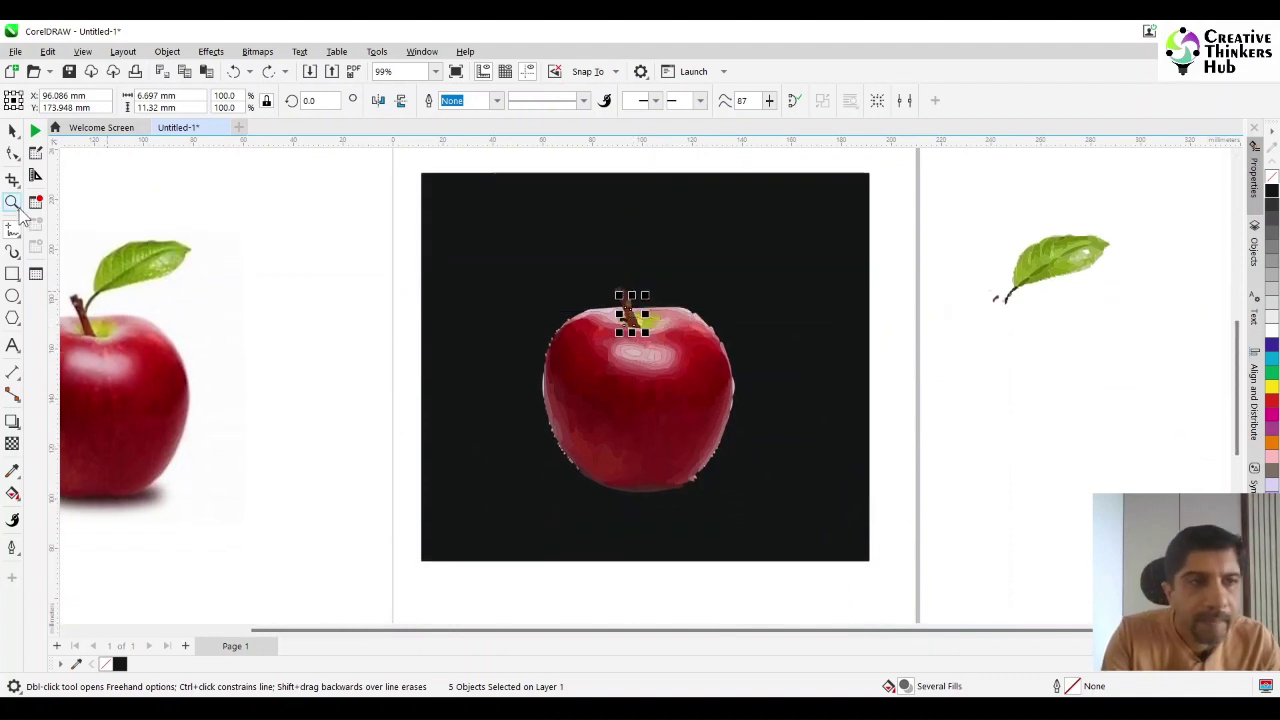
click(13, 203)
drag(518, 240, 806, 545)
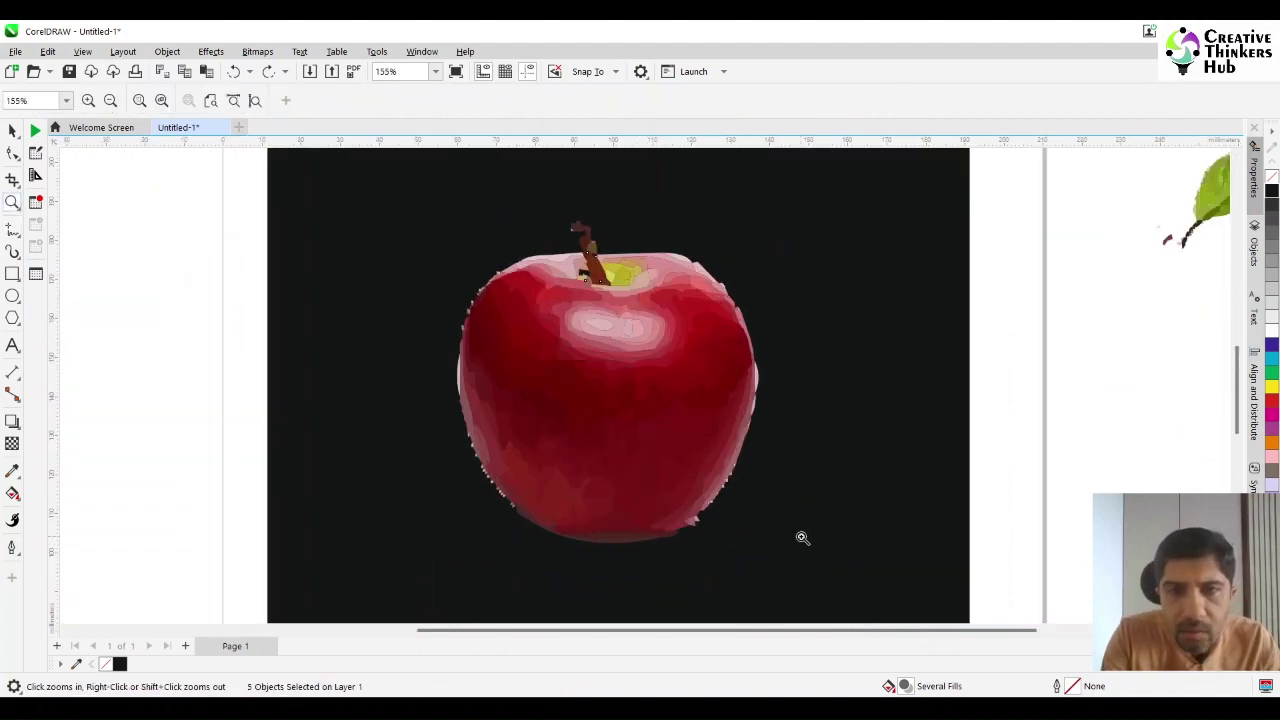
click(12, 131)
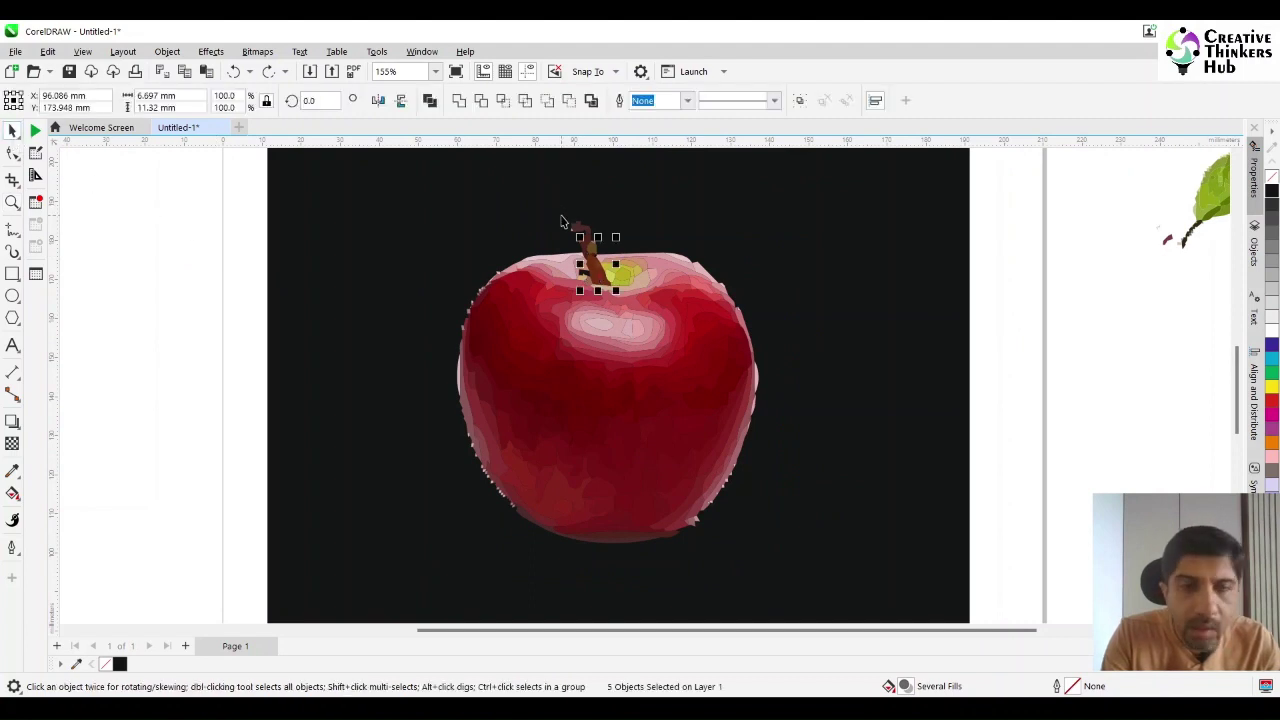
Add the stem's upper pieces to the selection and move the whole stem into the blank area right of the page.
shift+click(581, 230)
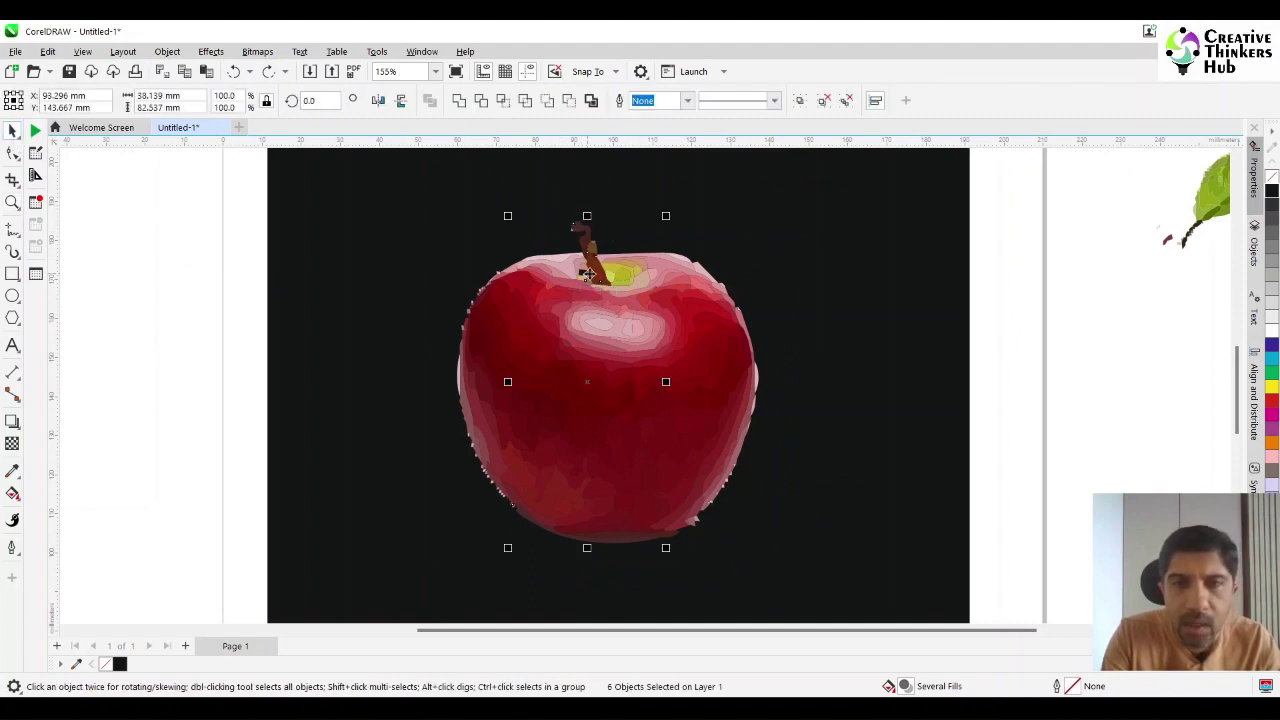
drag(588, 273, 1084, 257)
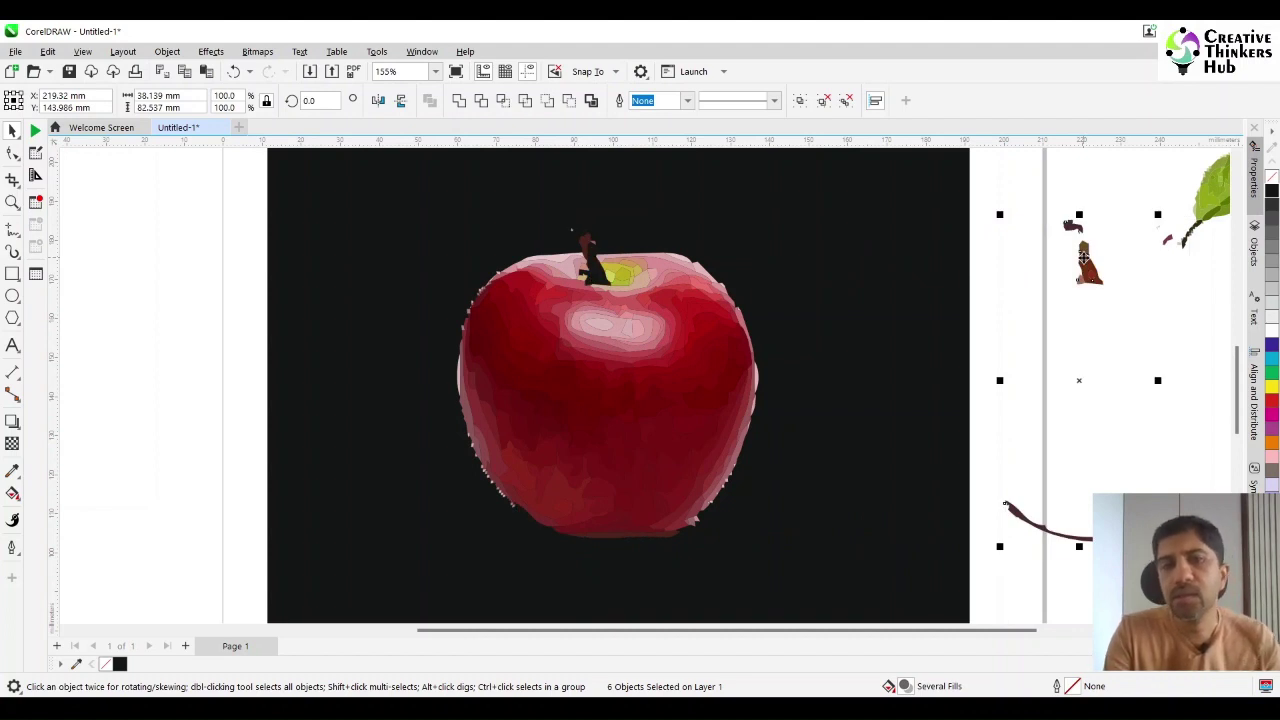
key(ctrl+z)
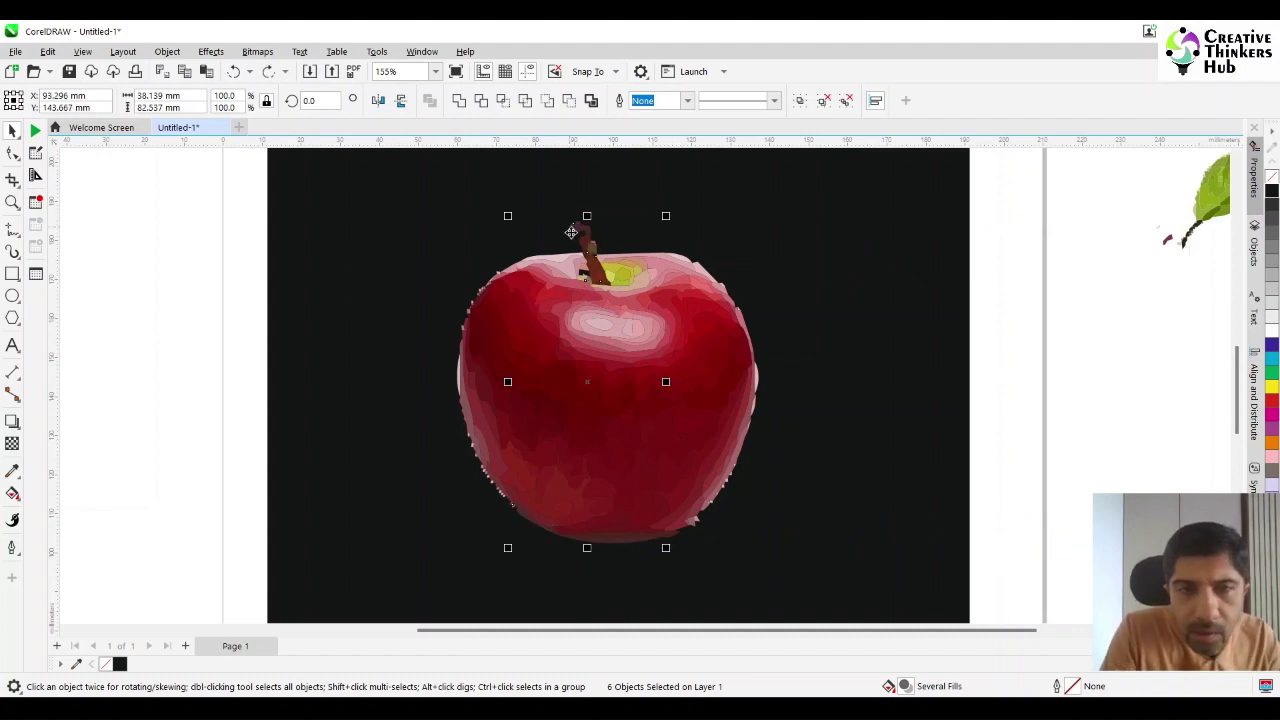
shift+click(584, 247)
drag(584, 247, 1083, 256)
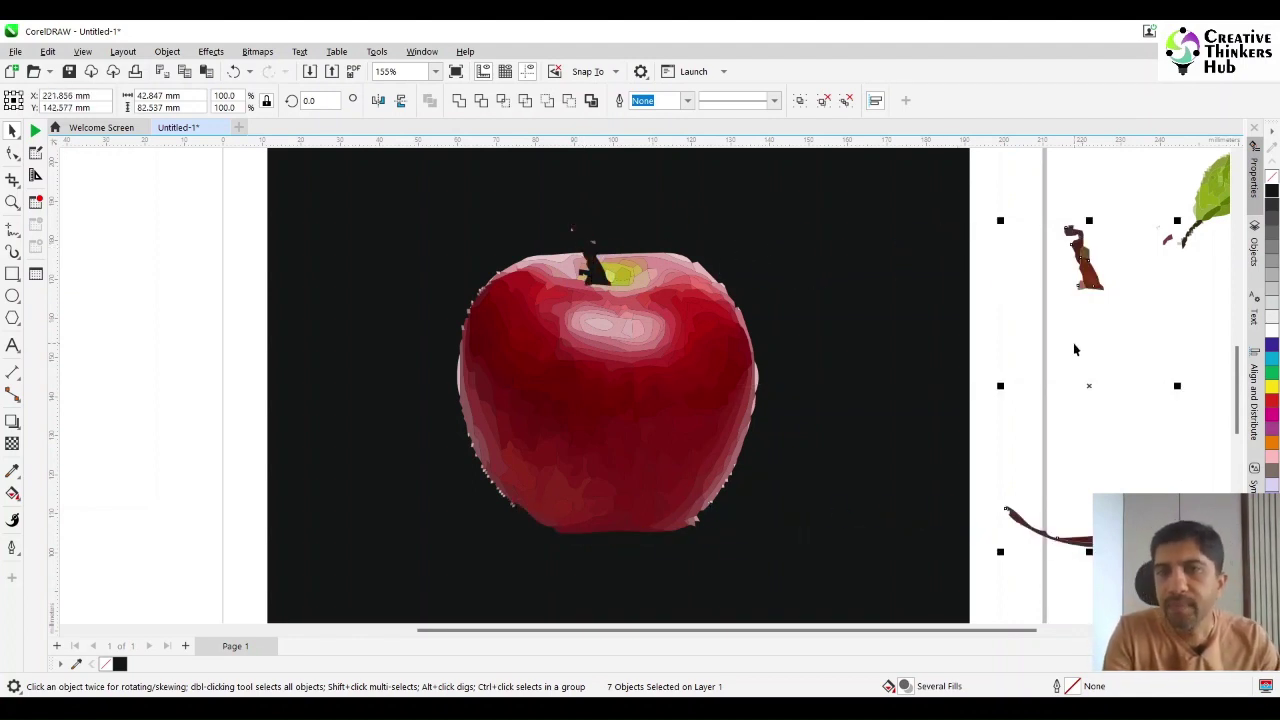
click(1021, 310)
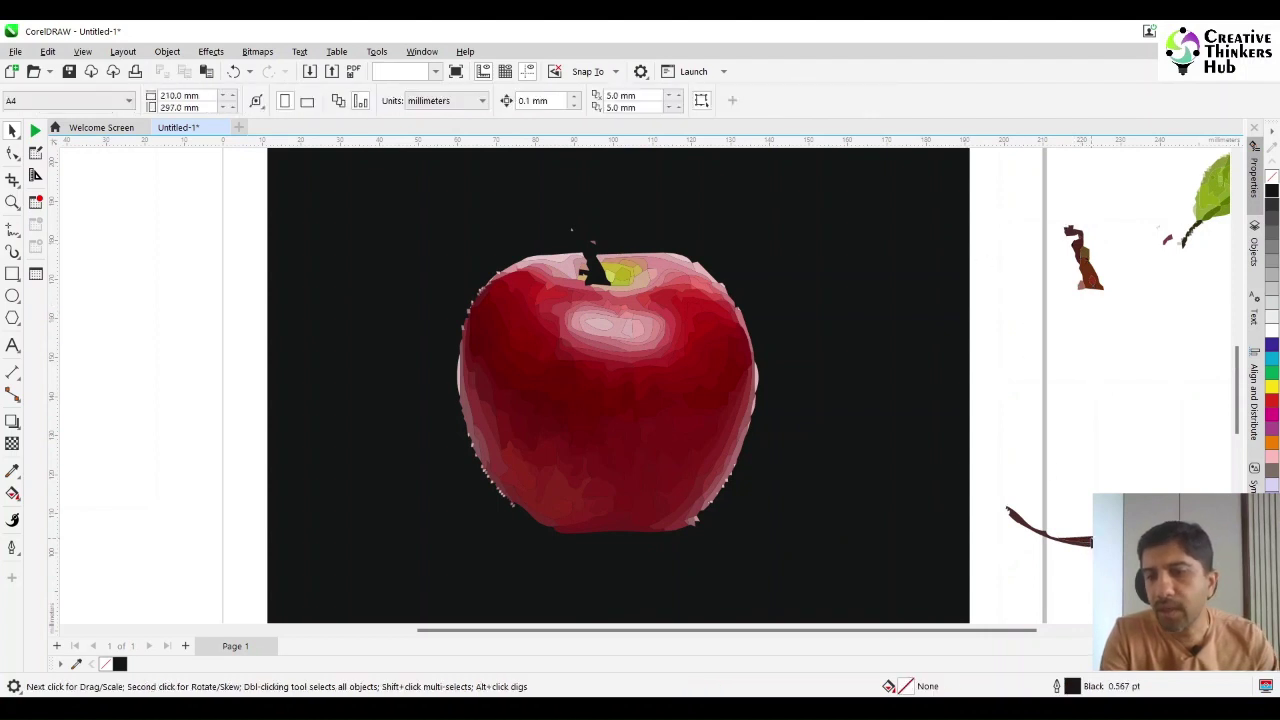
Move the two dark curved pieces that came along with the stem back to the apple's bottom edge.
click(1091, 541)
click(617, 102)
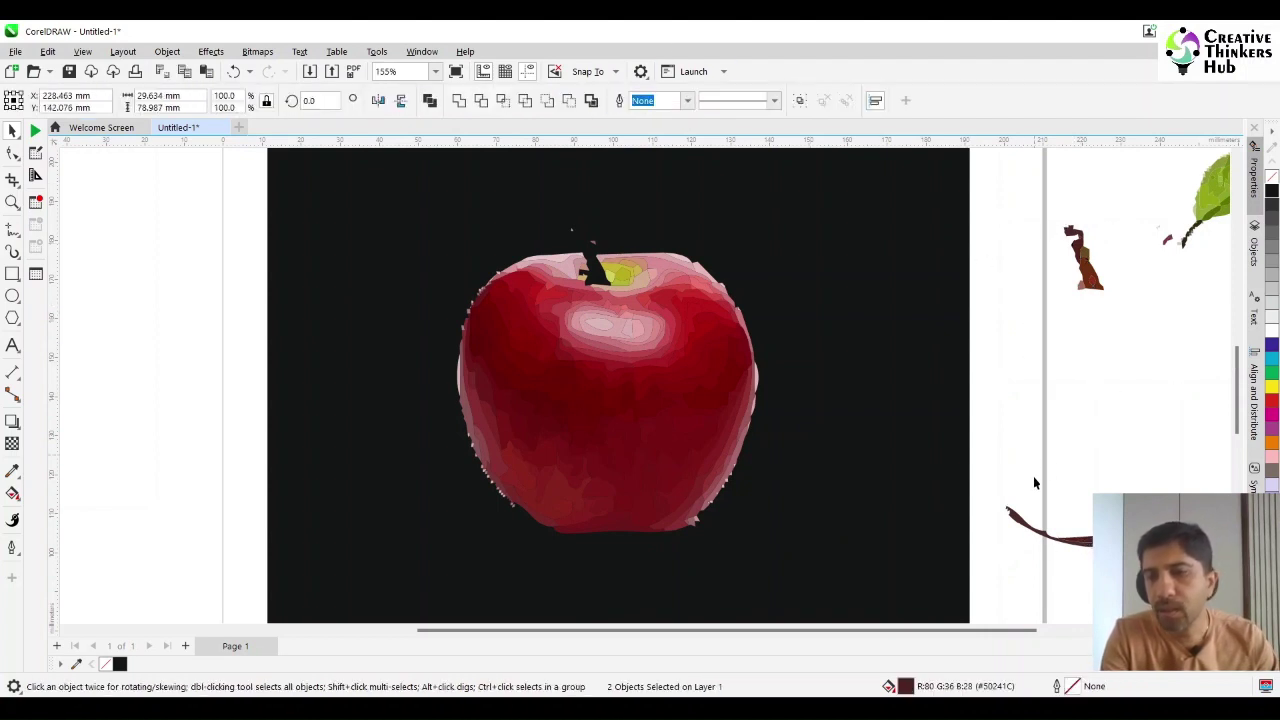
key(ctrl+g)
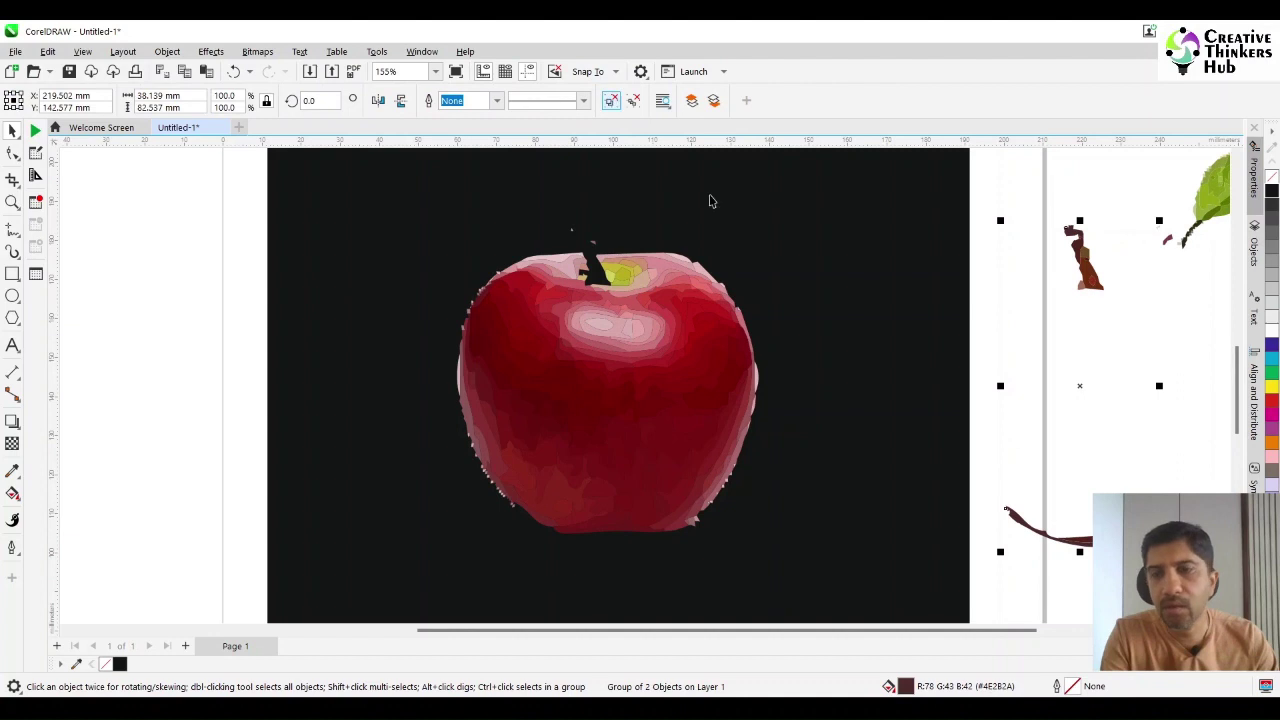
key(ctrl+u)
click(1085, 475)
drag(986, 568, 980, 564)
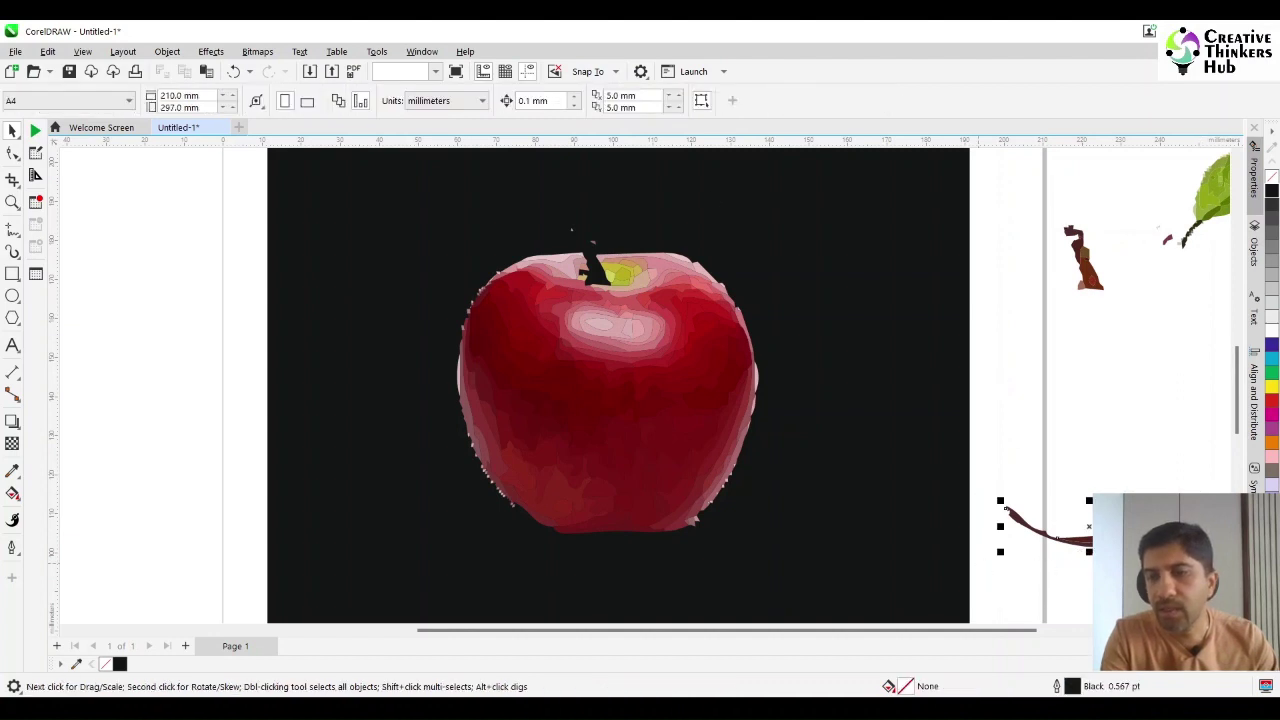
mouse_move(1172, 541)
mouse_down()
mouse_move(874, 560)
mouse_move(694, 554)
mouse_move(685, 537)
mouse_up()
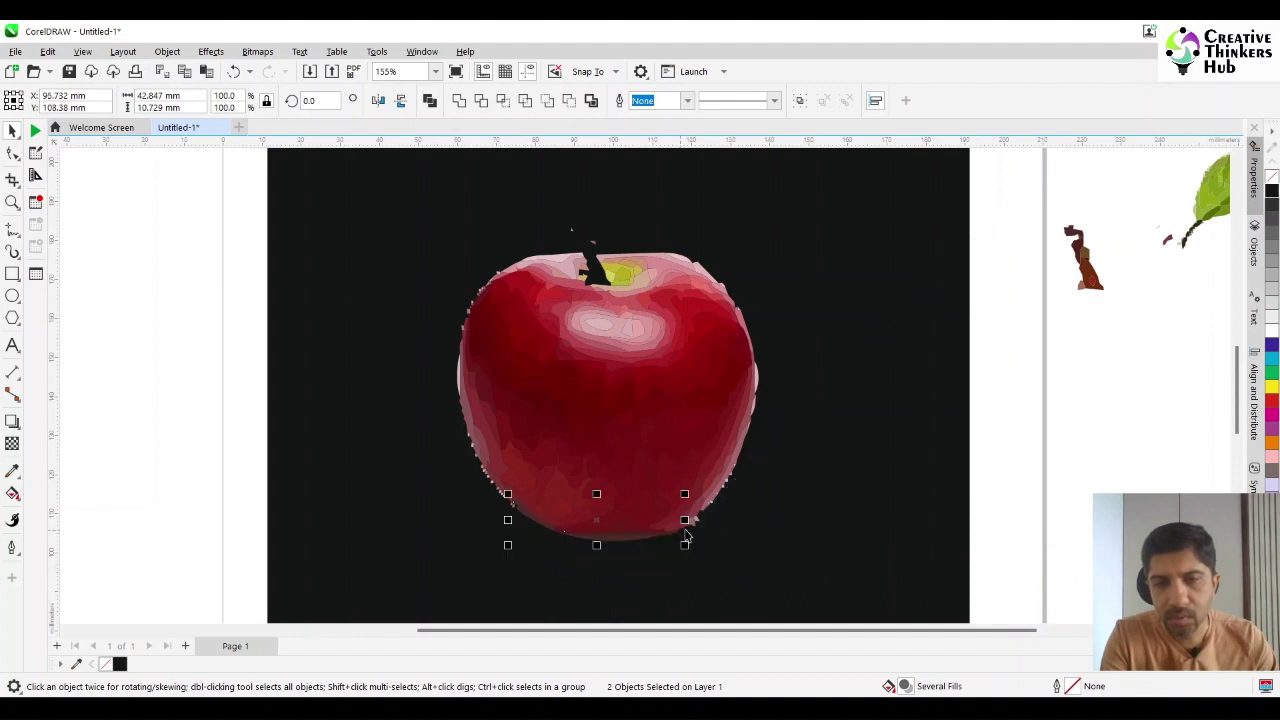
click(1102, 479)
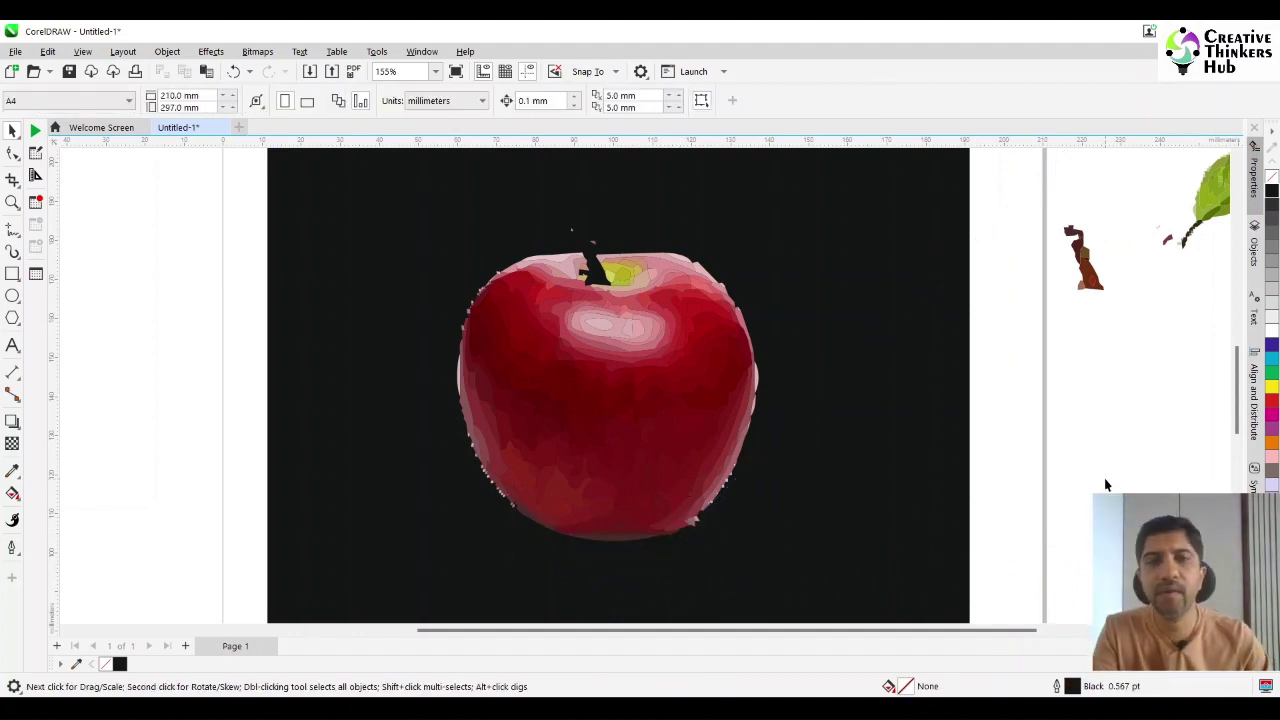
Delete the pale slivers along the apple's upper right edge and beside the stem gap.
click(700, 267)
key(Escape)
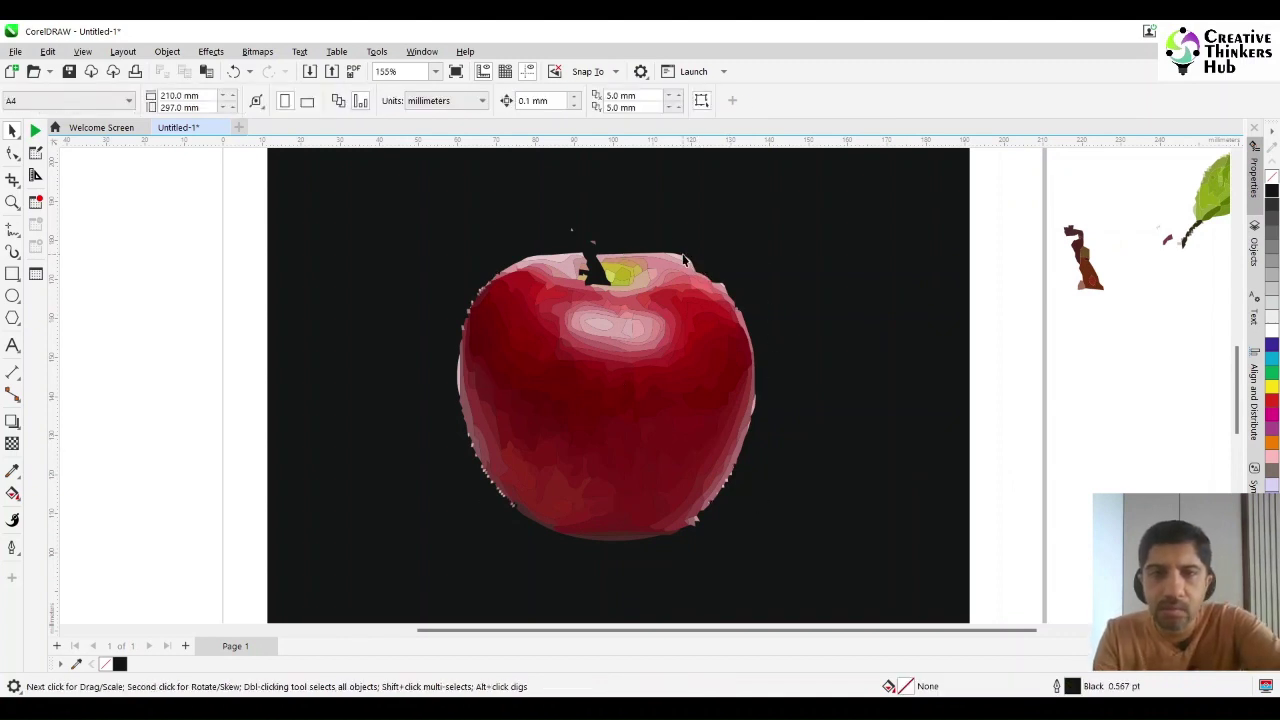
click(622, 286)
key(Escape)
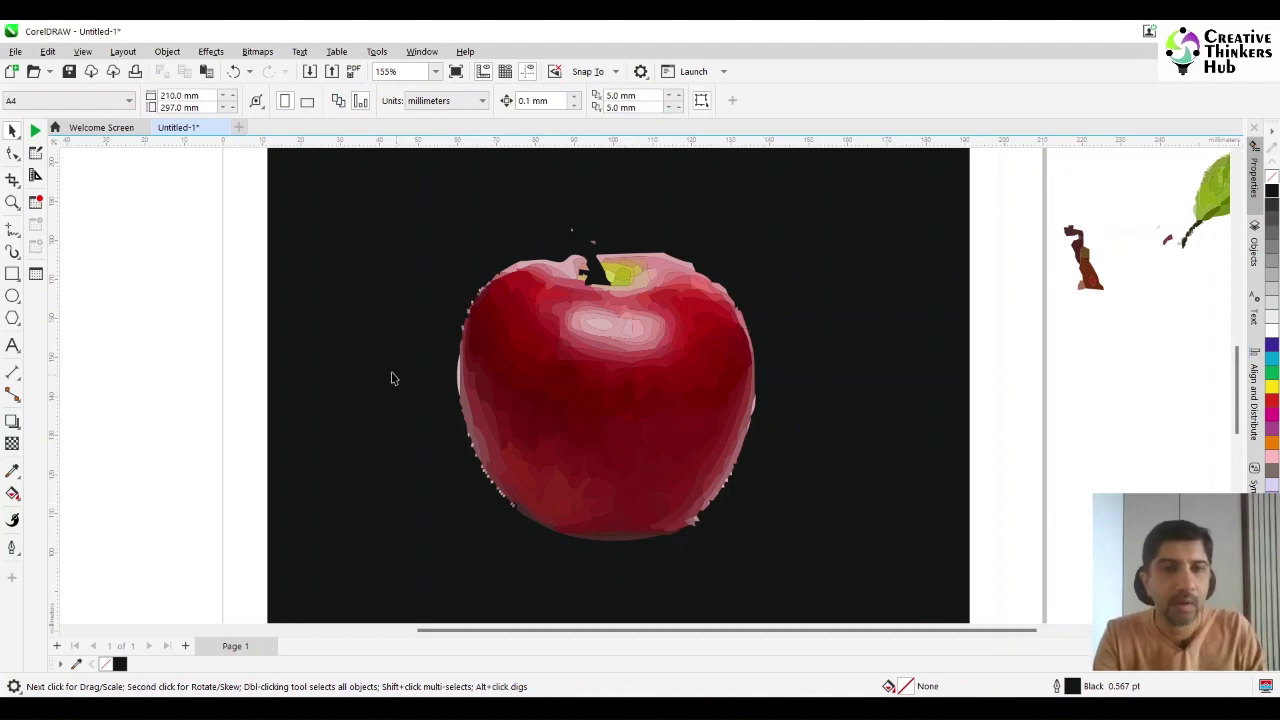
Create a boundary outline around all the apple body pieces and move it into the blank area right of the page.
drag(262, 171, 852, 586)
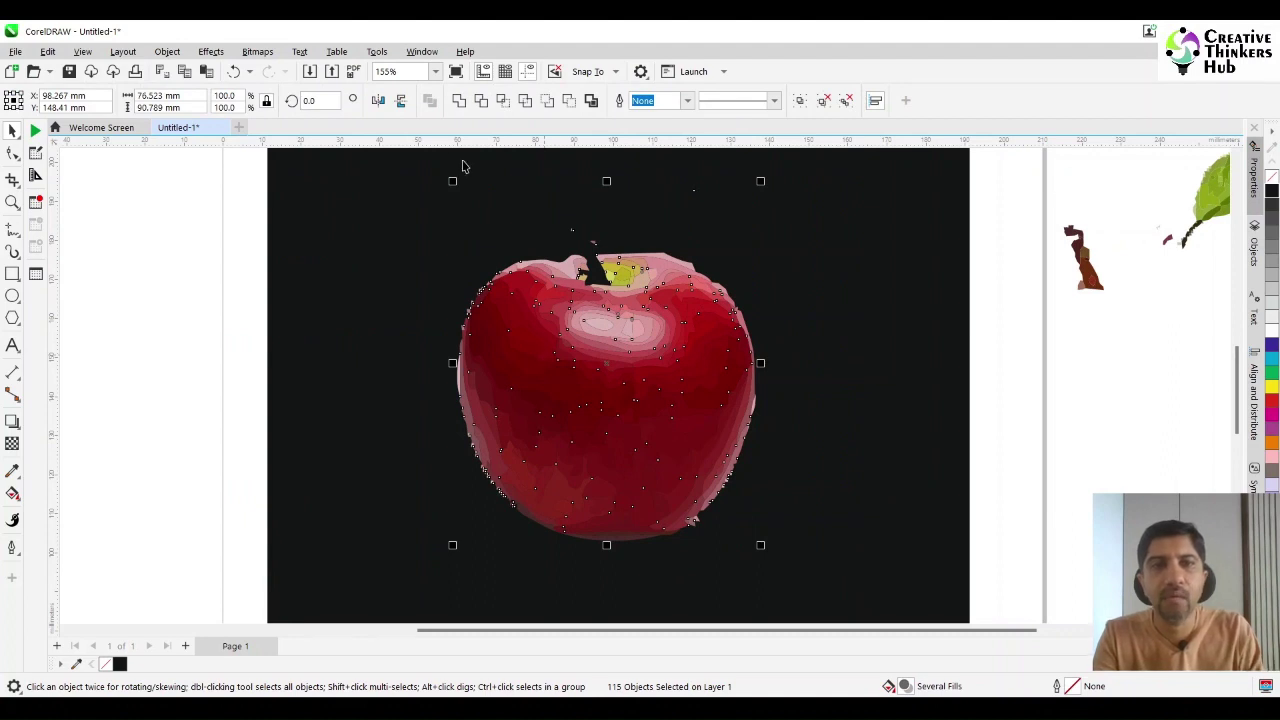
click(591, 101)
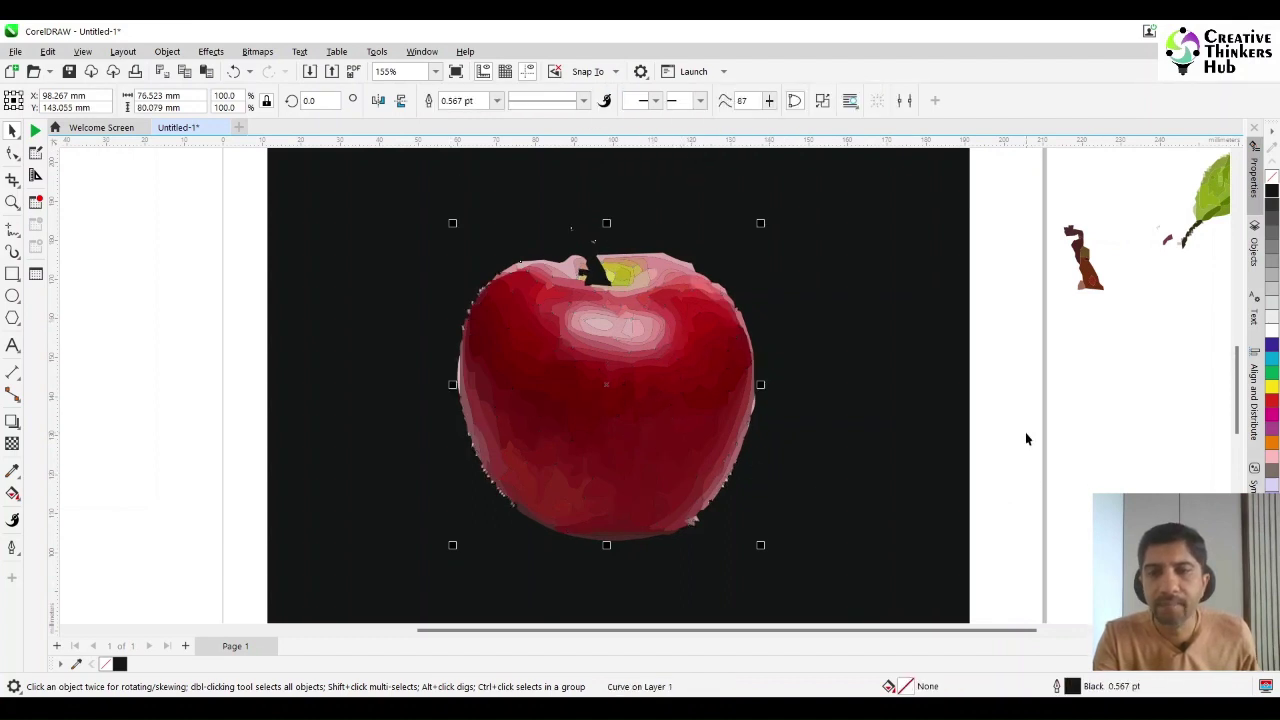
drag(606, 390, 1149, 468)
scroll(1037, 456, down, 3)
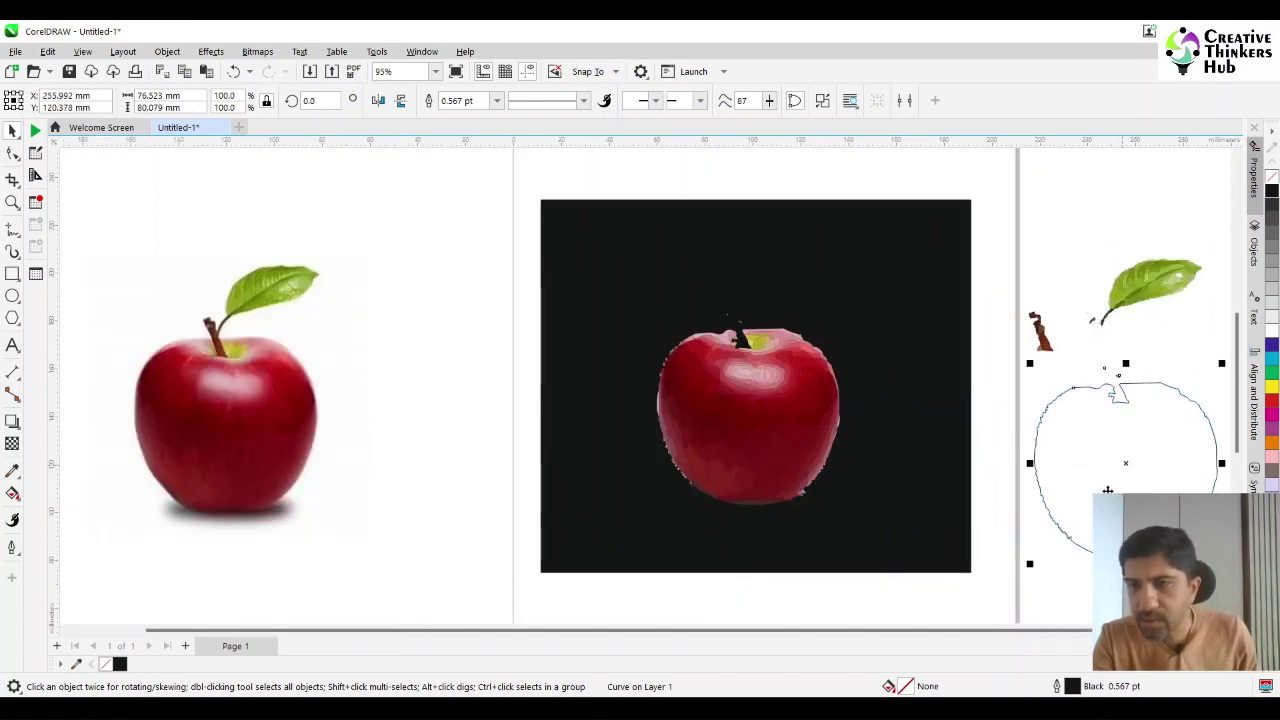
Try to delete the cluster of nodes along the upper left side of the apple outline.
click(13, 153)
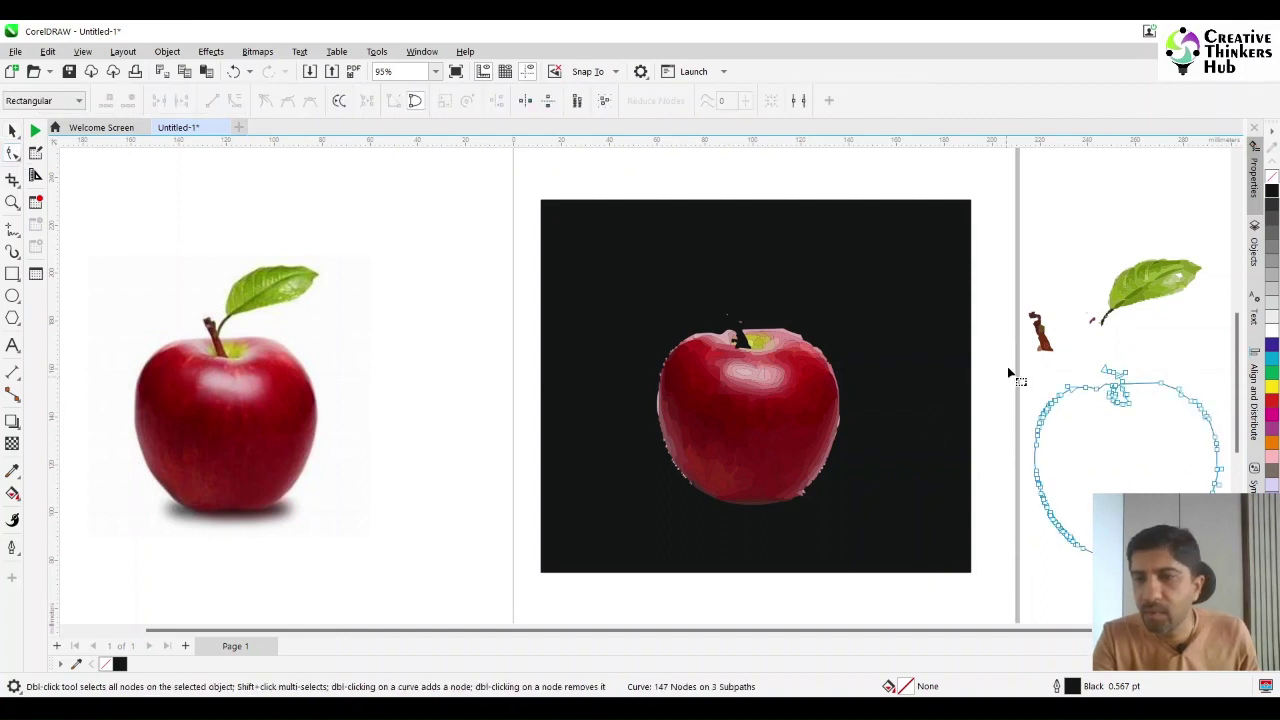
drag(1023, 383, 1063, 455)
drag(1062, 450, 1064, 452)
key(Delete)
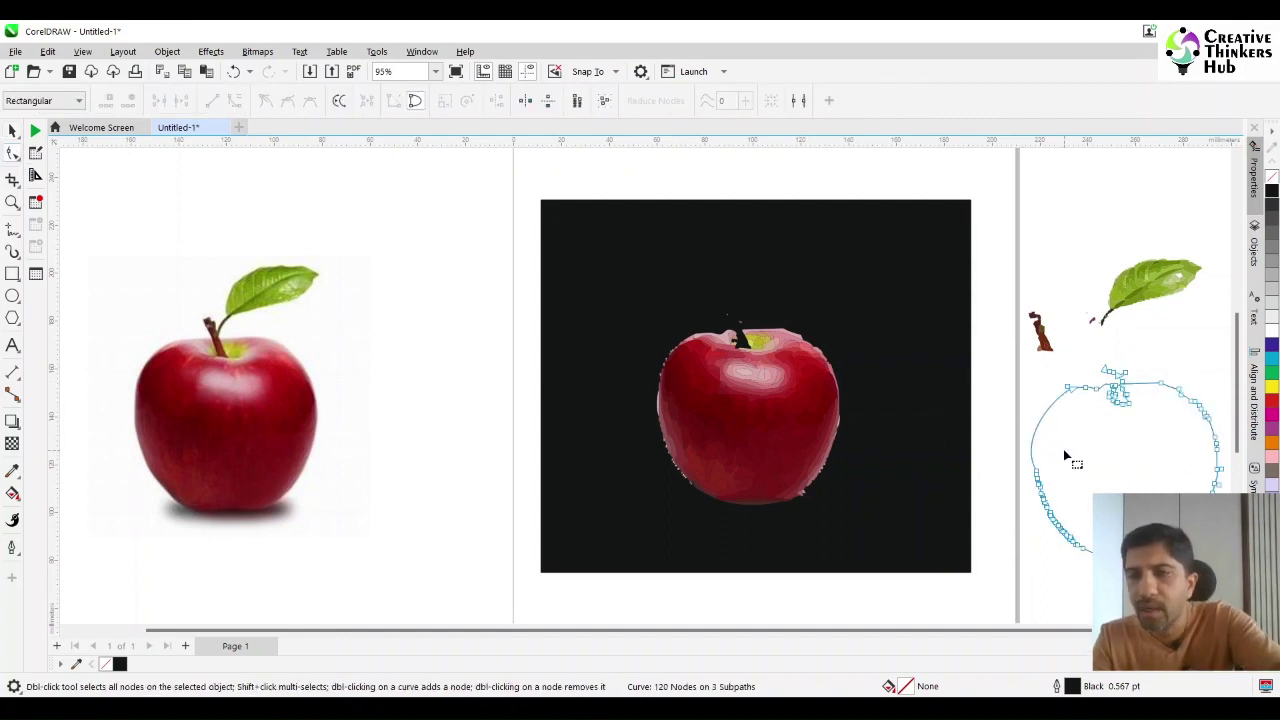
key(ctrl+z)
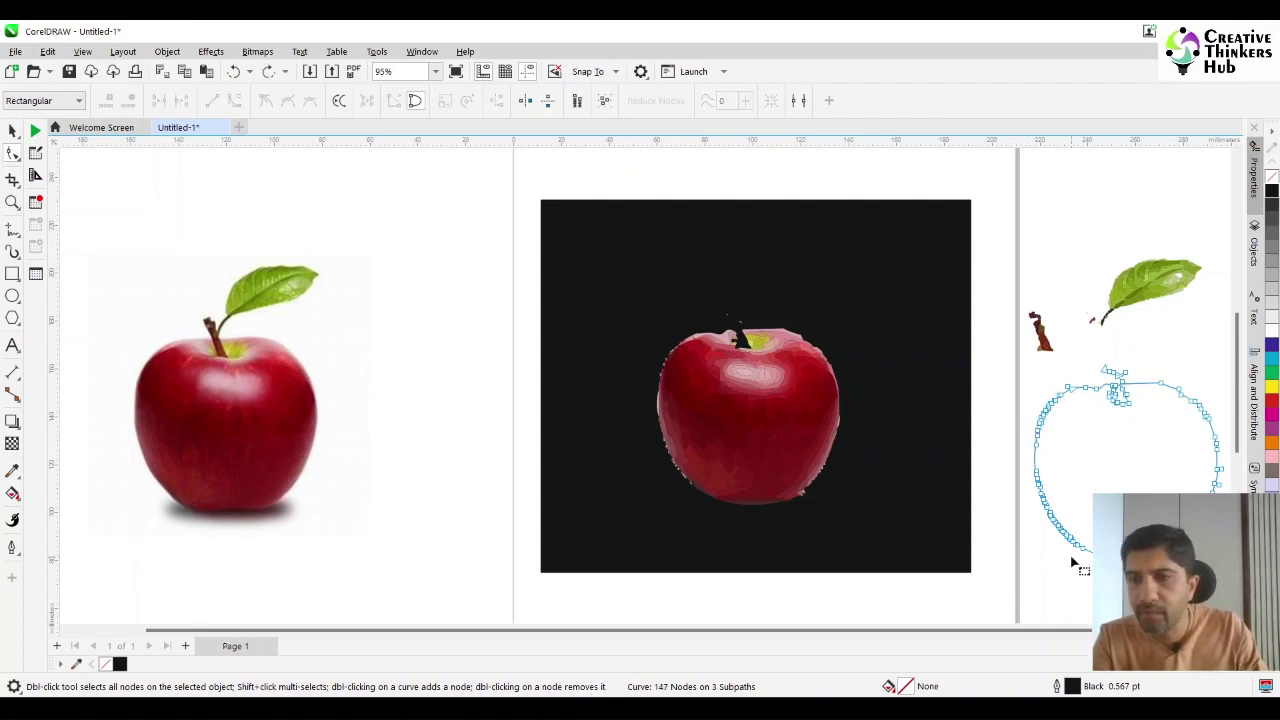
scroll(1064, 373, right, 3)
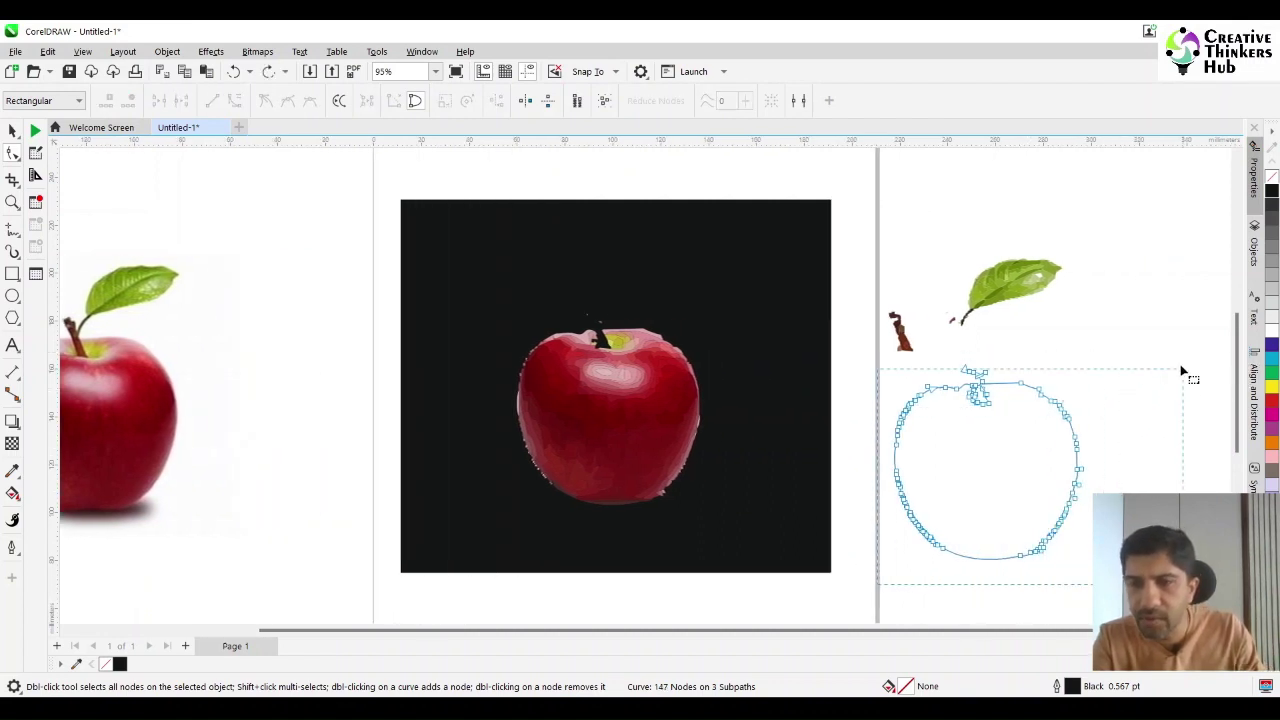
drag(1181, 371, 1180, 357)
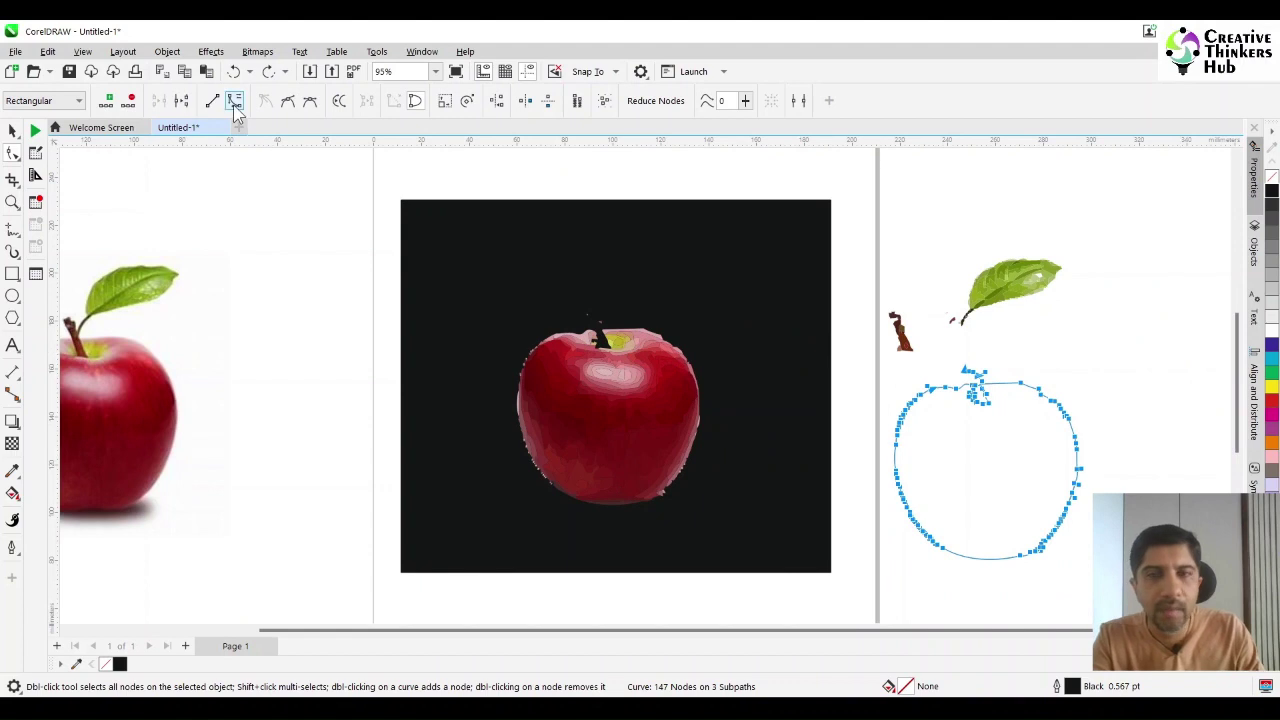
click(1008, 366)
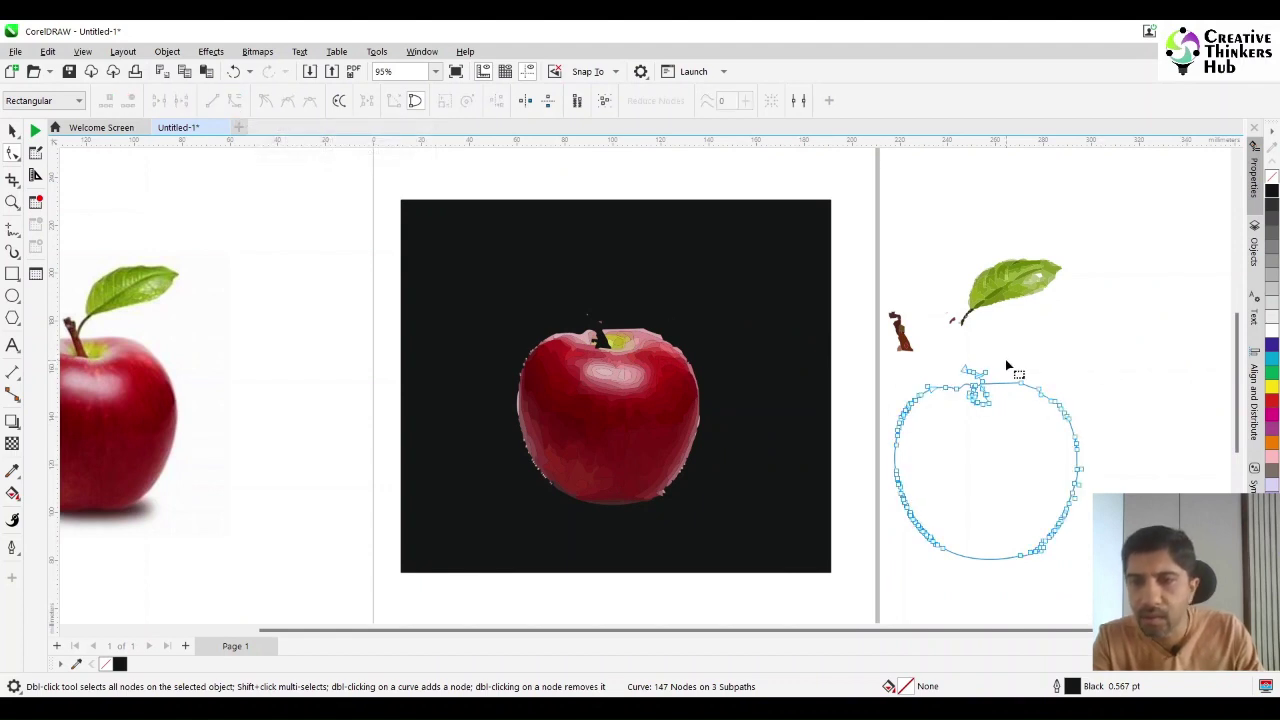
Break the apple outline curve apart and delete the two small stray shapes above the stem gap.
click(12, 202)
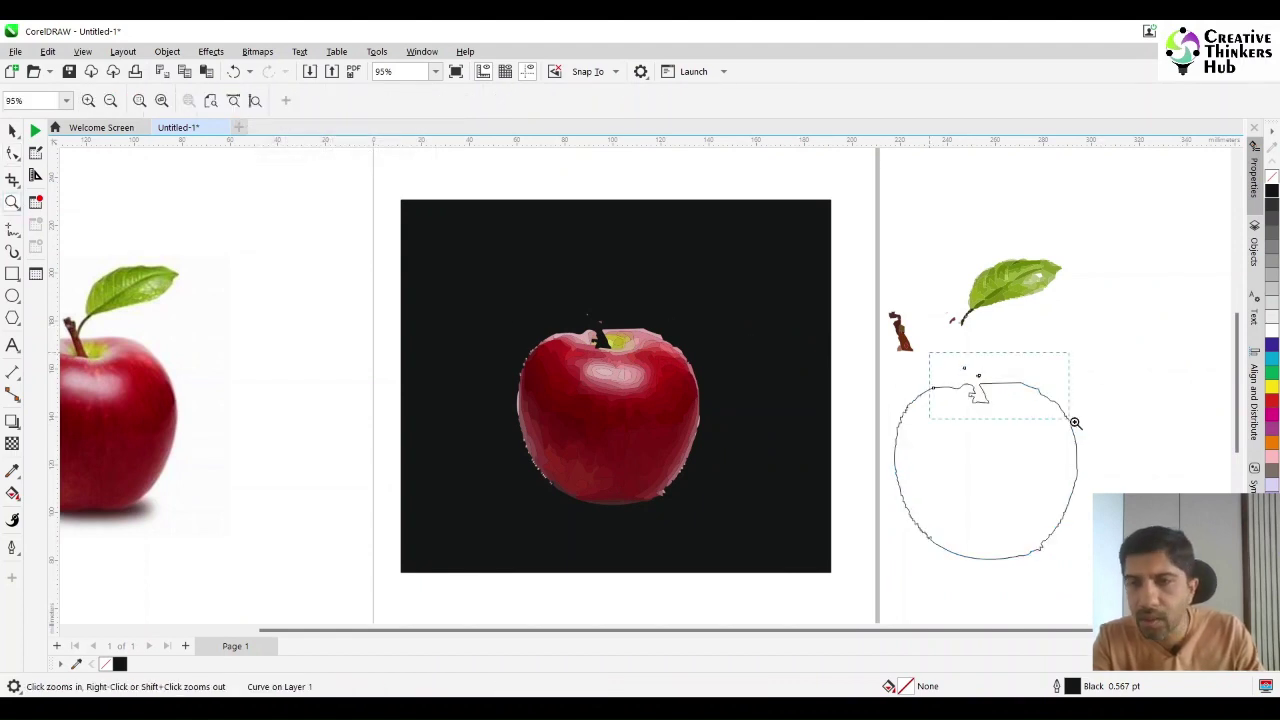
drag(1075, 423, 1075, 423)
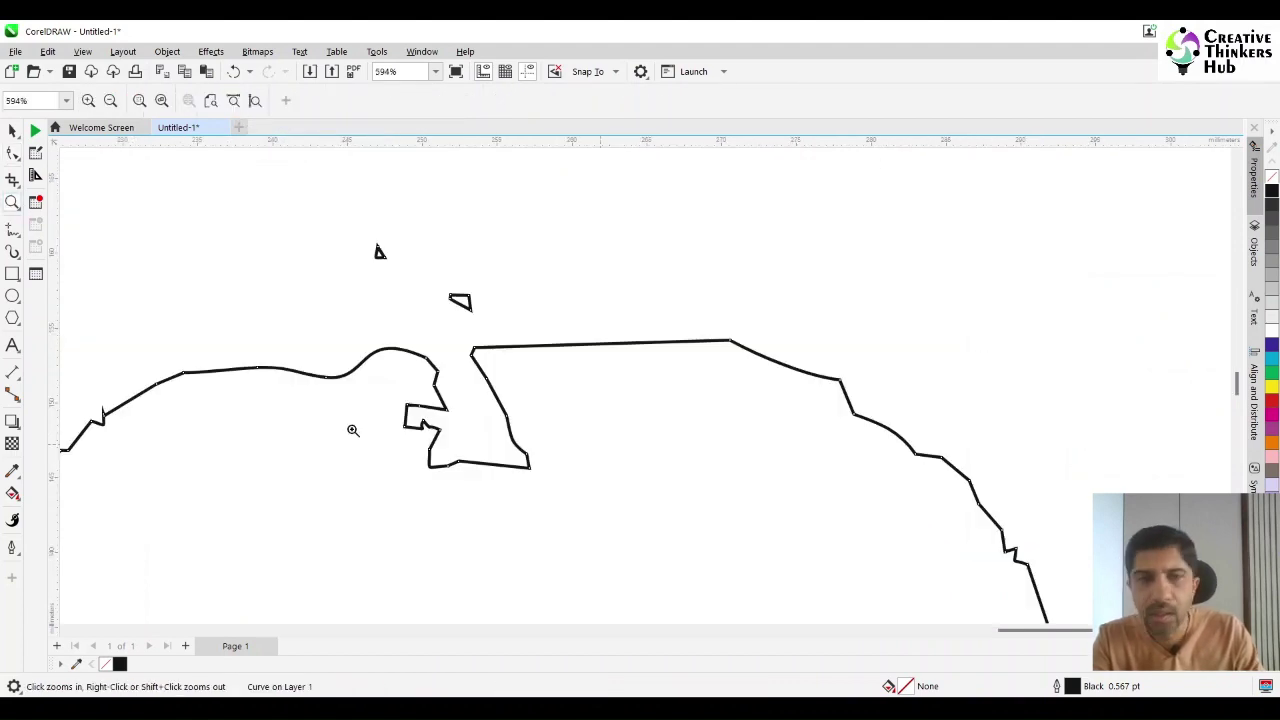
drag(489, 313, 504, 325)
click(469, 298)
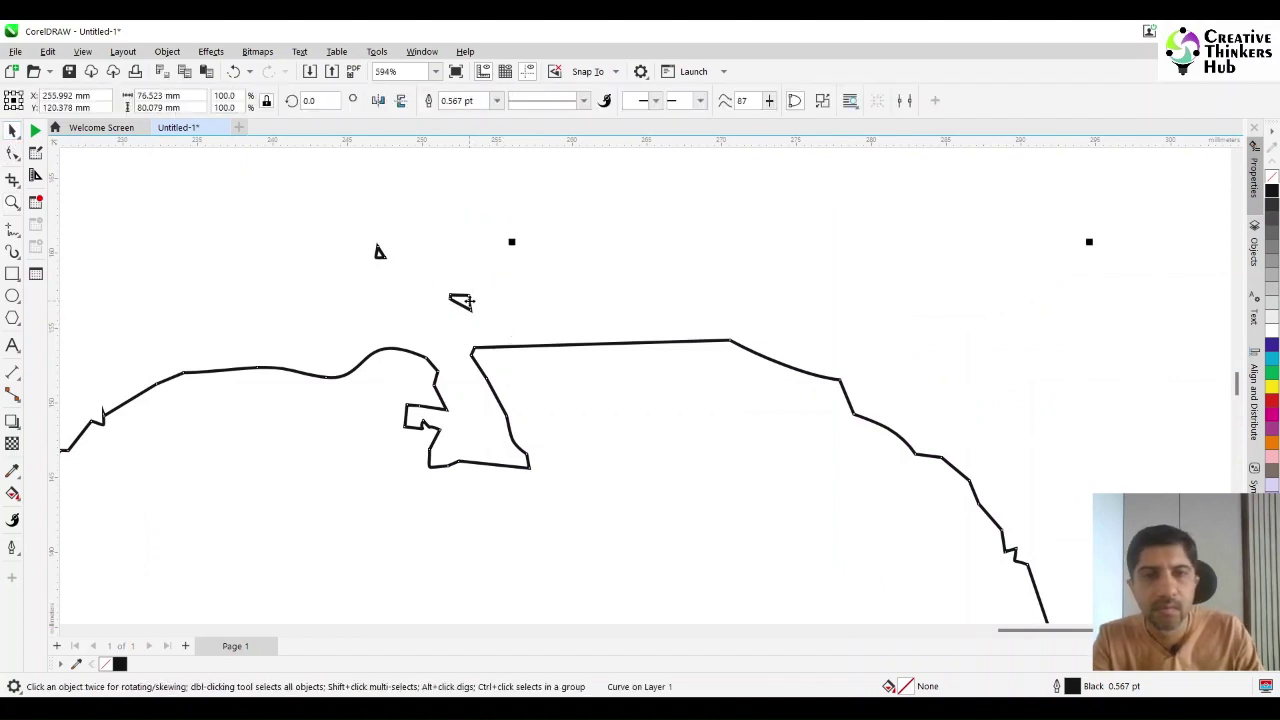
click(794, 101)
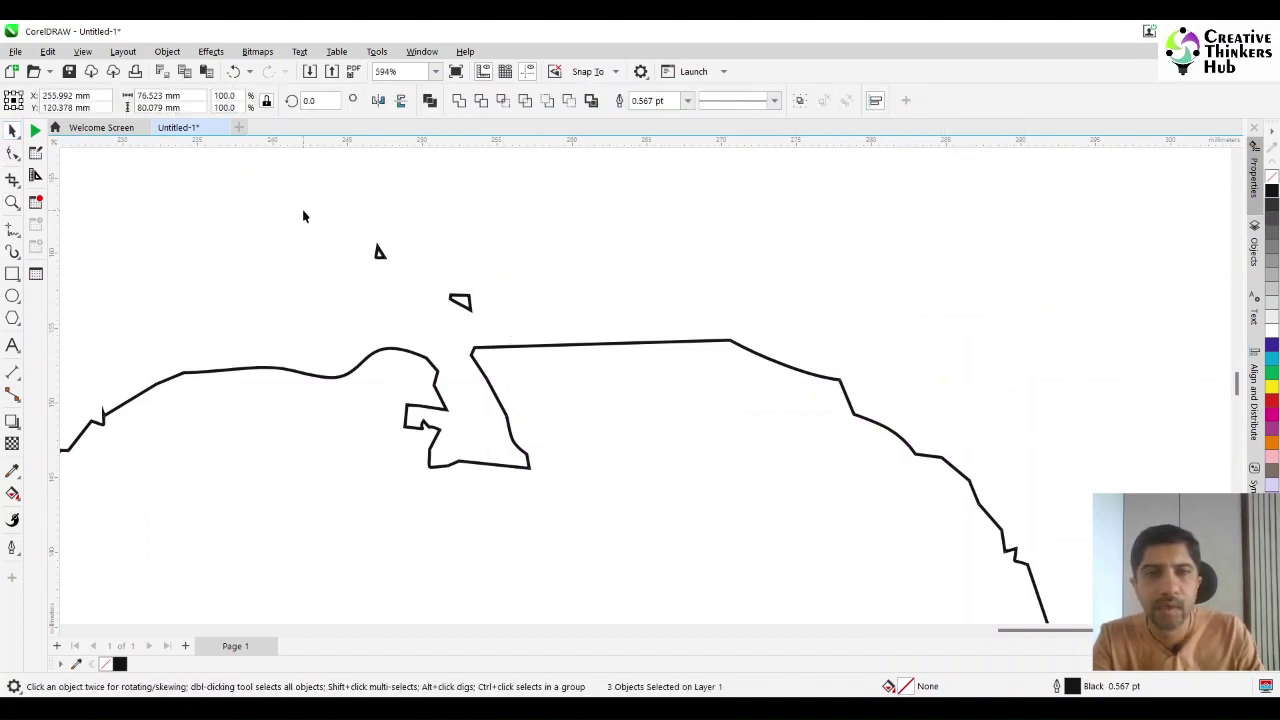
drag(304, 216, 508, 334)
key(Delete)
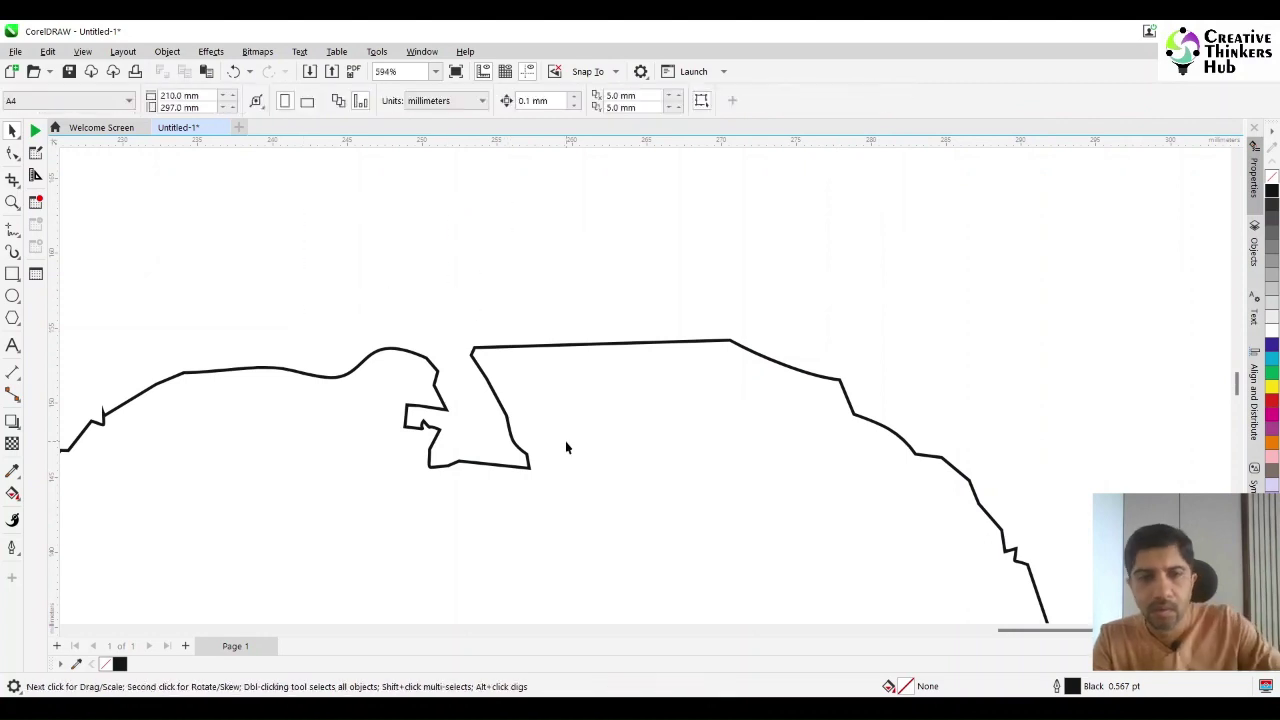
Delete the traced apple body pieces and the black background rectangle from the page.
click(566, 441)
key(F4)
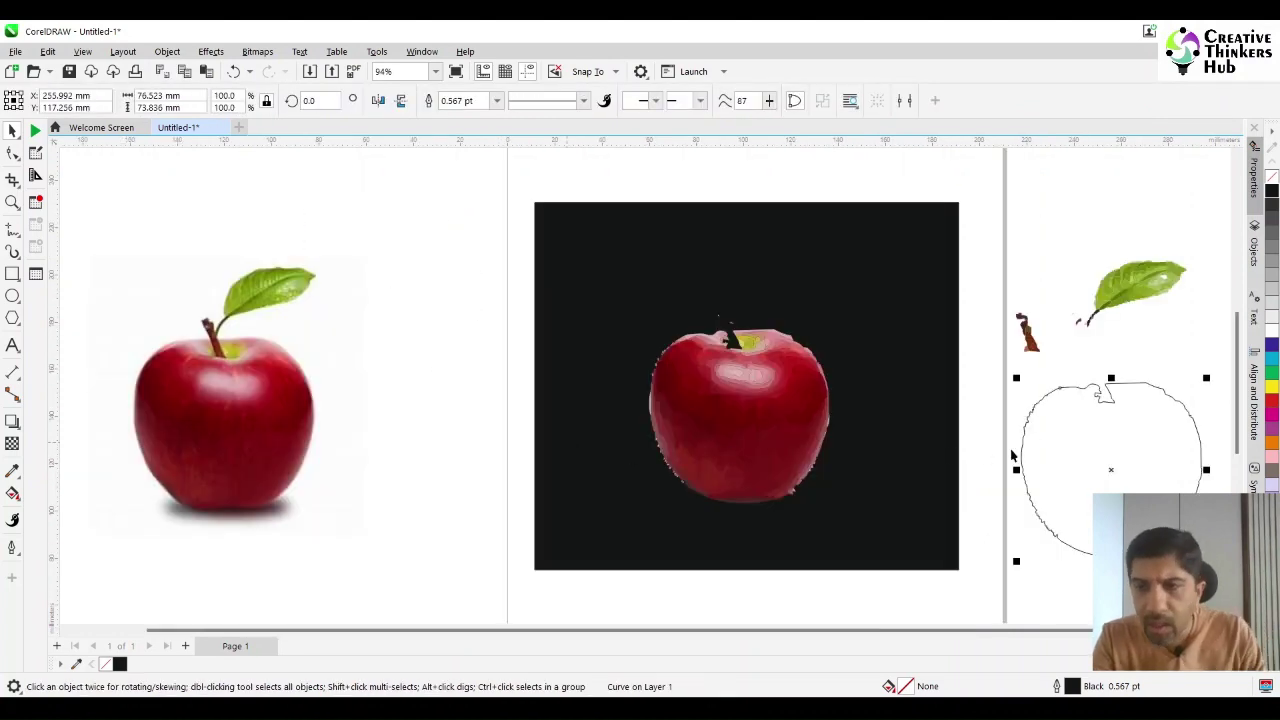
drag(1114, 461, 1083, 461)
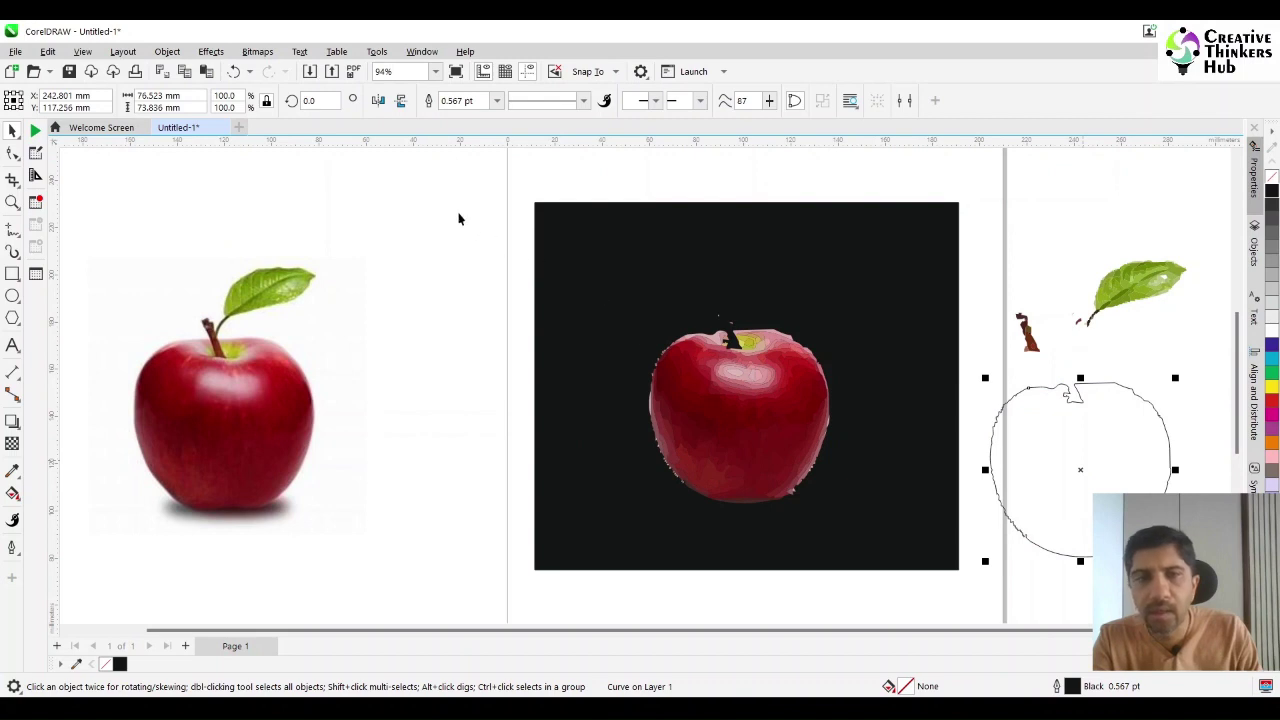
mouse_move(443, 238)
mouse_down()
mouse_move(900, 543)
mouse_move(890, 551)
mouse_up()
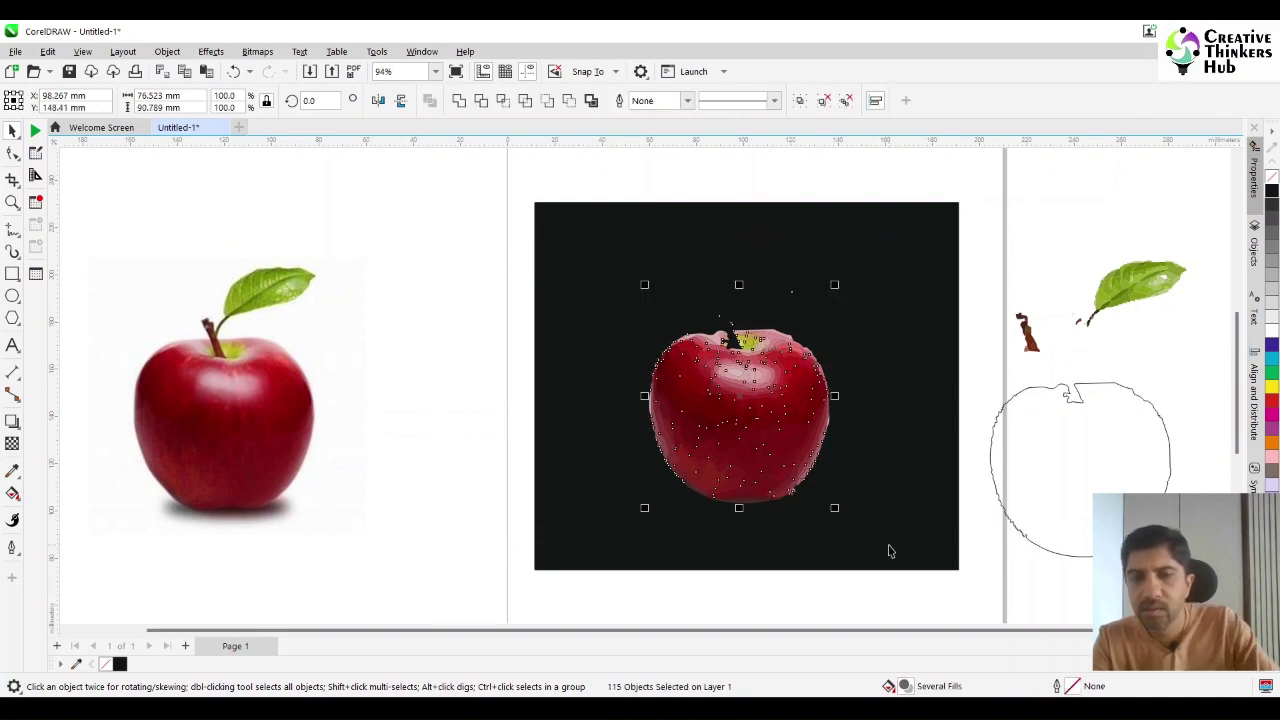
key(Delete)
click(878, 528)
key(Delete)
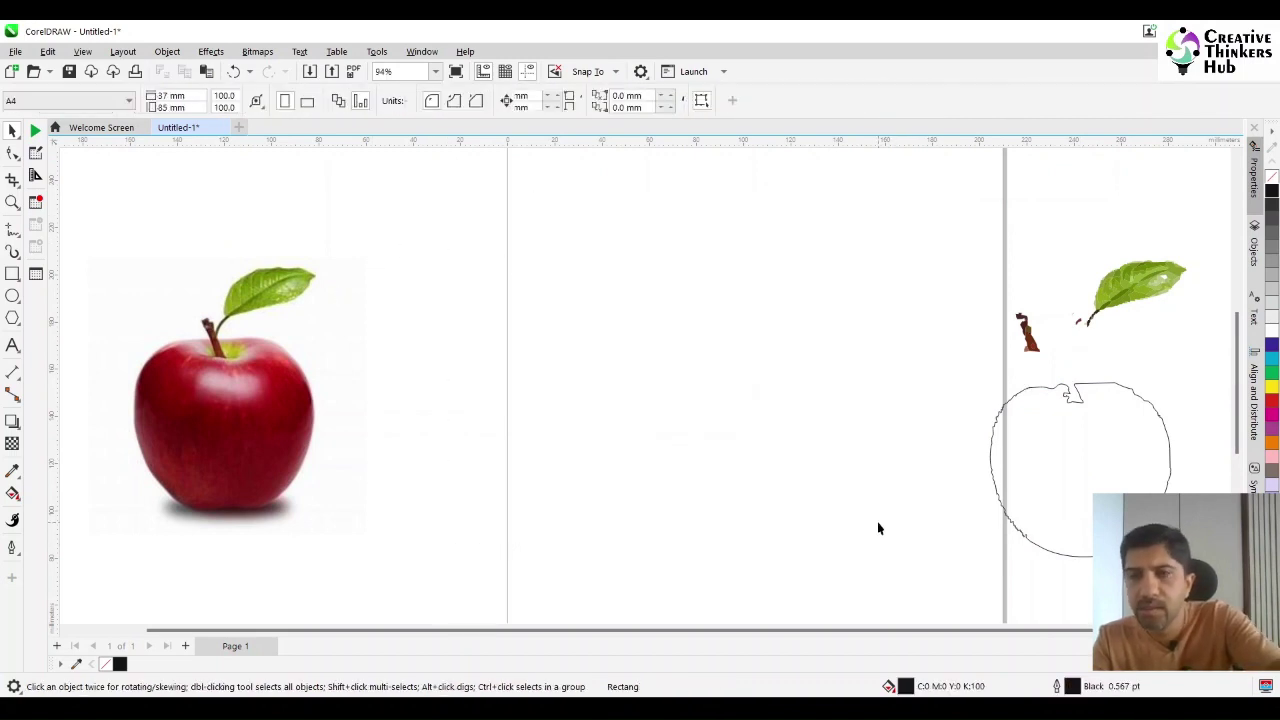
Centre the apple outline and the original apple bitmap on the page.
click(1067, 487)
key(p)
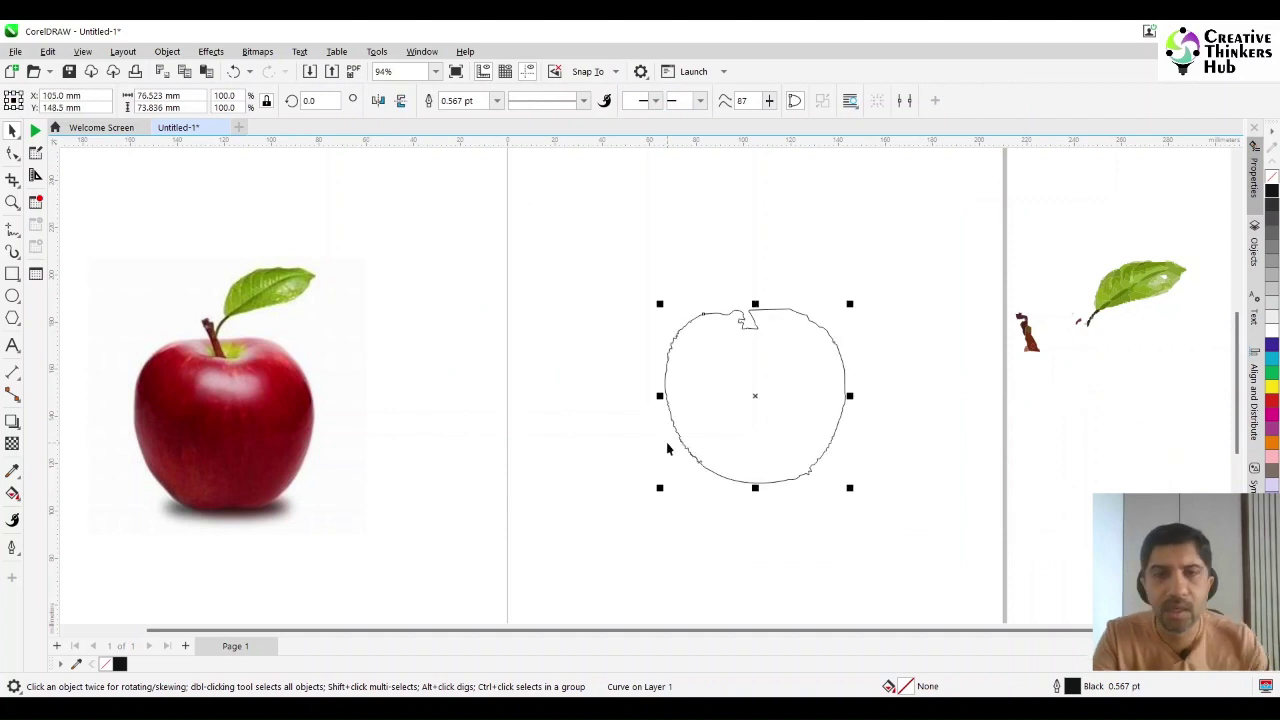
click(204, 395)
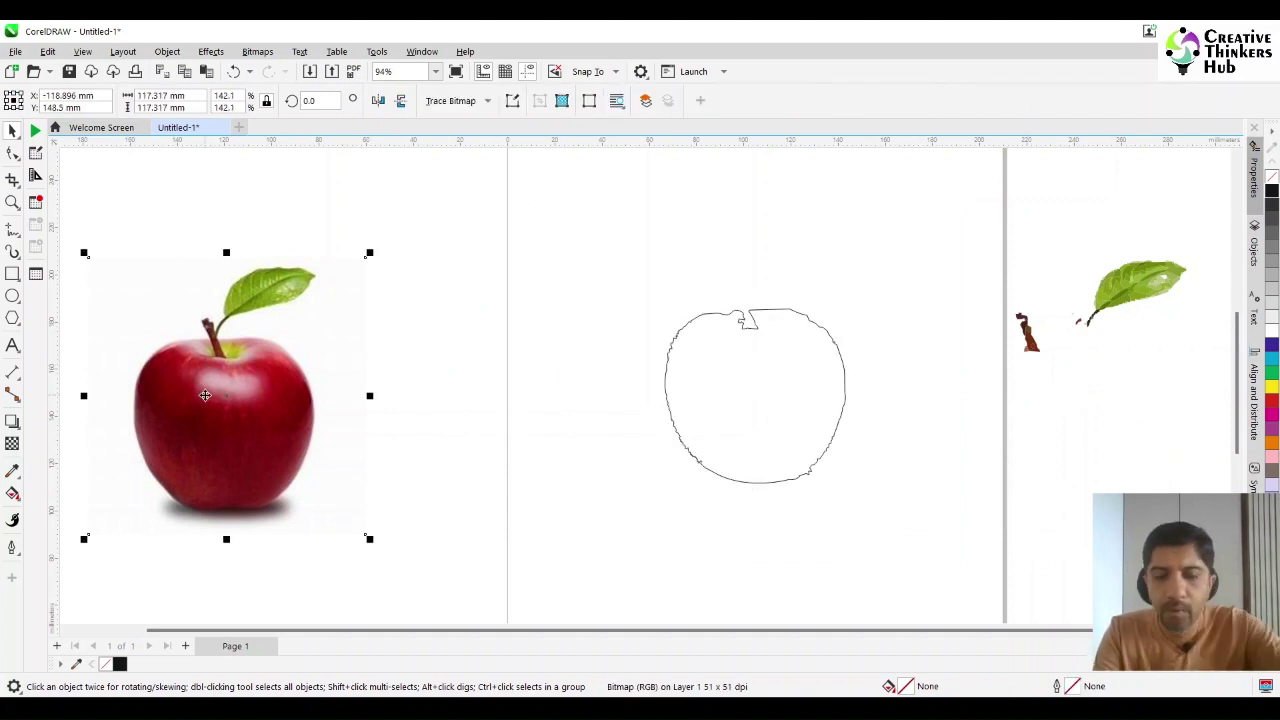
key(p)
click(297, 508)
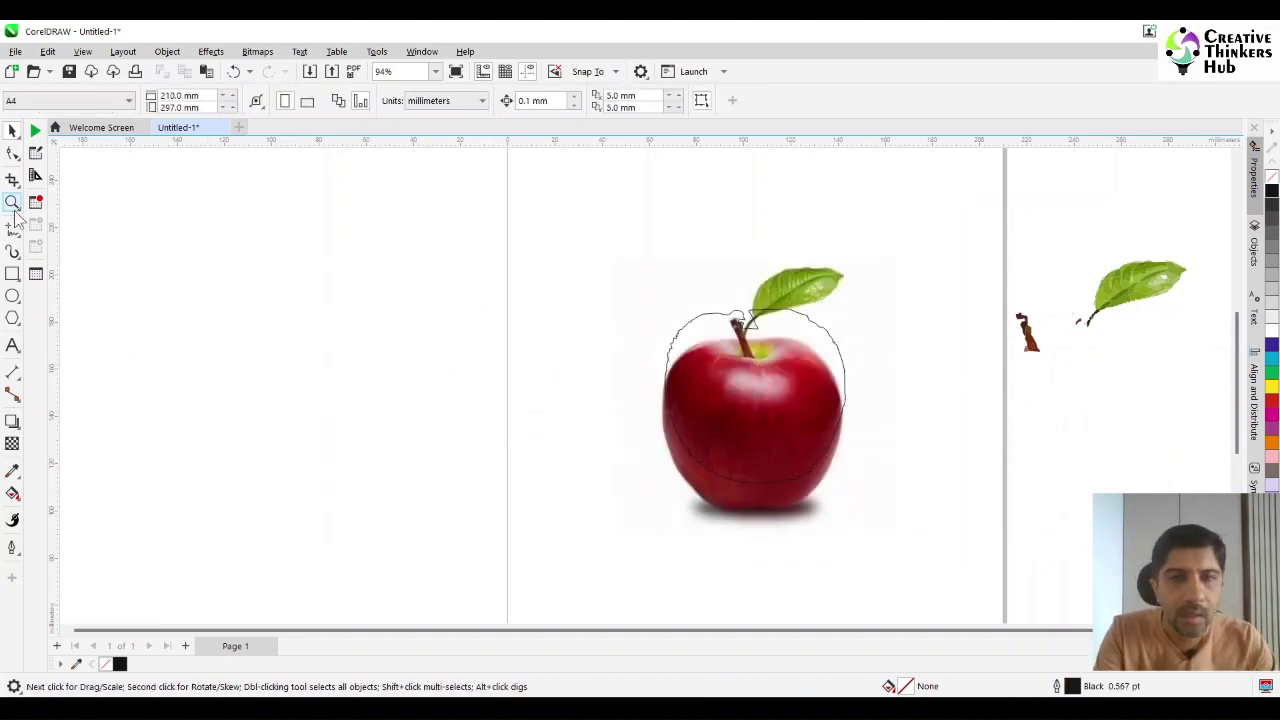
Move the apple outline down so it fits over the apple in the bitmap.
click(12, 202)
drag(586, 274, 975, 569)
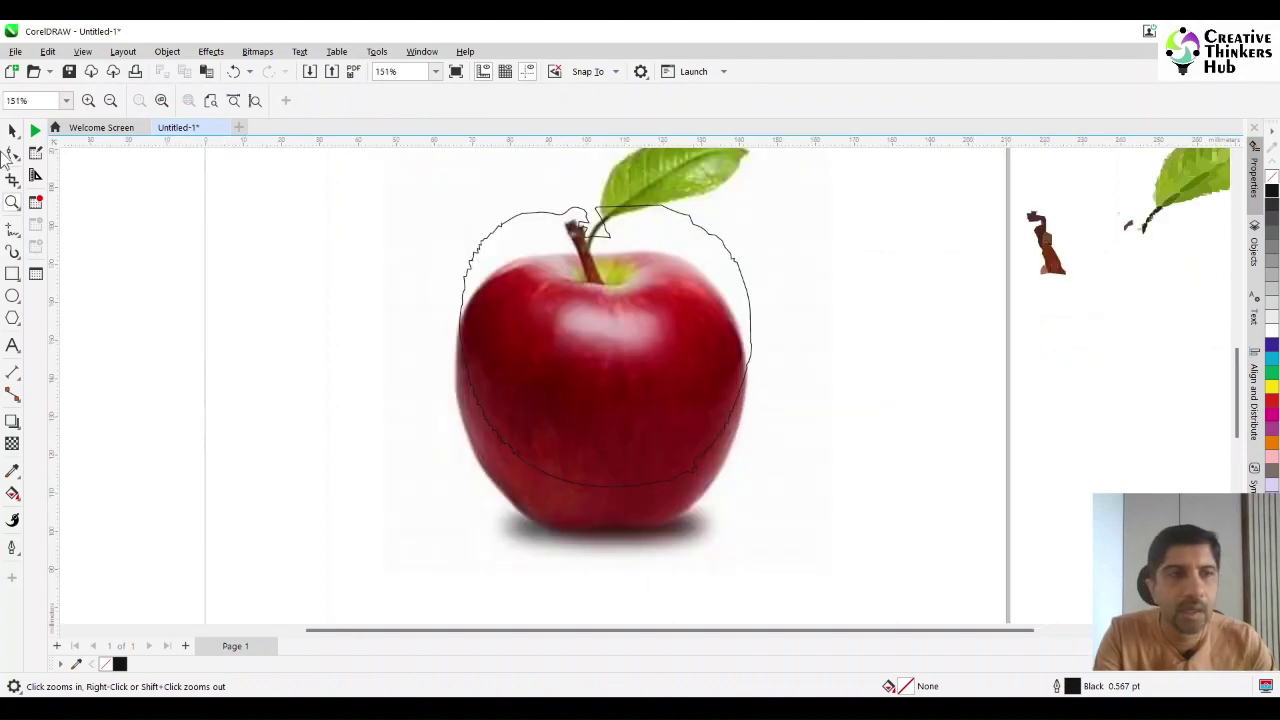
click(12, 131)
drag(659, 223, 655, 271)
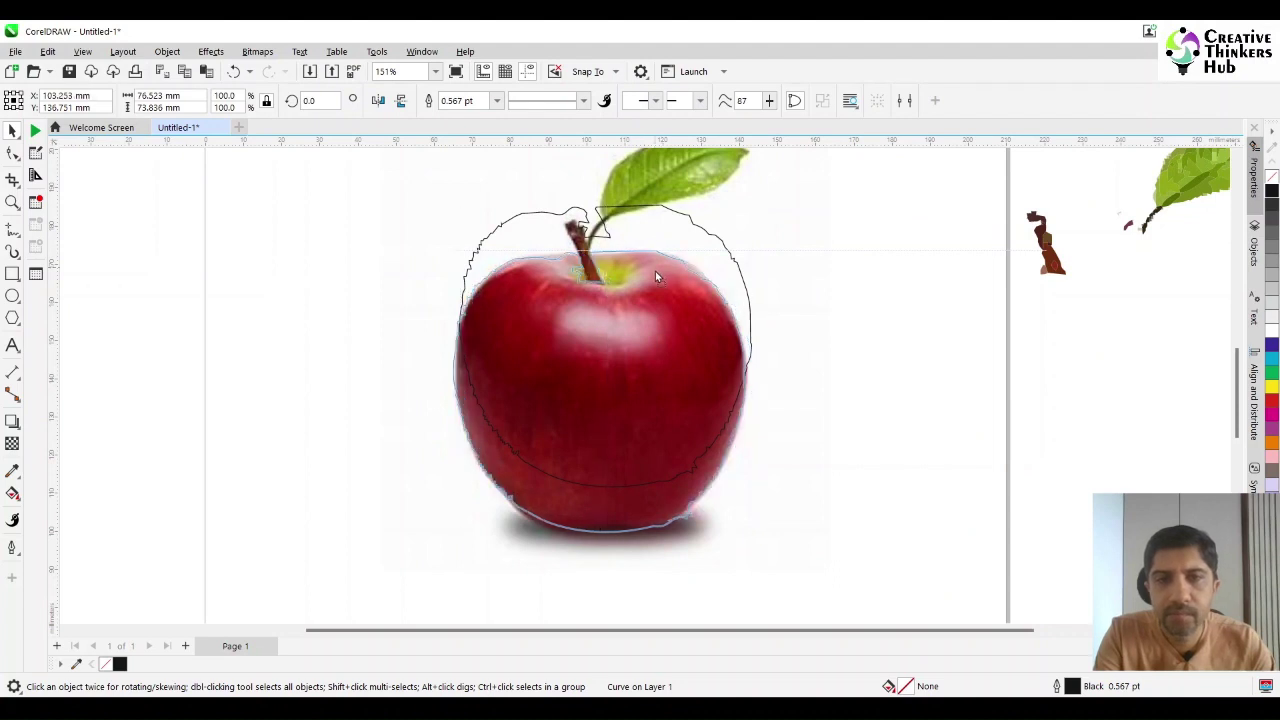
Delete the excess nodes along the upper left side of the apple outline.
click(12, 203)
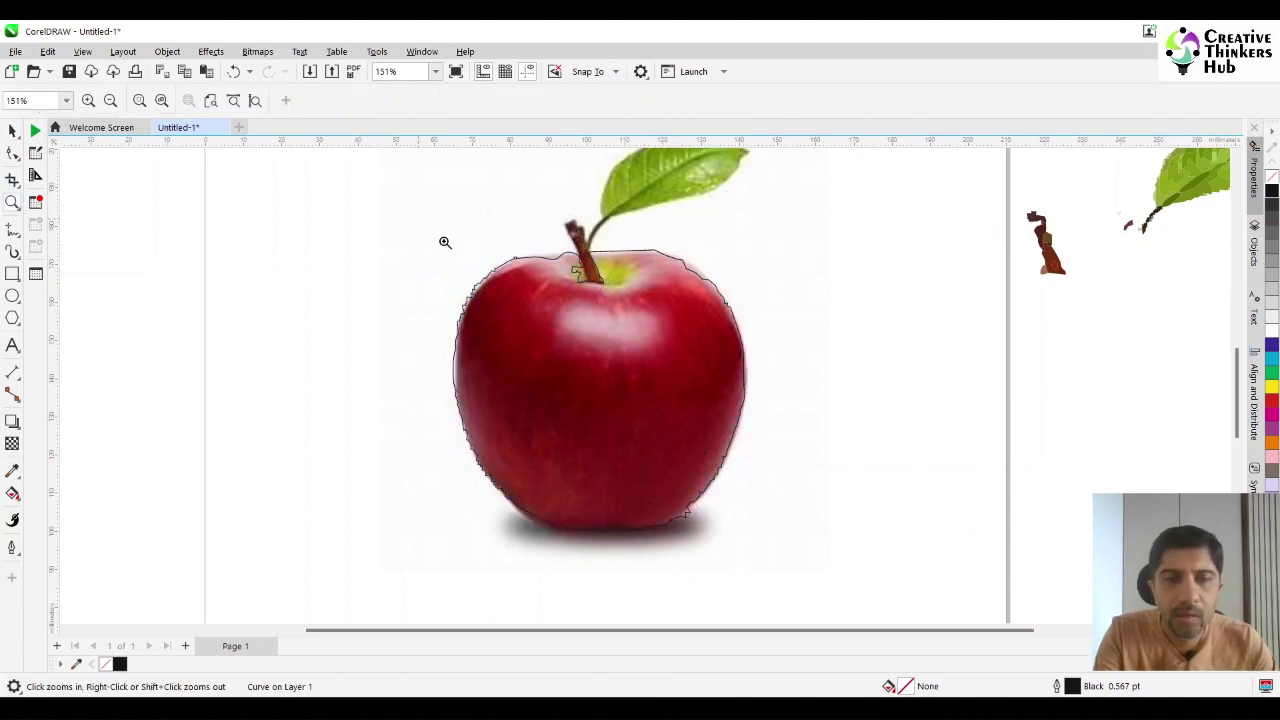
drag(420, 217, 843, 451)
click(12, 152)
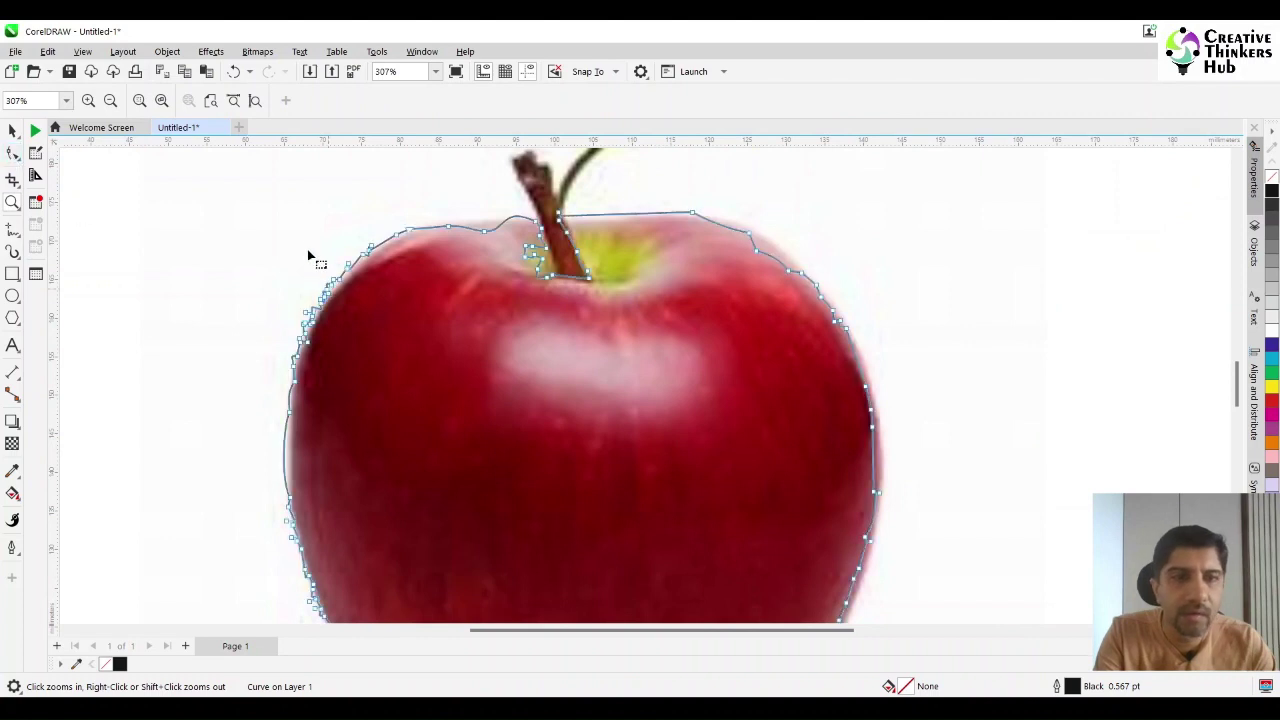
drag(276, 224, 395, 400)
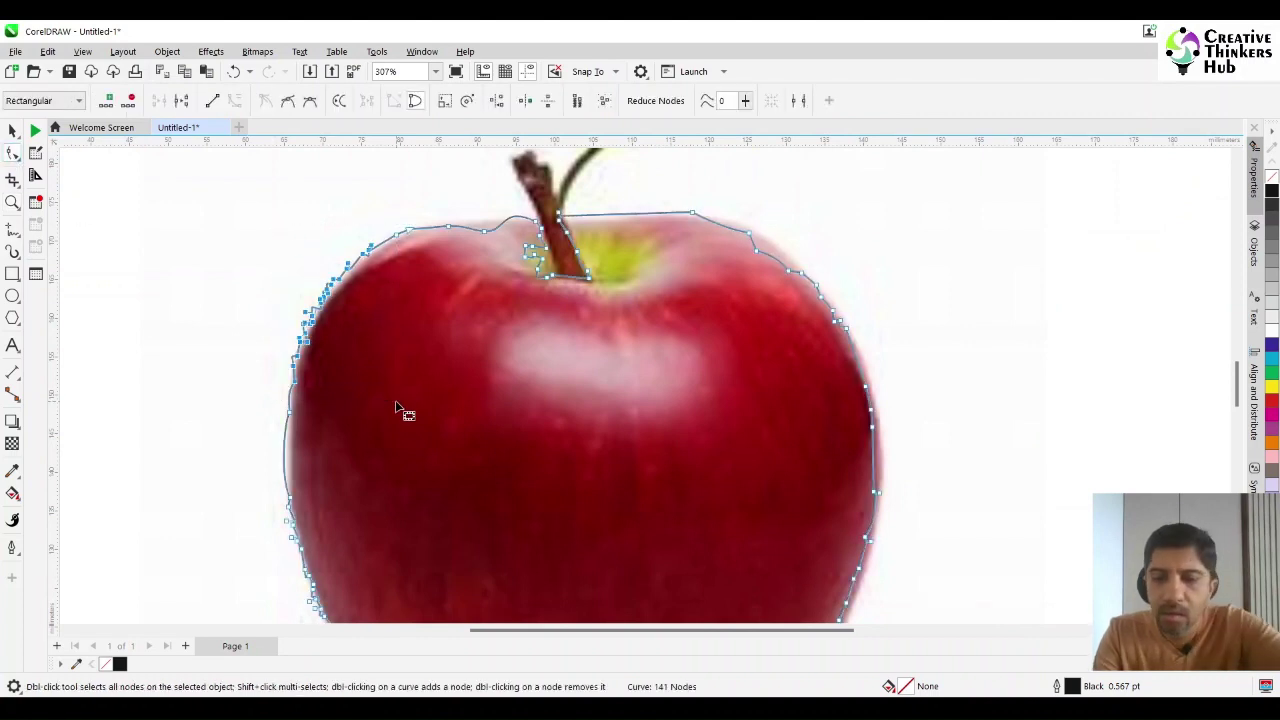
key(Delete)
drag(393, 216, 428, 257)
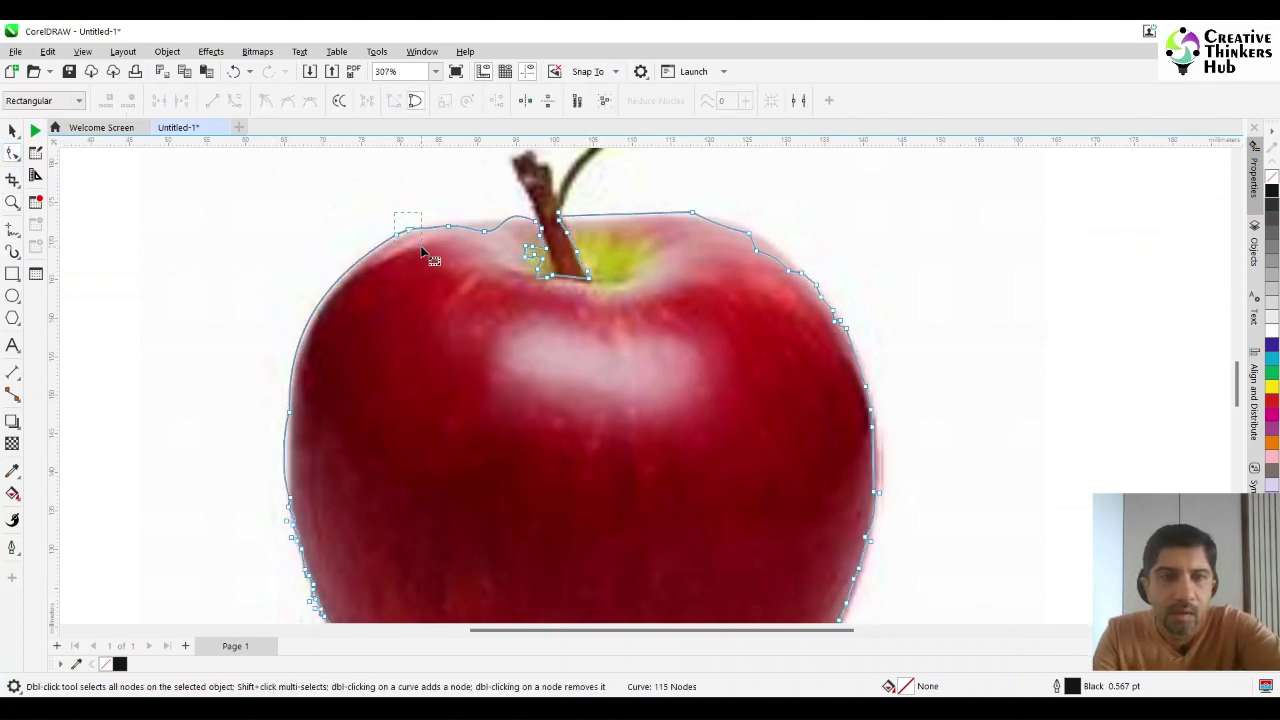
key(Delete)
Delete the excess nodes along the outline's lower left side and adjust the left node's lower handle to follow the apple's edge.
drag(271, 476, 405, 595)
key(Delete)
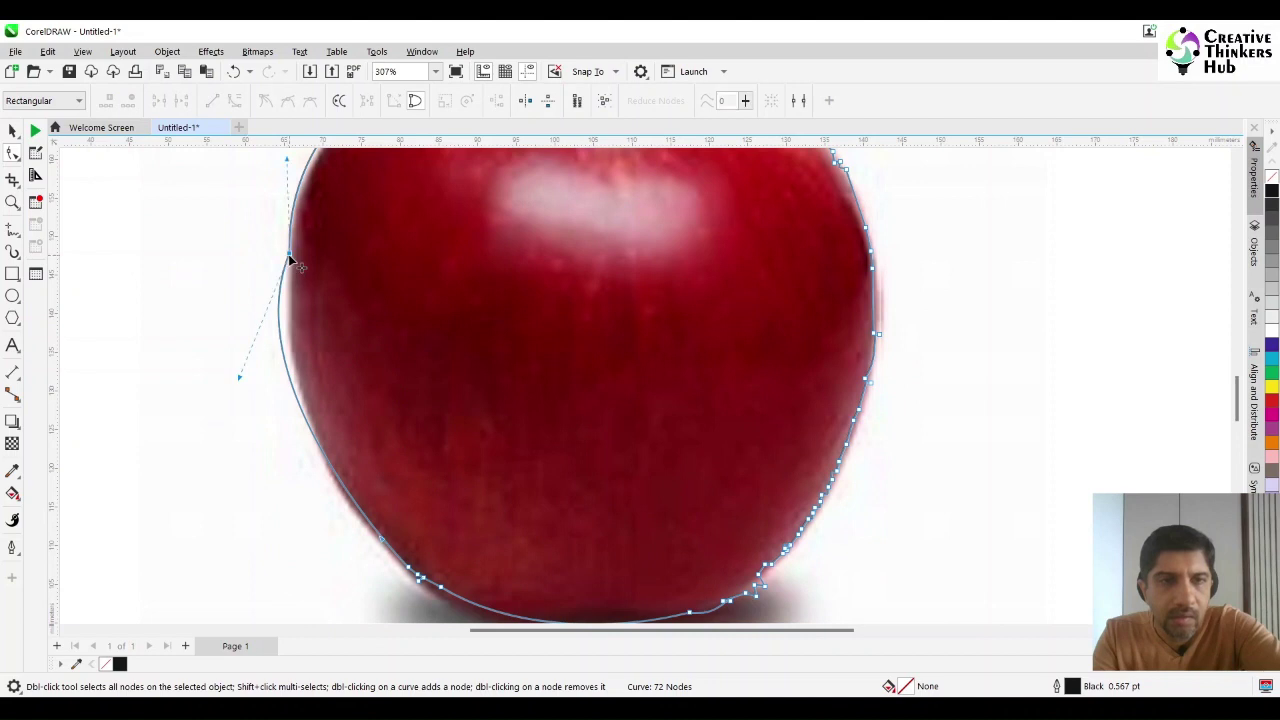
click(289, 257)
drag(240, 380, 278, 452)
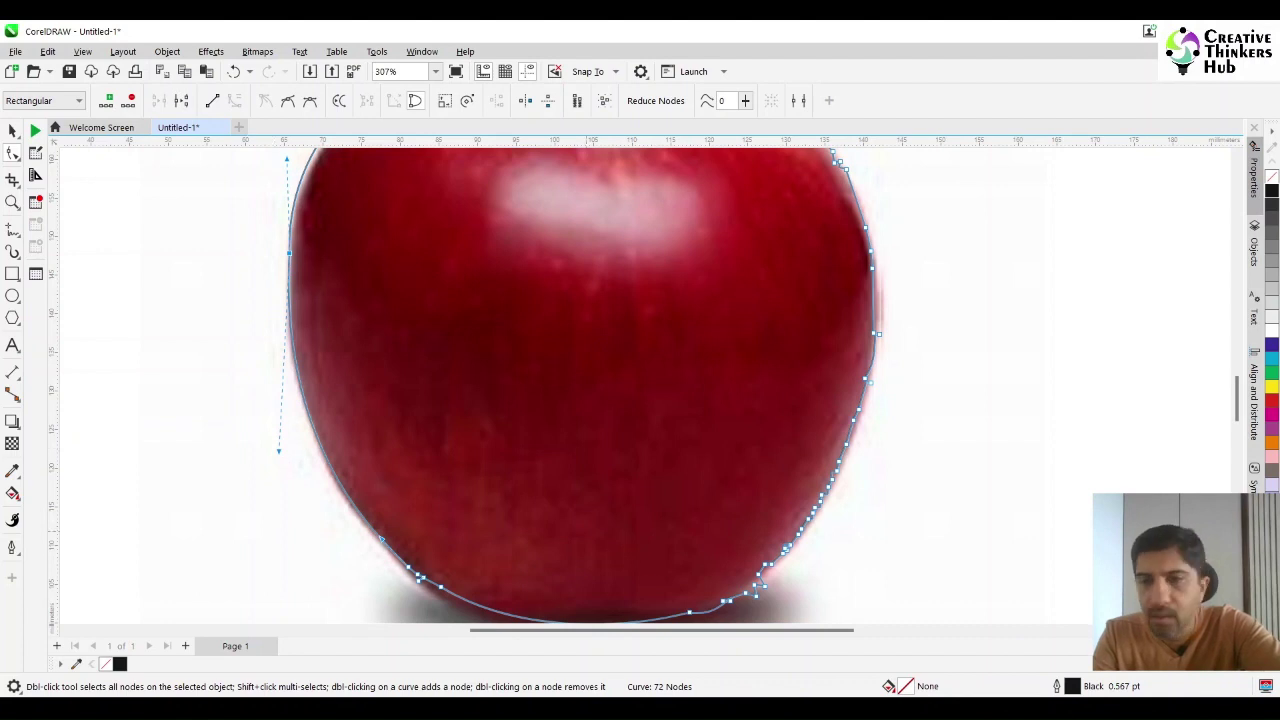
Delete the node cluster at the outline's lower left corner and bend the bottom curve down to the apple's base.
drag(1238, 400, 1236, 418)
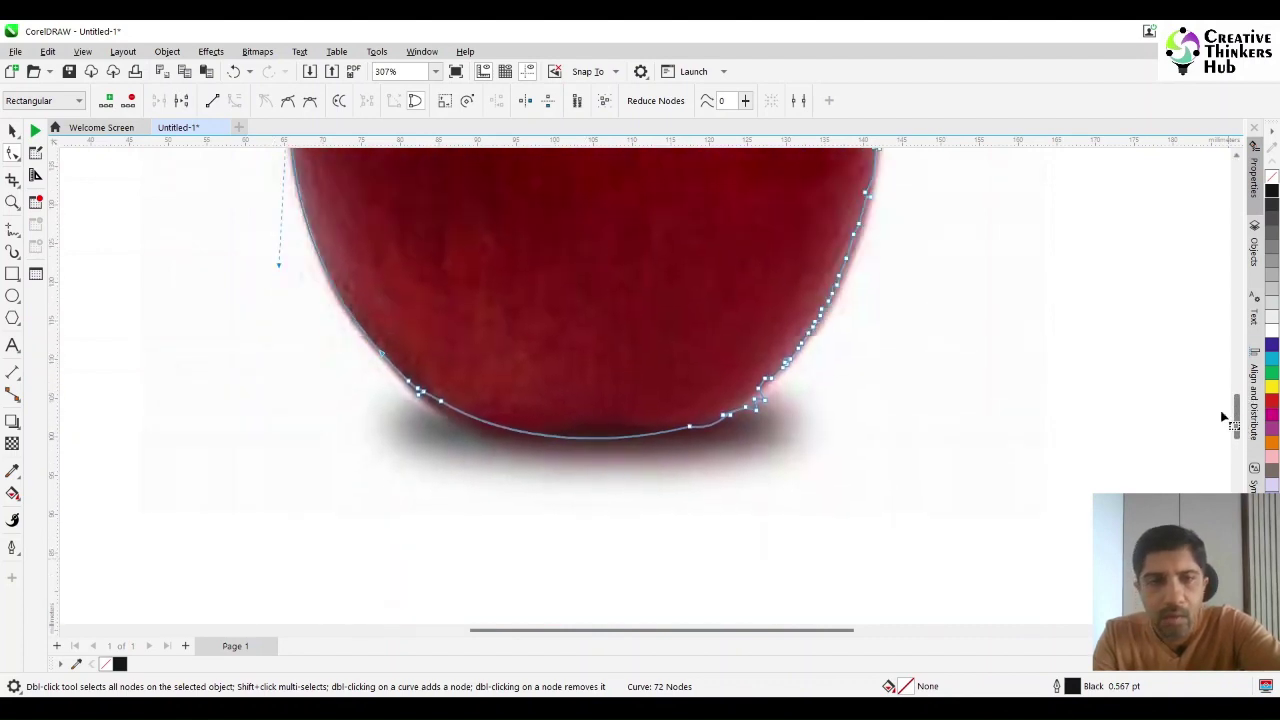
drag(402, 362, 463, 449)
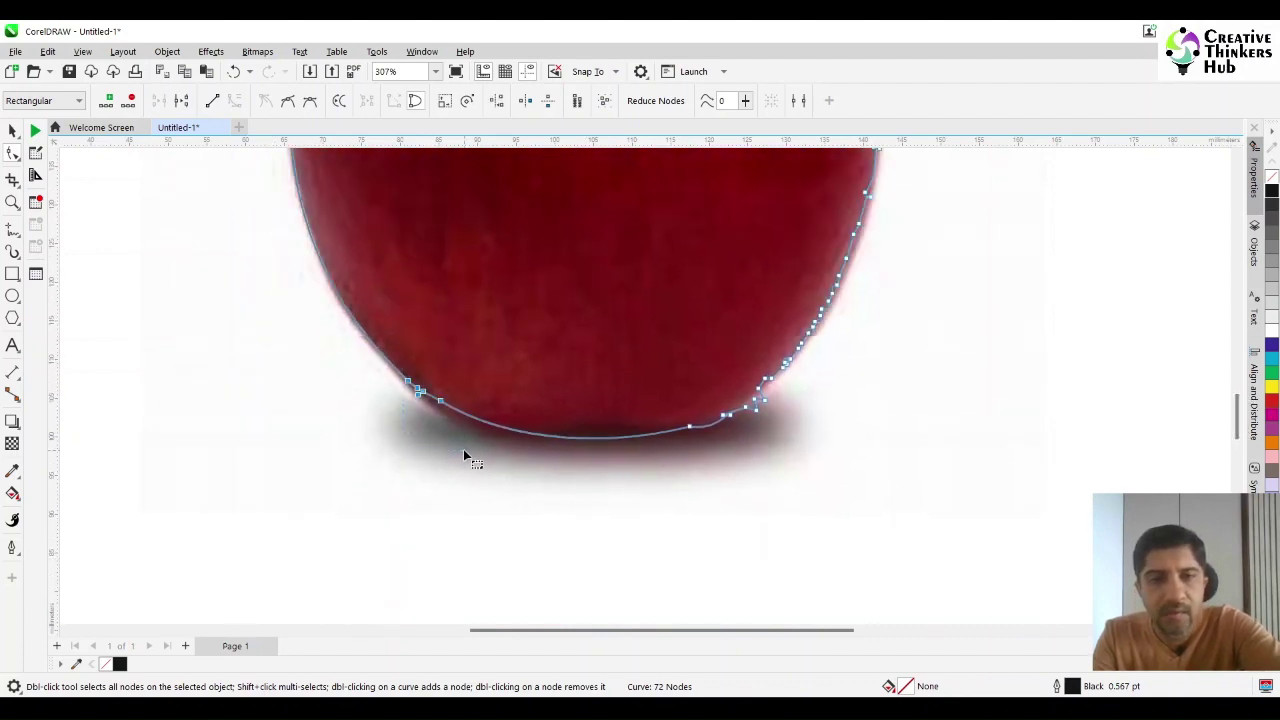
key(Delete)
click(689, 427)
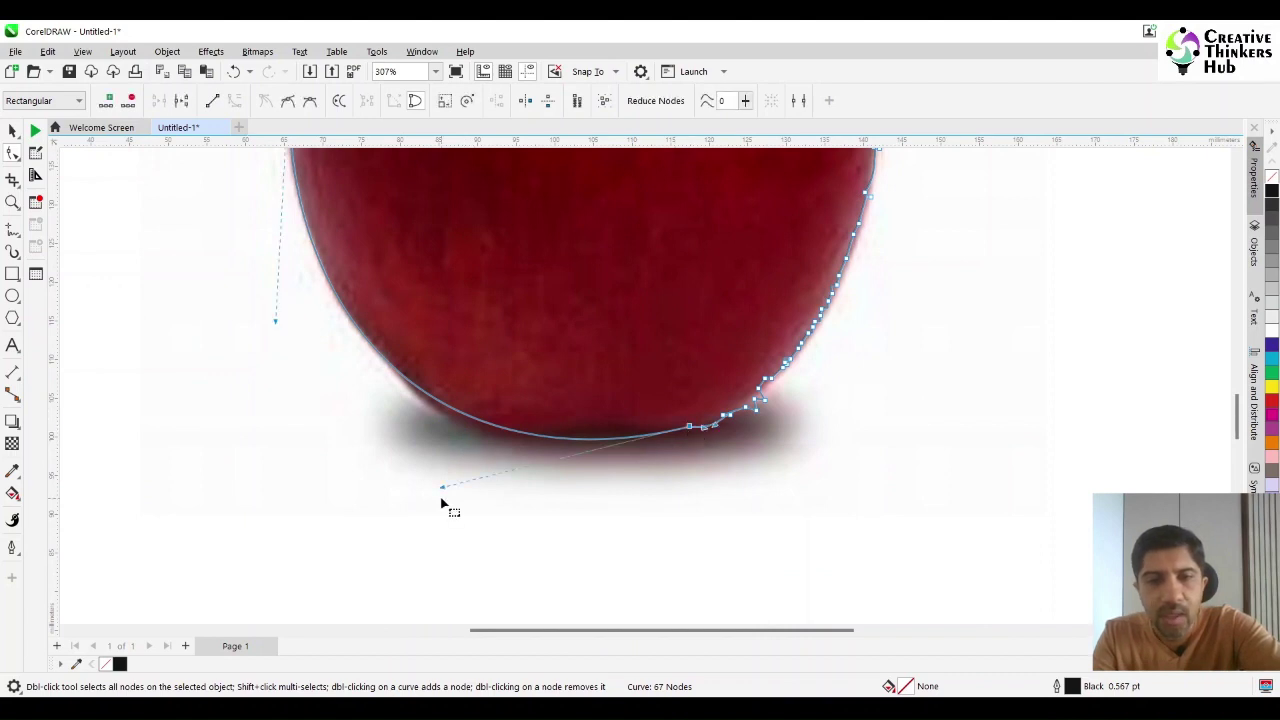
drag(443, 492, 447, 516)
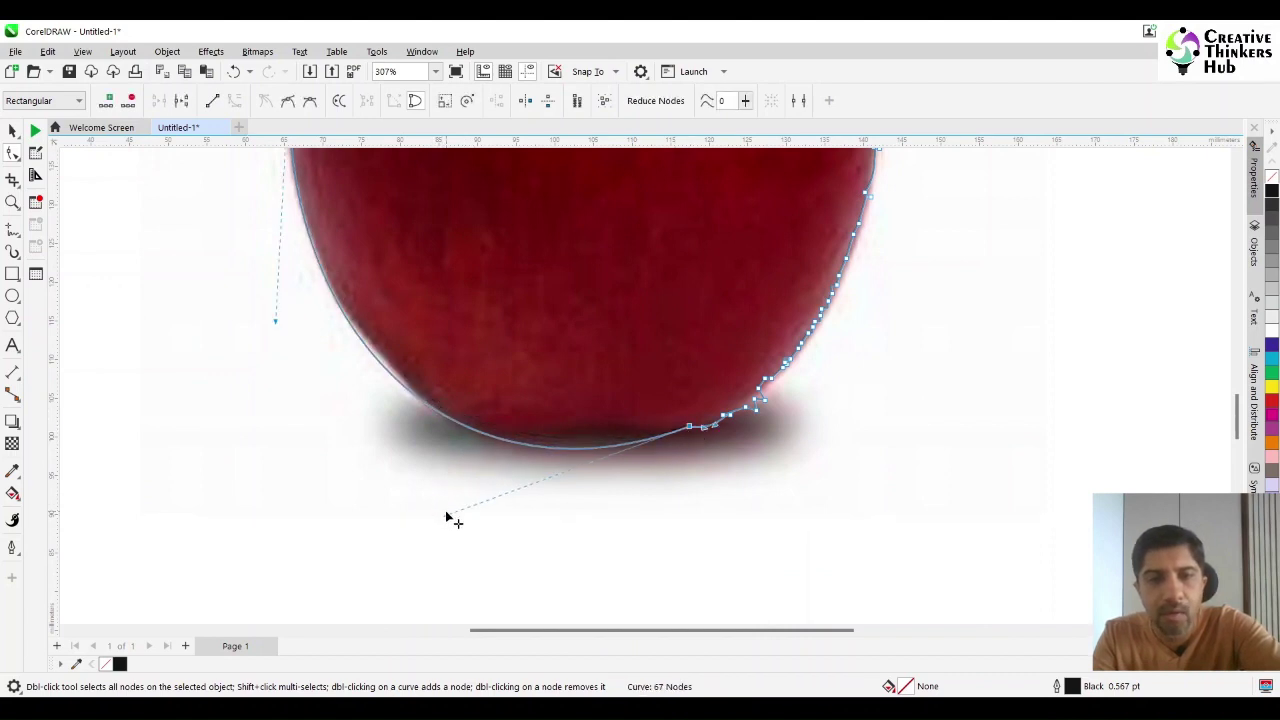
Add a node at the middle of the outline's bottom curve and raise it to the dip in the apple's base.
click(578, 450)
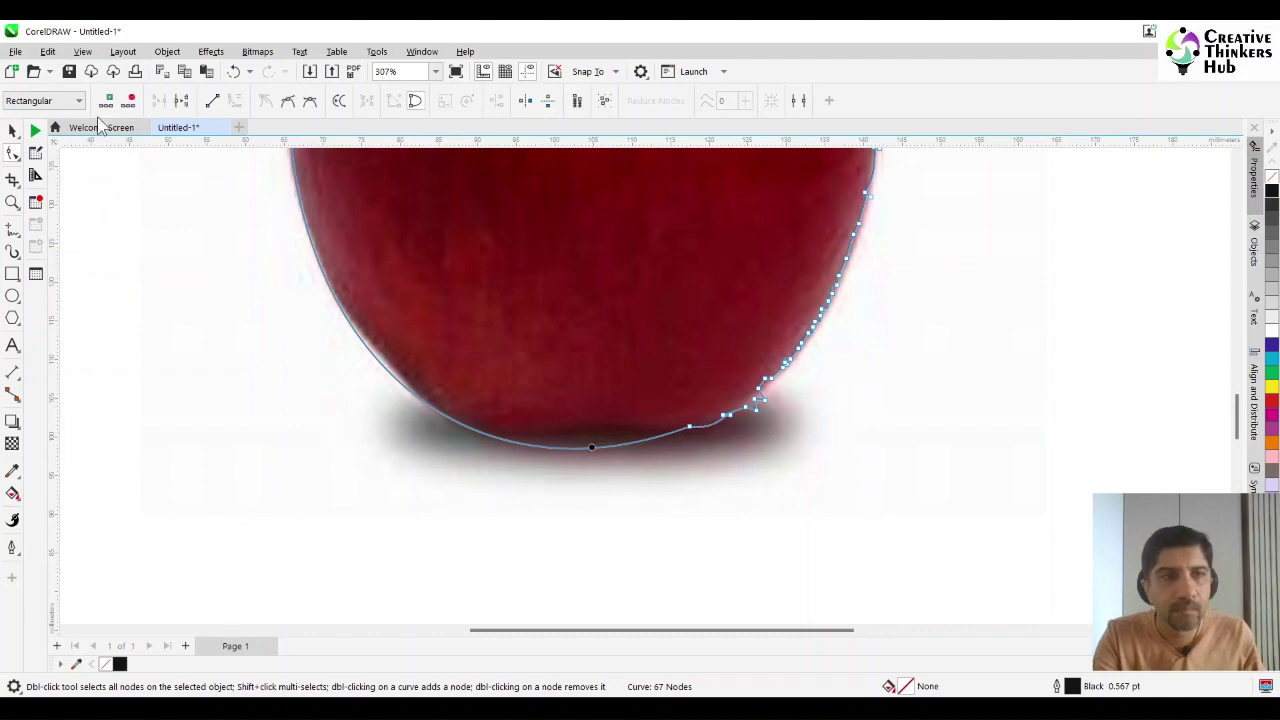
double_click(591, 437)
drag(585, 437, 440, 488)
Delete the excess nodes along the lower right side of the apple outline.
key(Delete)
key(Delete)
key(Delete)
key(Delete)
key(Delete)
key(Delete)
key(Delete)
key(Delete)
key(Delete)
key(Delete)
key(Delete)
key(Delete)
key(Delete)
key(Delete)
key(Delete)
key(Delete)
key(Delete)
key(Delete)
key(Delete)
key(Delete)
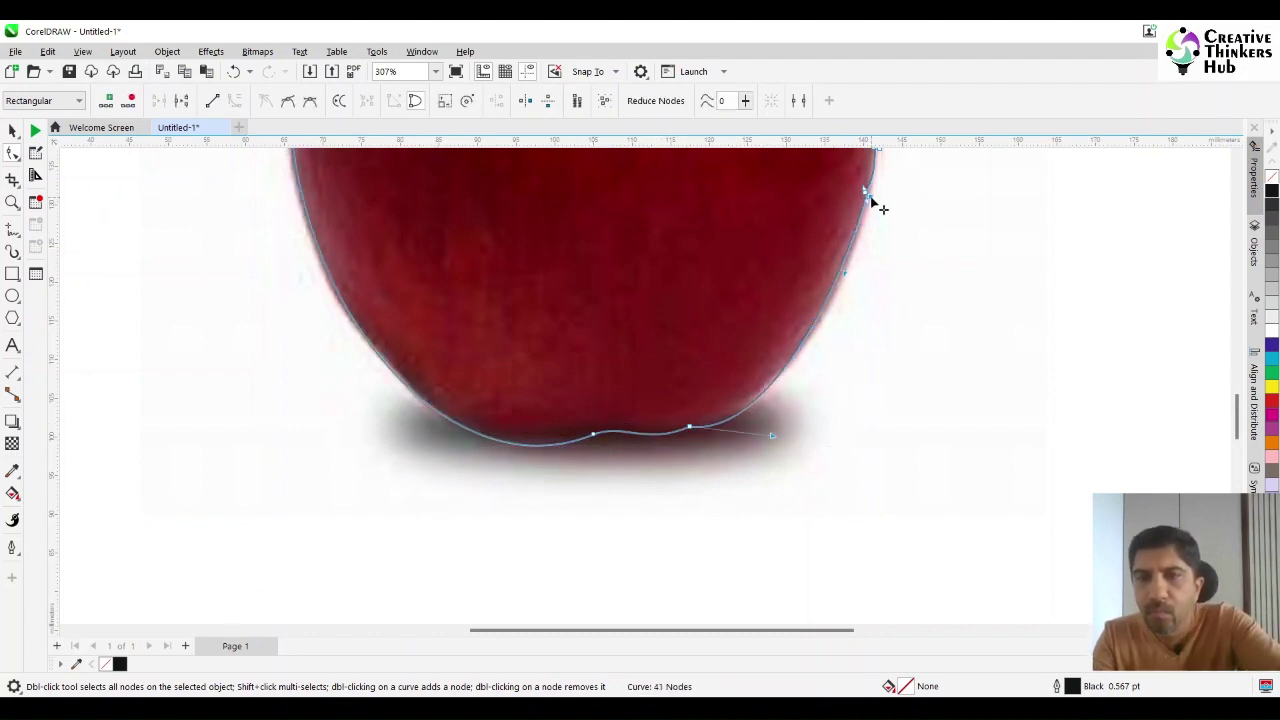
Delete the remaining excess nodes along the middle and upper right side of the apple outline.
drag(866, 194, 883, 232)
scroll(883, 234, up, 5)
drag(977, 314, 831, 430)
key(Delete)
scroll(1108, 251, up, 2)
drag(998, 217, 687, 358)
key(Delete)
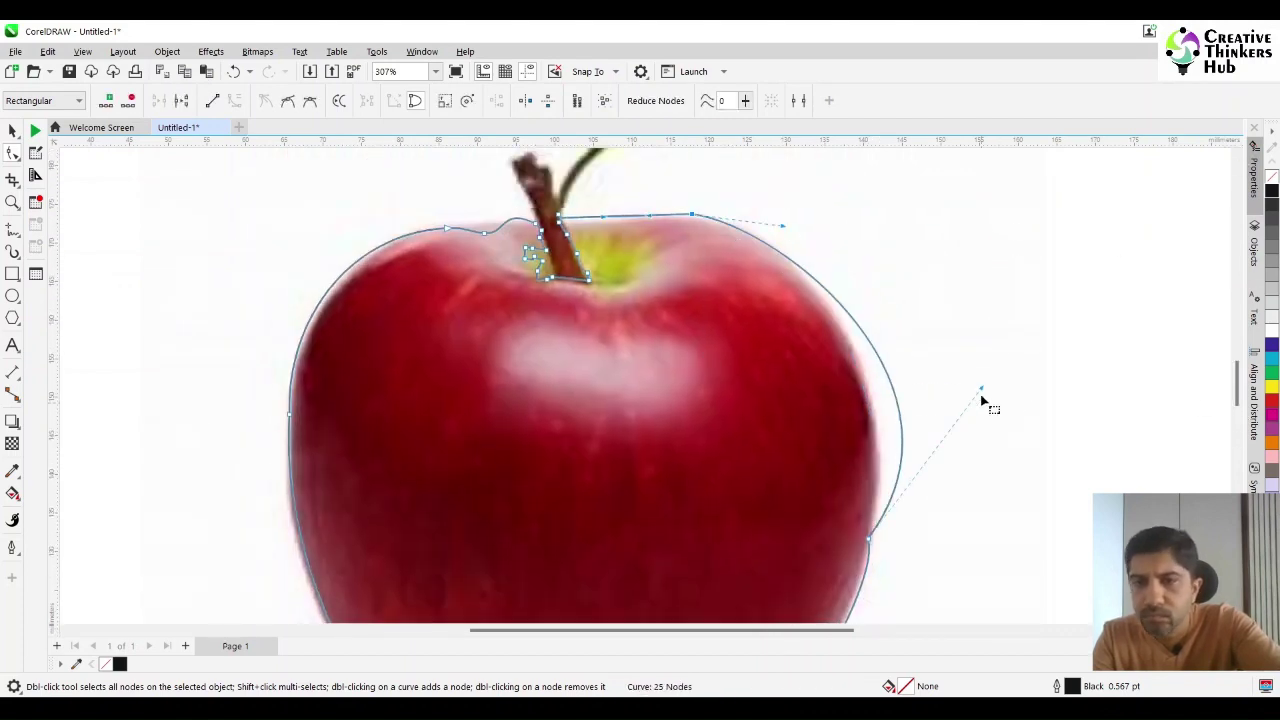
Make the right-side node symmetrical and adjust its upper handle so the upper right curve follows the apple's edge.
drag(986, 398, 913, 330)
click(310, 101)
drag(883, 410, 914, 351)
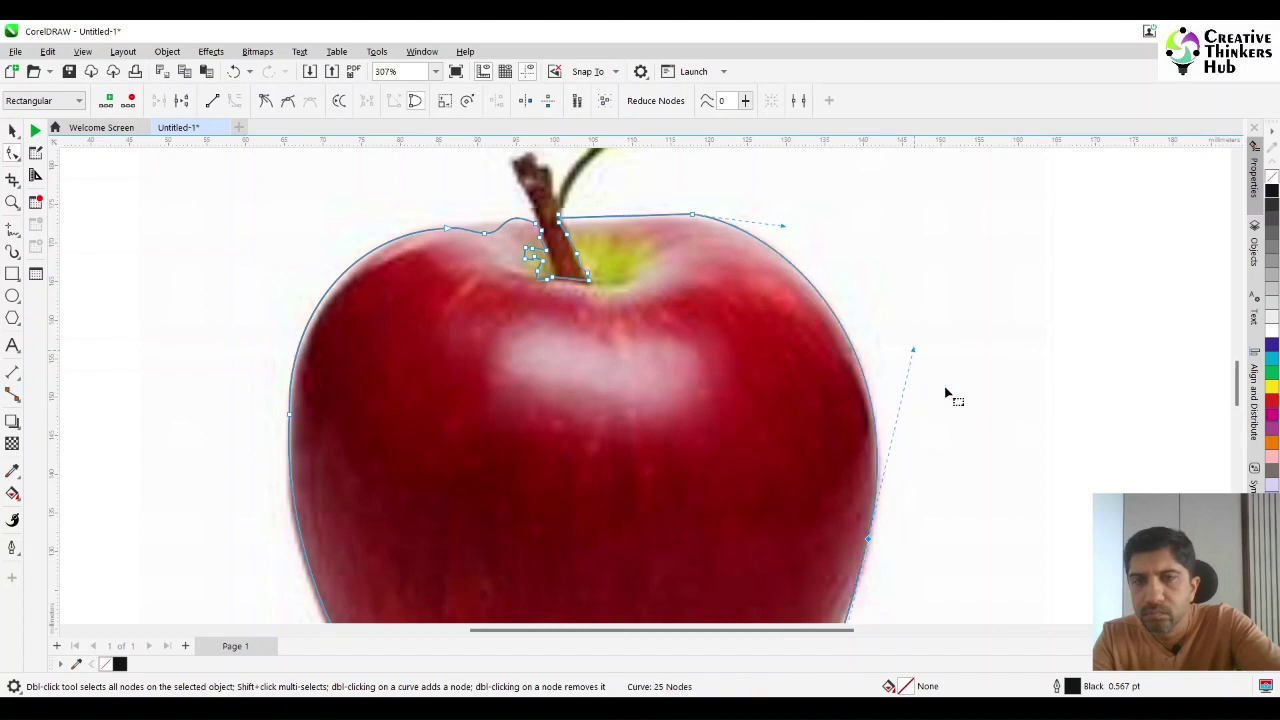
Make the right-side node smooth, add a node on the lower right curve, and fit that curve to the apple's edge.
drag(1236, 384, 1234, 406)
drag(823, 493, 843, 434)
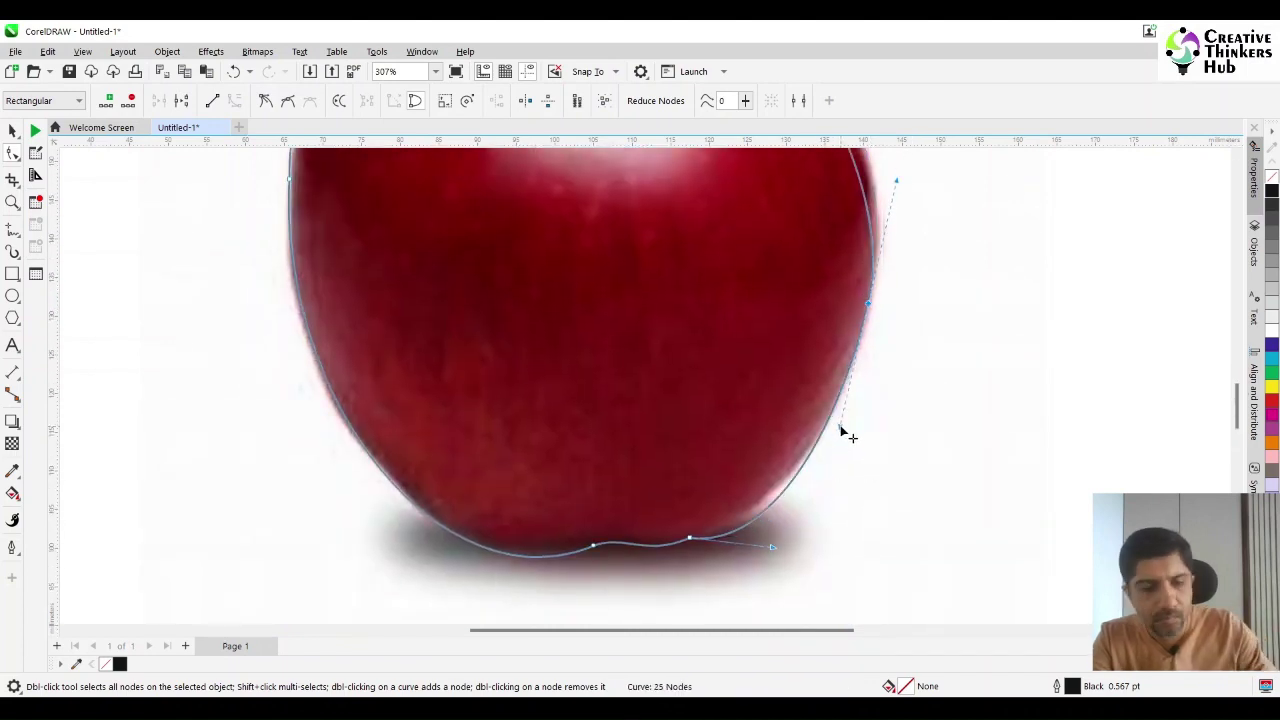
key(ctrl+z)
click(287, 101)
drag(773, 545, 734, 601)
click(787, 521)
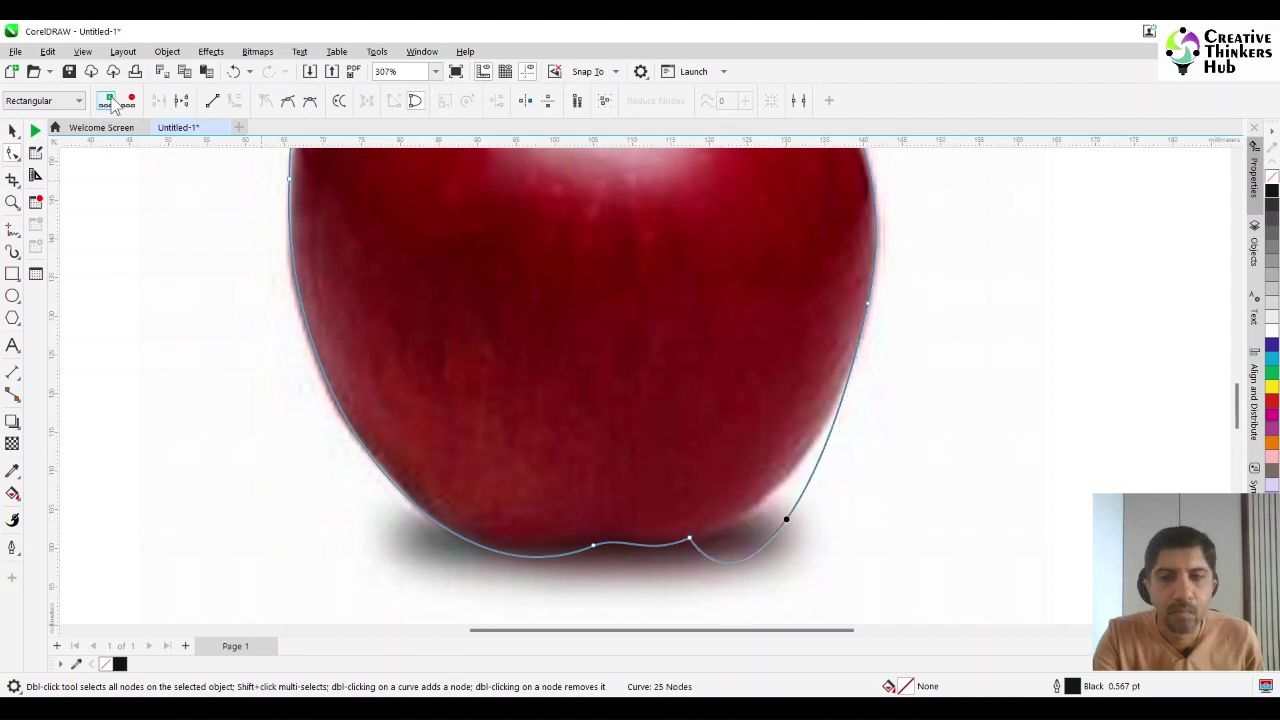
click(110, 101)
drag(787, 521, 812, 443)
drag(714, 574, 758, 531)
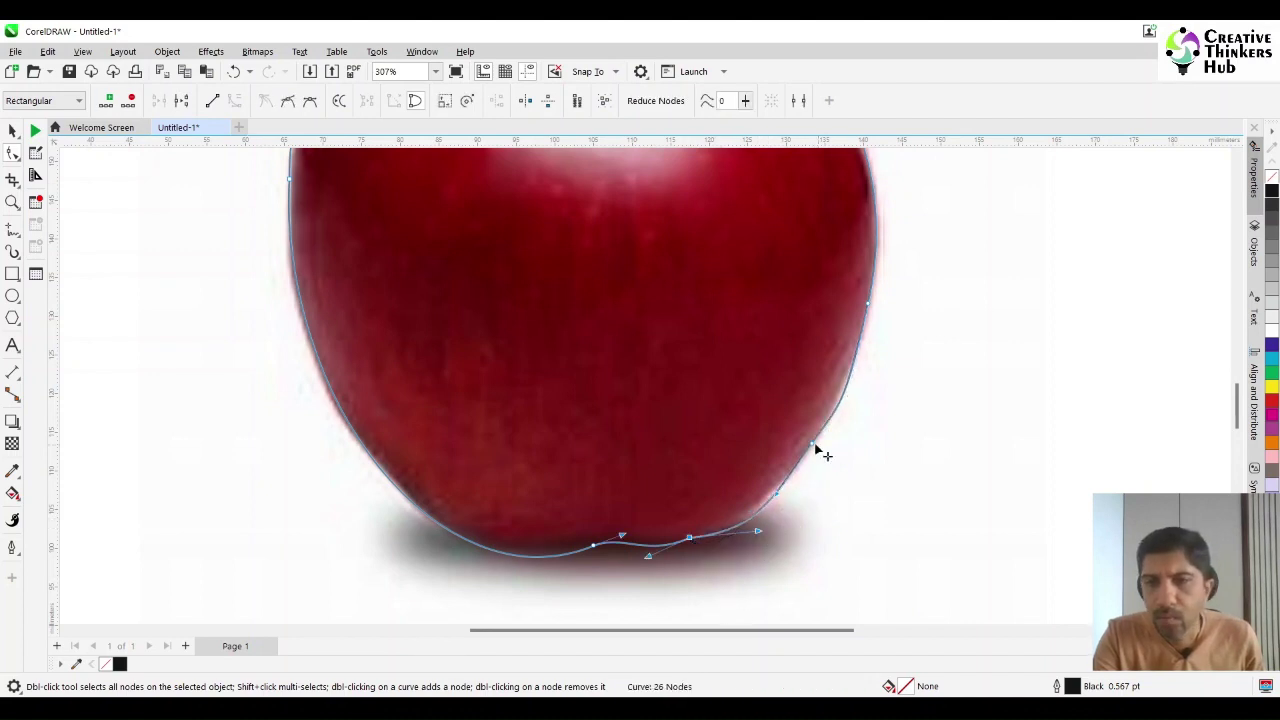
Delete the surplus nodes around the stem notch and straighten the notch's left side along the stem.
drag(1237, 420, 1237, 395)
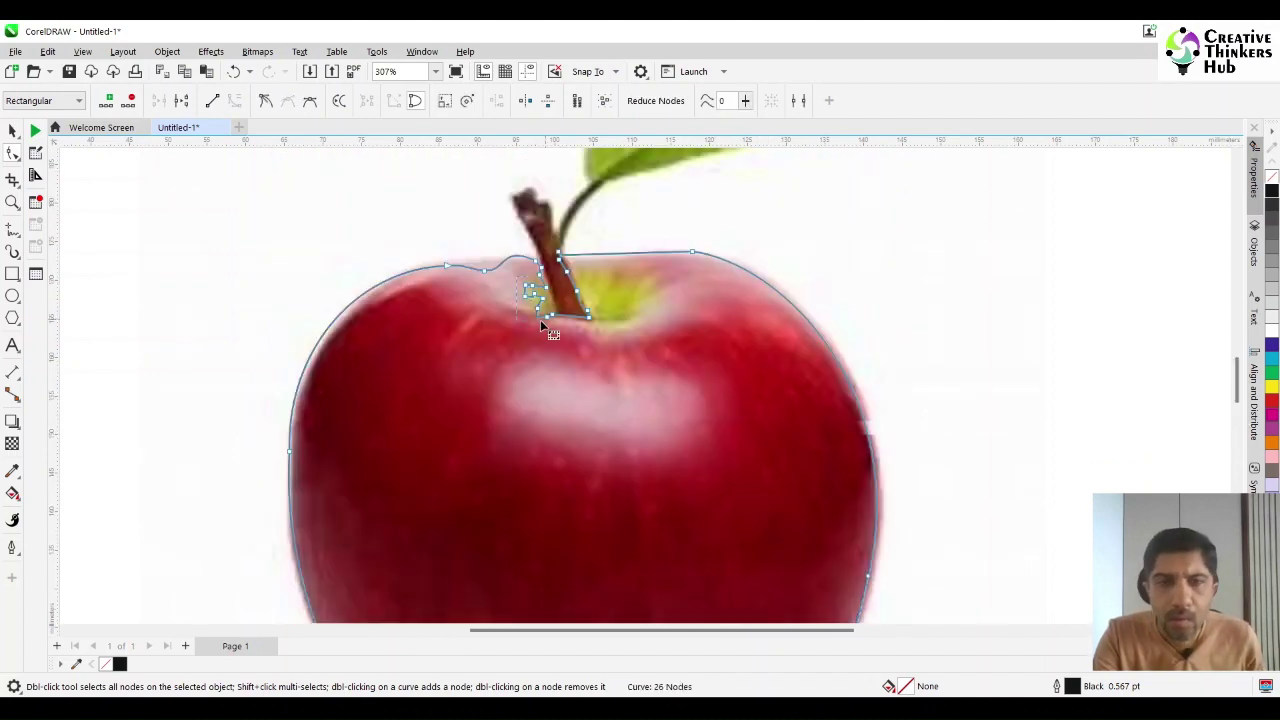
key(Delete)
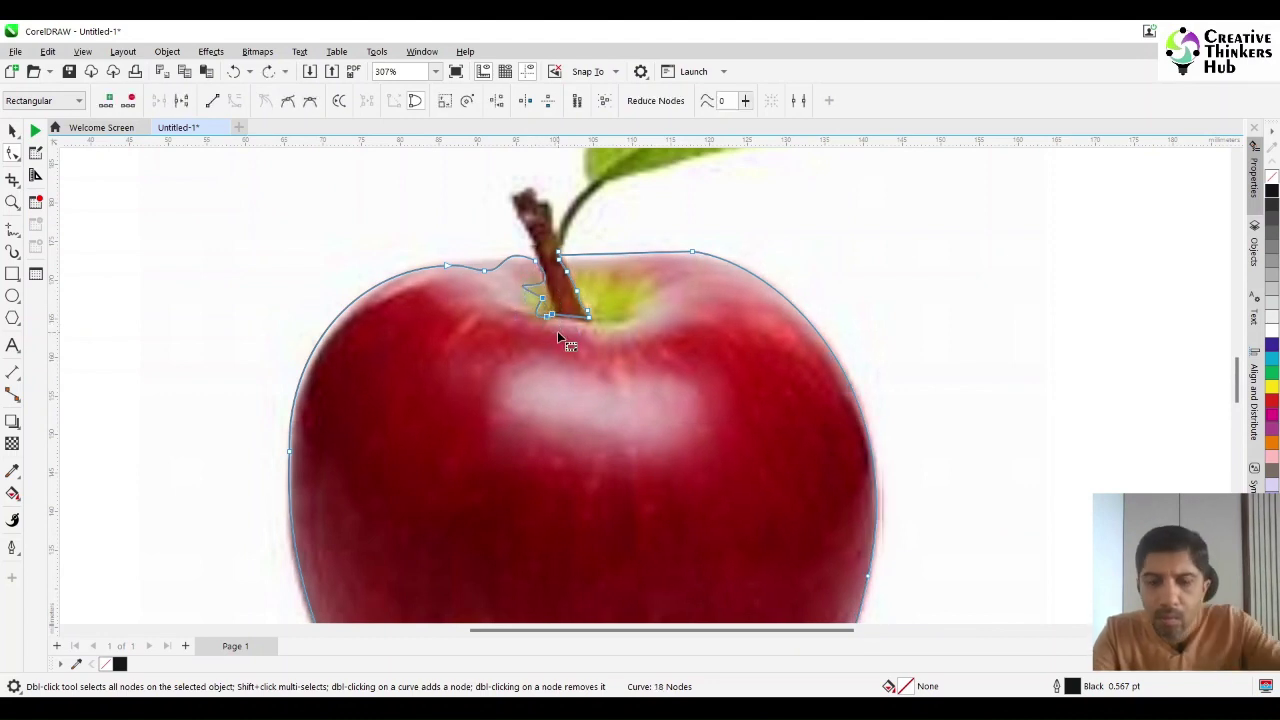
key(Delete)
drag(564, 262, 600, 333)
key(Delete)
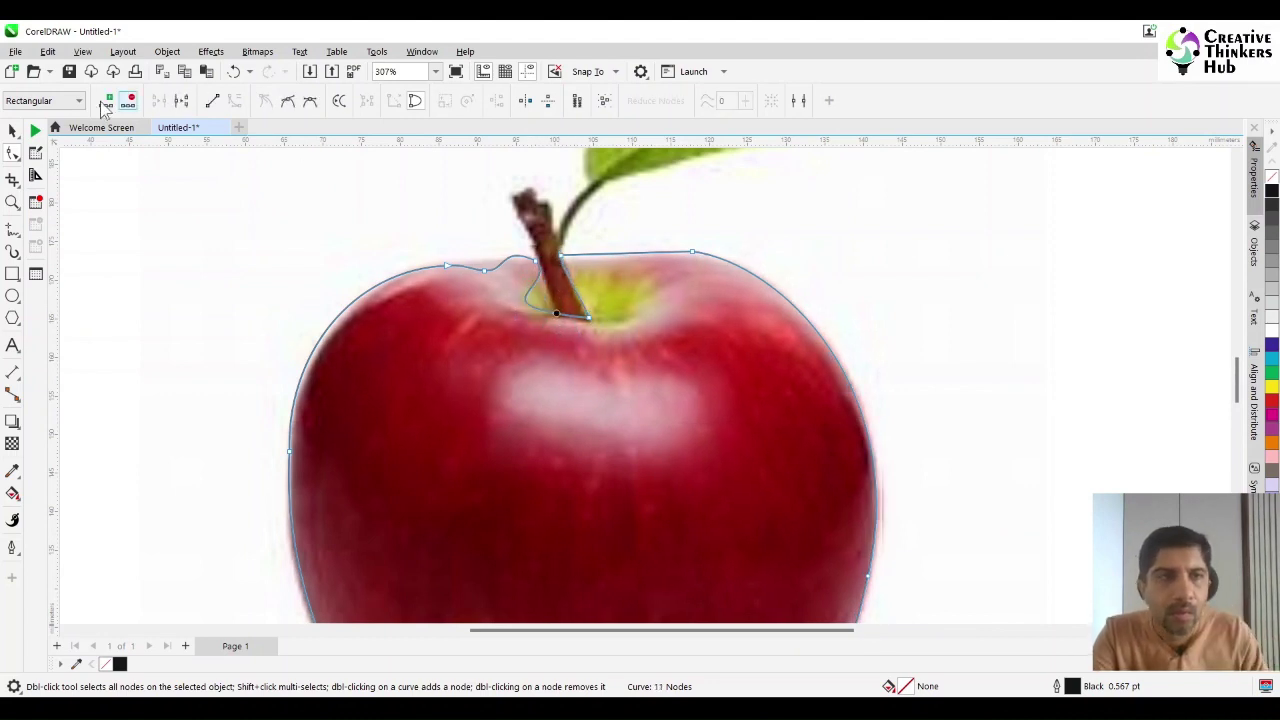
drag(491, 305, 563, 311)
double_click(485, 271)
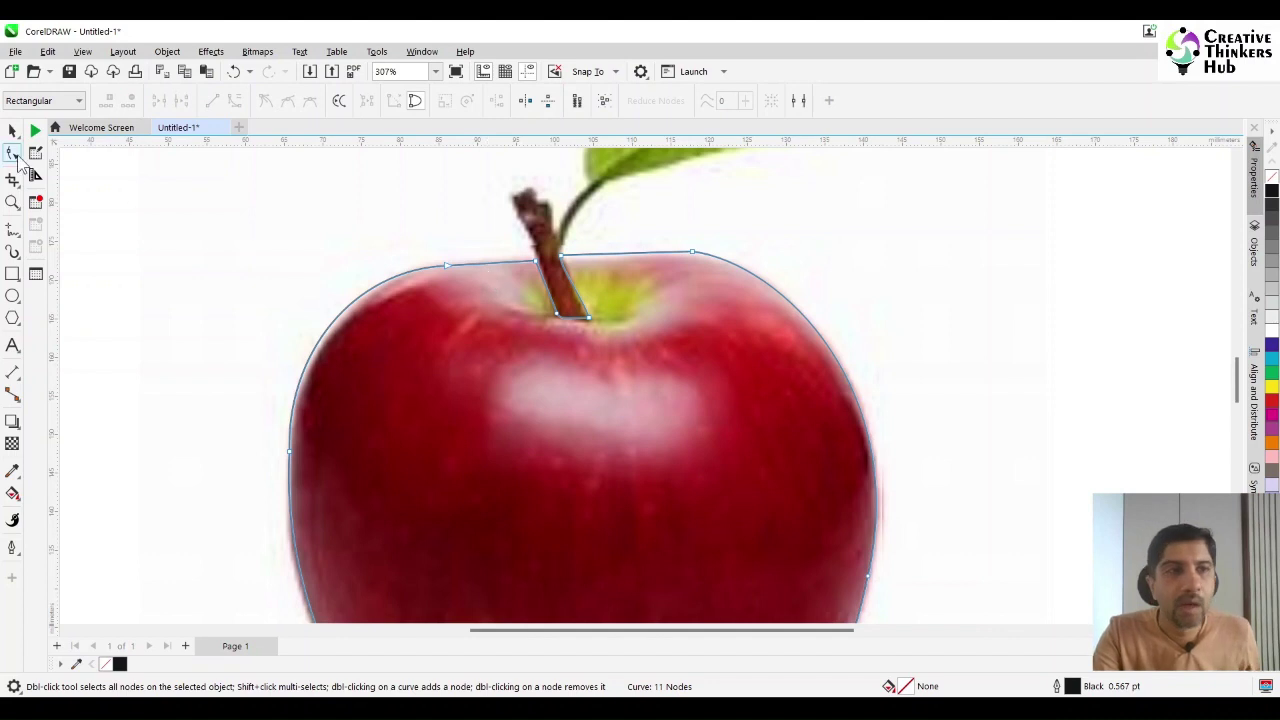
Move the finished apple outline off the photo into the empty area to its right.
click(12, 131)
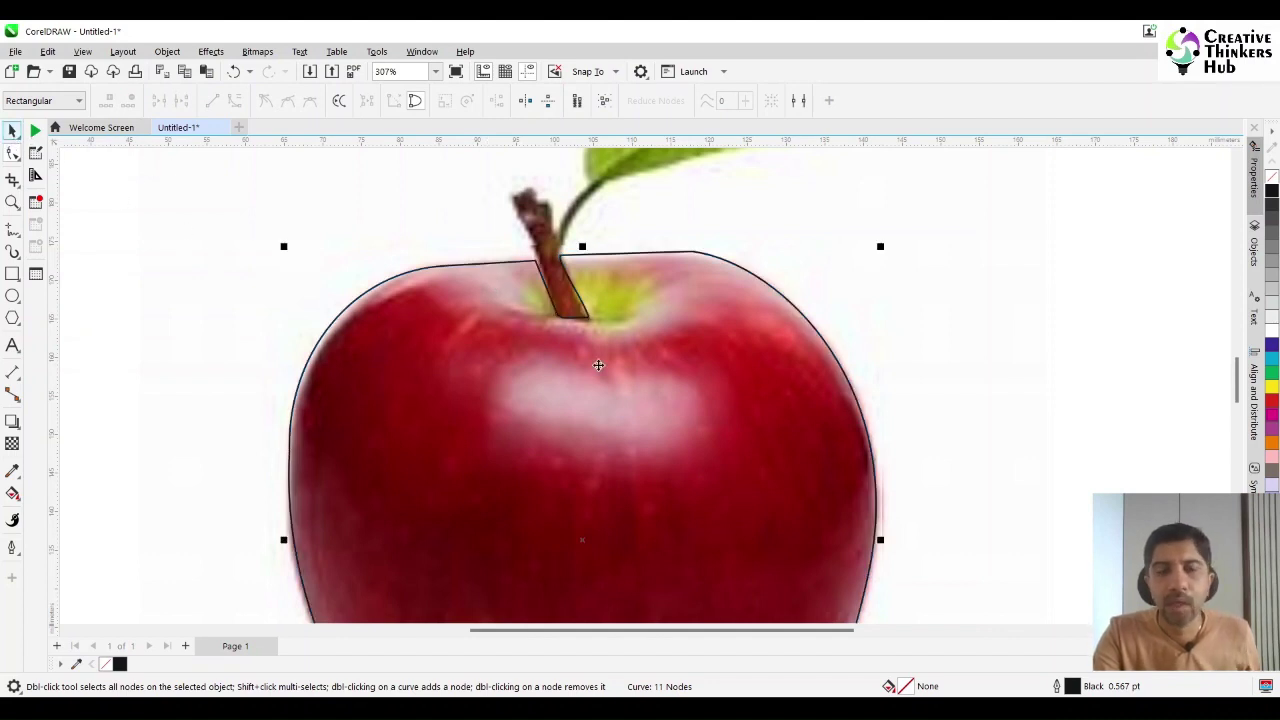
scroll(800, 436, down, 2)
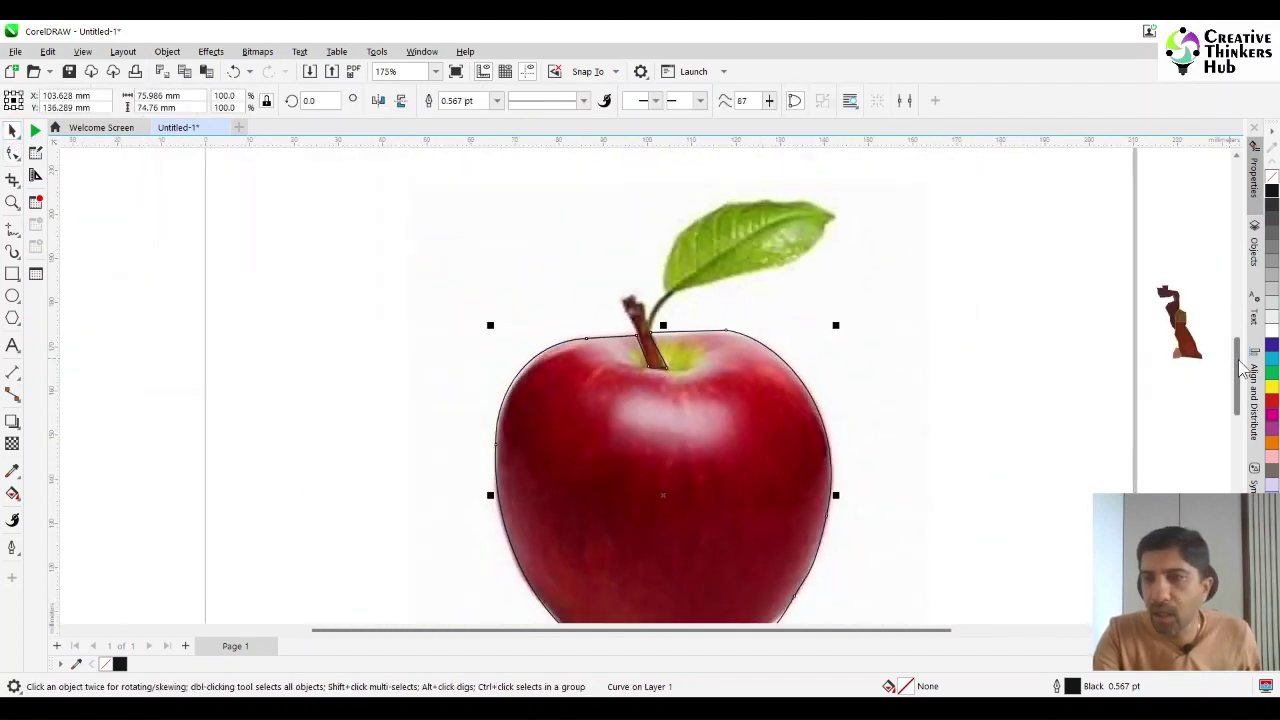
drag(1238, 376, 1238, 390)
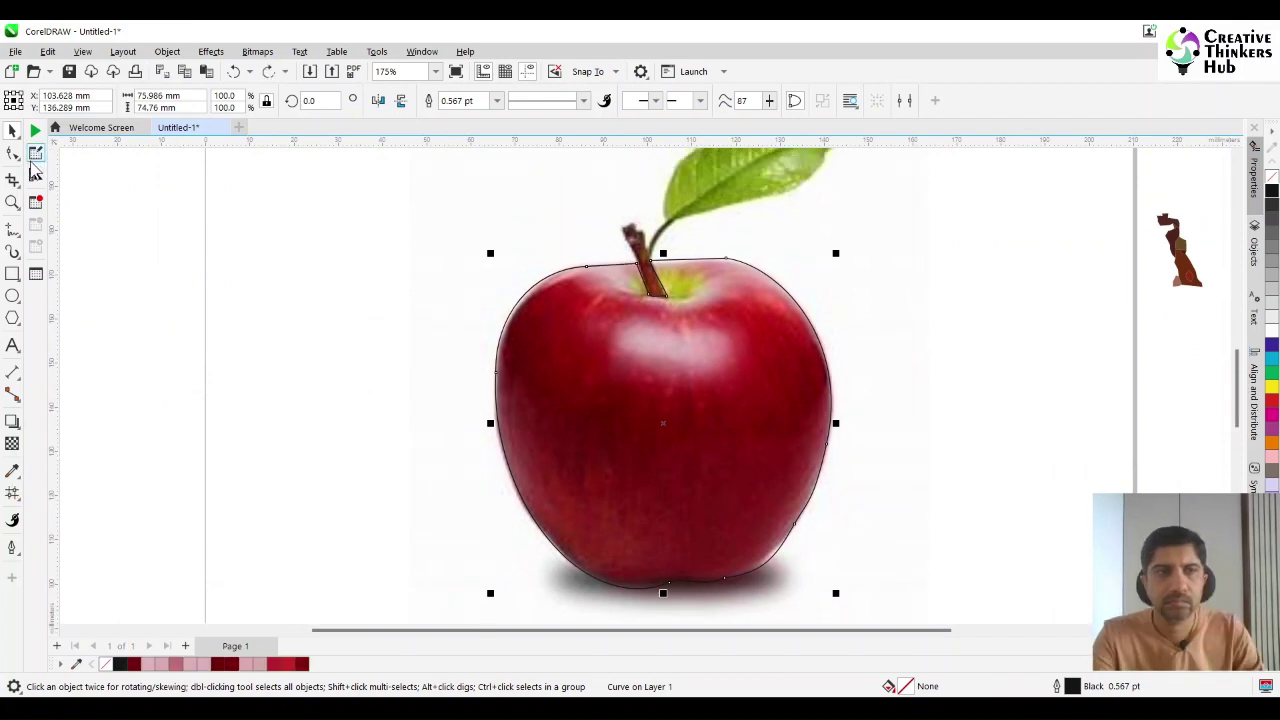
drag(715, 443, 1089, 447)
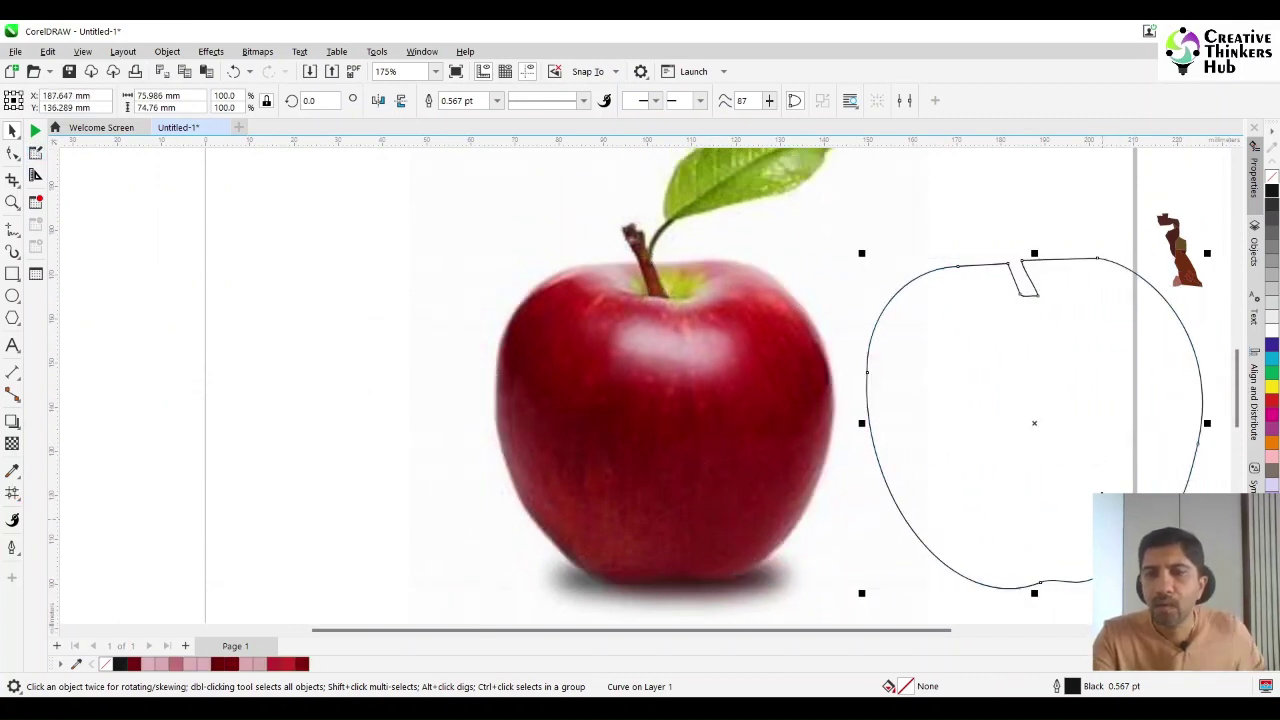
Apply a mesh fill to the apple outline, remove the stray node near its centre, and set the mesh grid to 4 by 4.
click(12, 492)
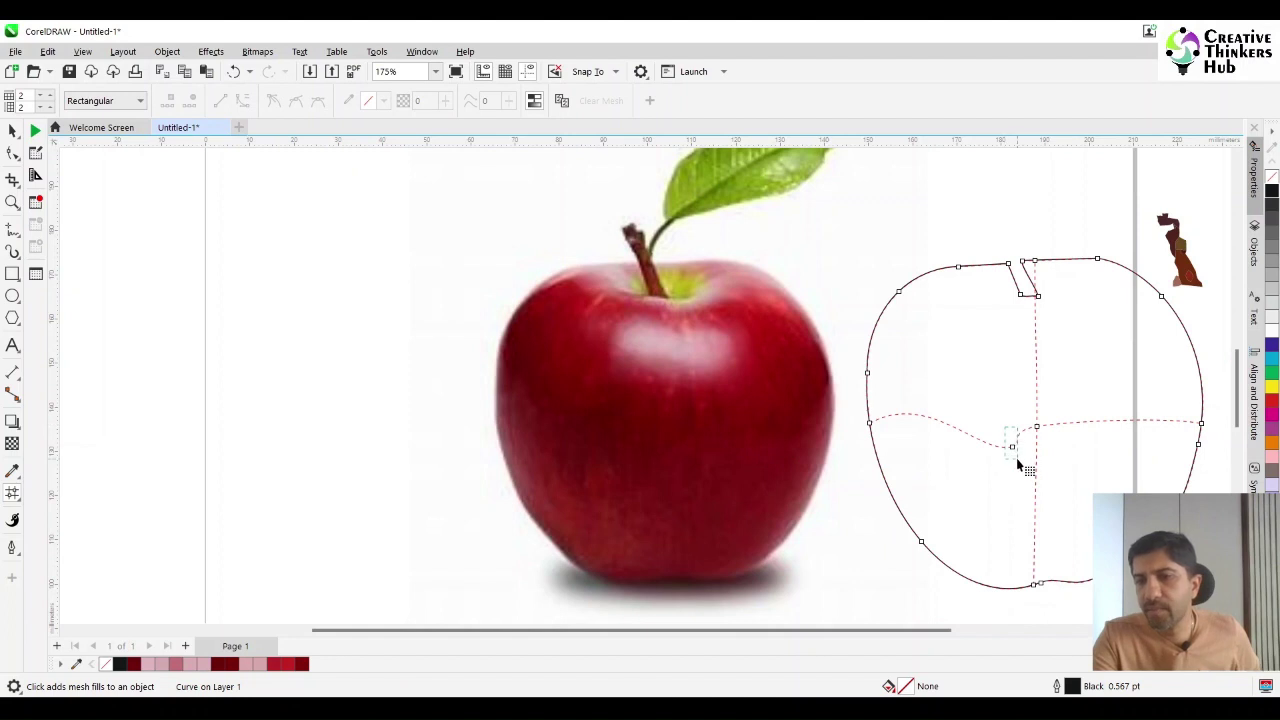
drag(1017, 459, 1018, 460)
key(Delete)
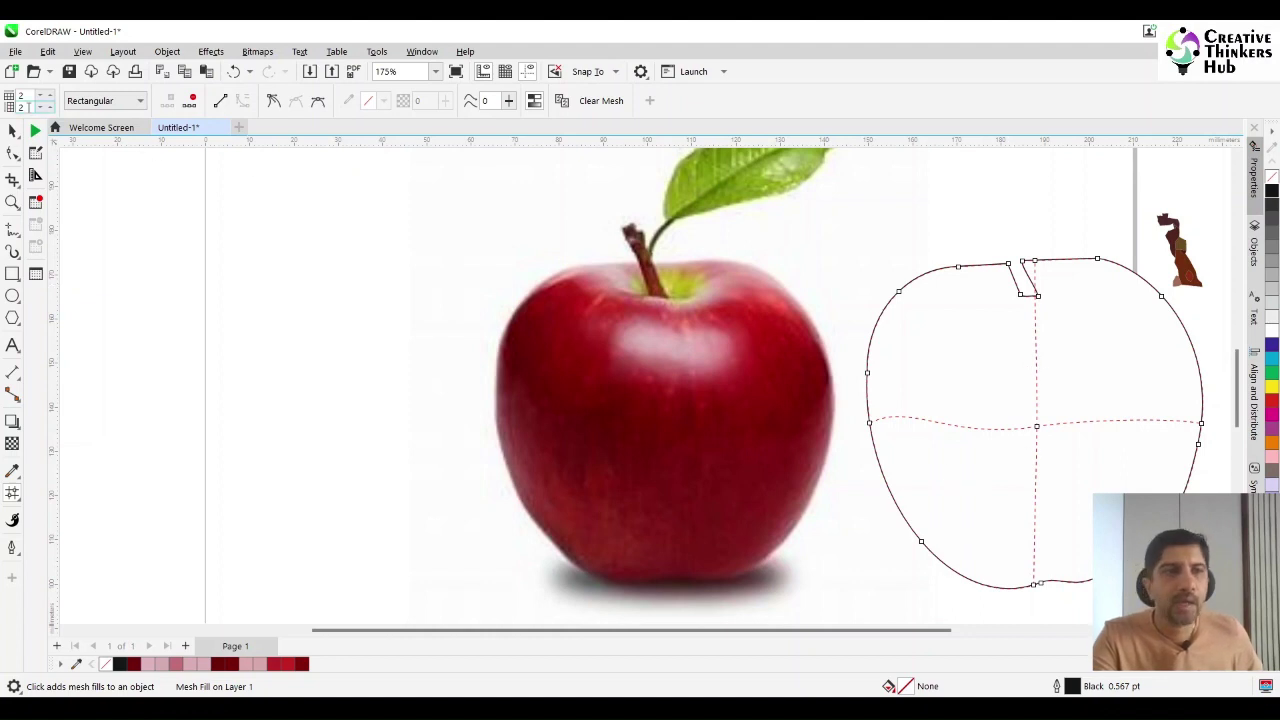
click(51, 97)
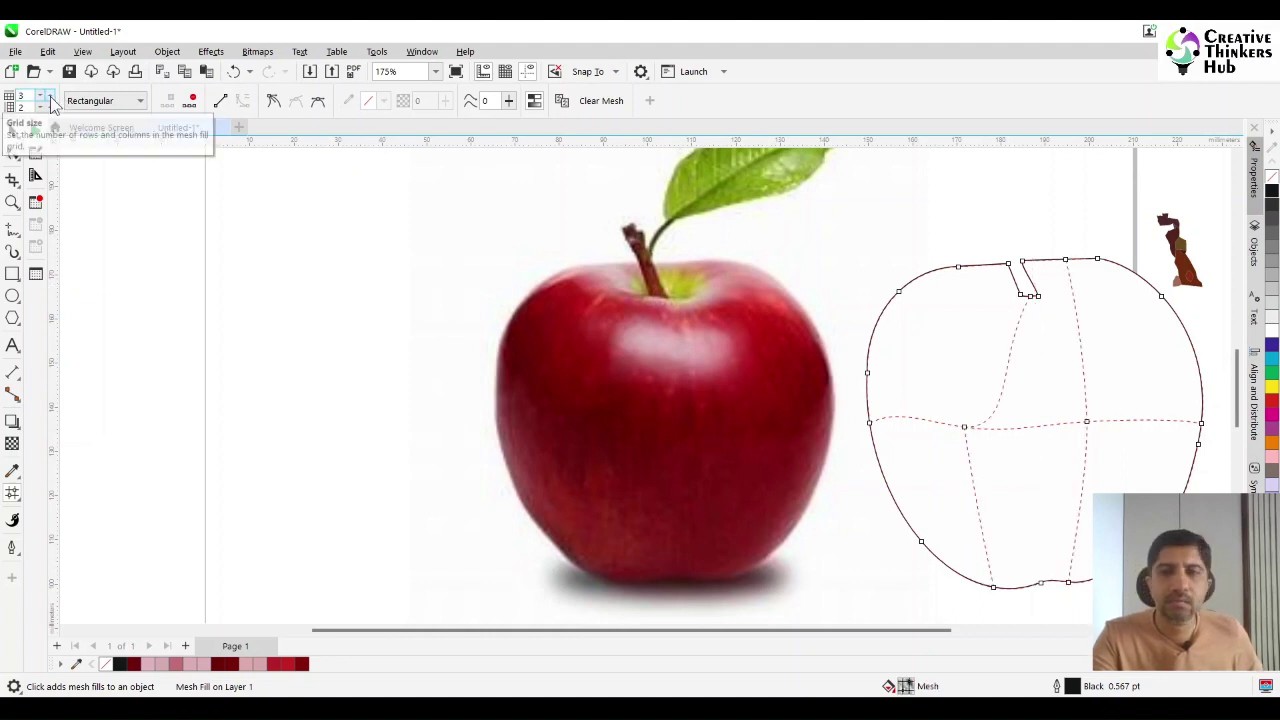
click(51, 97)
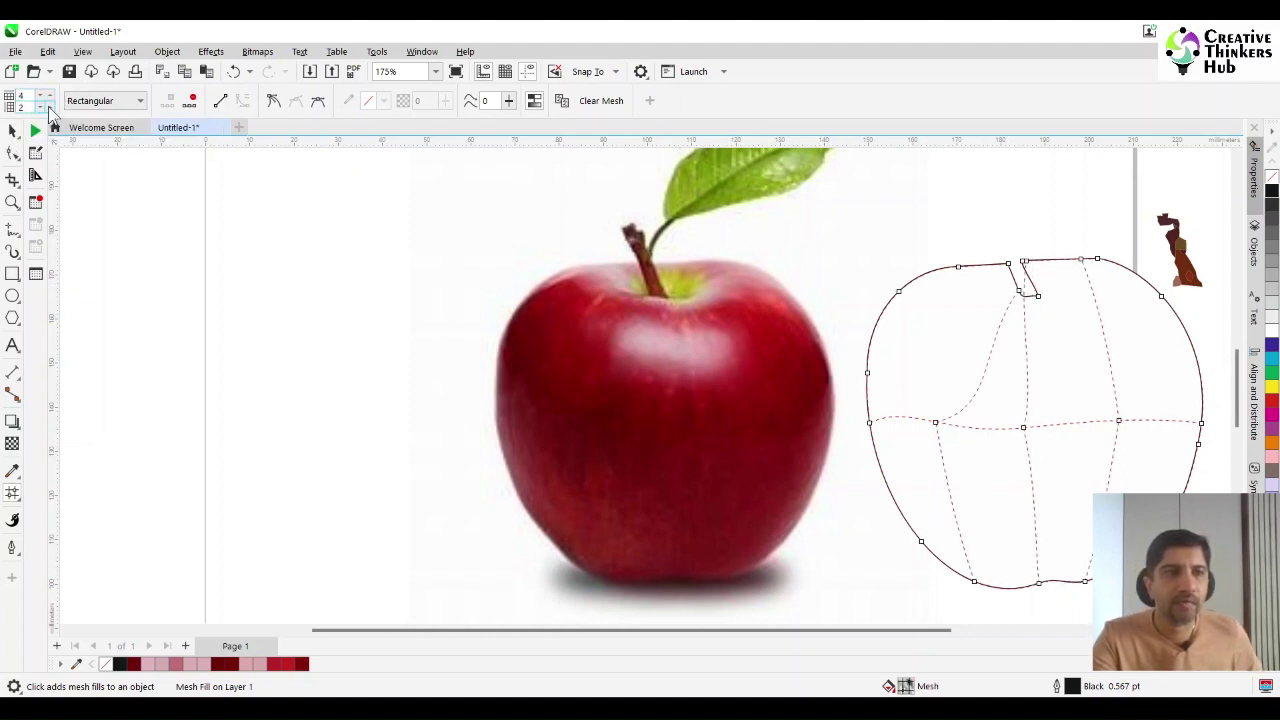
click(50, 106)
click(50, 106)
Move the upper mesh nodes toward the stem notch and bend their handles so the mesh lines curve around it.
click(1025, 263)
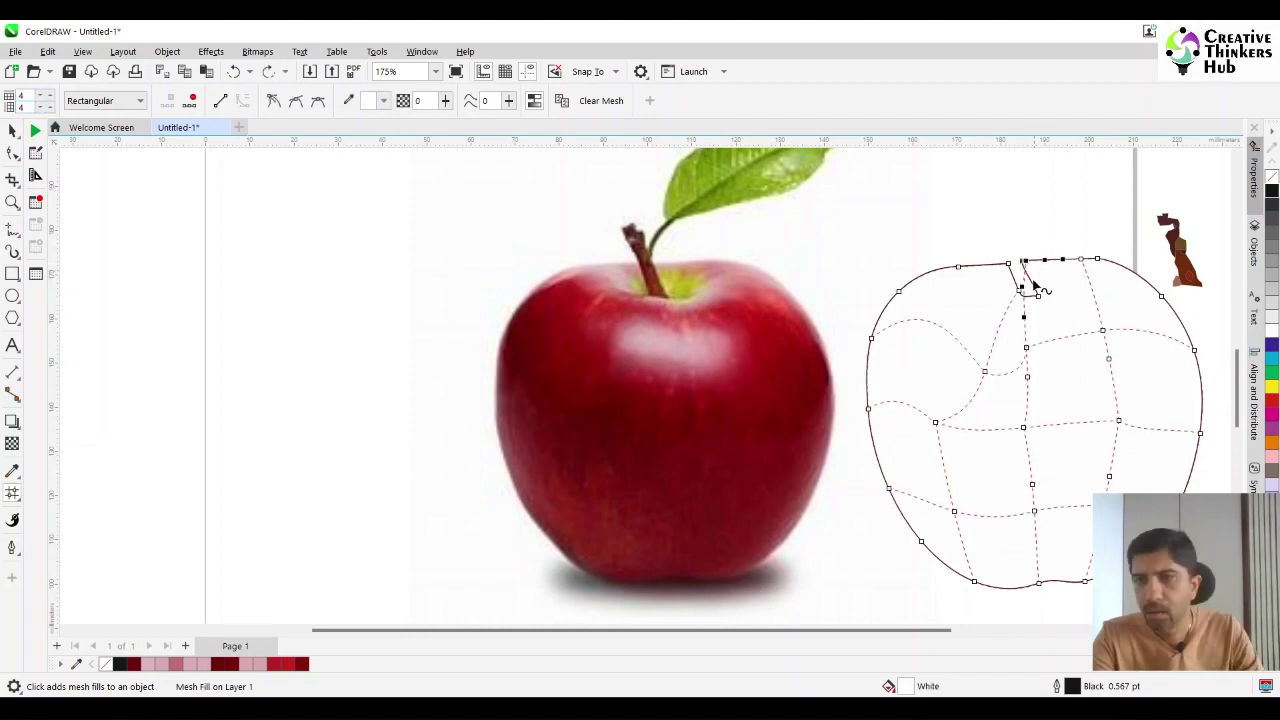
drag(1021, 287, 1054, 306)
drag(1054, 310, 1122, 307)
drag(1026, 348, 1058, 331)
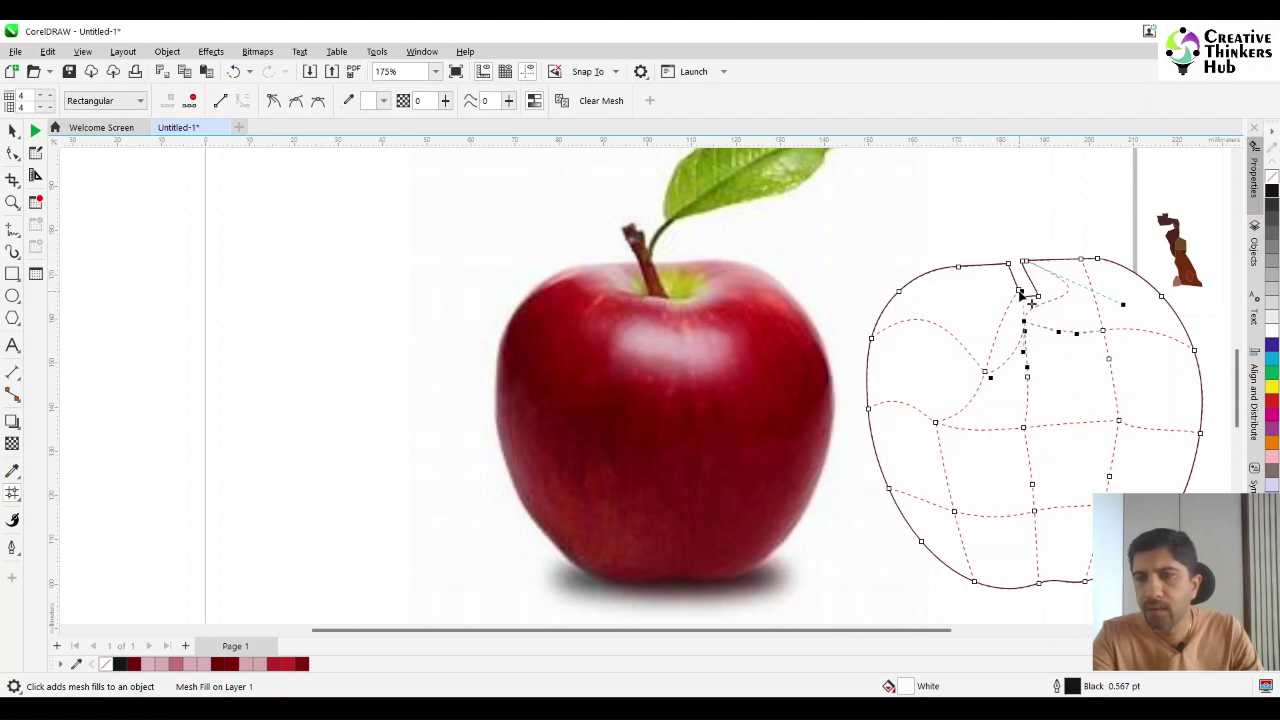
mouse_move(1022, 291)
mouse_down()
mouse_move(1044, 299)
mouse_move(1036, 287)
mouse_up()
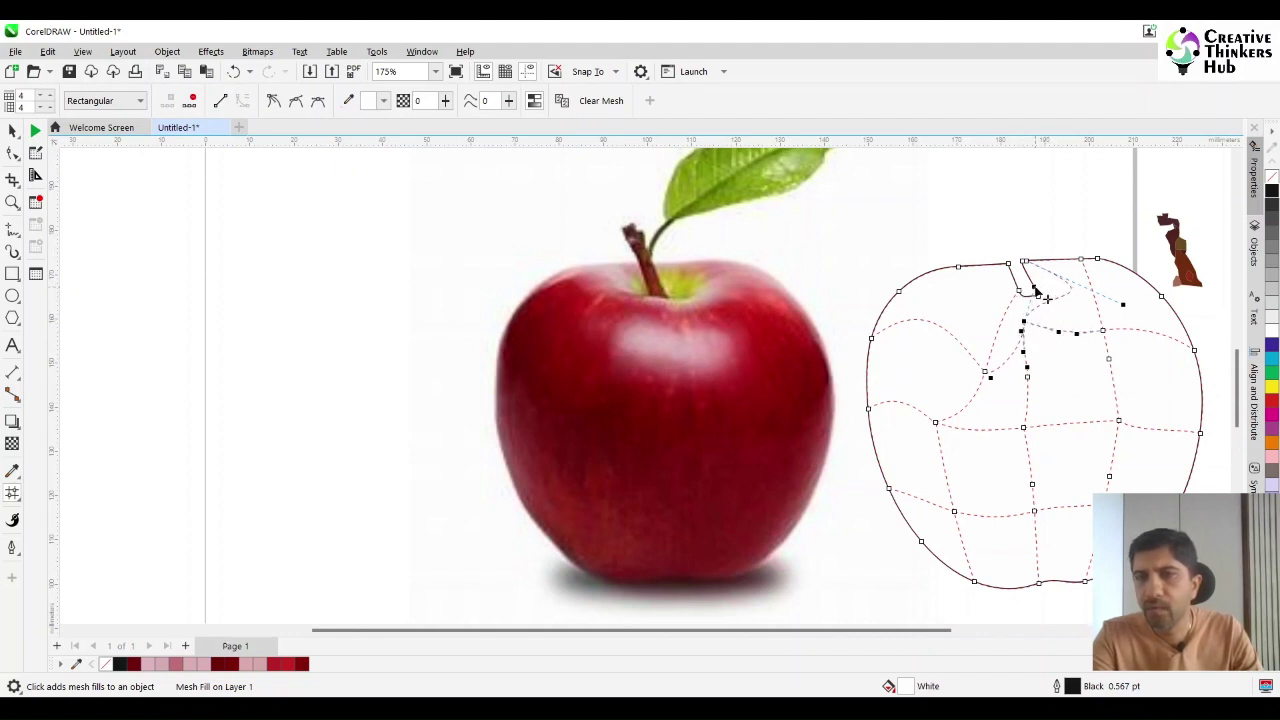
drag(1124, 307, 1052, 314)
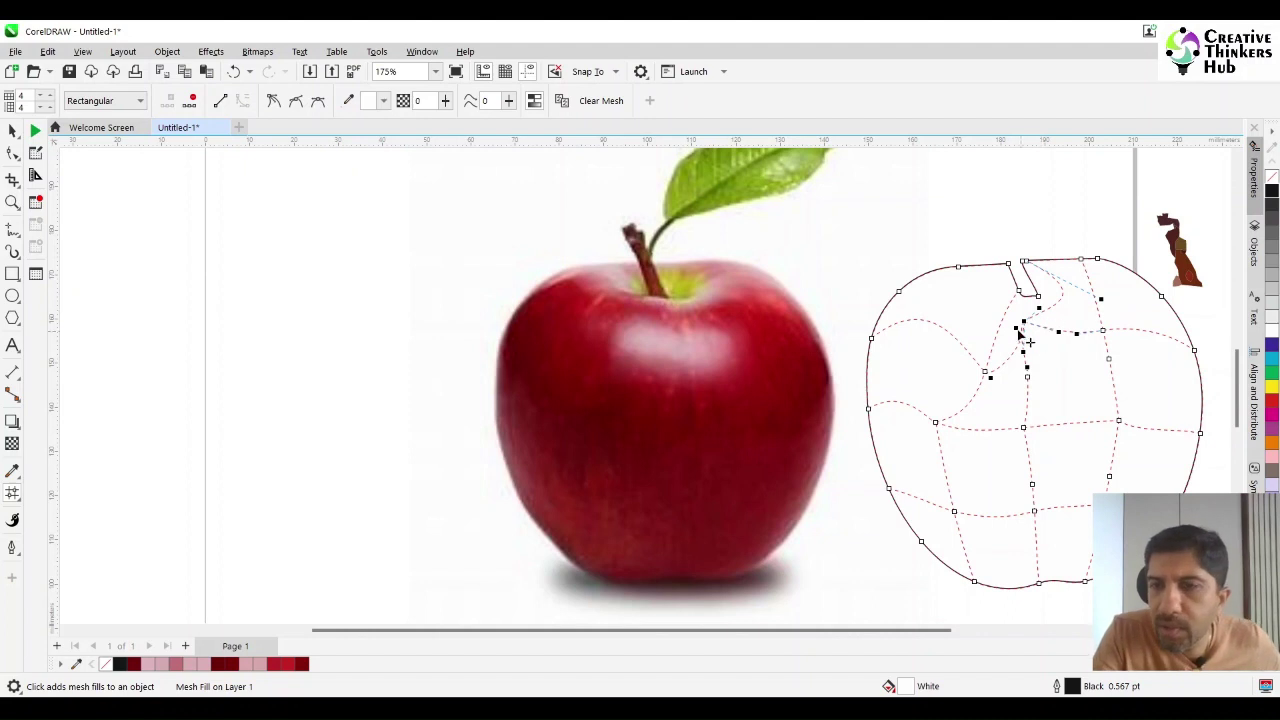
drag(987, 375, 974, 305)
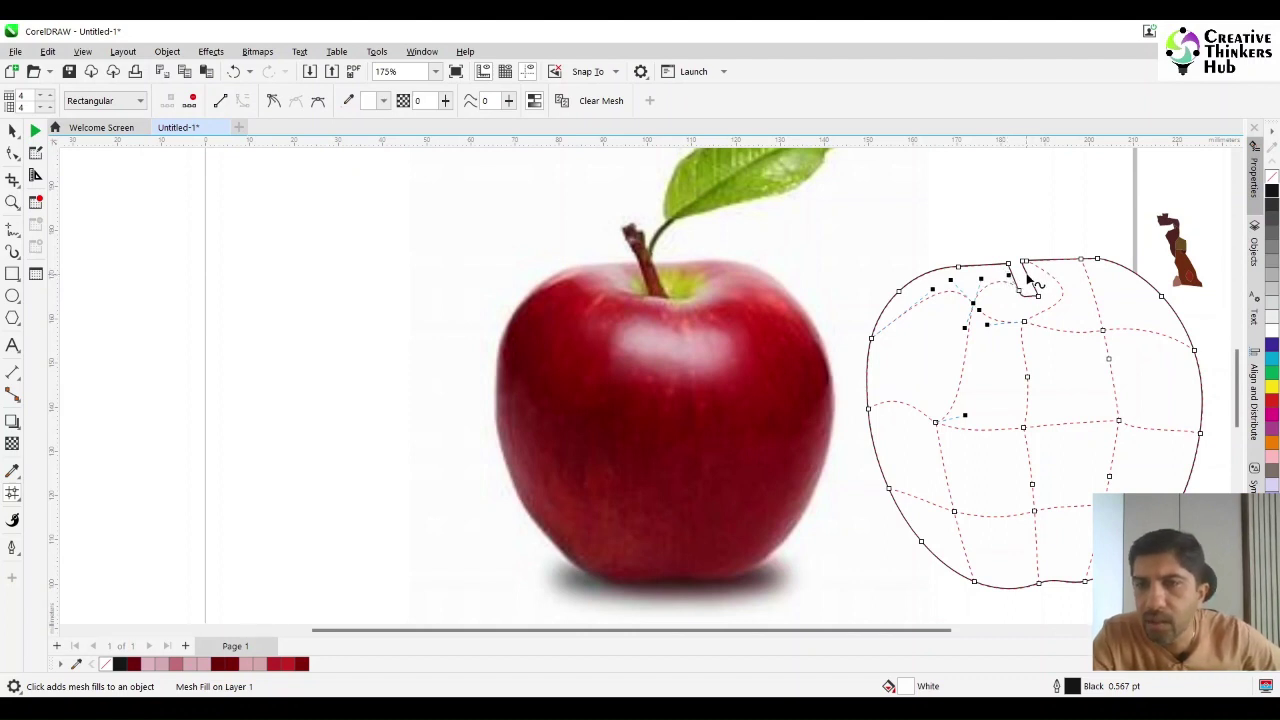
click(1029, 275)
click(167, 101)
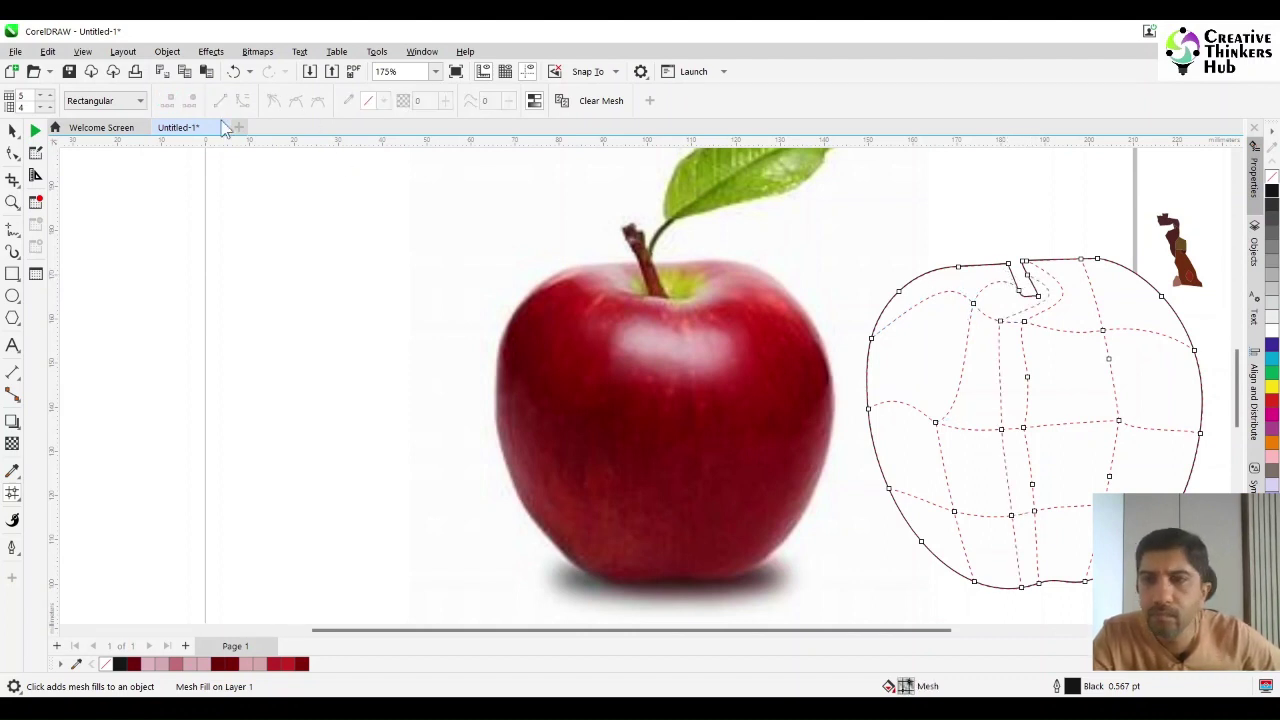
key(ctrl+z)
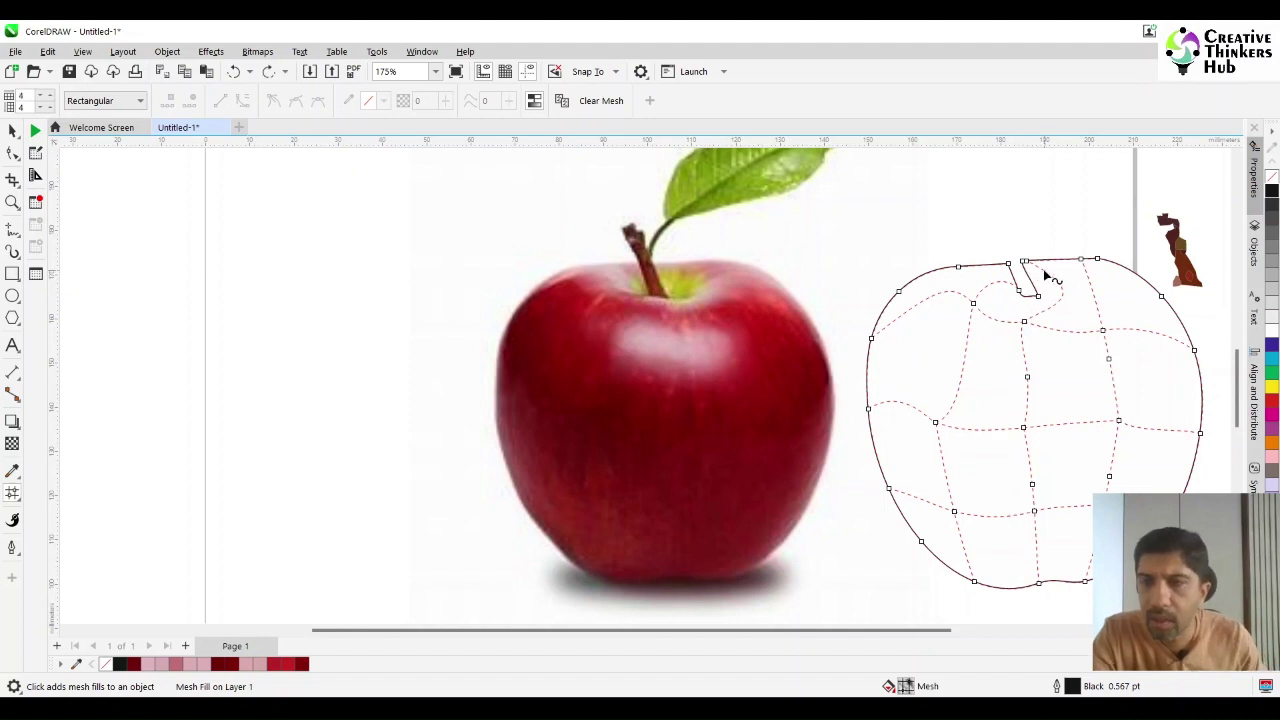
Add a mesh row just below the apple's top edge and straighten both sides of the stem notch.
double_click(1047, 276)
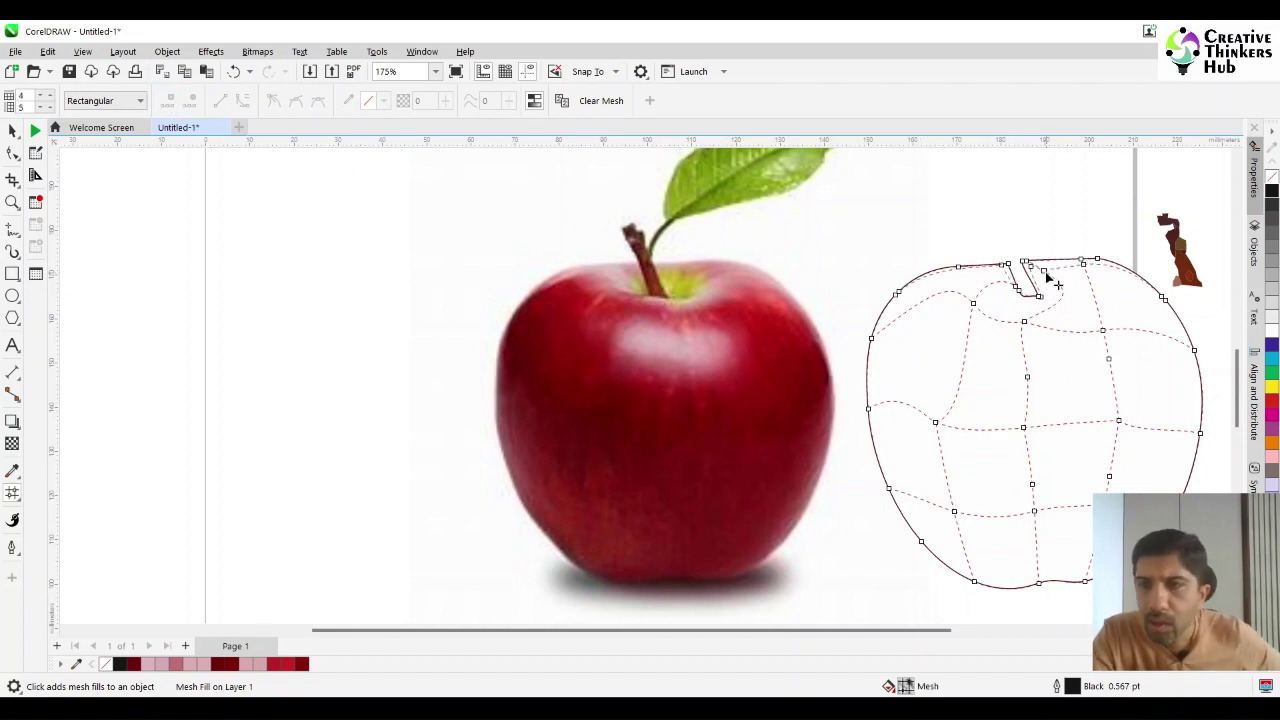
click(1036, 278)
click(1037, 284)
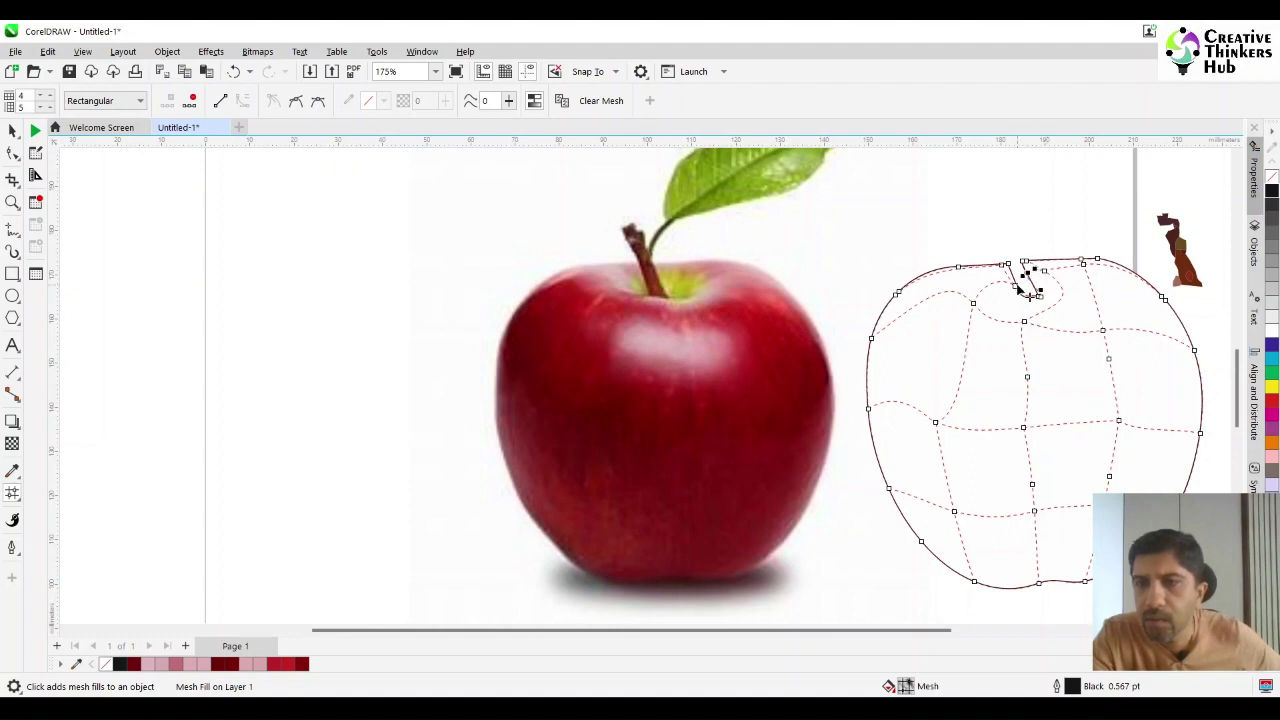
click(1017, 288)
click(1017, 280)
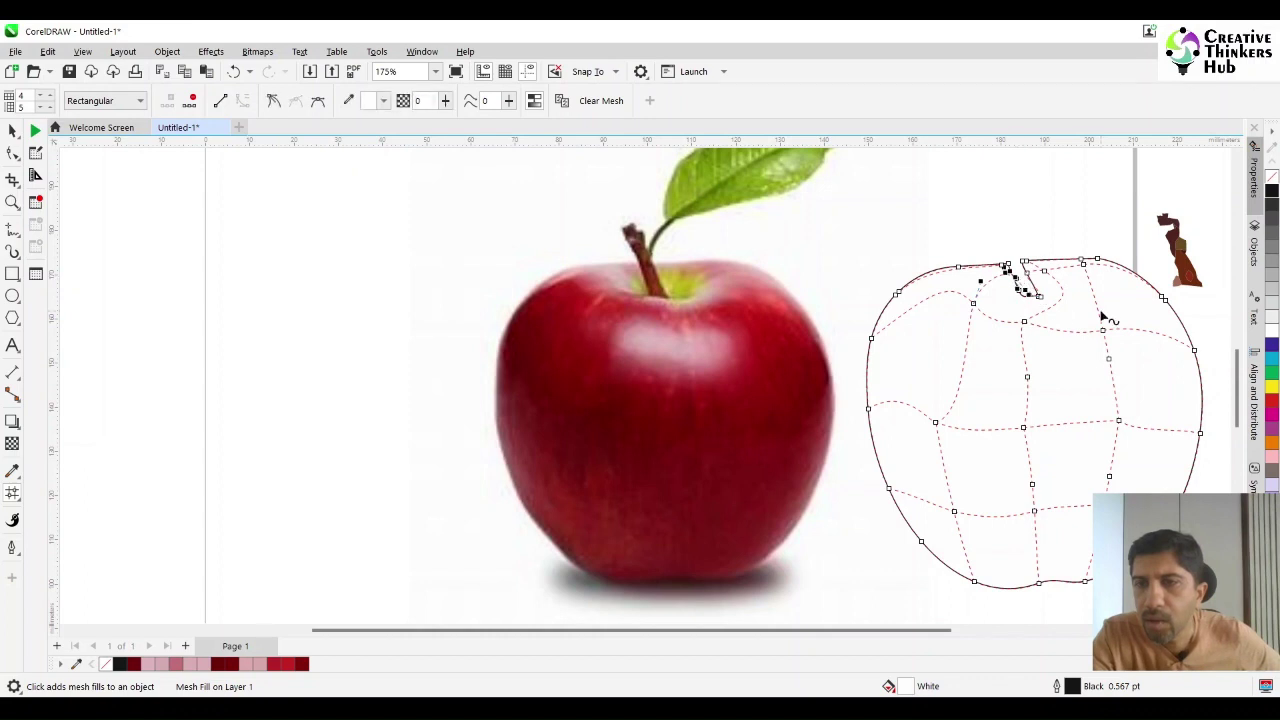
Tighten the curved mesh line around the stem notch by moving its nodes closer and adjusting the handle on the notch's right.
click(1045, 271)
drag(1090, 300, 1131, 326)
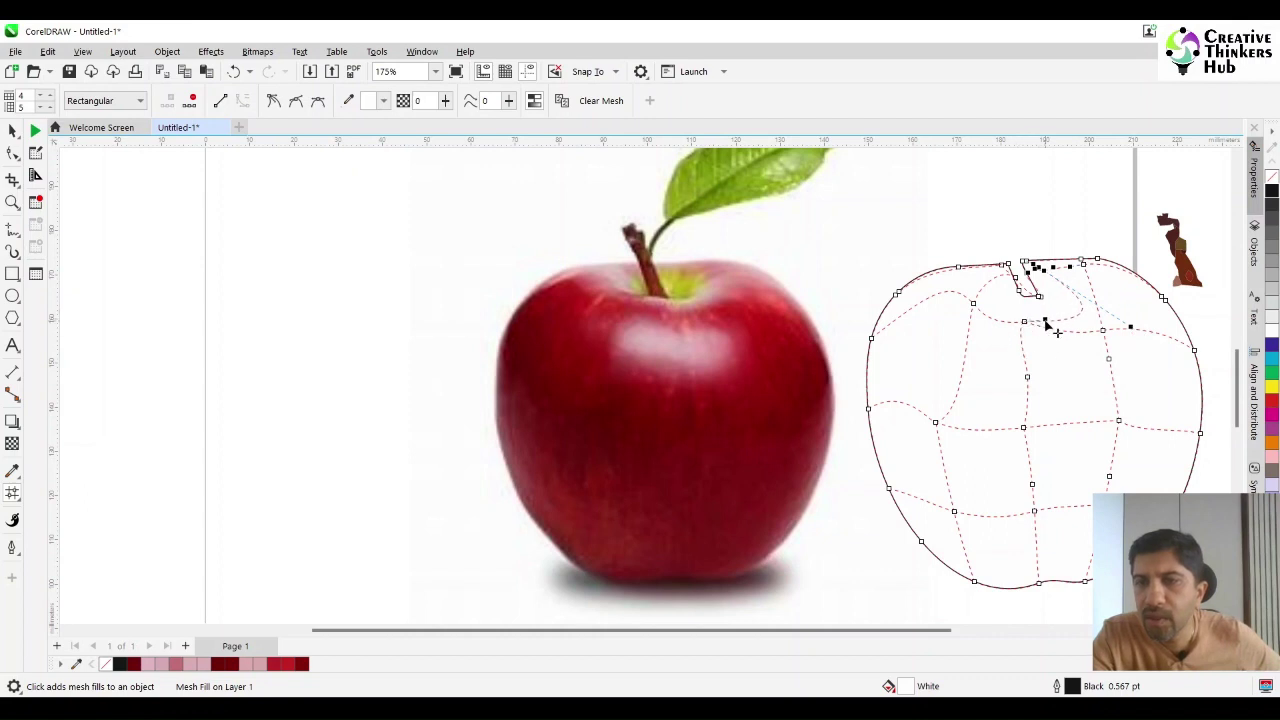
drag(1024, 324, 1026, 304)
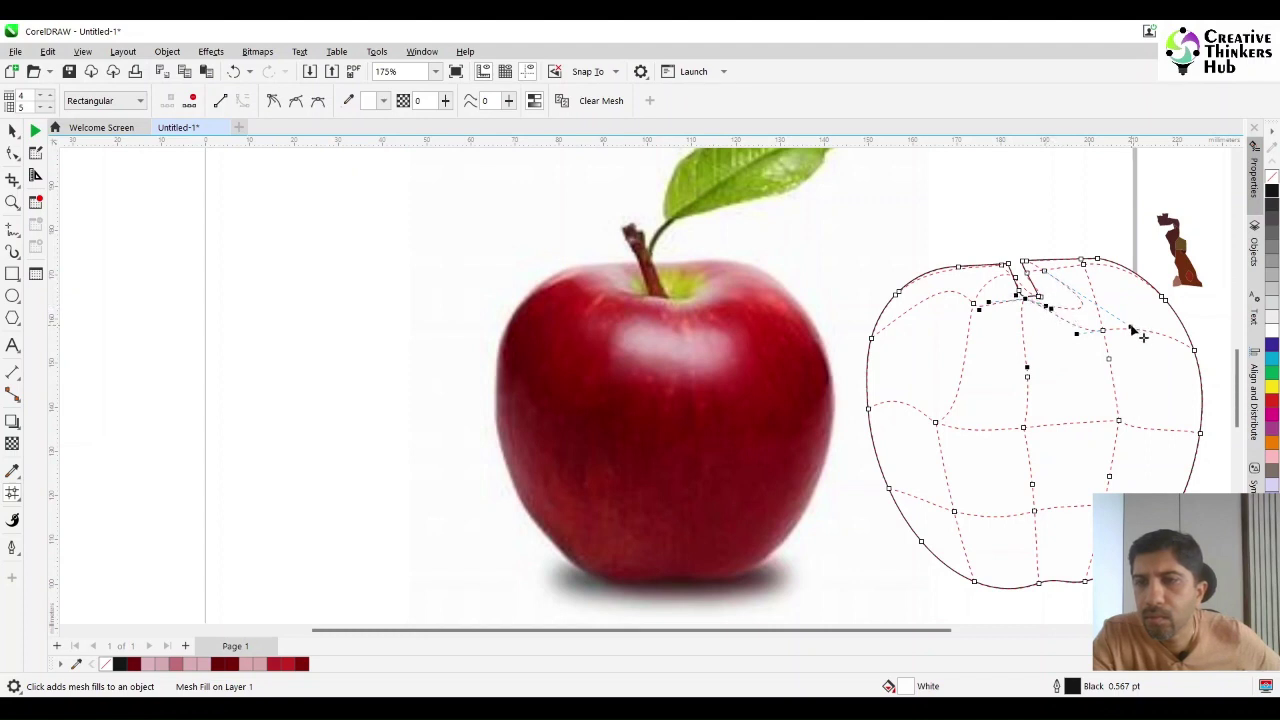
drag(1133, 331, 1083, 288)
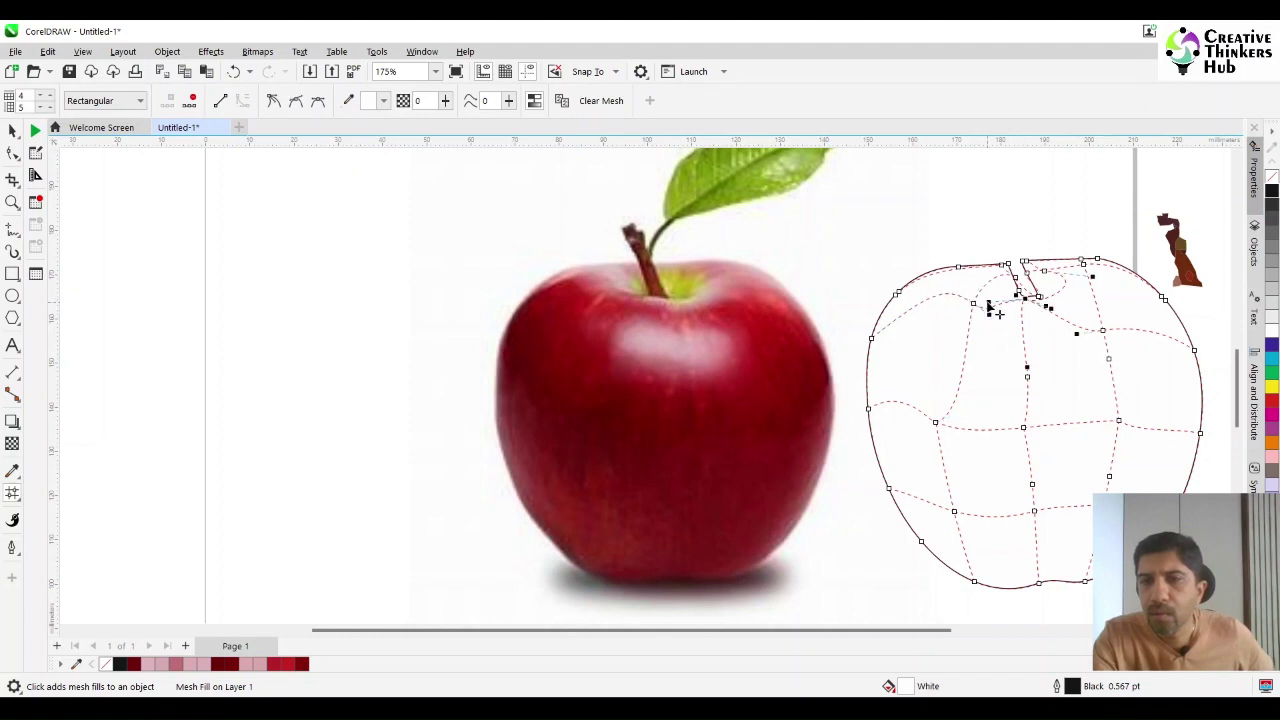
drag(976, 305, 996, 299)
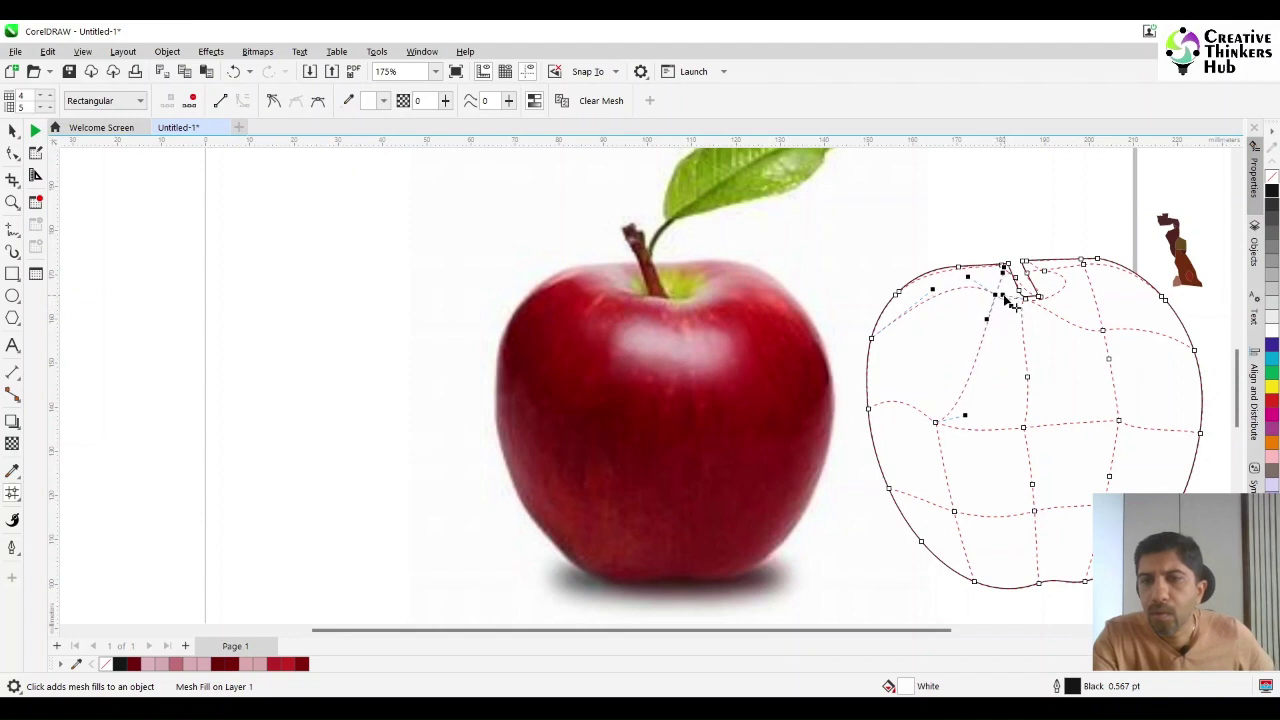
Color the mesh nodes around the stem notch with the yellow-green sampled from the photo's stem cavity.
click(1041, 292)
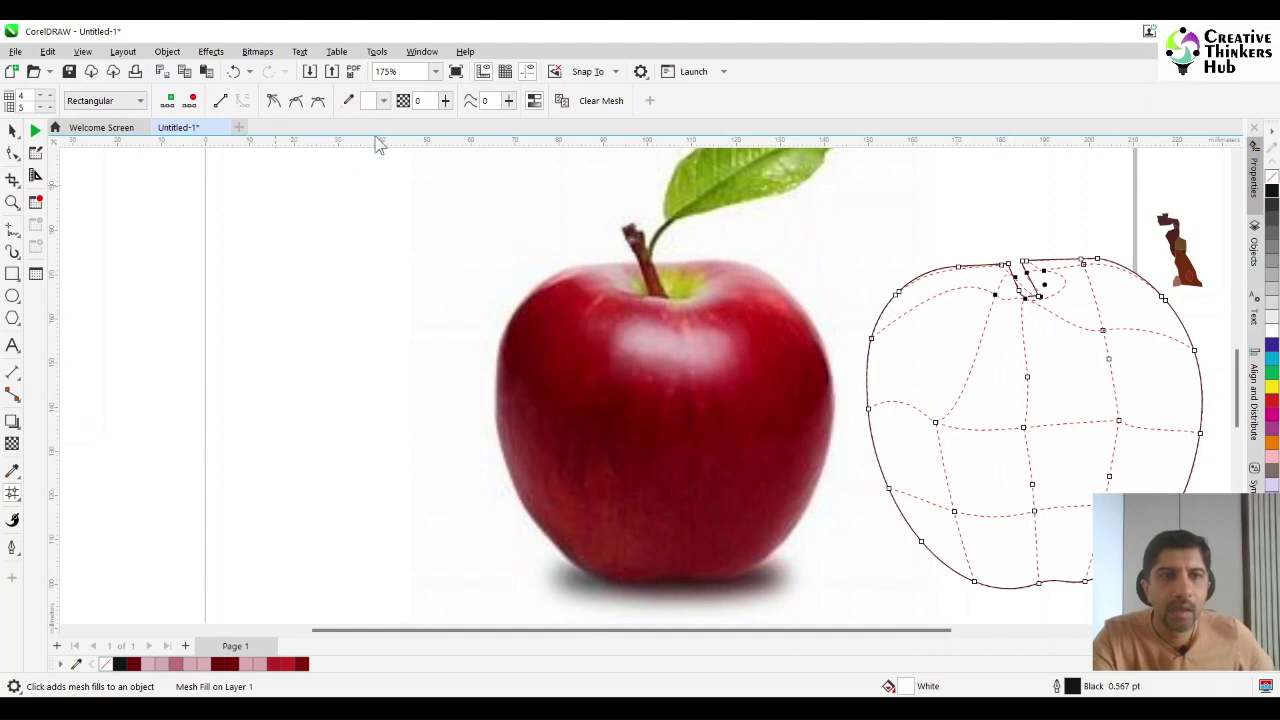
click(347, 101)
click(682, 288)
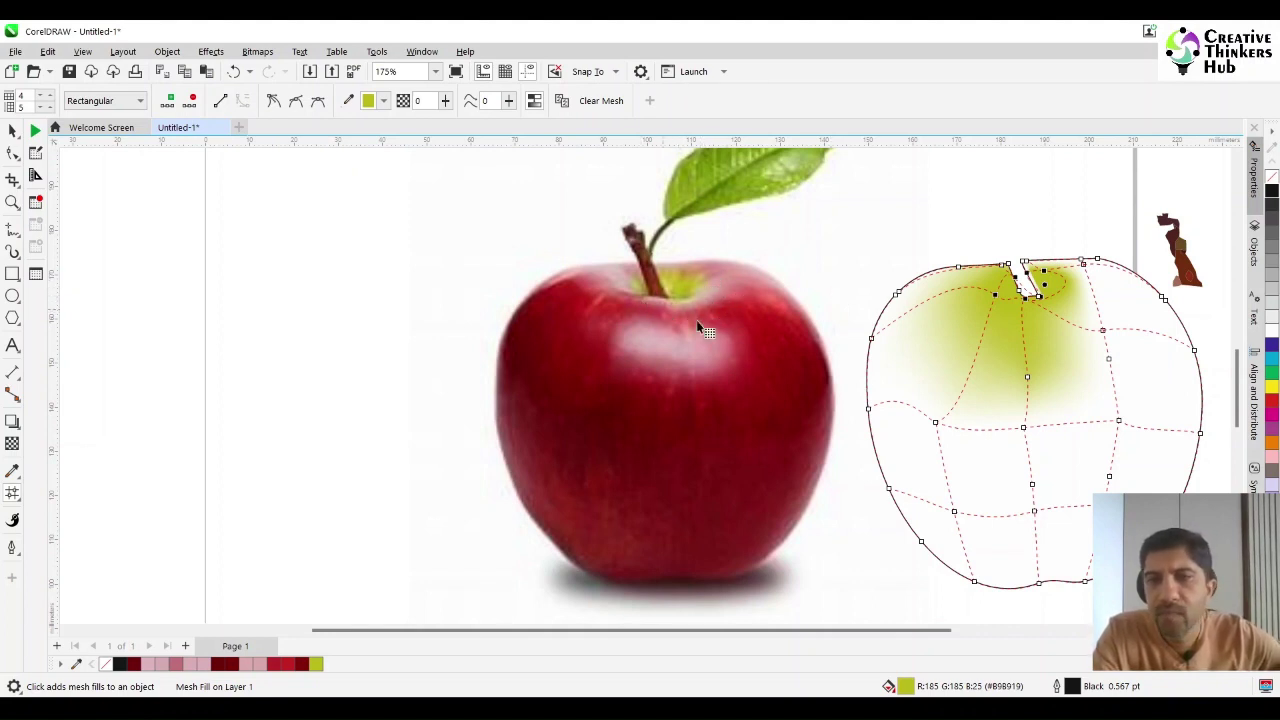
Add mesh intersections just right of the stem notch and just below its lower left, bringing the grid to 6 by 7.
click(1070, 295)
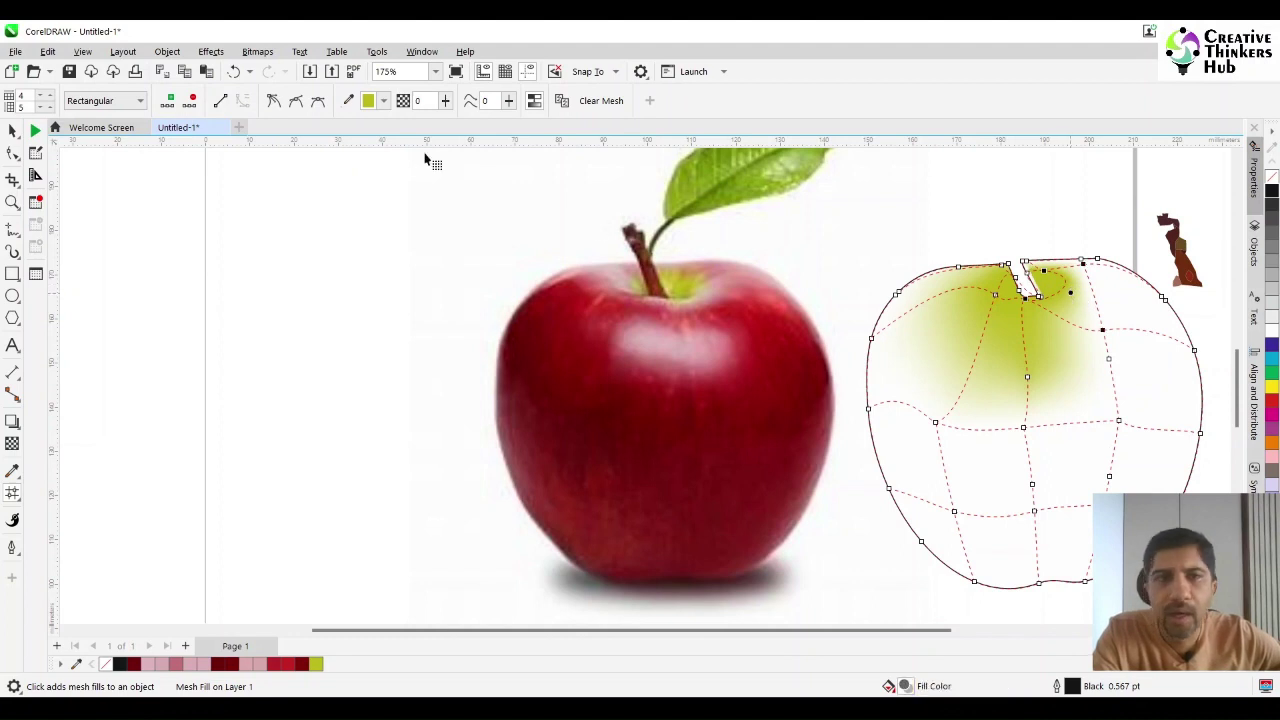
click(167, 101)
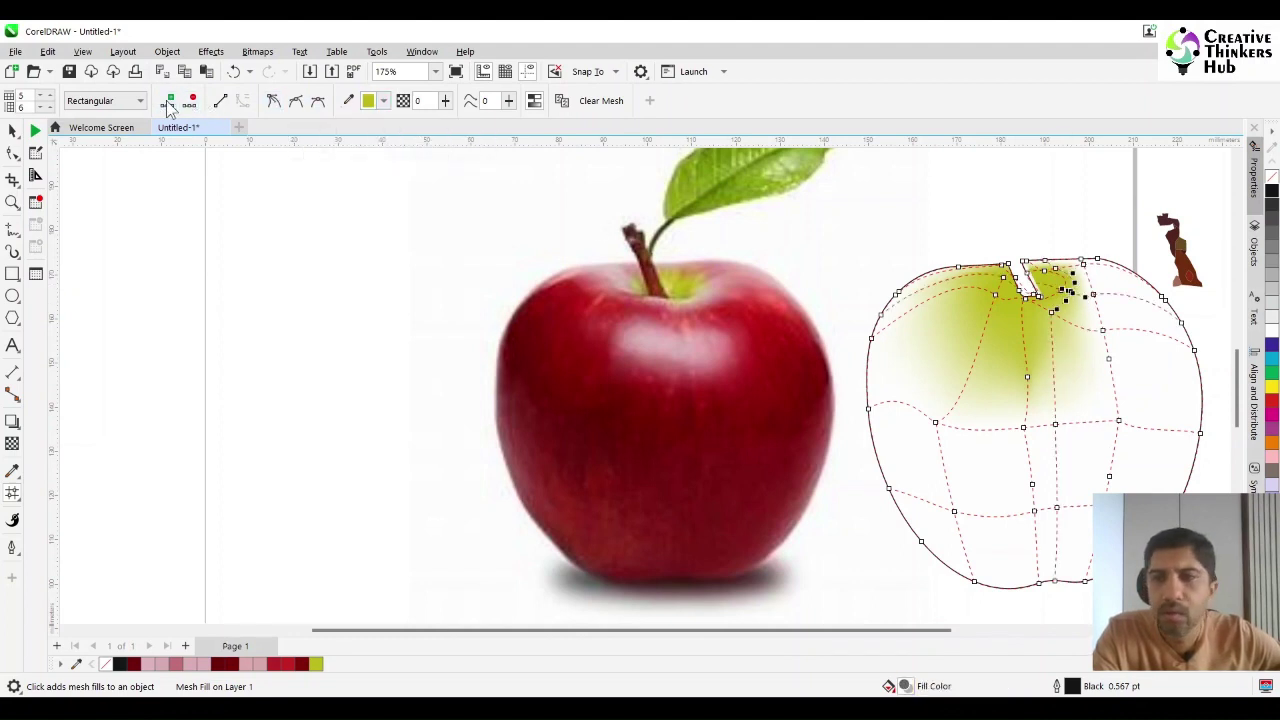
click(1013, 317)
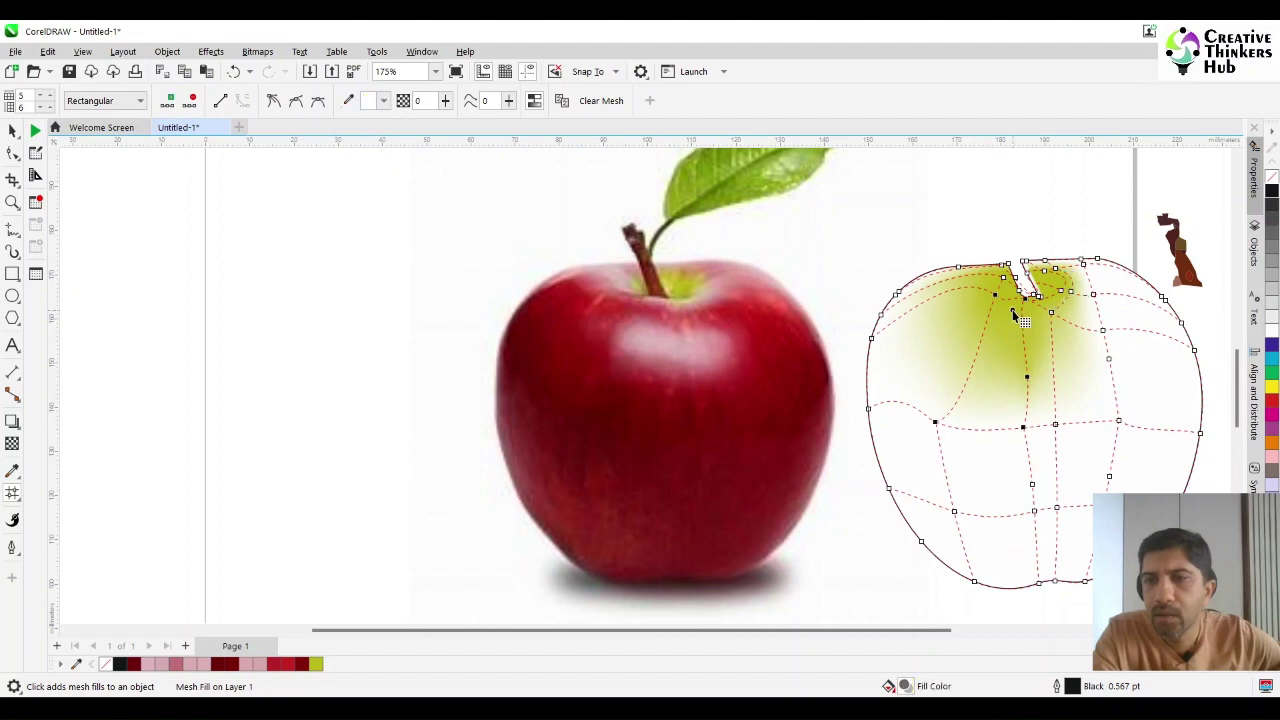
click(171, 110)
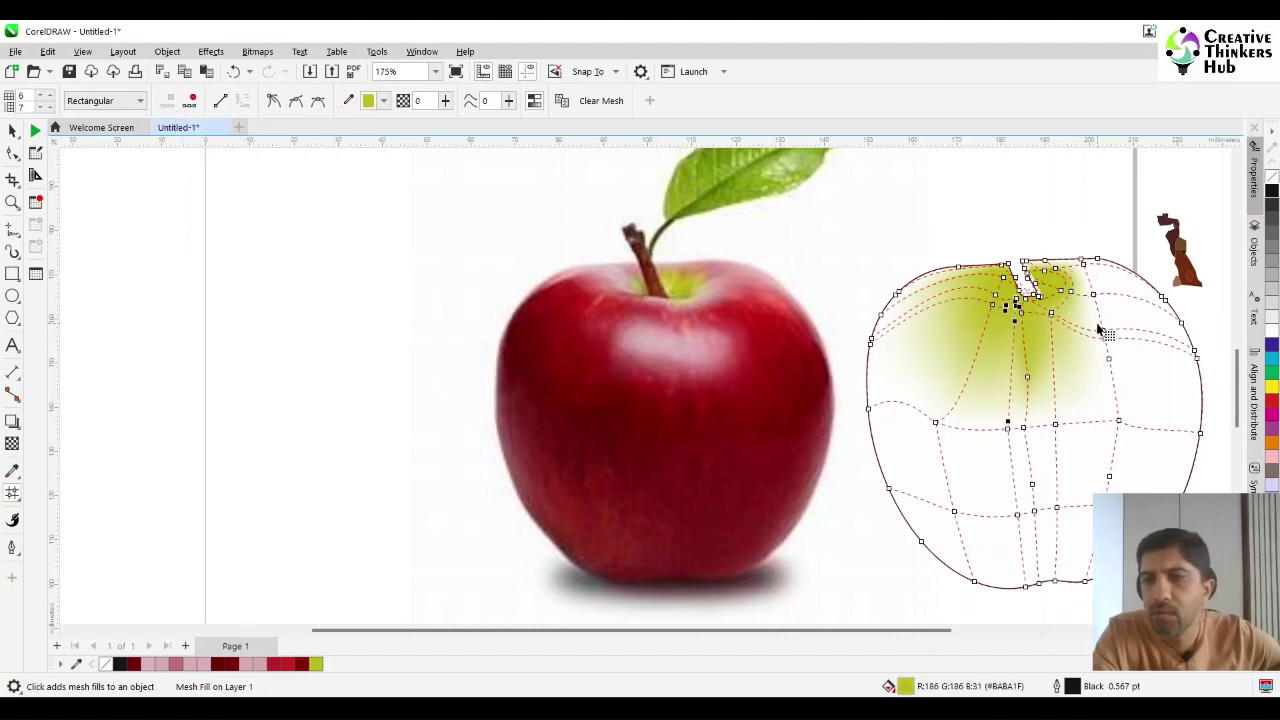
Color the mesh cell at the notch's lower right with the pale pink (#D2A39B) sampled beside the photo's stem cavity.
click(1053, 302)
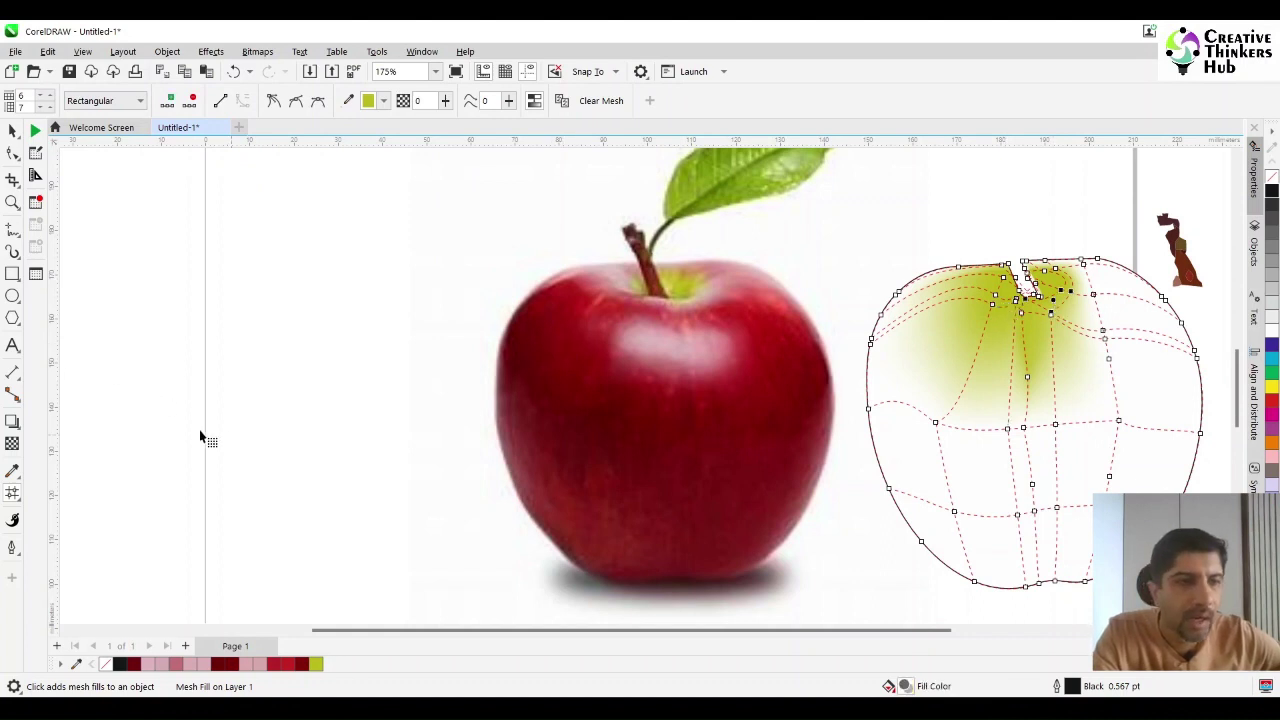
click(12, 472)
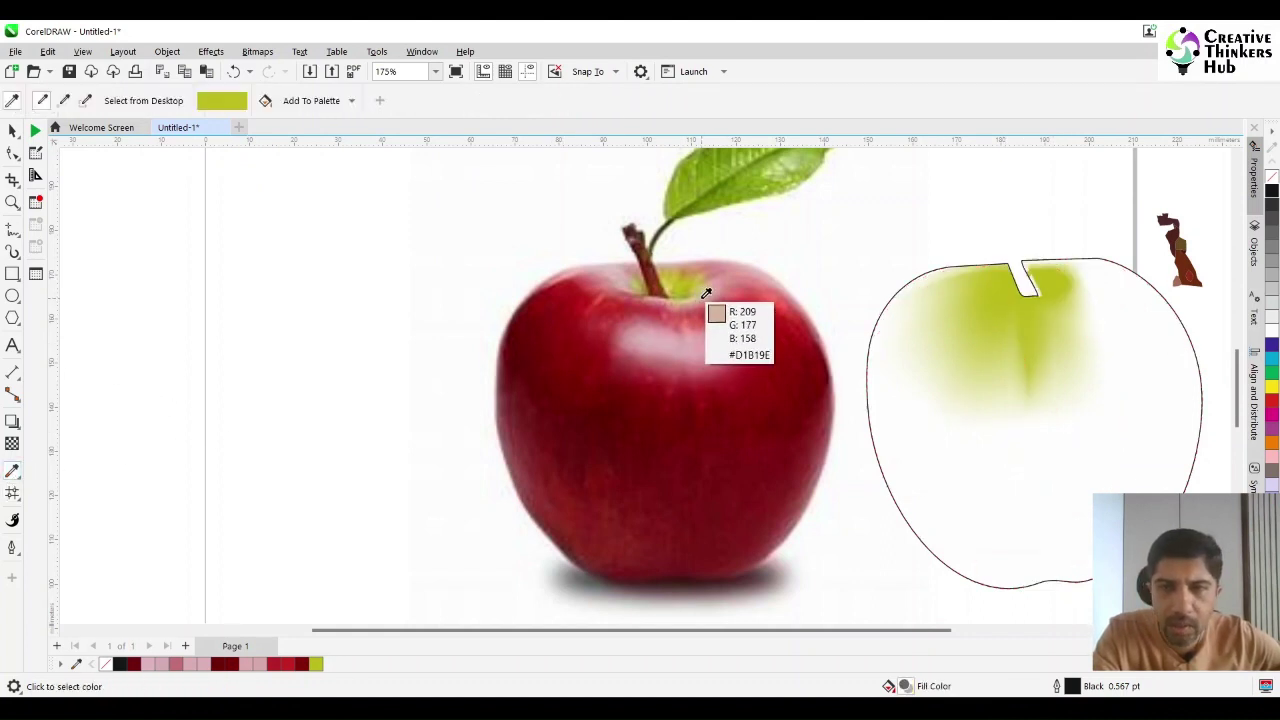
click(12, 131)
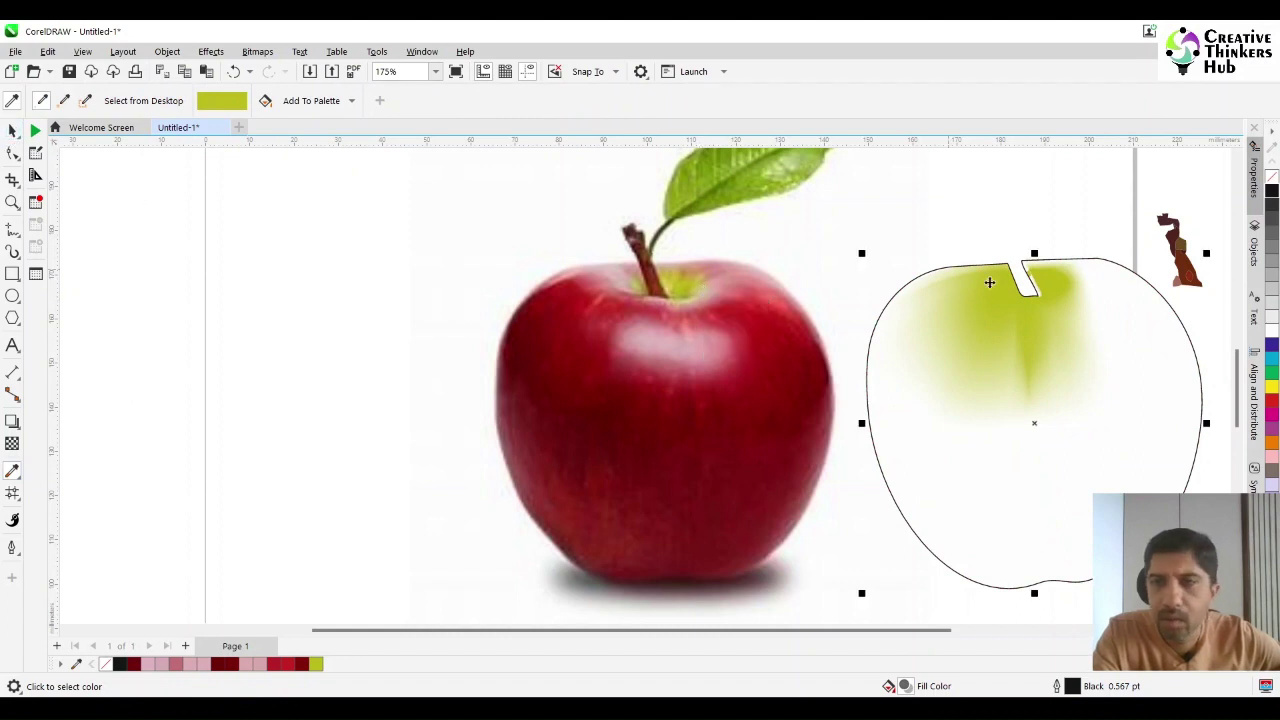
click(12, 494)
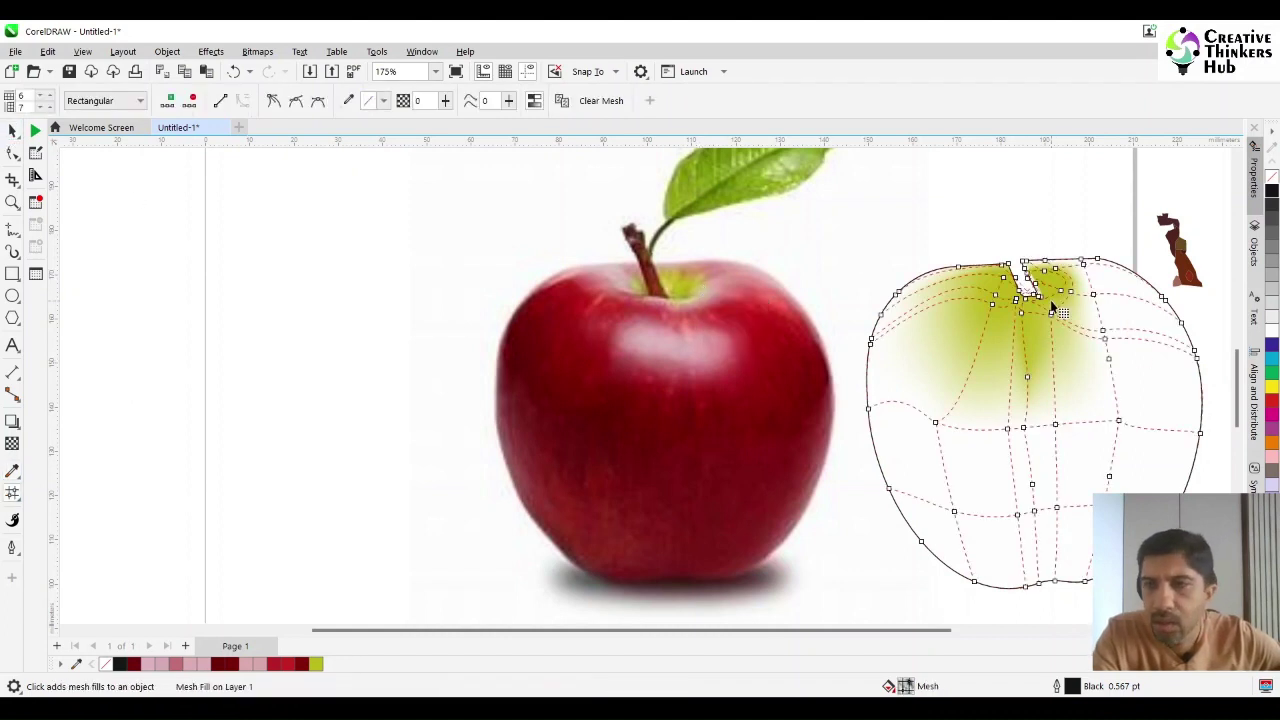
click(347, 102)
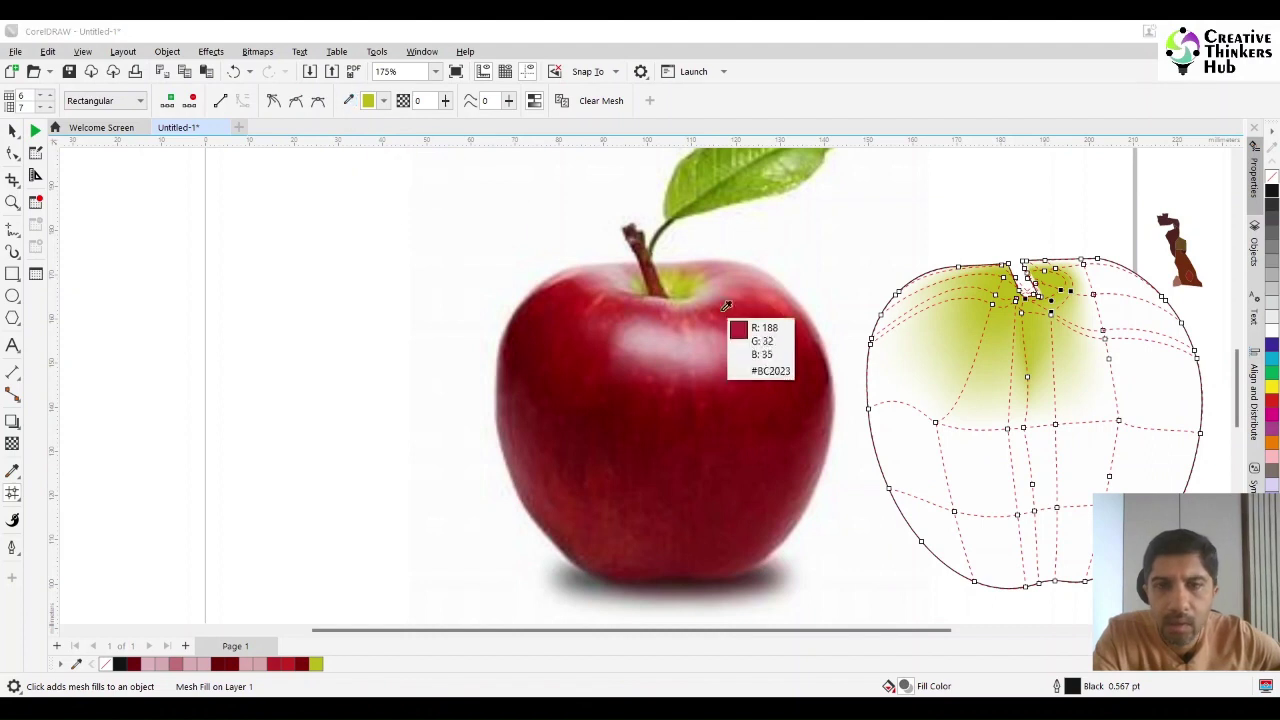
click(707, 294)
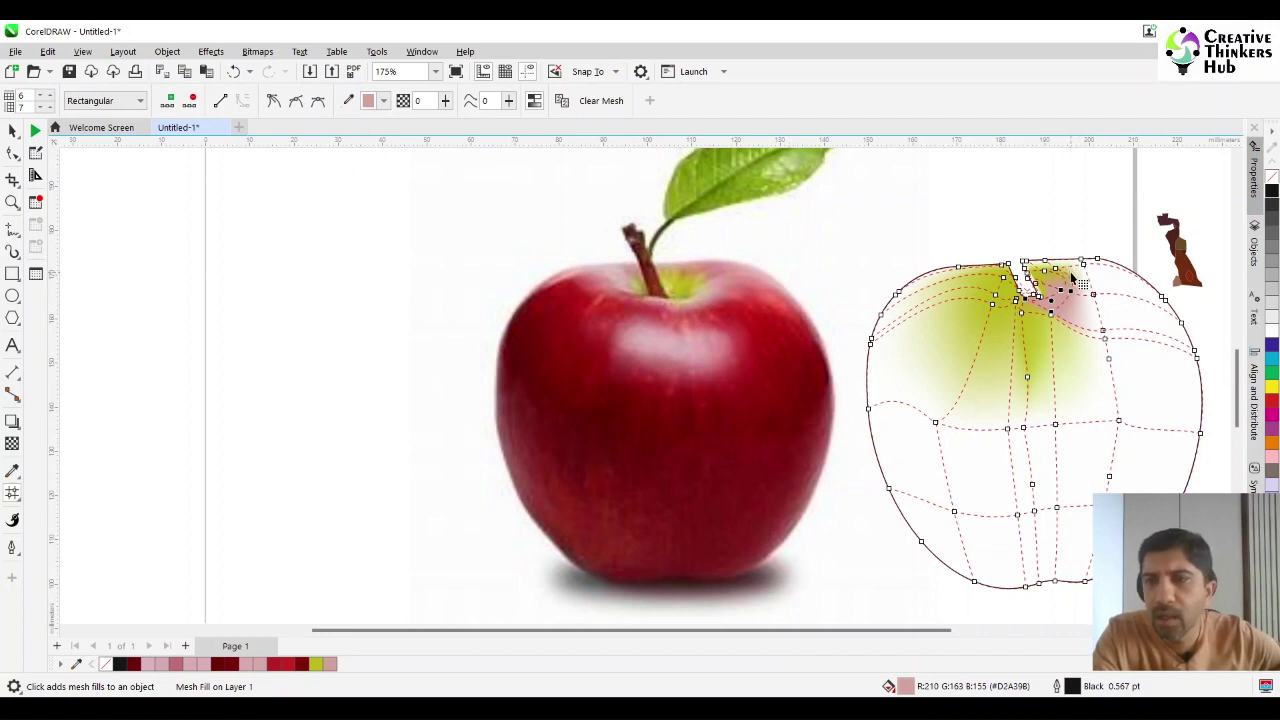
Color the mesh cells across the apple's right shoulder with the pink (#D4888C) sampled from the photo beside the stem cavity.
click(383, 100)
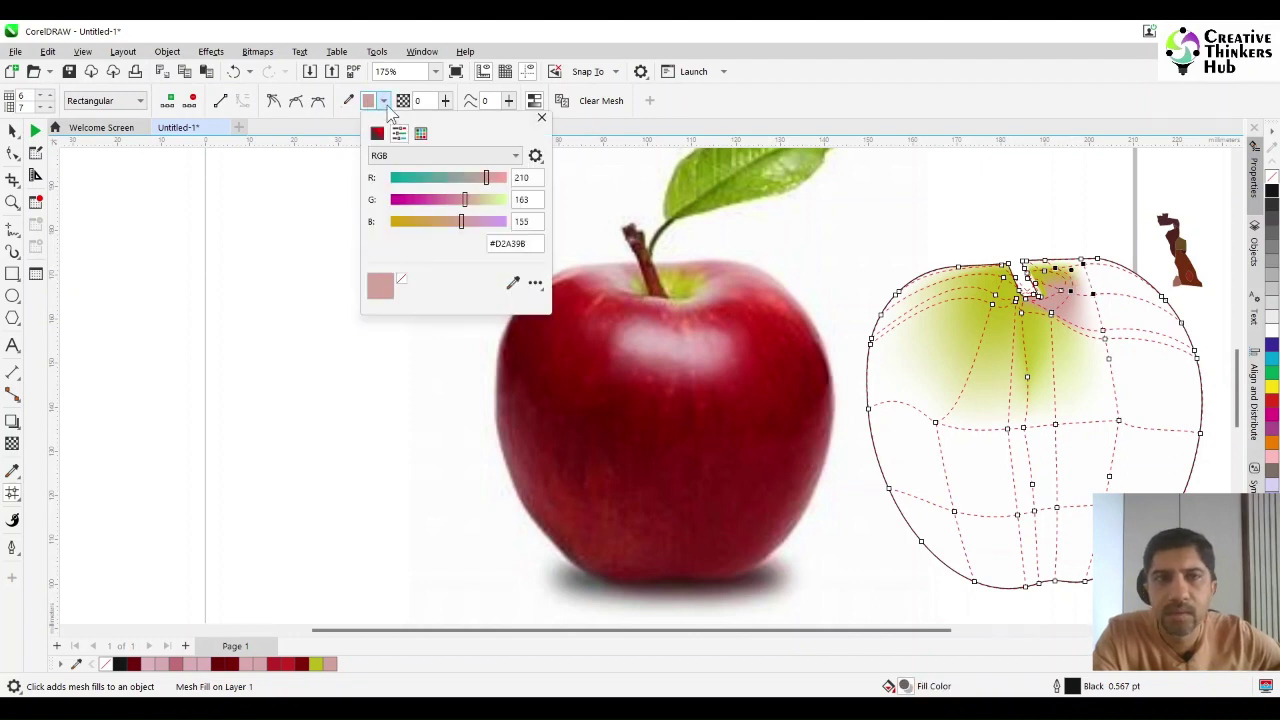
click(740, 328)
click(714, 287)
click(1059, 262)
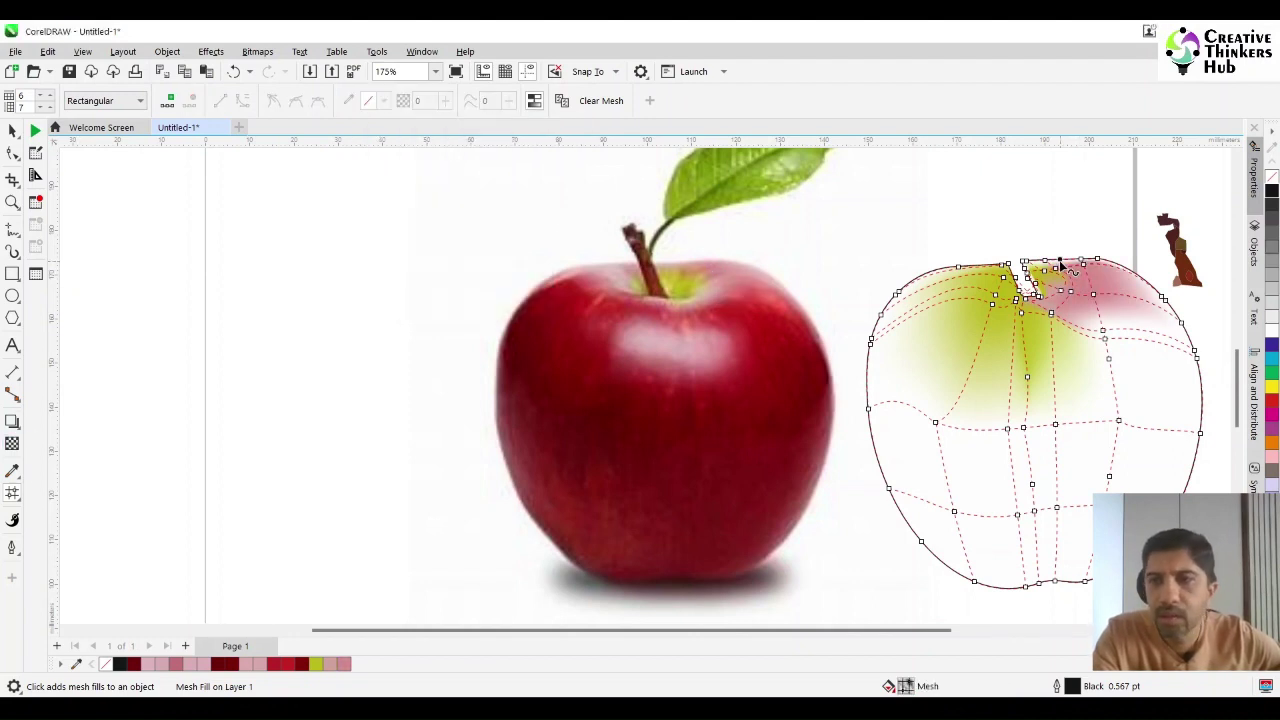
click(344, 664)
click(1113, 266)
click(344, 664)
click(1131, 291)
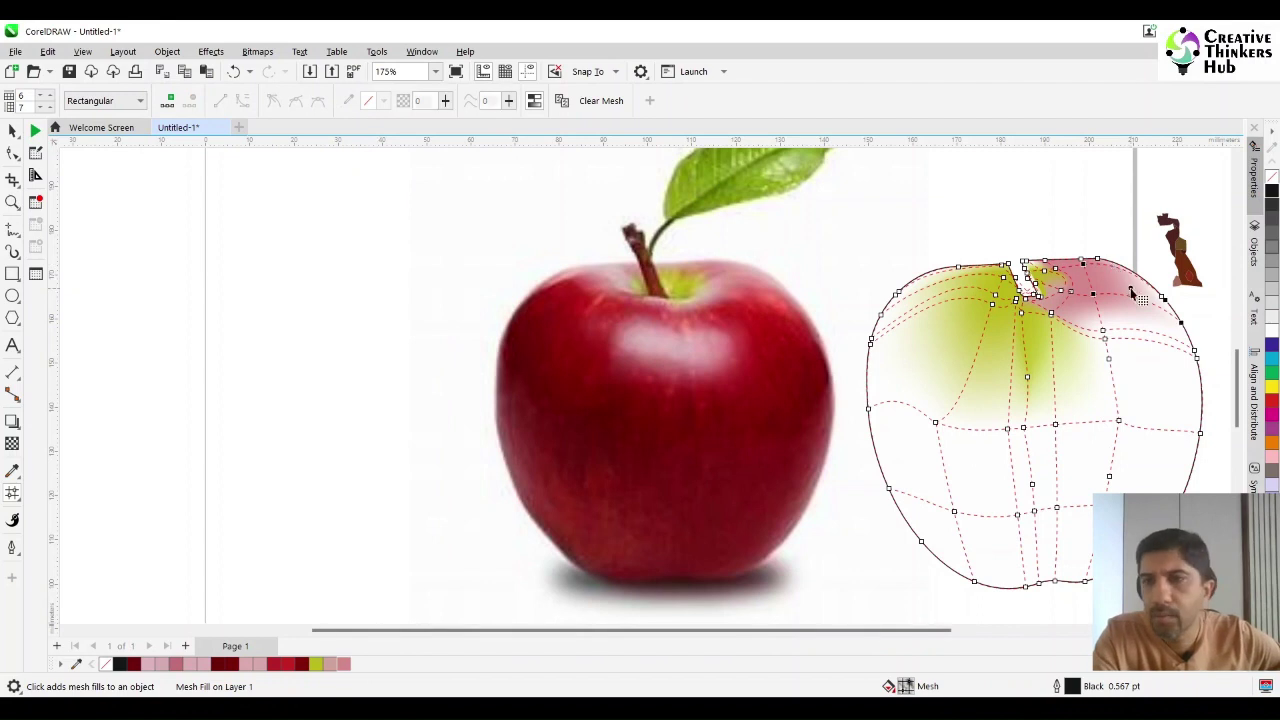
click(344, 664)
Apply the same sampled pink to the mesh cells across the apple's left shoulder.
click(959, 268)
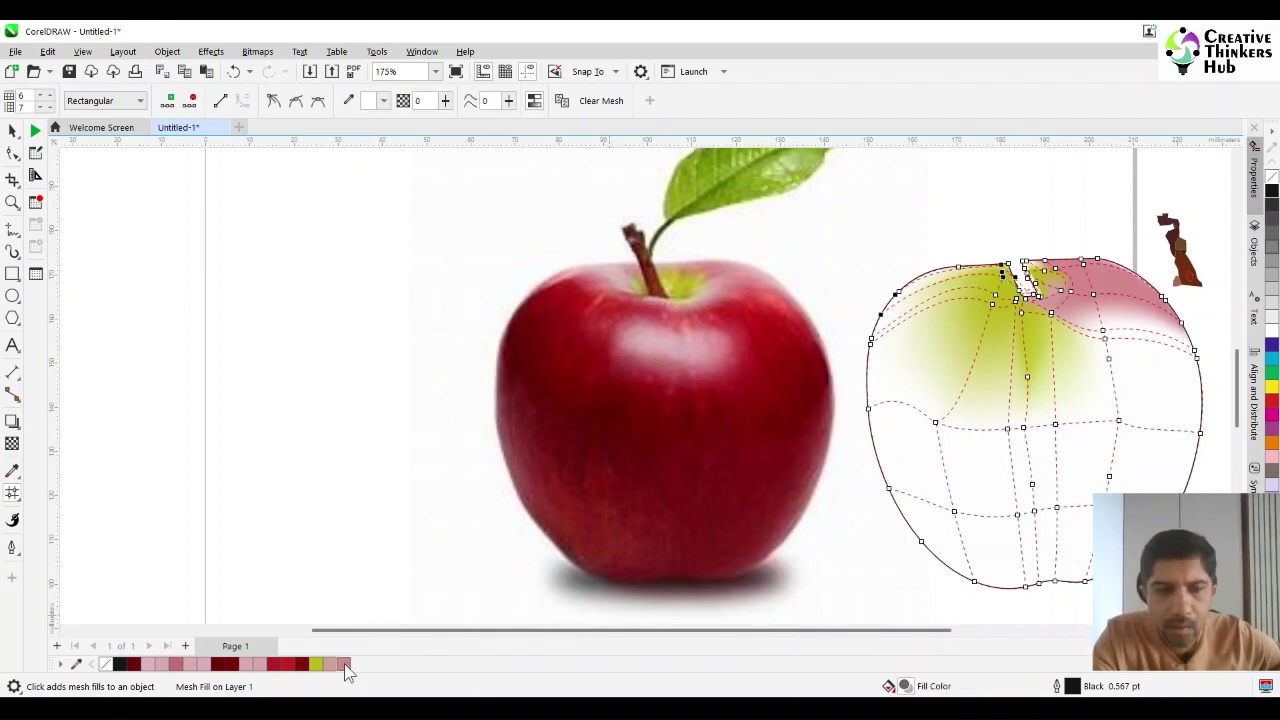
drag(347, 668, 1008, 288)
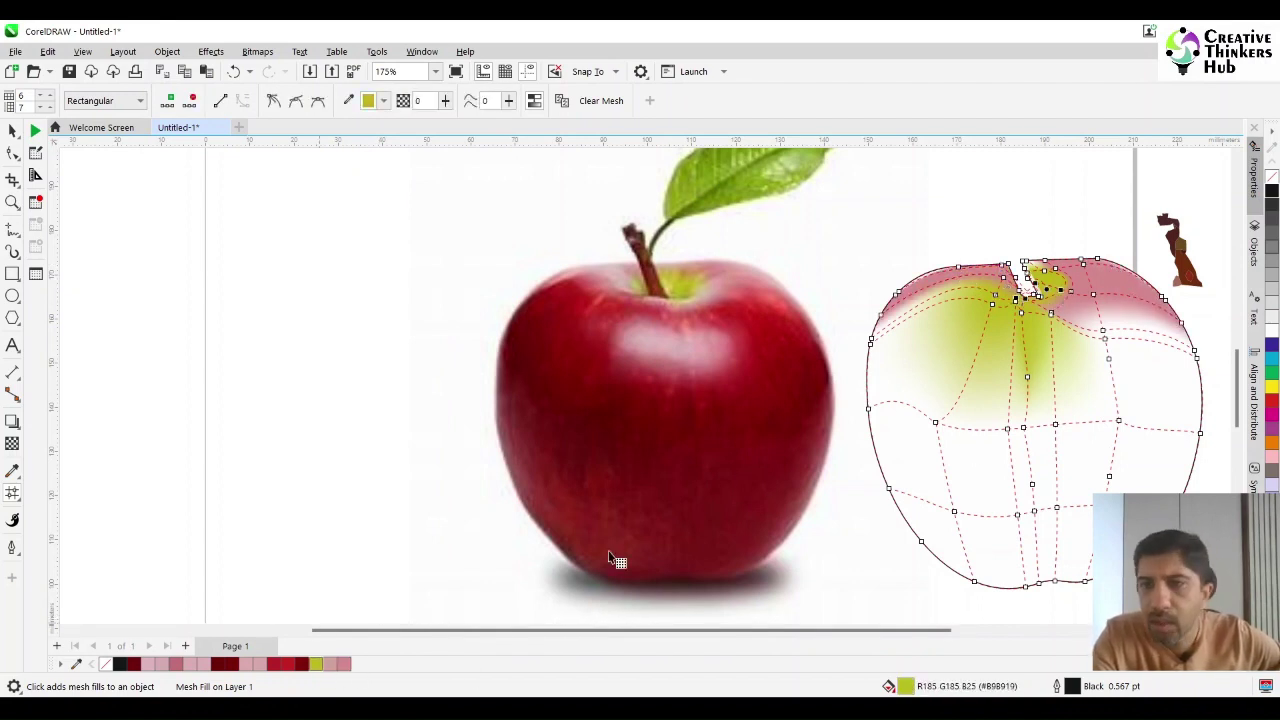
drag(337, 668, 937, 283)
double_click(932, 282)
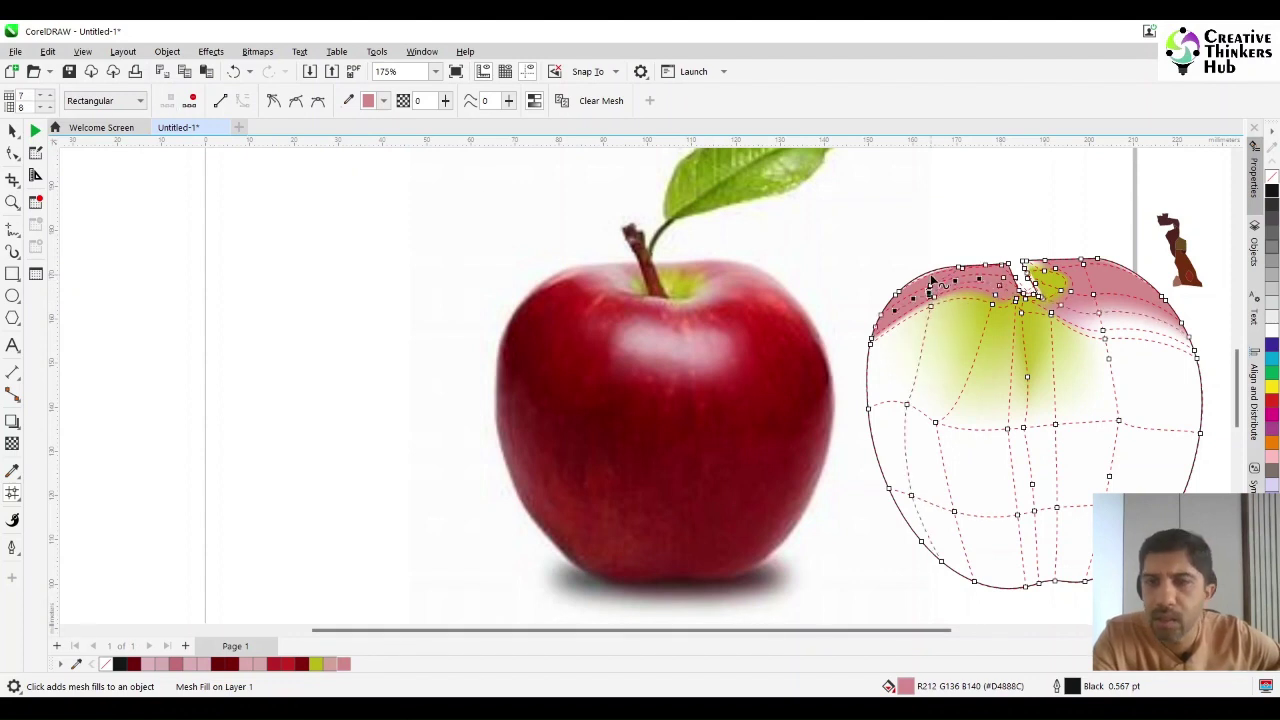
click(167, 100)
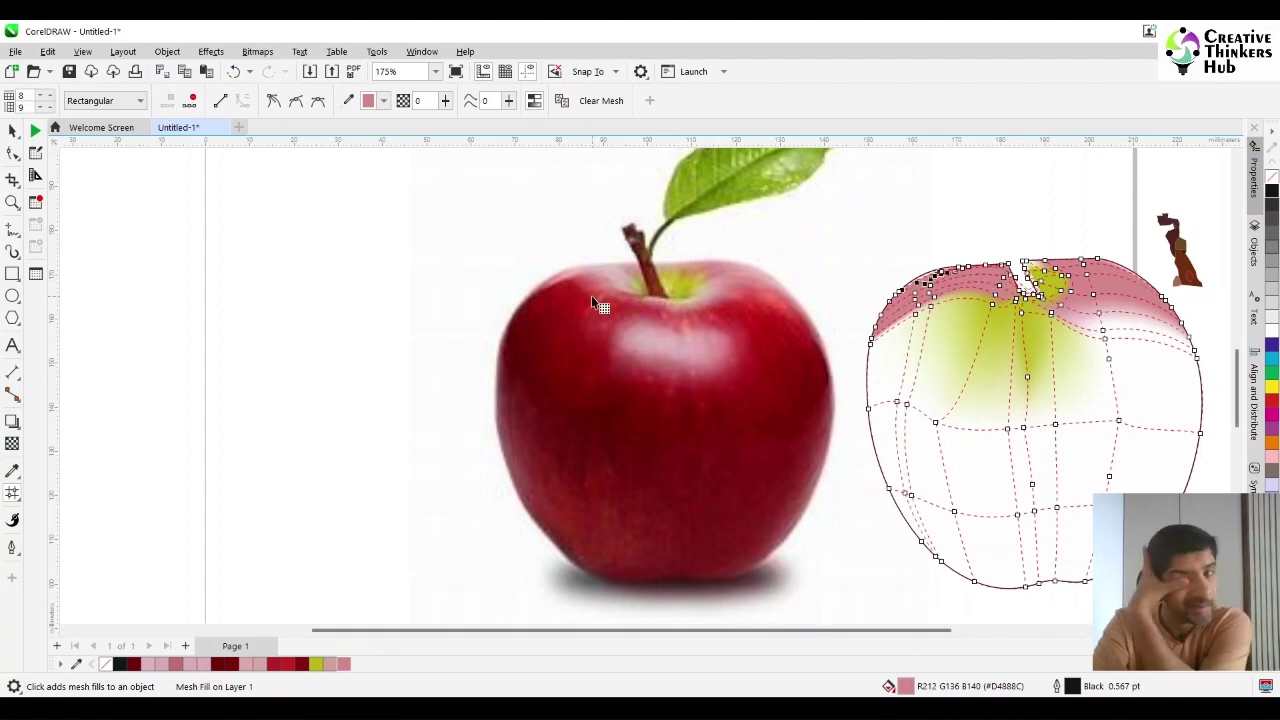
key(ctrl+z)
key(ctrl+z)
Add a mesh intersection on the left shoulder near the stem notch, bringing the grid to 7 by 8.
click(967, 280)
click(169, 101)
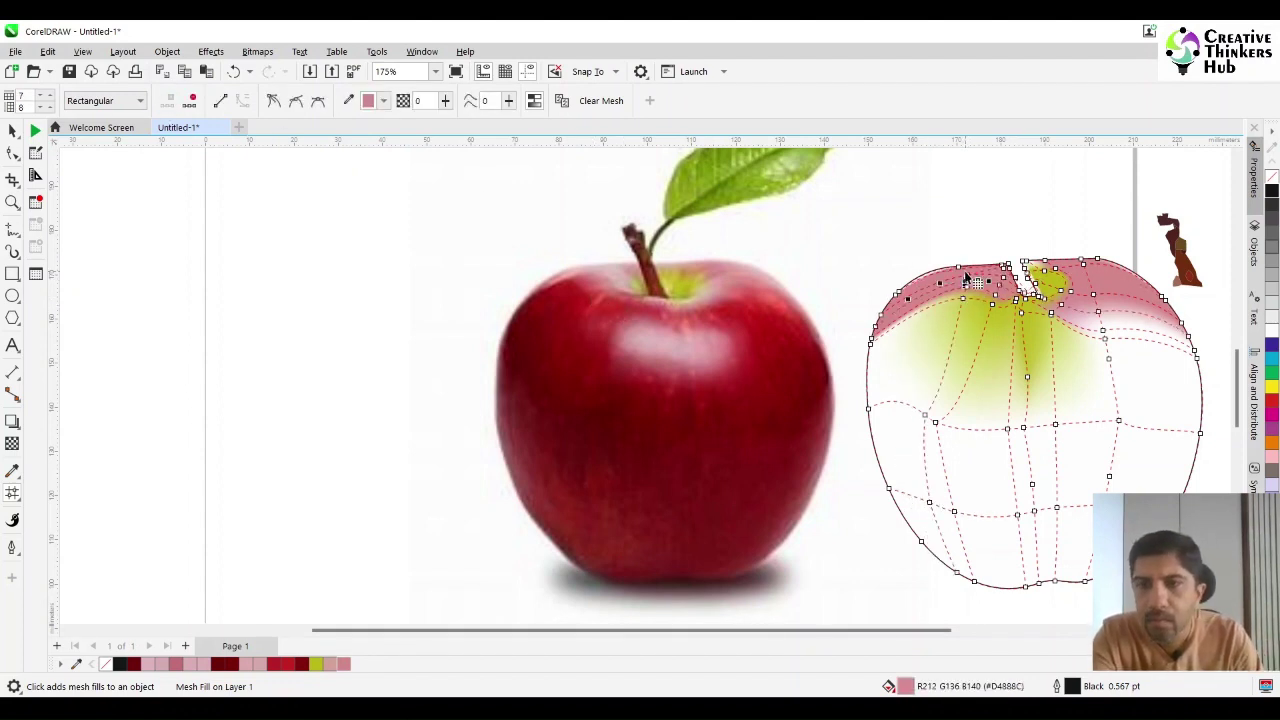
scroll(944, 317, up, 3)
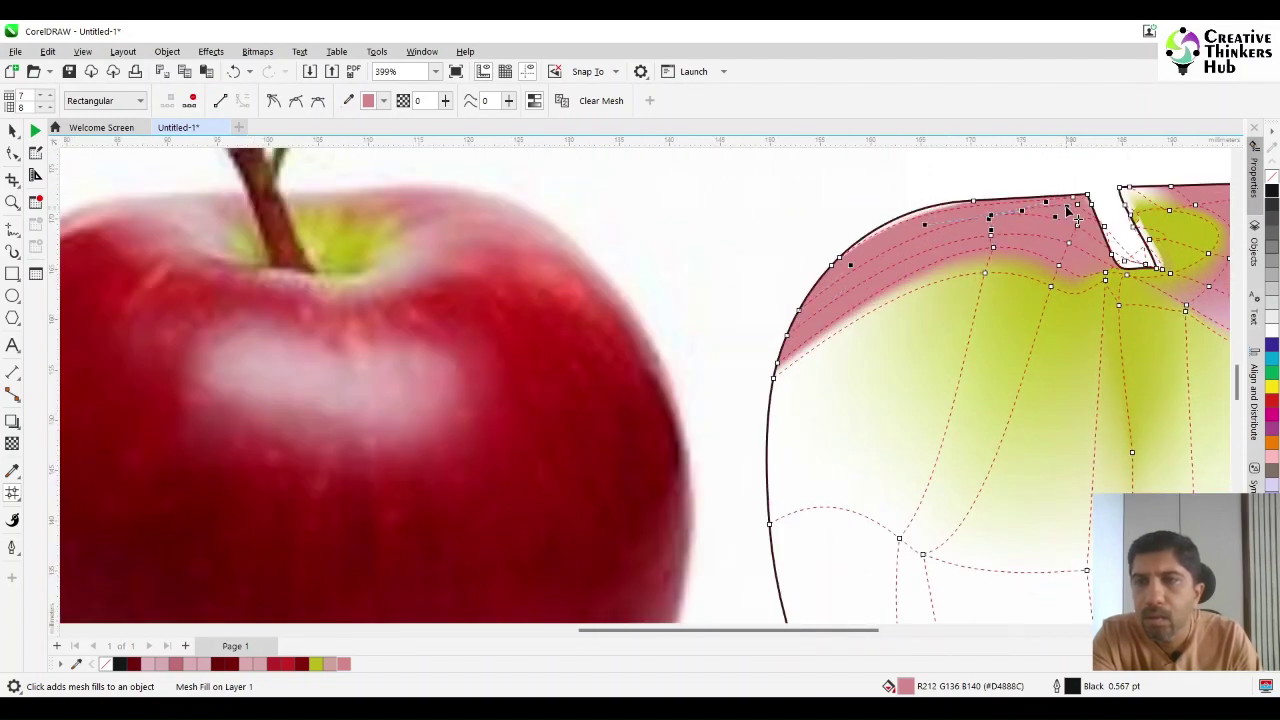
Color the left shoulder's upper mesh cells with the pale pink sampled along the photo's upper left edge.
click(1000, 211)
scroll(291, 349, down, 1)
click(348, 100)
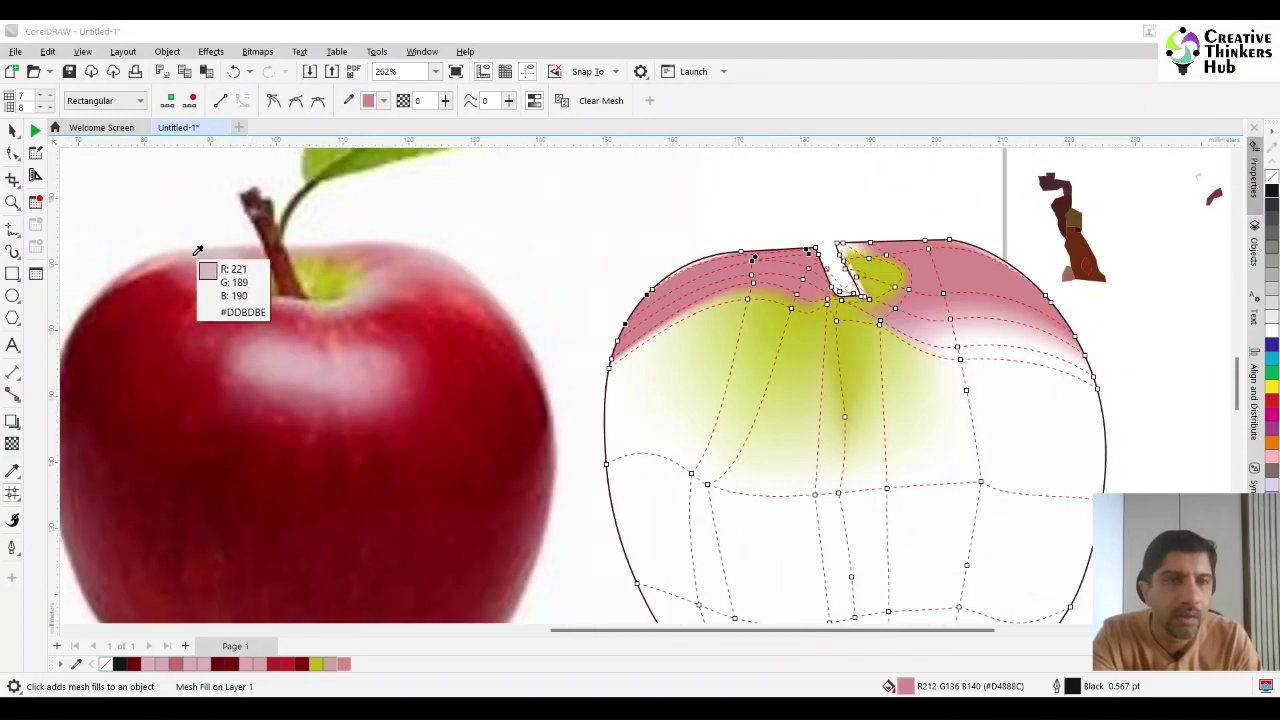
click(198, 250)
click(715, 261)
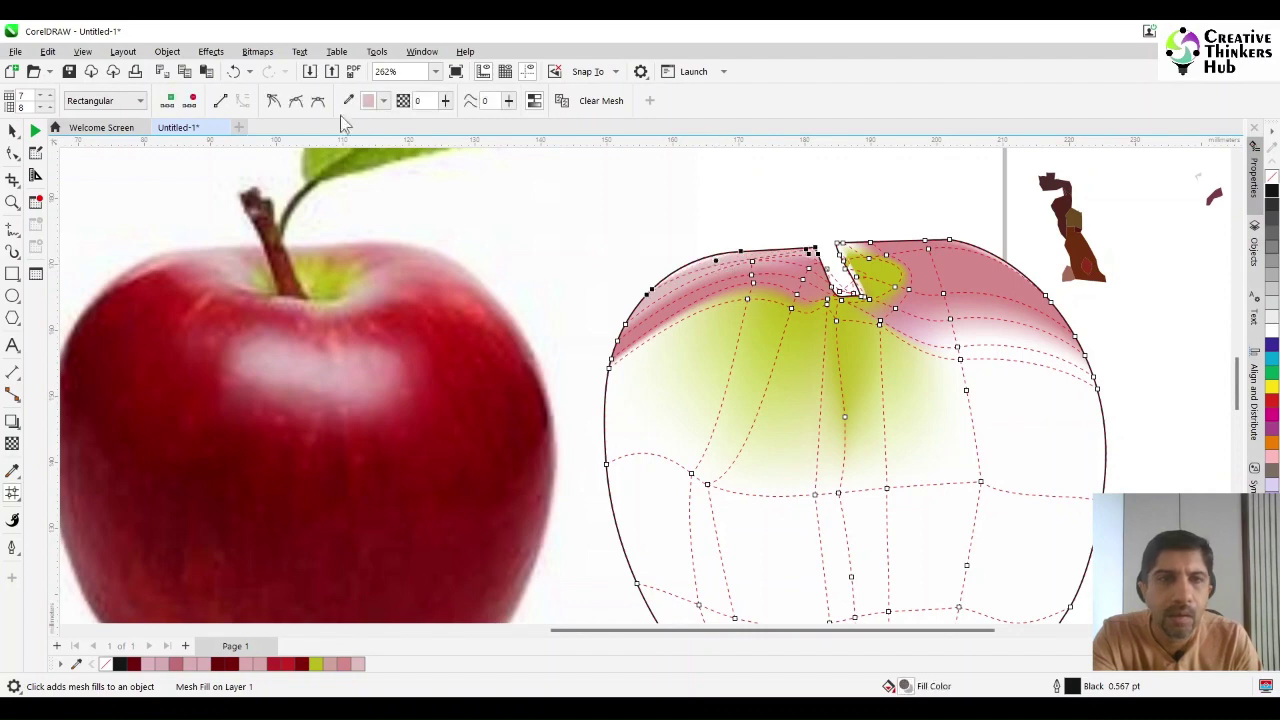
click(348, 100)
Color the mesh cell along the upper right edge pale pink and the cell below it with the darker document pink.
click(966, 246)
click(958, 248)
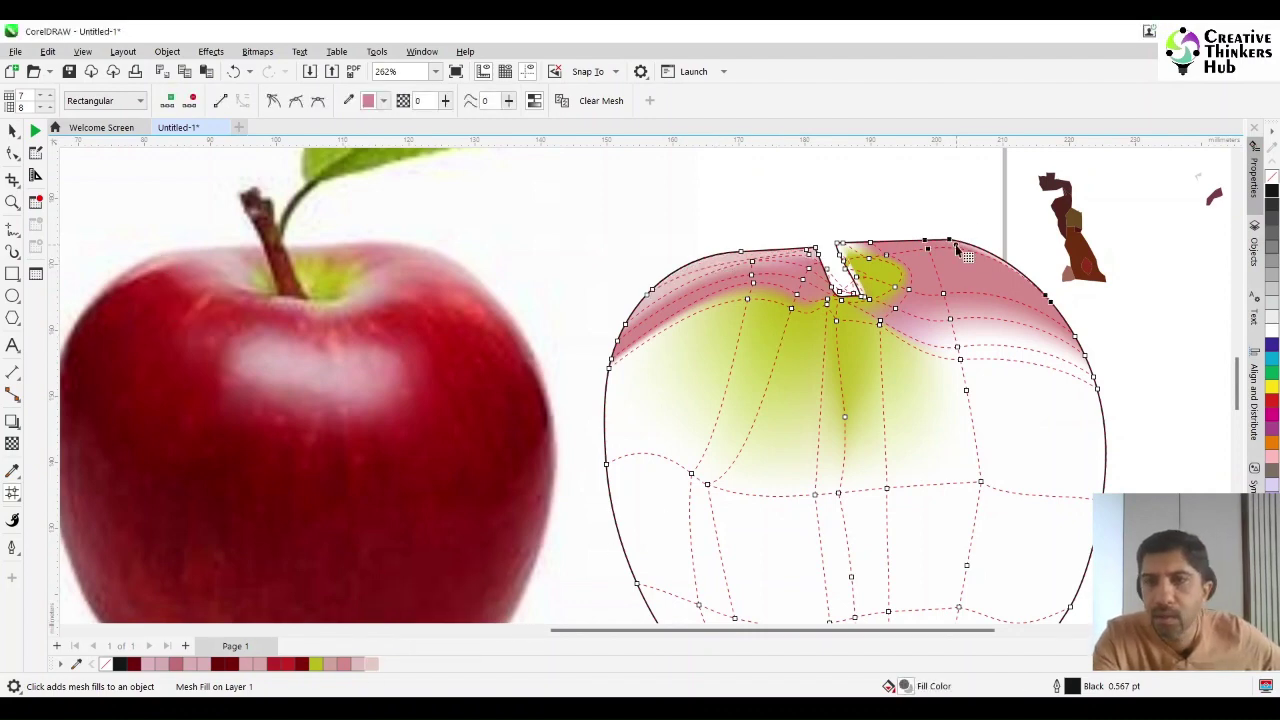
click(371, 663)
click(997, 277)
click(343, 663)
Color the lower mesh cell of the right shoulder with the bright red (#F55F5E) sampled from the photo's right shoulder.
click(1026, 314)
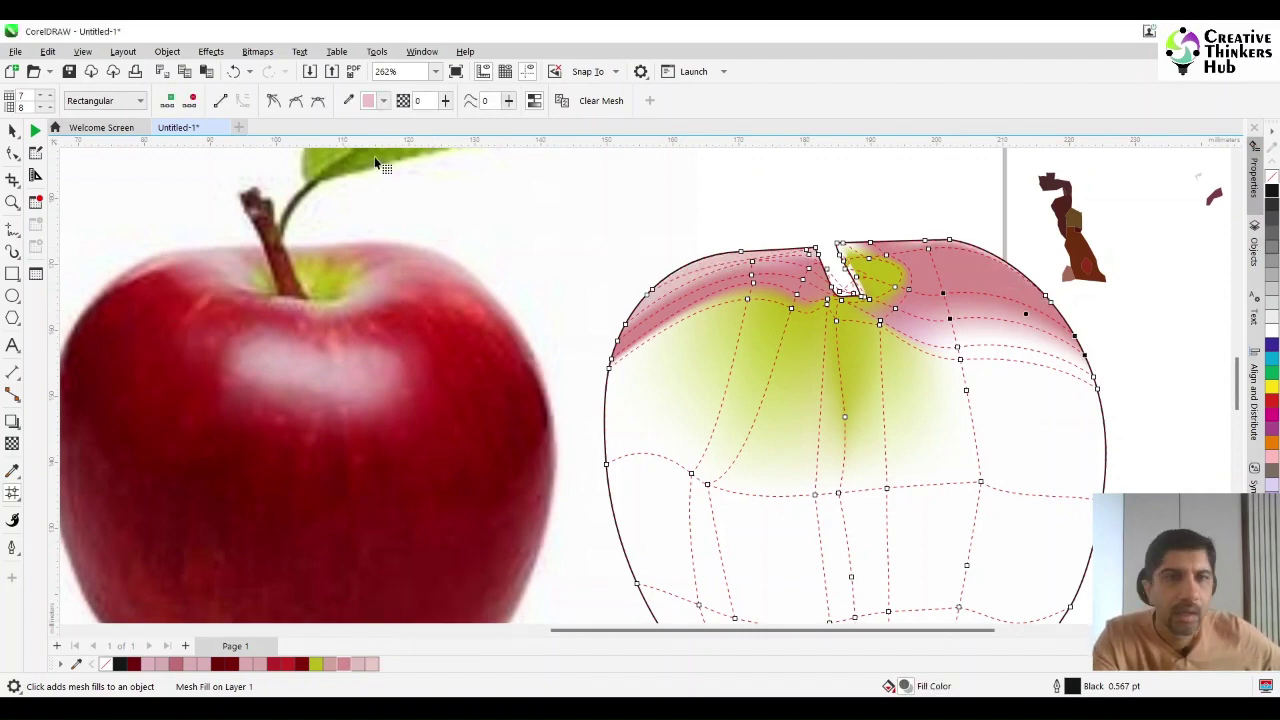
click(348, 100)
click(467, 292)
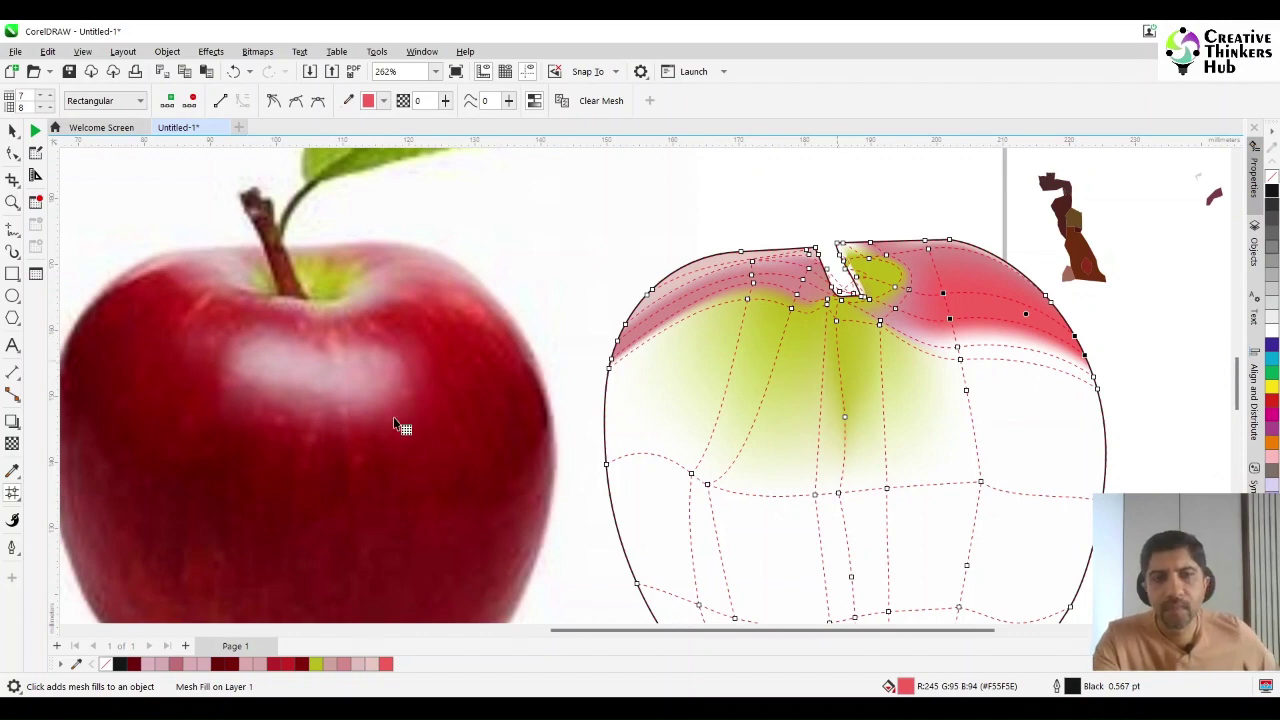
Add a mesh intersection below the stem notch to bring the grid to 7 by 9, and undo the stray handle move.
double_click(839, 361)
click(818, 354)
drag(786, 333, 666, 443)
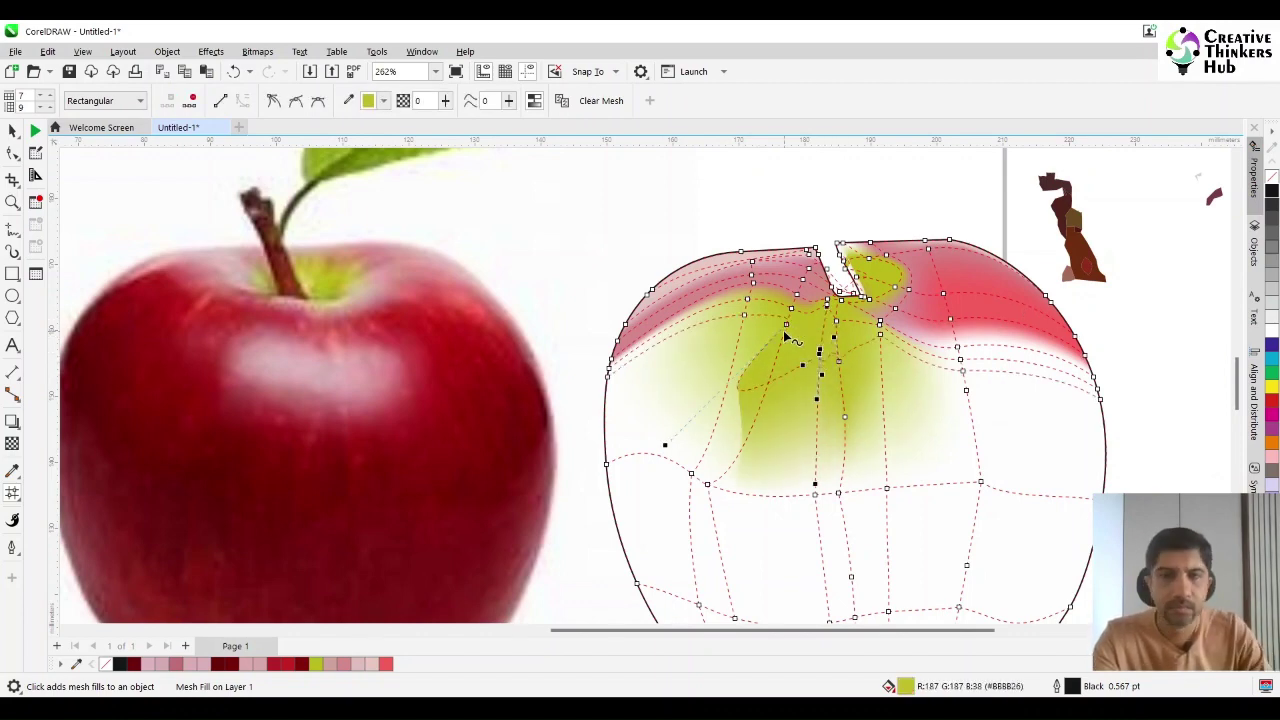
key(ctrl+z)
click(738, 350)
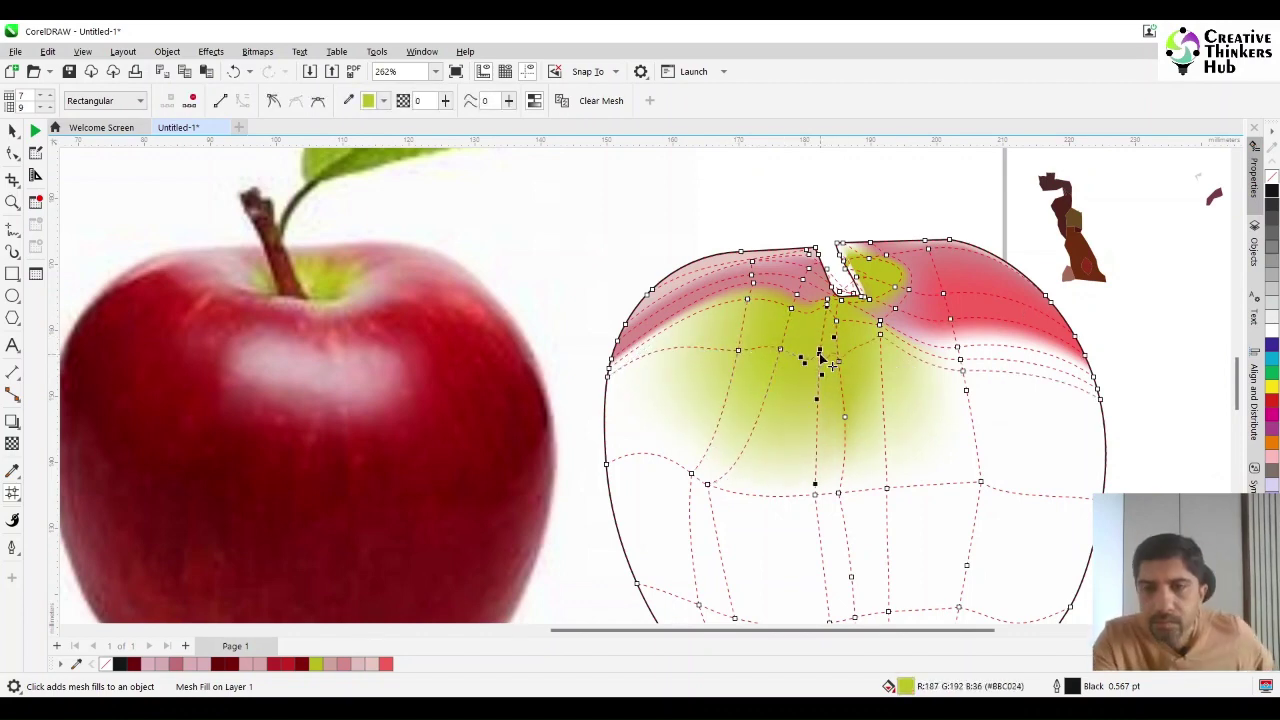
Move the mesh nodes below and right of the stem notch outward to bow the new mesh line around the highlight area.
click(838, 363)
drag(839, 361, 849, 386)
drag(880, 334, 907, 354)
mouse_move(880, 325)
mouse_down()
mouse_move(895, 328)
mouse_move(887, 316)
mouse_up()
click(888, 327)
click(841, 305)
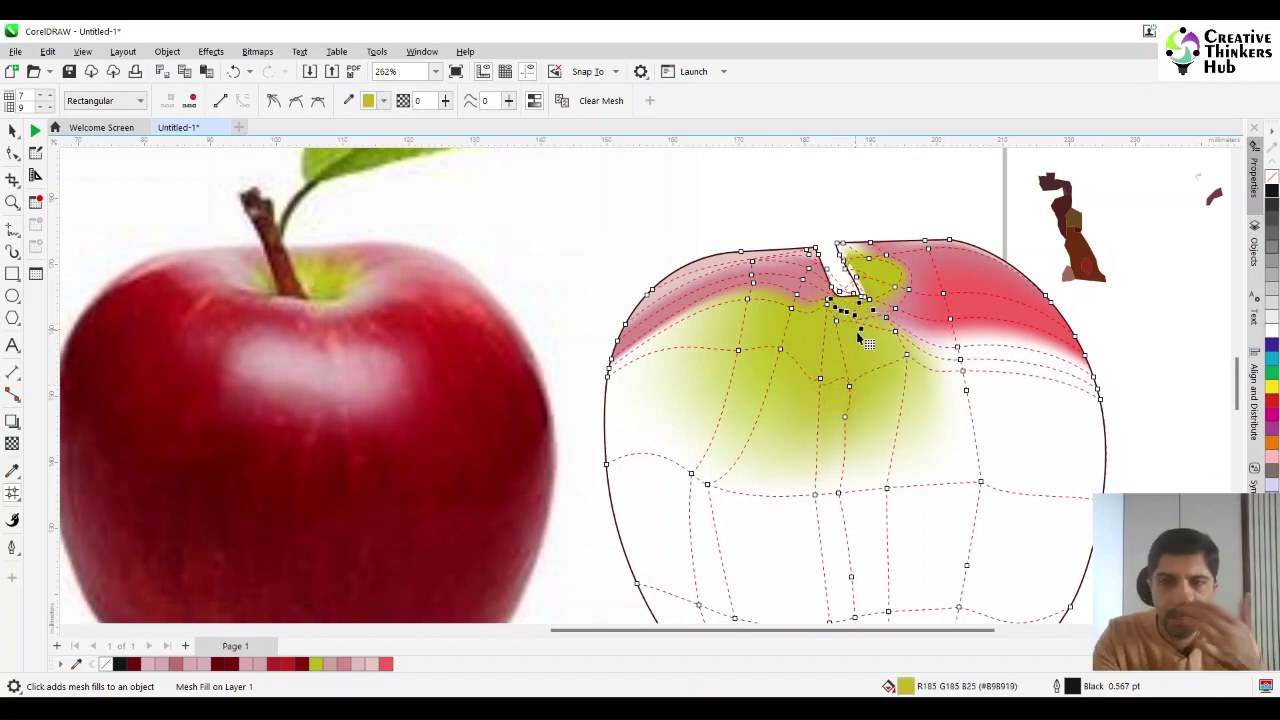
click(886, 317)
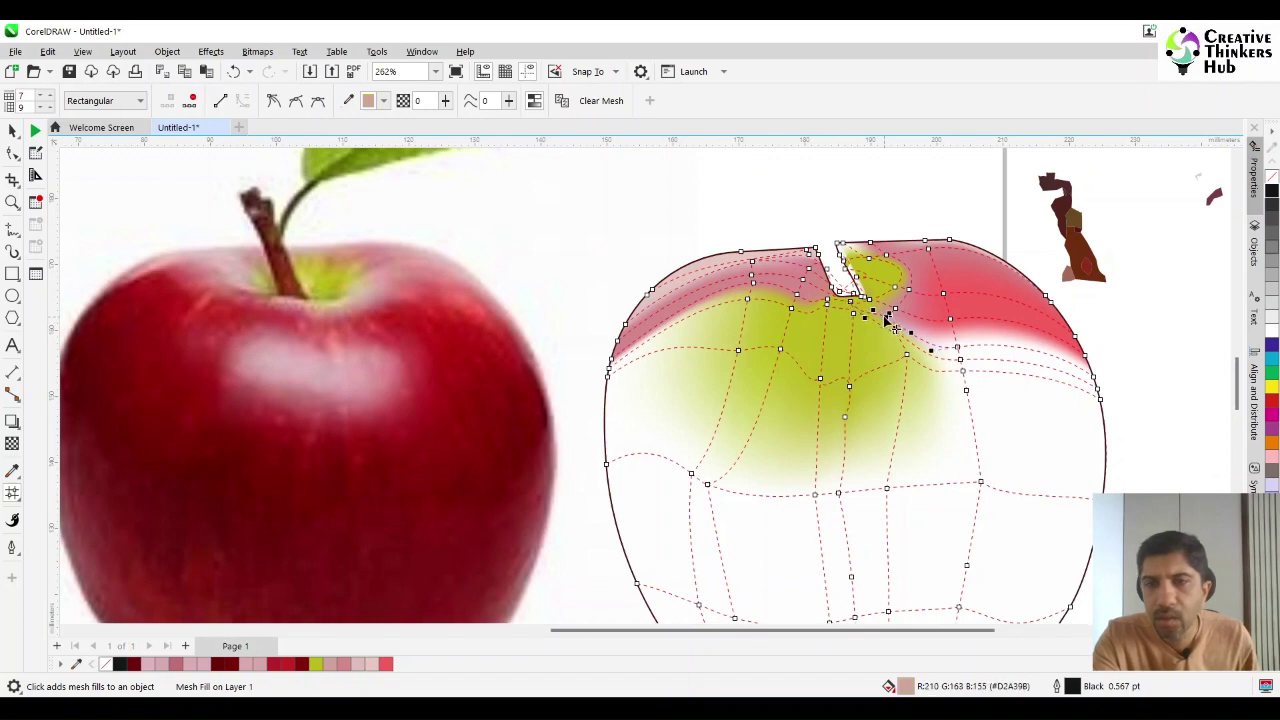
Reposition the mesh nodes below and left of the stem notch to round off the left side of the highlight area.
click(799, 318)
click(764, 352)
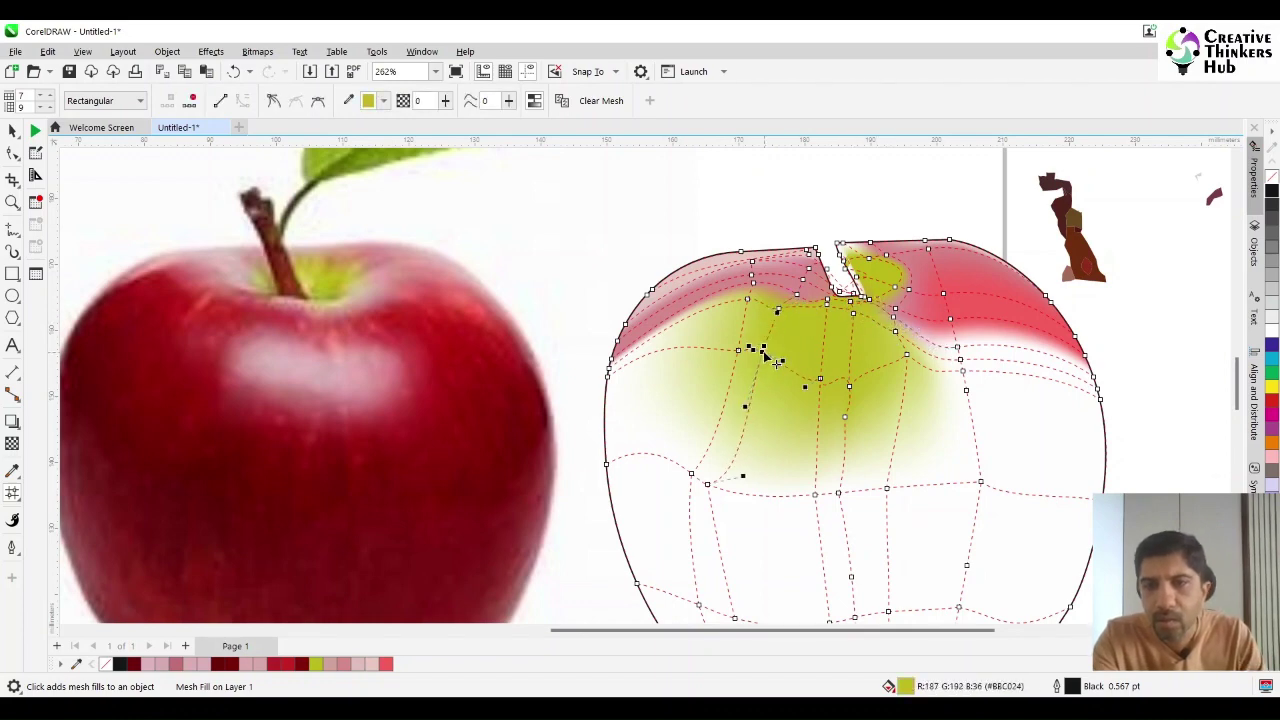
click(821, 383)
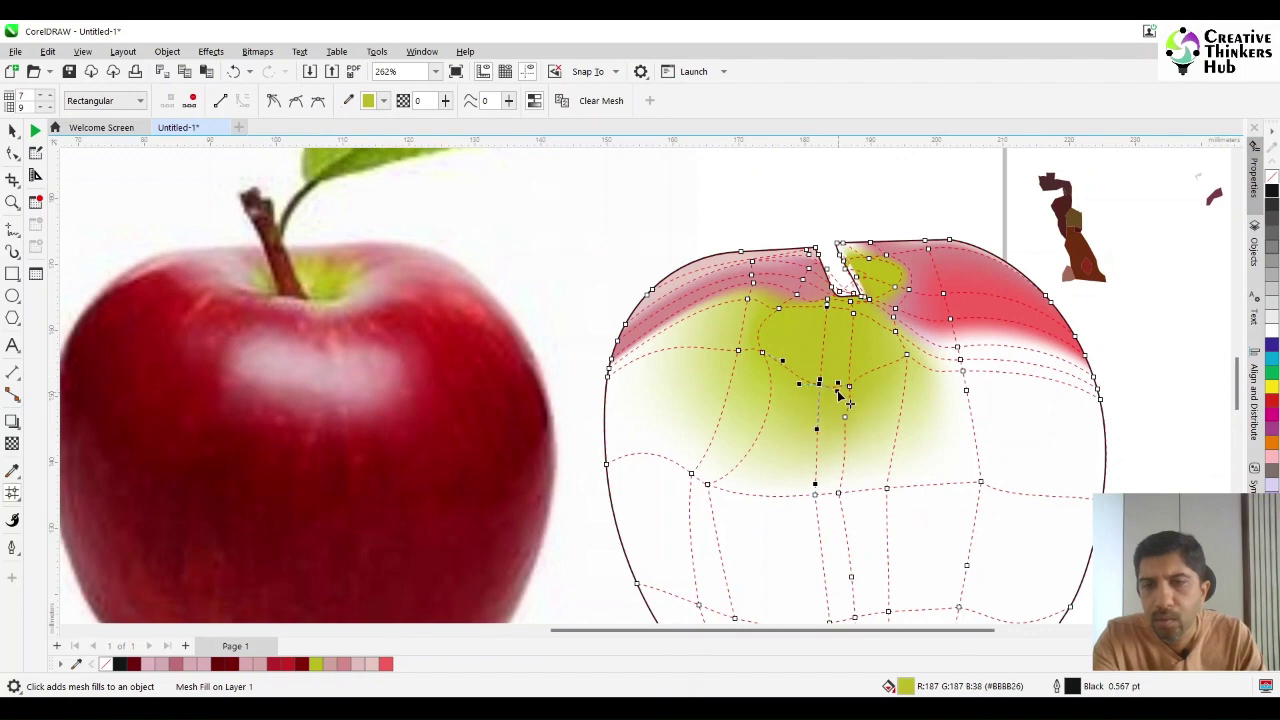
Color the two mesh cells of the highlight area with pale pink, one sampled from the photo's highlight and one from the document palette.
click(348, 100)
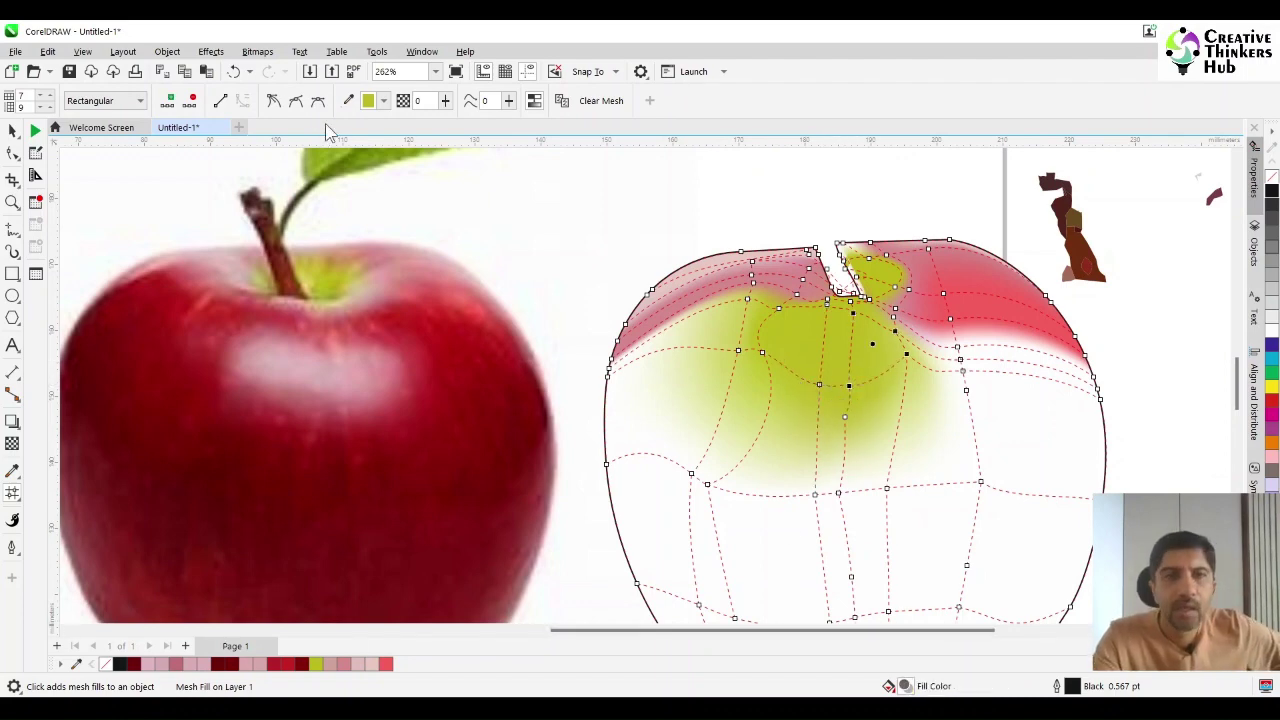
click(380, 362)
click(797, 337)
click(259, 664)
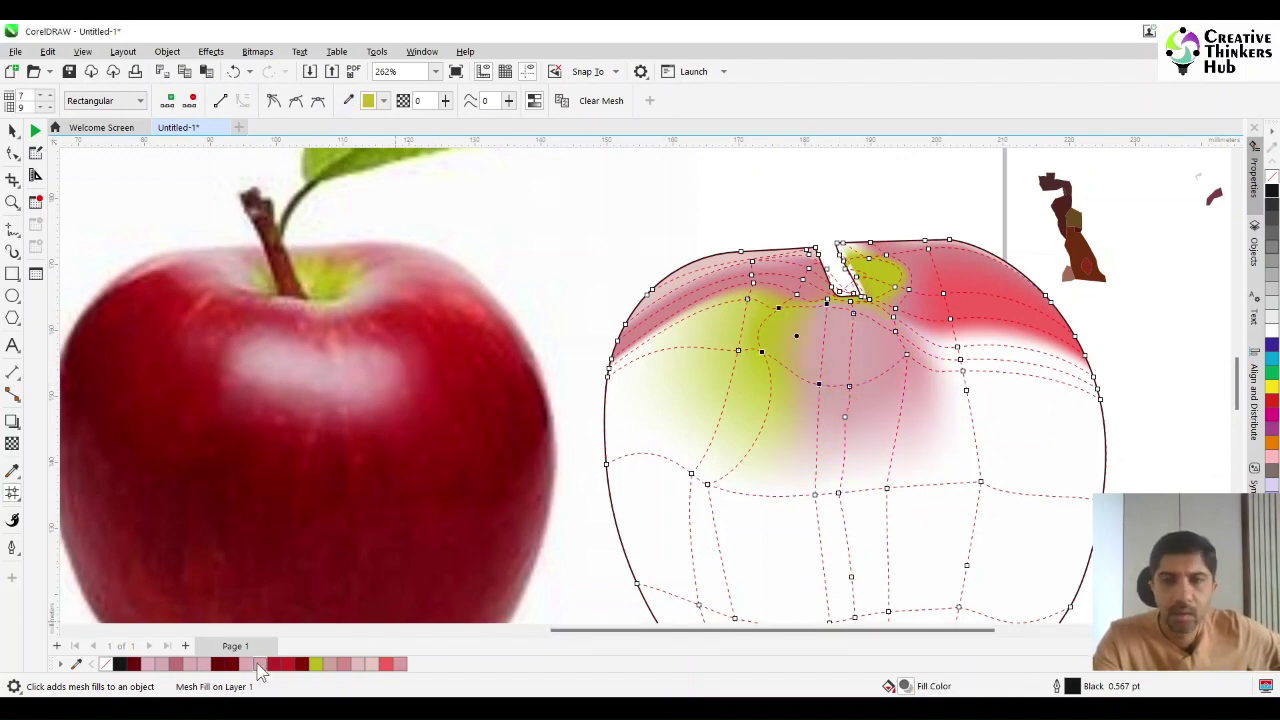
Color the narrow mesh cells directly beneath the stem notch with the reds sampled just below the photo's stem cavity.
drag(827, 304, 854, 317)
click(874, 312)
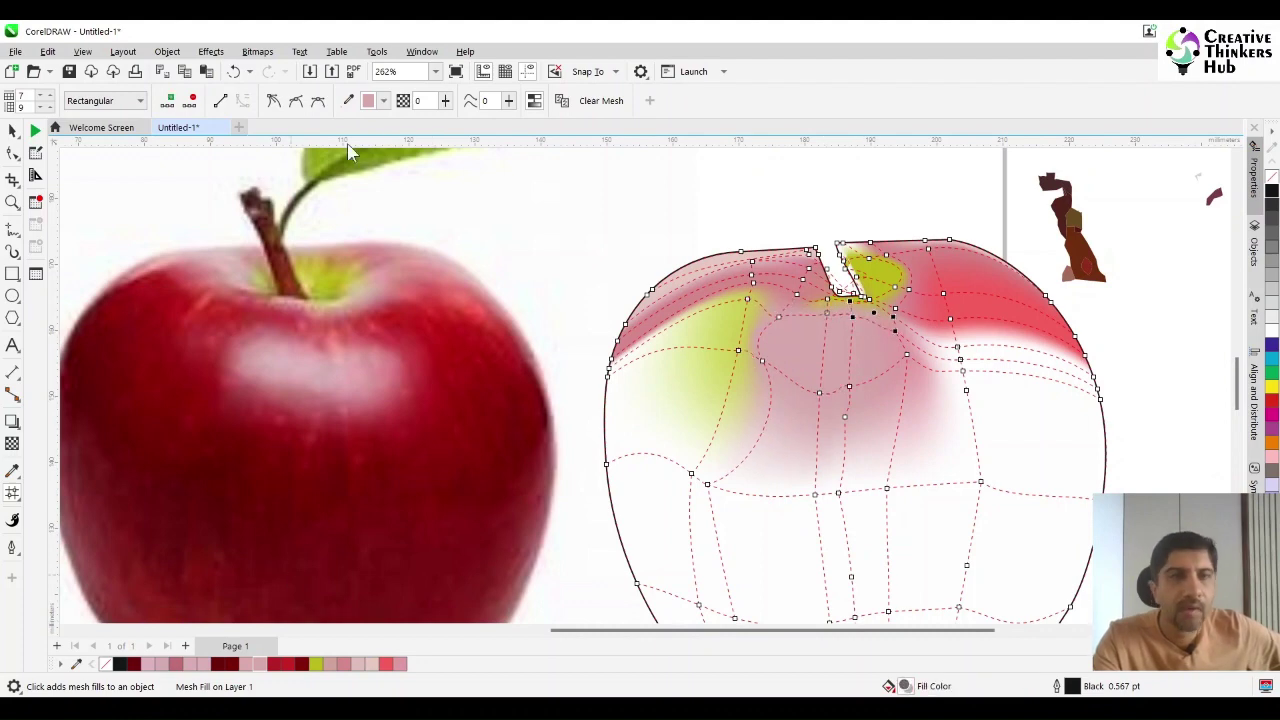
click(364, 328)
click(840, 307)
click(348, 101)
click(305, 325)
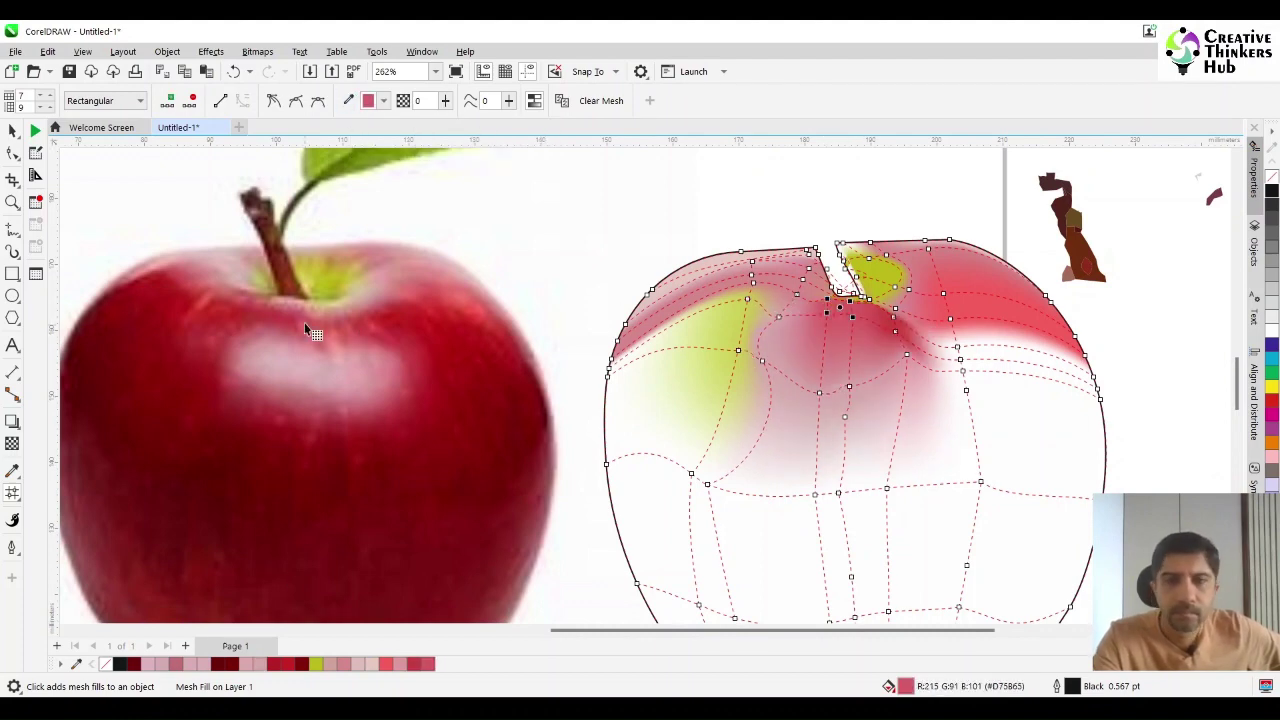
click(308, 330)
Color the mesh cells left of the highlight area with dark reds sampled left of the photo's highlight, using #960D14 for the lower cell.
click(762, 330)
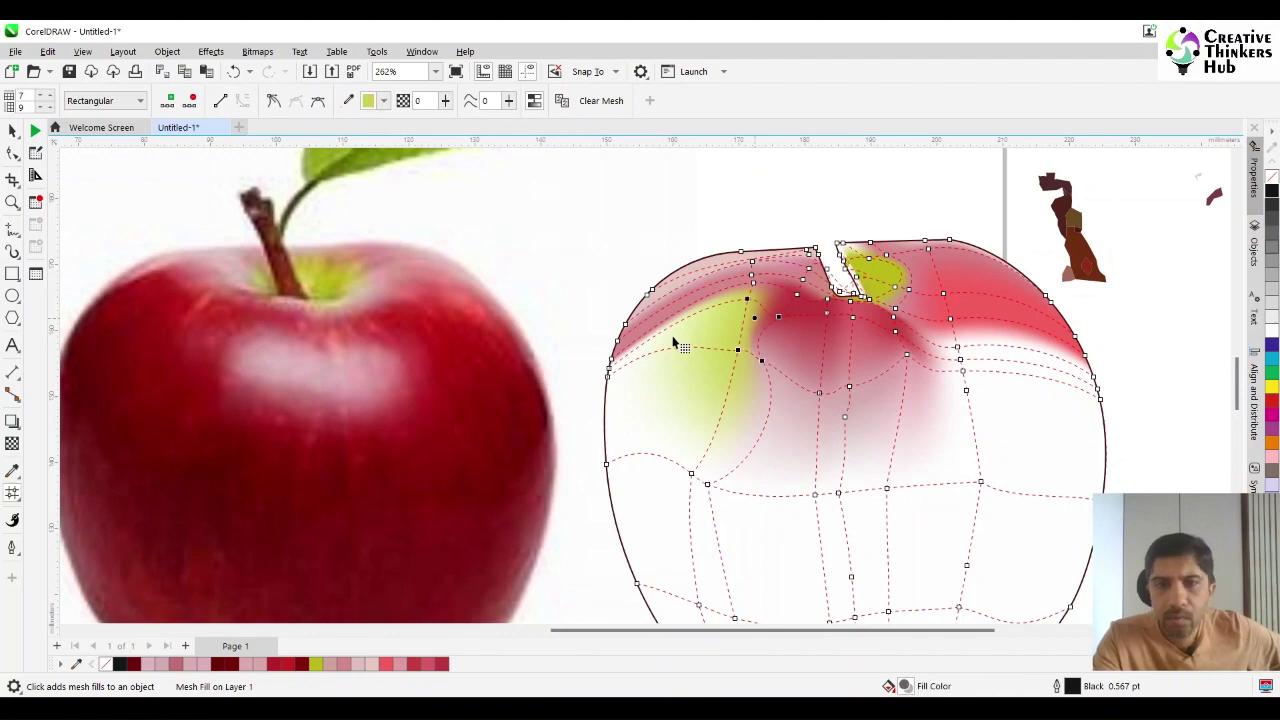
click(348, 101)
click(216, 344)
click(788, 424)
click(742, 418)
click(348, 101)
click(201, 380)
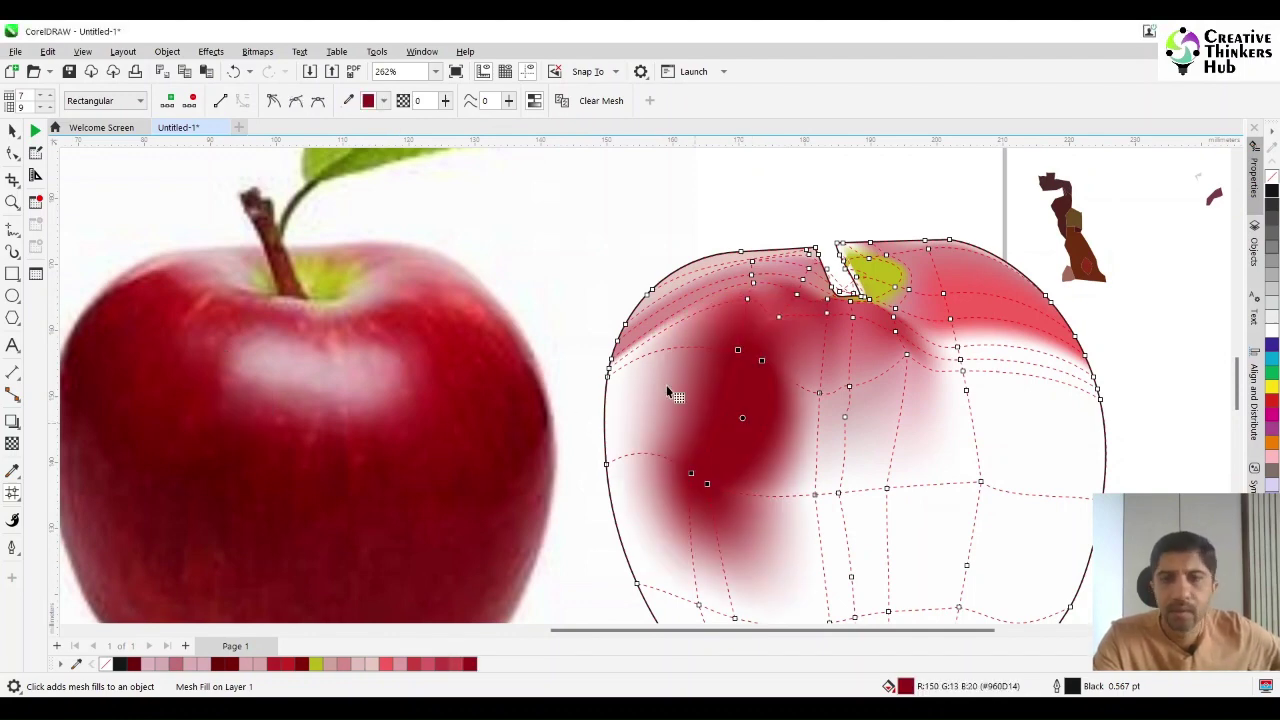
Color the mesh cells along the apple's left side and lower left shoulder with dark reds sampled from the photo's left side.
click(664, 396)
click(348, 101)
click(125, 355)
click(670, 337)
click(348, 101)
click(107, 330)
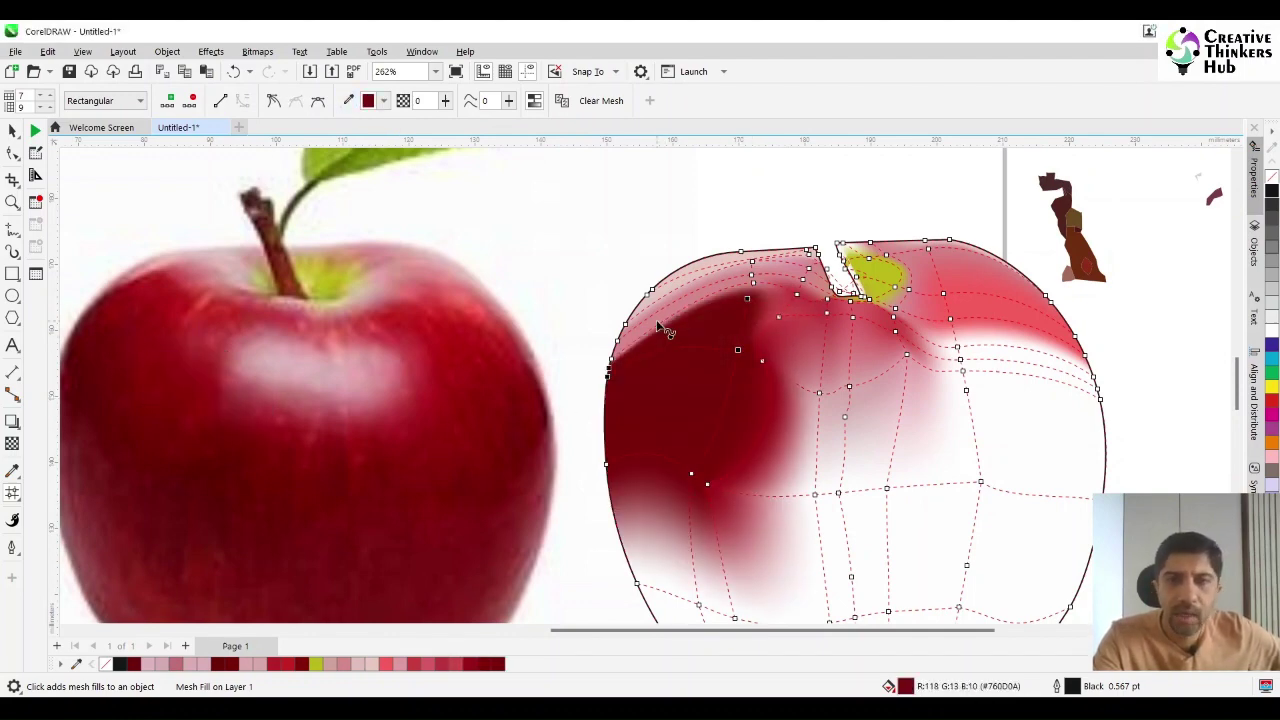
click(662, 318)
click(348, 101)
click(111, 309)
Adjust the mesh nodes and handles across the left shoulder so the dark red follows the shoulder's curve, undoing the unwanted moves.
mouse_move(742, 280)
mouse_down()
mouse_move(623, 361)
mouse_move(753, 282)
mouse_move(664, 290)
mouse_move(789, 251)
mouse_move(756, 267)
mouse_up()
click(628, 325)
drag(661, 282, 657, 294)
key(ctrl+z)
key(ctrl+z)
drag(756, 267, 642, 315)
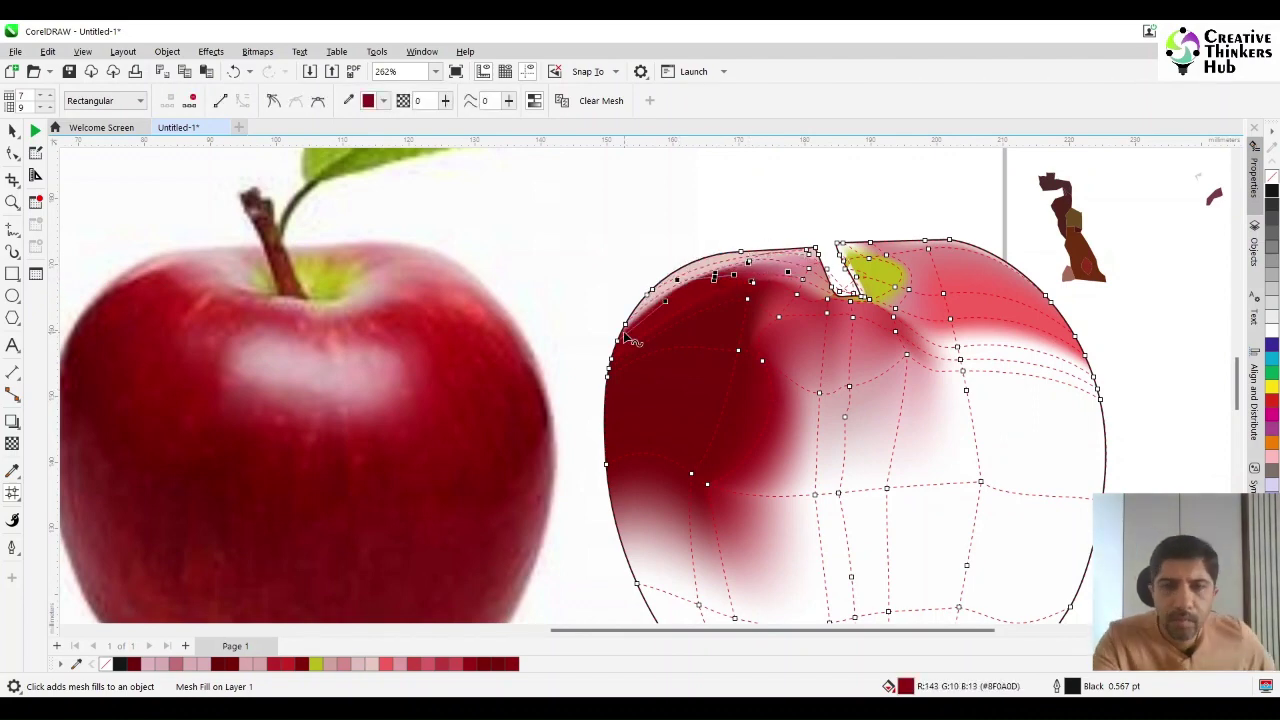
click(788, 435)
click(348, 100)
click(770, 432)
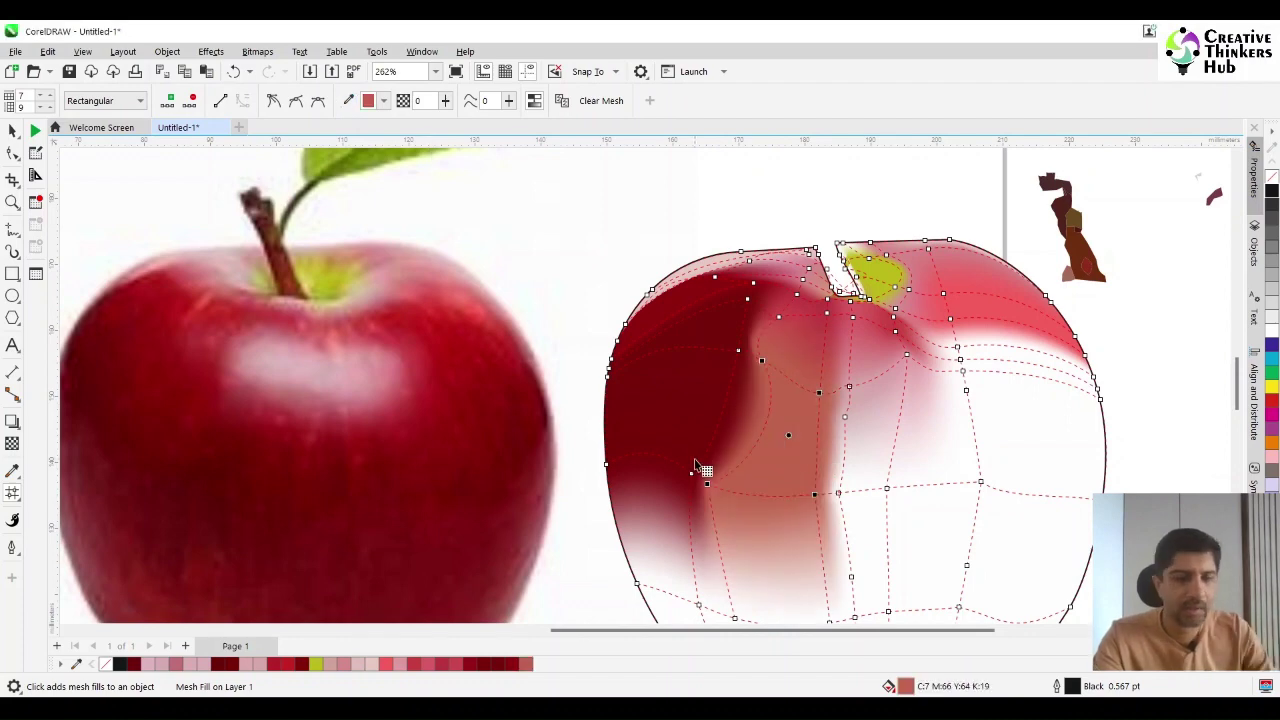
key(ctrl+z)
Color the two mesh cells below the highlight area with dark reds sampled under the photo's highlight, using #8B0D10 for the central one.
click(786, 454)
key(e)
click(229, 443)
click(832, 446)
key(e)
click(326, 446)
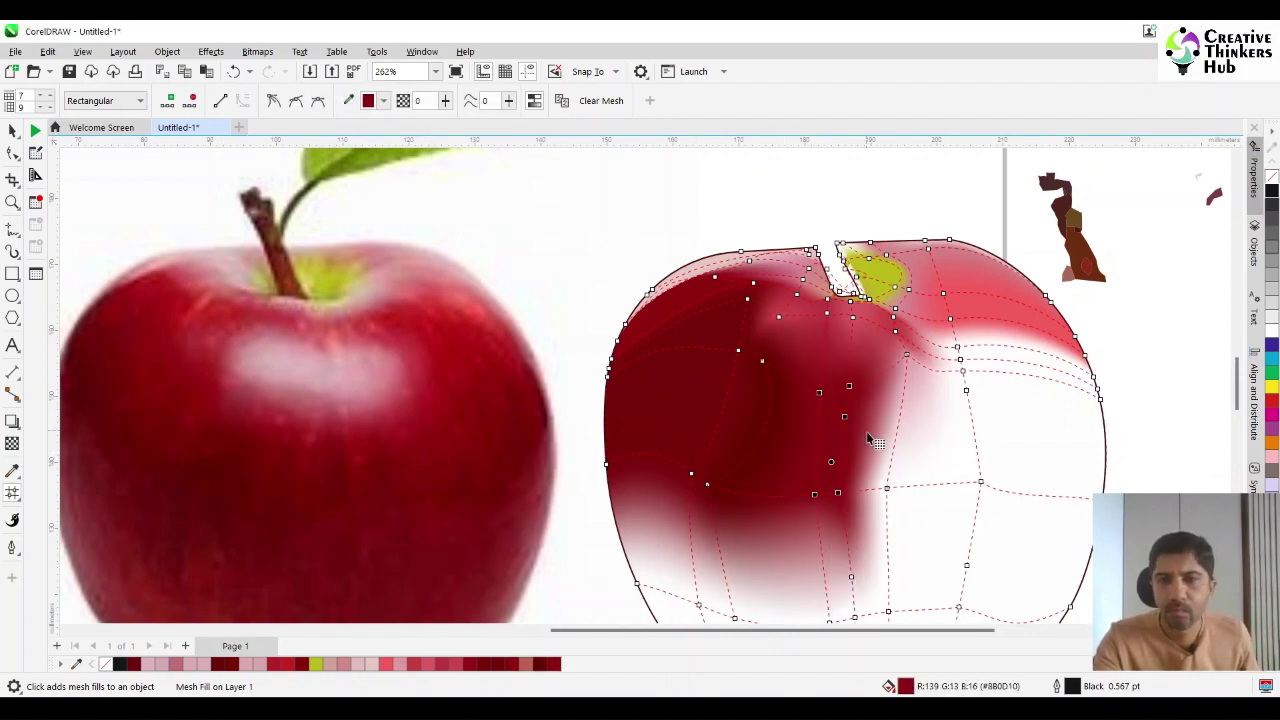
Color the mesh cells from right of center to the right edge with dark reds sampled from the photo, repeating #8B0D10 at the edge.
click(867, 437)
key(e)
click(360, 406)
click(943, 443)
key(e)
click(414, 446)
click(1034, 432)
key(ctrl+r)
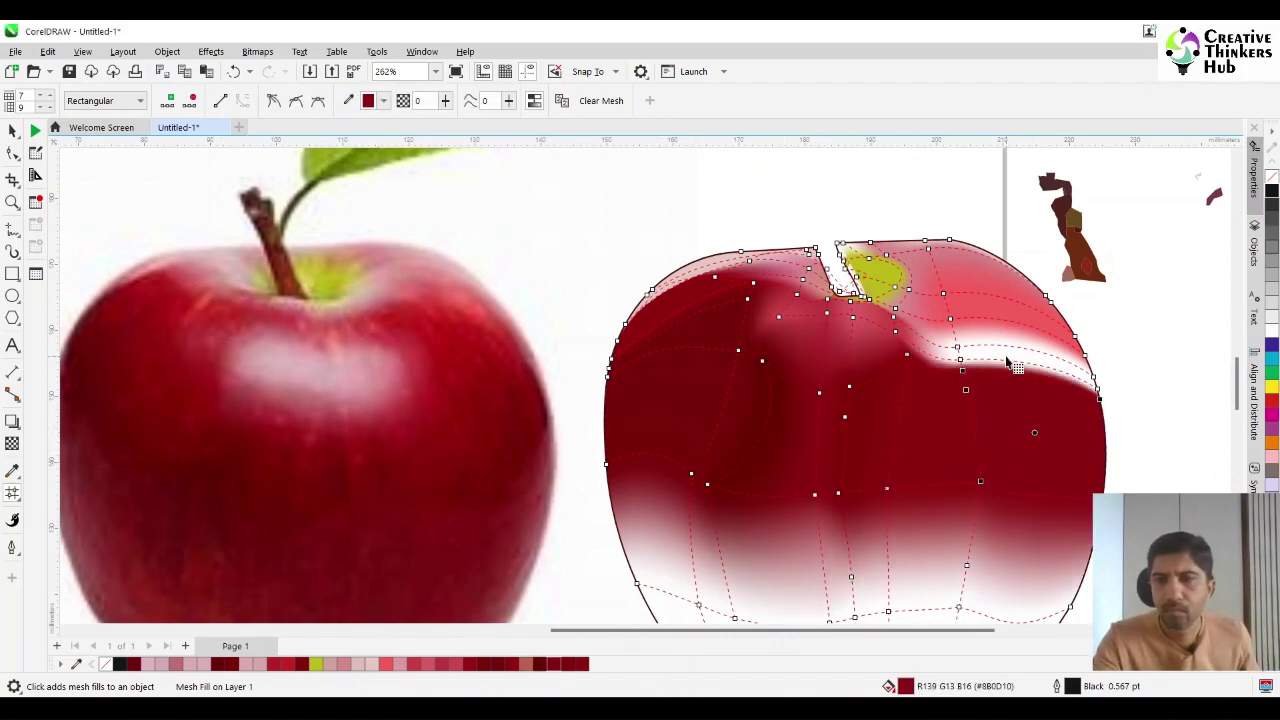
Color the white mesh strip below the right shoulder with the red sampled from the photo's right side.
click(1006, 357)
key(e)
click(451, 326)
click(975, 306)
key(e)
click(474, 292)
key(ctrl+z)
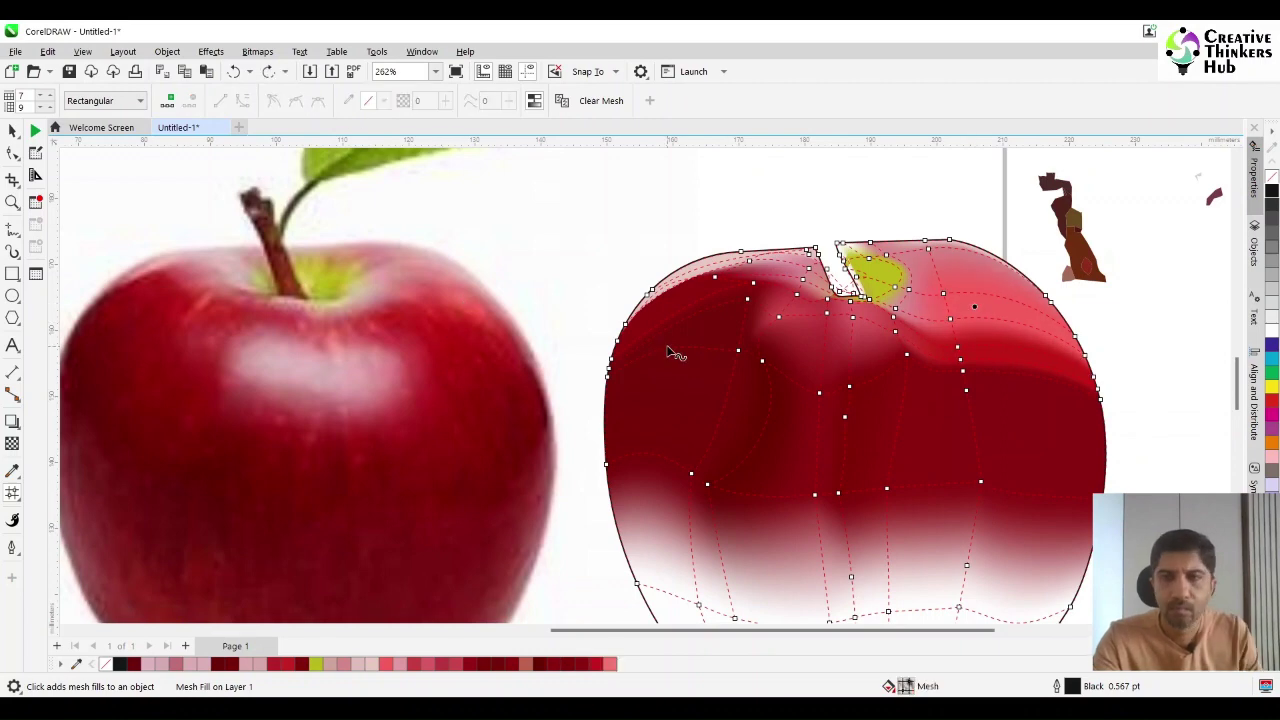
Recolor the right shoulder's middle mesh cell with red sampled from the photo, and the cell nearer the notch with pinkish red (#E06F73).
click(975, 308)
click(348, 101)
click(437, 296)
click(923, 307)
click(348, 101)
click(406, 289)
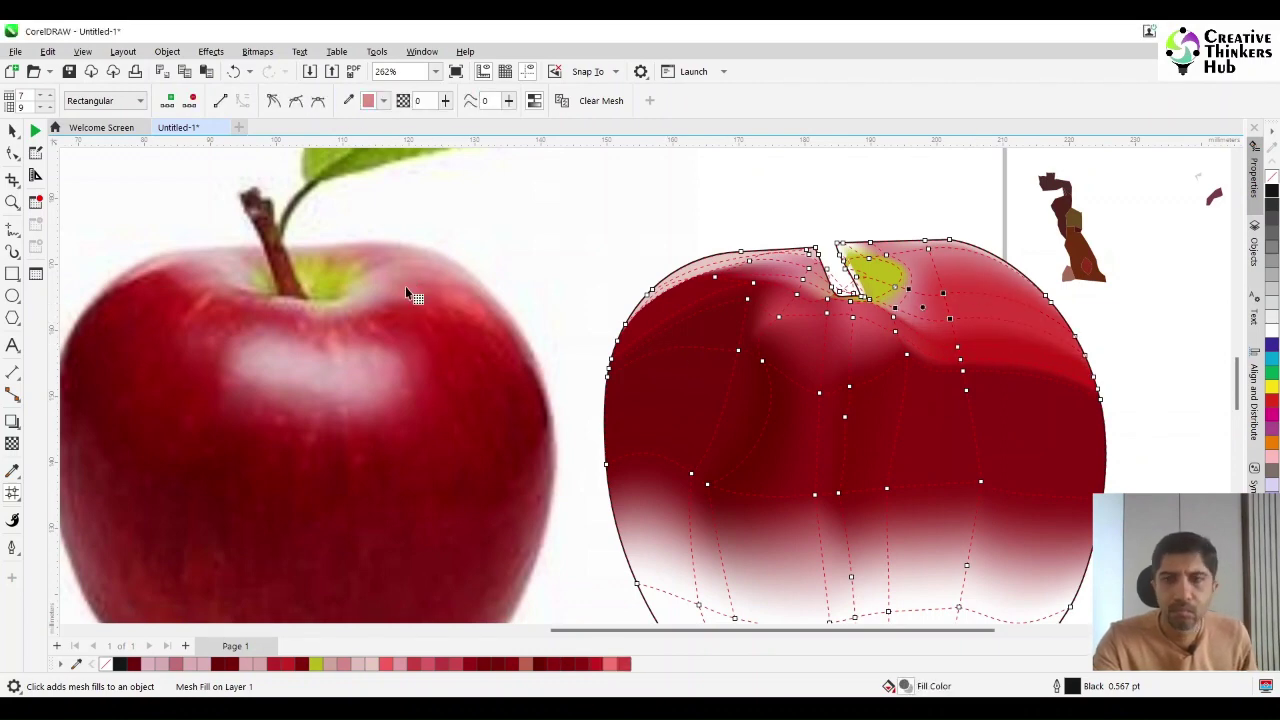
Move two mesh nodes of the right shoulder slightly up and to the right to smooth its color transition.
click(1000, 315)
drag(1240, 398, 1240, 400)
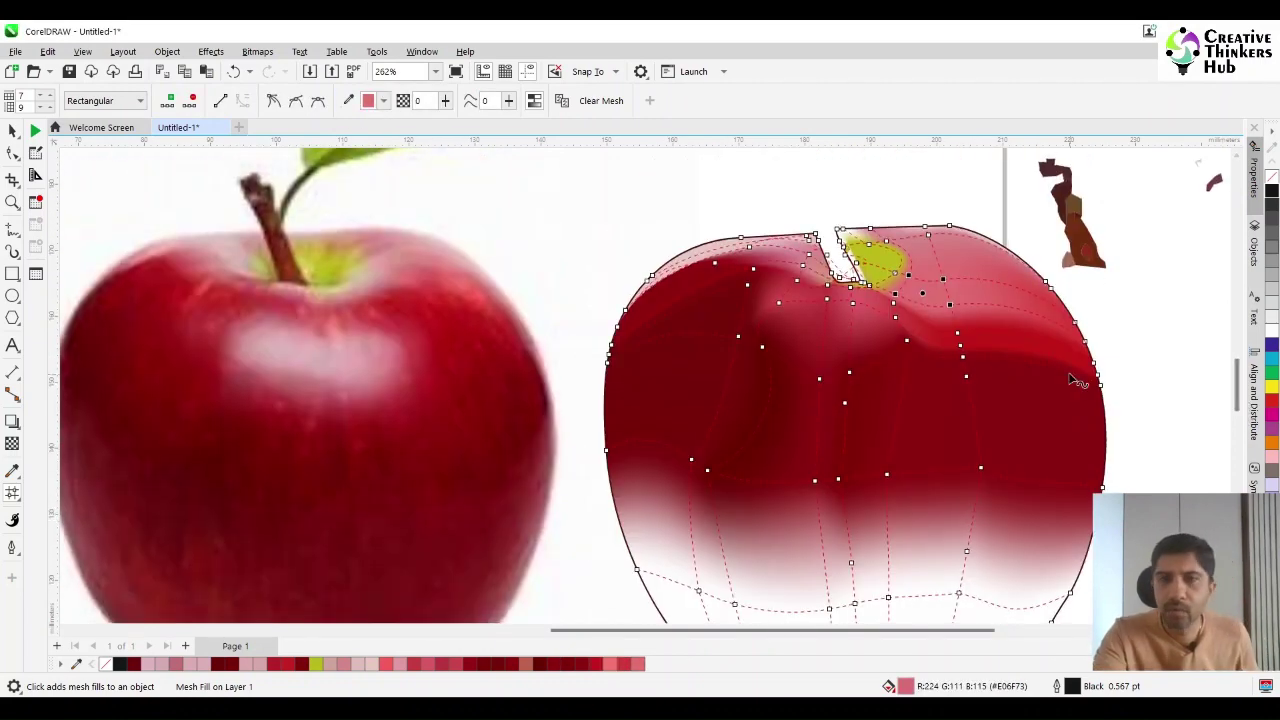
drag(943, 280, 949, 264)
drag(957, 333, 969, 322)
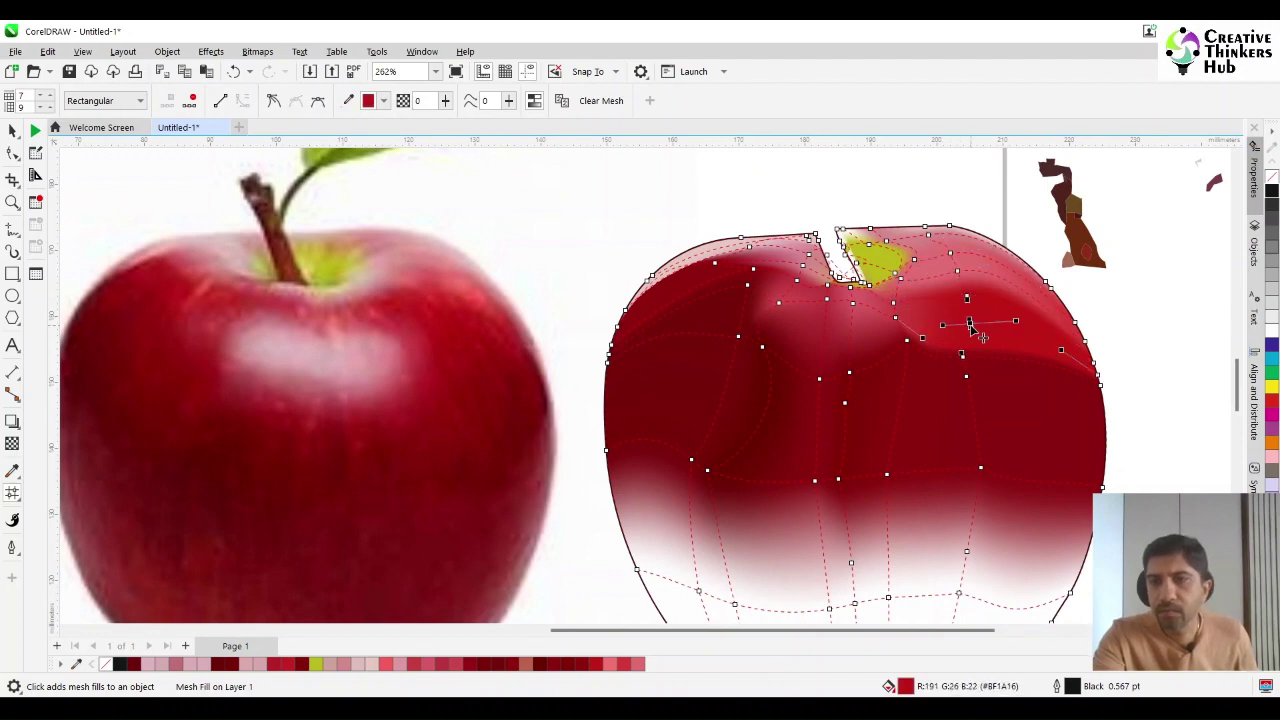
click(886, 349)
click(1272, 334)
key(ctrl+z)
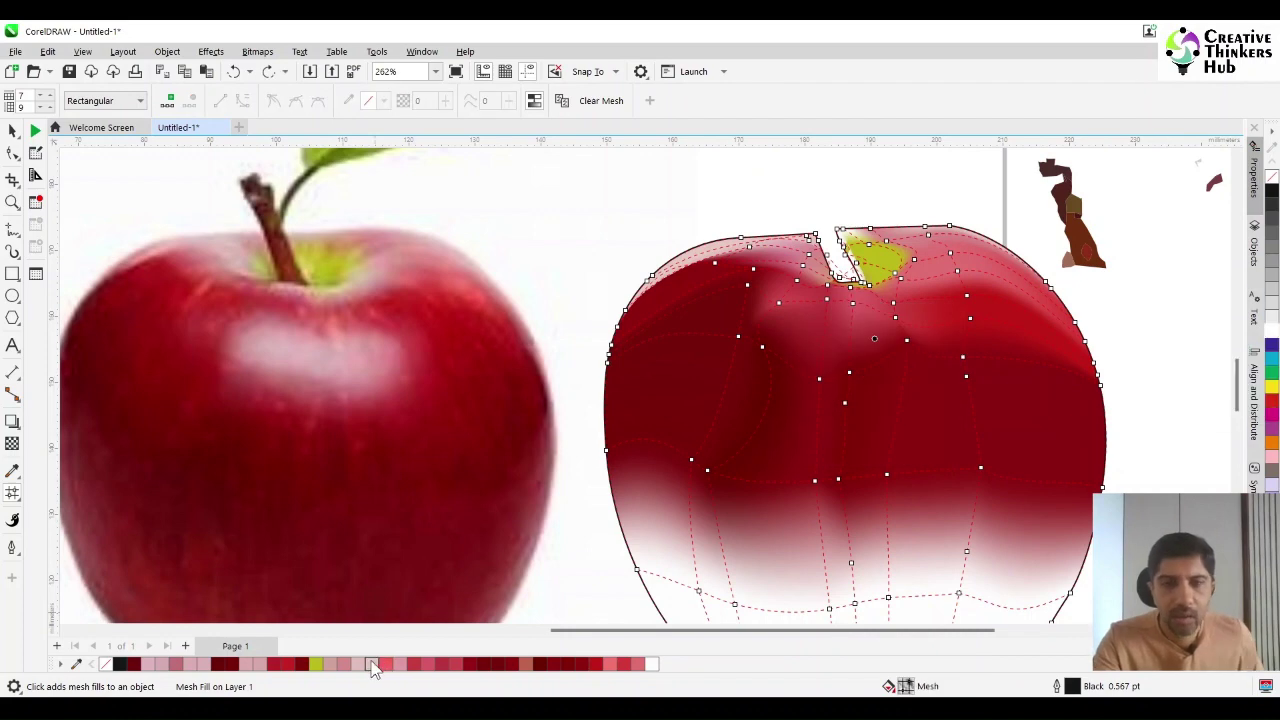
click(872, 337)
click(371, 664)
key(ctrl+z)
key(ctrl+z)
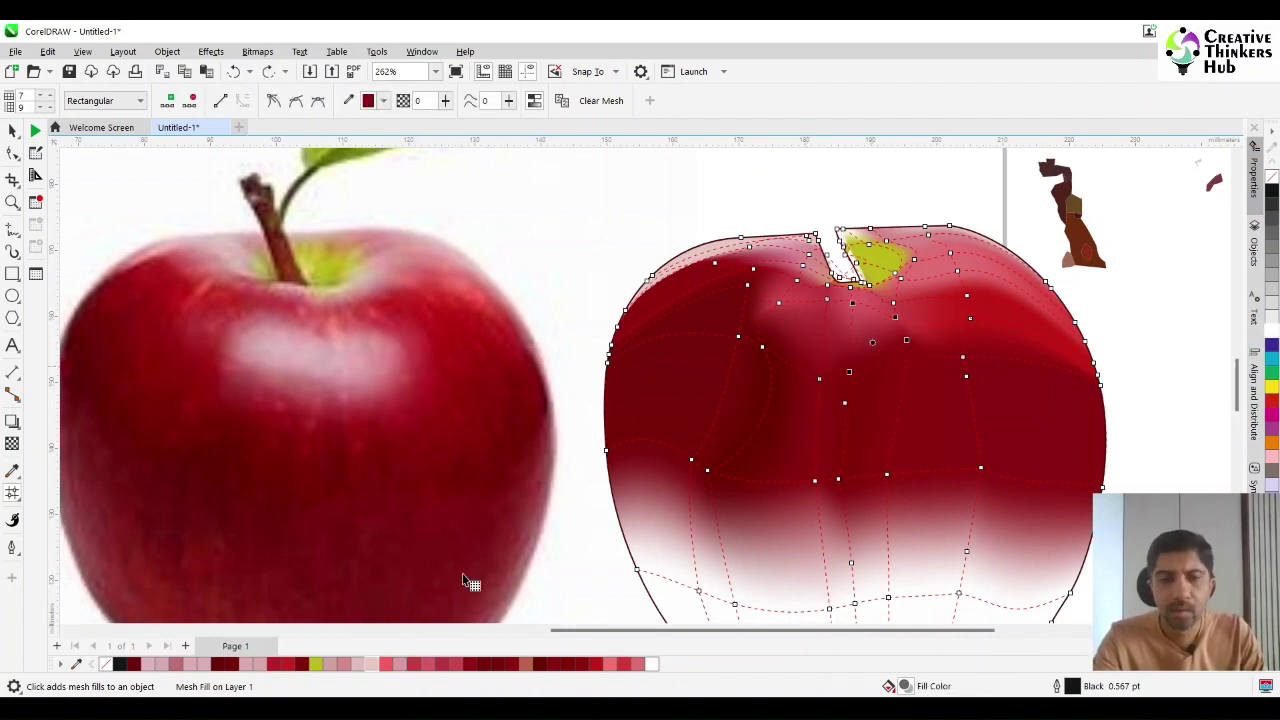
Color the mesh cells below the notch with pale pink as a highlight, and add a mesh row across the apple's middle.
click(398, 665)
click(842, 335)
click(398, 665)
click(794, 321)
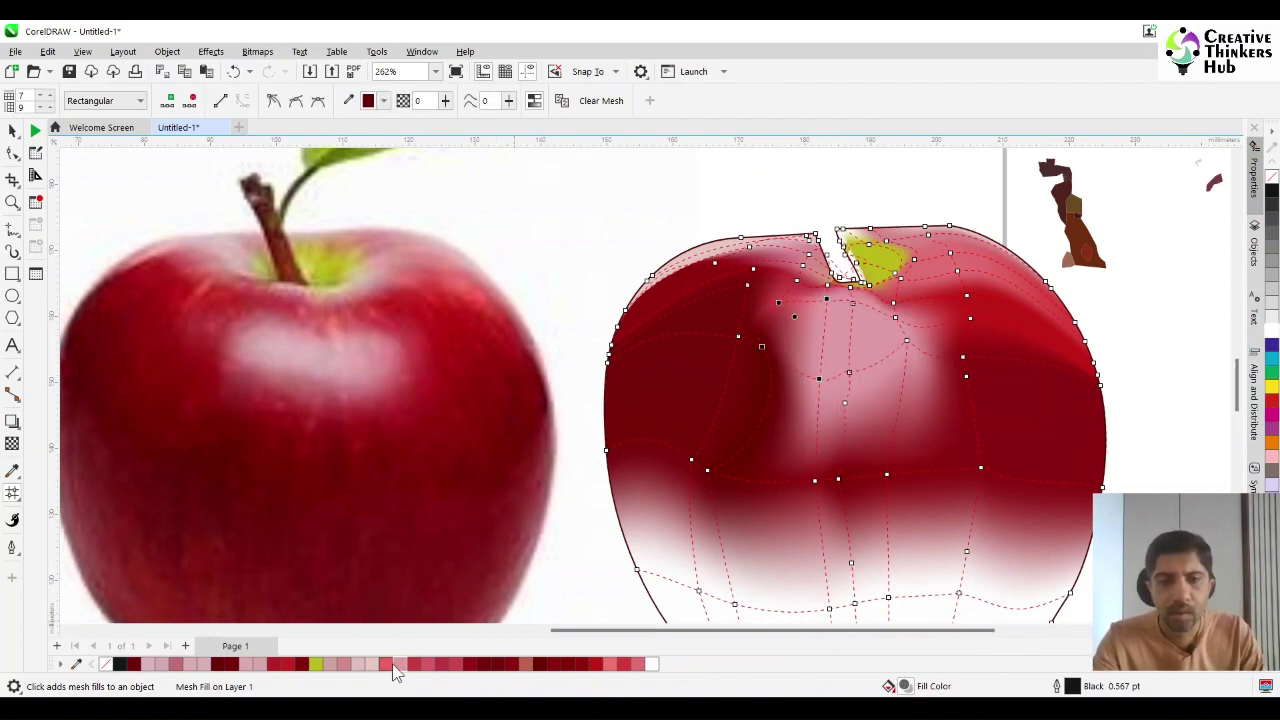
click(397, 666)
double_click(750, 408)
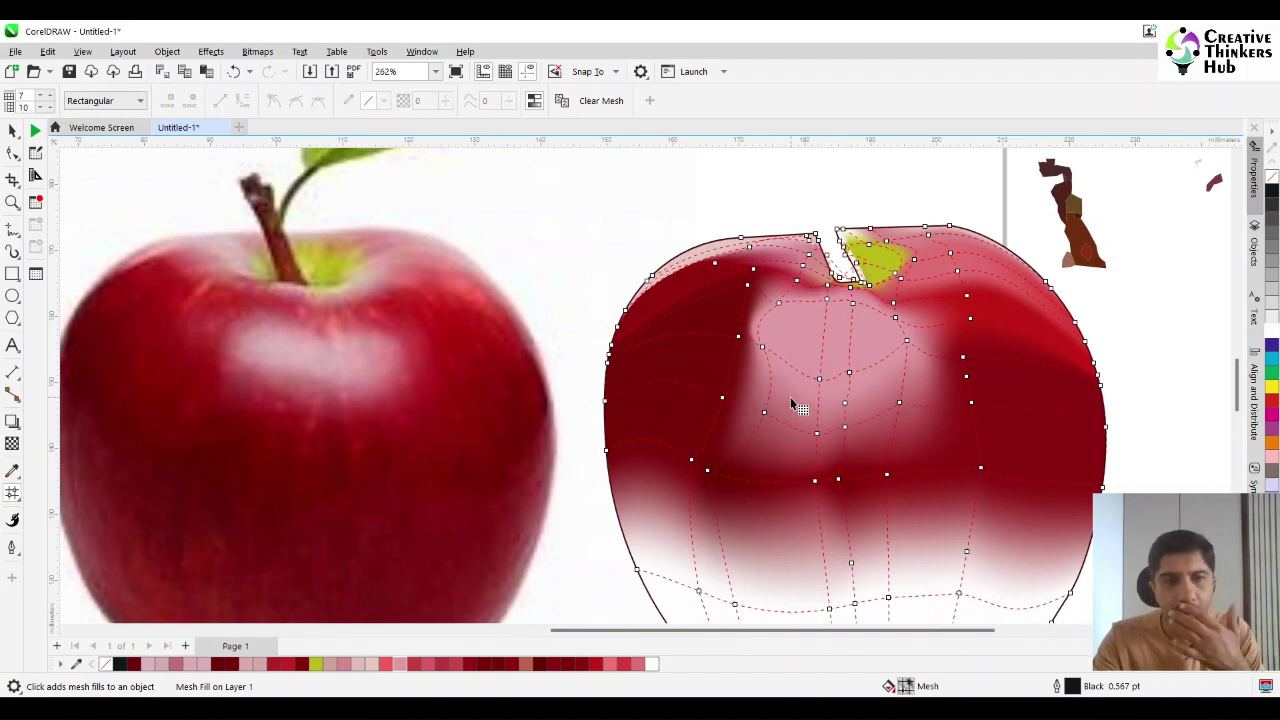
Move the mesh nodes along the pink highlight's lower edge upward and recolor the cells beneath them dark red.
drag(762, 347, 777, 341)
drag(819, 379, 823, 348)
mouse_move(849, 372)
mouse_down()
mouse_move(852, 343)
mouse_move(886, 331)
mouse_move(864, 355)
mouse_up()
click(874, 378)
click(553, 663)
click(568, 664)
click(831, 413)
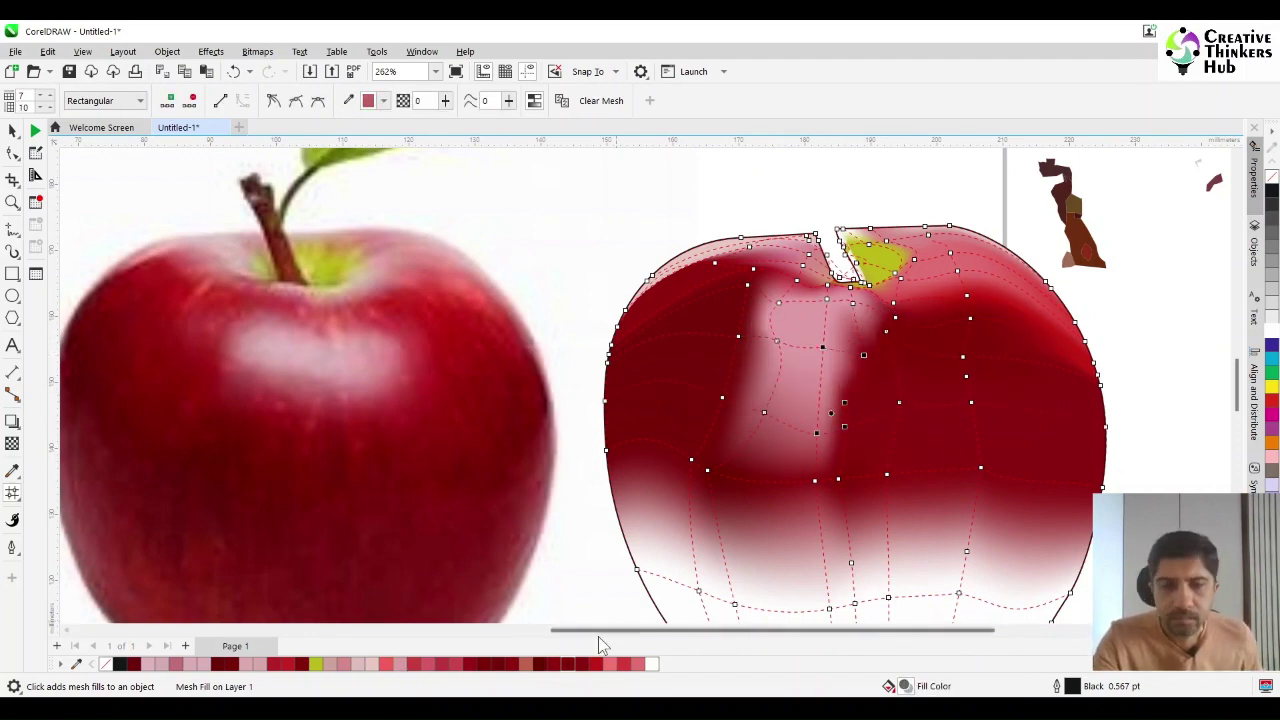
click(582, 663)
click(790, 385)
click(582, 663)
Reshape the lower and right edges of the pink highlight by moving its mesh nodes.
drag(777, 341, 771, 365)
click(887, 331)
drag(864, 355, 904, 295)
click(775, 282)
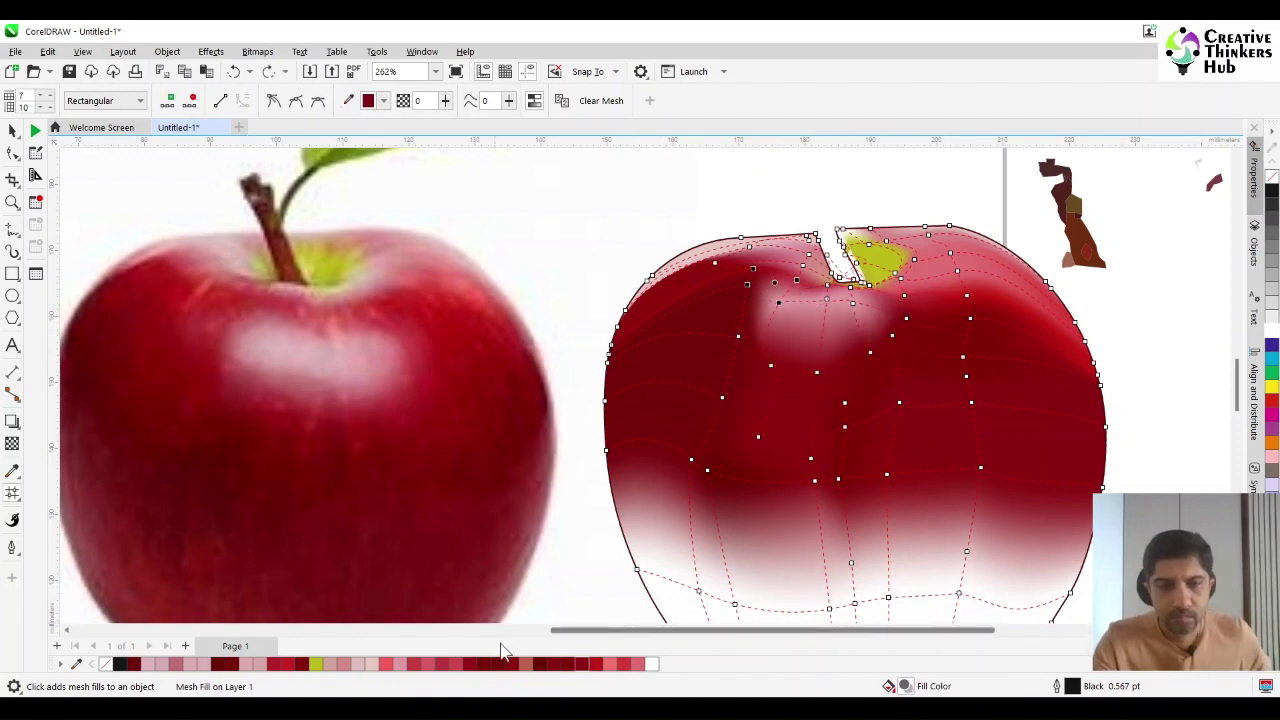
click(499, 663)
click(800, 324)
key(ctrl+z)
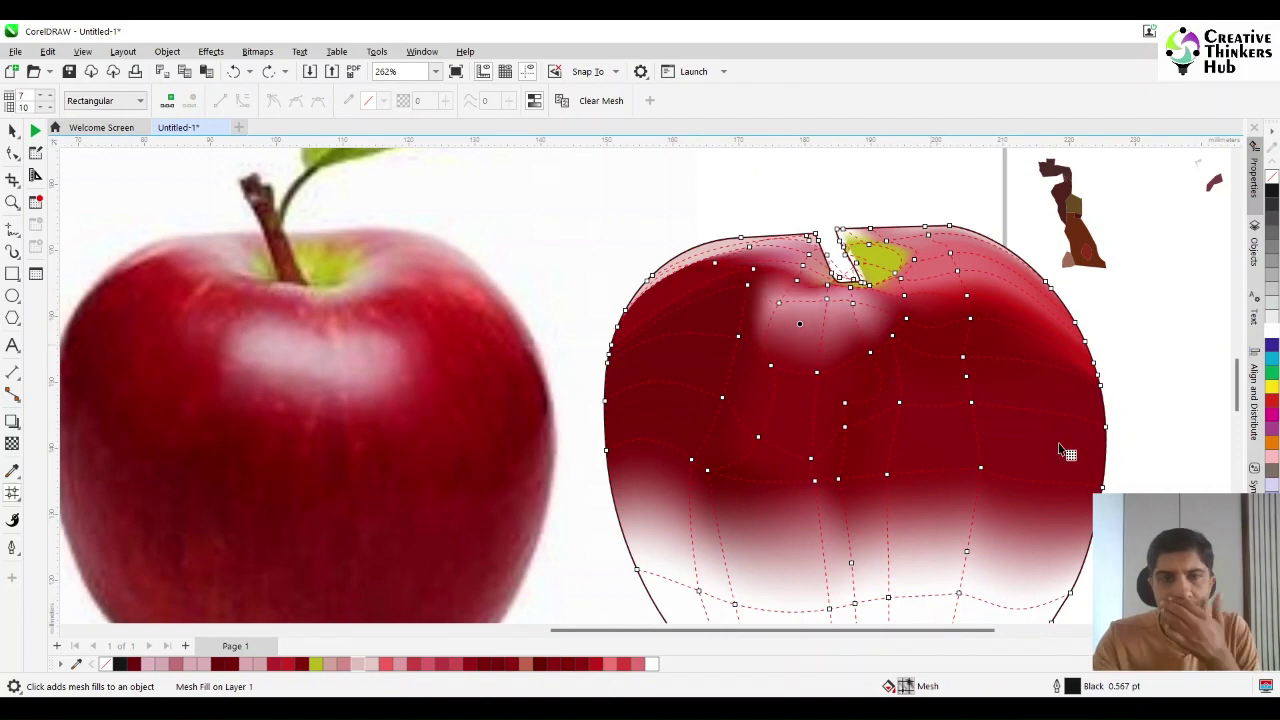
Color the white mesh cells across the apple's lower middle with dark red from the sampled colors.
scroll(1065, 452, down, 2)
click(909, 451)
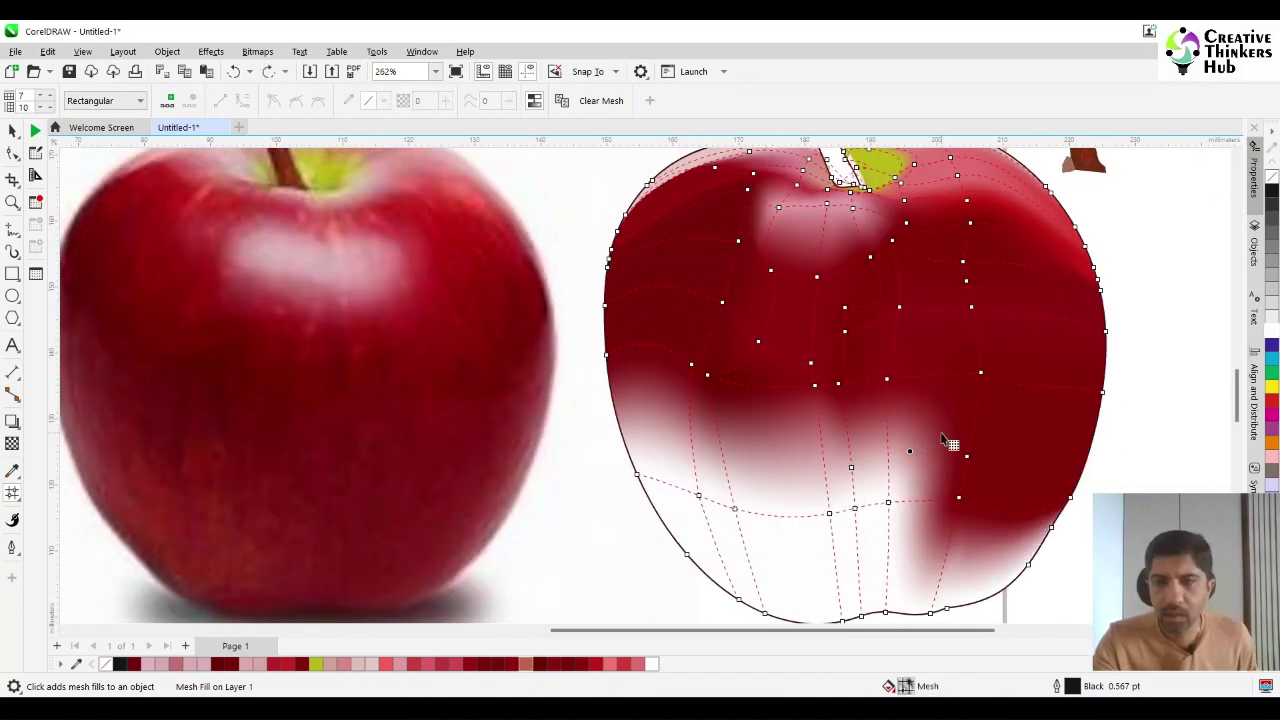
click(941, 434)
click(483, 663)
click(863, 451)
click(482, 663)
click(837, 471)
click(483, 663)
click(760, 457)
click(481, 663)
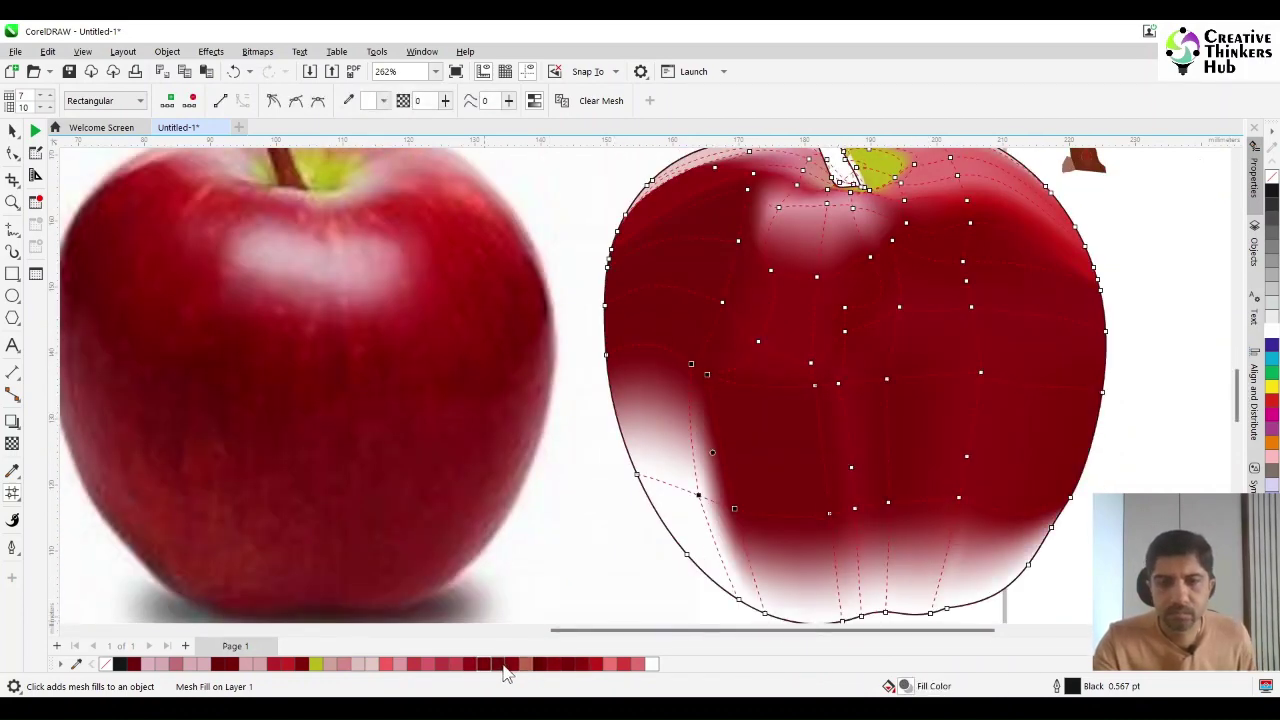
Color the remaining white mesh cells down the apple's lower left side with sampled dark reds, including #760D0A.
click(503, 665)
click(660, 431)
click(510, 665)
click(690, 532)
click(595, 665)
click(731, 537)
click(499, 664)
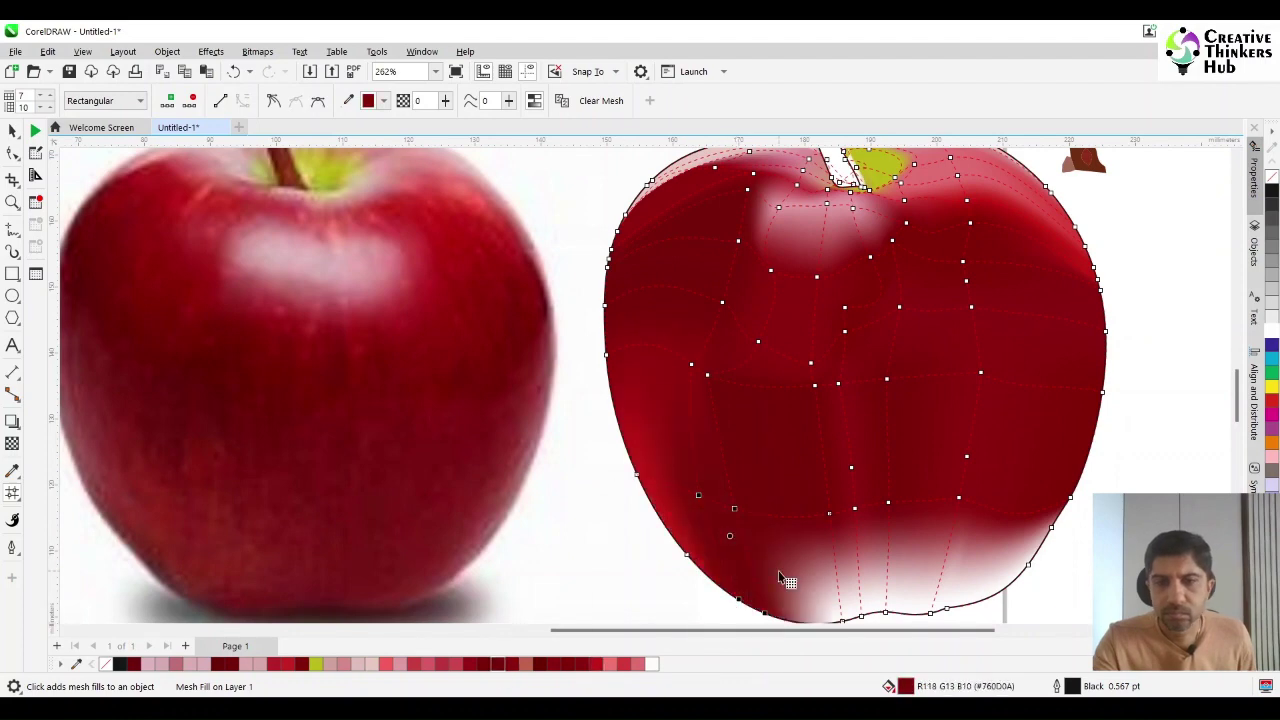
Add a mesh row just above the apple's bottom edge and move its nodes closer to the base.
scroll(782, 578, down, 3)
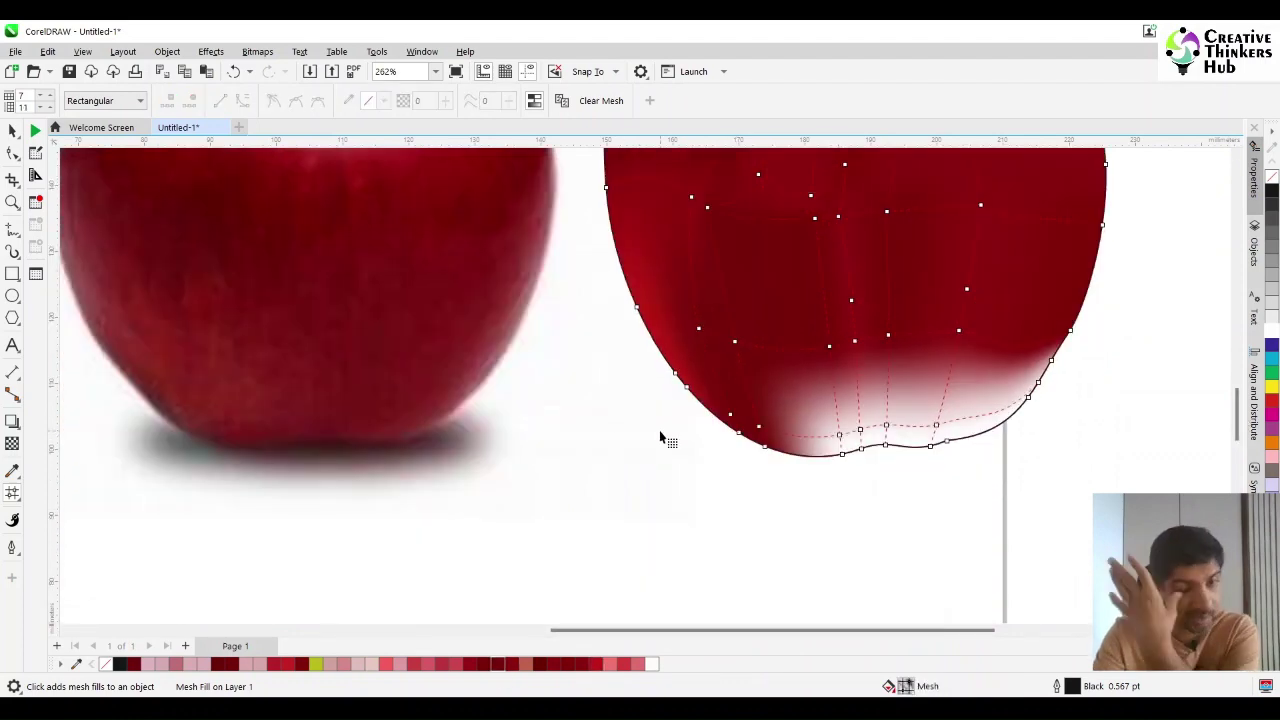
drag(839, 435, 838, 437)
drag(860, 429, 936, 429)
drag(886, 430, 887, 432)
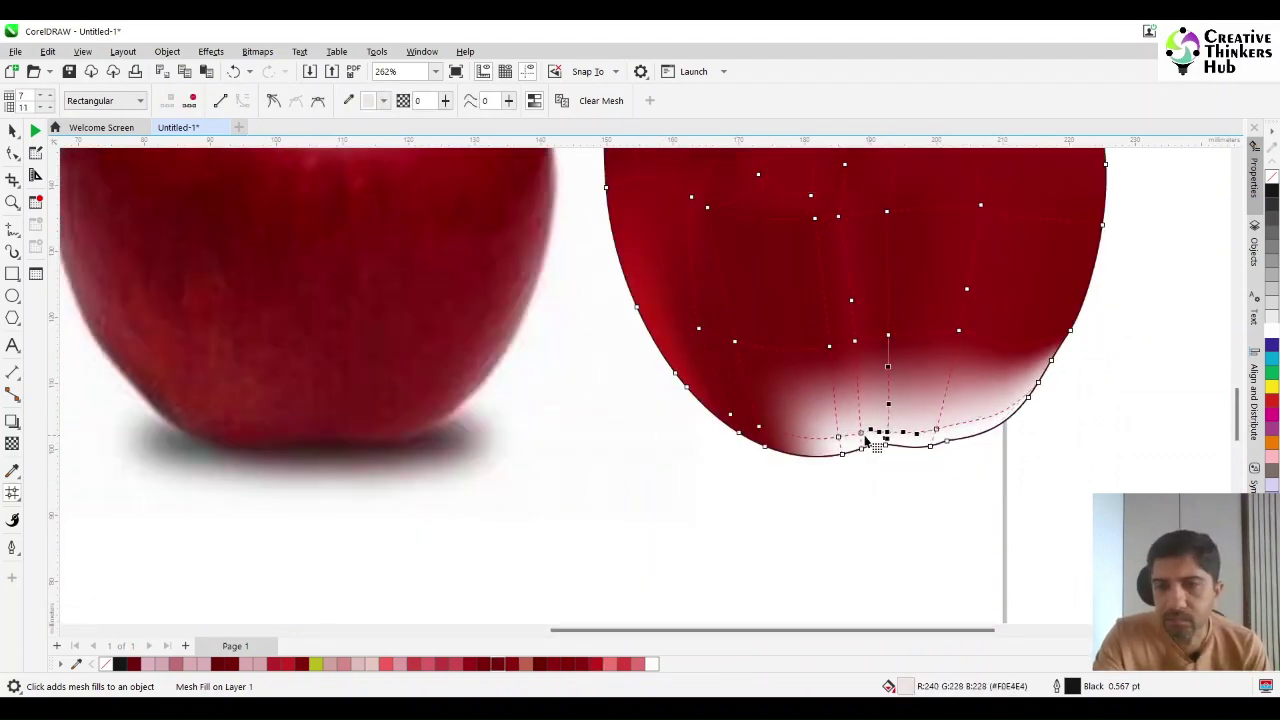
click(733, 424)
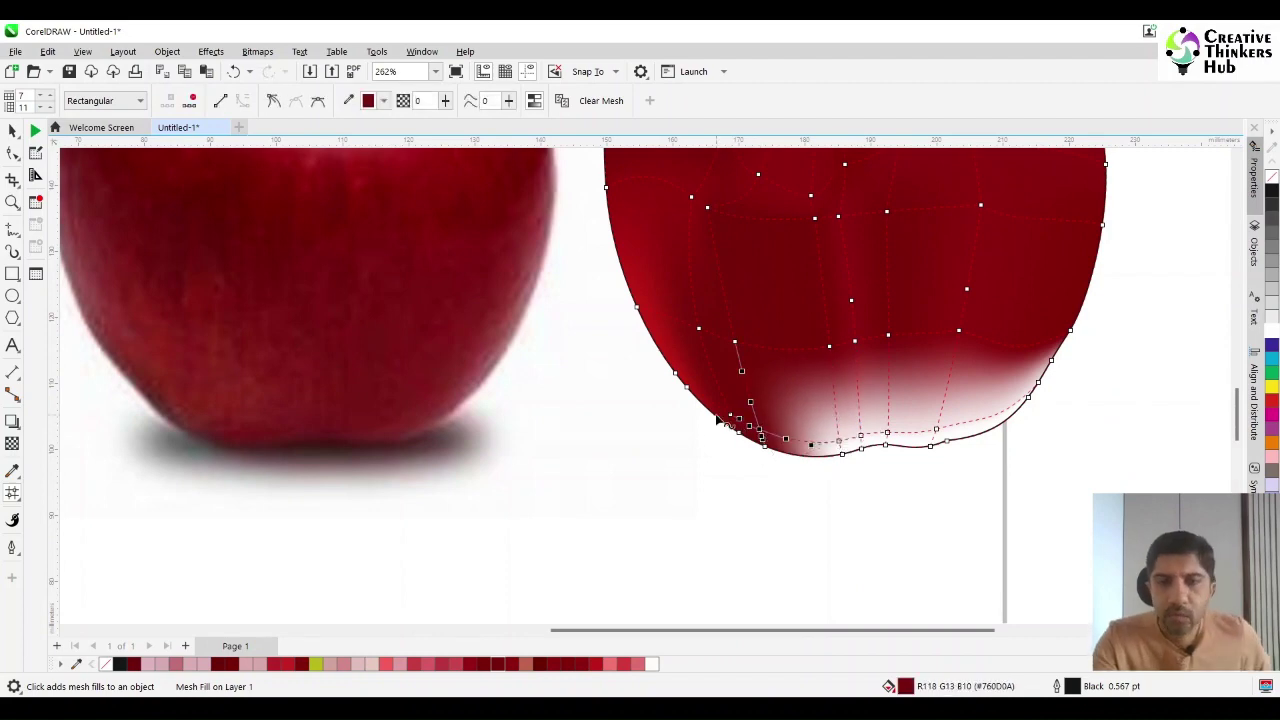
Sample the dark maroon at the photo apple's lower left edge and apply it to the mesh cells along the base.
click(348, 100)
click(168, 413)
click(839, 441)
click(666, 663)
click(849, 439)
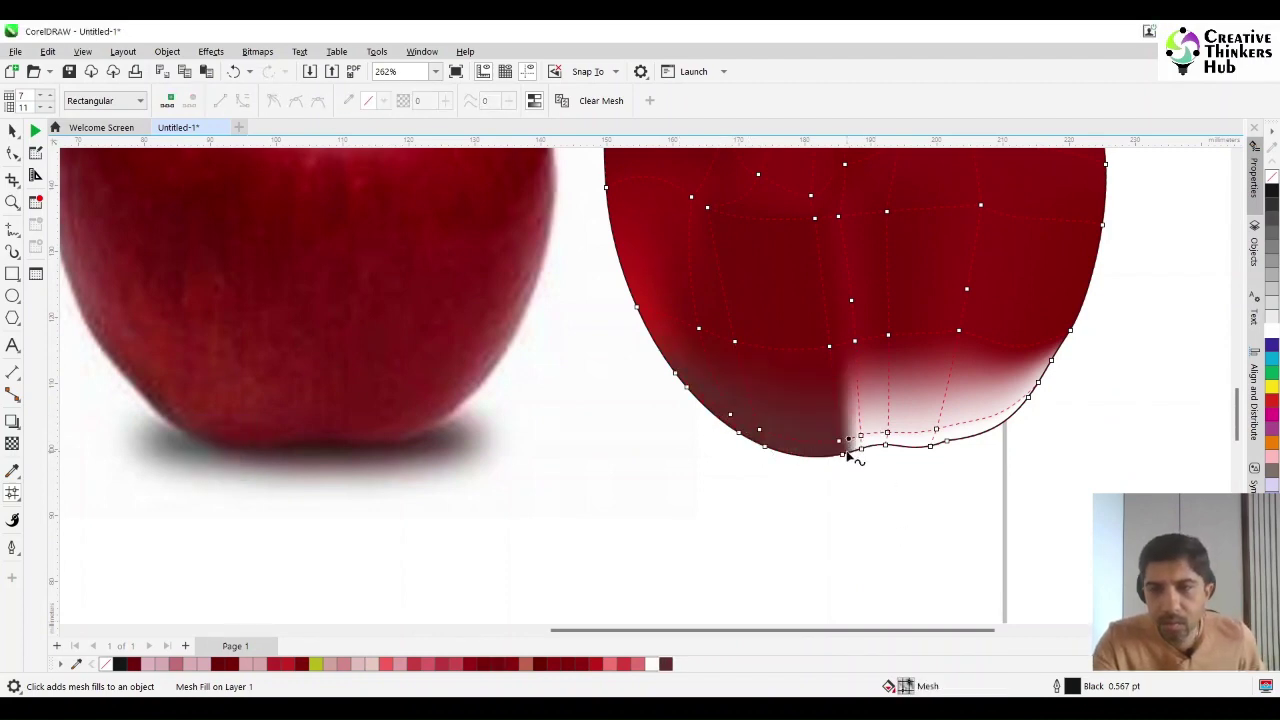
click(666, 663)
click(876, 441)
click(666, 663)
click(912, 440)
click(666, 663)
click(975, 427)
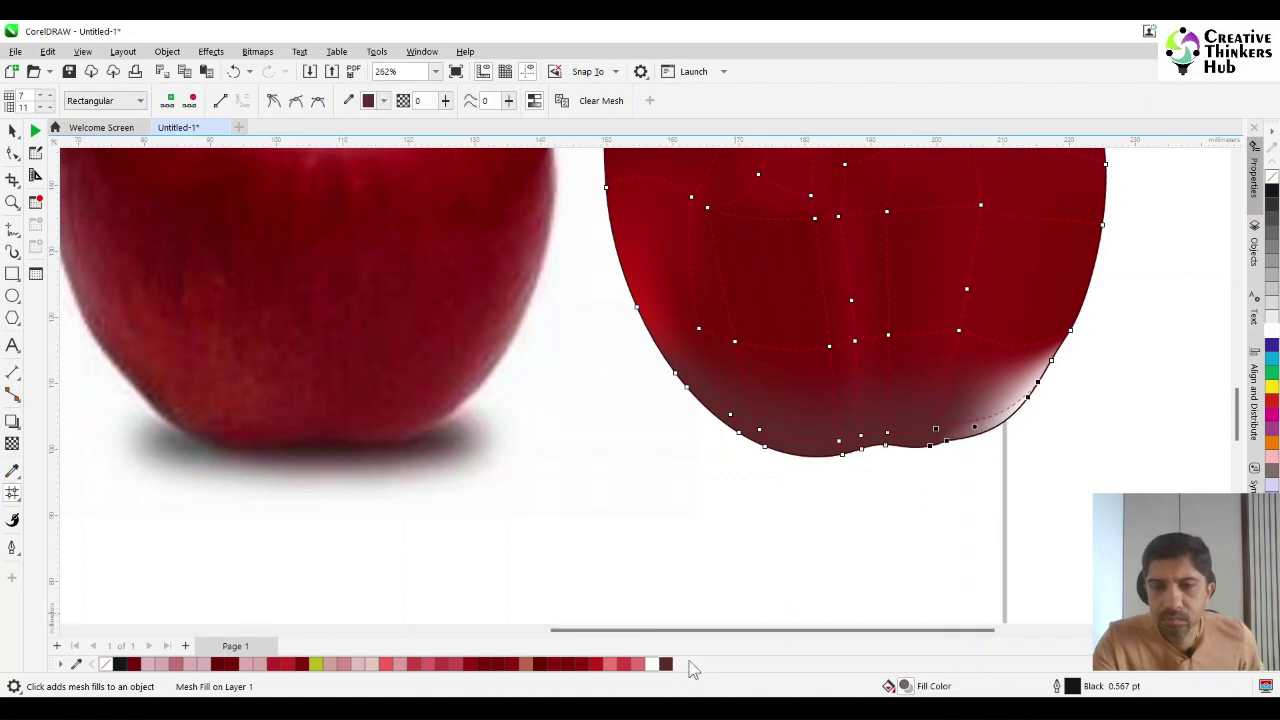
click(666, 663)
Color the mesh cells above the base strip with sampled dark red, undoing the bright red (#BF1A16) tried left of center.
click(994, 389)
click(581, 663)
click(868, 376)
click(581, 663)
click(787, 377)
click(595, 663)
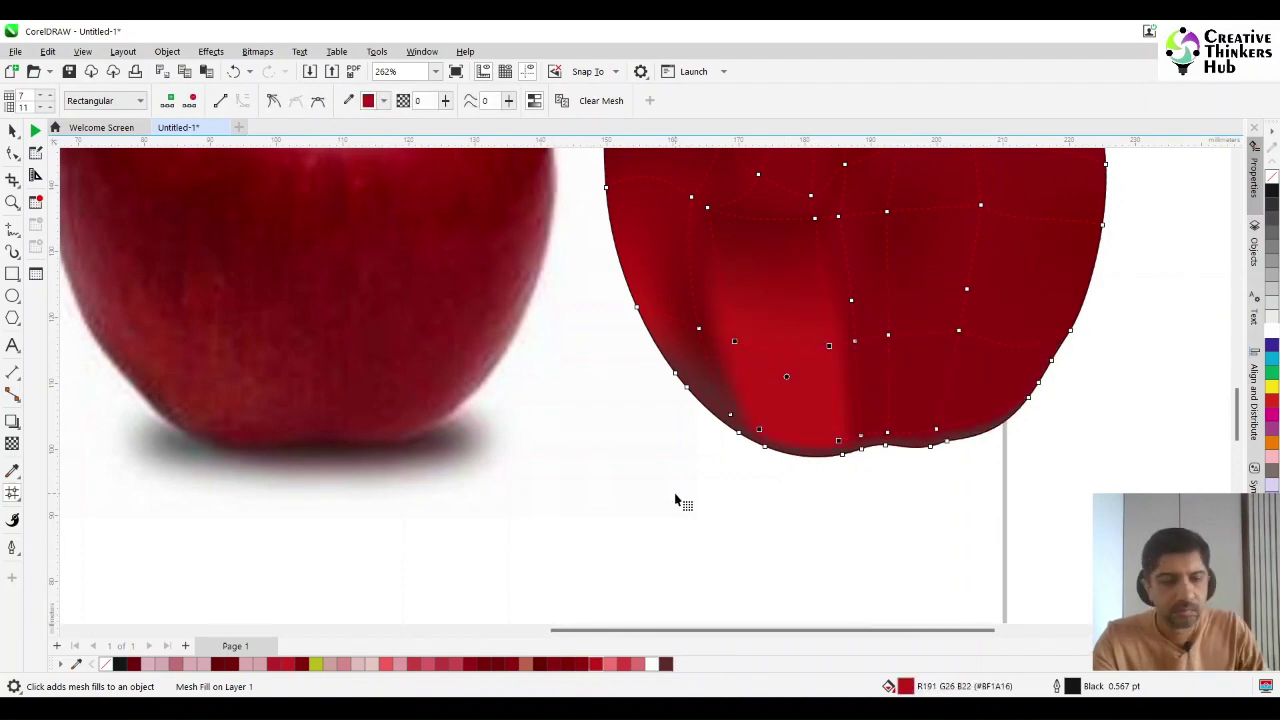
key(ctrl+z)
Move the mesh-filled apple slightly closer to the photo.
scroll(991, 488, down, 2)
click(12, 130)
click(377, 309)
click(830, 290)
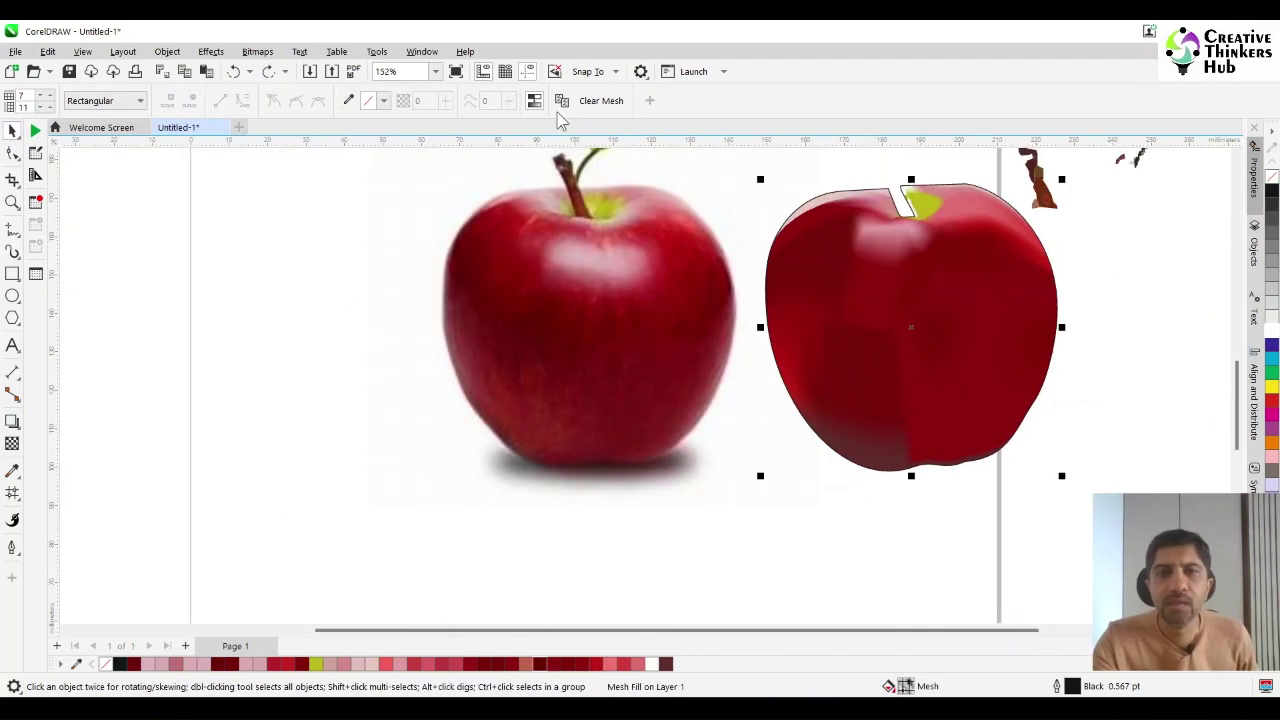
drag(1236, 405, 1236, 395)
drag(947, 395, 939, 395)
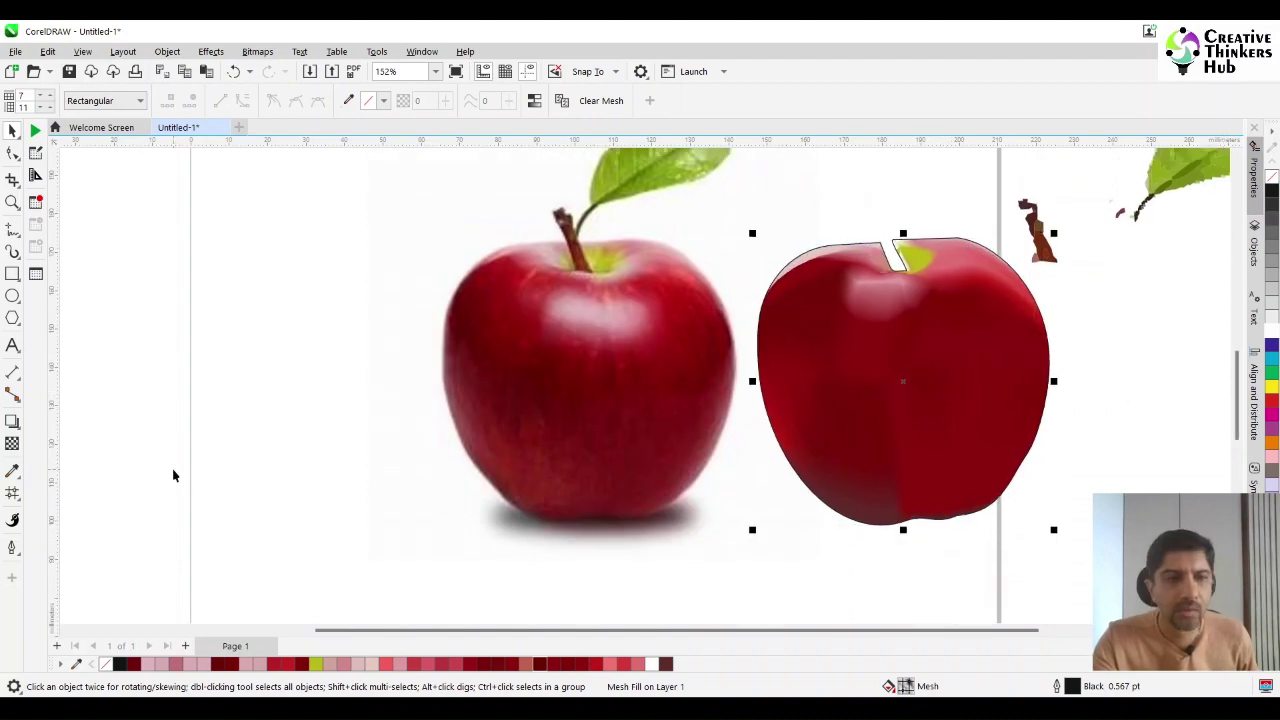
Recolor the pale strip on the left shoulder with red, and two mesh cells on the right shoulder with sampled pinkish reds.
click(12, 493)
key(z)
drag(748, 215, 1103, 443)
click(12, 130)
click(13, 494)
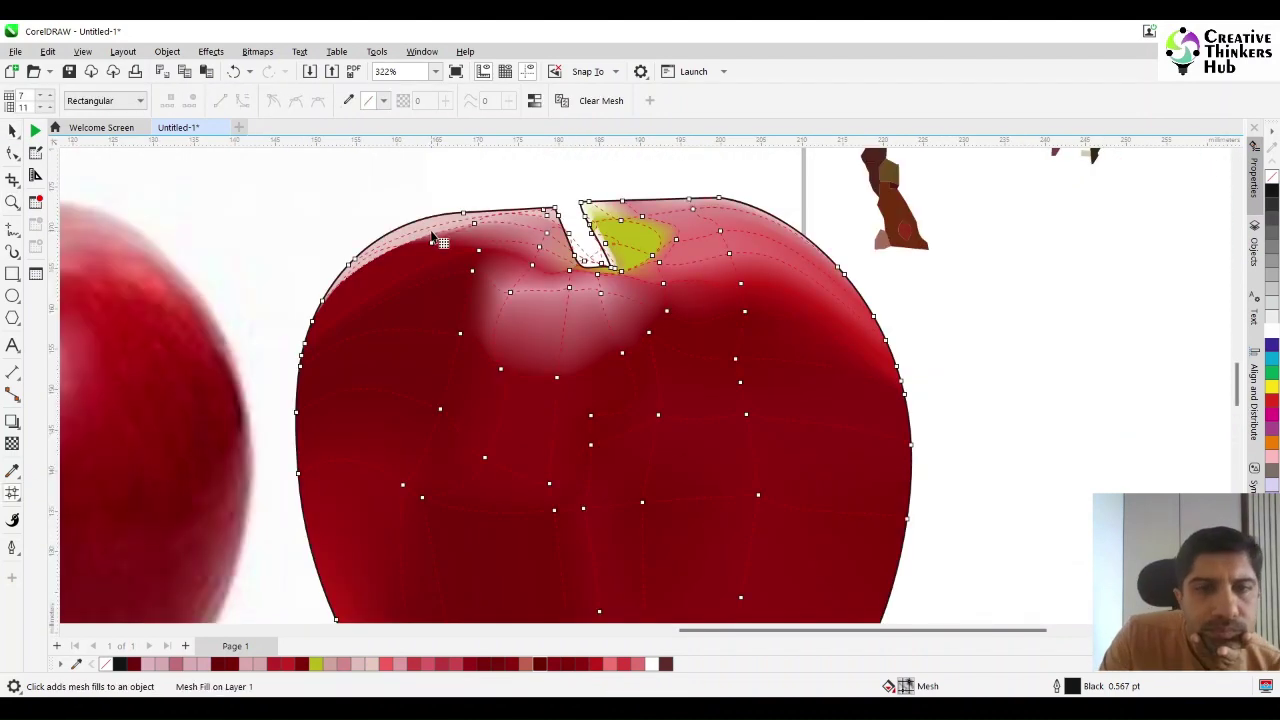
click(432, 241)
click(287, 664)
click(728, 253)
click(387, 664)
click(683, 219)
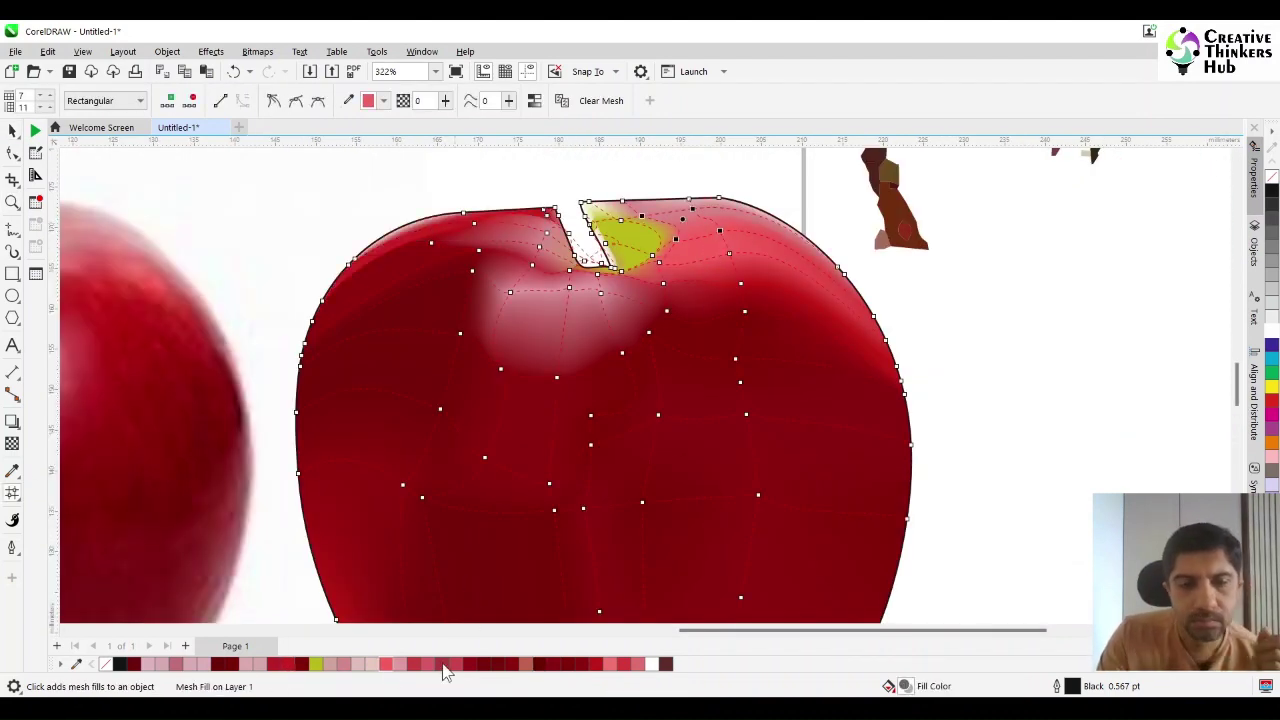
click(443, 665)
click(634, 313)
click(451, 665)
click(589, 325)
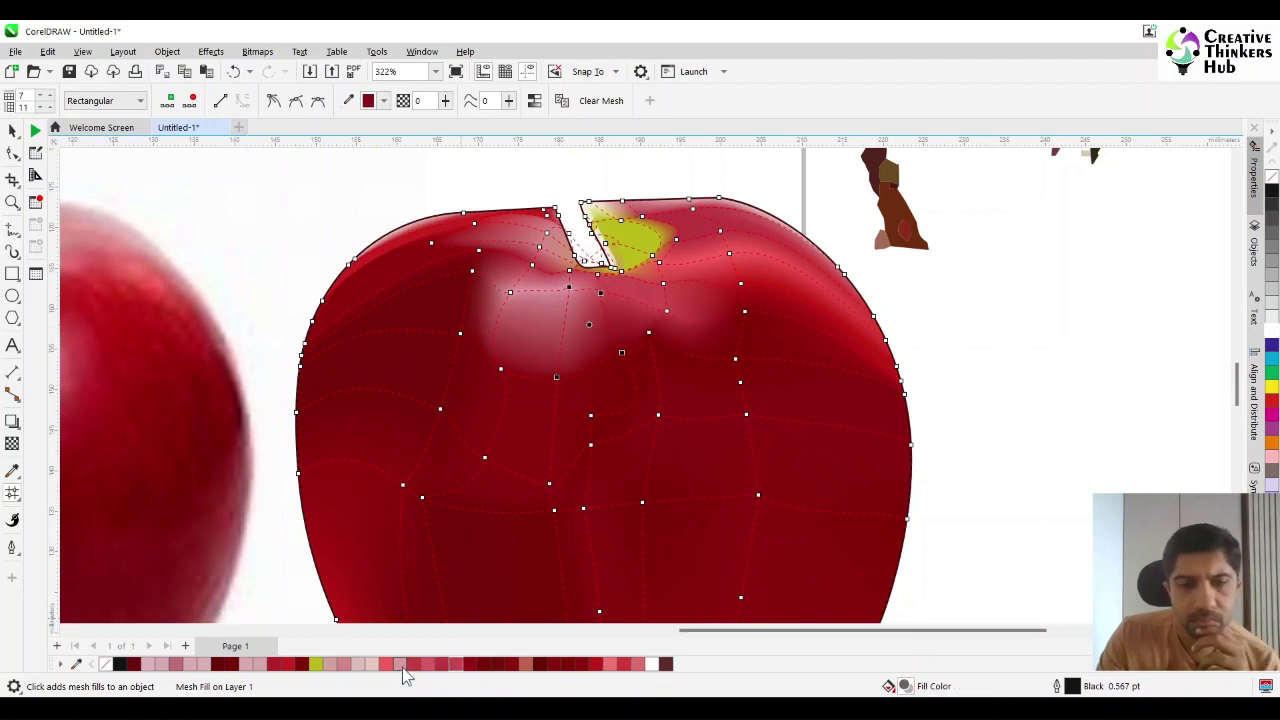
click(402, 665)
key(ctrl+z)
key(ctrl+z)
Move the mesh nodes around the pink highlight slightly outward to soften its edges.
mouse_move(649, 332)
mouse_down()
mouse_move(664, 349)
mouse_move(666, 338)
mouse_up()
drag(667, 311, 673, 303)
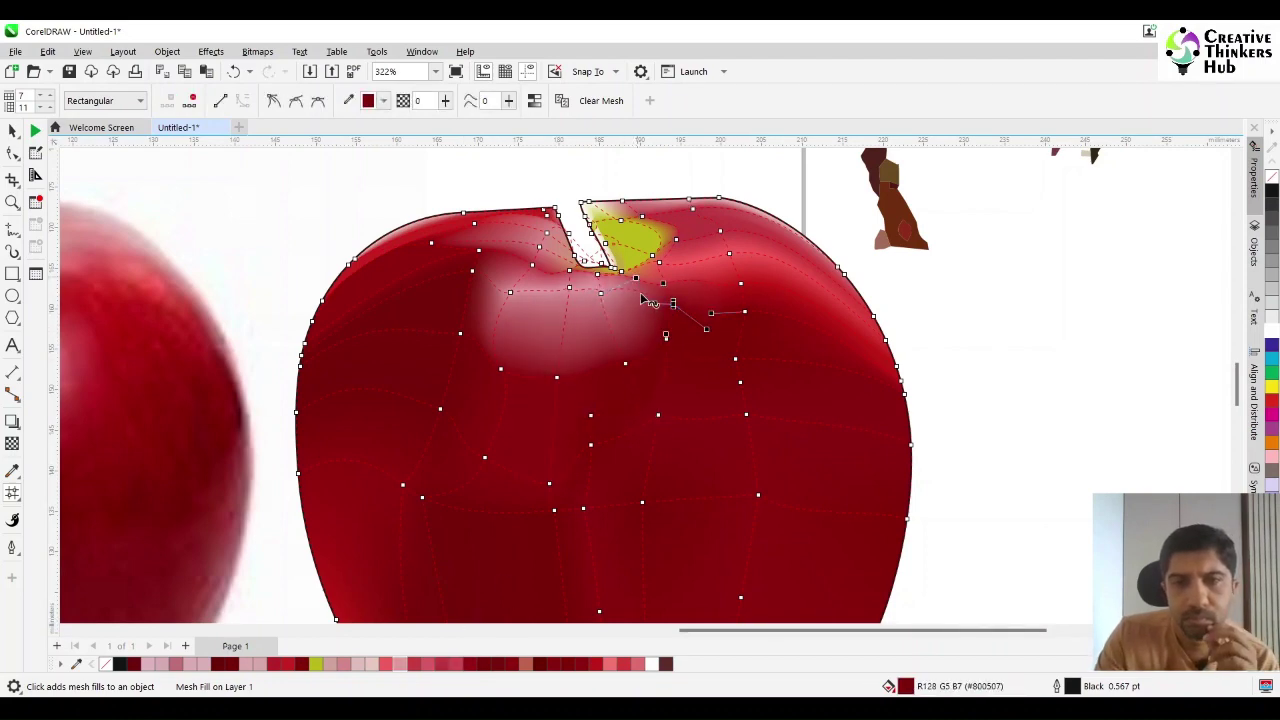
drag(511, 294, 505, 289)
drag(625, 364, 633, 373)
Remove the black outline from the mesh-filled apple.
key(F4)
click(12, 131)
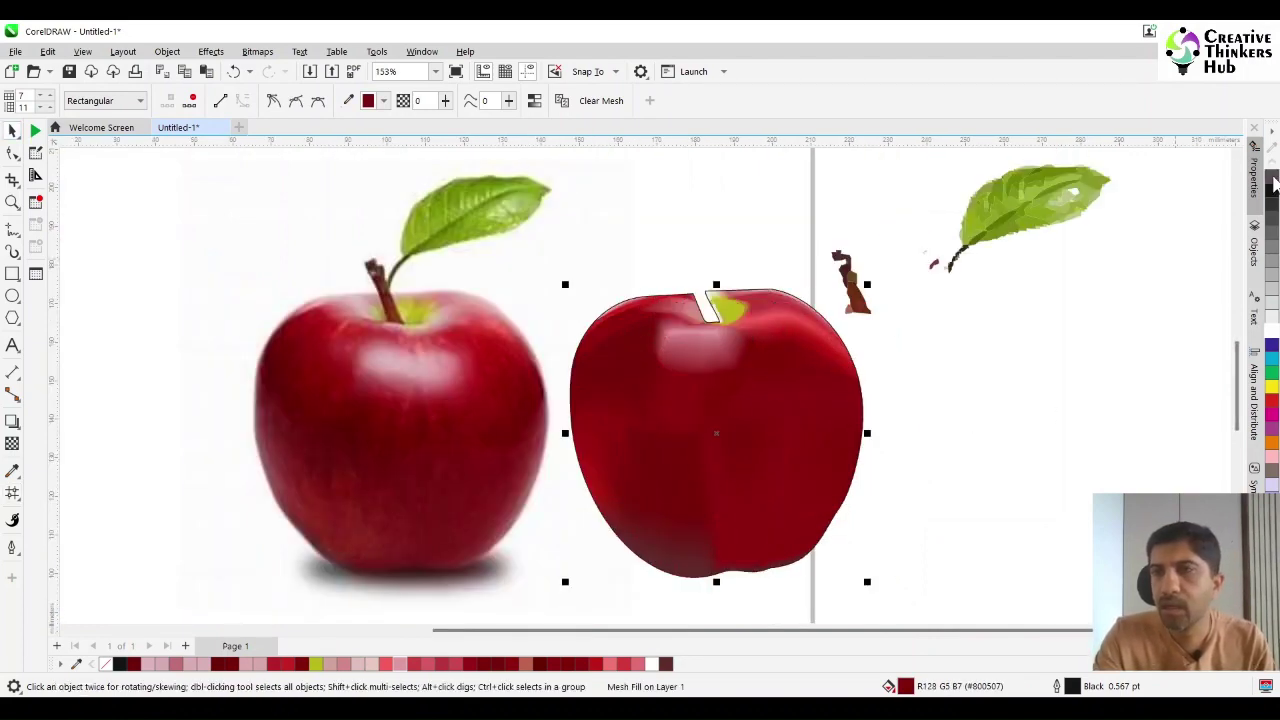
click(907, 407)
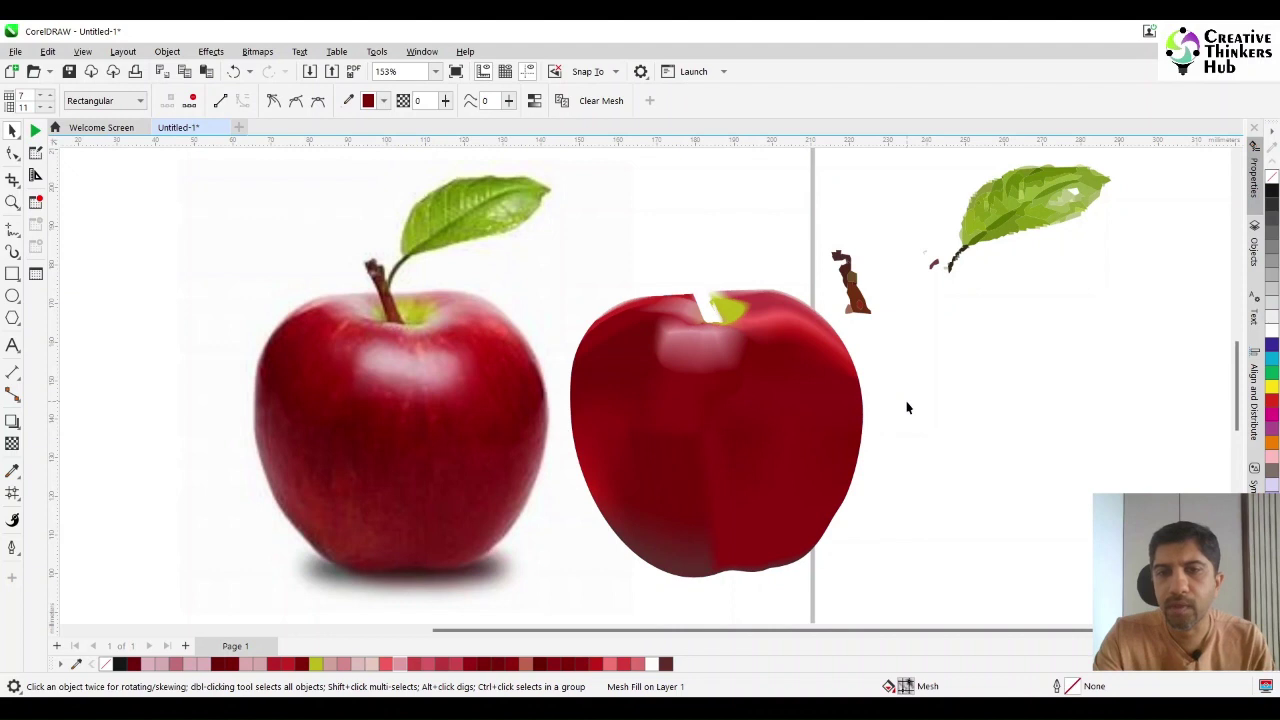
click(743, 419)
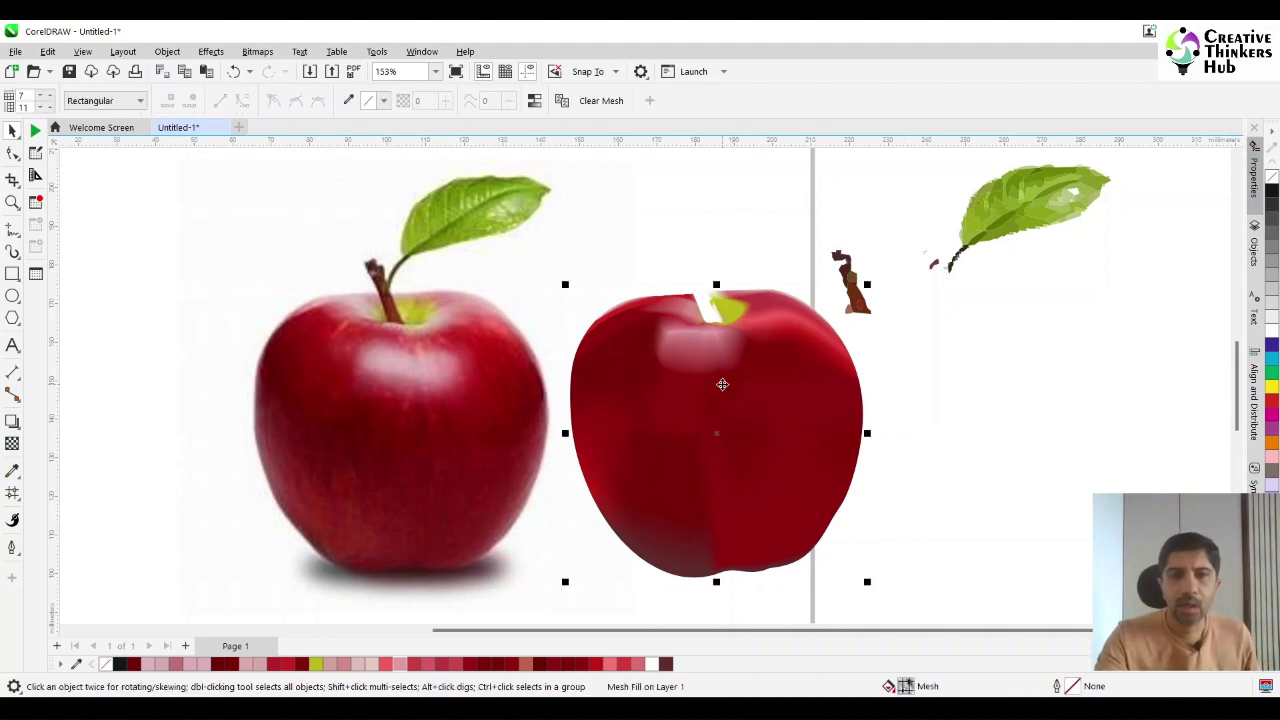
click(814, 234)
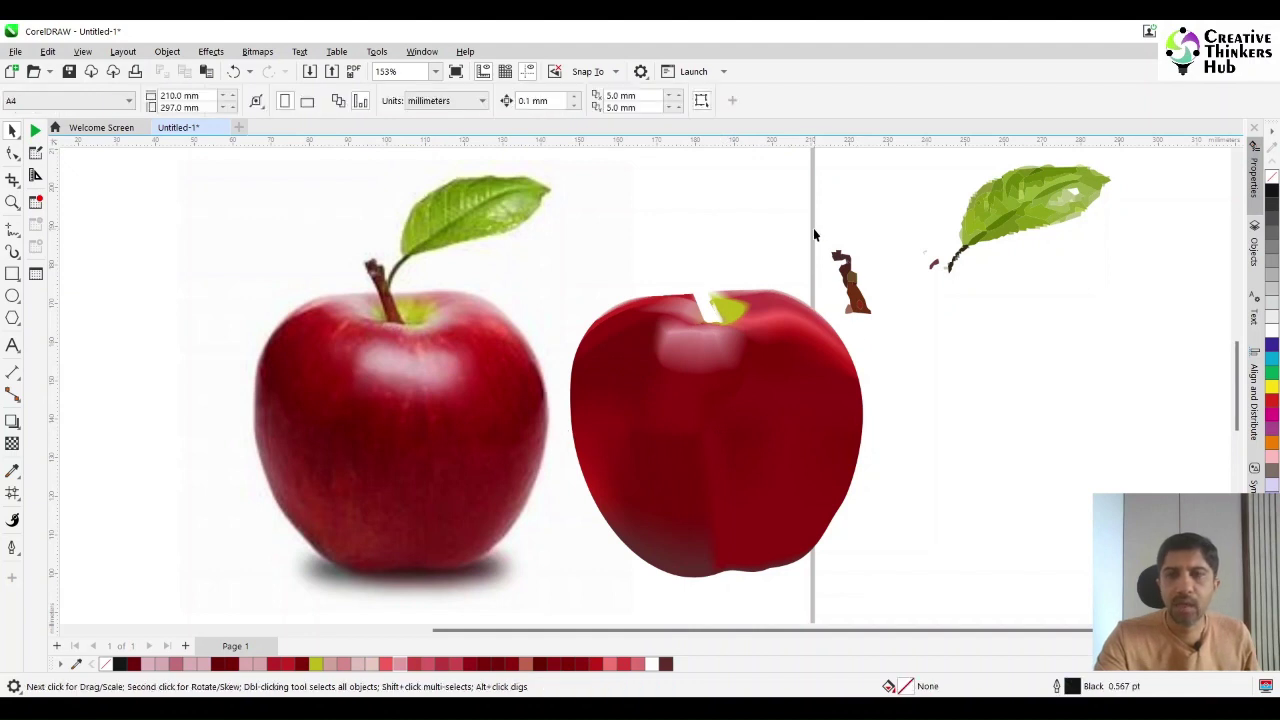
Delete the traced stem and the small stray fragments beside it, keeping the leaf.
drag(901, 346, 905, 337)
click(907, 334)
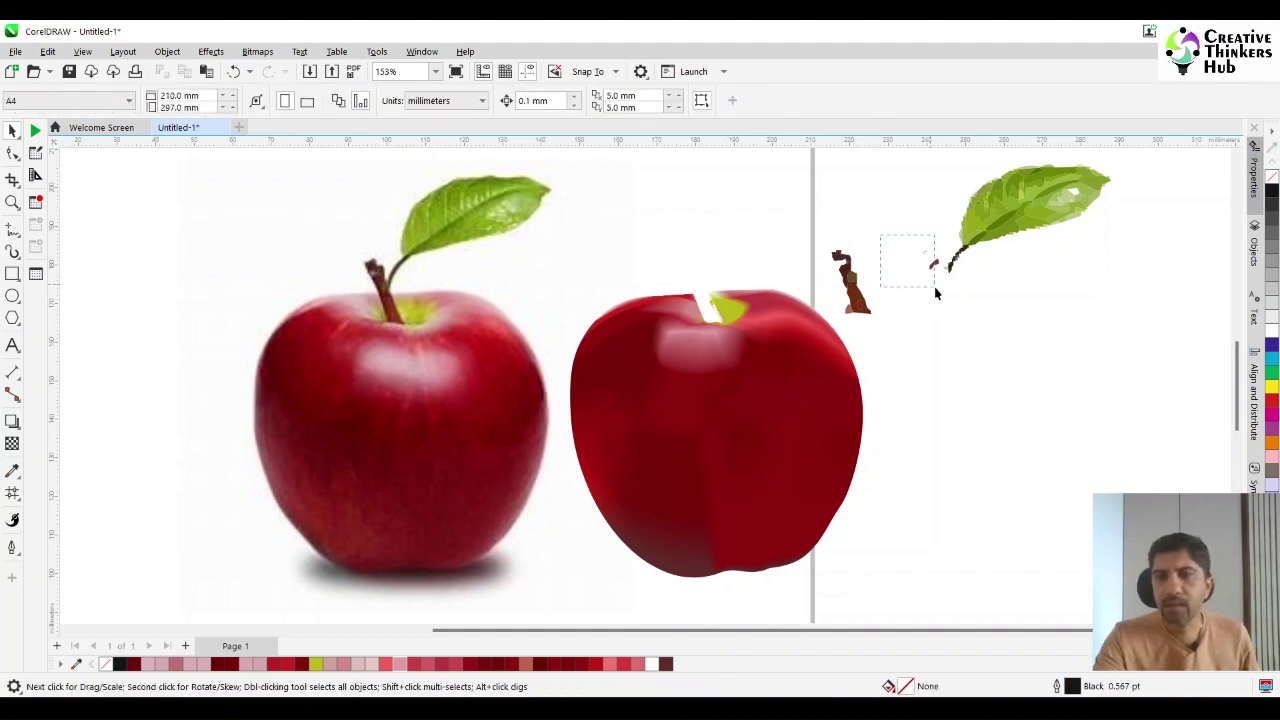
drag(936, 292, 937, 293)
drag(797, 224, 909, 340)
key(Delete)
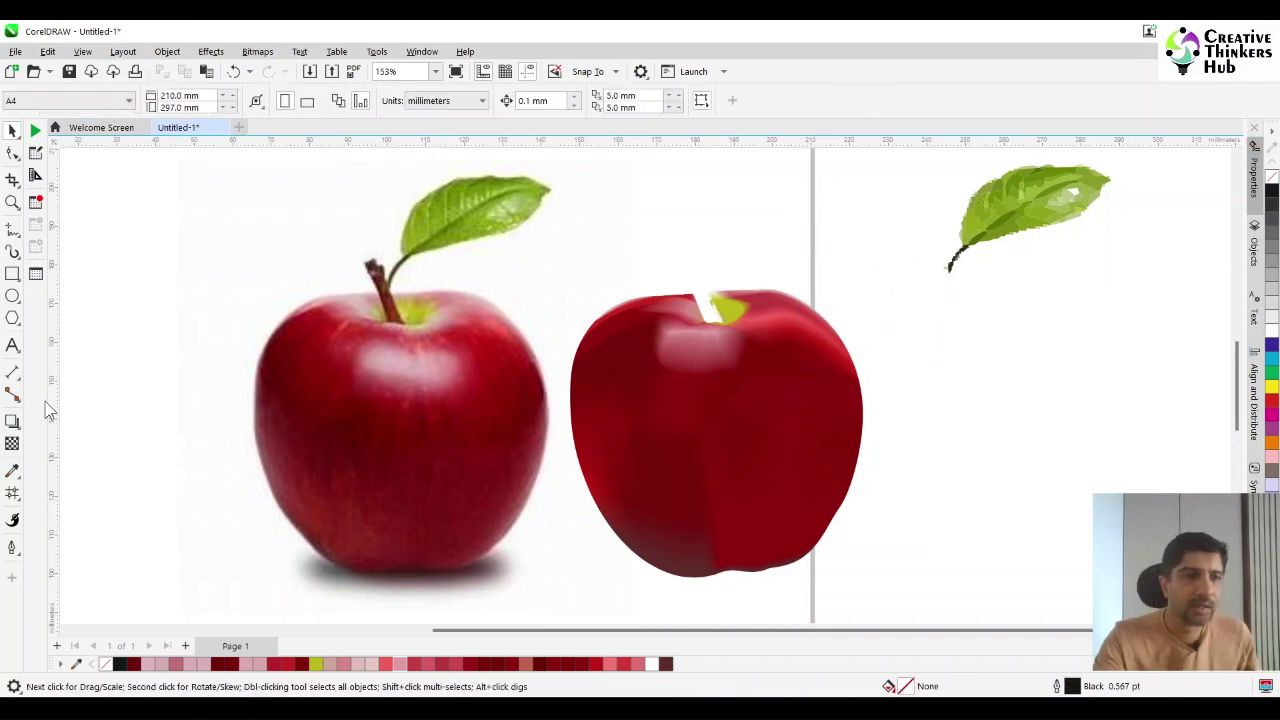
Draw a curved black stem through the apple's notch using the Artistic Media tool with a round-ended preset stroke.
click(13, 253)
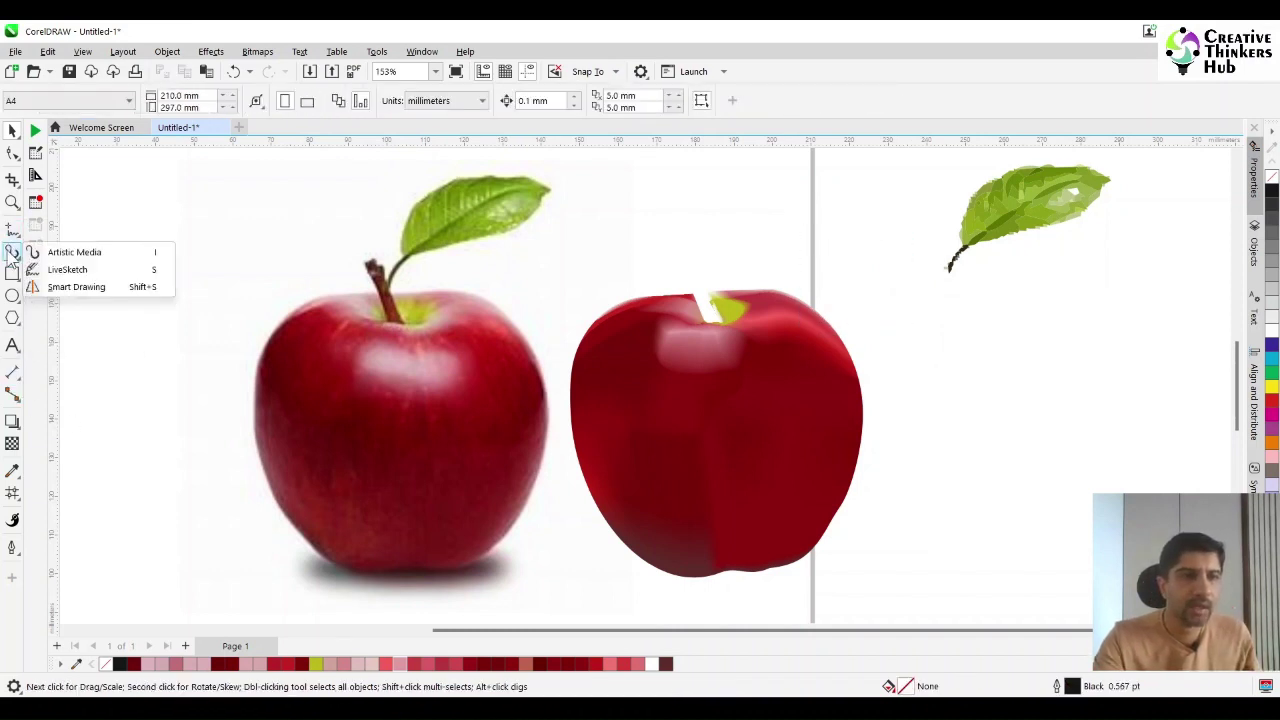
click(80, 252)
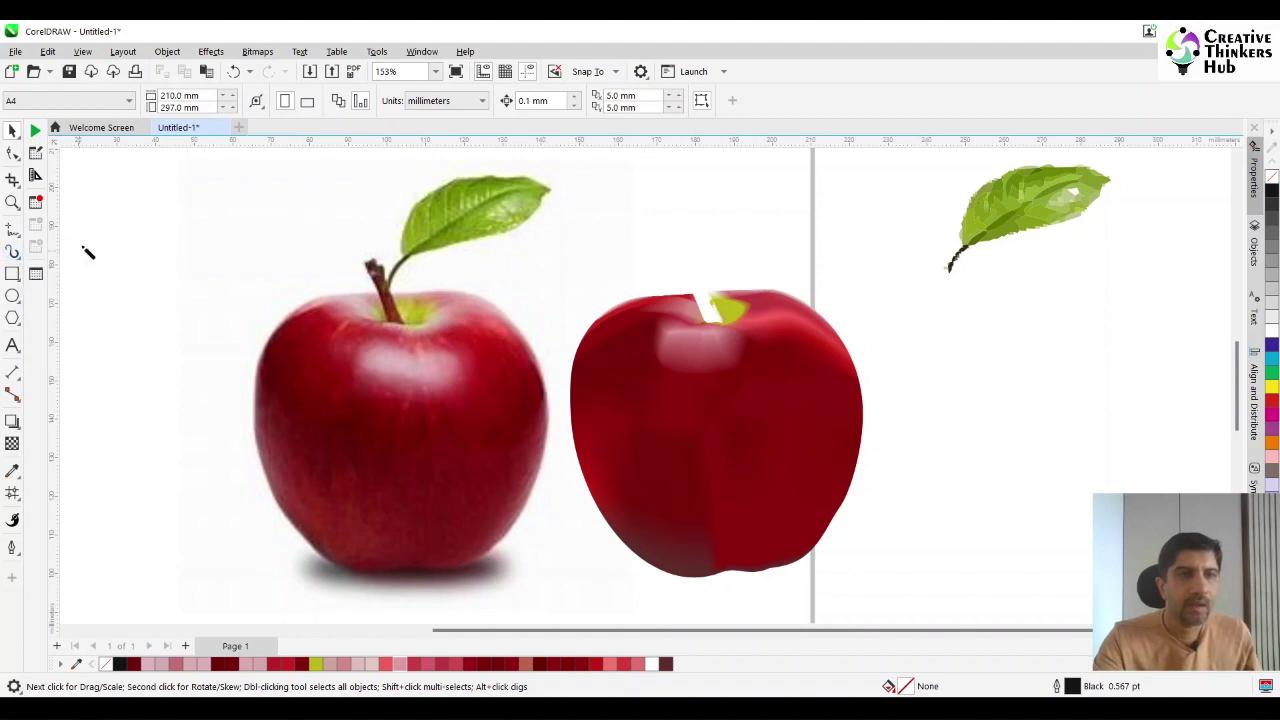
click(211, 102)
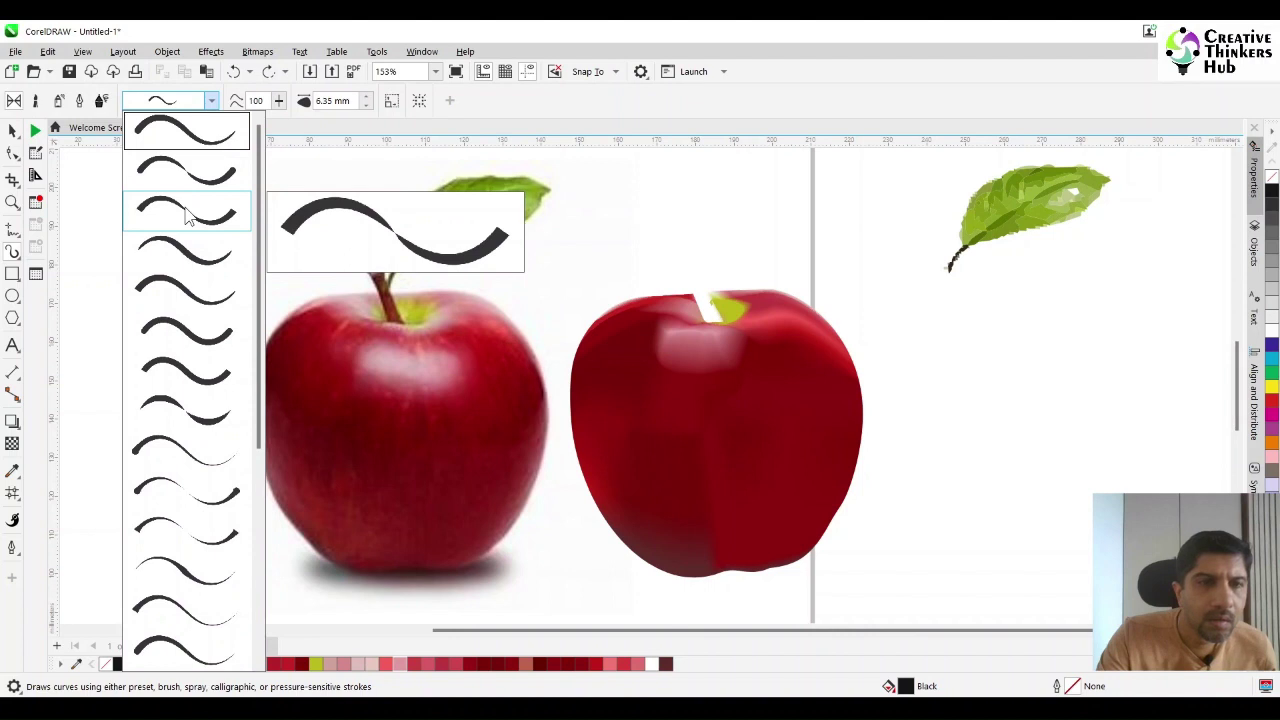
click(178, 331)
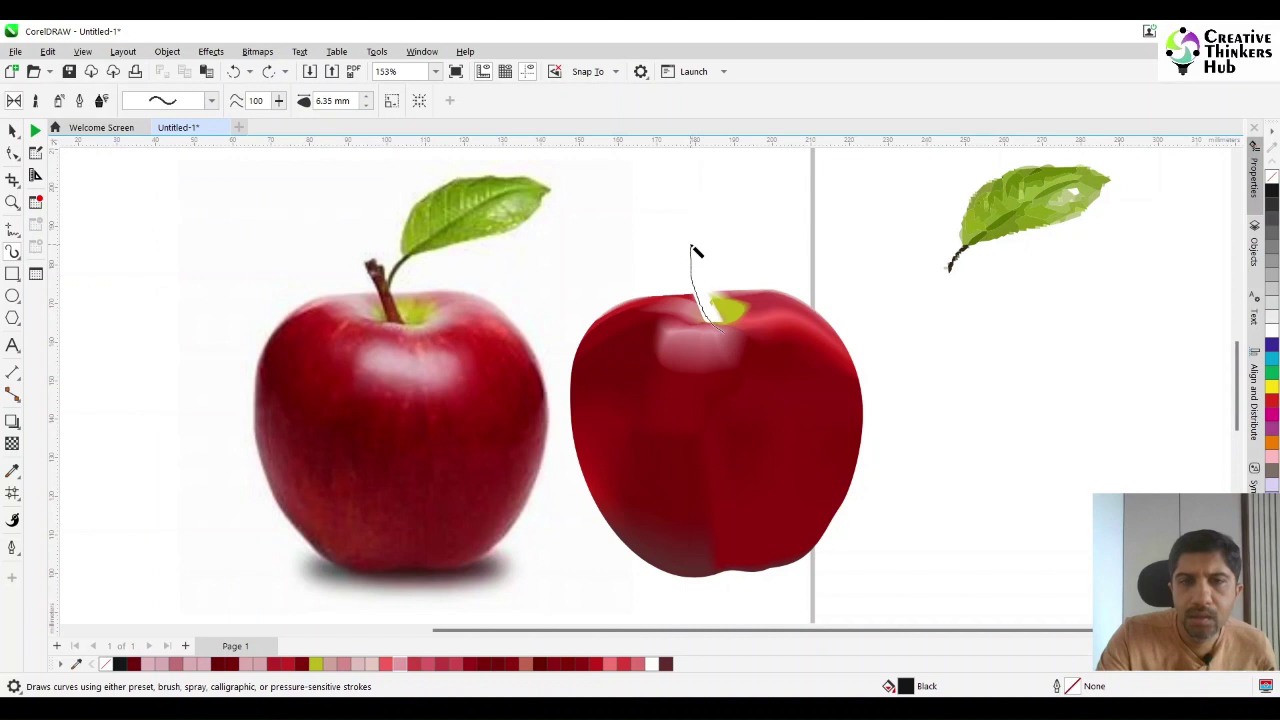
drag(691, 245, 691, 245)
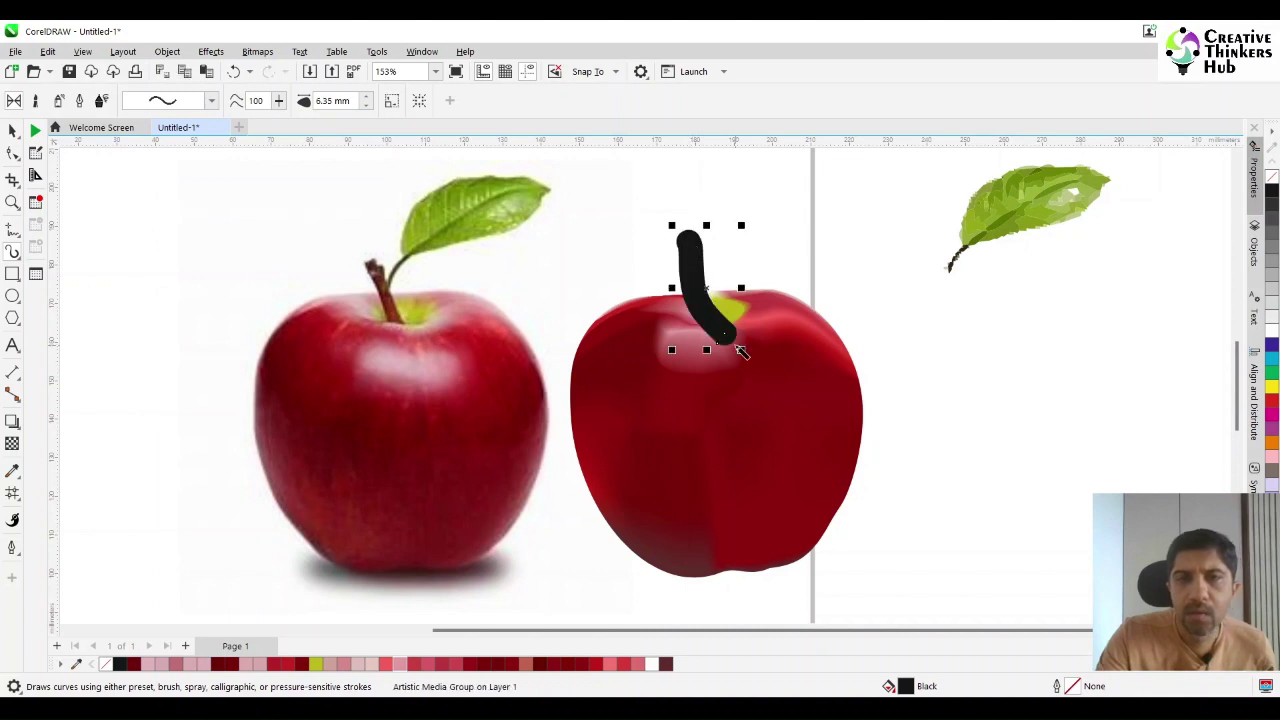
Thin the black stem stroke to 3.85 mm and adjust its end nodes and curve handle so it sits in the apple's notch.
click(366, 105)
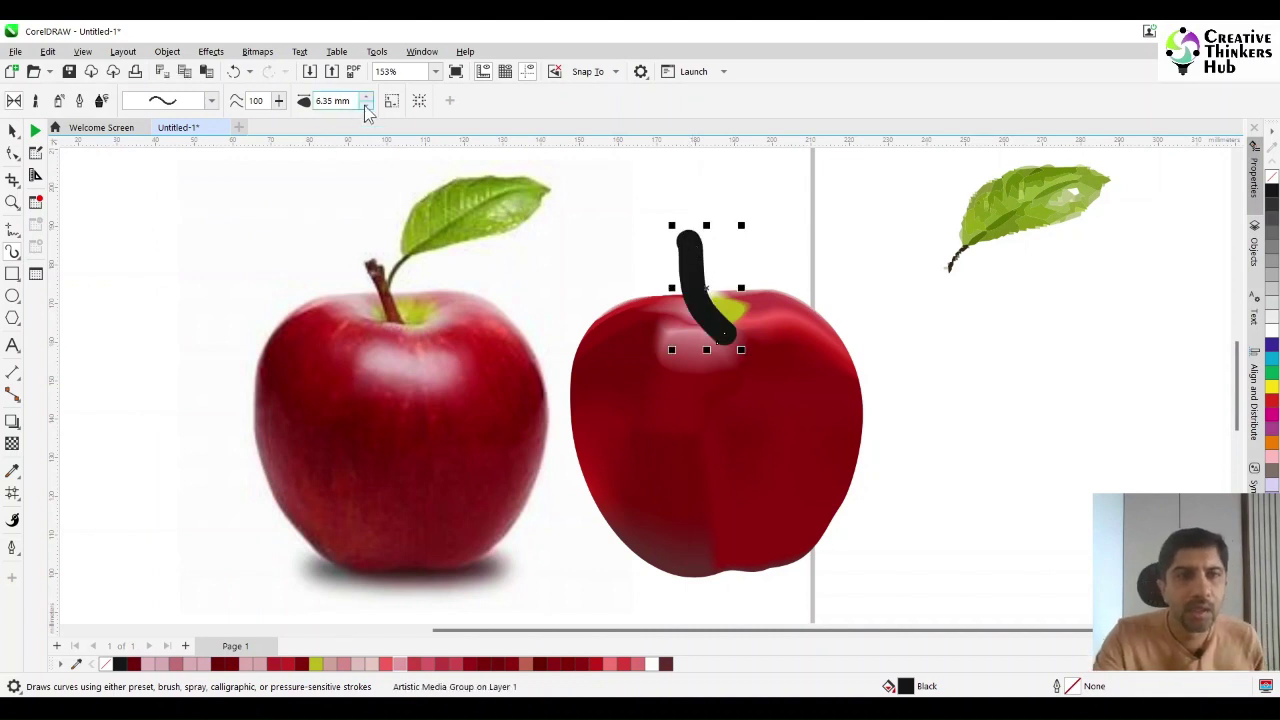
key(F10)
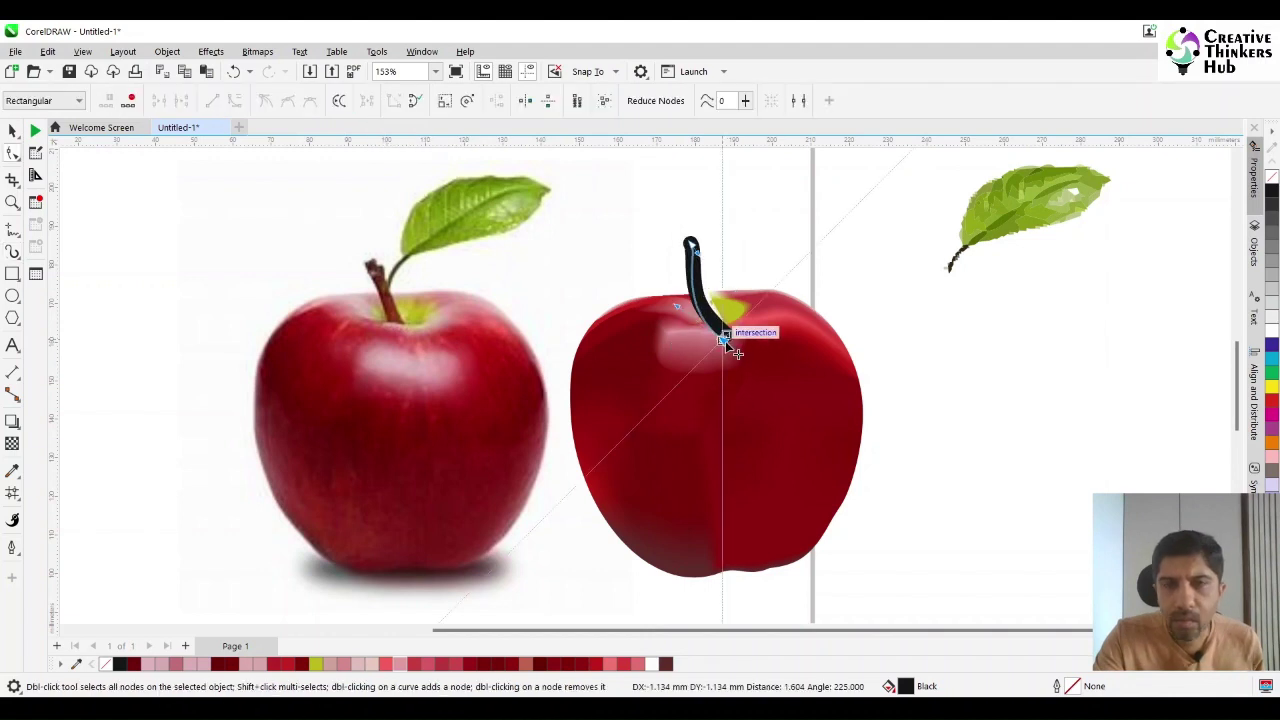
drag(697, 252, 701, 236)
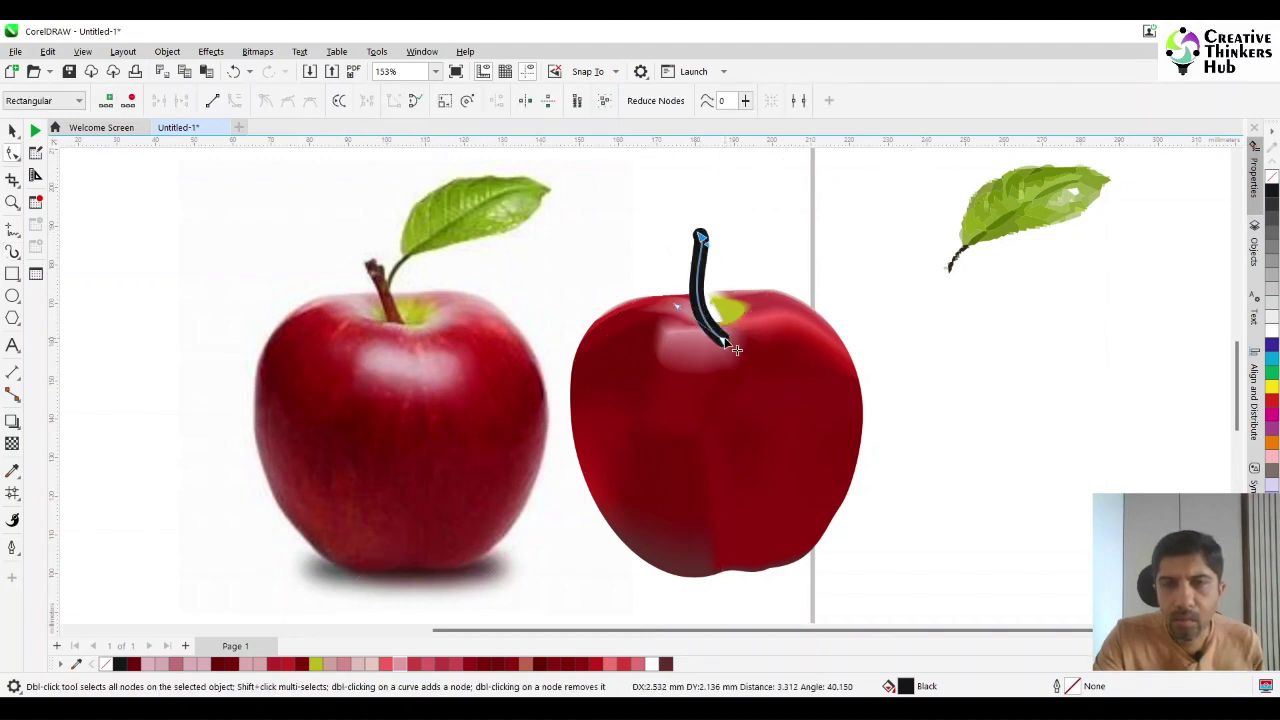
drag(716, 344, 722, 326)
click(679, 300)
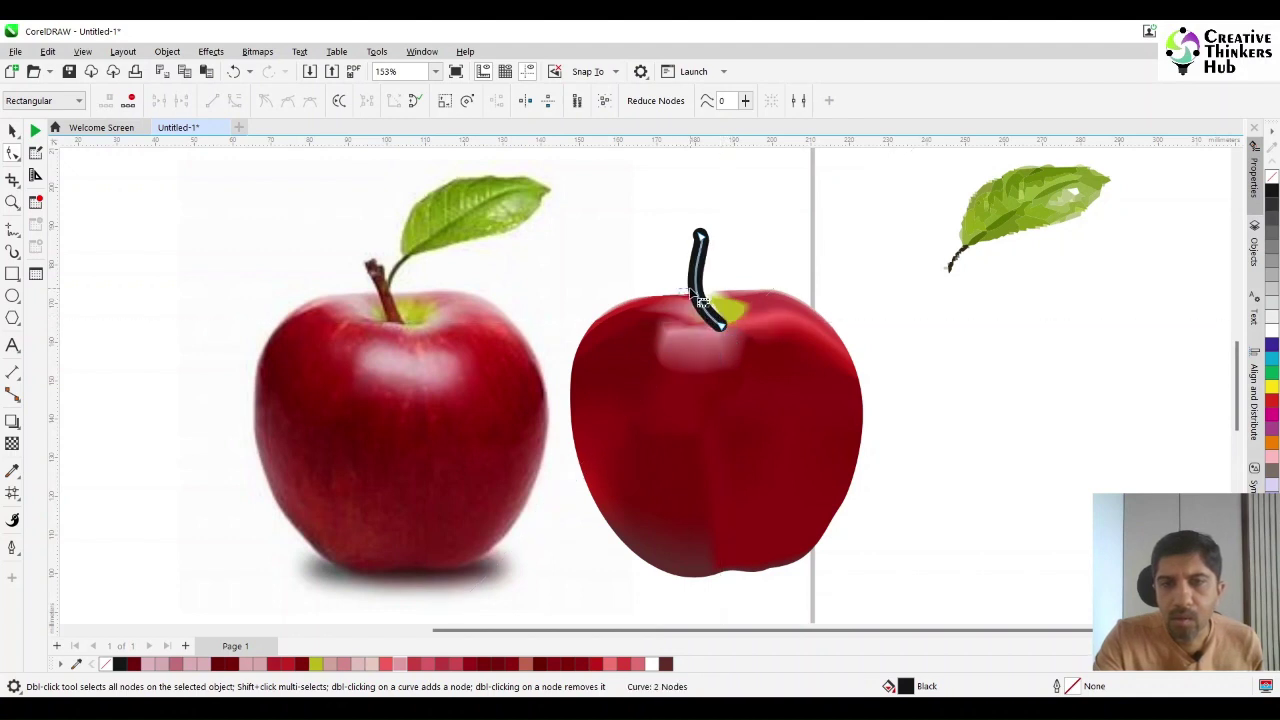
click(722, 326)
drag(673, 294, 681, 291)
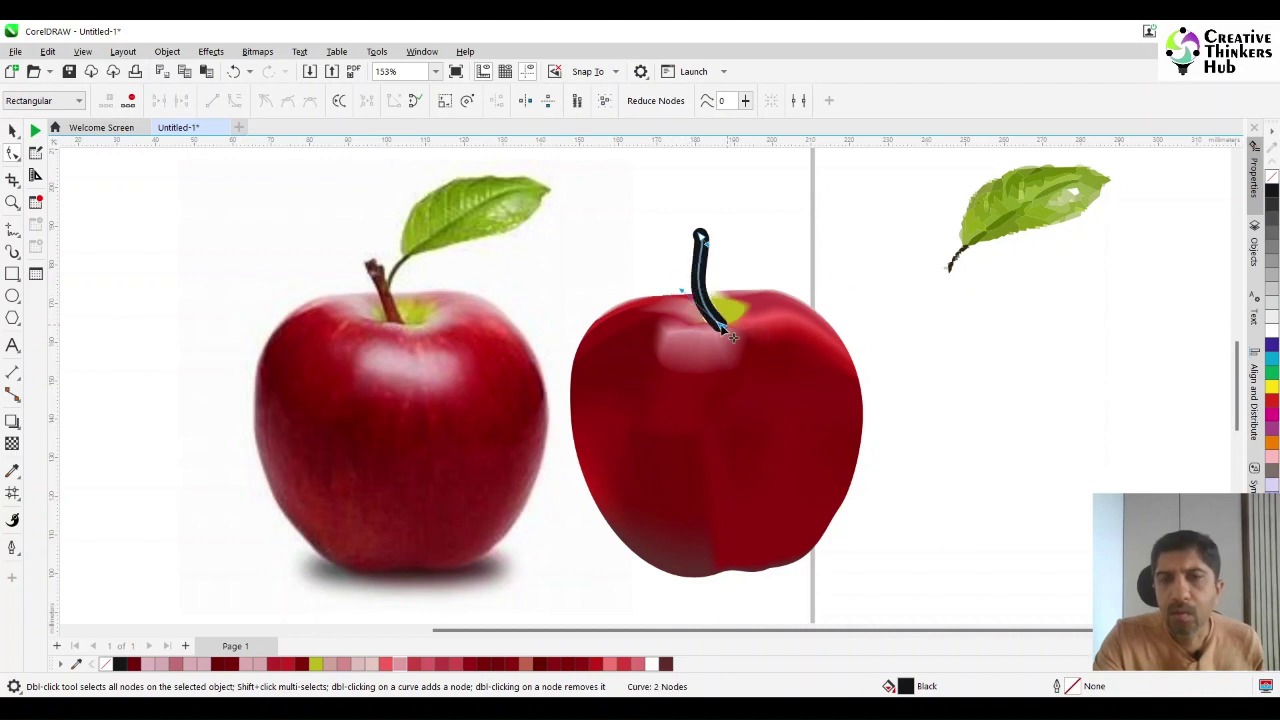
key(space)
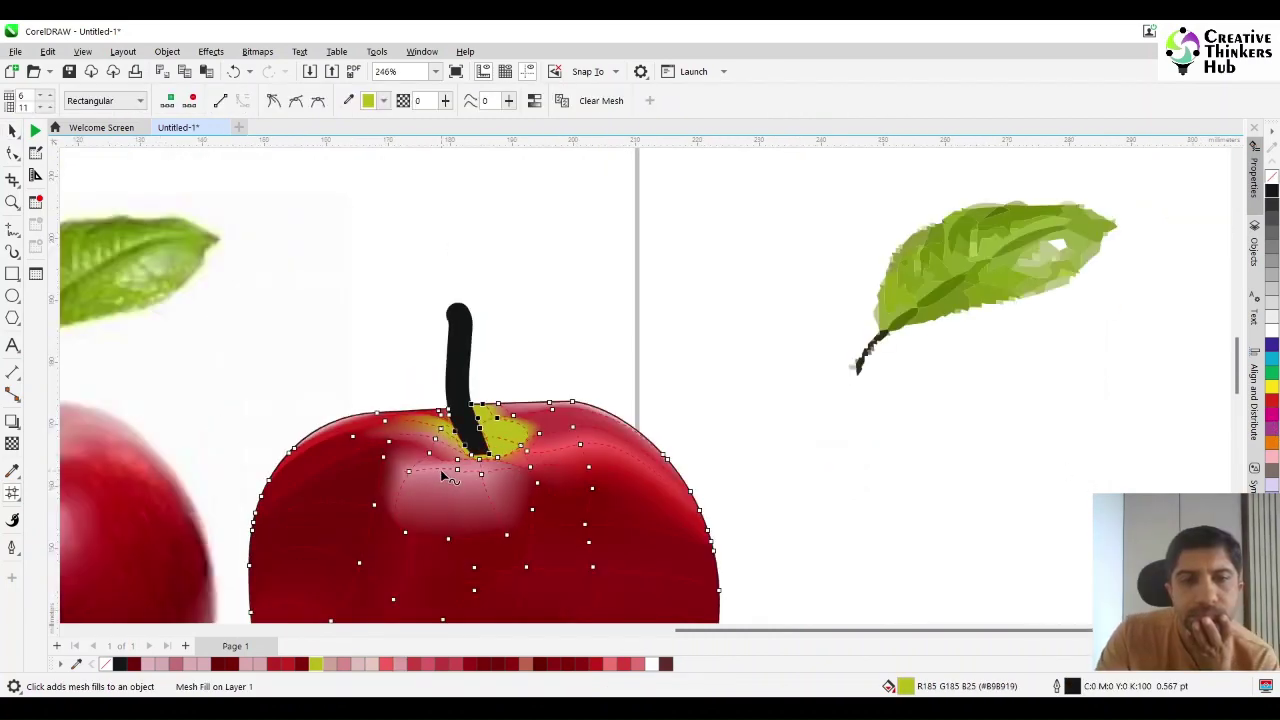
Remove the black outline from the mesh-filled apple again and deselect it.
scroll(443, 476, down, 3)
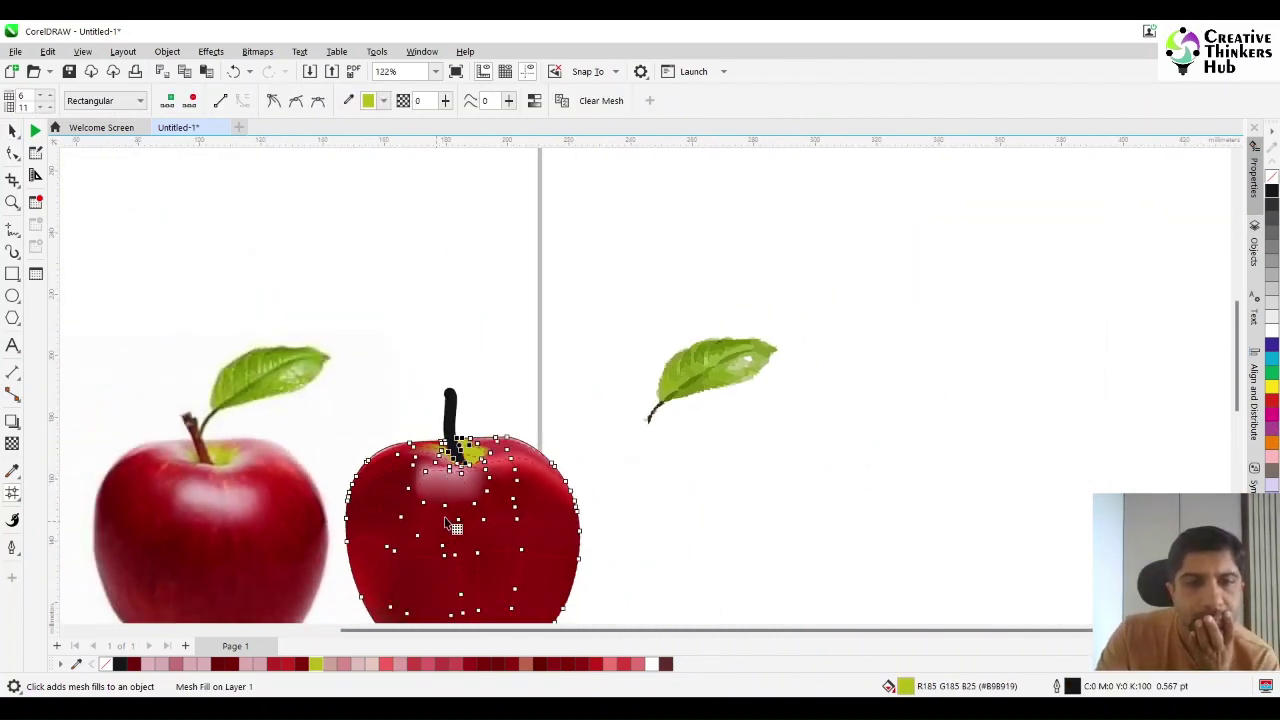
click(12, 131)
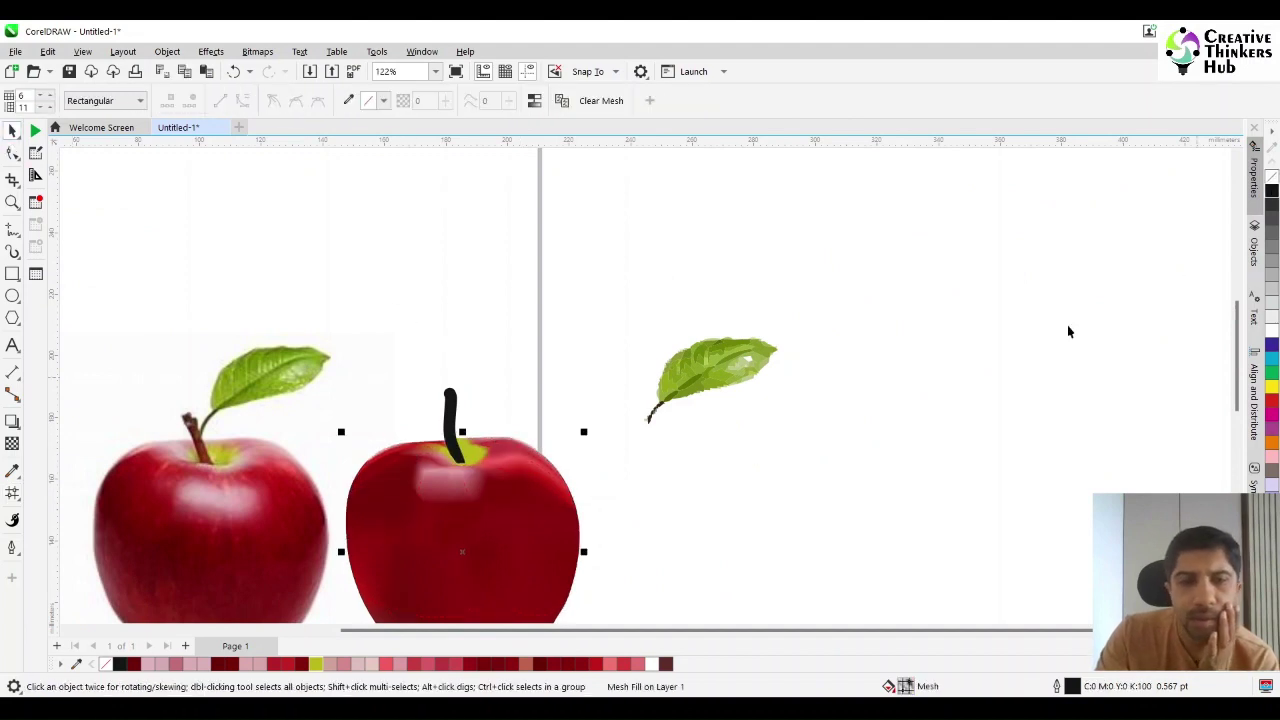
scroll(610, 500, down, 1)
scroll(610, 500, down, 1)
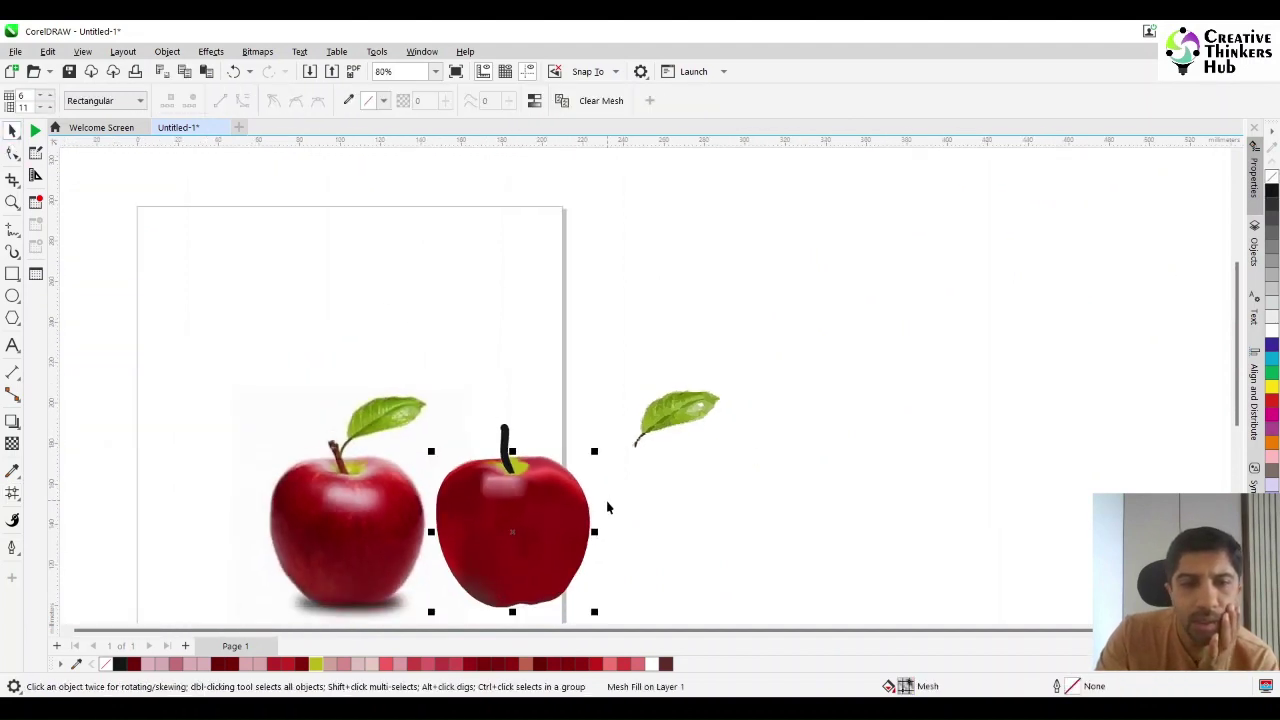
click(12, 202)
mouse_move(280, 372)
mouse_down()
mouse_move(766, 620)
mouse_move(853, 566)
mouse_up()
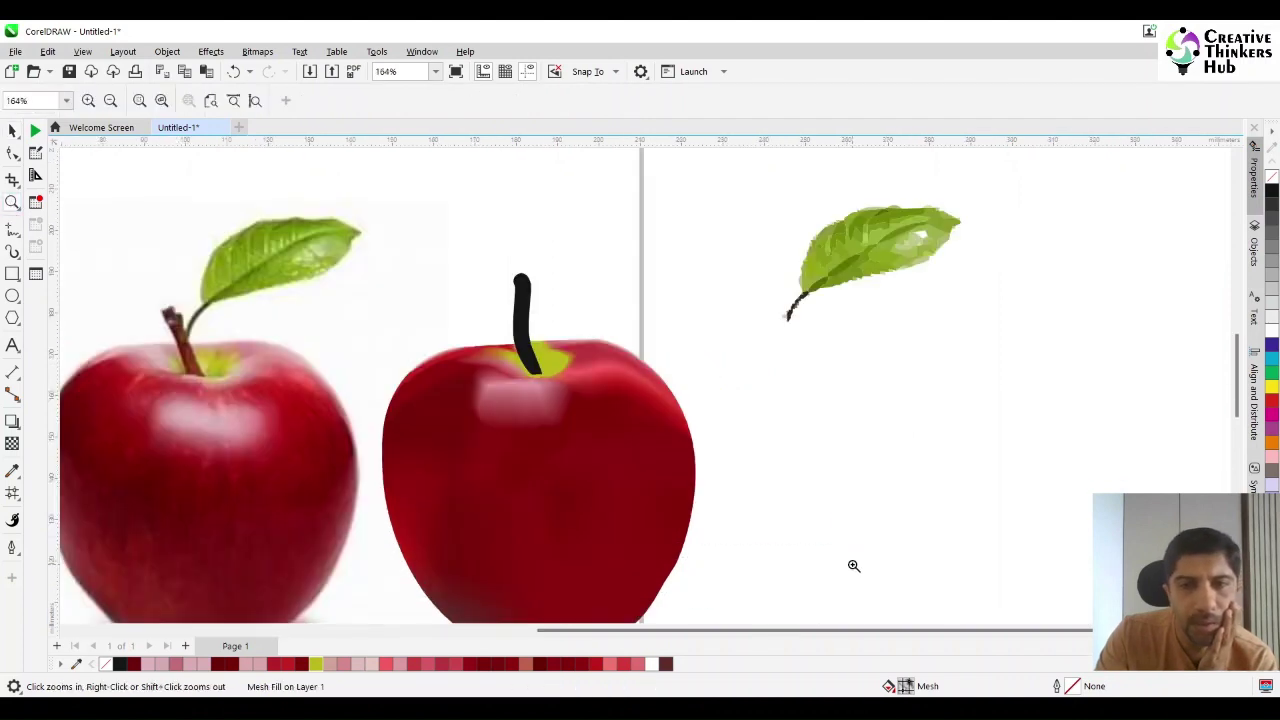
click(12, 131)
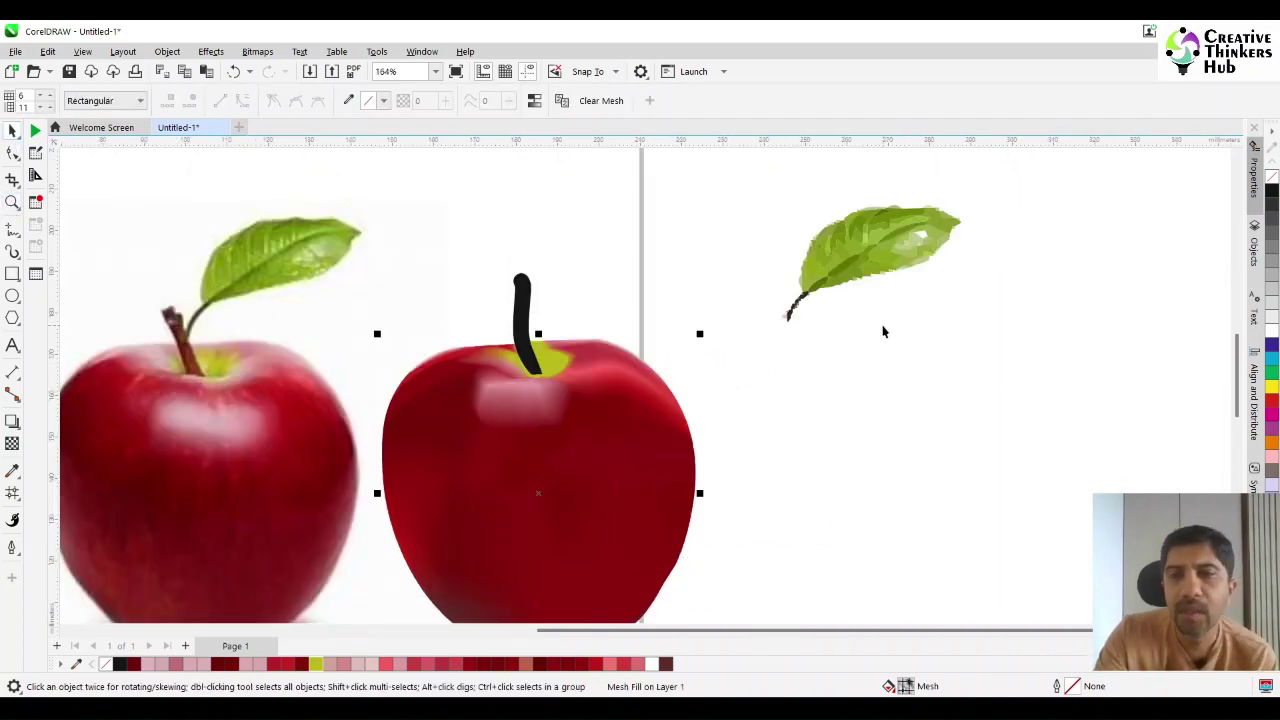
click(862, 338)
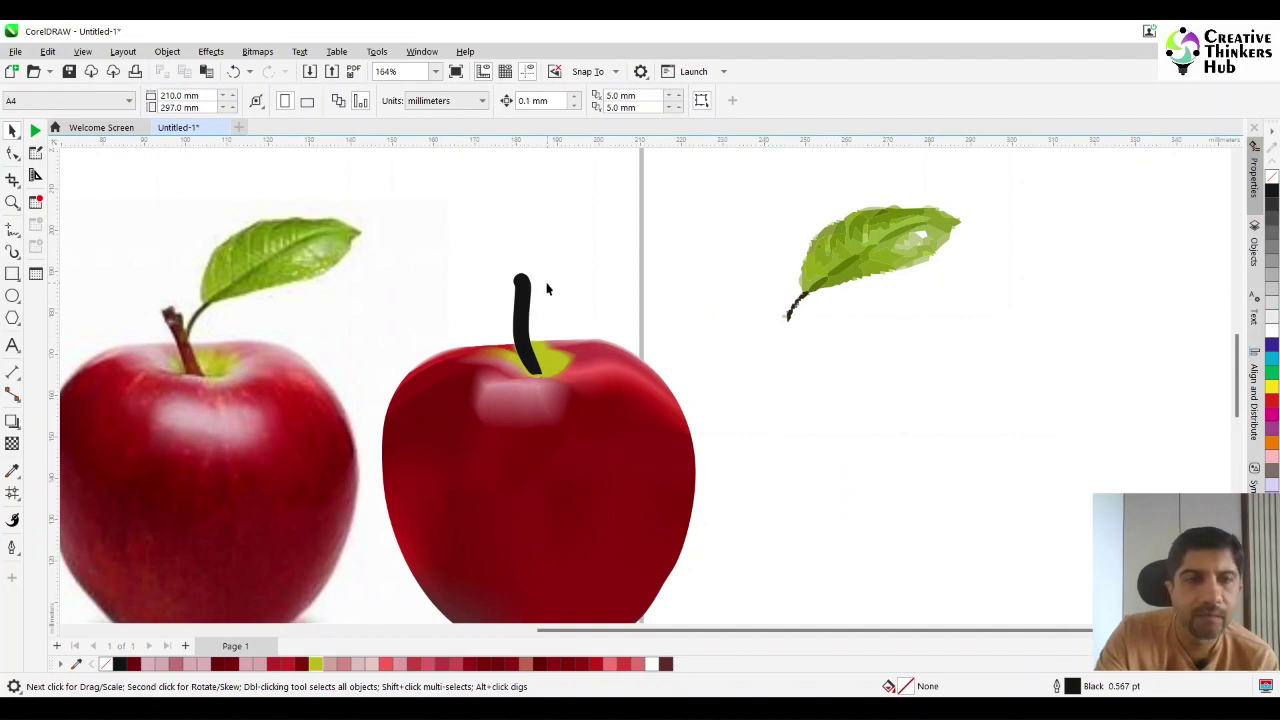
Draw a short curved branch off the stem with Artistic Media, thin it to 0.85 mm and move it slightly up.
click(13, 228)
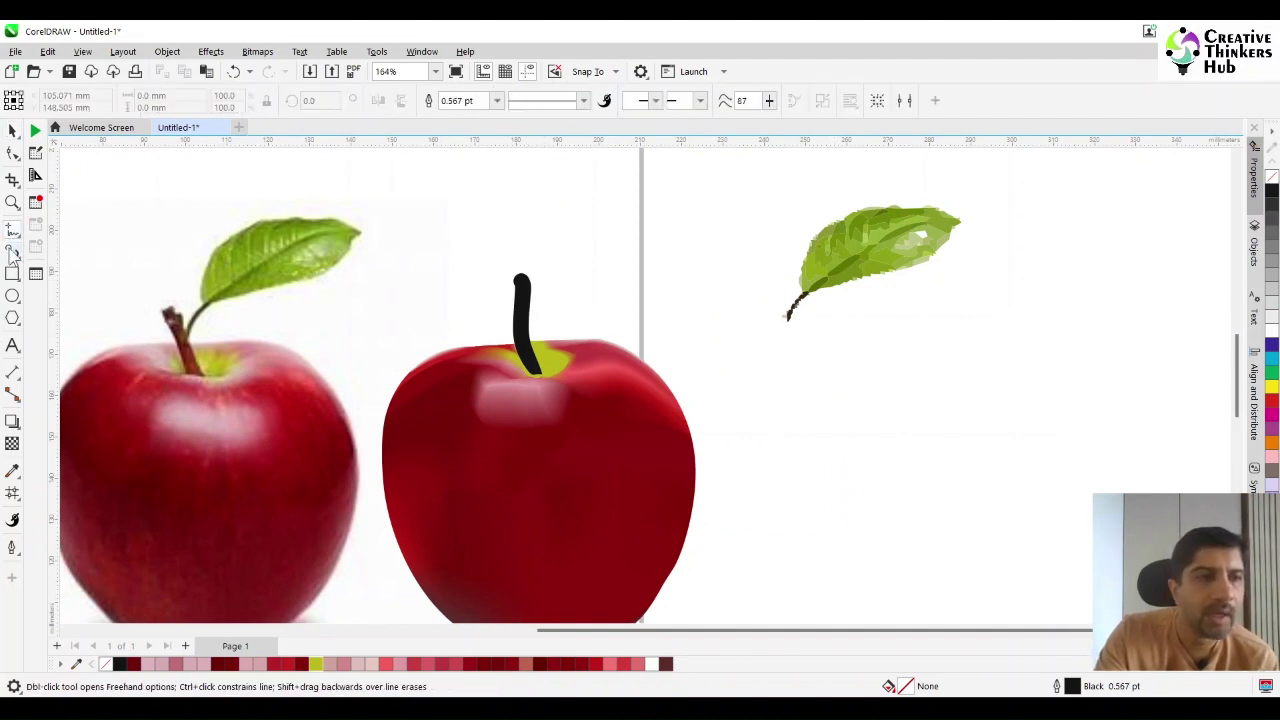
click(13, 252)
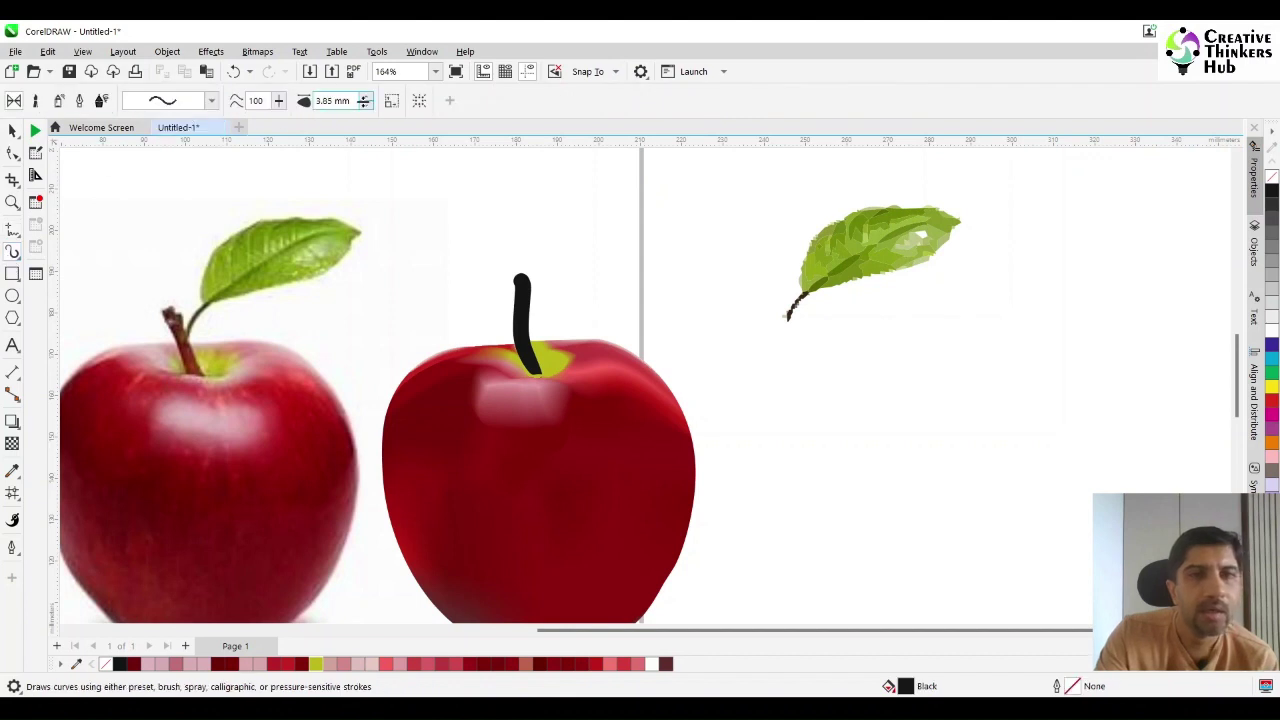
drag(578, 300, 584, 296)
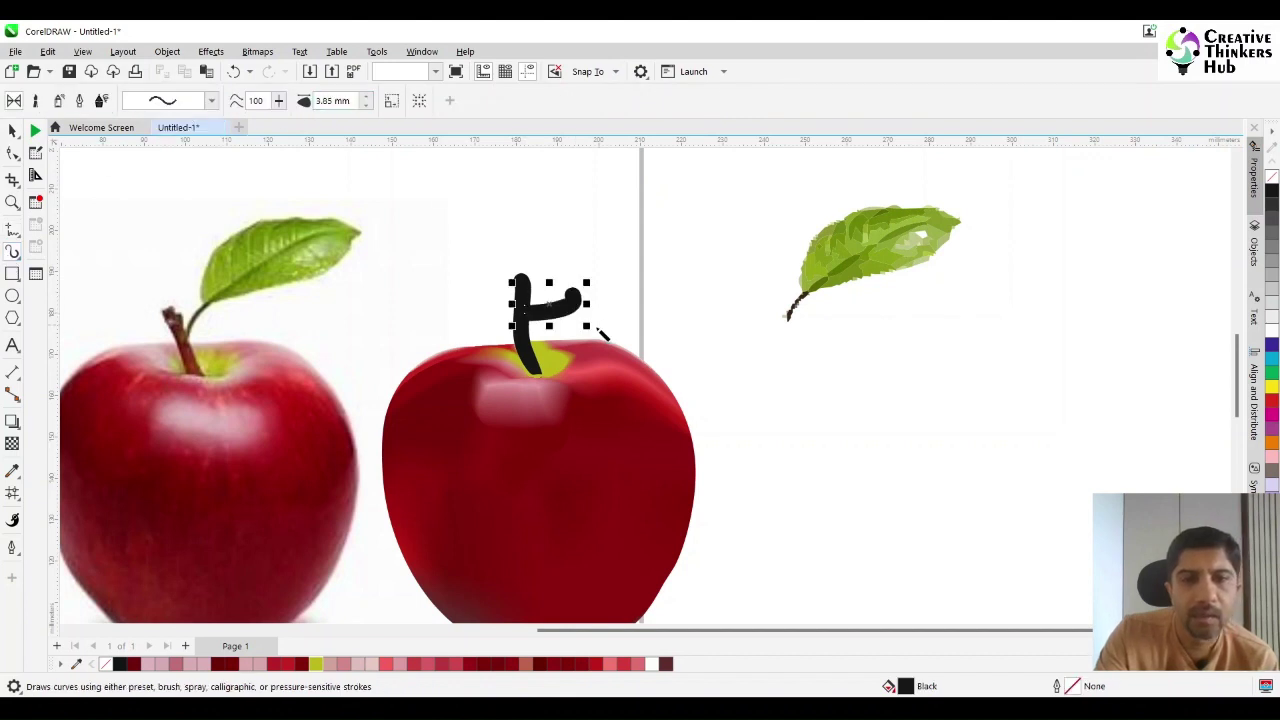
click(365, 105)
click(365, 105)
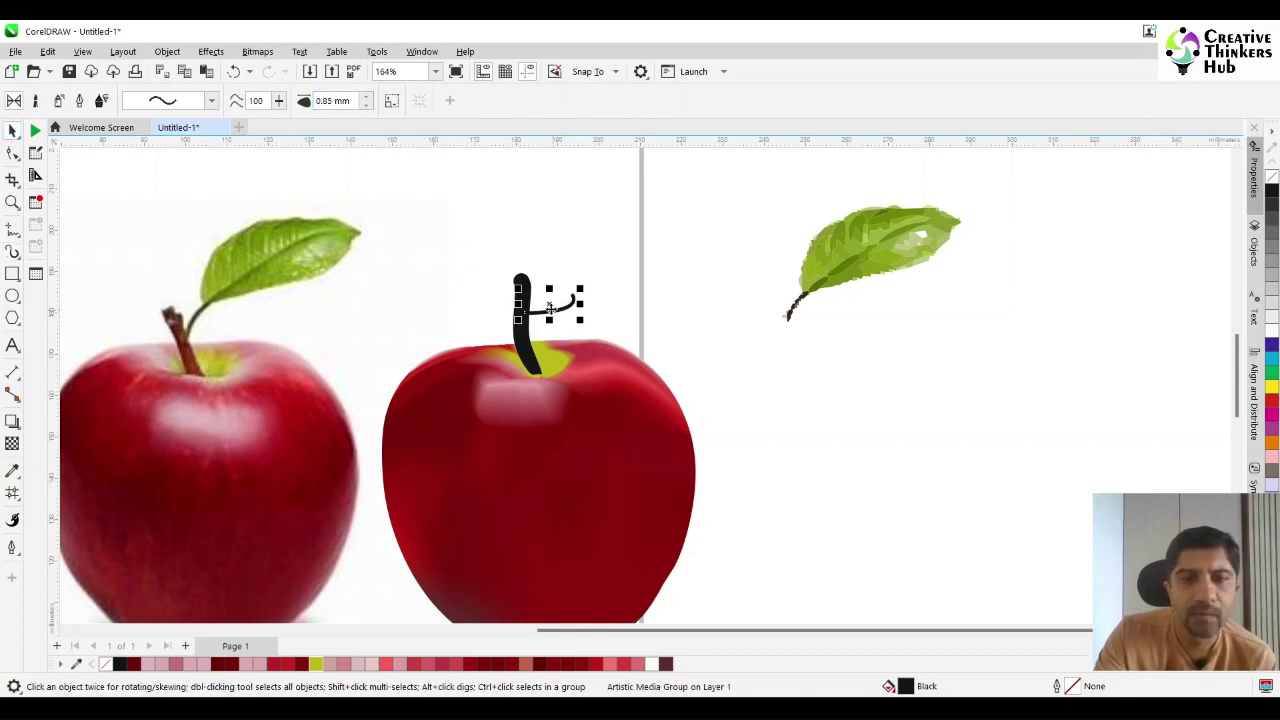
drag(549, 305, 546, 295)
click(548, 296)
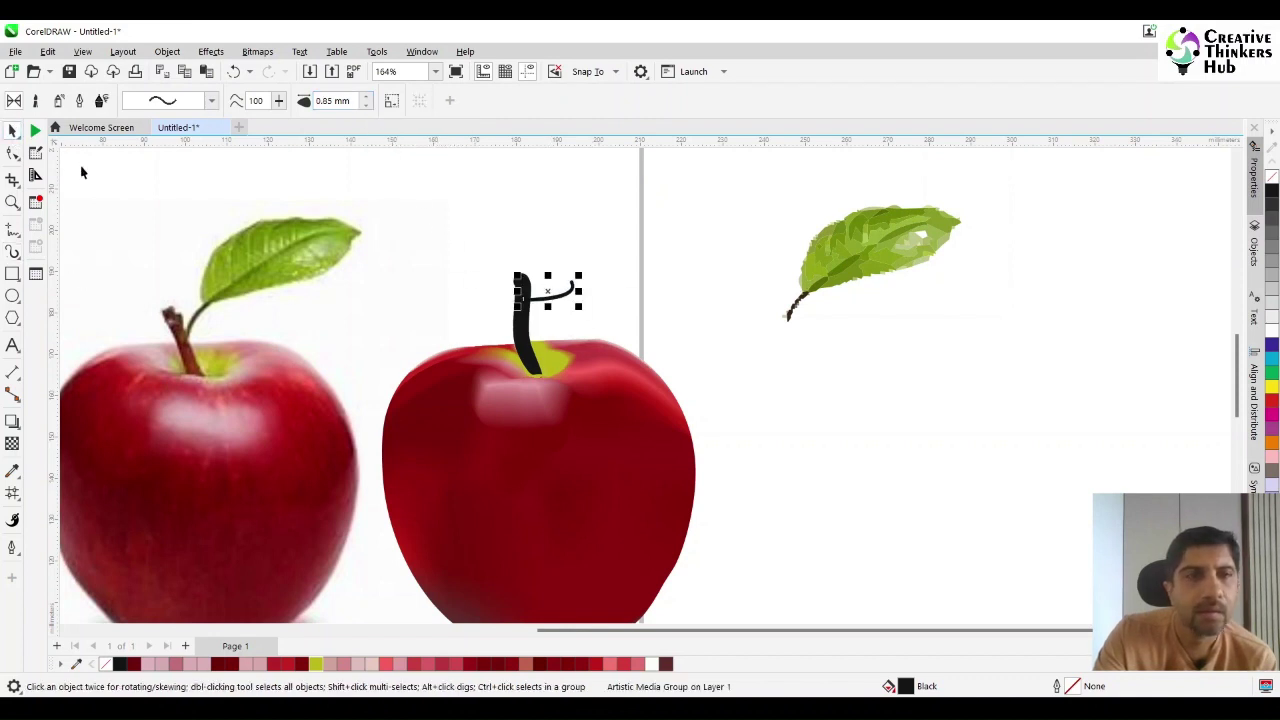
Reshape the thin side branch with the Shape tool, using the leaf stalk in the photo as reference.
click(12, 202)
drag(150, 232, 711, 415)
click(13, 152)
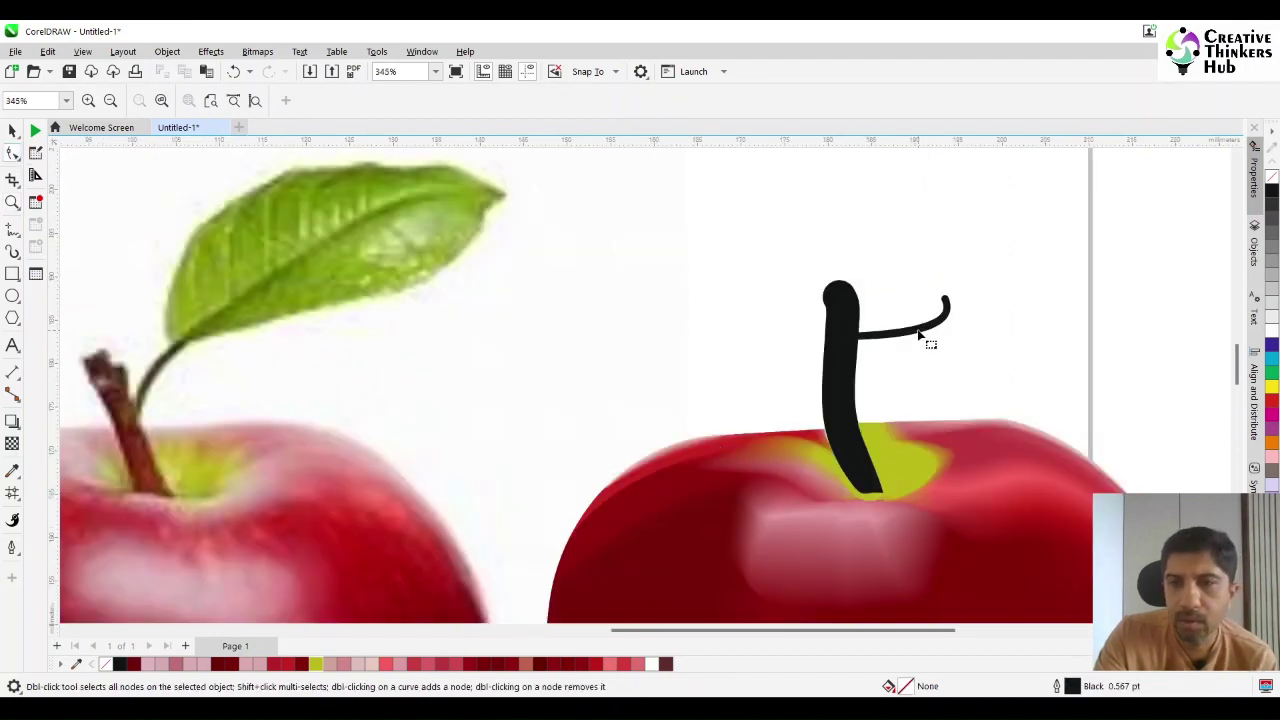
Reshape the thin side stem into a smooth upward arch and shift its starting node to the main stem's right edge.
click(946, 303)
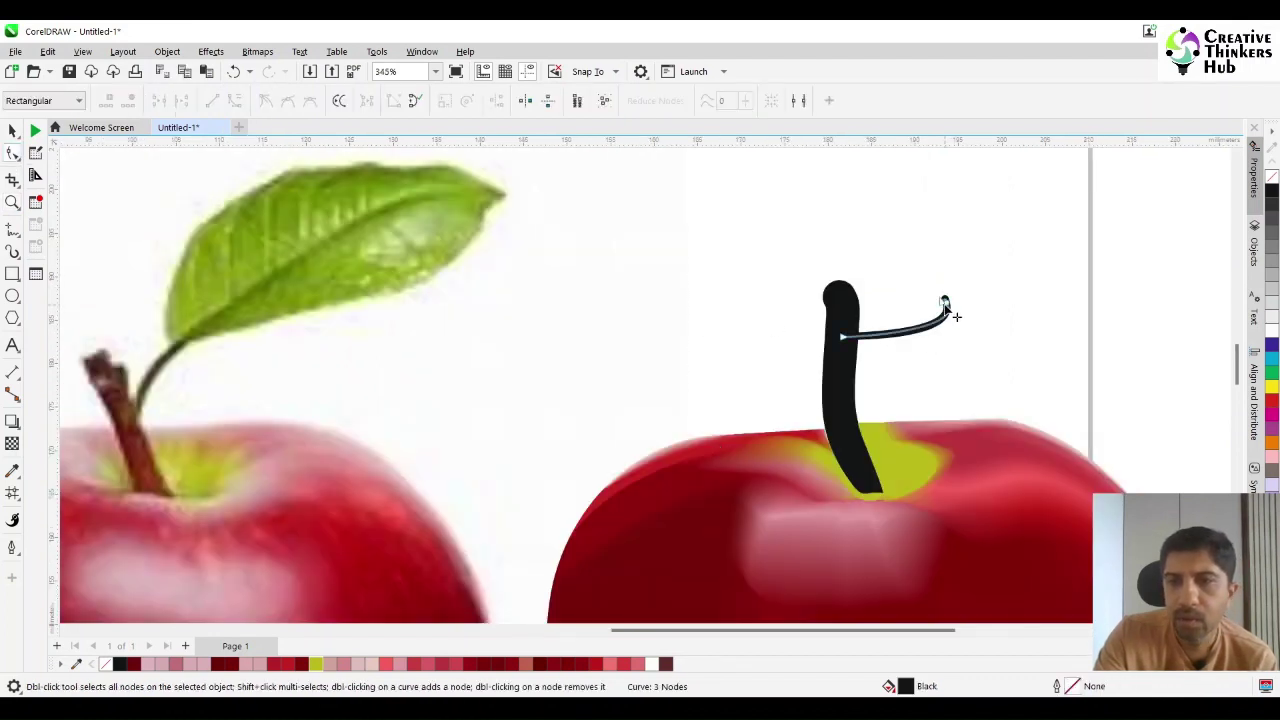
drag(951, 300, 897, 313)
key(ctrl+z)
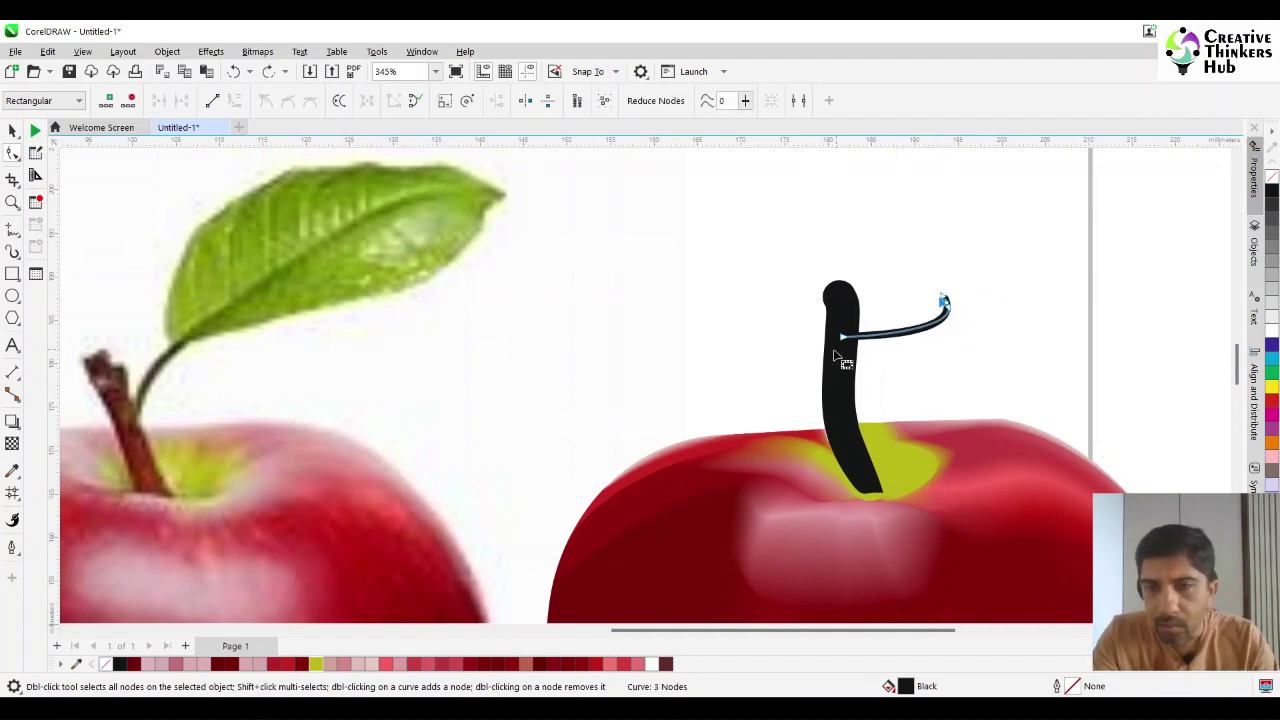
click(883, 337)
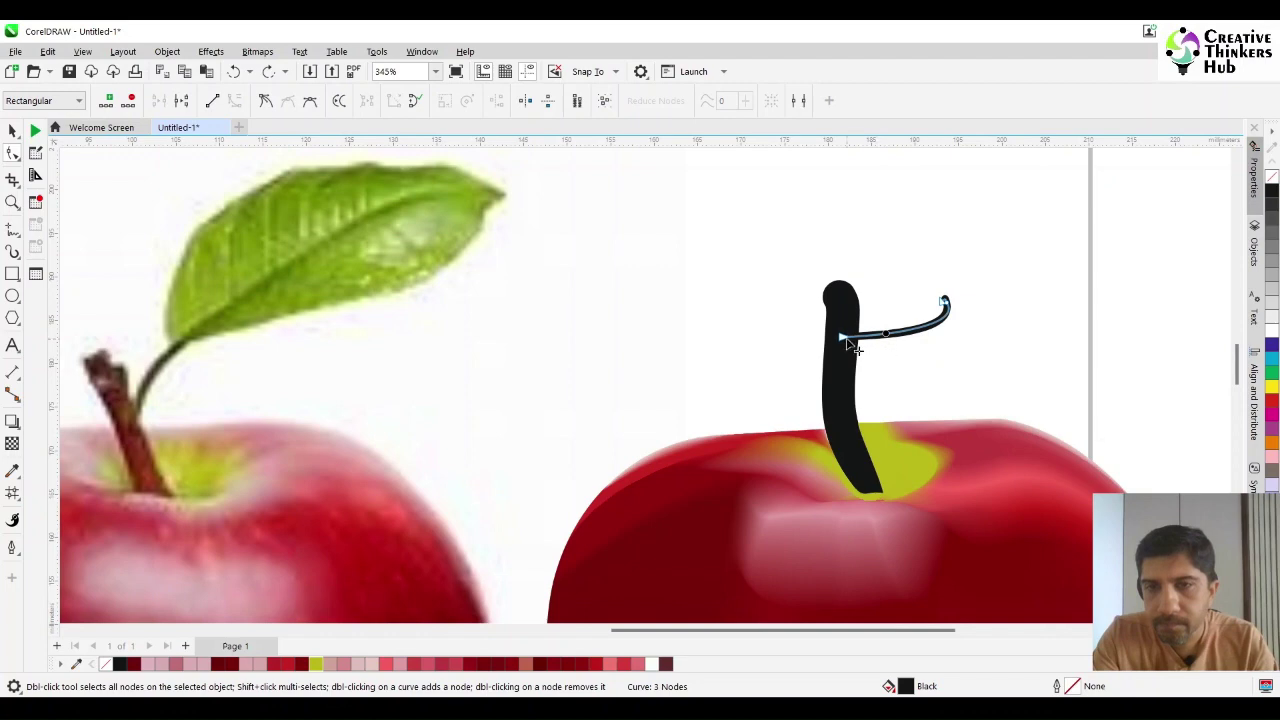
click(846, 339)
drag(855, 337, 876, 310)
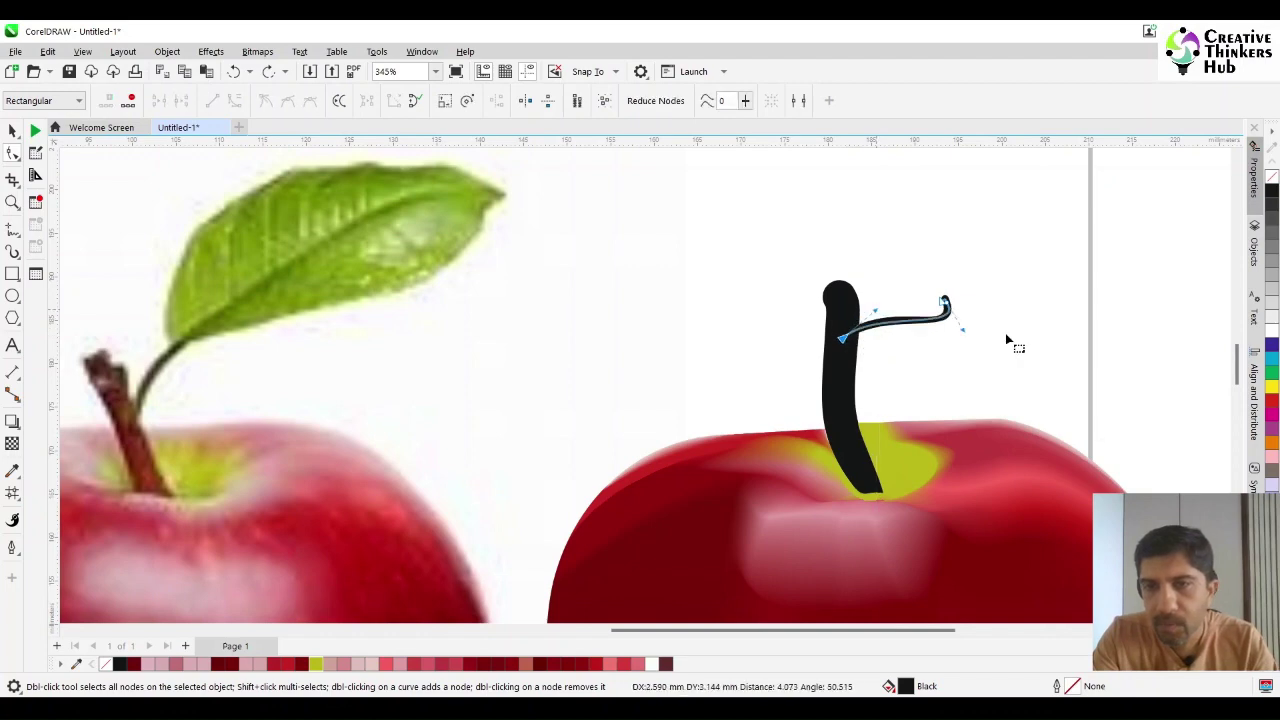
drag(964, 333, 918, 295)
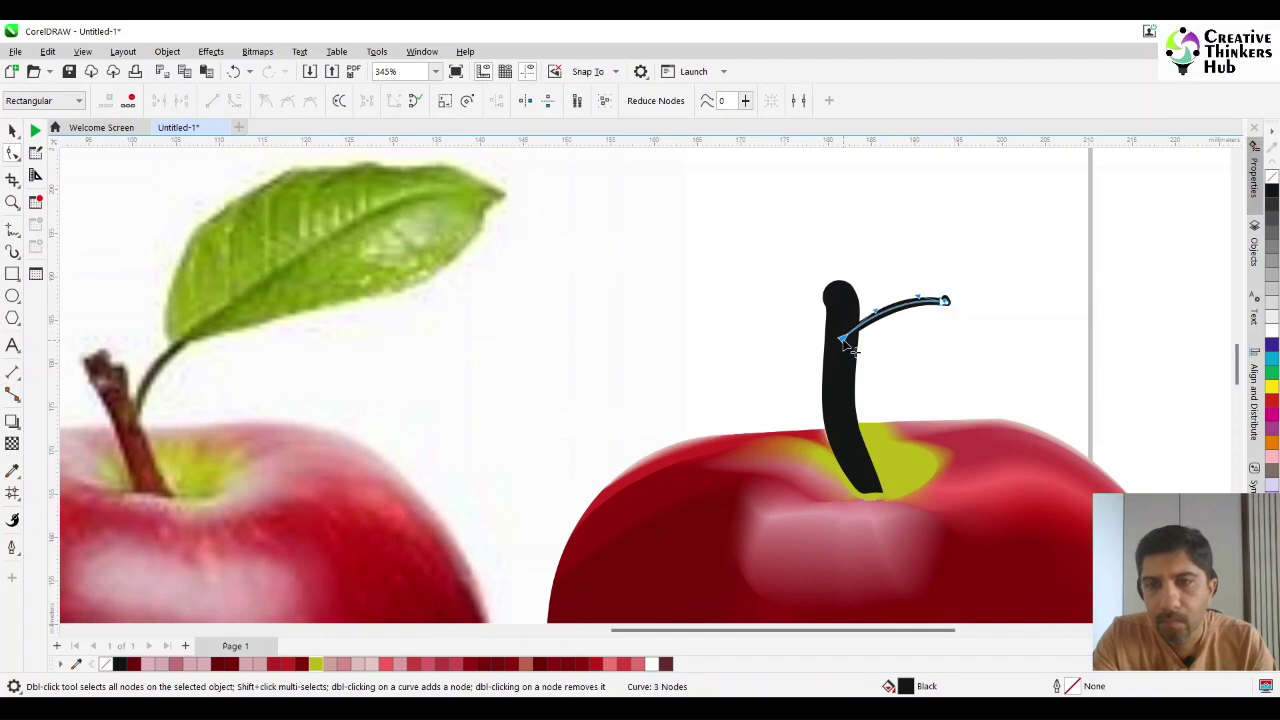
drag(845, 338, 880, 334)
Fill the main stem and the thin side stem with dark grey.
scroll(1030, 372, down, 3)
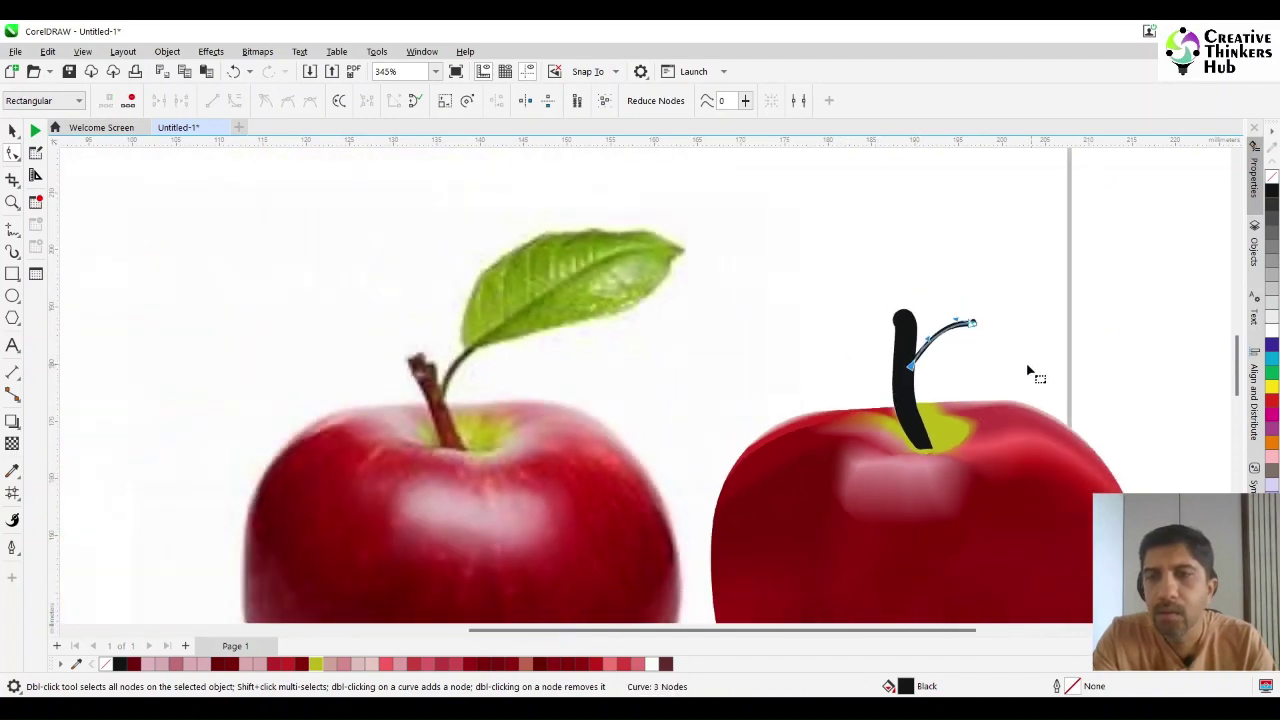
scroll(1030, 372, down, 2)
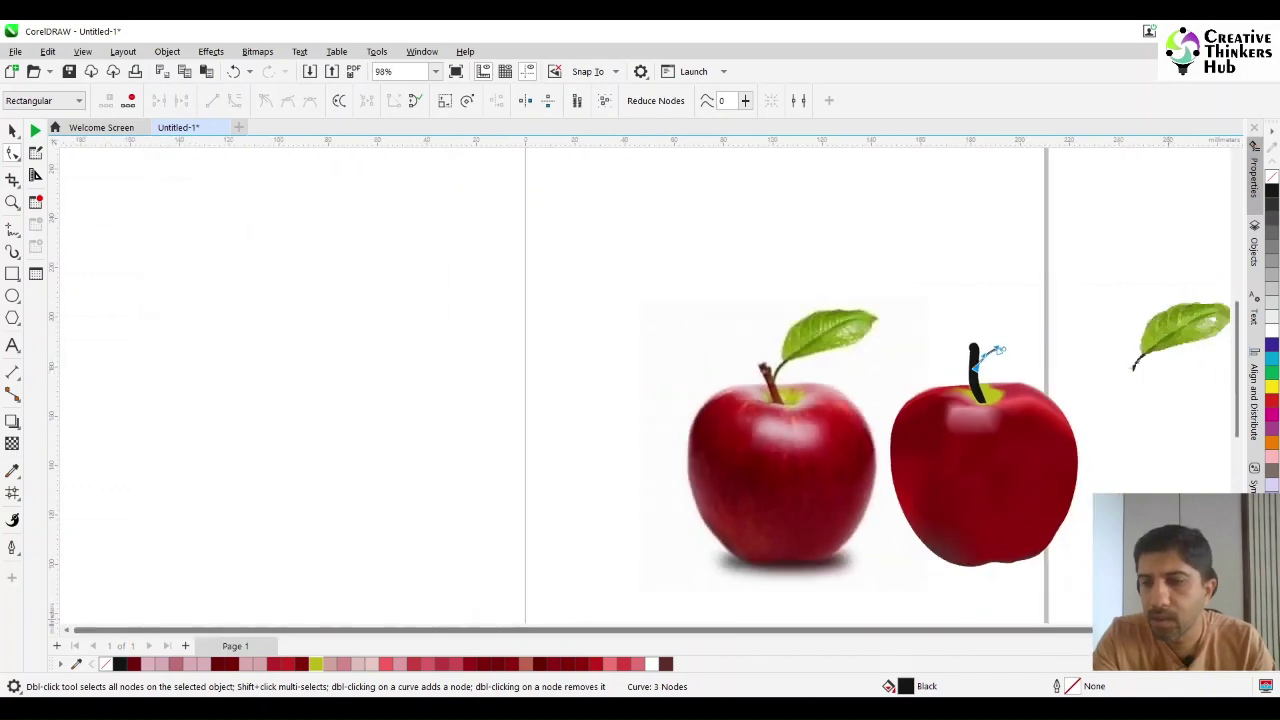
scroll(1030, 372, right, 2)
scroll(829, 497, right, 1)
click(13, 131)
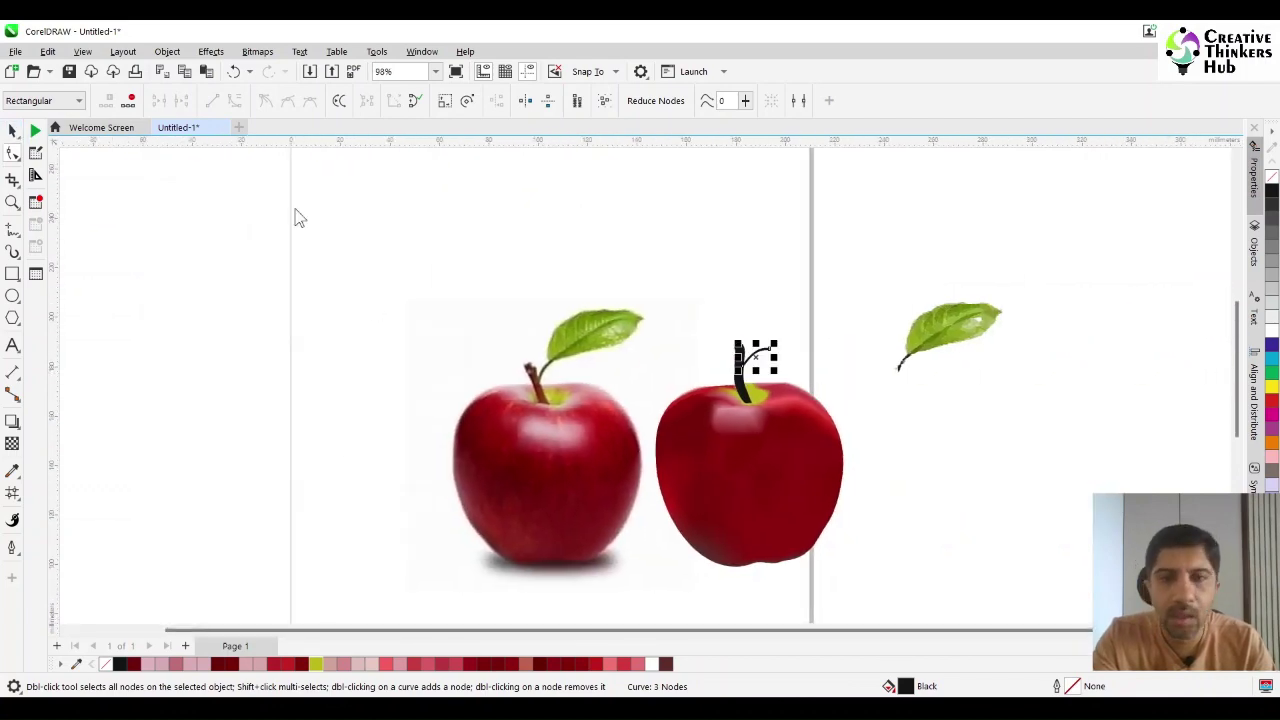
click(738, 382)
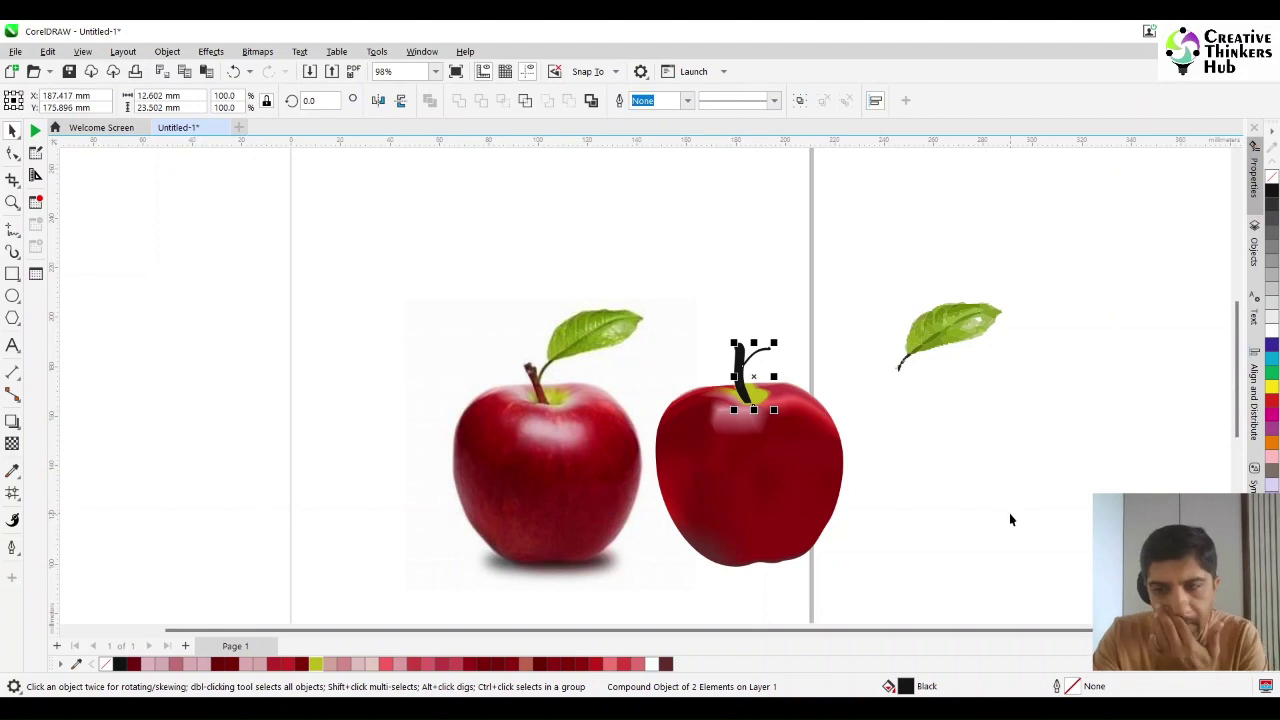
click(874, 466)
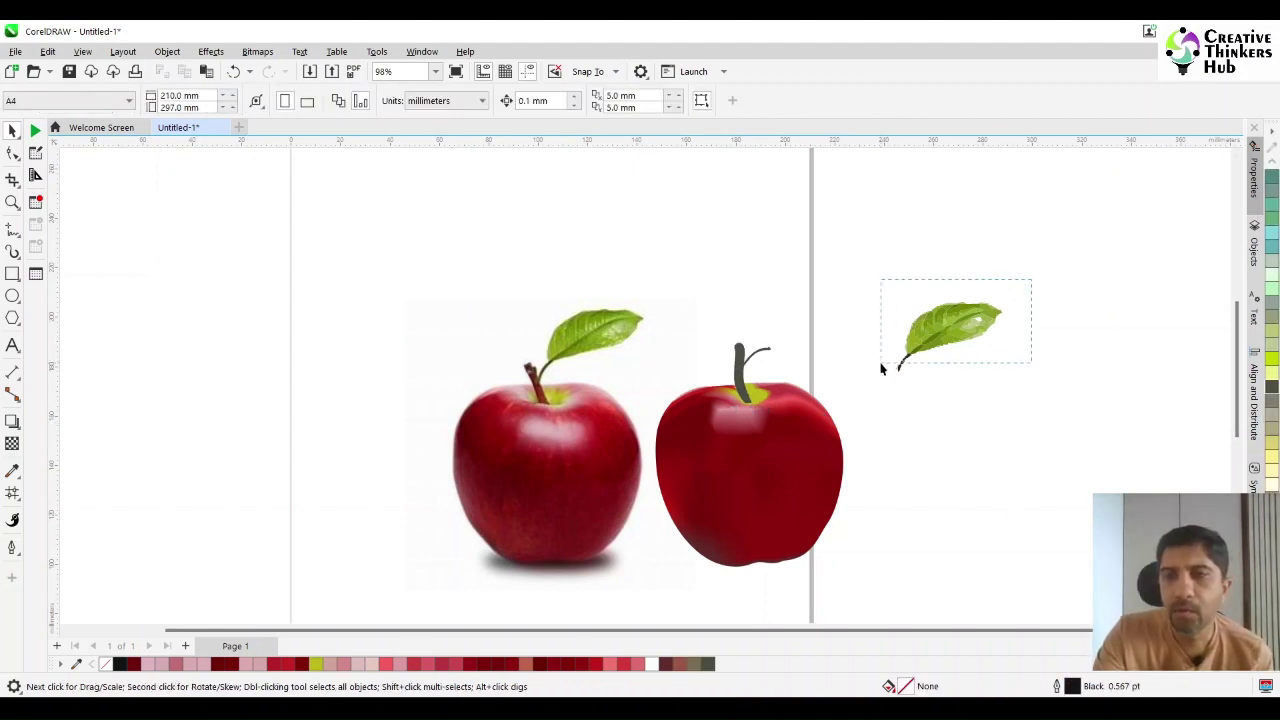
Delete the short dark stalk beneath the traced leaf beside the page.
mouse_move(881, 369)
mouse_down()
mouse_move(886, 388)
mouse_move(899, 381)
mouse_move(897, 358)
mouse_up()
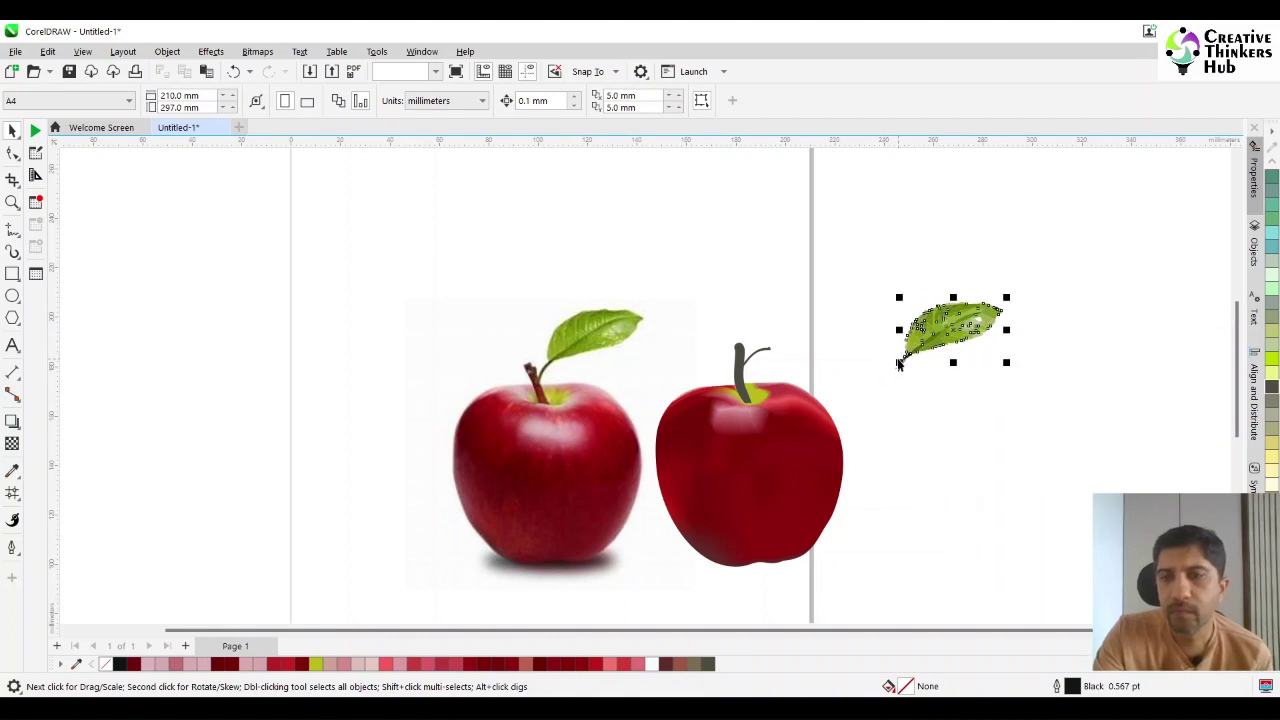
click(1034, 422)
drag(936, 355, 936, 352)
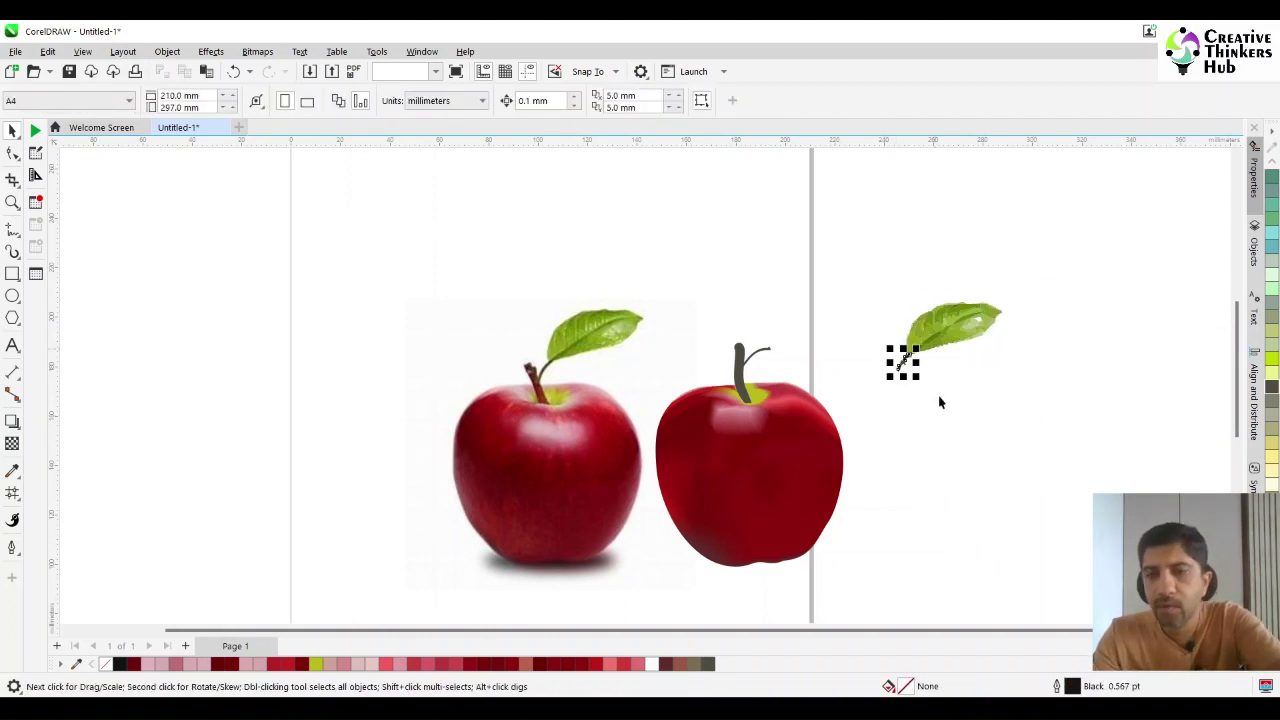
key(Delete)
Weld all pieces of the traced leaf into one shape and move it above the redrawn apple.
drag(1057, 288, 1057, 288)
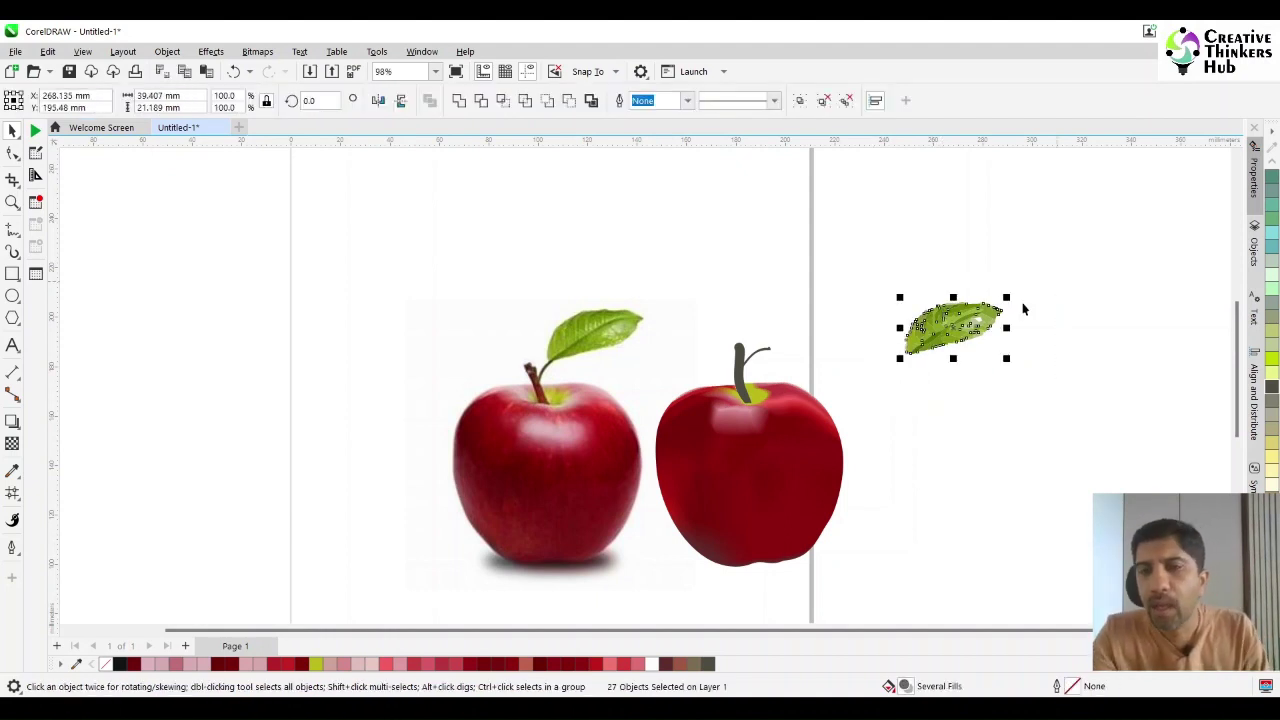
click(458, 100)
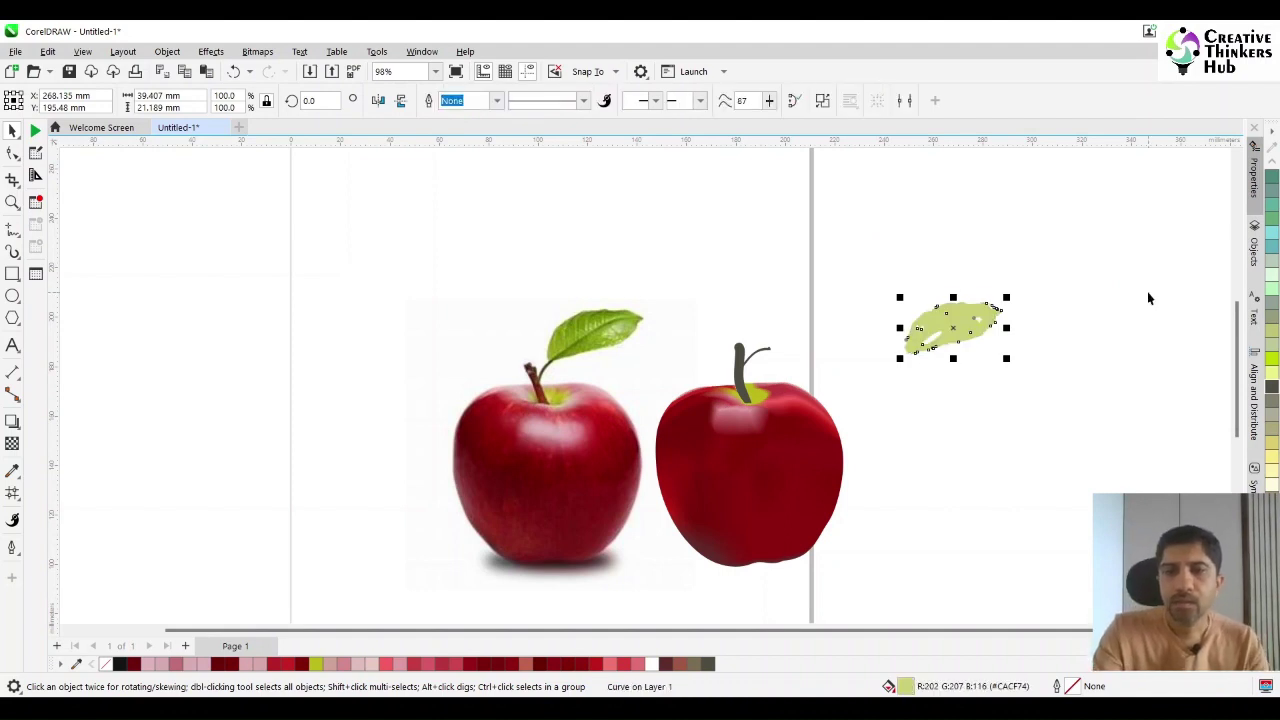
drag(968, 322, 860, 322)
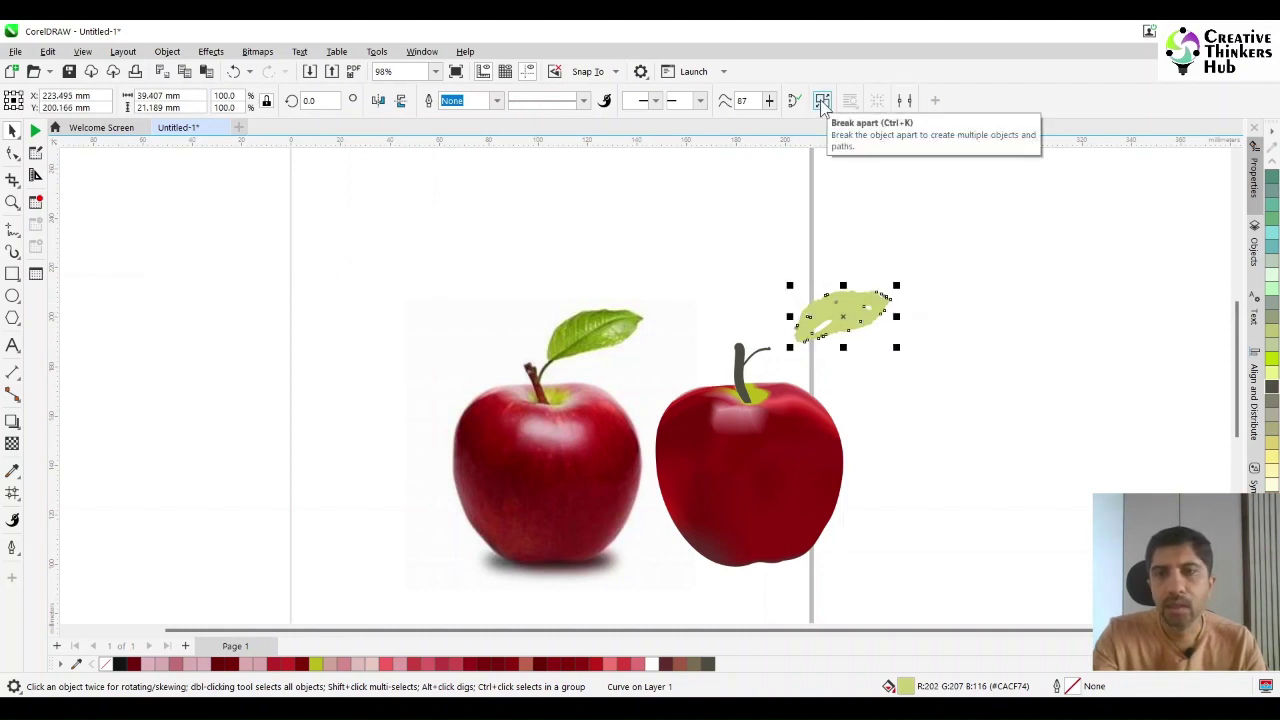
Break the leaf apart, delete the leftover inner pieces, and place the clean leaf shape at the side stem's tip.
click(822, 102)
click(948, 220)
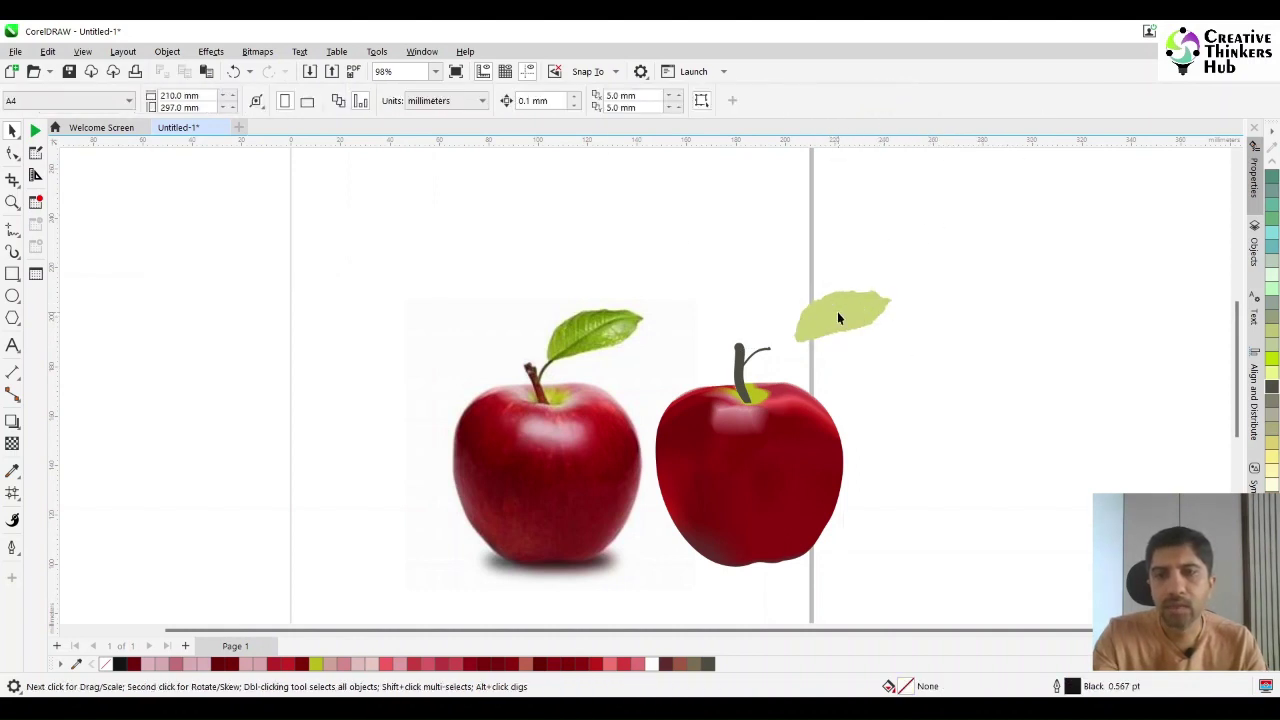
click(837, 311)
drag(837, 311, 1041, 232)
drag(806, 332, 909, 262)
key(Delete)
drag(1042, 240, 812, 336)
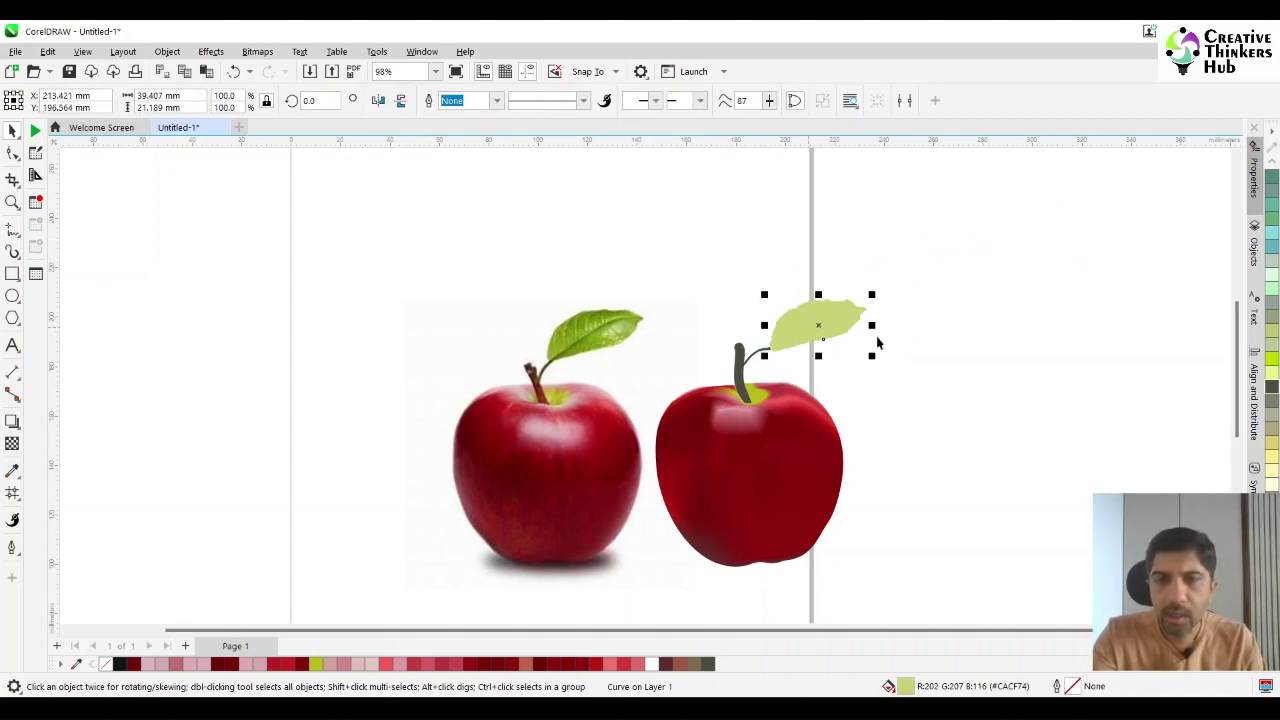
Open the light green leaf outline for node editing.
click(12, 202)
drag(507, 272, 979, 414)
click(12, 130)
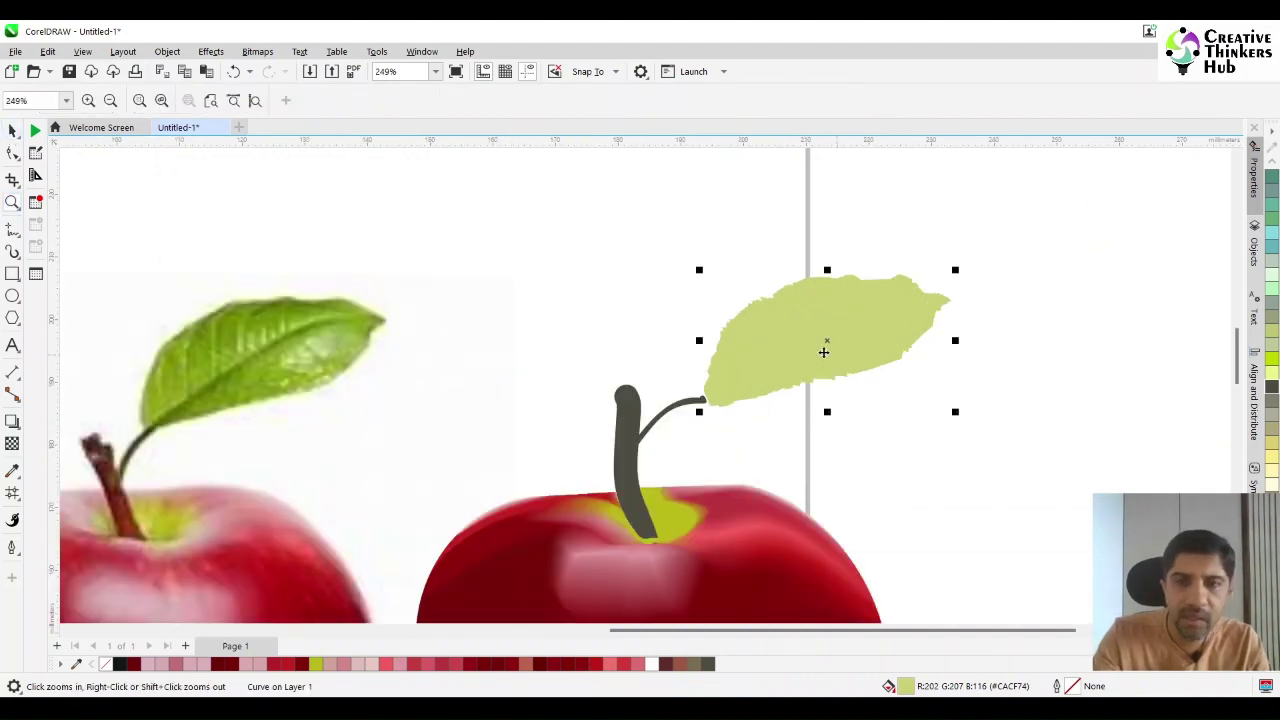
key(F10)
scroll(760, 274, up, 1)
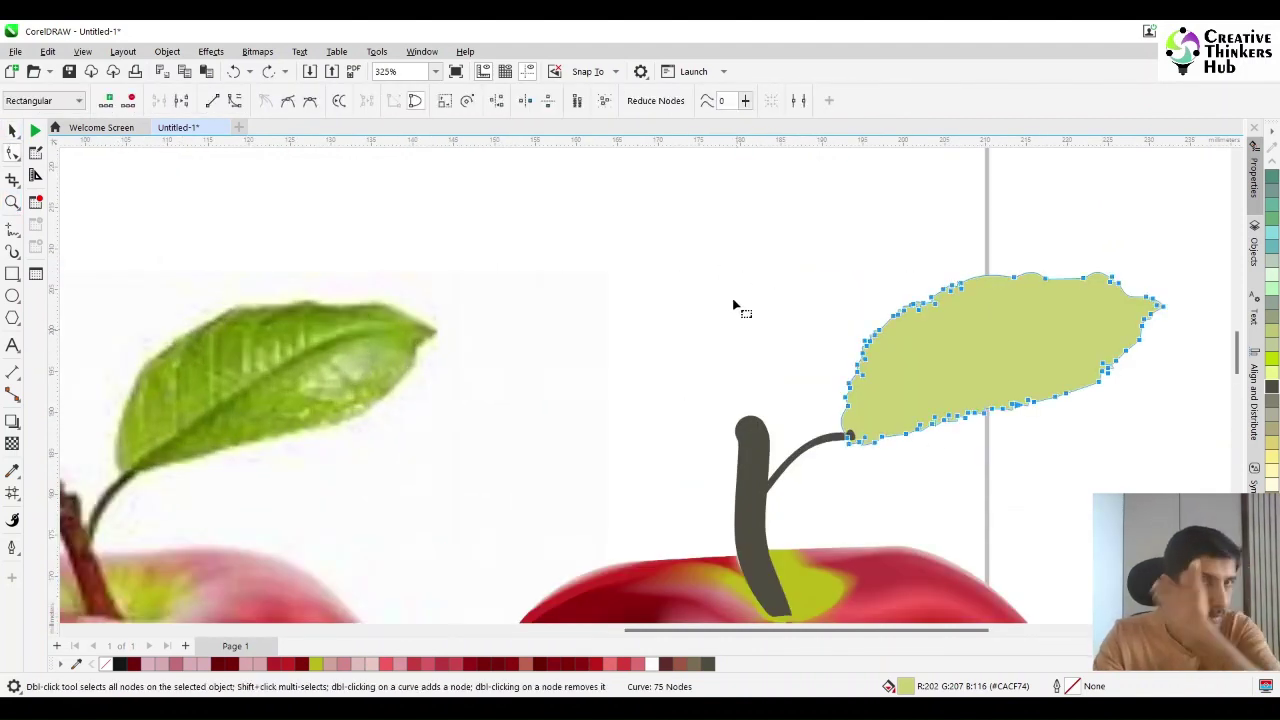
click(232, 100)
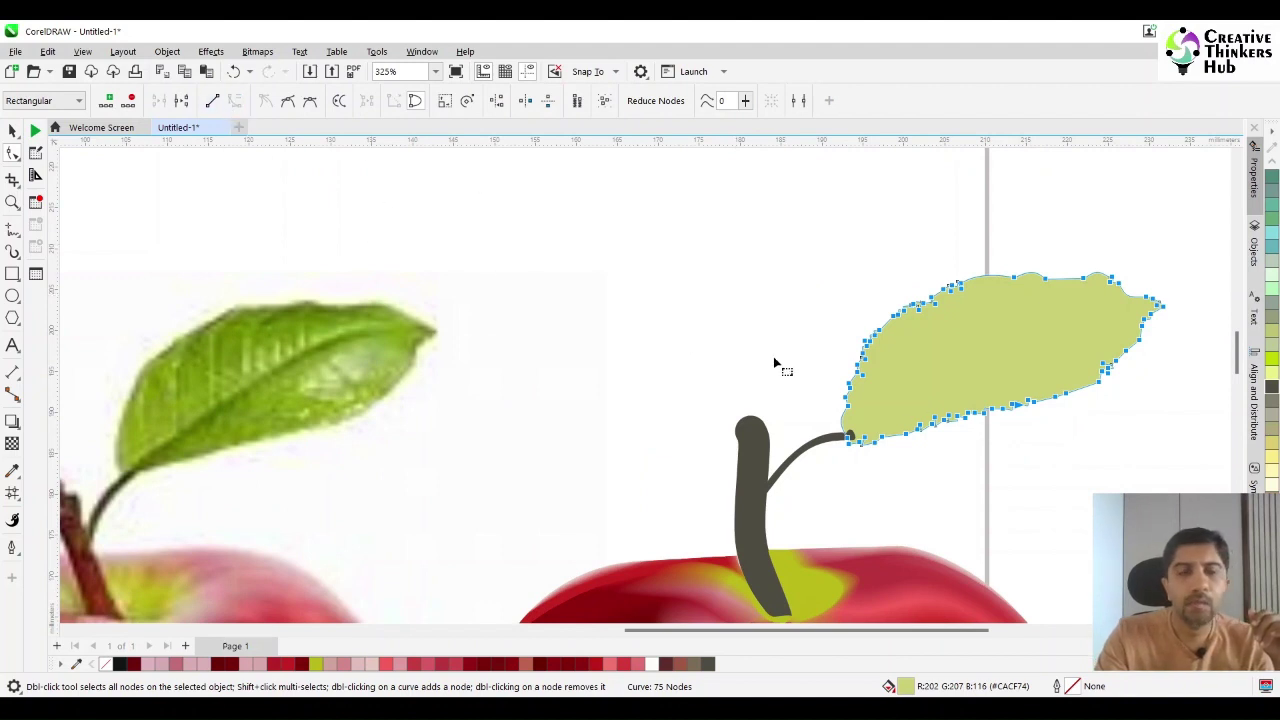
click(793, 287)
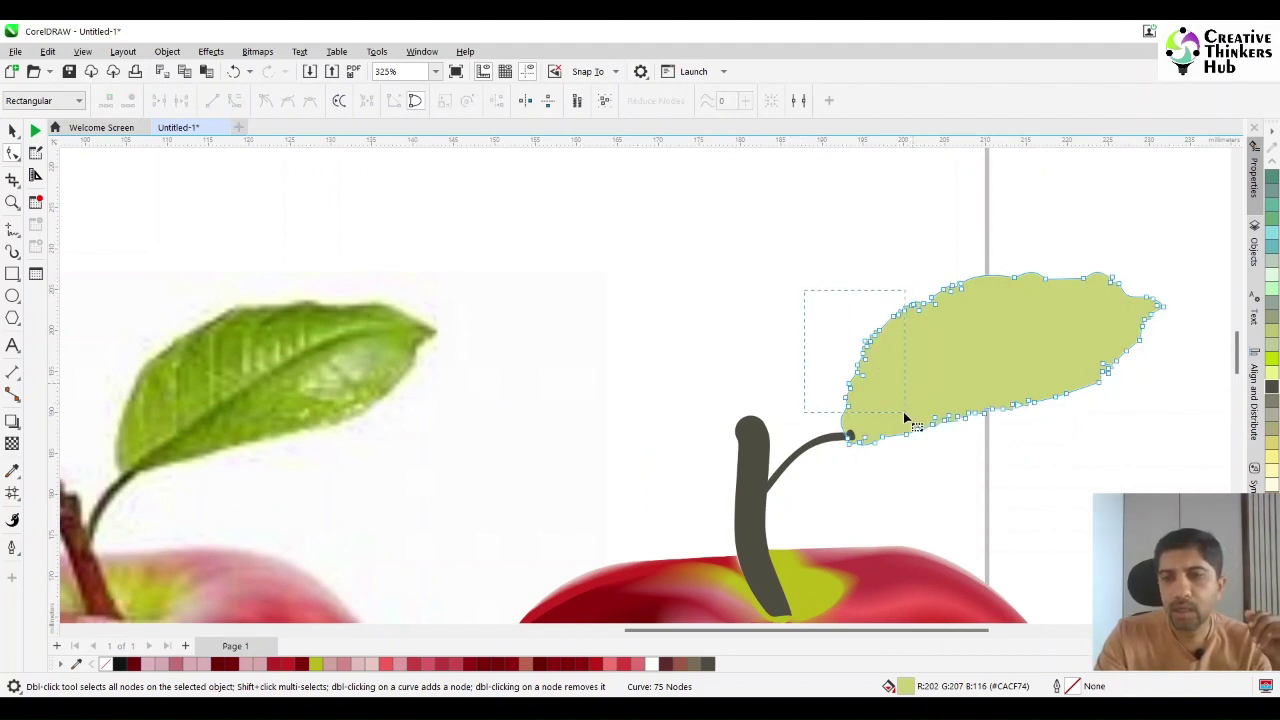
drag(905, 418, 904, 412)
key(Delete)
drag(893, 251, 935, 322)
key(ctrl+z)
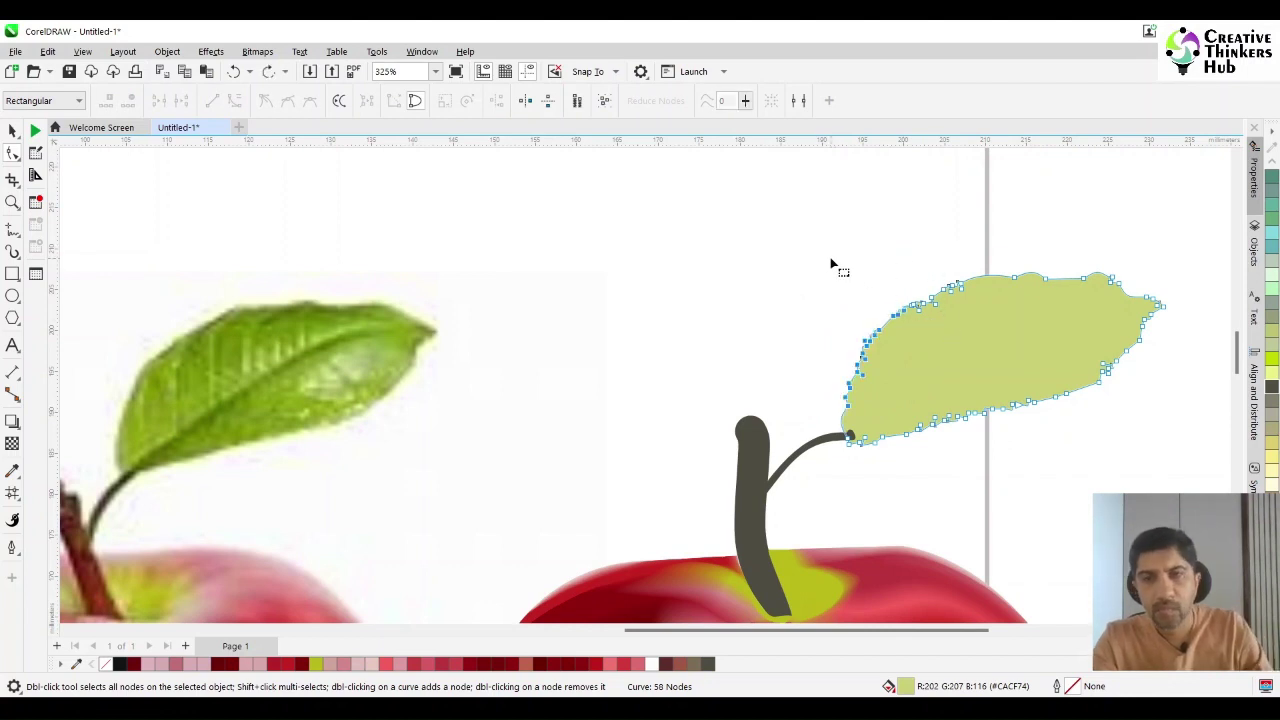
Delete surplus nodes in small groups along the leaf outline's left and upper-left edge.
drag(830, 350, 863, 403)
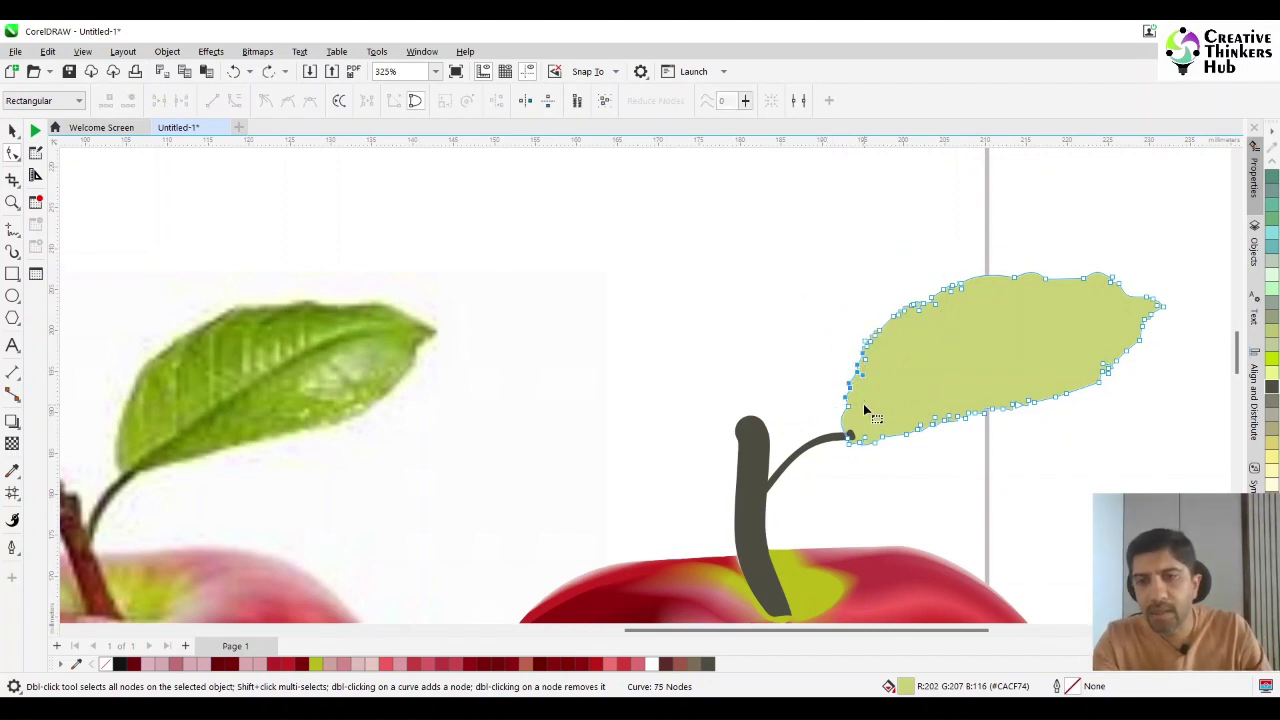
key(Delete)
drag(866, 295, 902, 343)
key(Delete)
key(Delete)
drag(955, 307, 920, 320)
key(Delete)
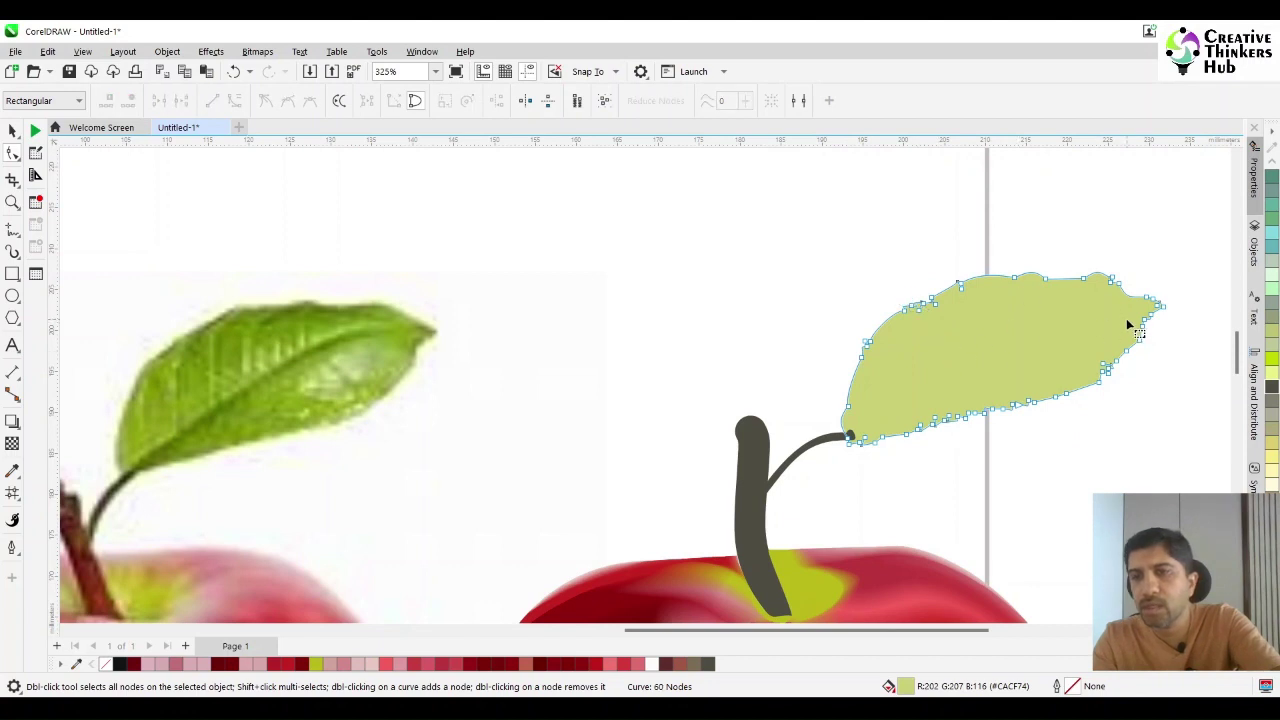
Delete surplus nodes near the leaf's tip, along its lower edge and on its lower-right edge.
drag(1127, 318, 1164, 344)
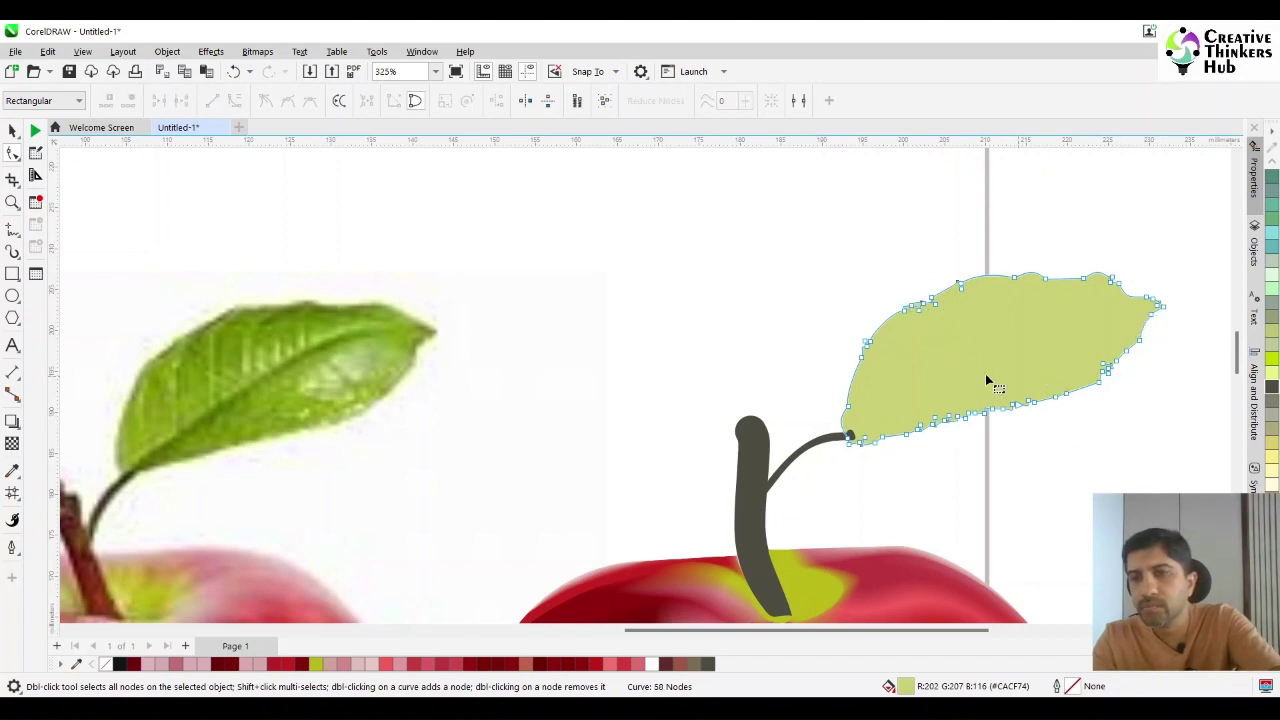
drag(957, 391, 996, 445)
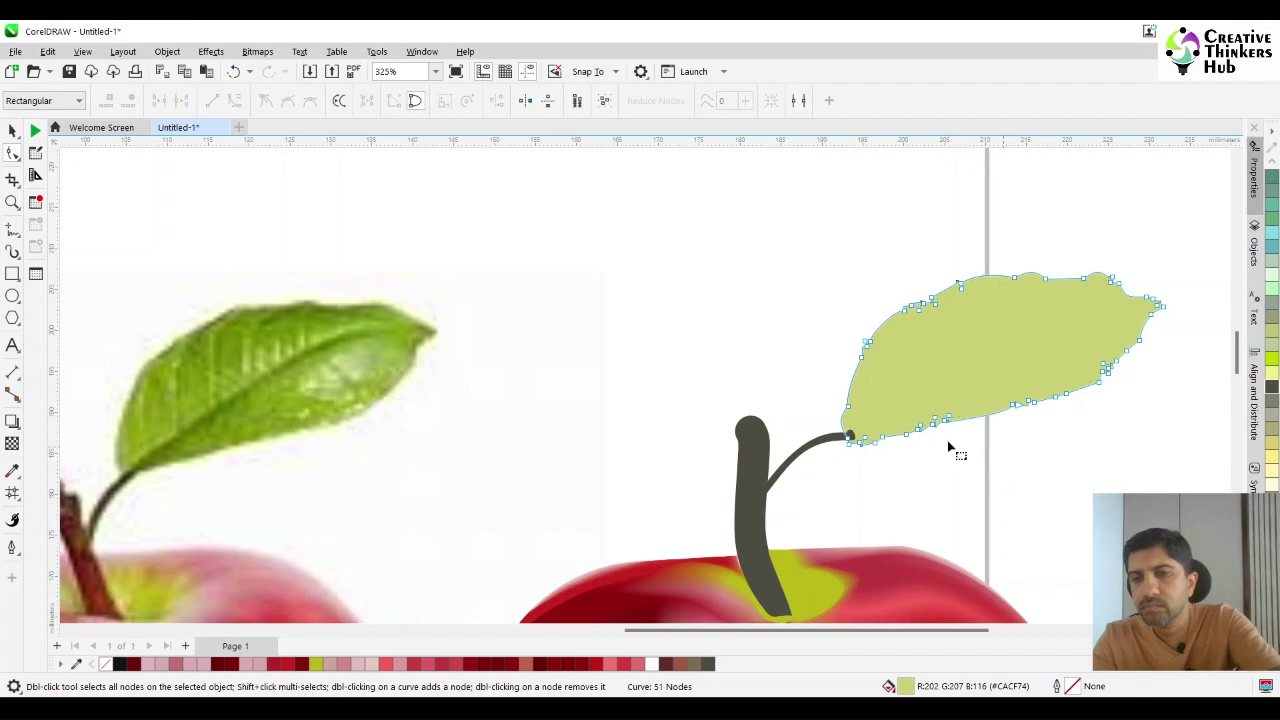
drag(900, 432, 925, 474)
key(Delete)
drag(1096, 350, 1119, 386)
key(Delete)
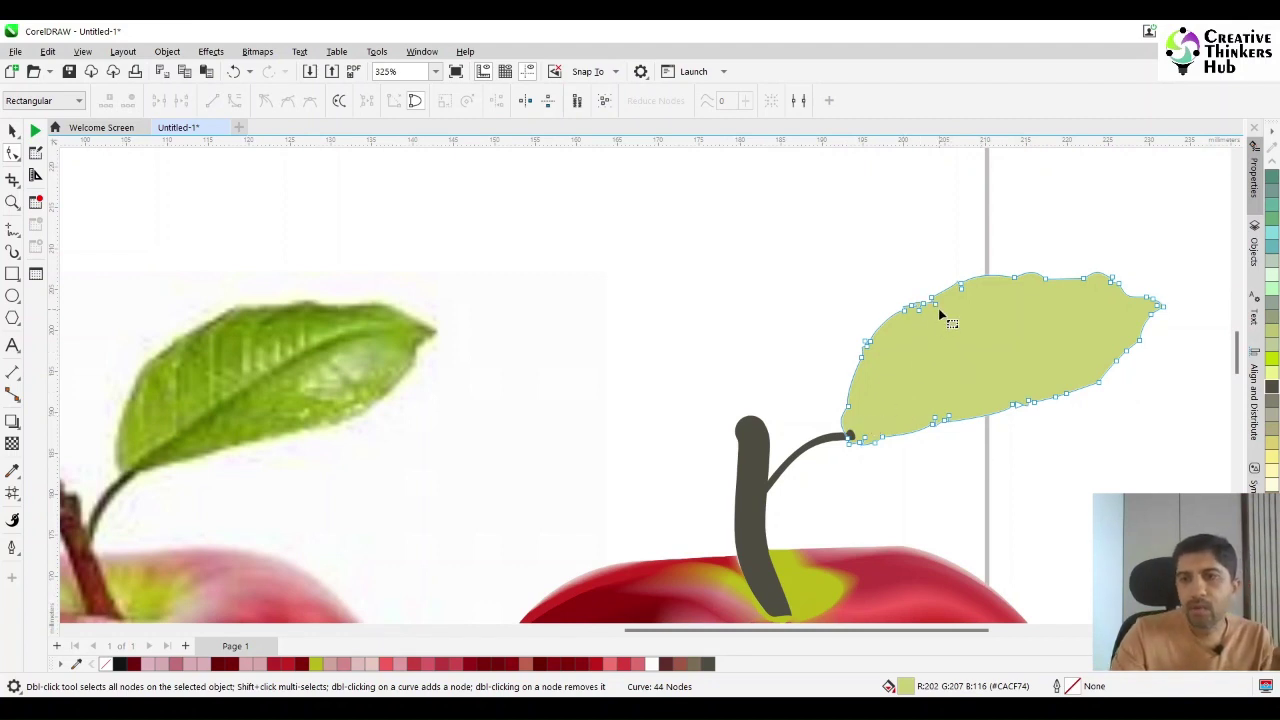
Apply a mesh fill to the leaf with a 4 by 4 grid.
click(12, 493)
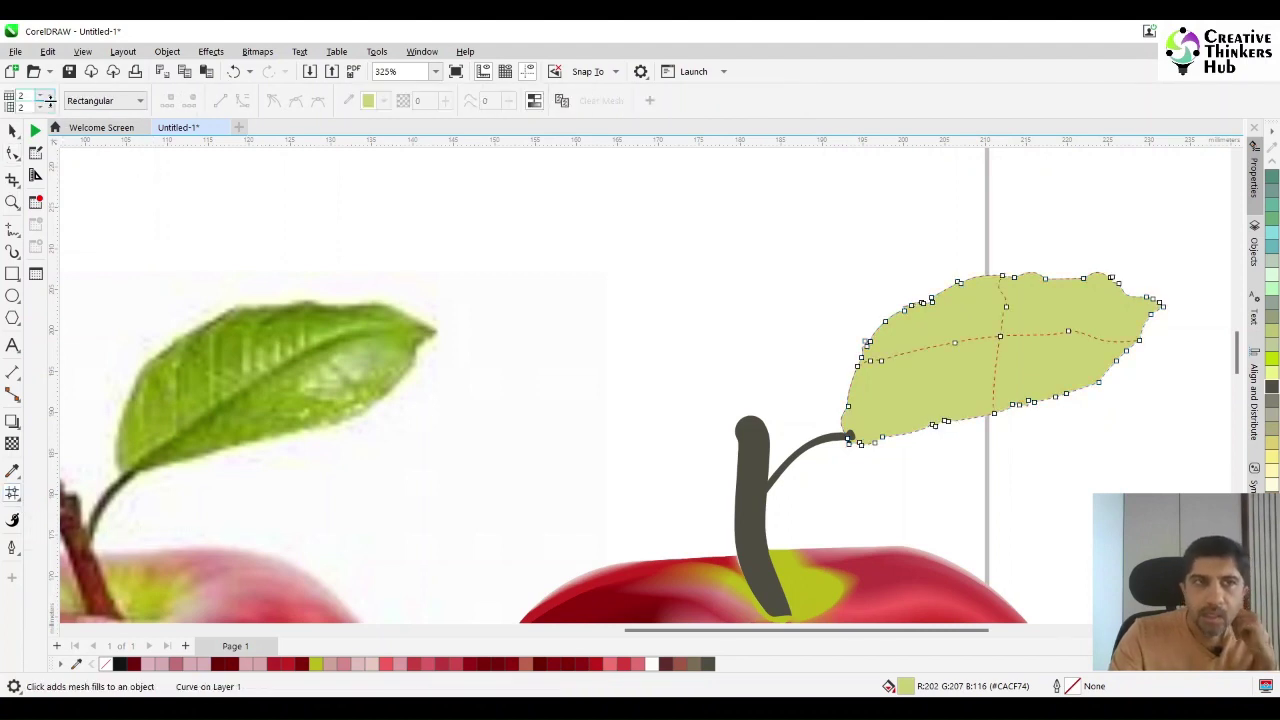
click(51, 96)
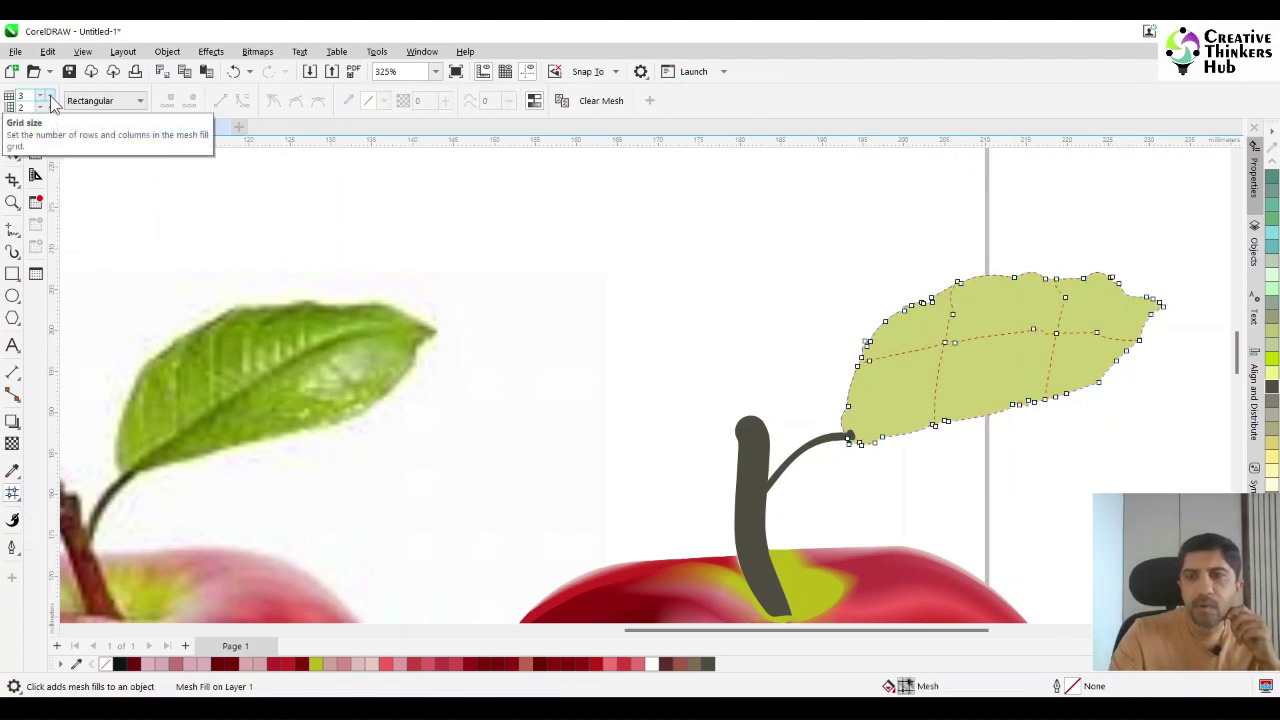
click(51, 96)
click(51, 107)
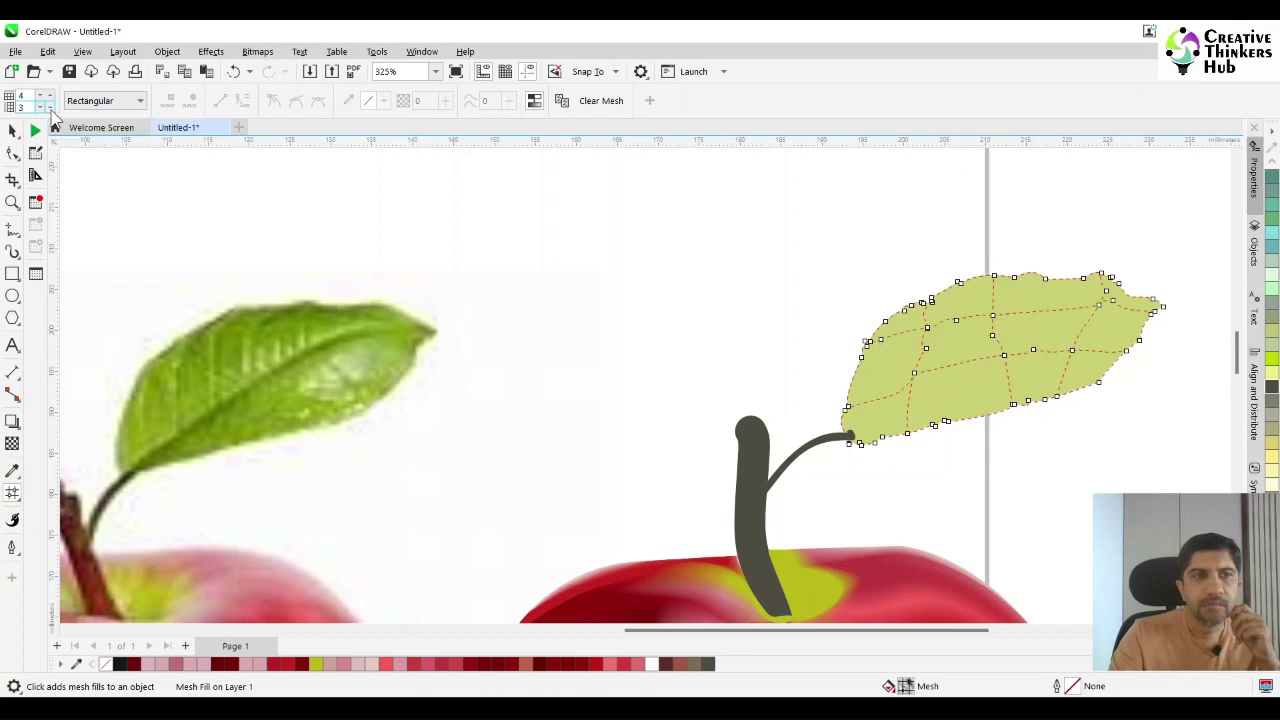
click(51, 107)
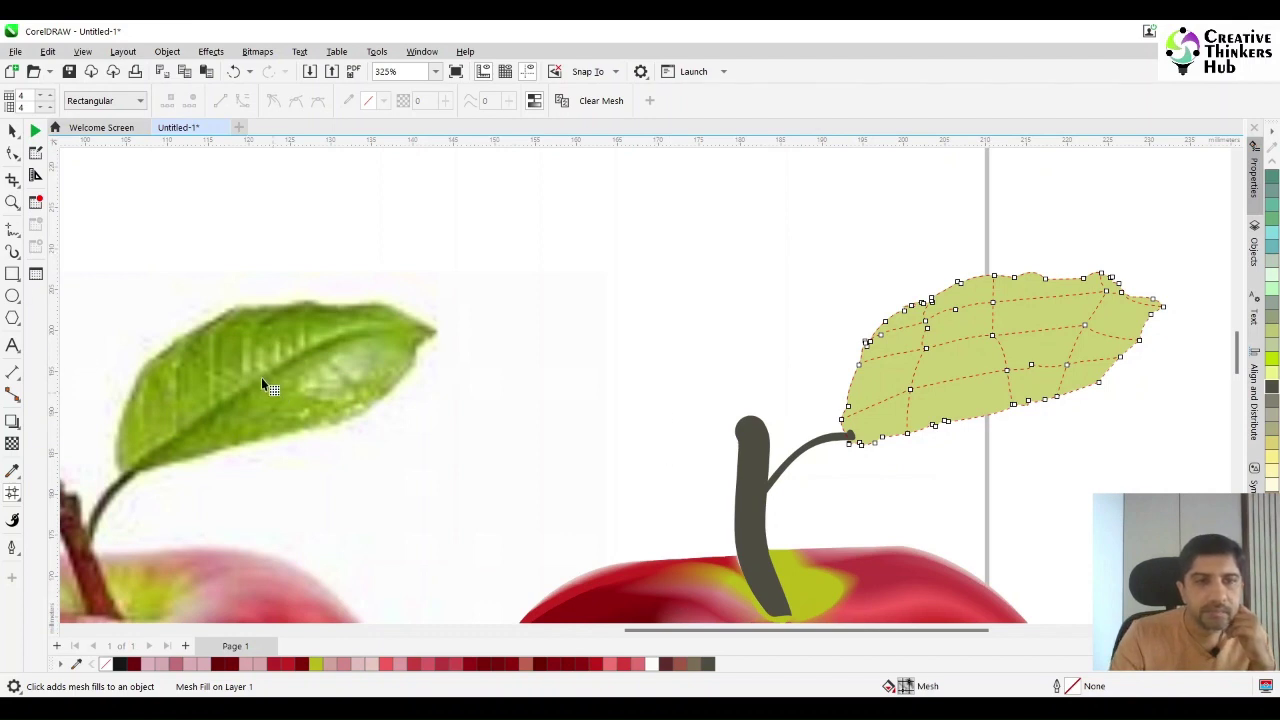
Colour the leaf's upper-left mesh patch #98B235 and its centre-right patch #C5D68F, sampling both greens from the photo's leaf.
click(966, 324)
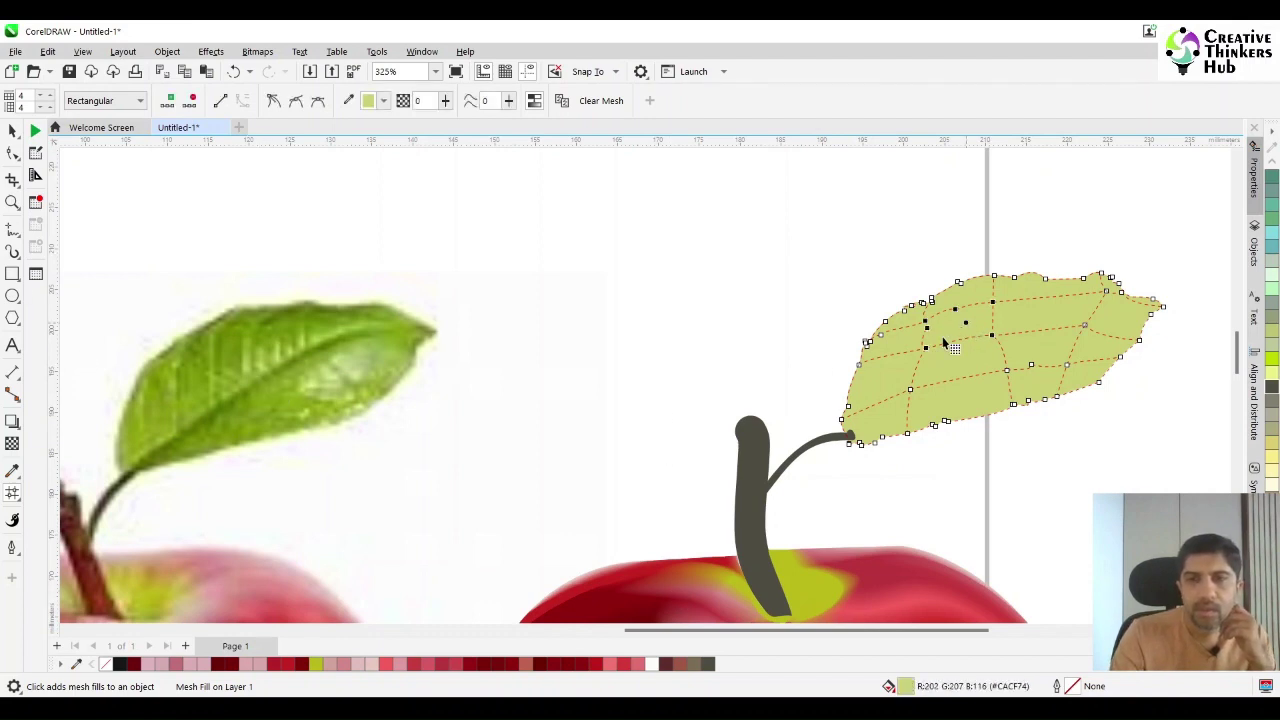
click(265, 356)
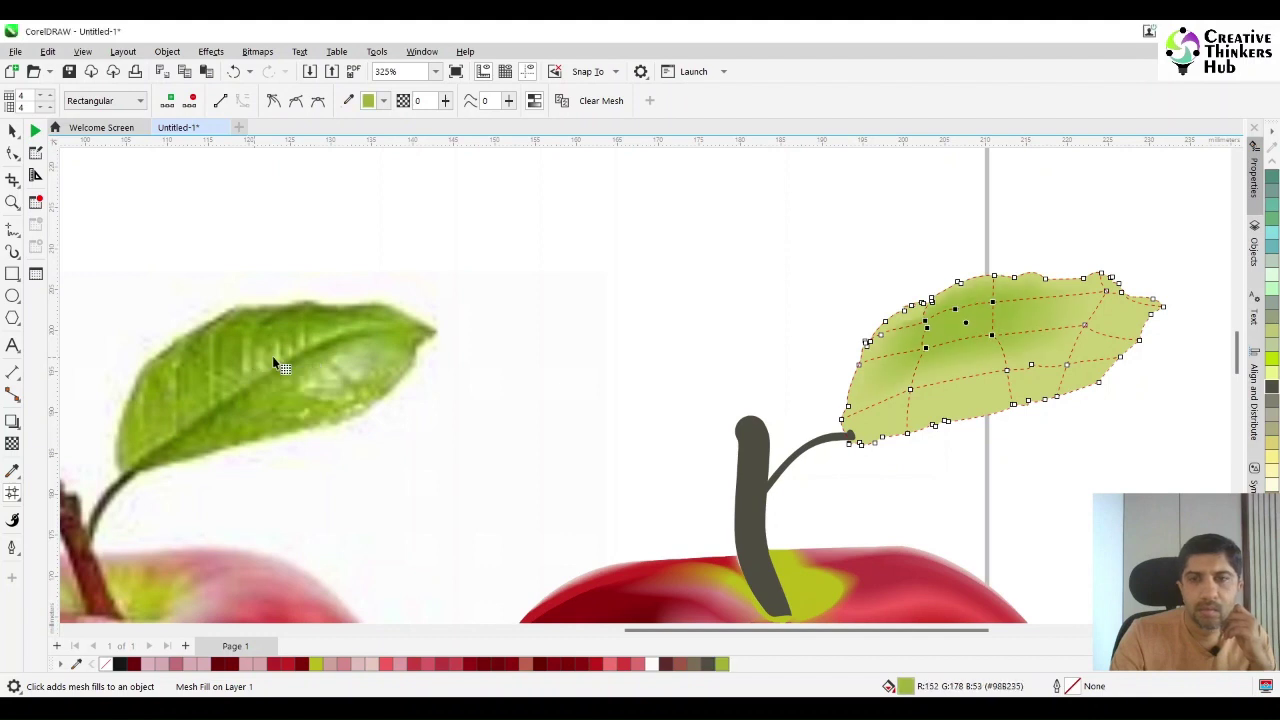
click(1037, 342)
click(349, 100)
click(344, 370)
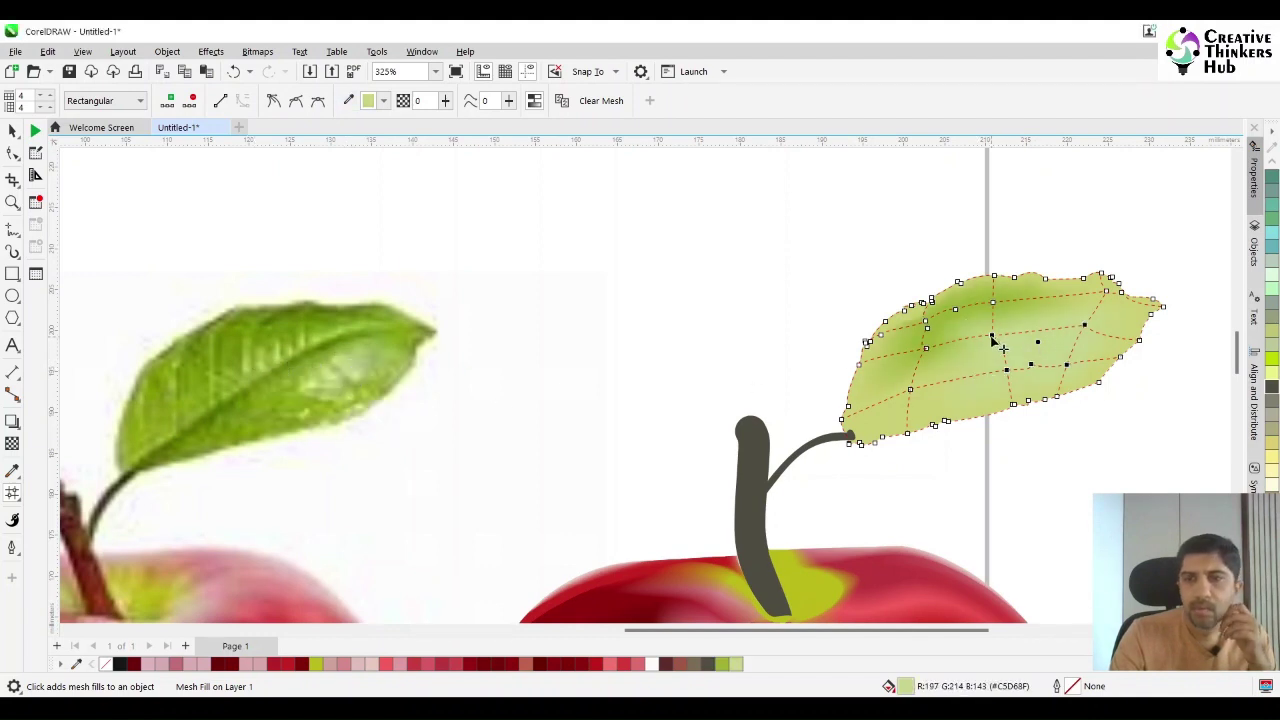
Undo the last mesh edit and shift the inner mesh nodes at the leaf's centre and centre-left lower.
click(992, 336)
key(ctrl+z)
click(993, 343)
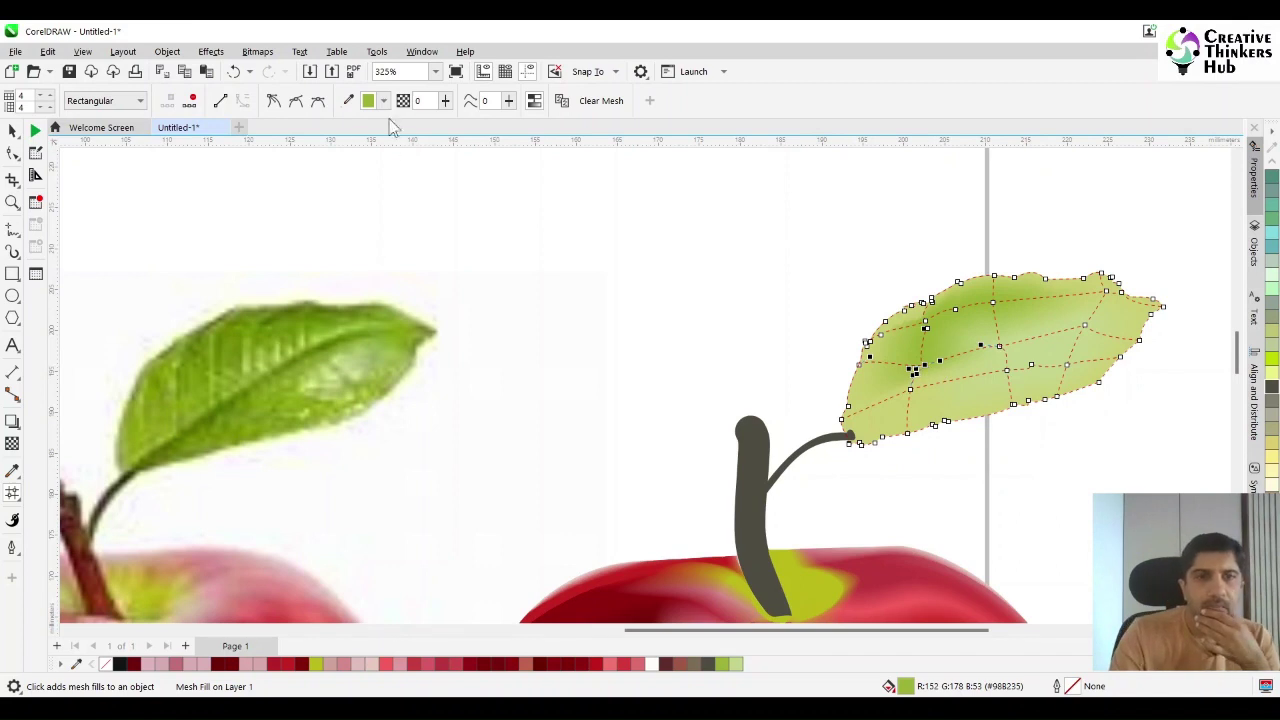
Raise the leaf's upper-centre mesh node slightly and colour the upper-right node and top-edge patch with photo-sampled greens, using #88954F on the patch.
click(1108, 291)
click(348, 100)
click(400, 312)
drag(993, 302, 993, 291)
click(1013, 285)
click(348, 100)
click(331, 308)
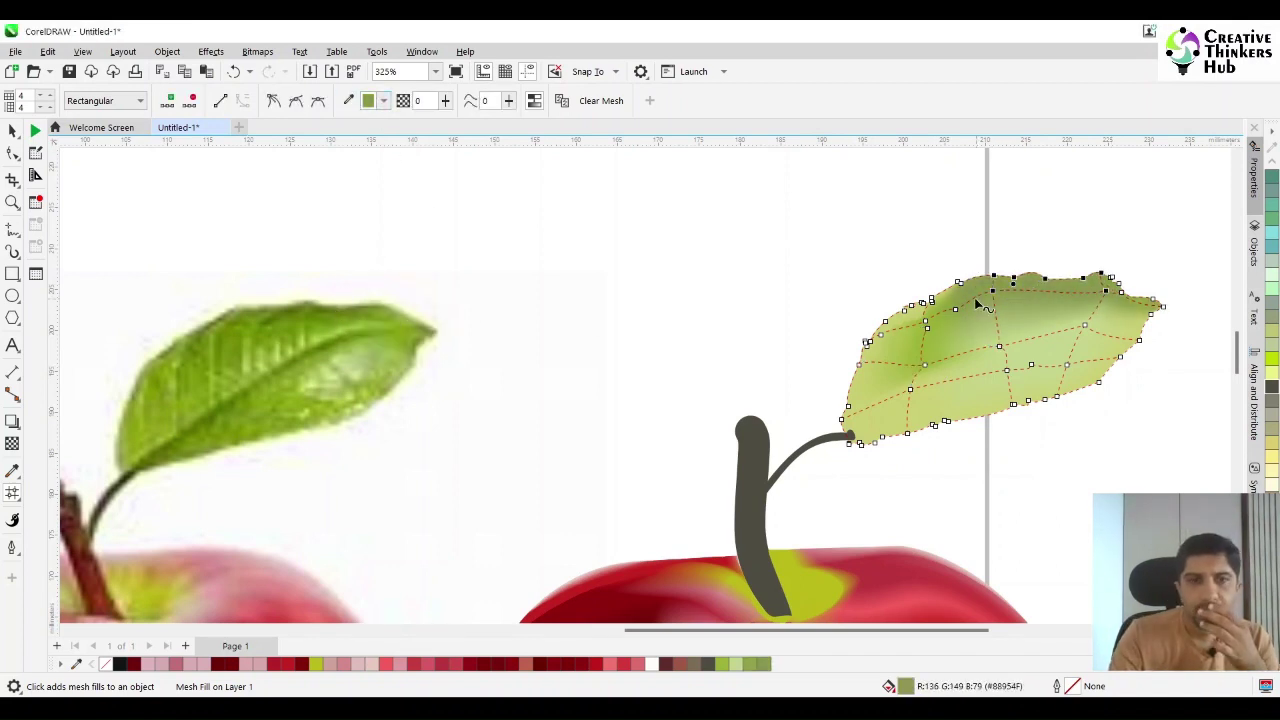
Colour the leaf's upper-left, centre-left and upper-centre mesh patches with greens sampled from the leaf colours.
click(909, 325)
click(348, 100)
click(205, 345)
click(940, 339)
click(348, 100)
click(229, 347)
click(1031, 307)
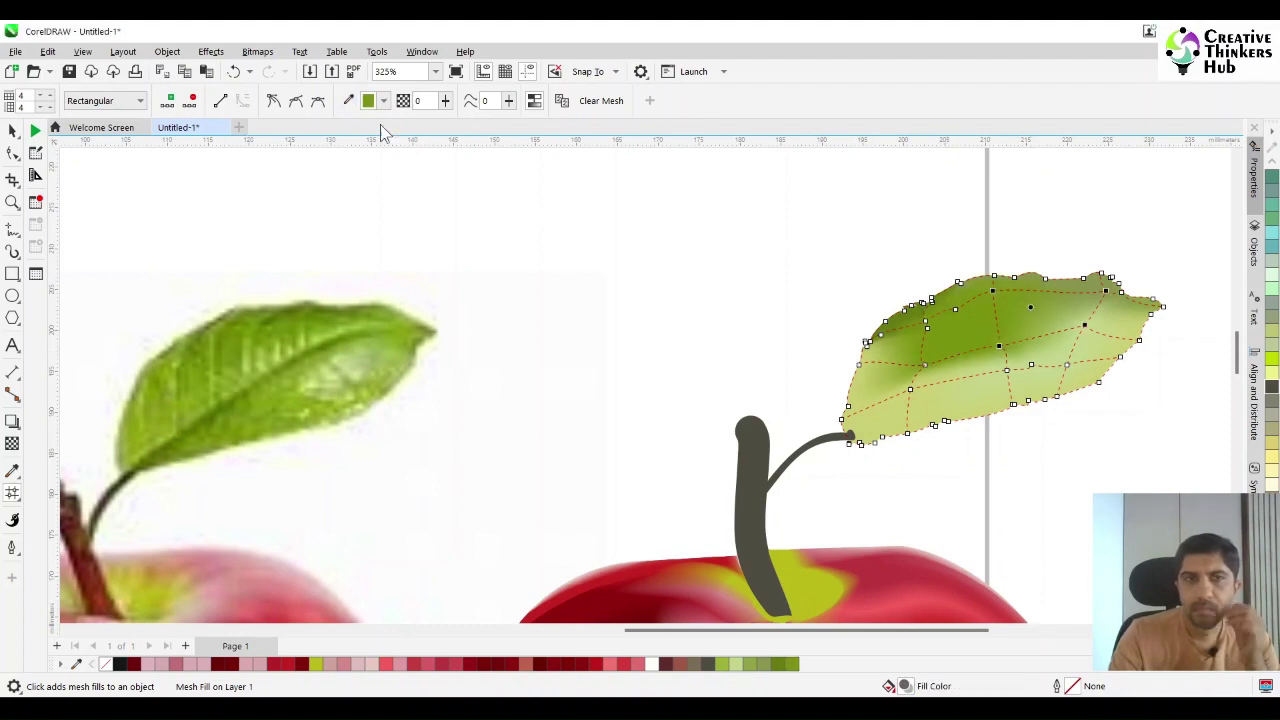
click(348, 100)
click(1031, 297)
Colour the leaf's lower-left mesh patch with a photo-sampled green and the lower-middle patch #7A9208.
click(882, 389)
click(348, 100)
click(165, 398)
click(942, 404)
click(349, 101)
click(232, 434)
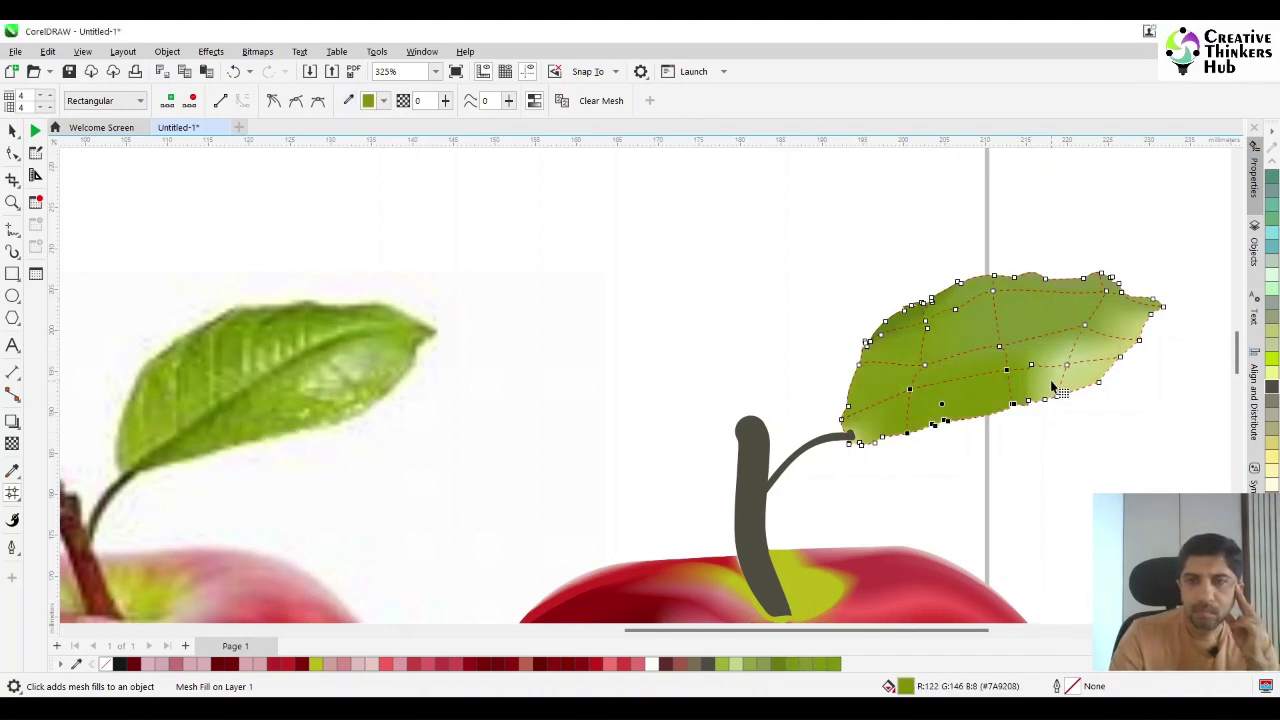
Colour the leaf's lower-right and centre-right mesh patches with light greens sampled from the photo leaf's highlight area.
click(348, 100)
click(352, 410)
click(348, 100)
click(343, 369)
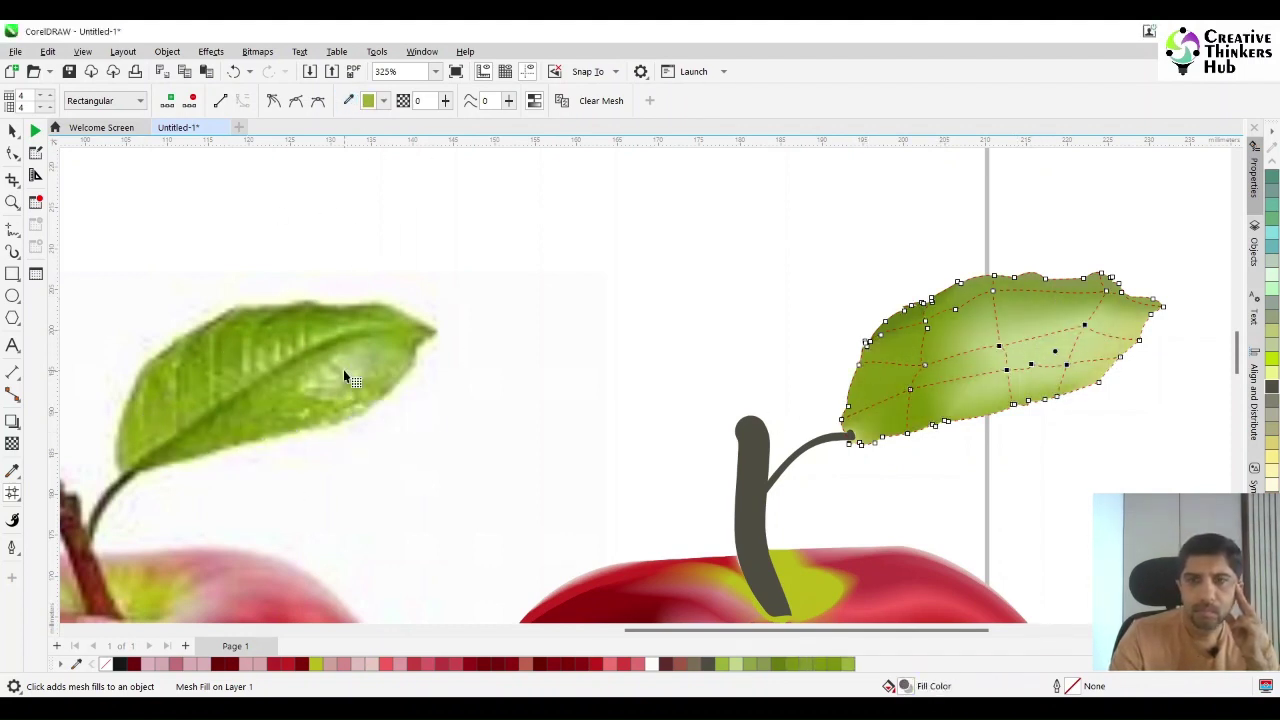
Add a mesh line across the leaf above its centre and colour the two patches beside it with greens sampled from the photo.
click(998, 323)
click(167, 100)
click(1023, 310)
click(348, 100)
click(325, 322)
click(985, 340)
click(348, 100)
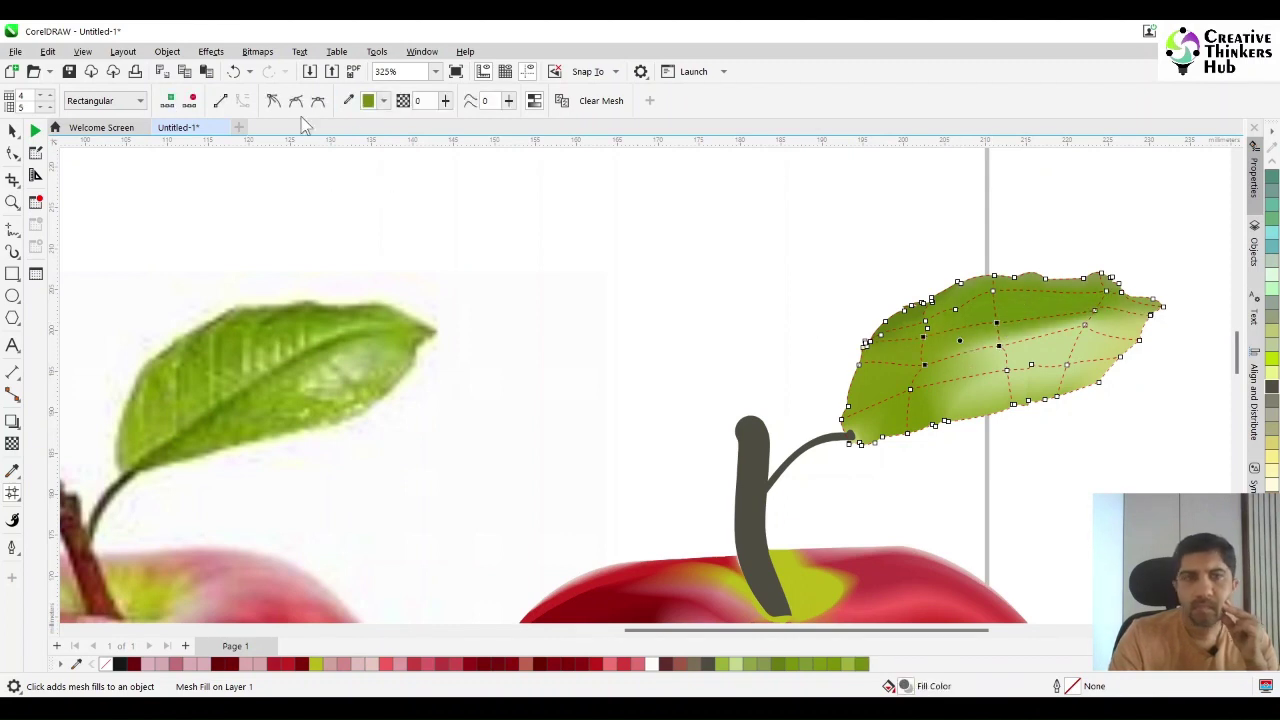
click(262, 355)
Draw a freehand midrib curve about 41 mm wide and 17 mm high from the leaf's stem joint to just past its tip.
key(space)
click(566, 295)
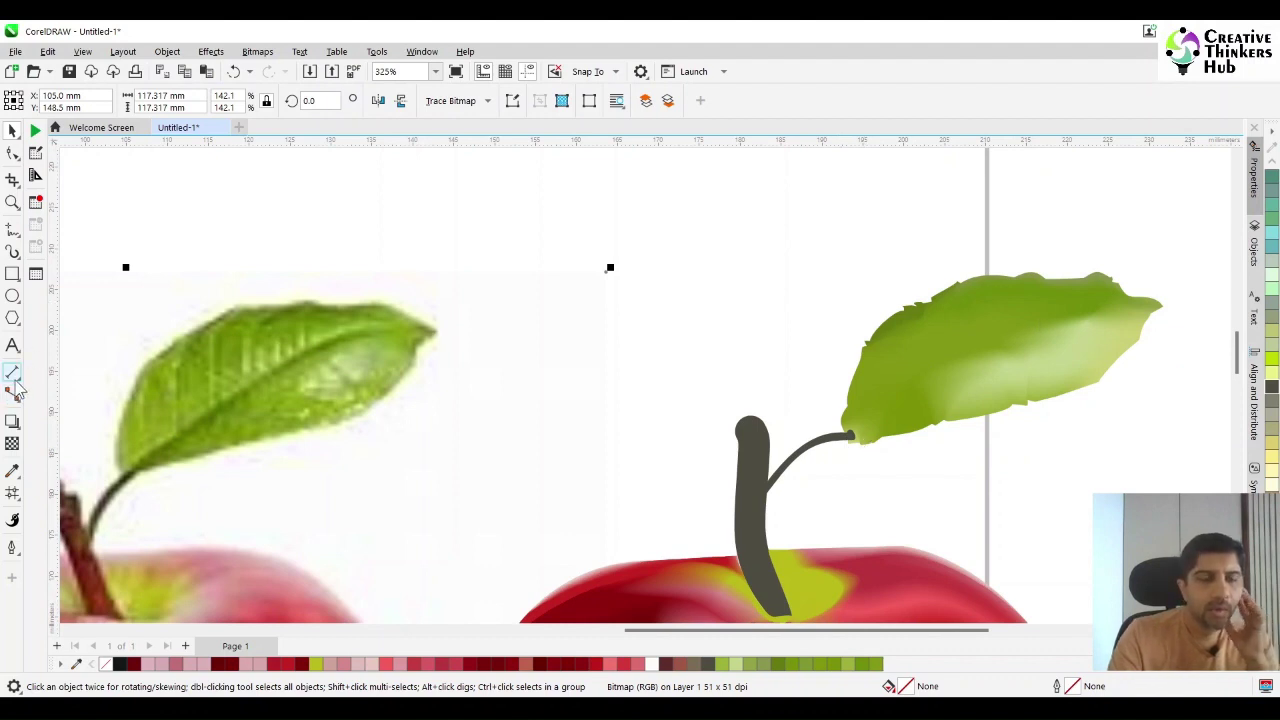
click(709, 260)
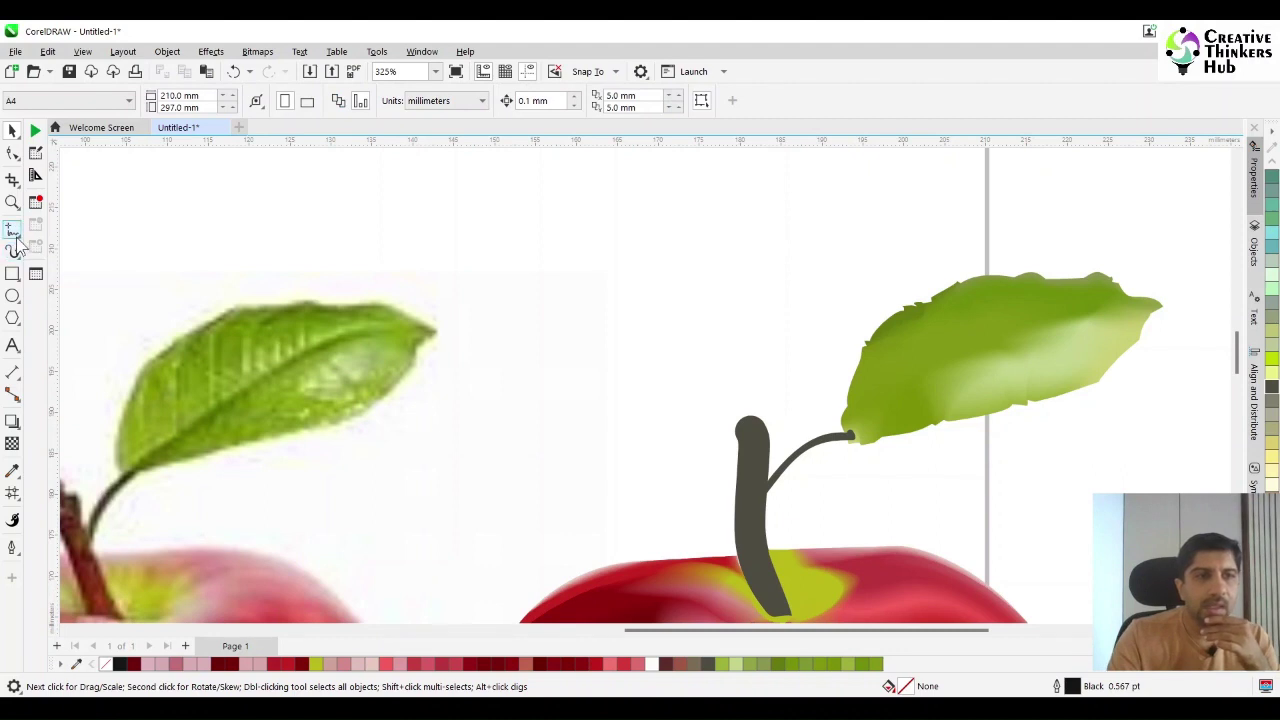
click(16, 238)
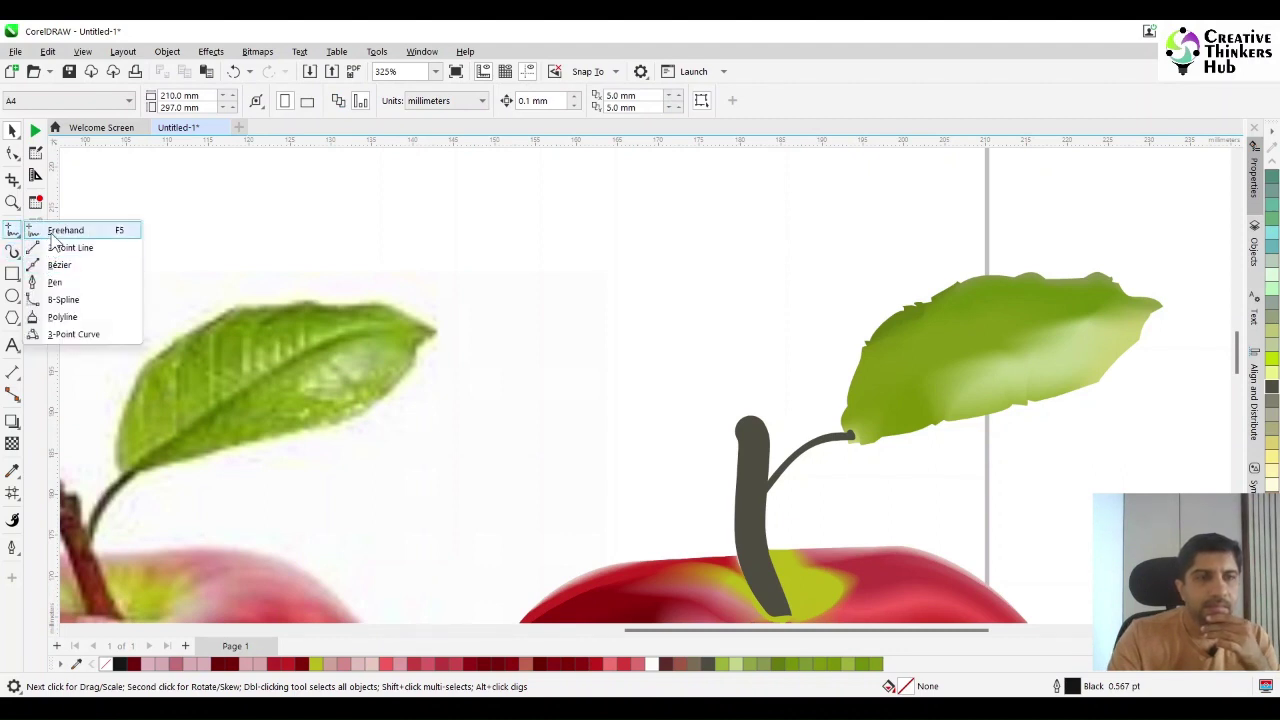
click(62, 231)
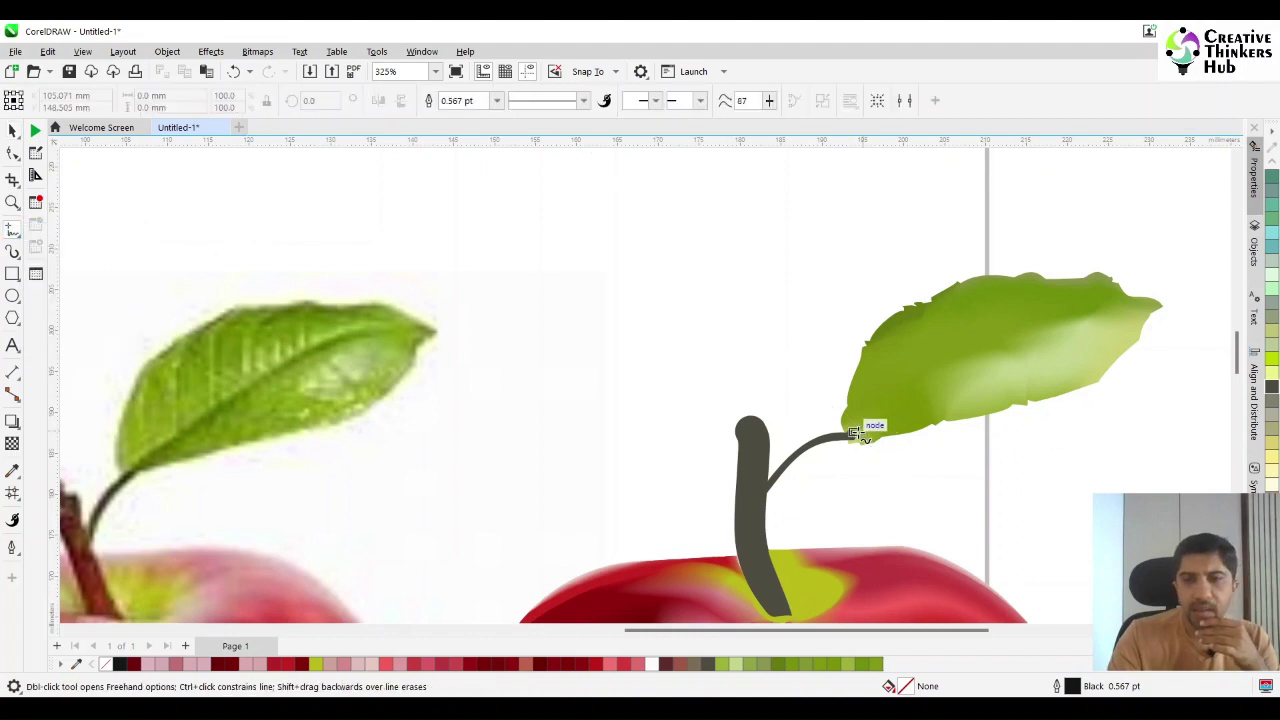
scroll(871, 430, right, 3)
mouse_move(688, 436)
mouse_down()
mouse_move(708, 400)
mouse_move(744, 378)
mouse_move(908, 322)
mouse_move(1024, 301)
mouse_up()
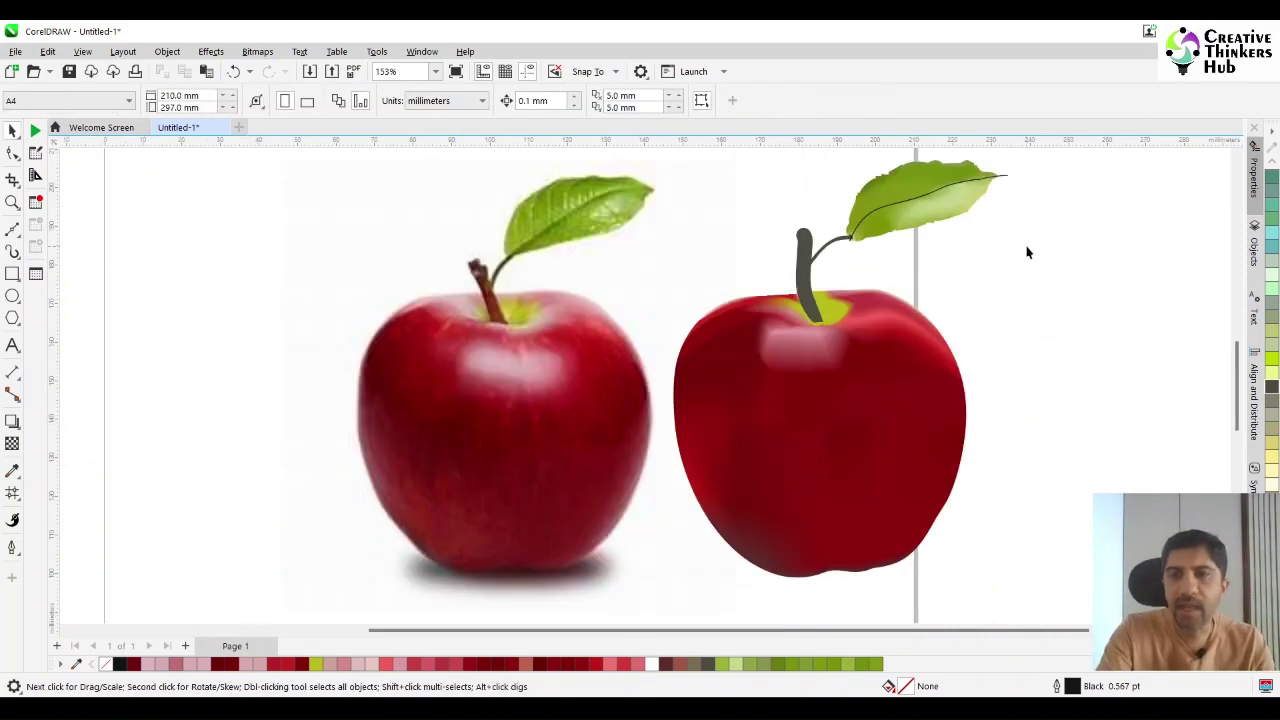
Undo a lime fill on the midrib curve and try lime green (C40 M0 Y100 K0) as its outline colour.
click(971, 181)
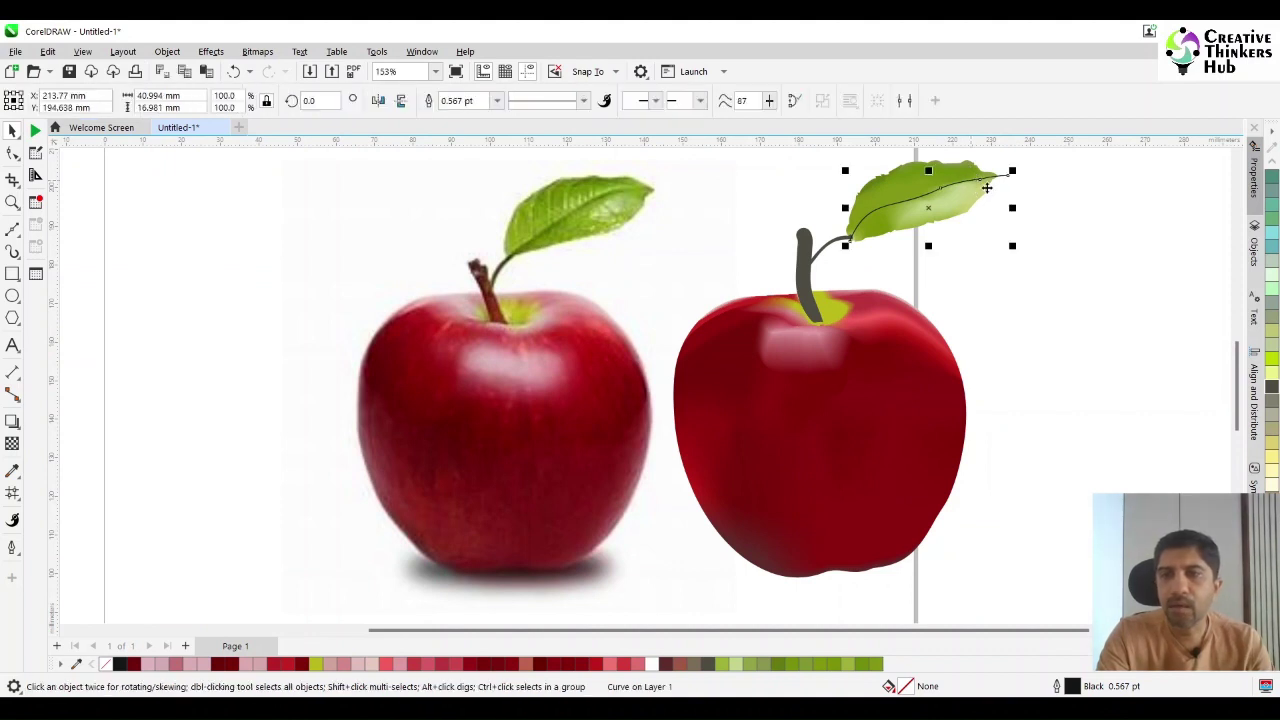
click(1273, 361)
key(ctrl+z)
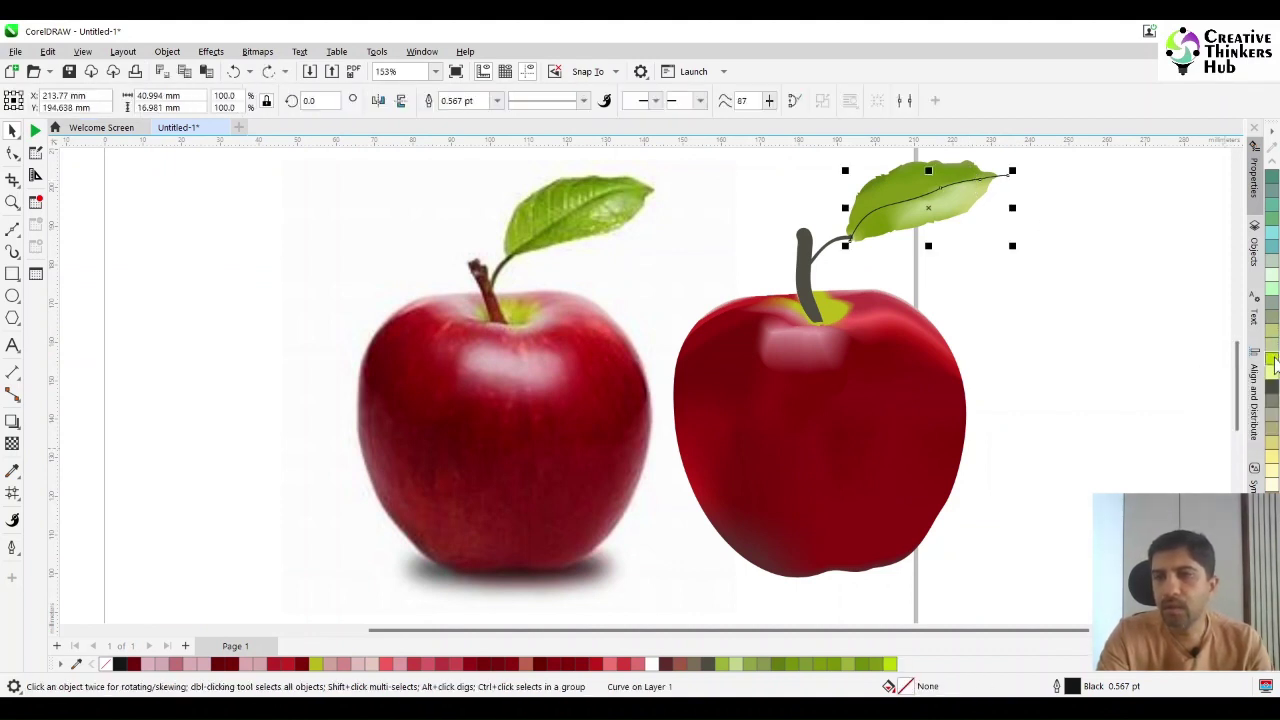
right_click(1273, 362)
Set the midrib curve's outline to green C60 M0 Y60 K20 with a width of 1.0 pt.
double_click(1071, 686)
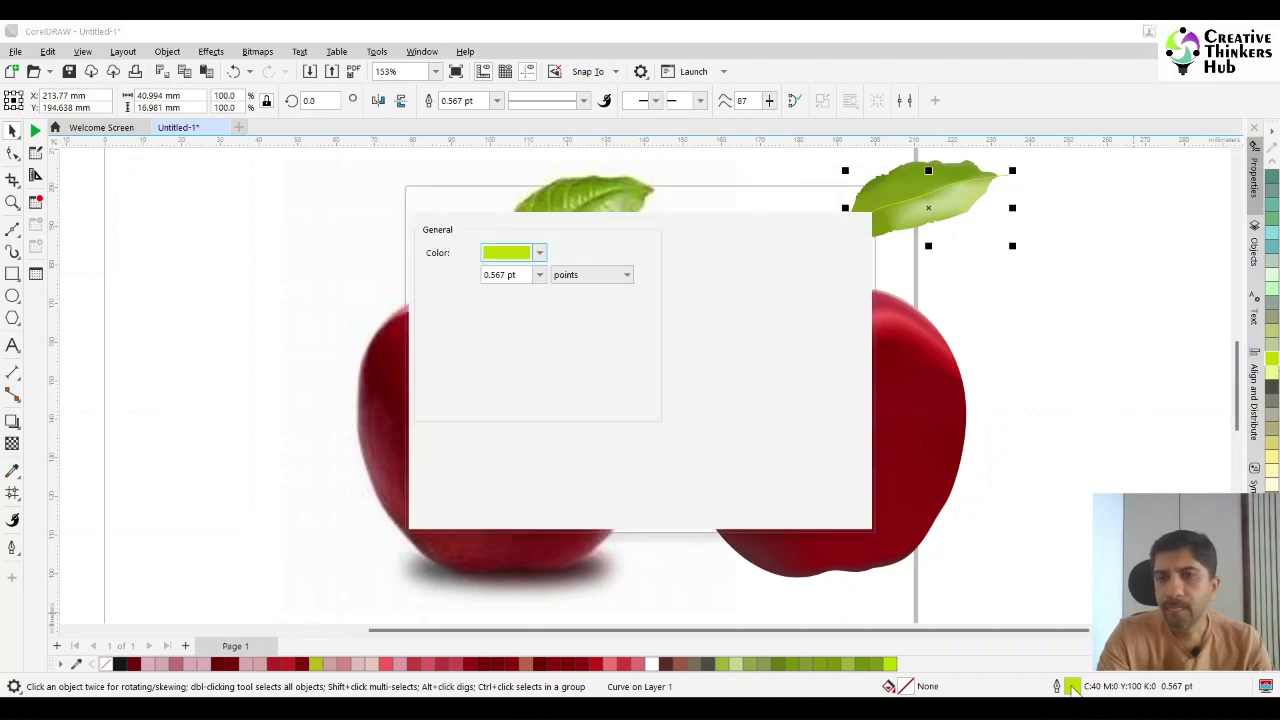
drag(576, 200, 885, 321)
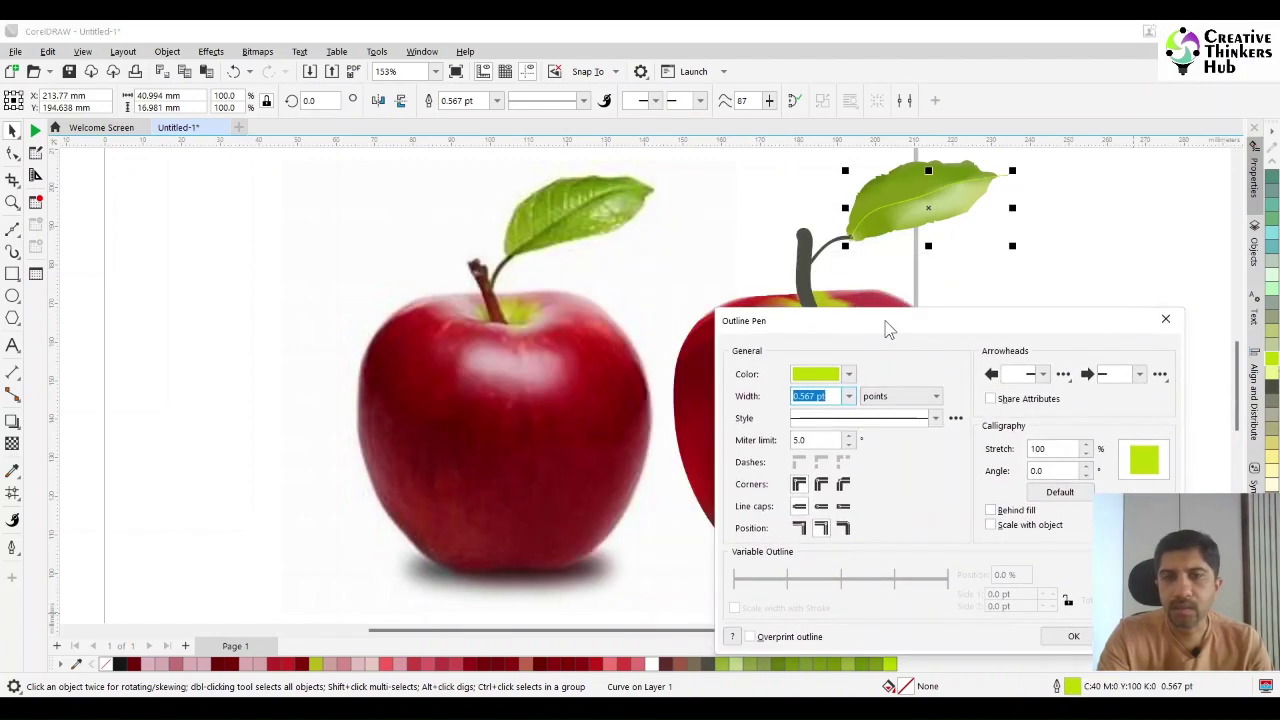
click(848, 376)
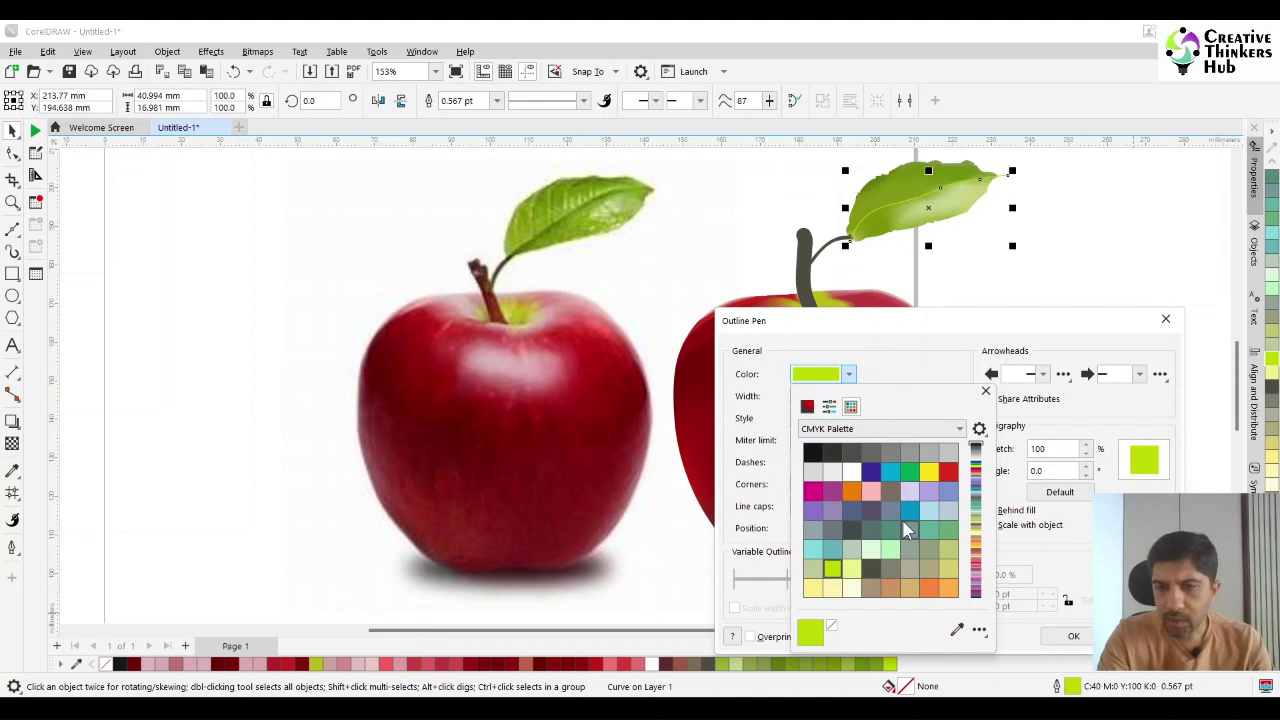
click(907, 476)
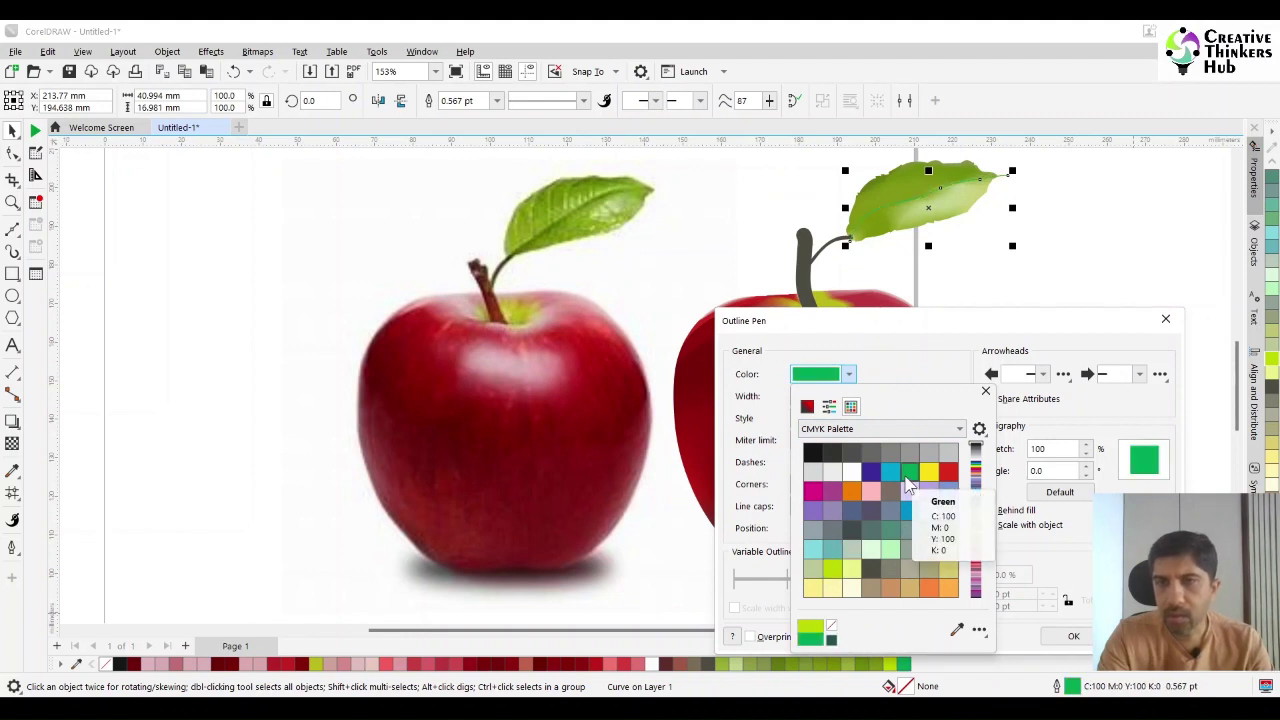
scroll(891, 549, down, 2)
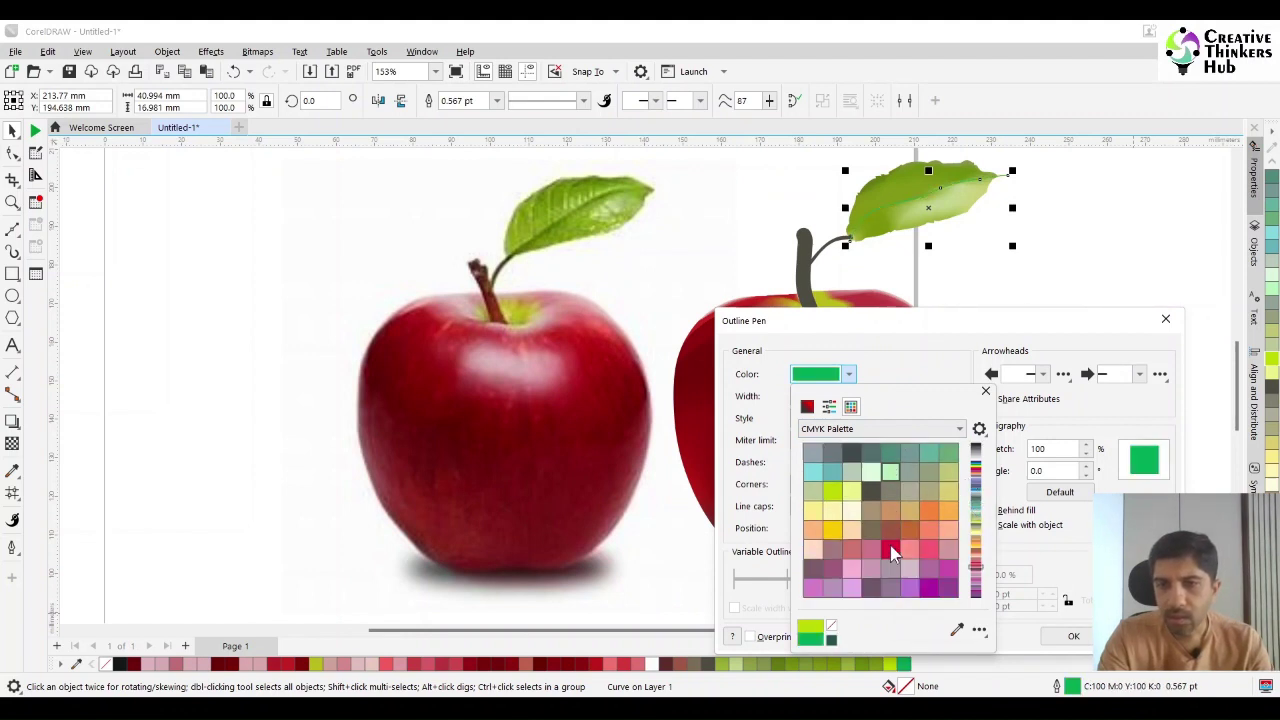
click(946, 456)
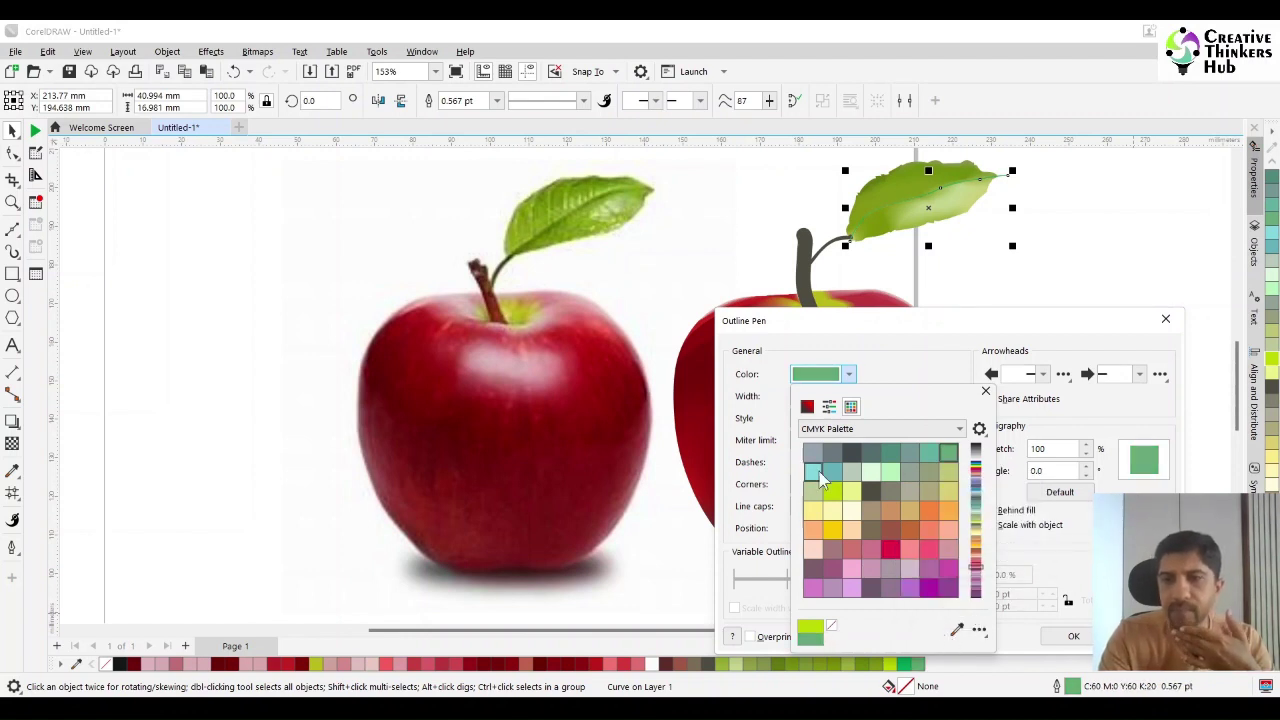
click(880, 365)
click(848, 396)
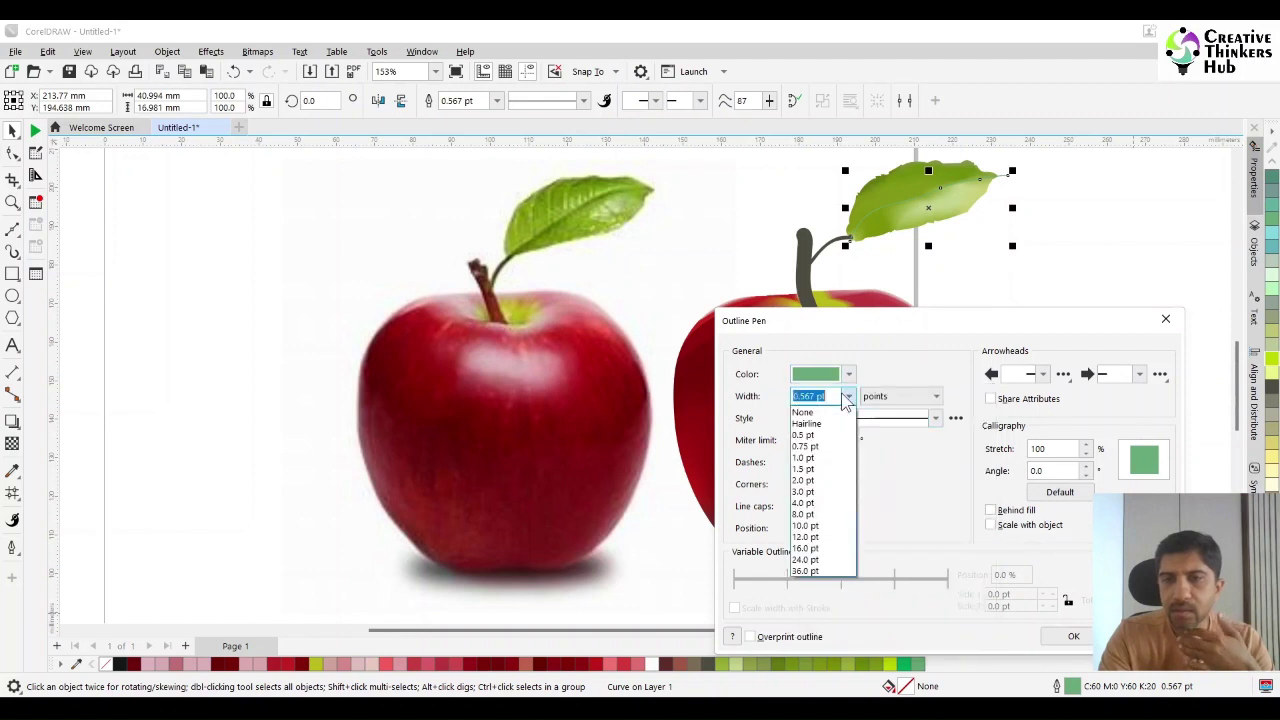
click(818, 510)
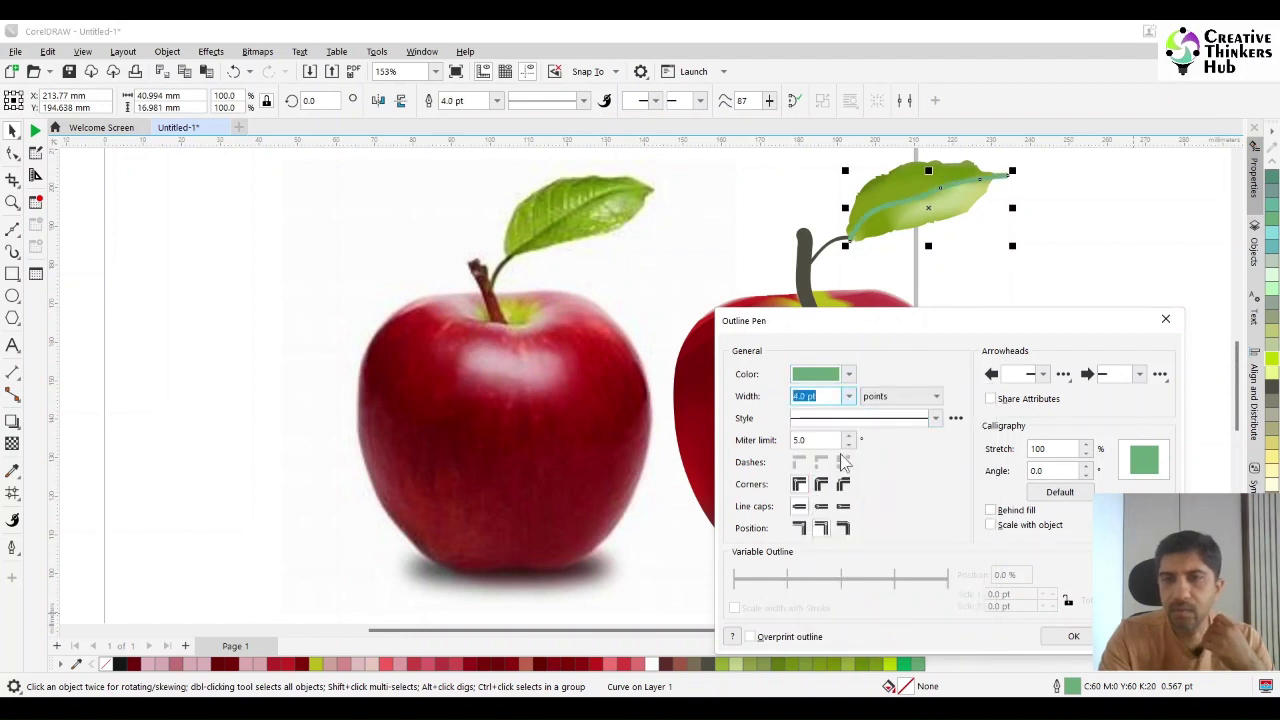
click(848, 396)
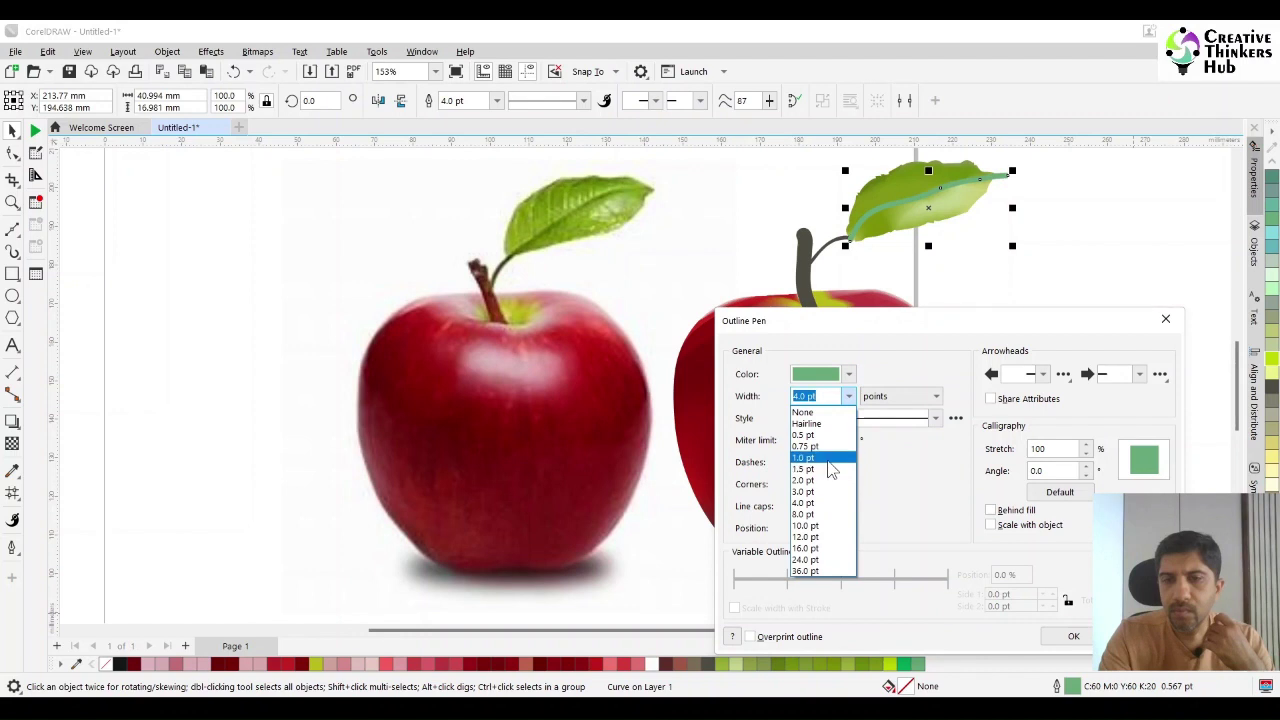
click(829, 459)
click(1073, 636)
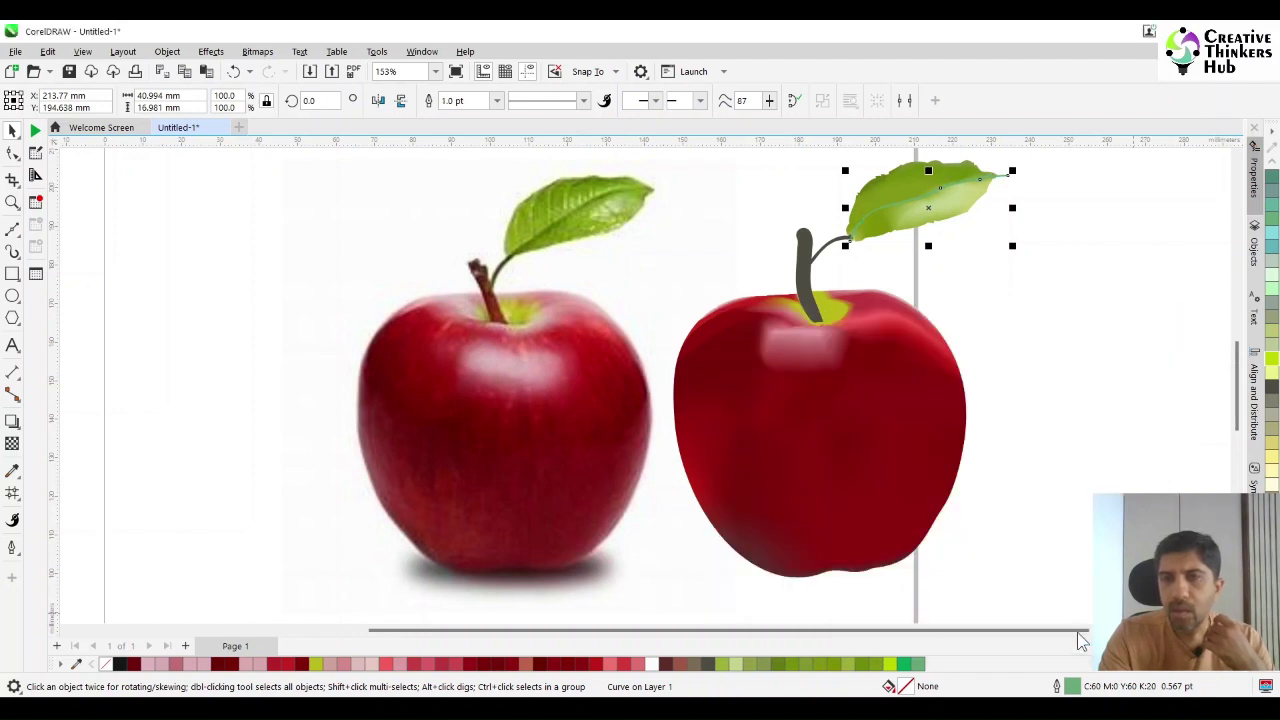
Move the midrib curve's end nodes exactly onto the leaf's tip and the stem joint.
key(z)
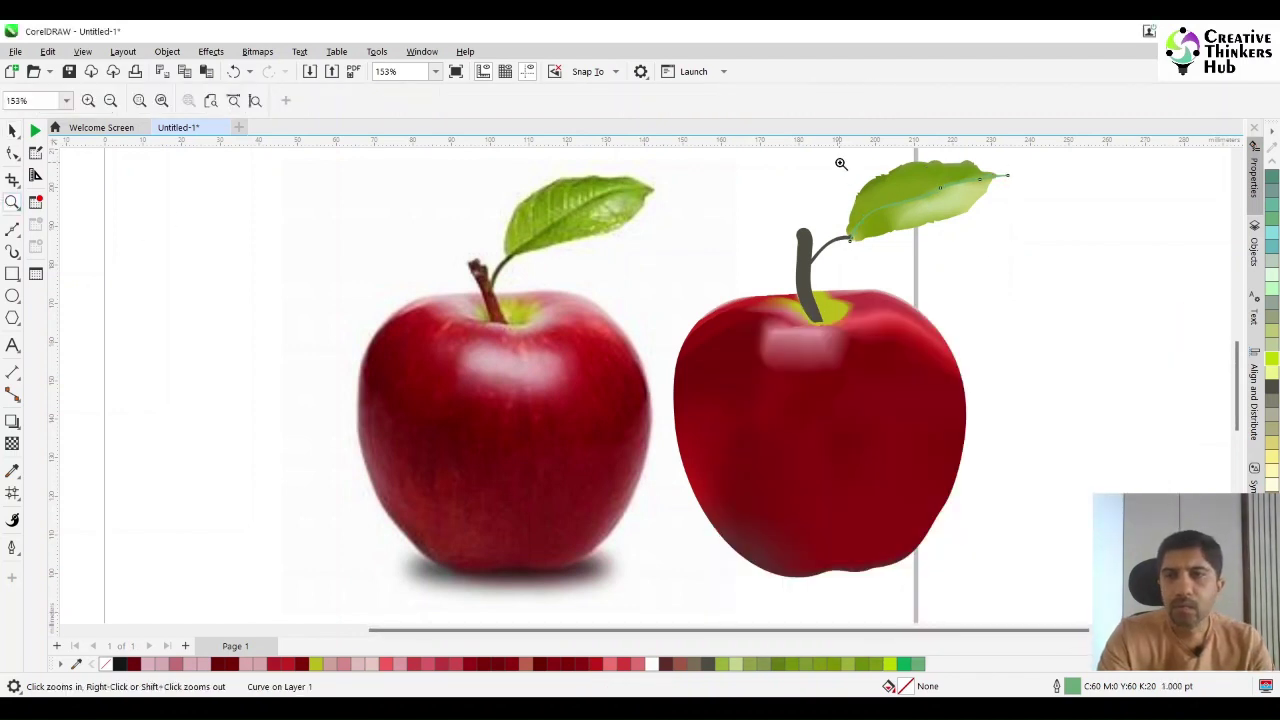
drag(1038, 166, 1081, 175)
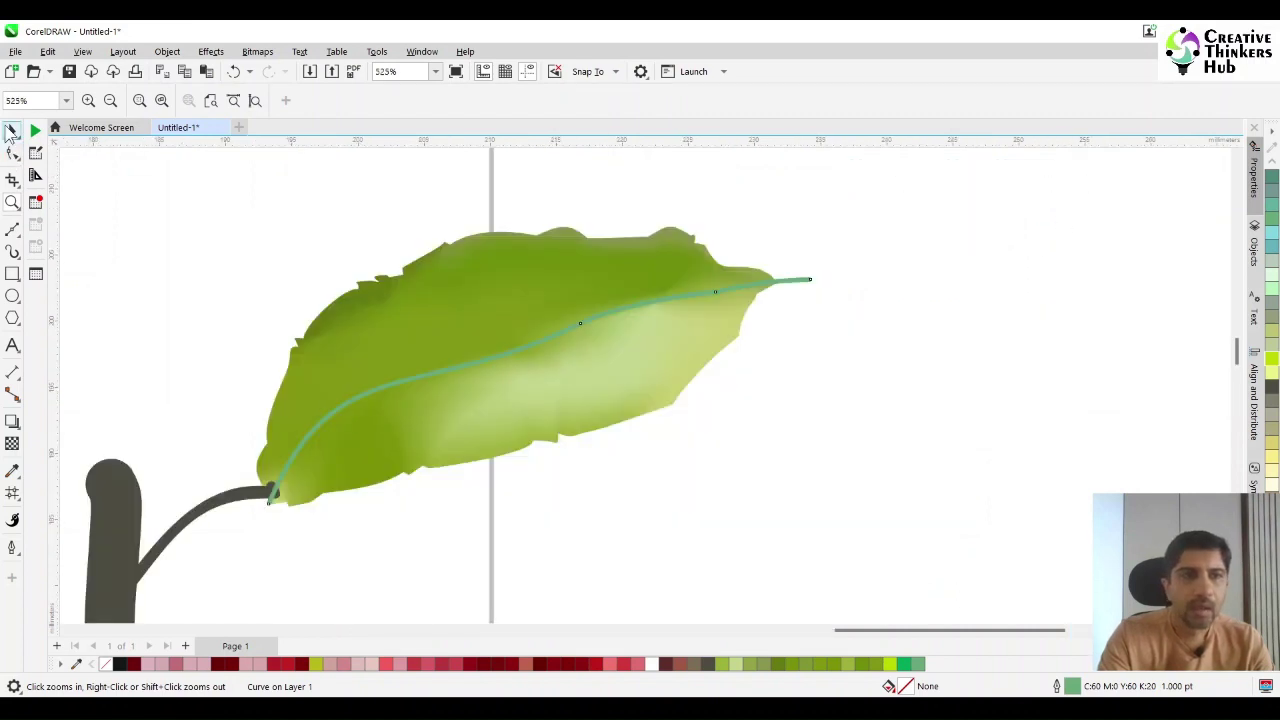
key(F10)
drag(810, 280, 688, 294)
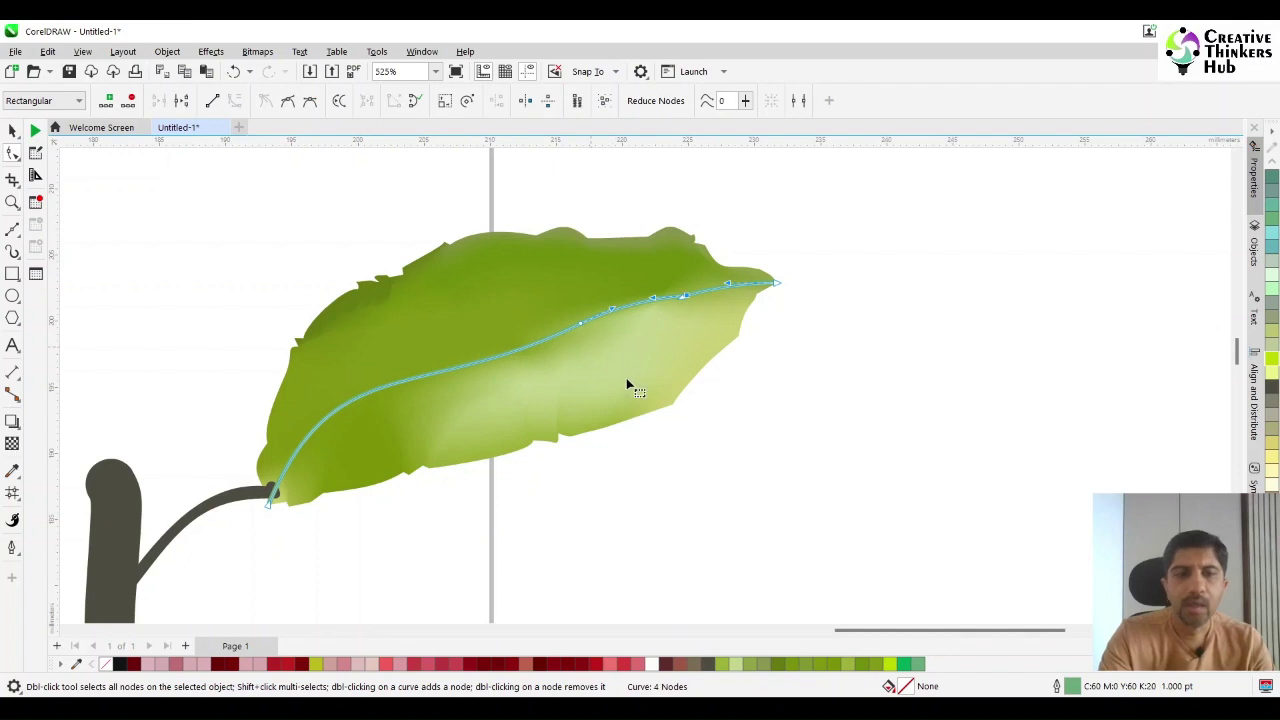
click(273, 496)
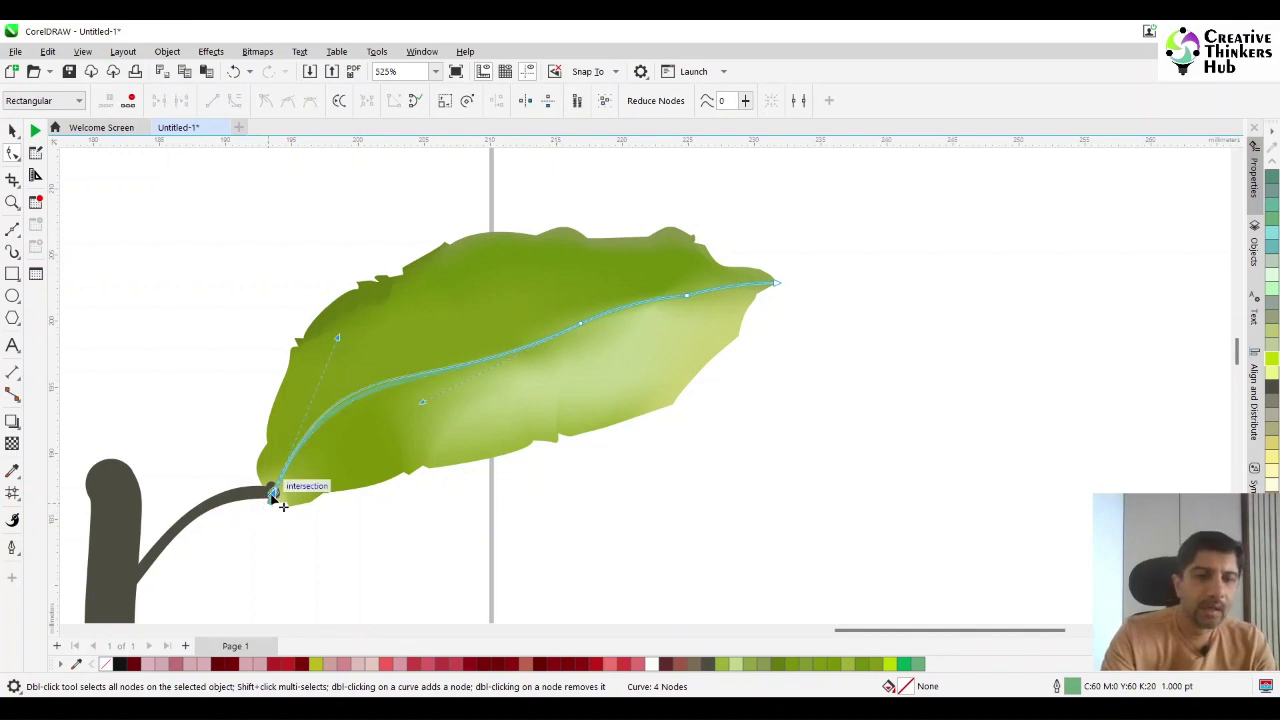
Recolour the midrib's outline dark green #567200, sampled from the vein of the photo's leaf.
drag(865, 638, 710, 652)
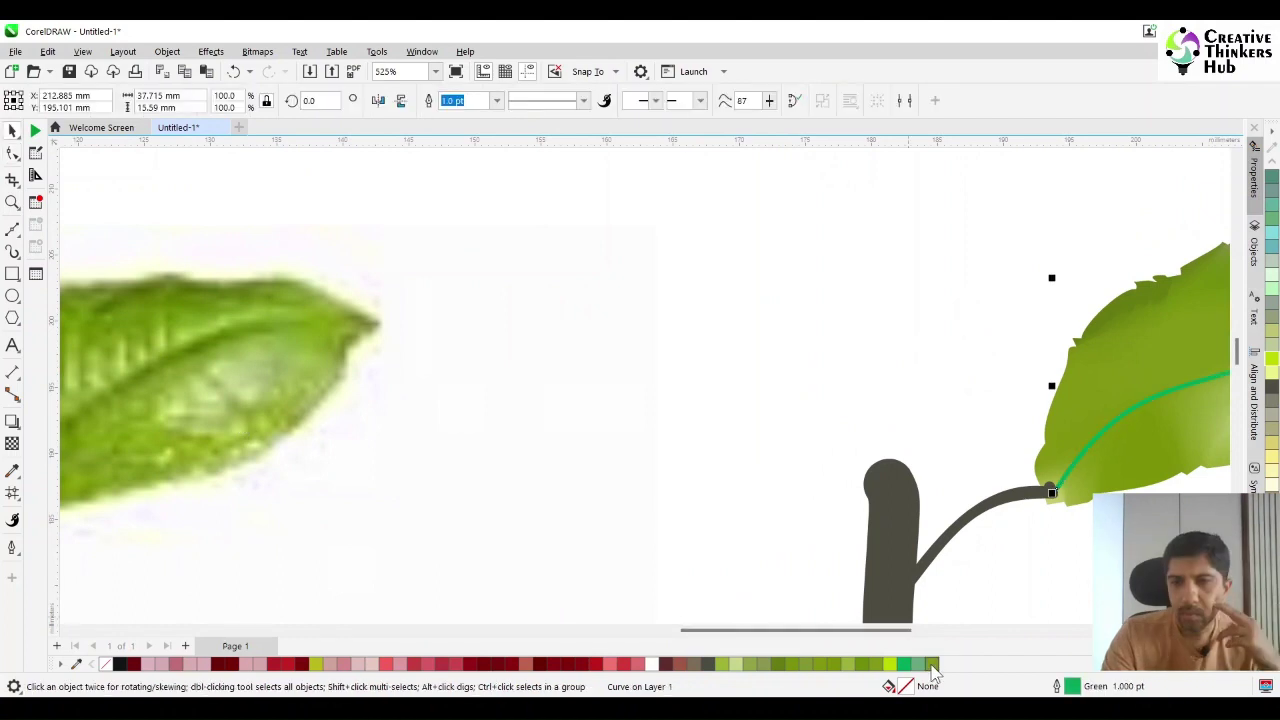
right_click(931, 666)
scroll(1082, 579, down, 2)
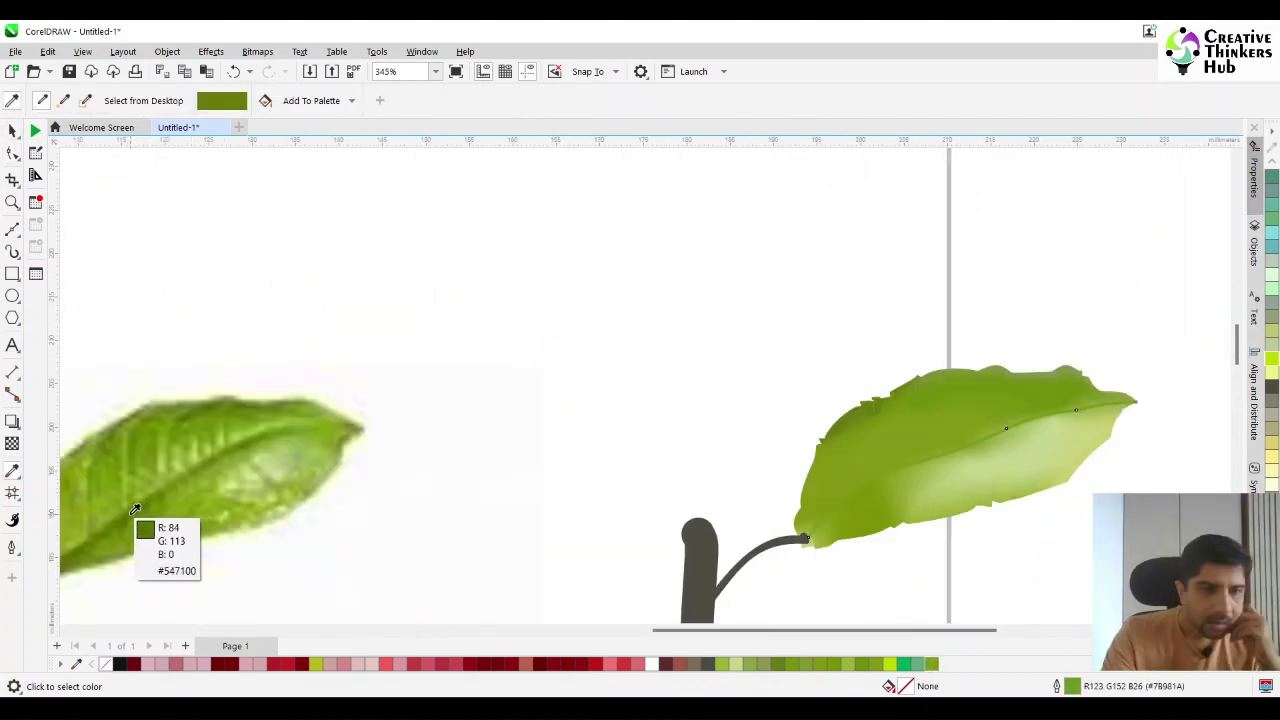
click(135, 510)
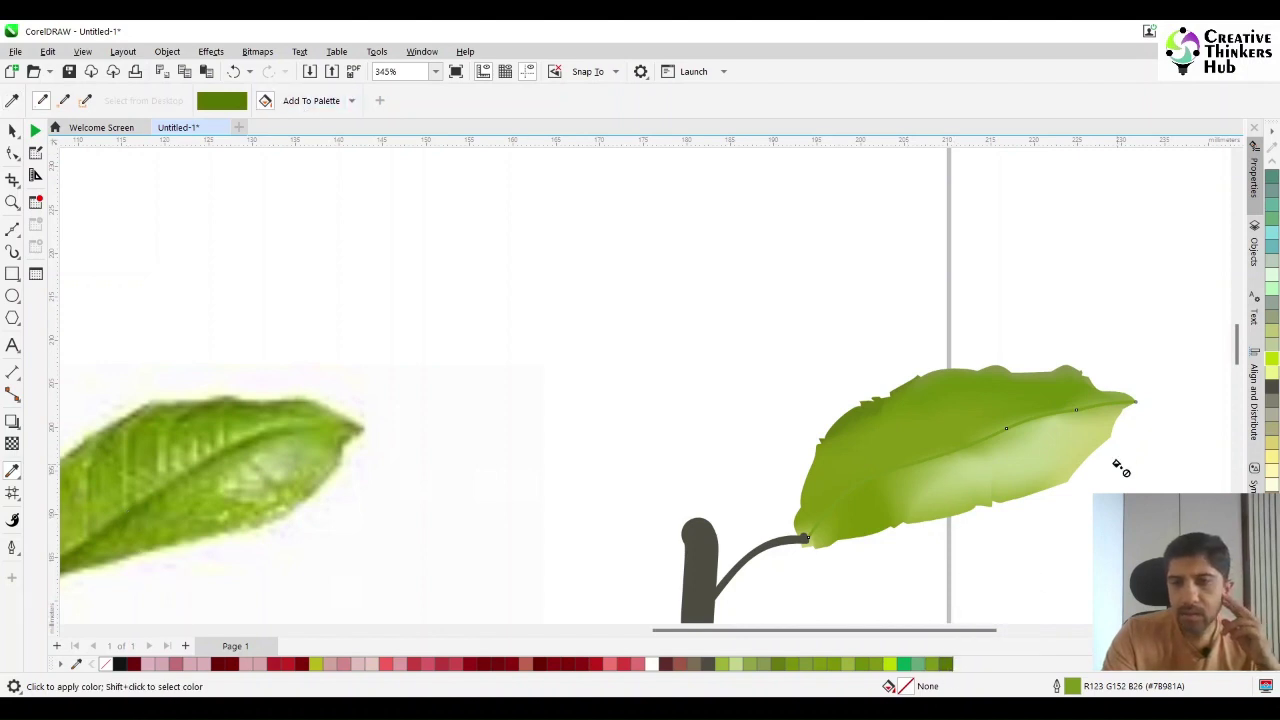
click(12, 131)
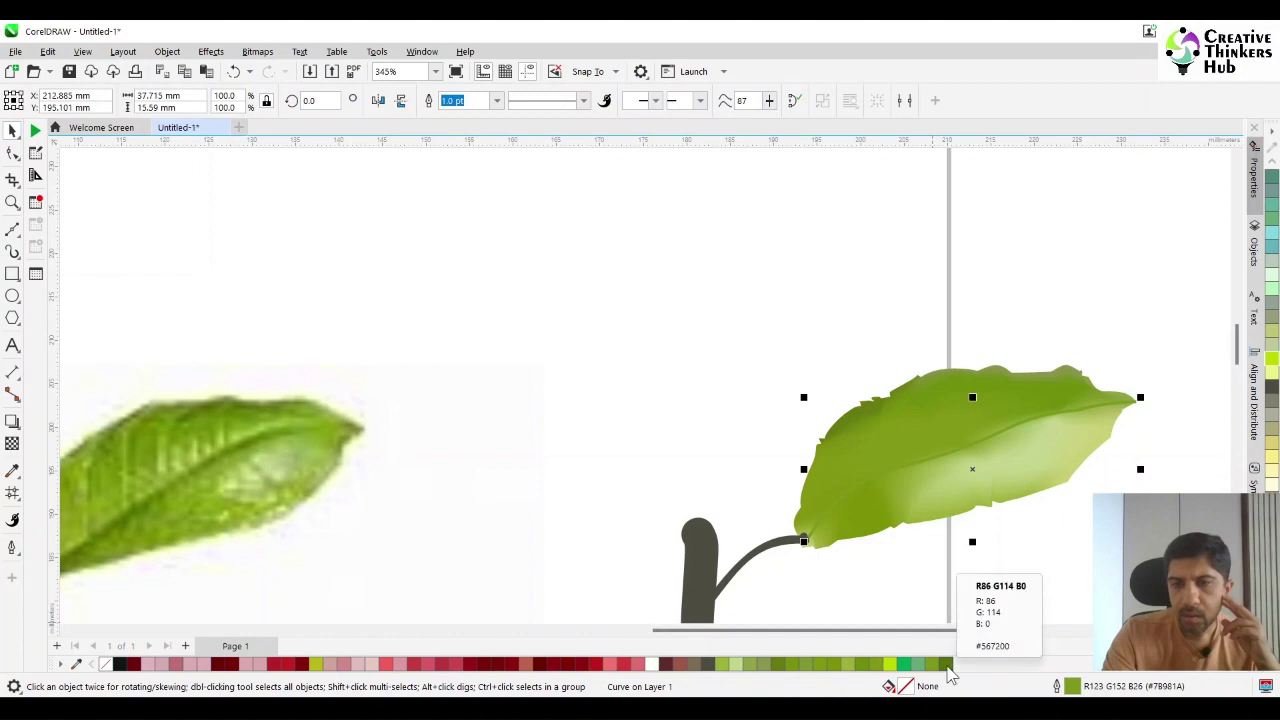
click(1075, 590)
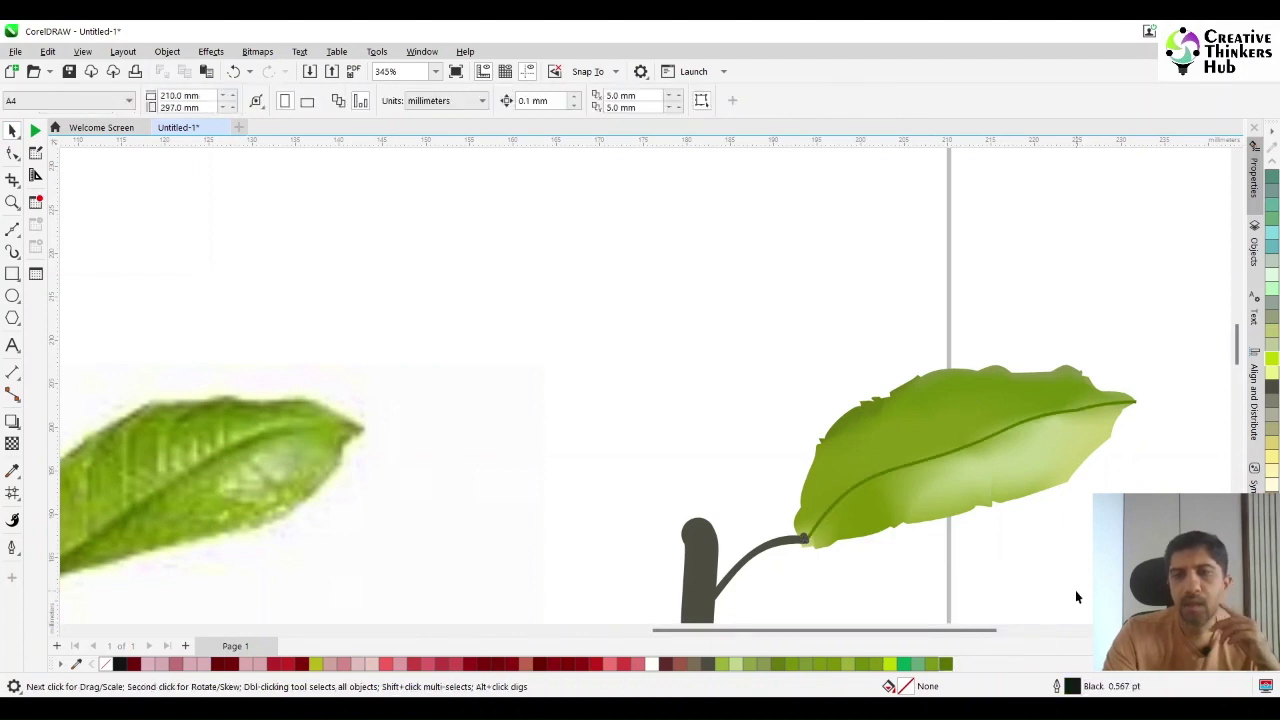
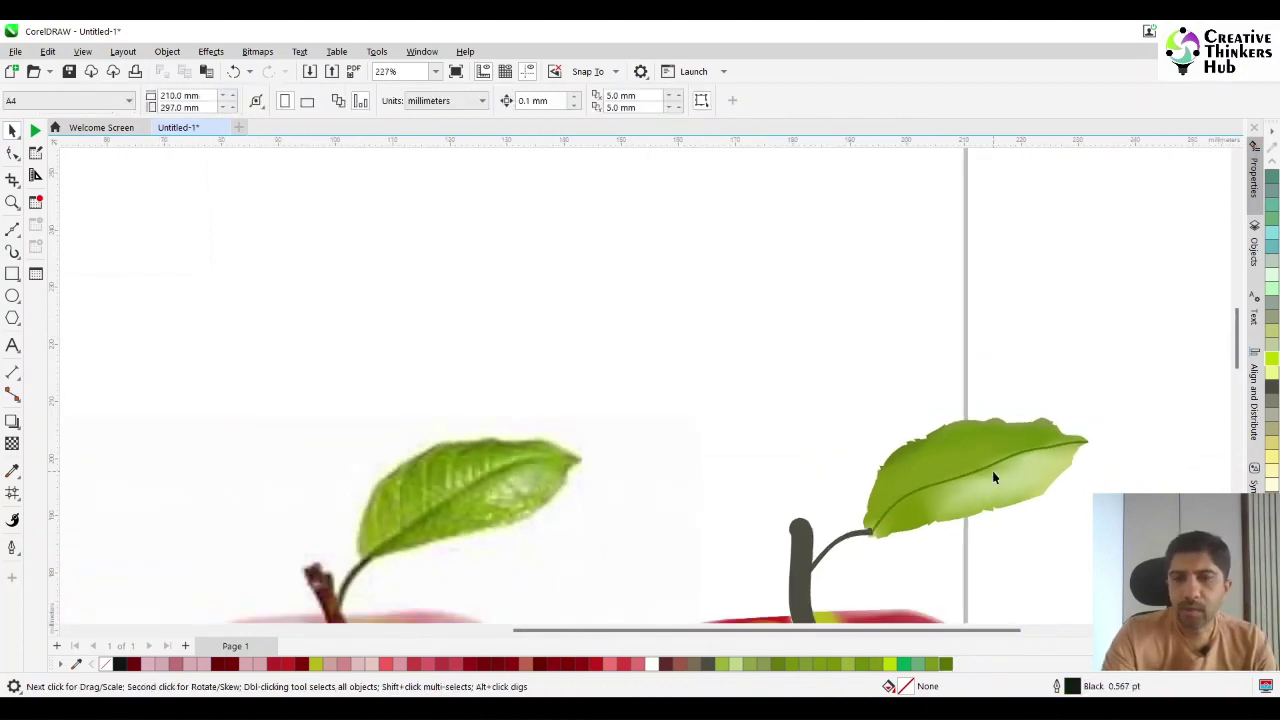
Recolour the leaf's mesh patch along the middle of the midrib with muted green #819733.
click(988, 450)
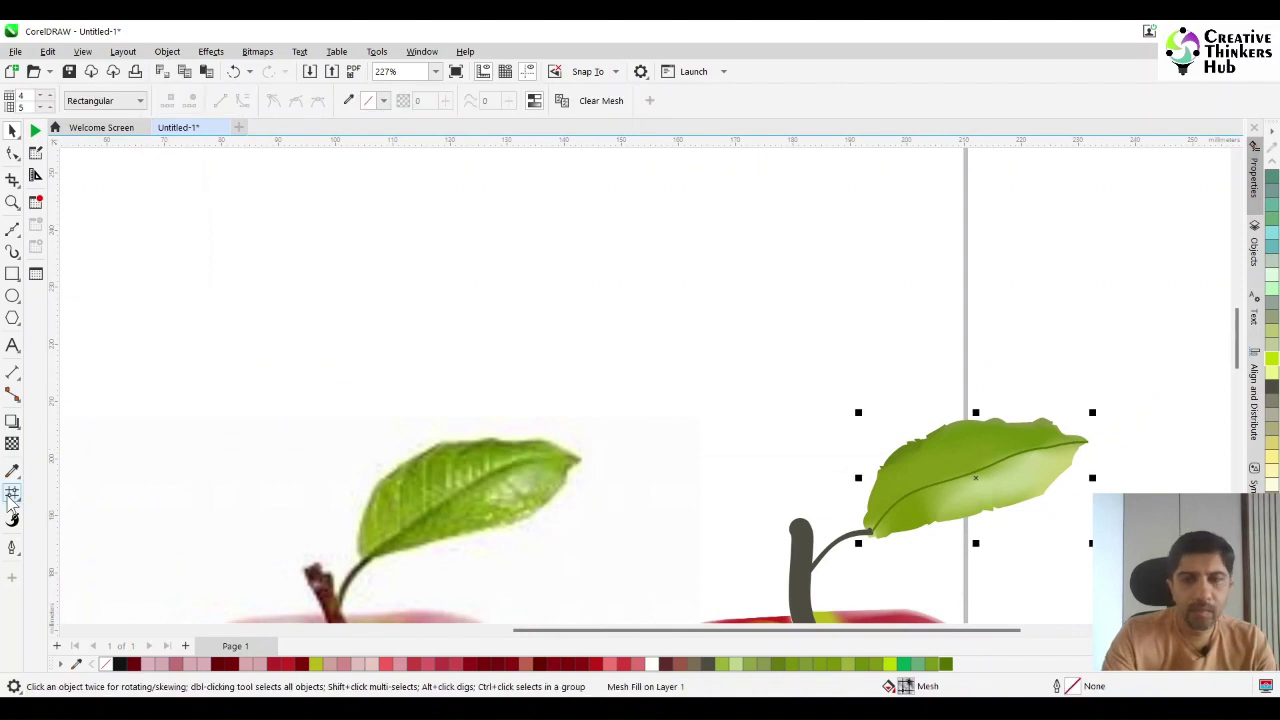
click(12, 493)
click(984, 456)
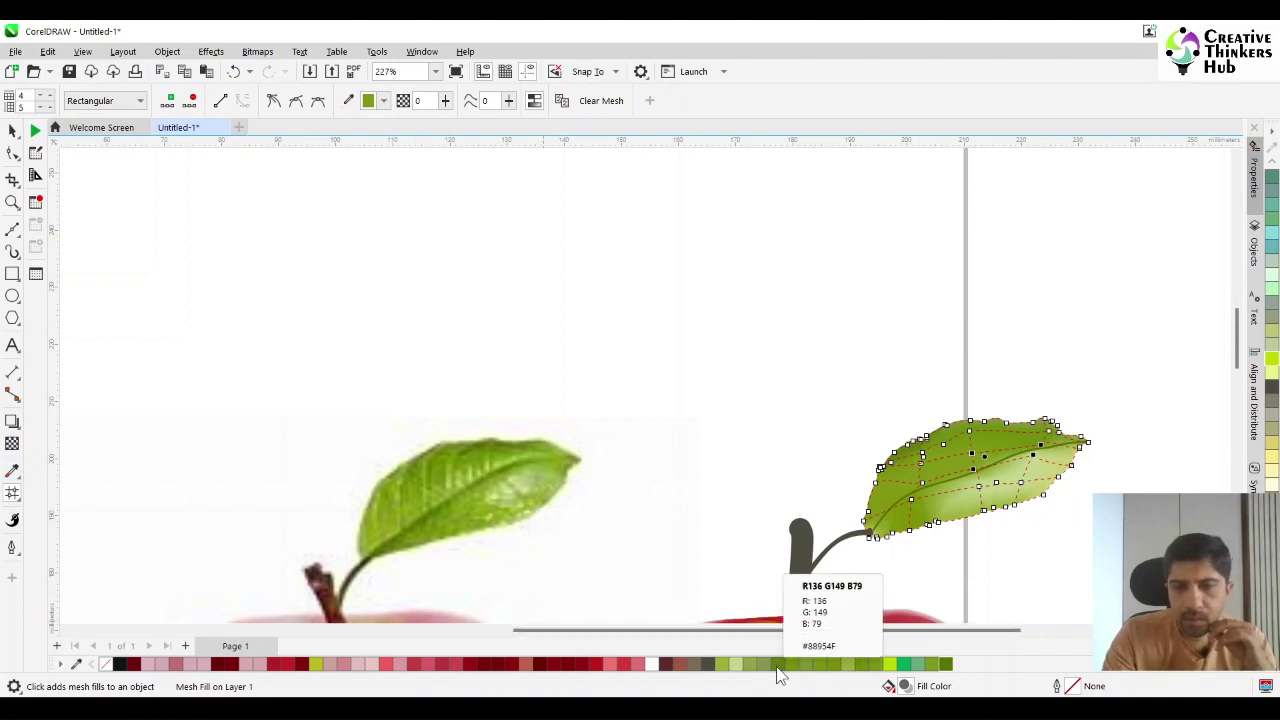
click(806, 666)
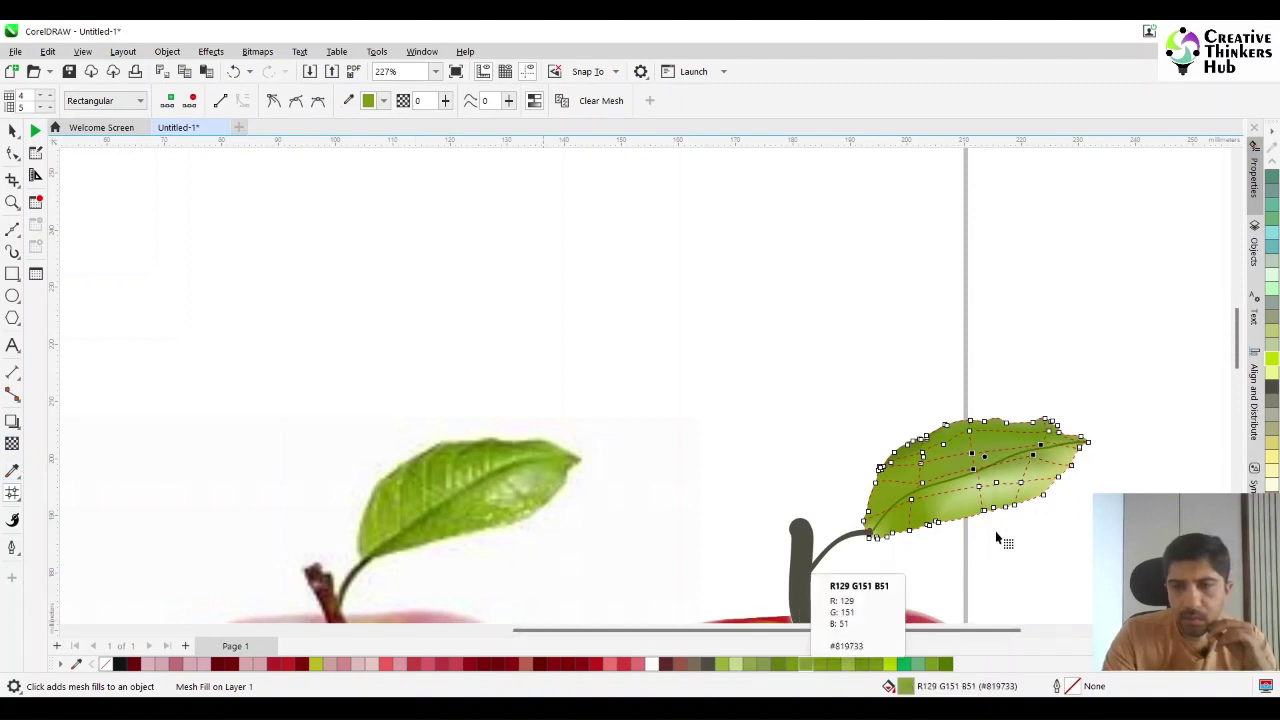
click(750, 665)
Try light green #C5D68F on the leaf's mesh patch around the lower half of the midrib, and undo it.
click(958, 490)
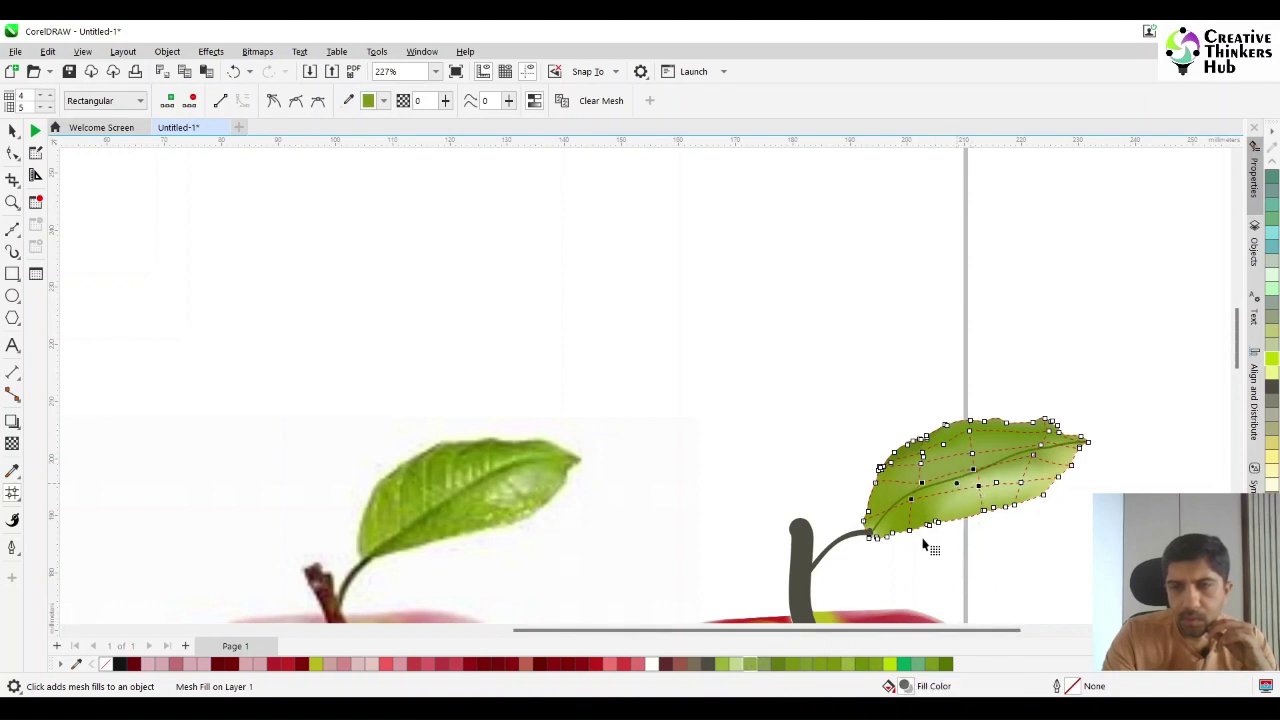
click(733, 665)
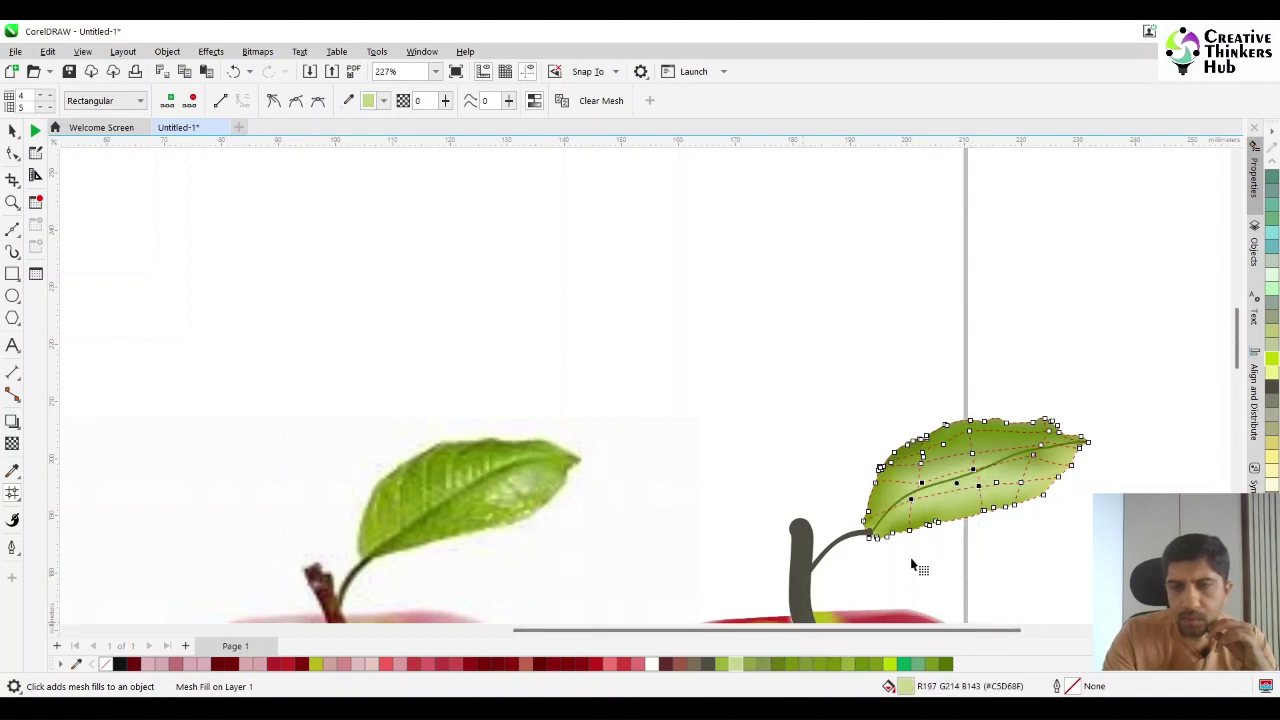
key(ctrl+z)
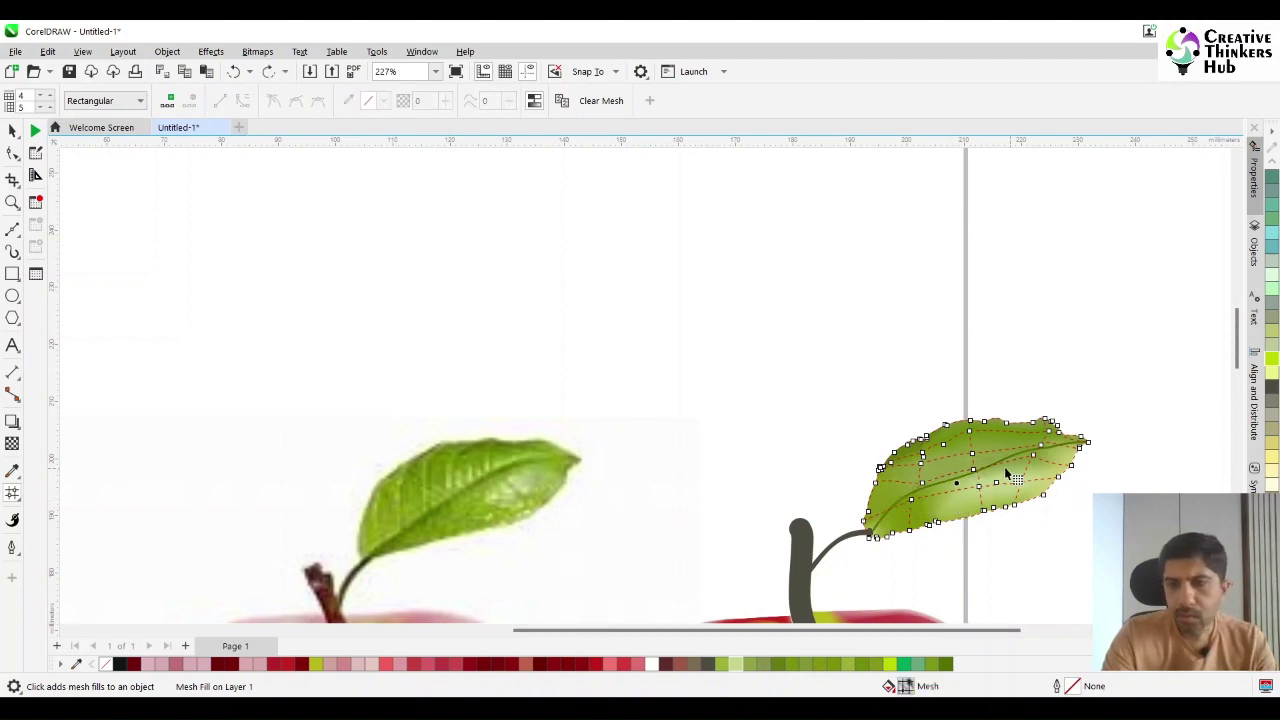
Move the leaf's inner mesh nodes closer to the midrib so the mesh rows on both sides follow its curve.
click(1036, 450)
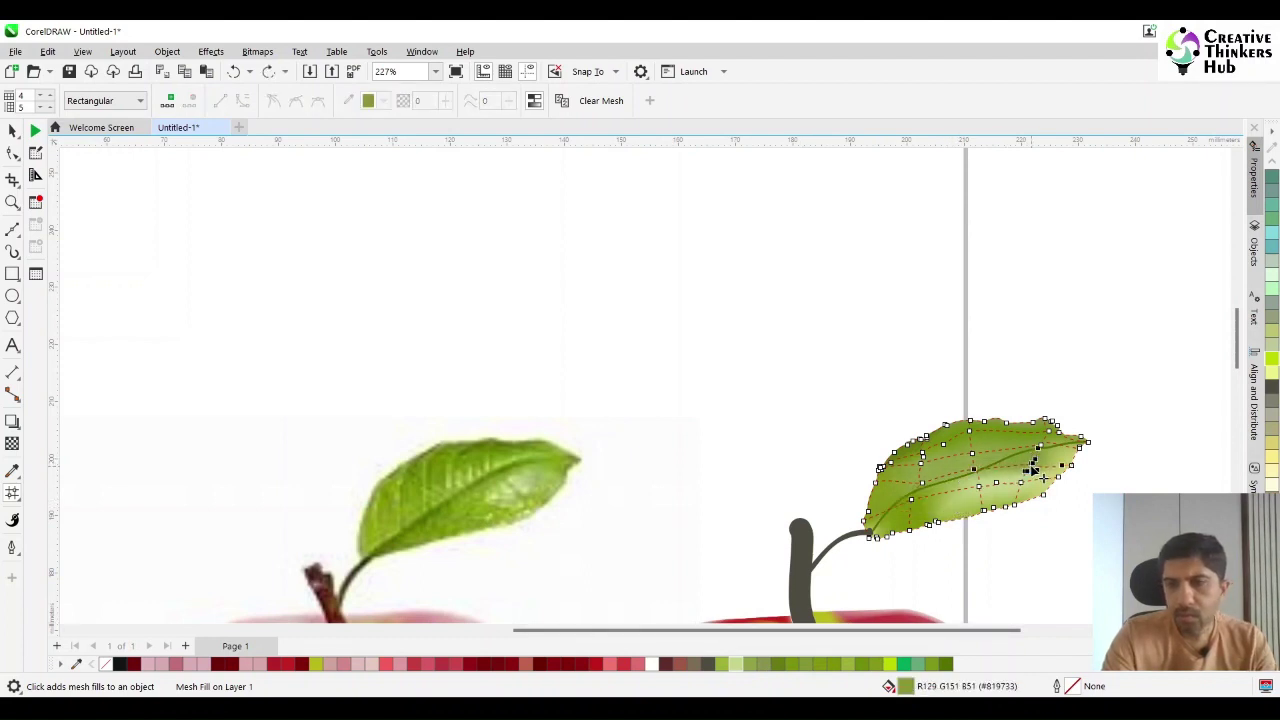
key(z)
drag(811, 395, 1162, 545)
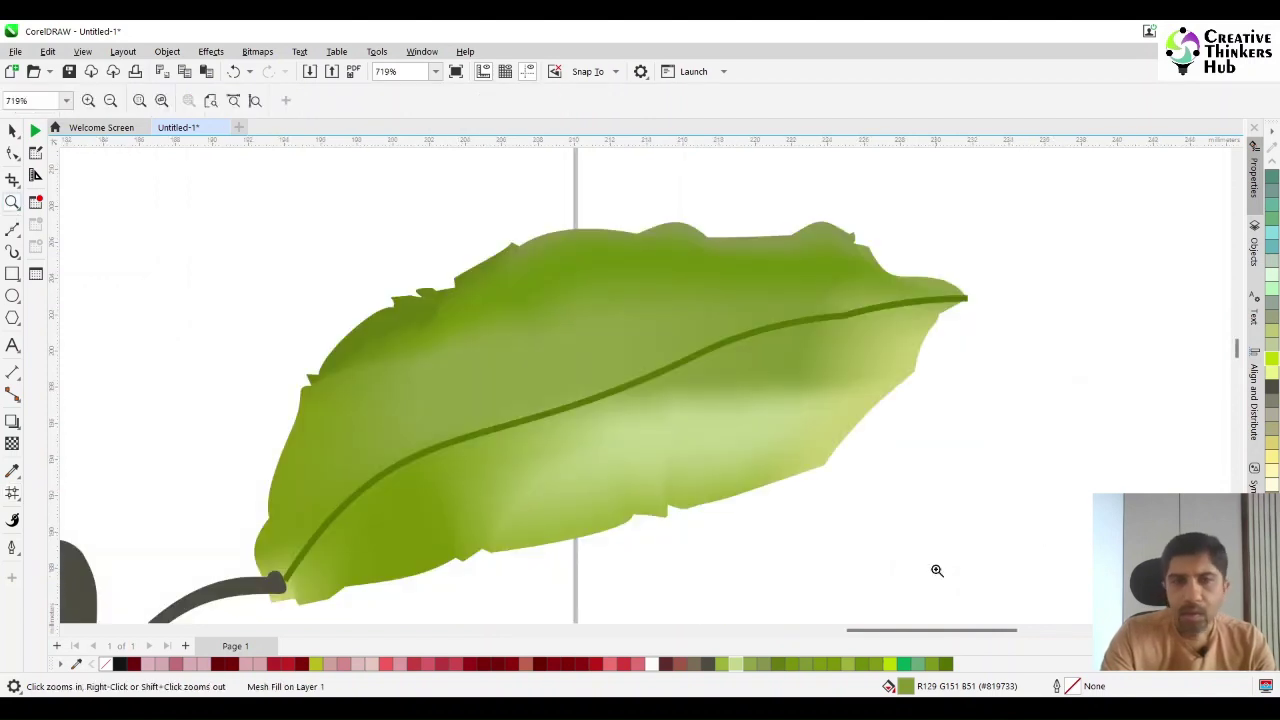
click(13, 154)
drag(792, 367, 808, 333)
drag(604, 388, 617, 405)
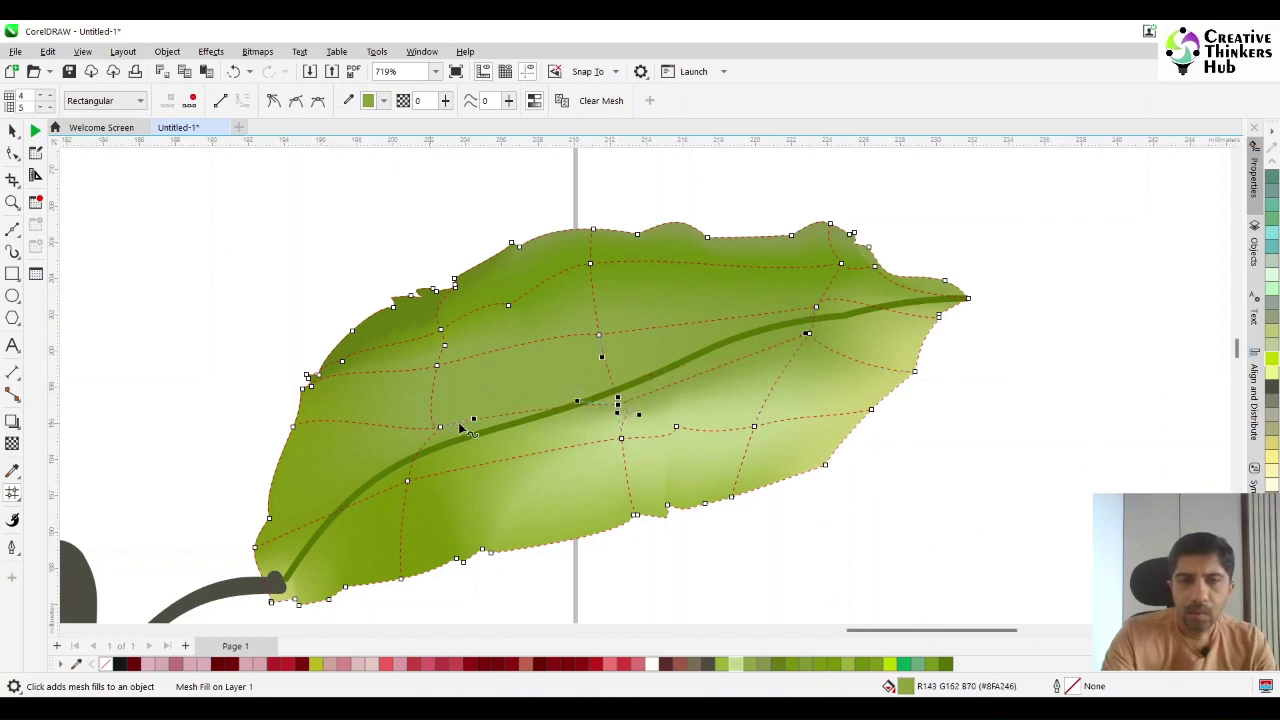
drag(470, 420, 413, 454)
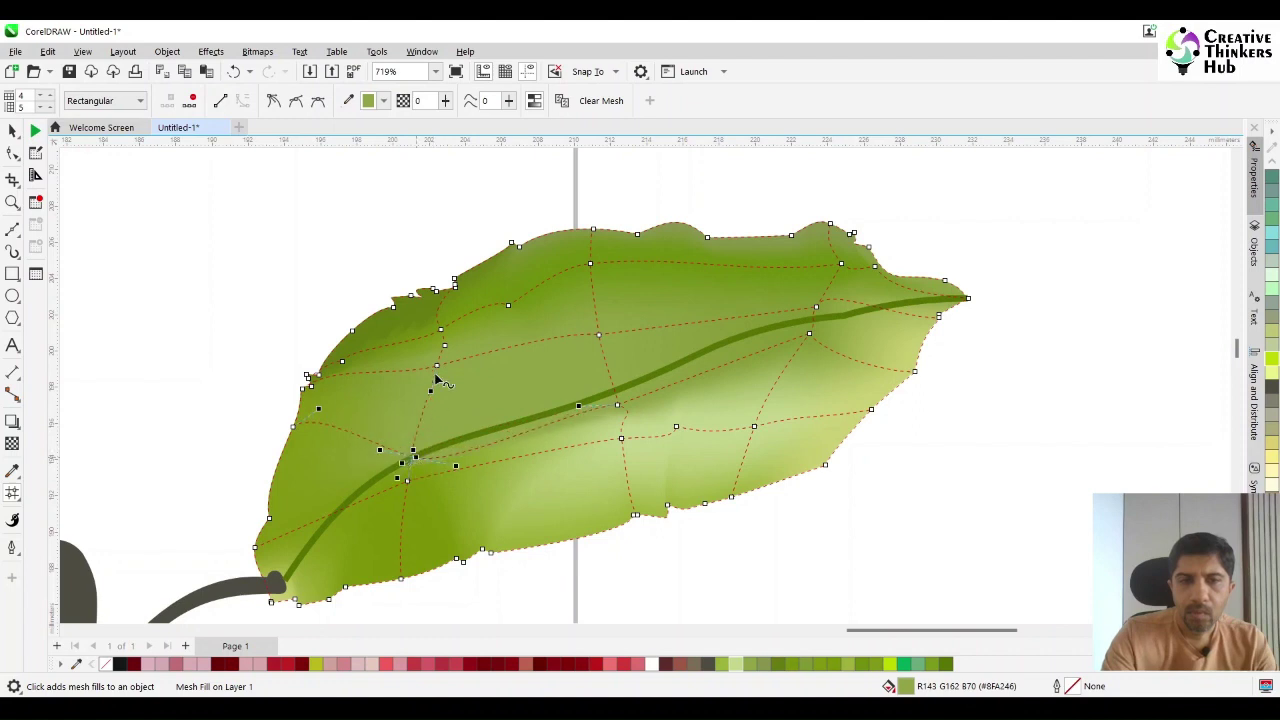
key(ctrl+z)
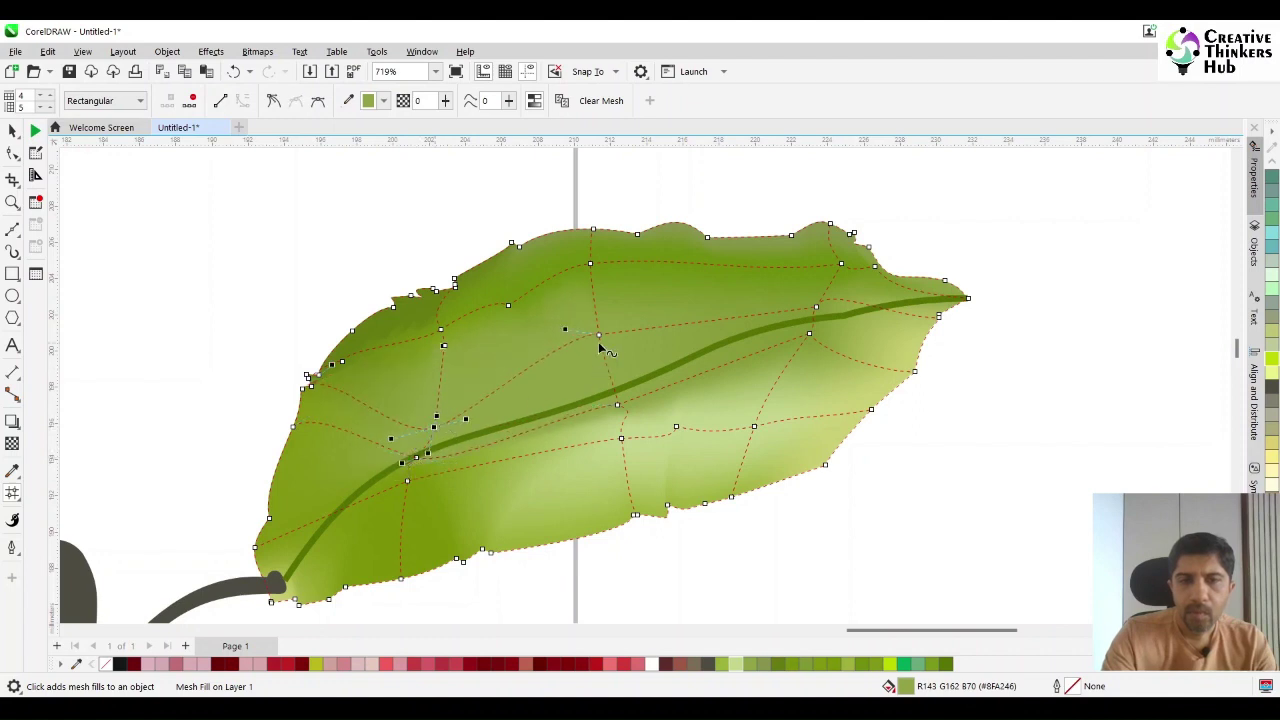
drag(599, 336, 611, 371)
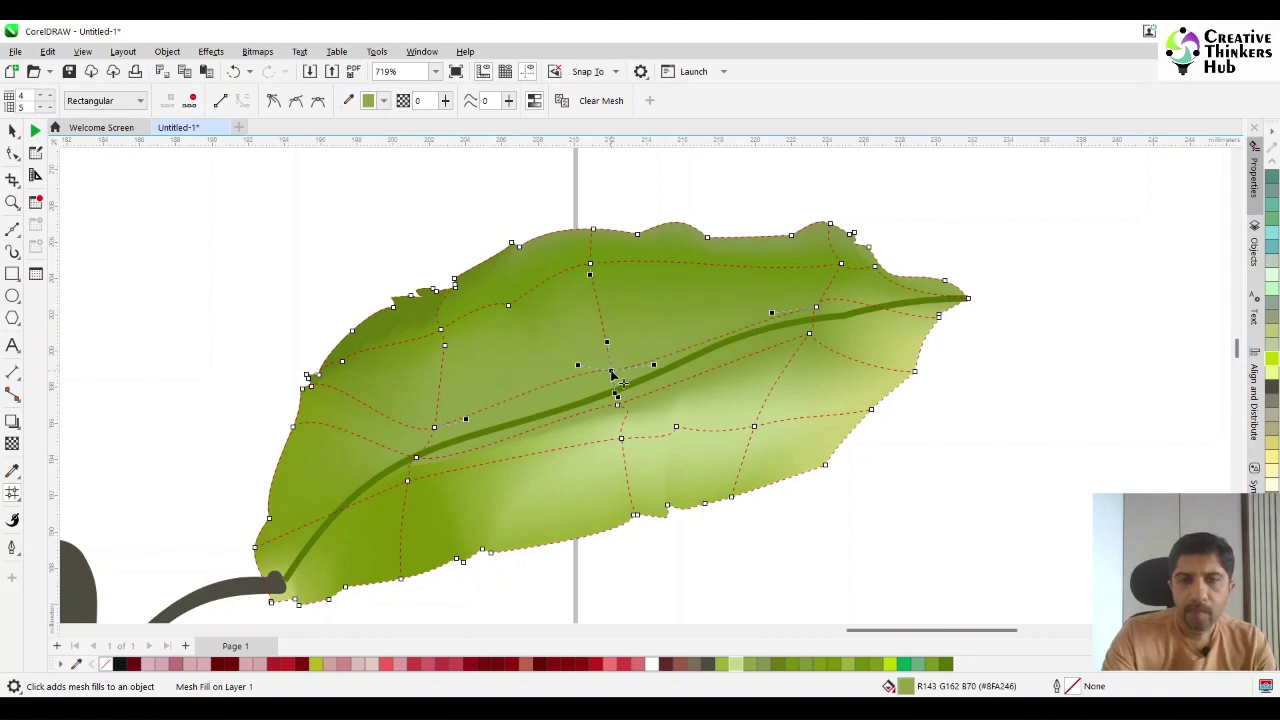
Shift the mesh nodes in the leaf's upper half slightly towards the midrib to even out the green shading.
click(445, 346)
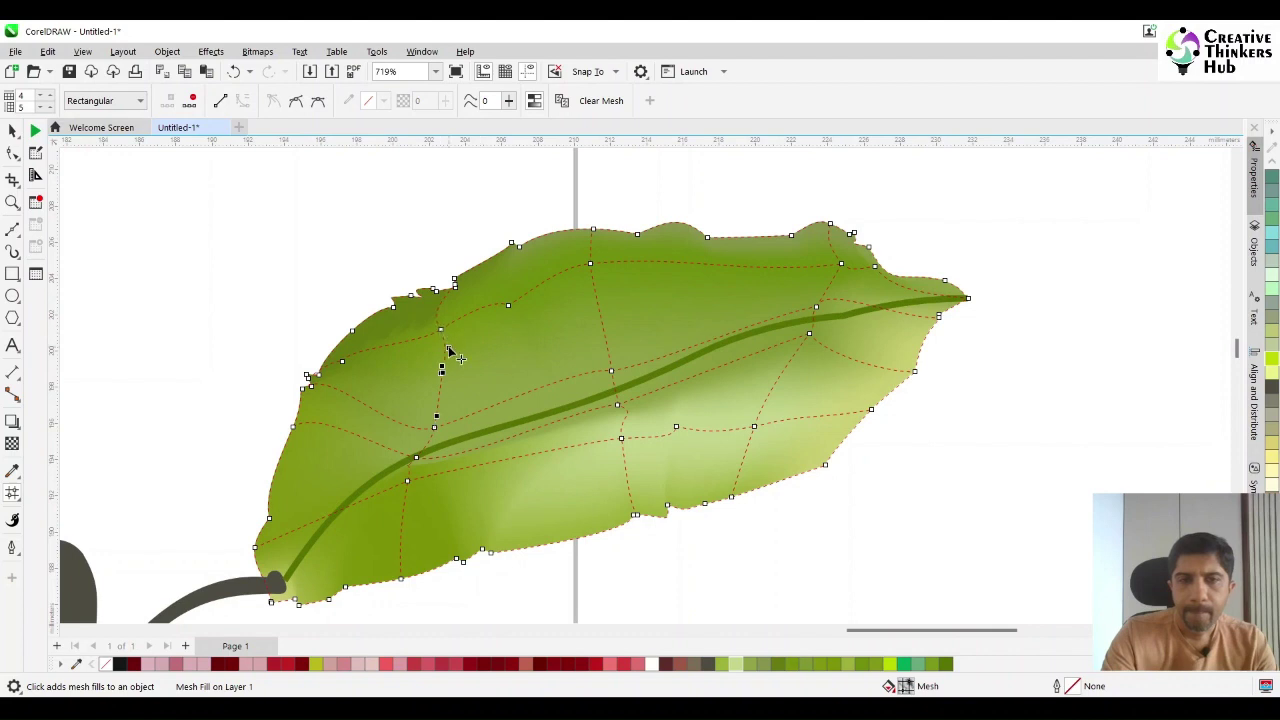
click(442, 333)
click(507, 308)
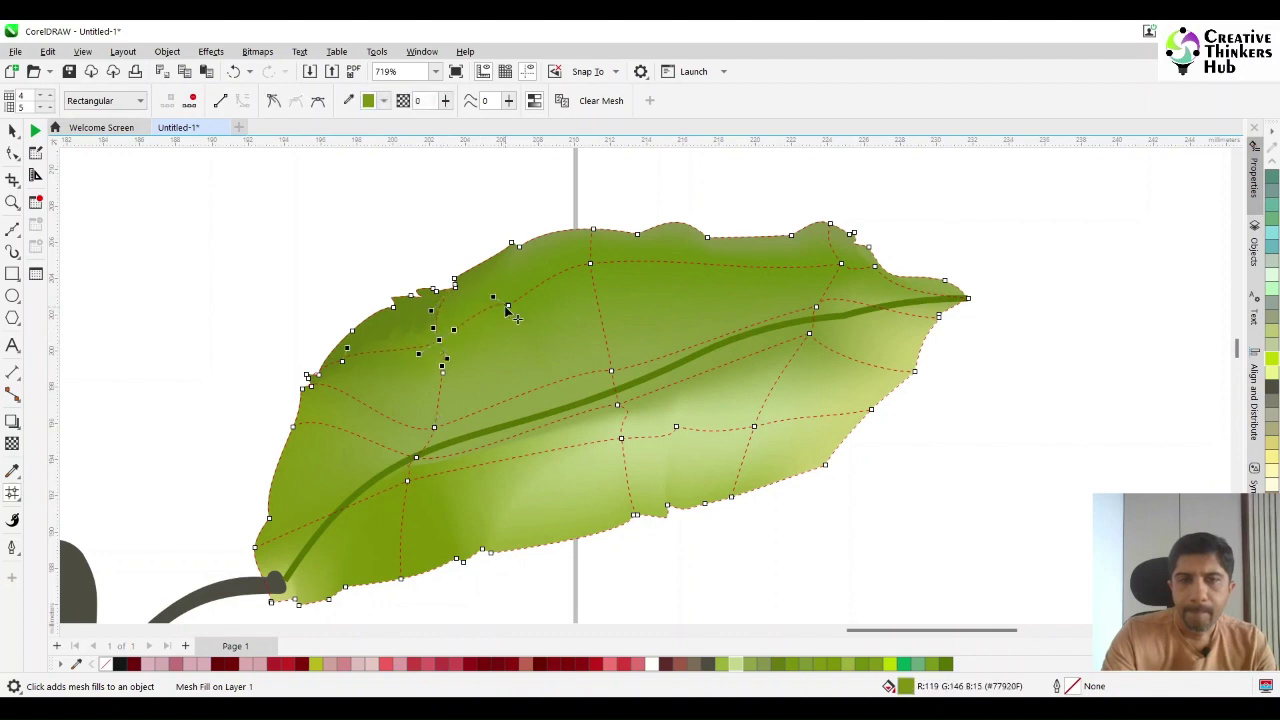
double_click(600, 280)
drag(603, 286, 604, 298)
click(440, 343)
scroll(684, 412, down, 2)
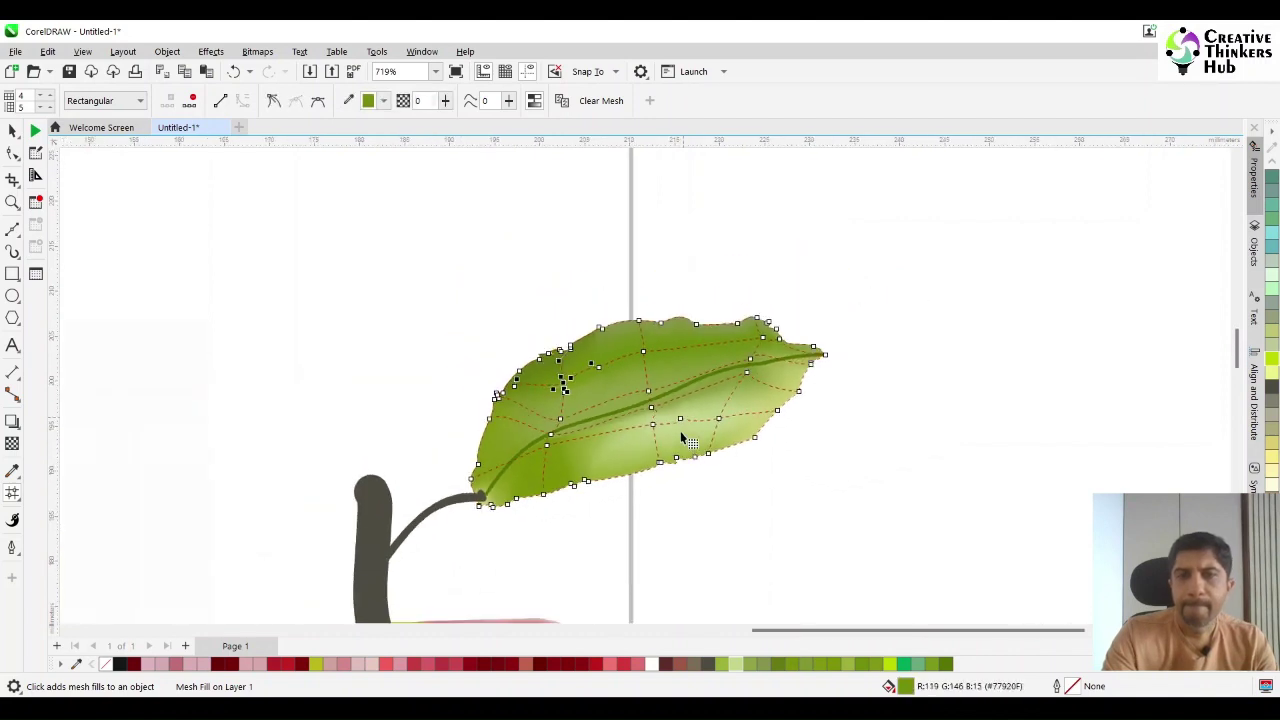
scroll(684, 425, down, 6)
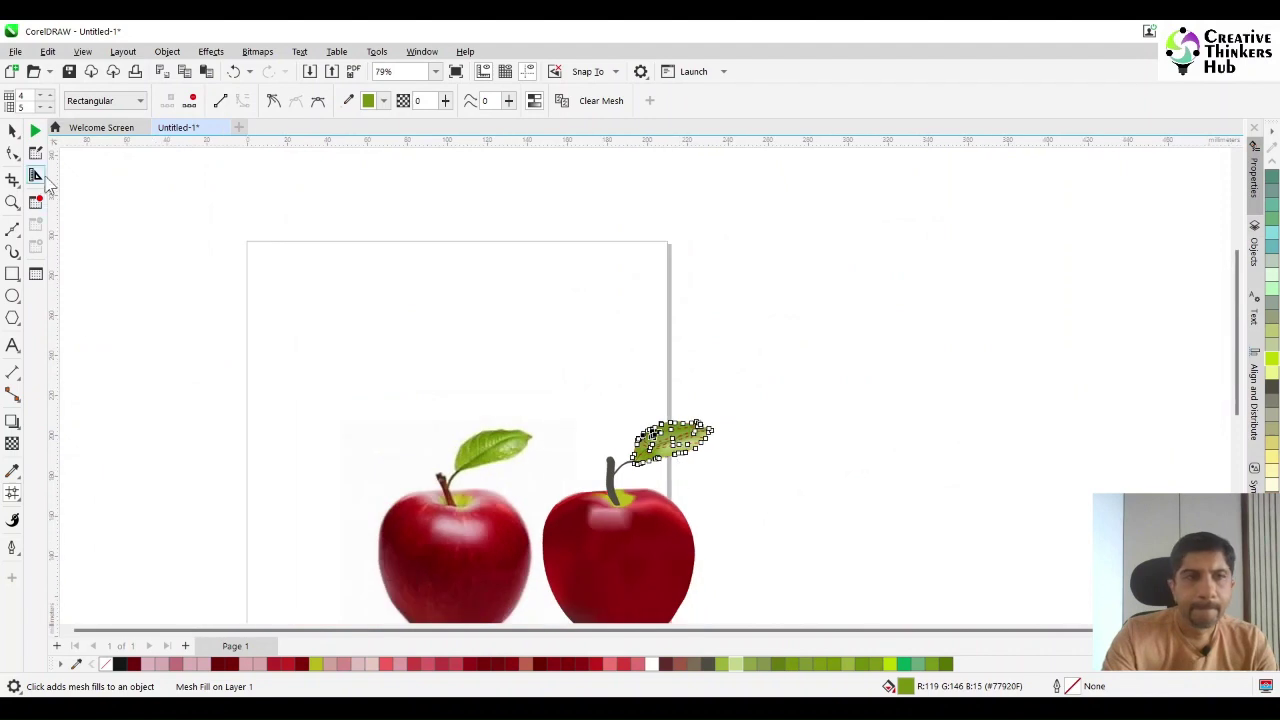
click(13, 131)
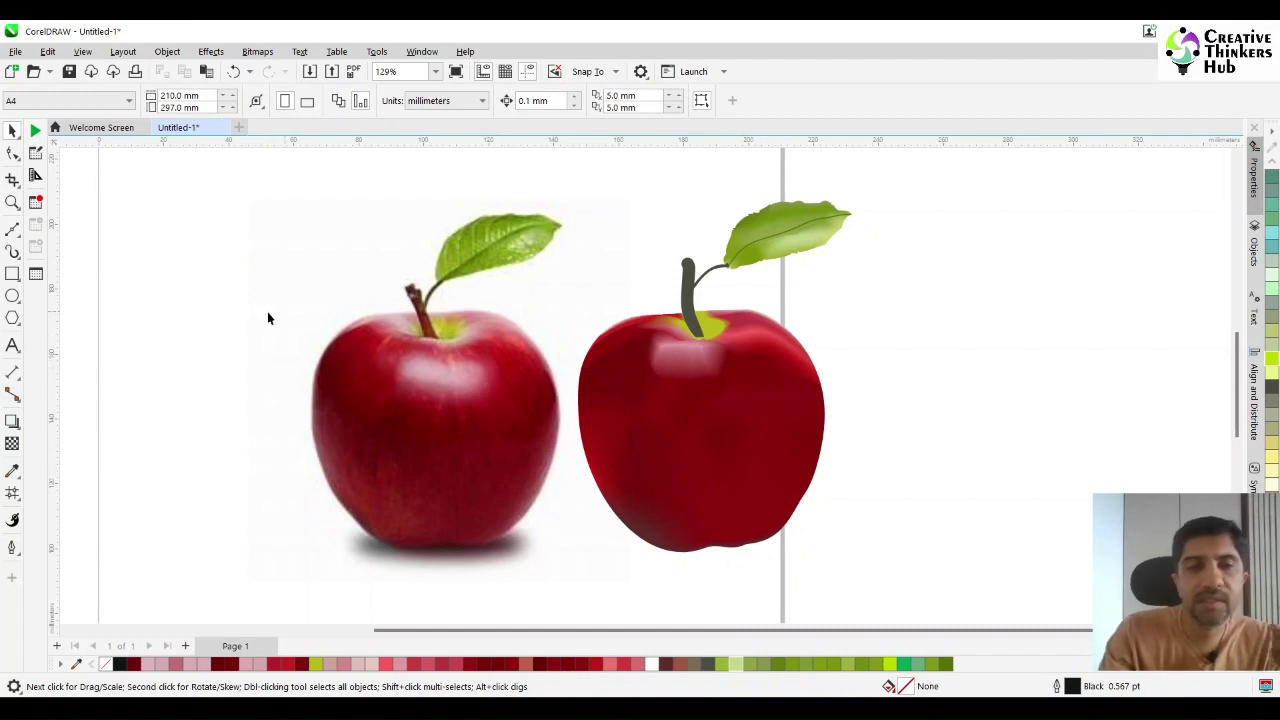
Draw a circle about 11 mm in diameter beside the apple and move it onto the photo's leaf.
click(12, 296)
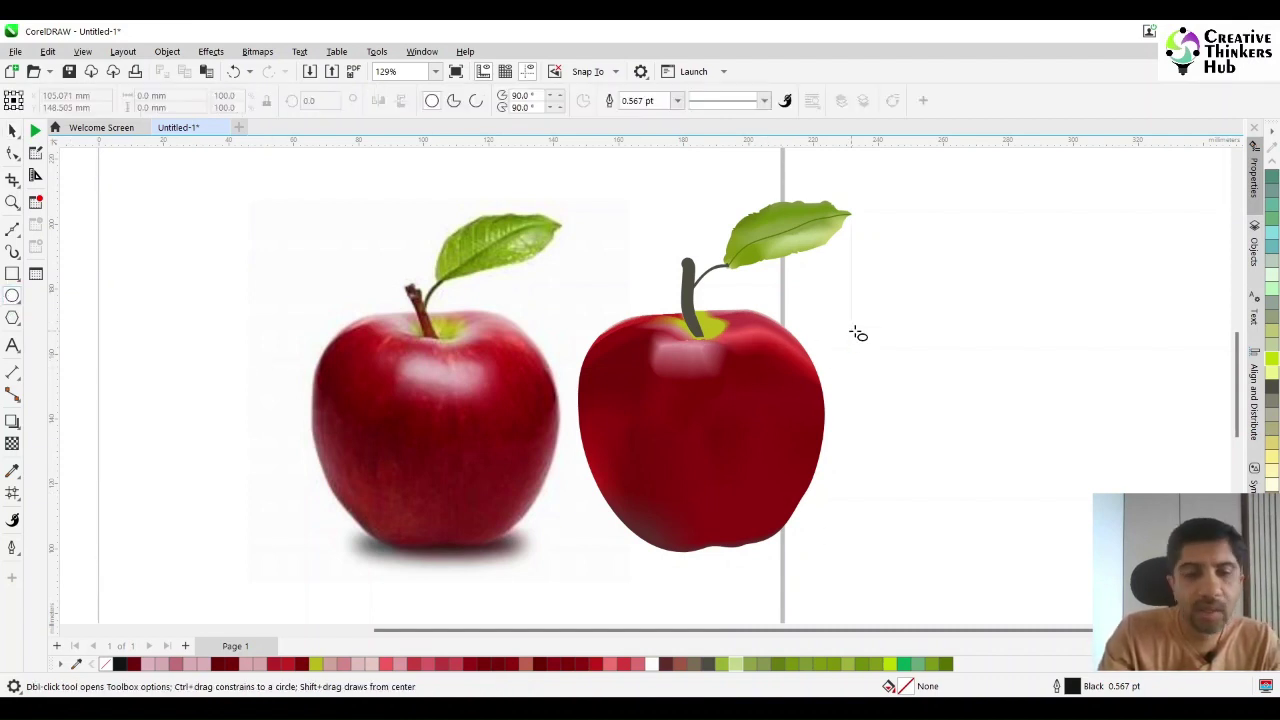
drag(849, 327, 893, 371)
click(12, 132)
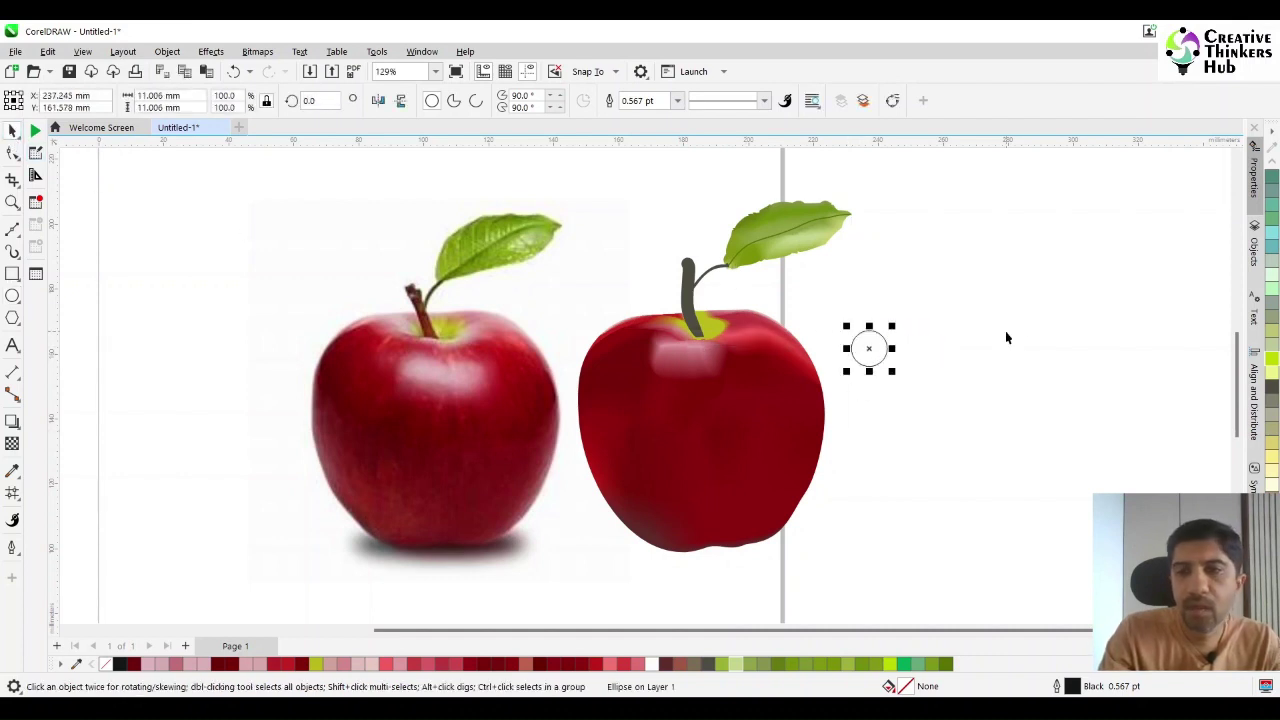
drag(878, 348, 490, 244)
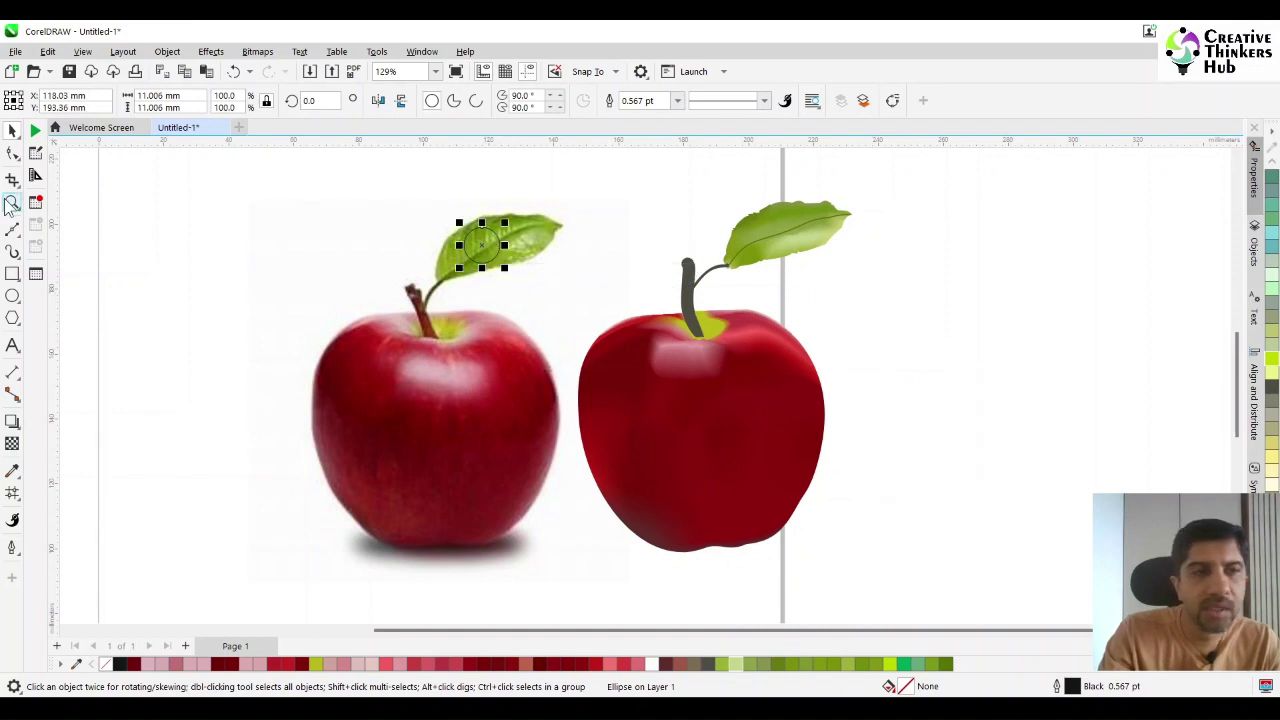
Scale the circle down to about 6.8 mm across and fill it white.
click(12, 202)
drag(401, 189, 602, 318)
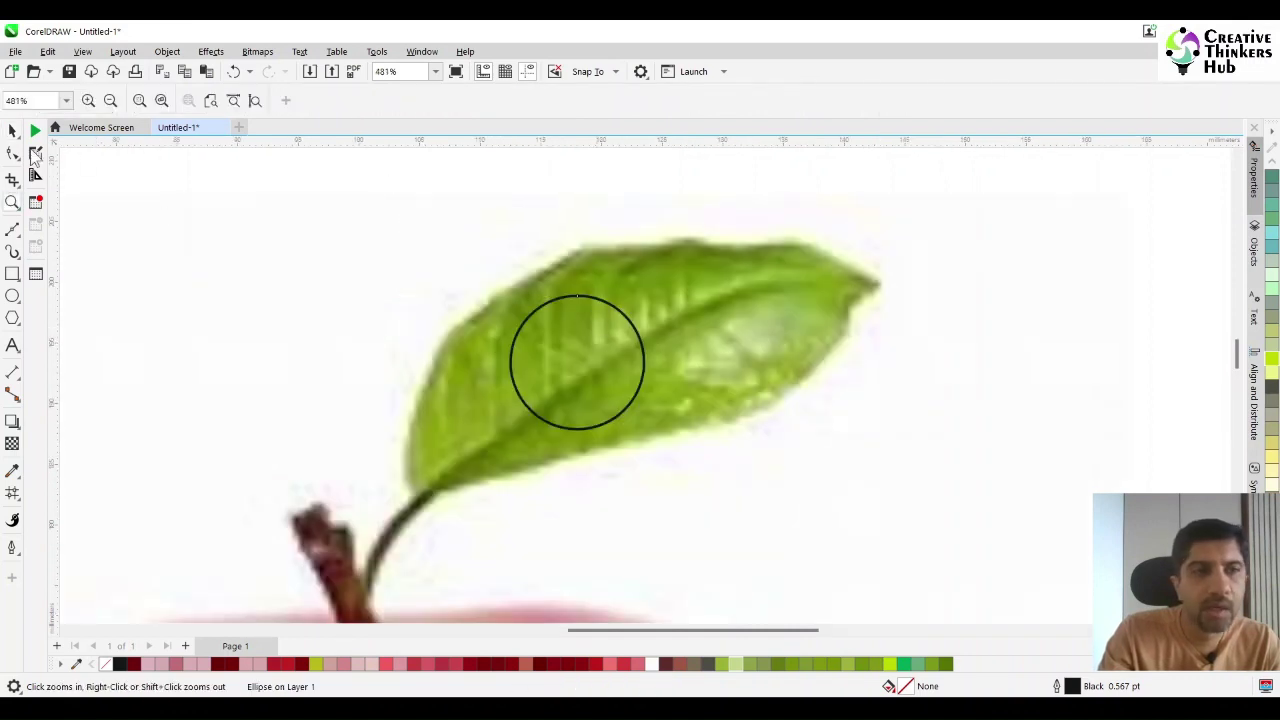
click(12, 132)
drag(651, 435, 602, 410)
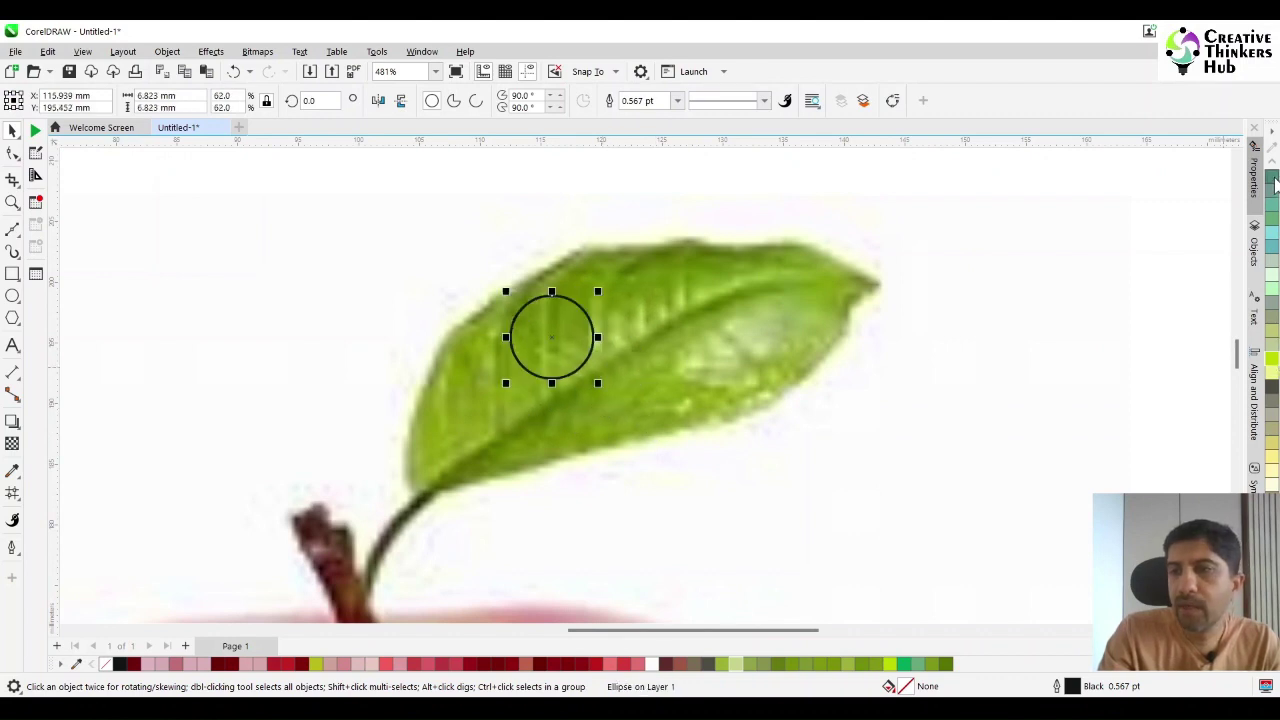
click(1272, 669)
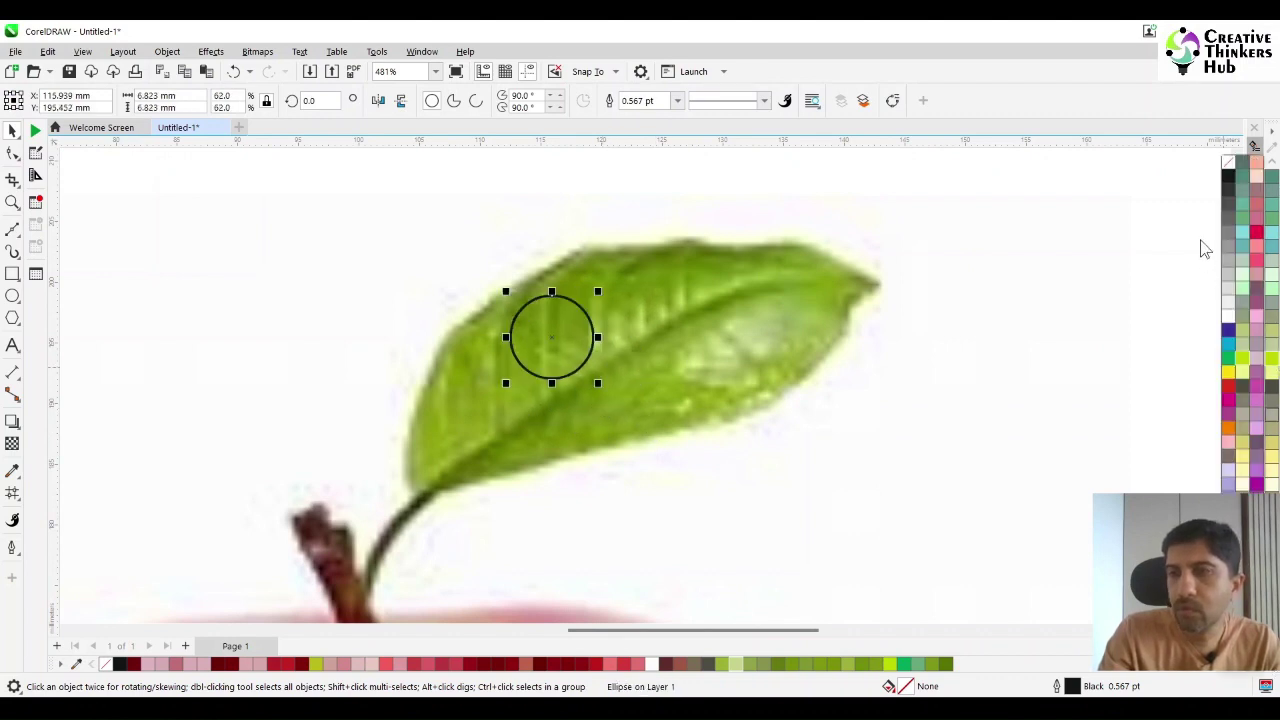
click(1225, 318)
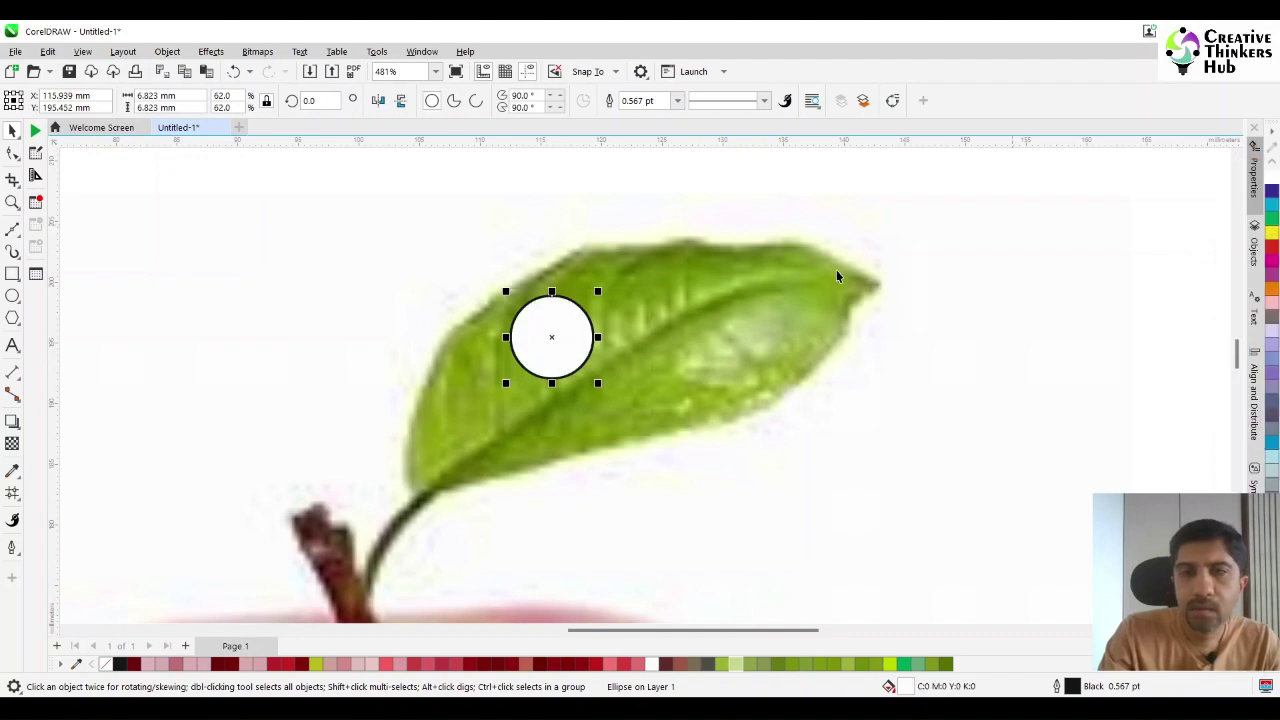
Add a drop shadow offset about 0.8 mm below the white circle in Normal merge mode, briefly trying an inner shadow.
click(14, 422)
drag(552, 338, 555, 393)
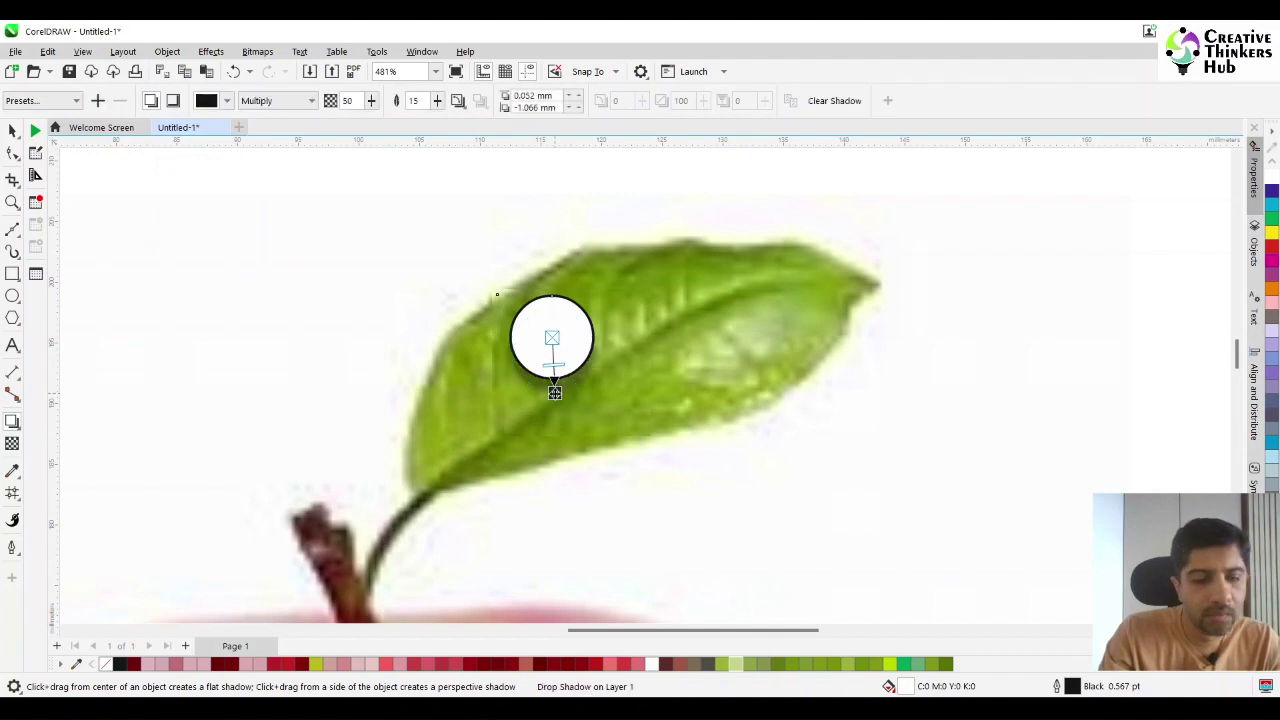
key(ctrl+z)
drag(551, 345, 555, 390)
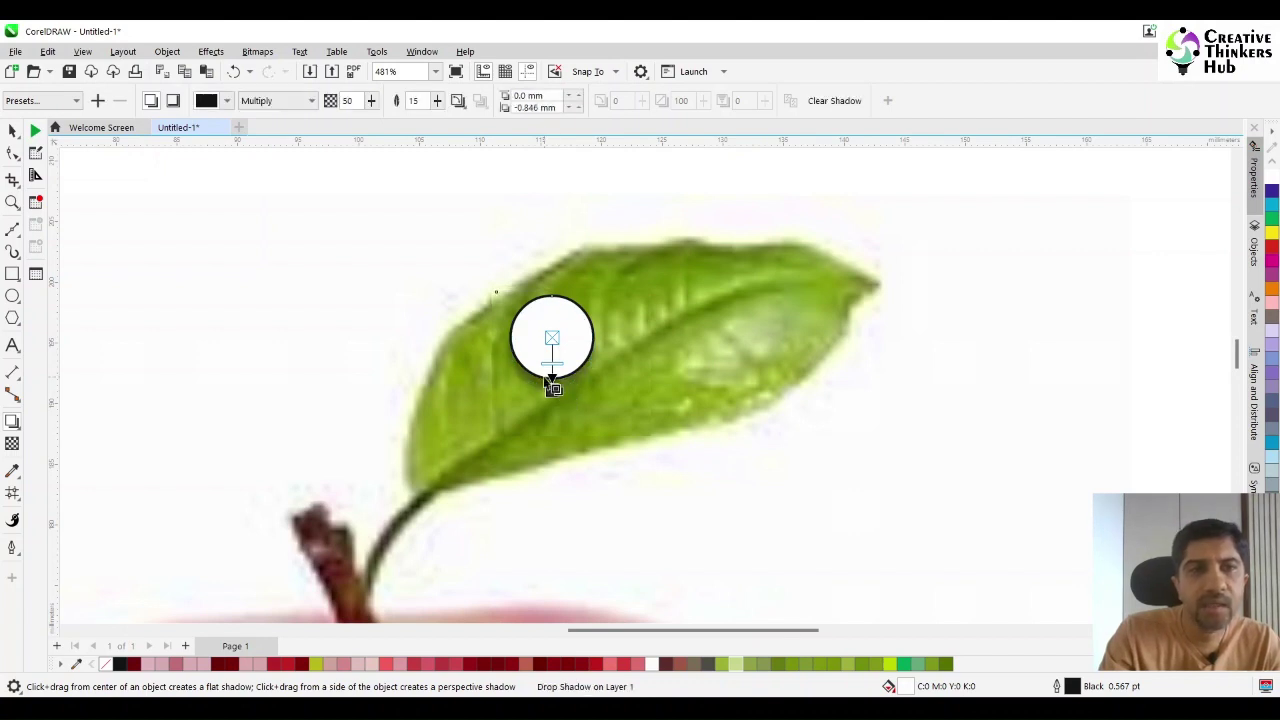
click(300, 100)
click(281, 117)
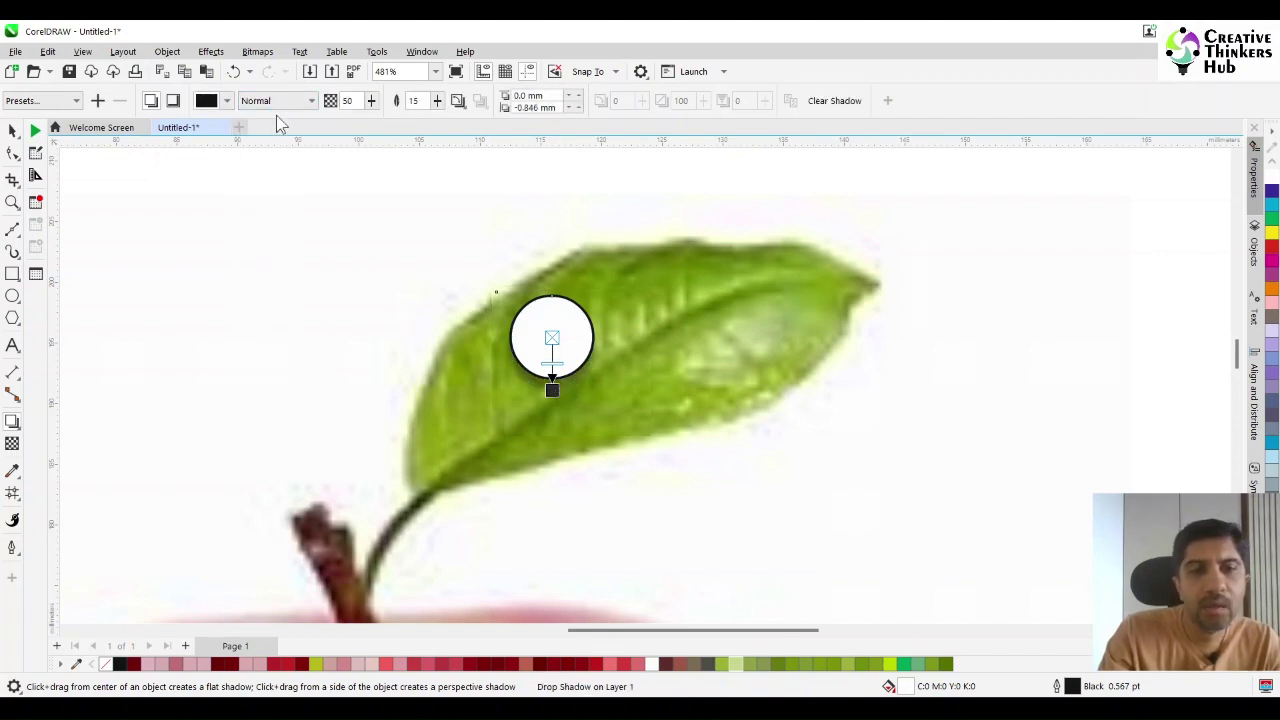
click(173, 100)
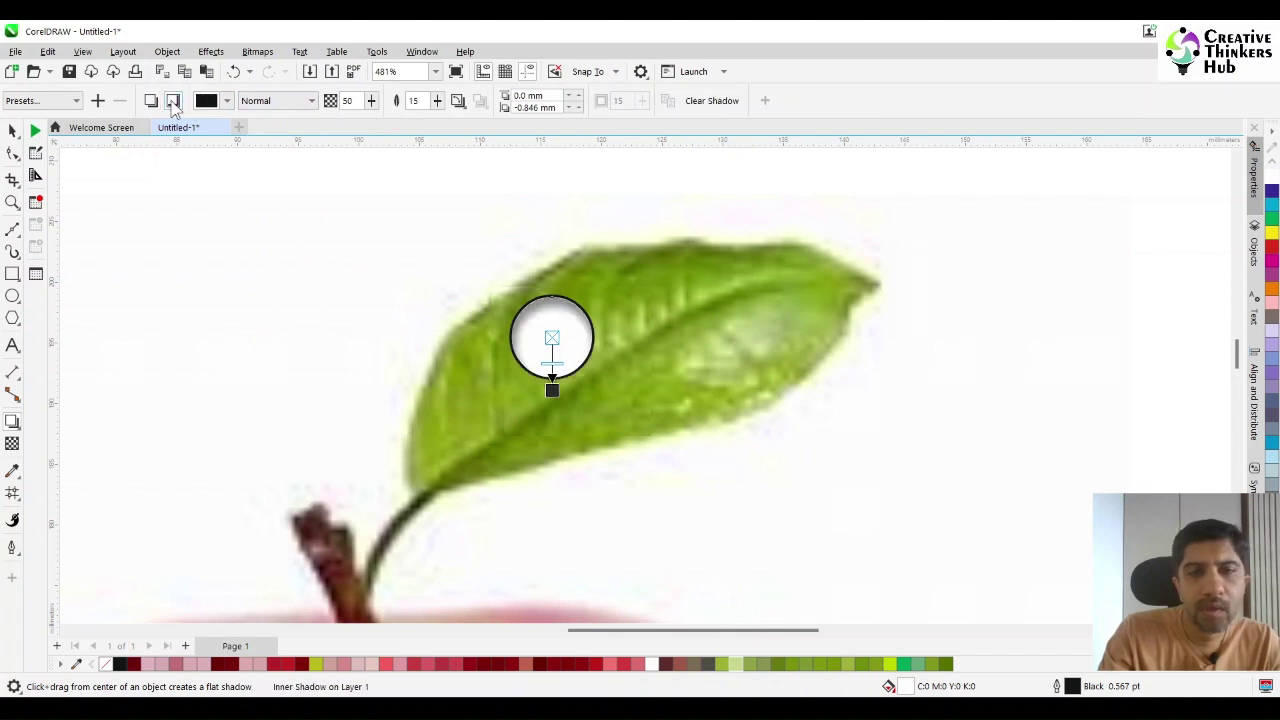
click(151, 102)
Set the circle's shadow opacity to 75 and its offset to about 0.9 mm straight down.
drag(553, 390, 555, 396)
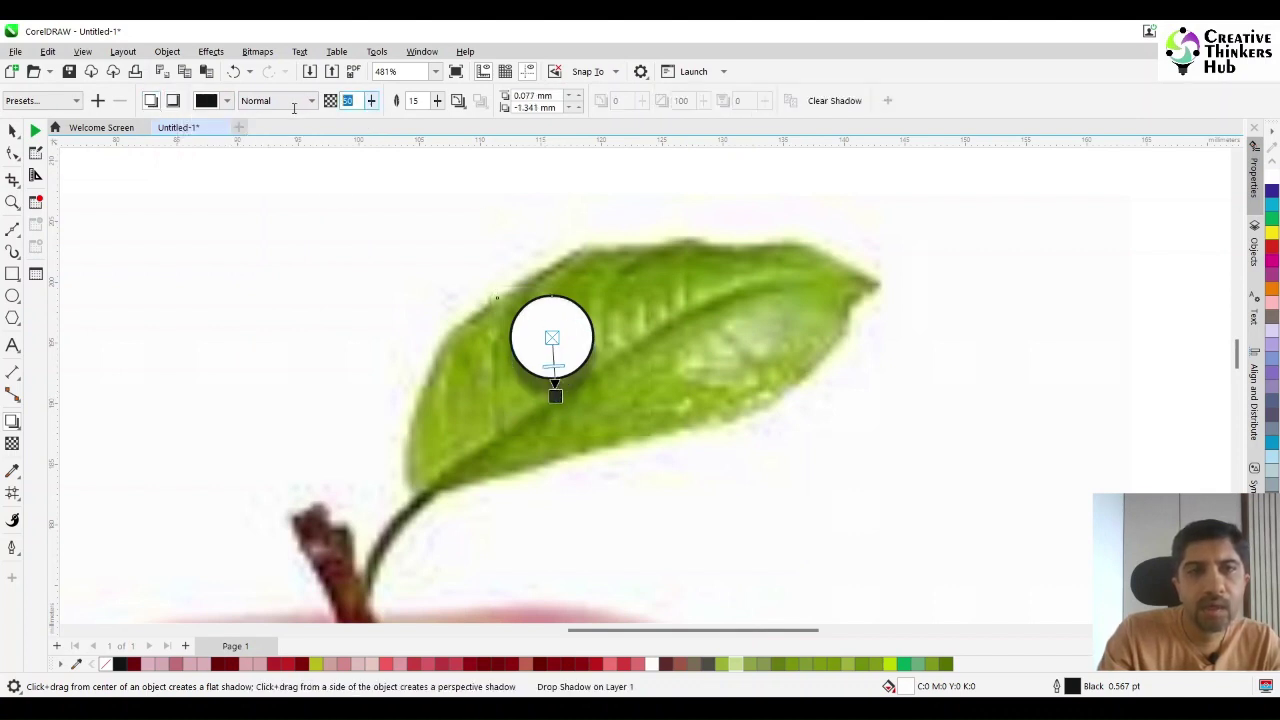
text(75)
key(Return)
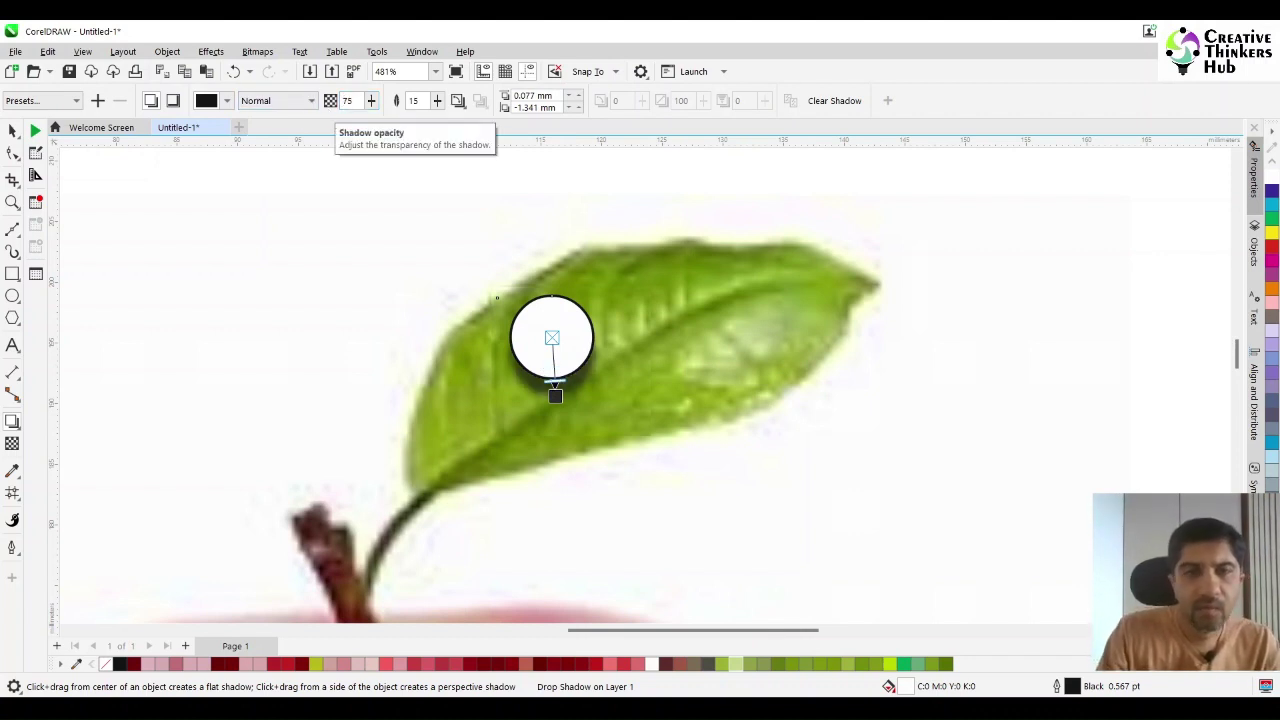
drag(556, 393, 553, 390)
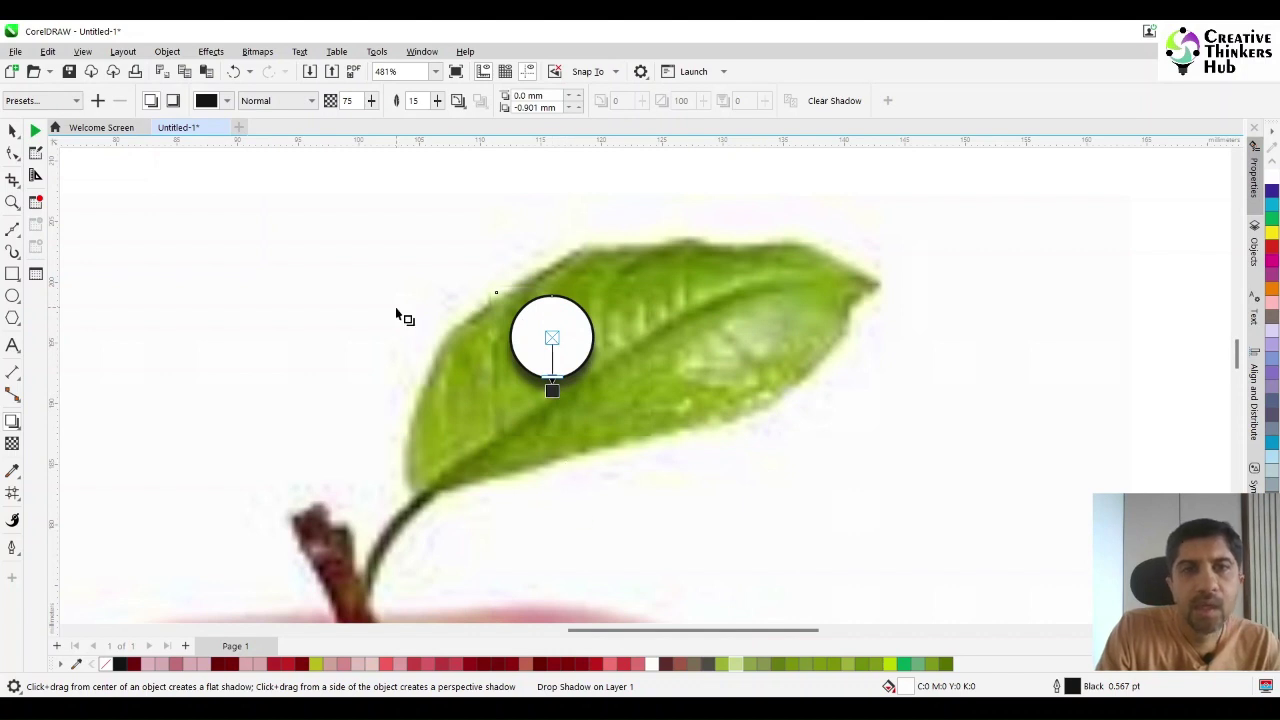
Break the drop shadow apart from the white circle, then try moving the circle away and undo that move.
click(12, 132)
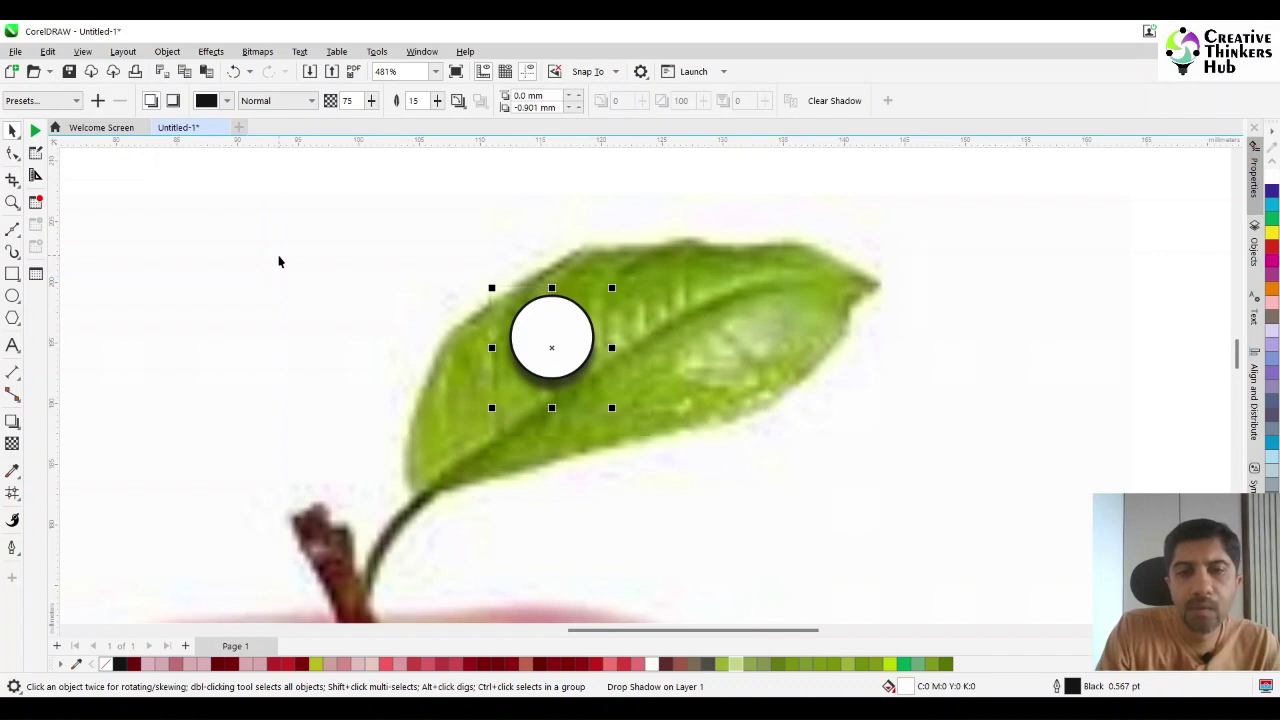
right_click(558, 331)
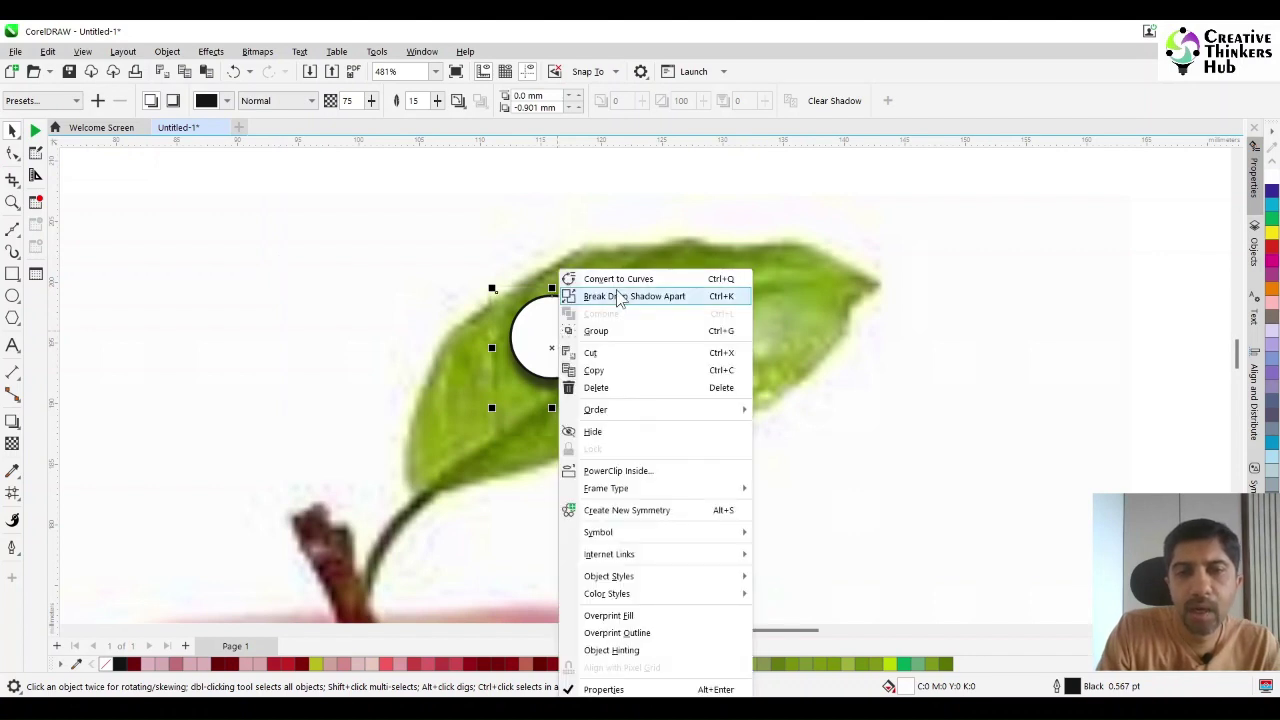
click(626, 297)
click(366, 337)
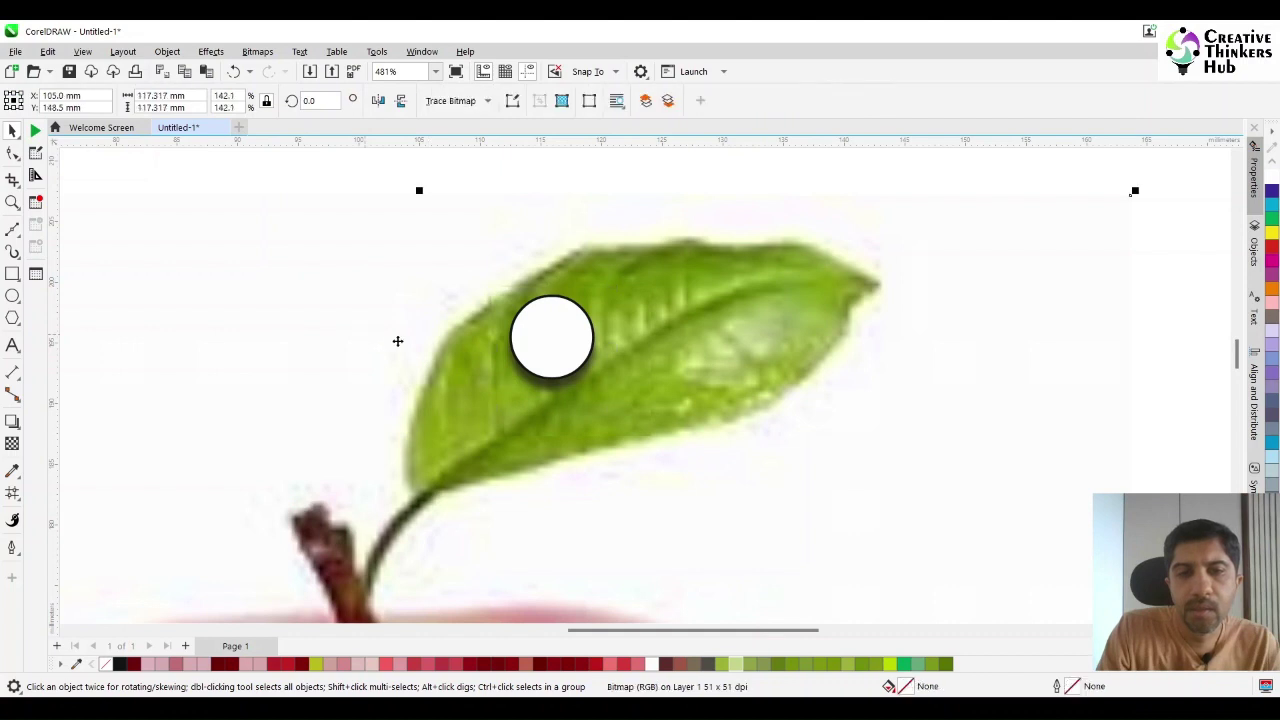
click(565, 340)
drag(525, 357, 557, 314)
key(ctrl+z)
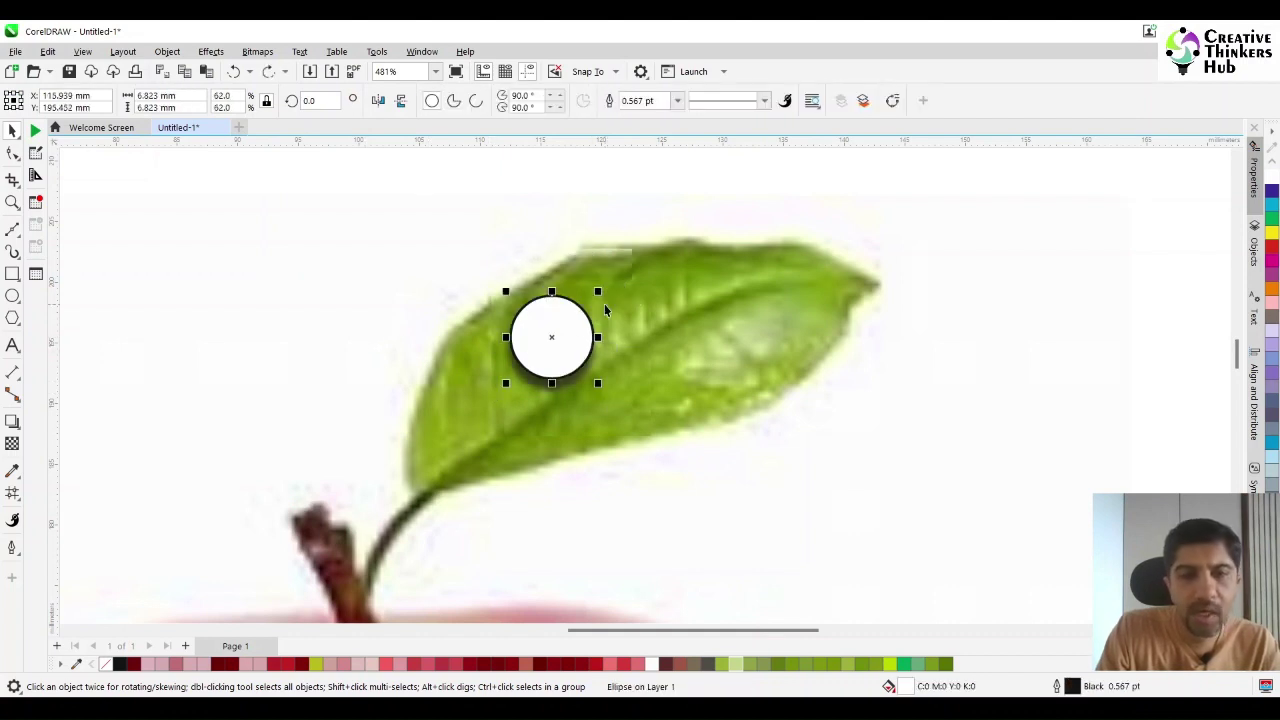
Trim the separated shadow with the white circle, then try moving the circle aside and undo that move.
click(566, 384)
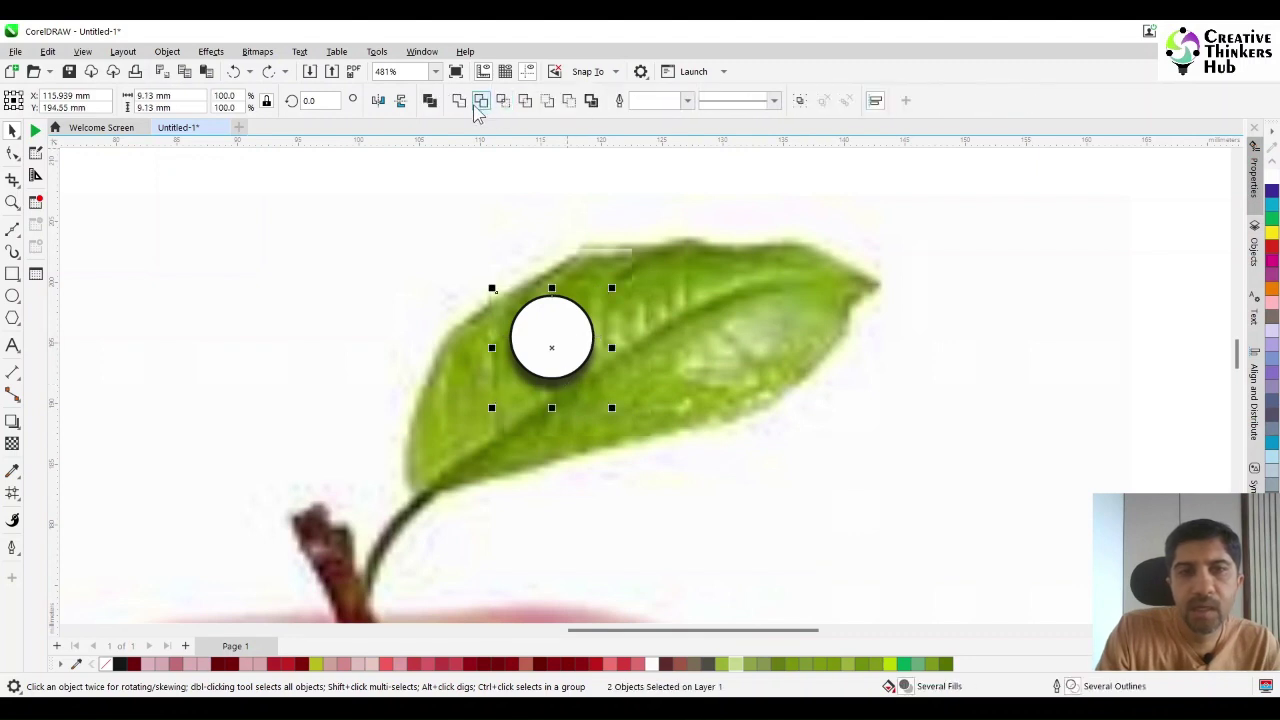
click(483, 103)
click(670, 408)
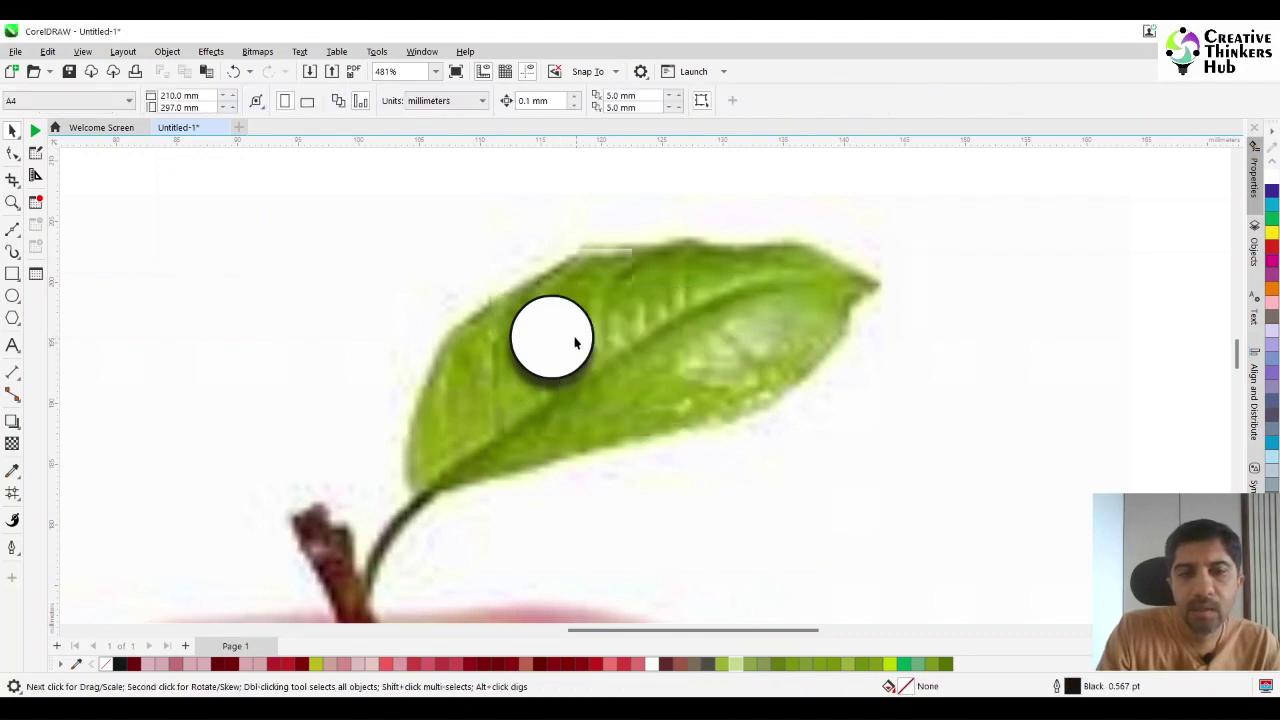
click(565, 329)
shift+click(571, 392)
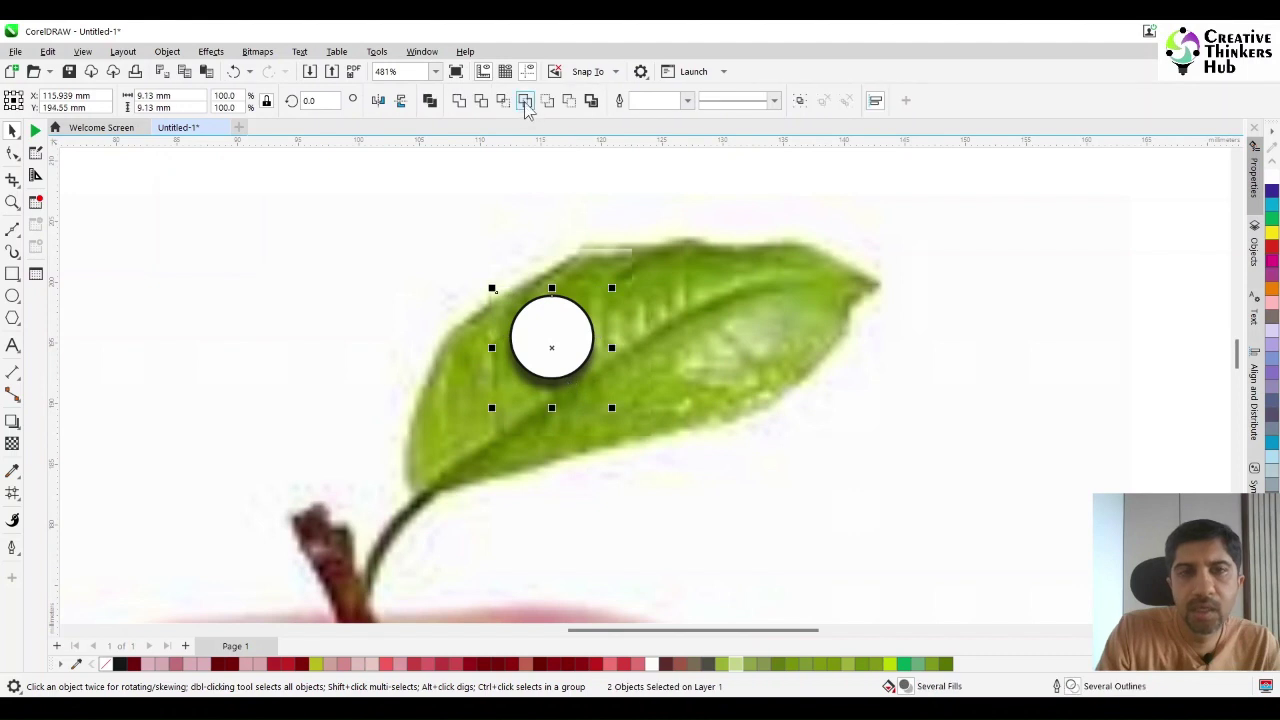
click(481, 101)
click(517, 223)
drag(563, 343, 619, 302)
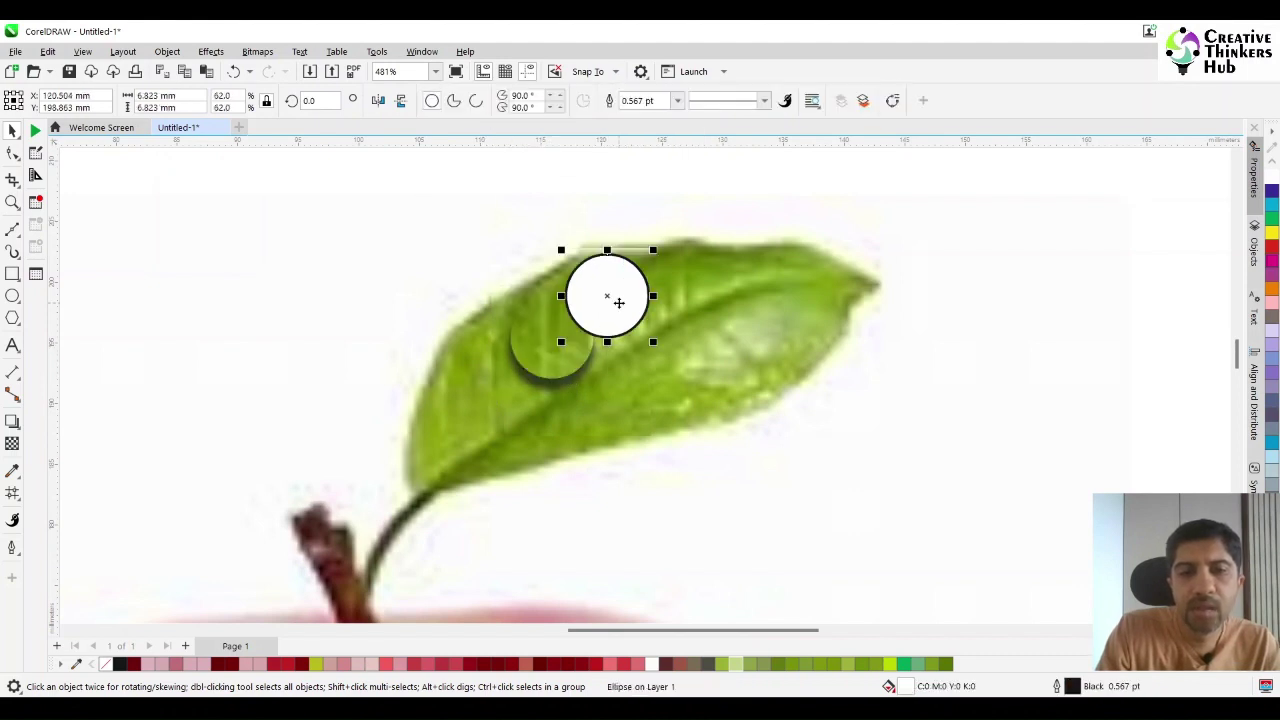
key(ctrl+z)
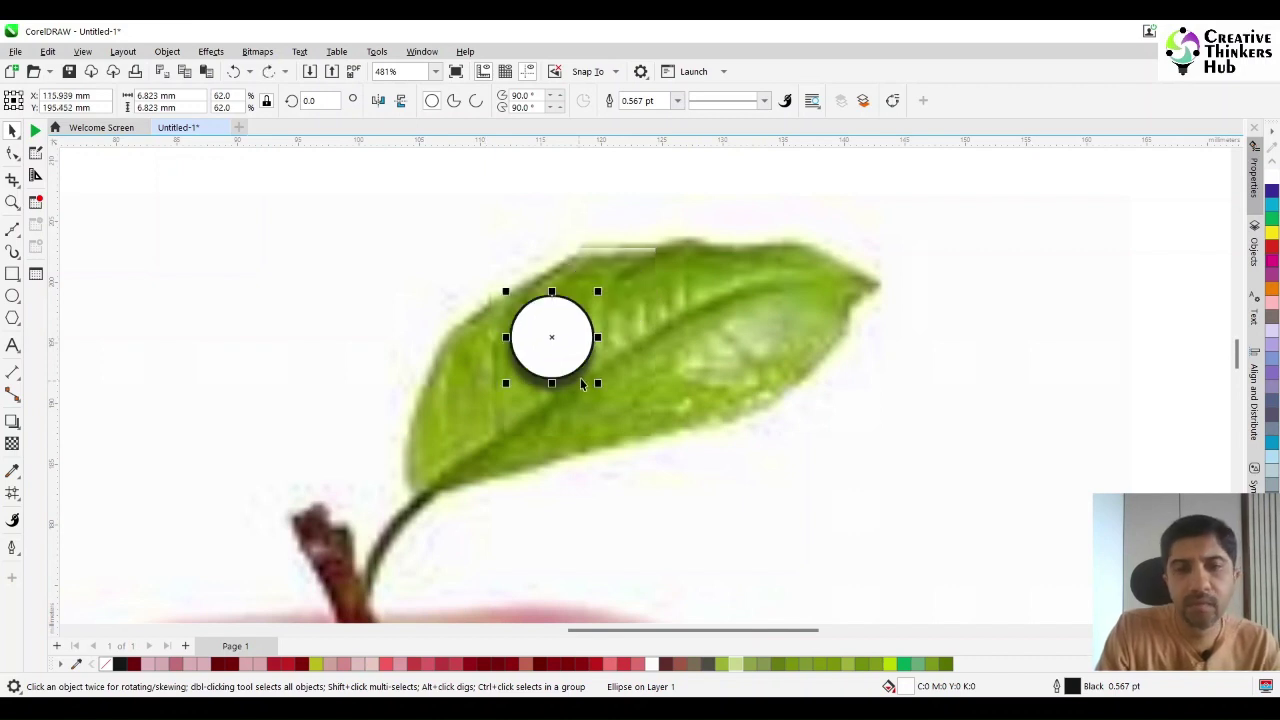
click(1266, 676)
right_click(1224, 166)
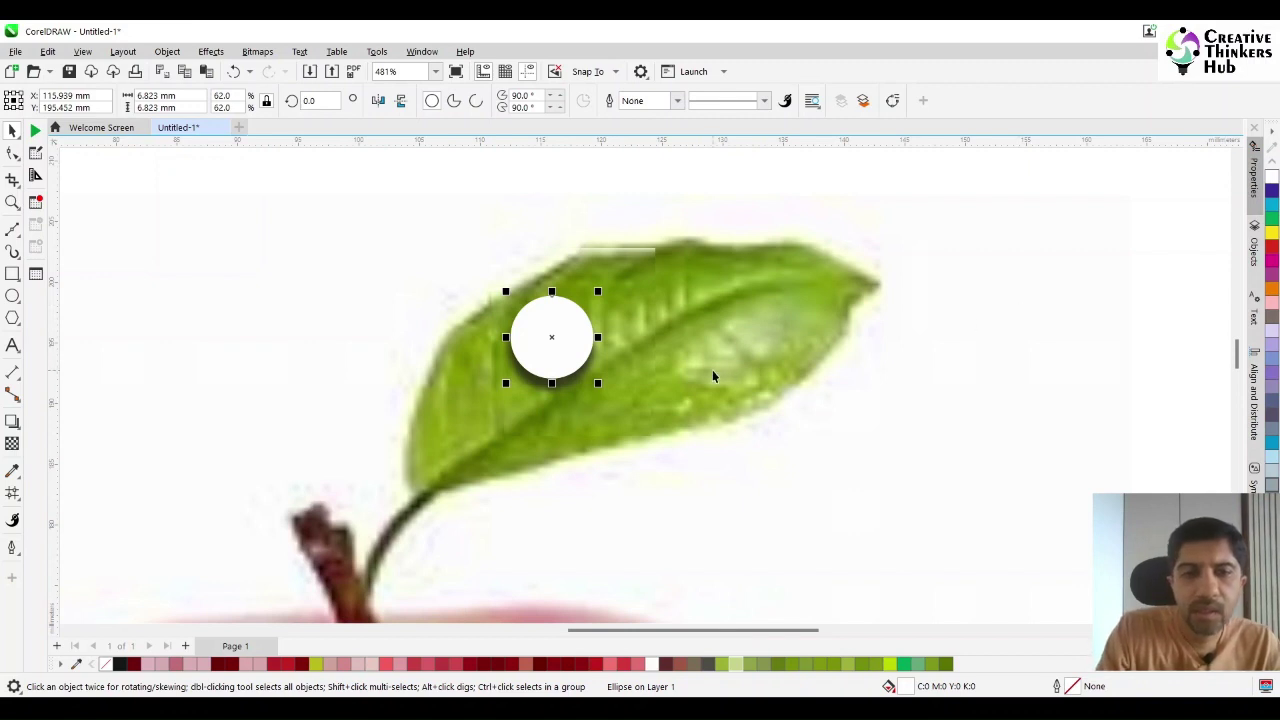
key(ctrl+z)
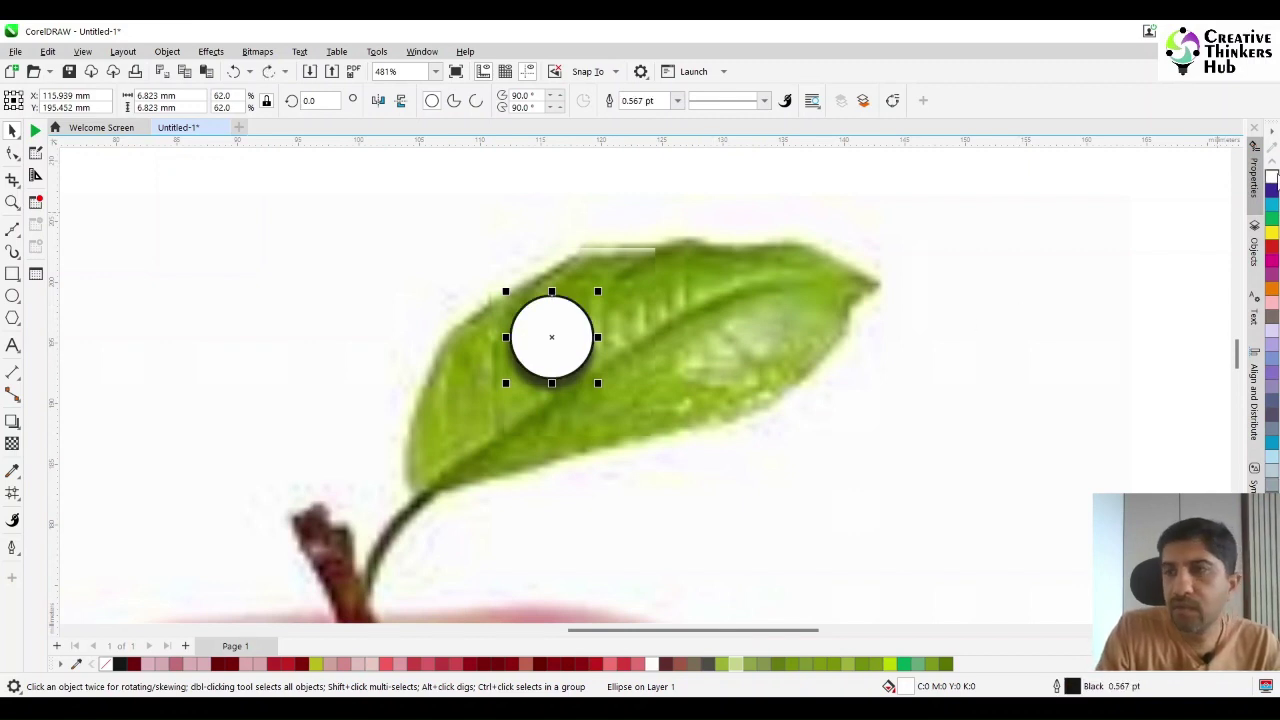
Remove the circle's fill and give it a Multiply inner shadow offset about 1 mm straight down.
click(1268, 662)
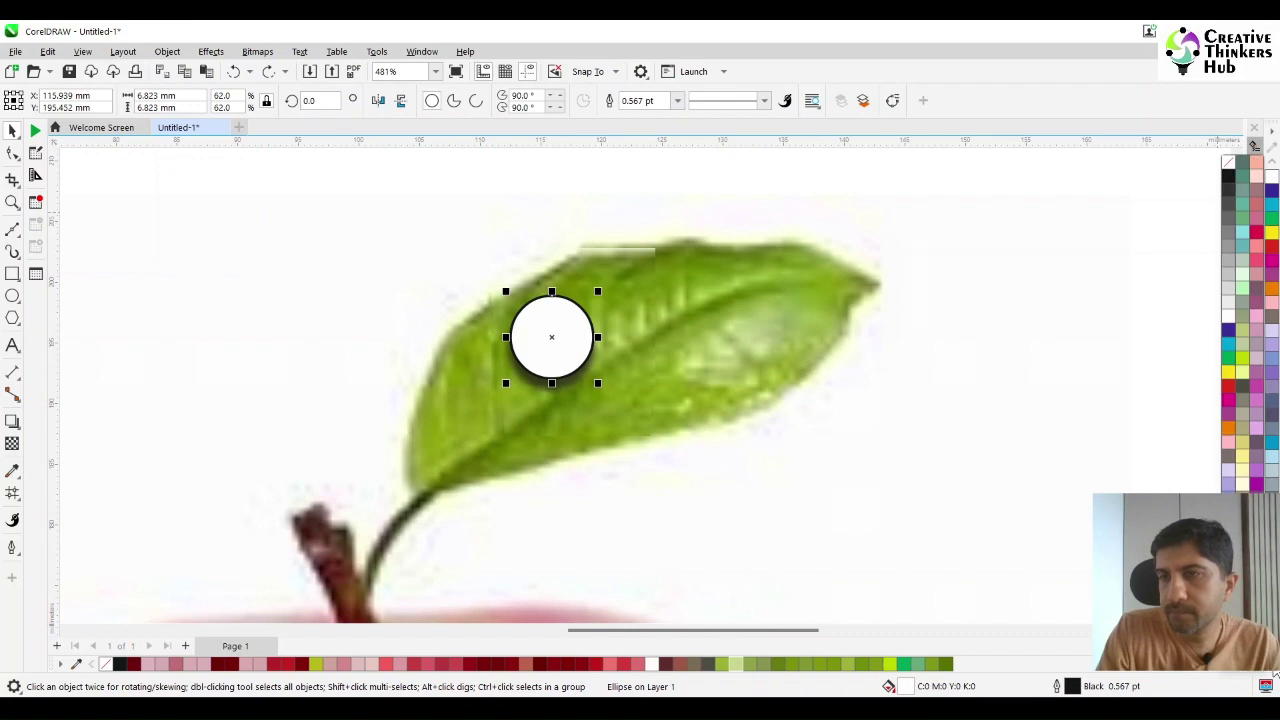
click(1229, 166)
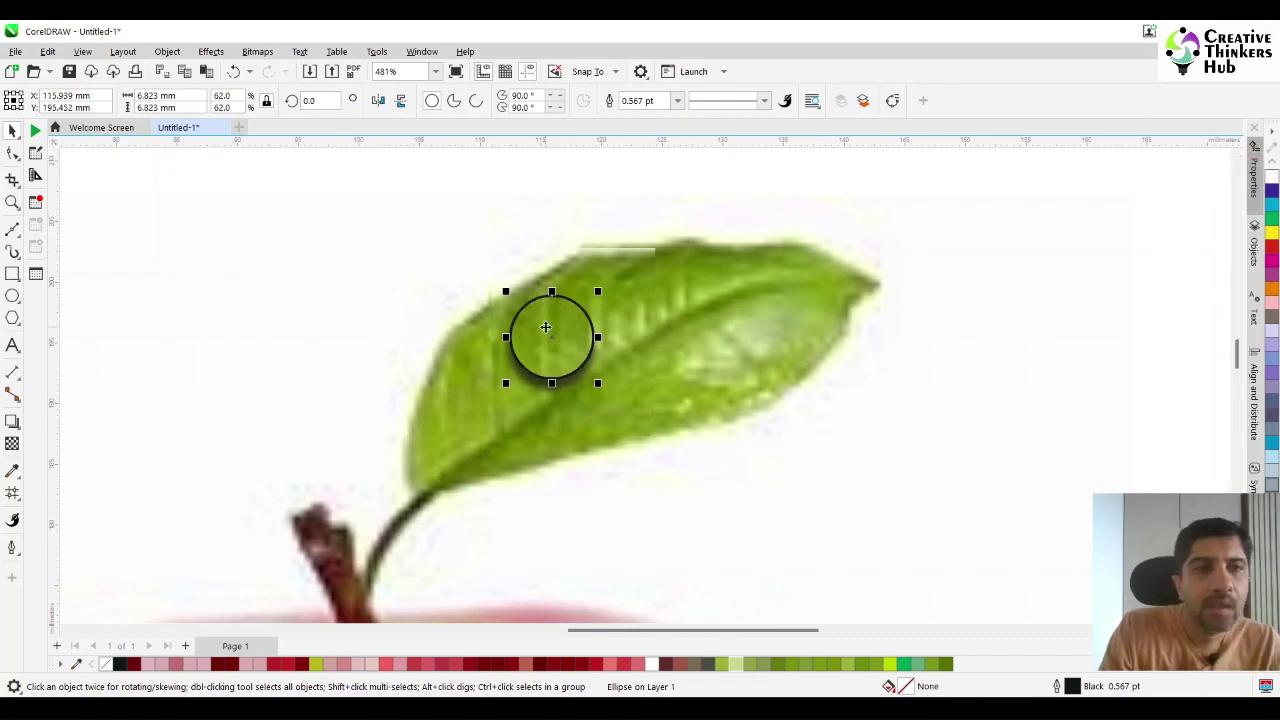
click(12, 421)
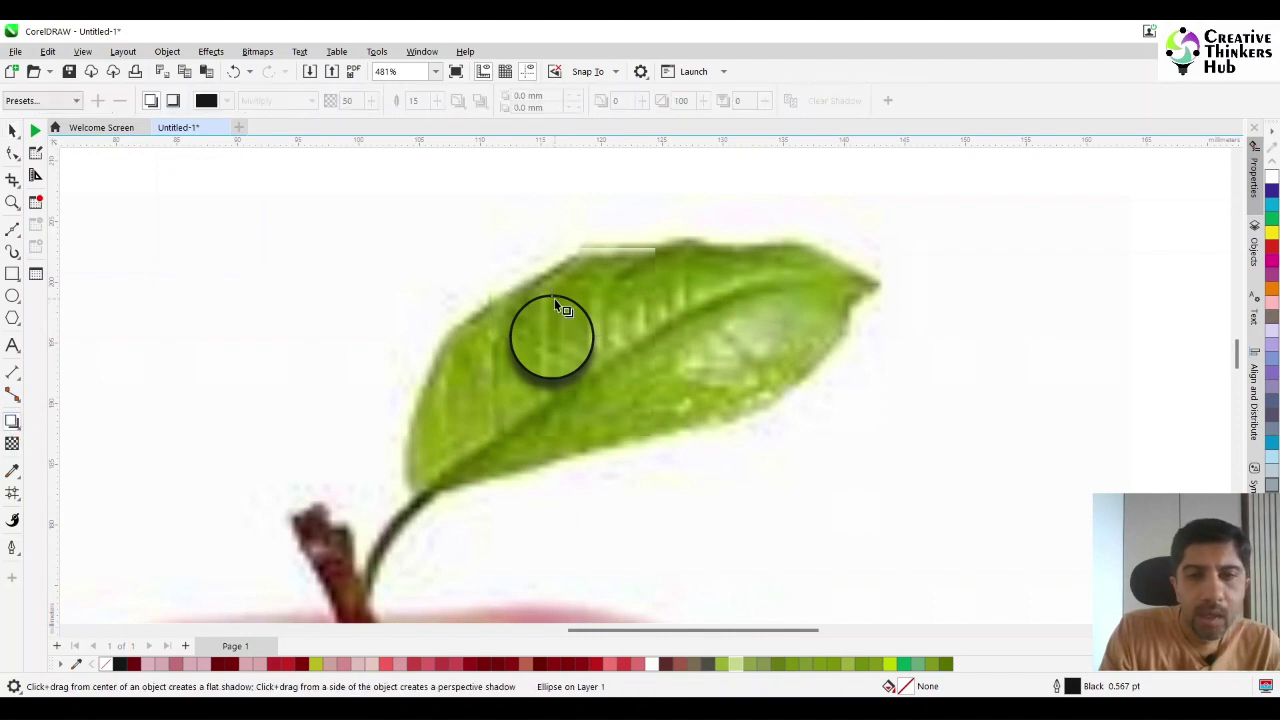
drag(552, 297, 555, 392)
key(ctrl+z)
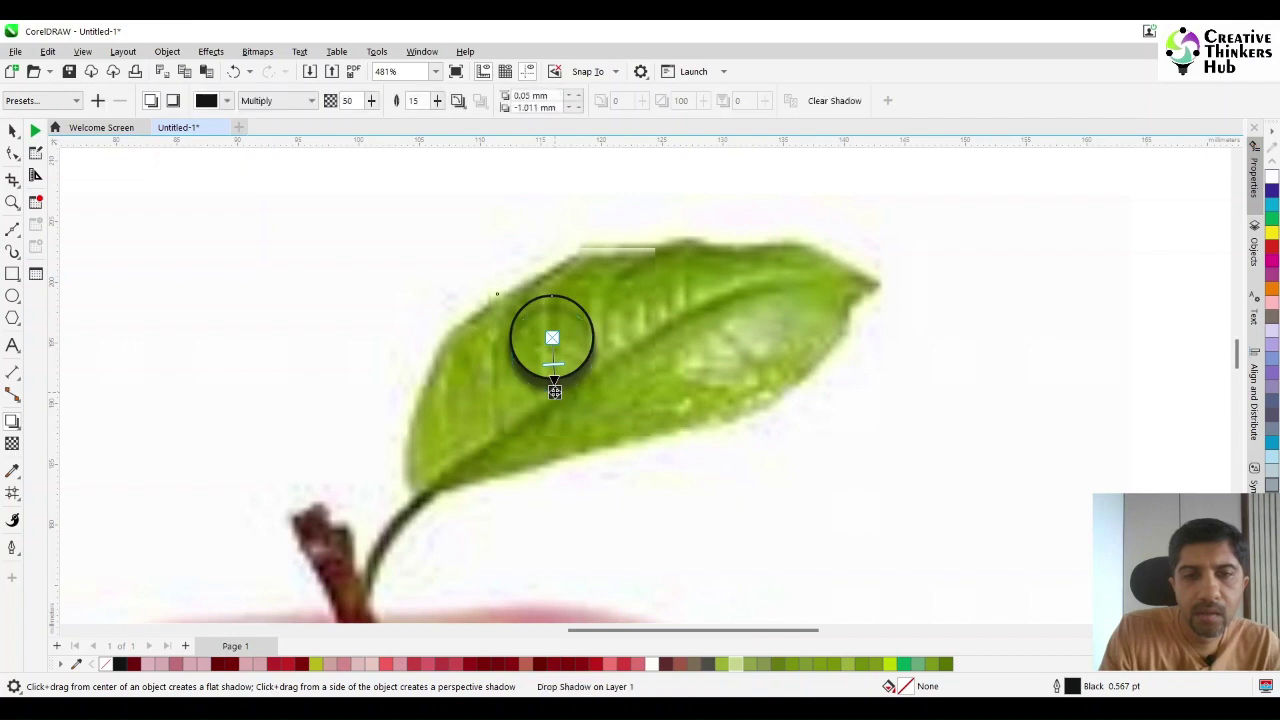
click(173, 101)
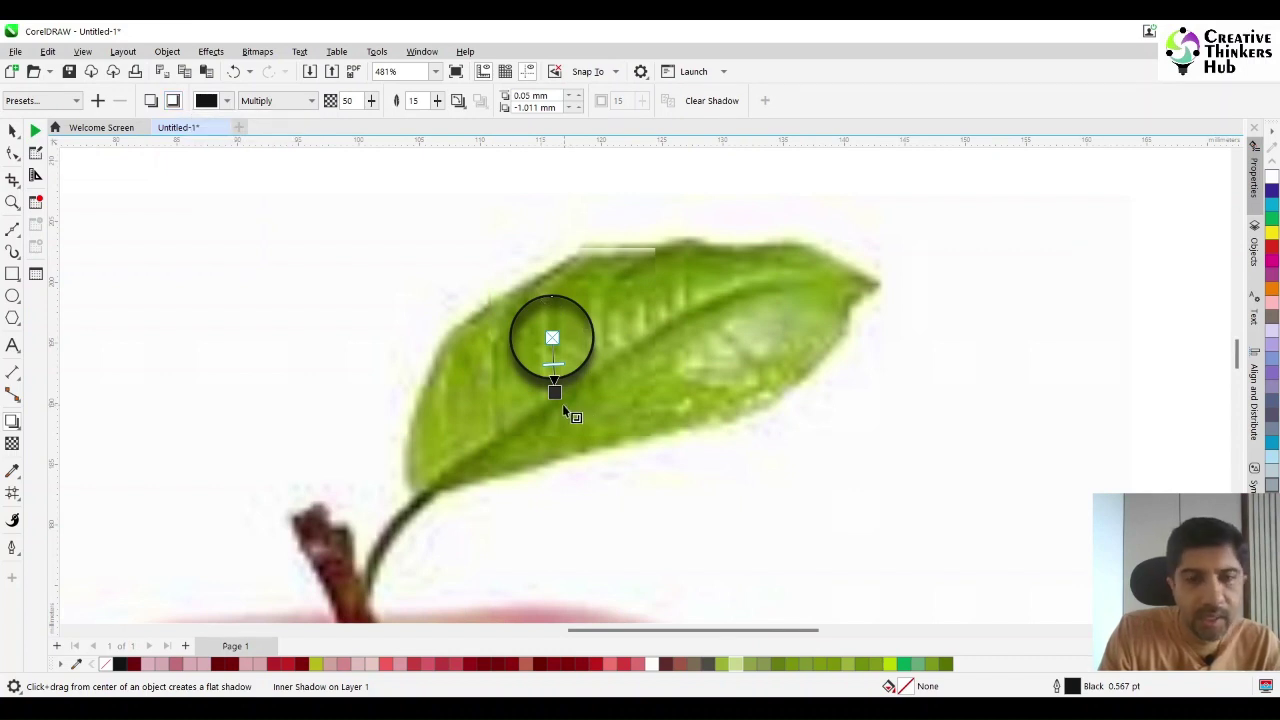
drag(555, 391, 553, 391)
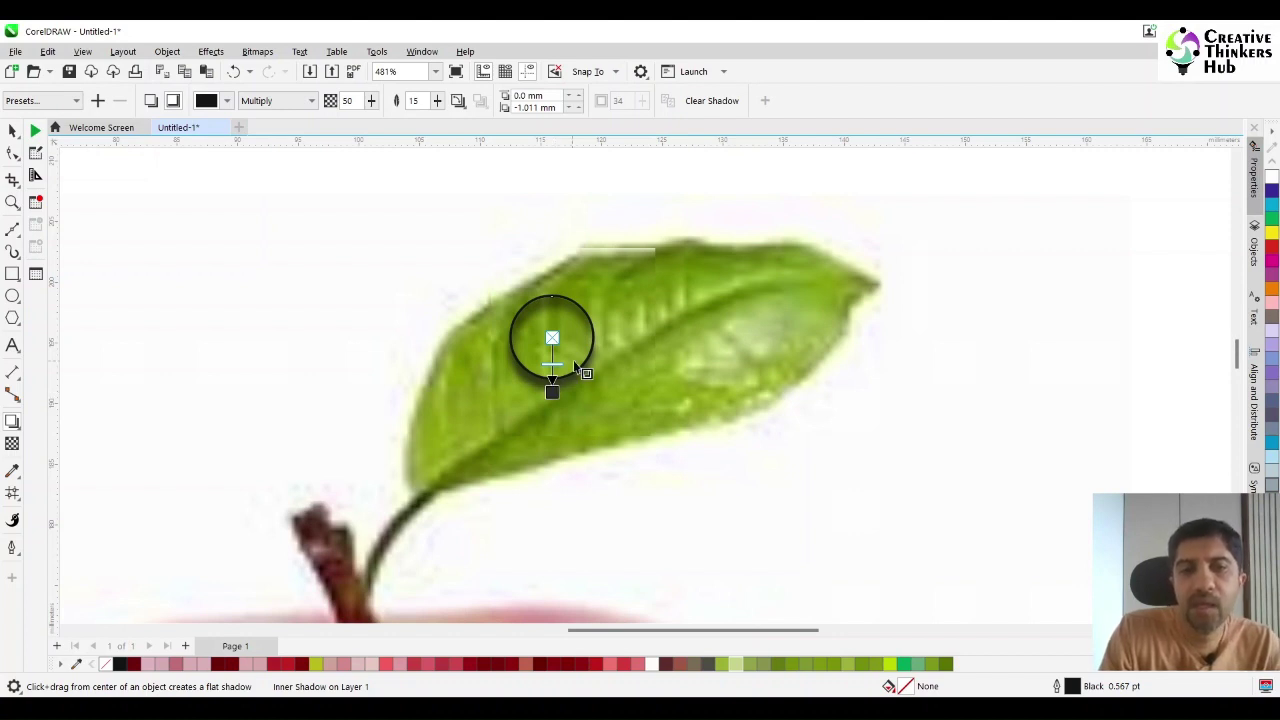
Remove the outline of the circle with the inner shadow.
click(12, 131)
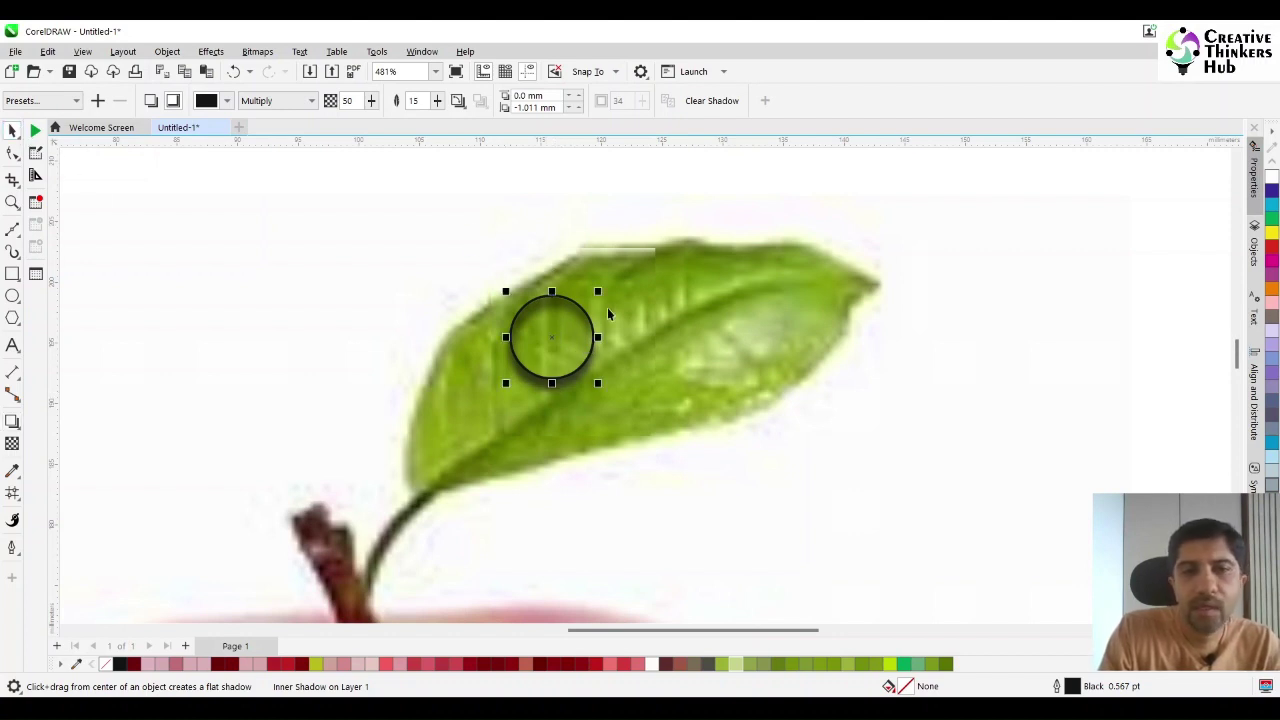
click(1270, 661)
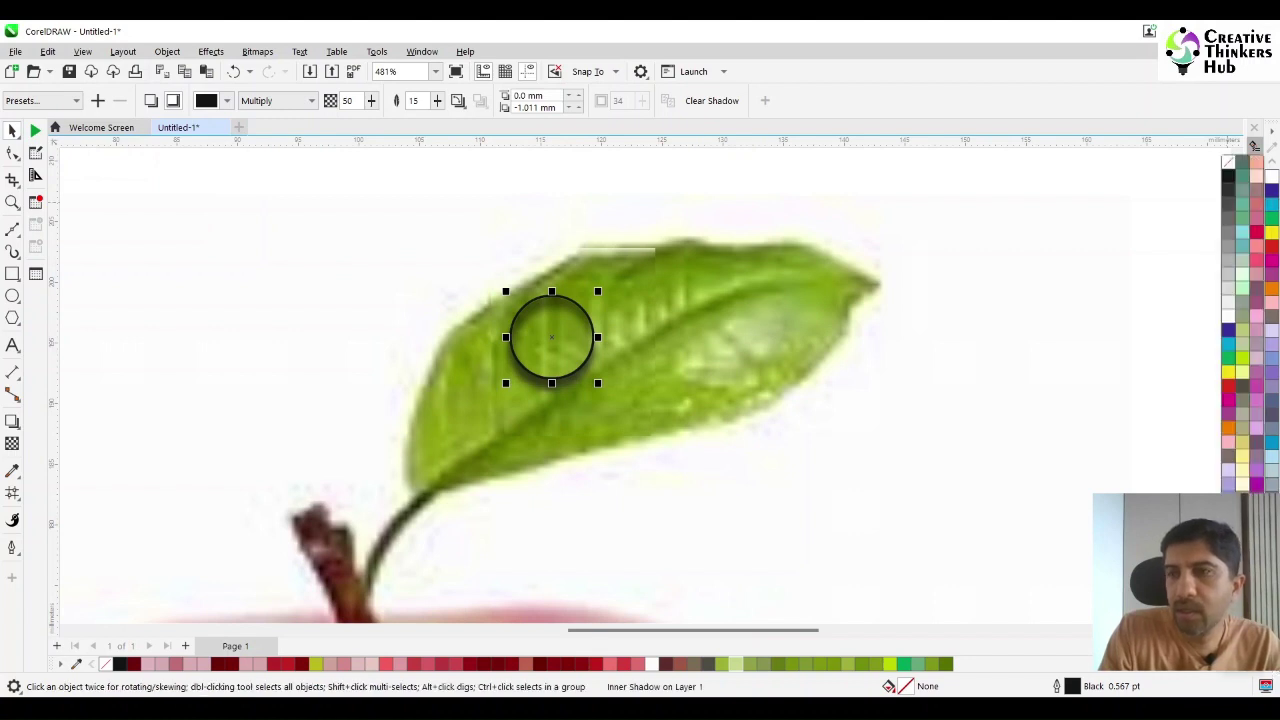
right_click(1231, 168)
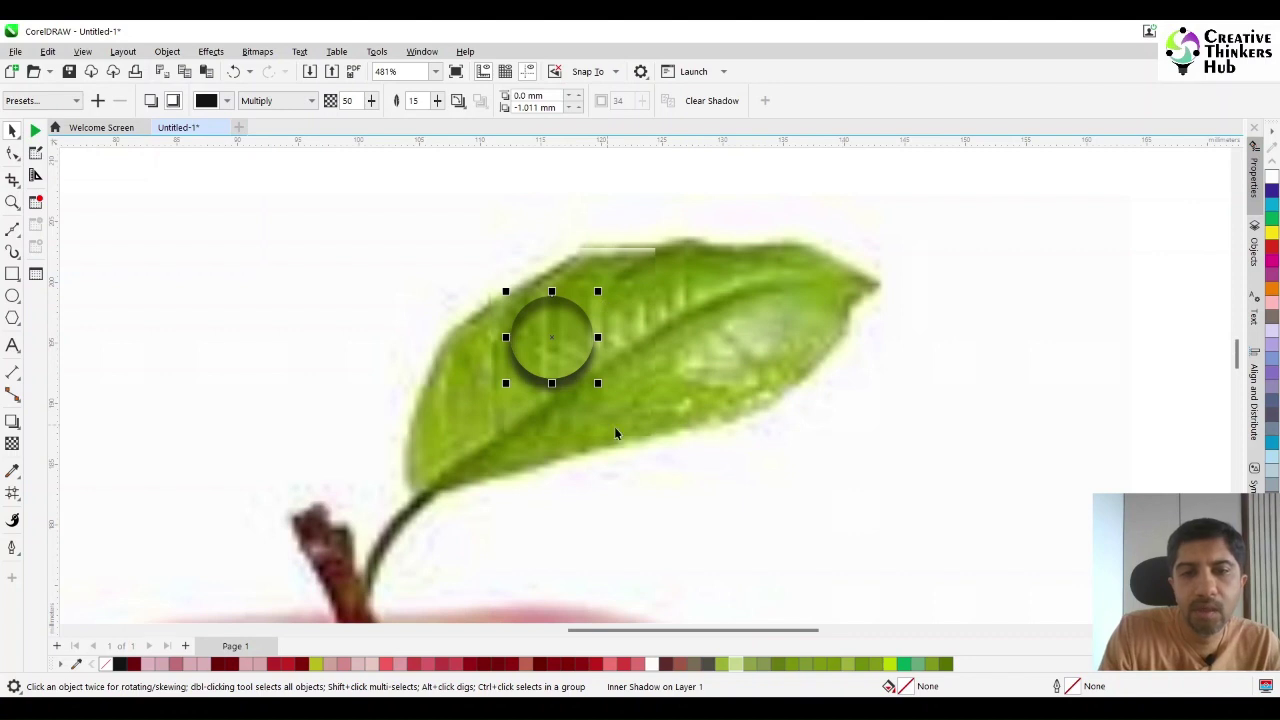
click(683, 497)
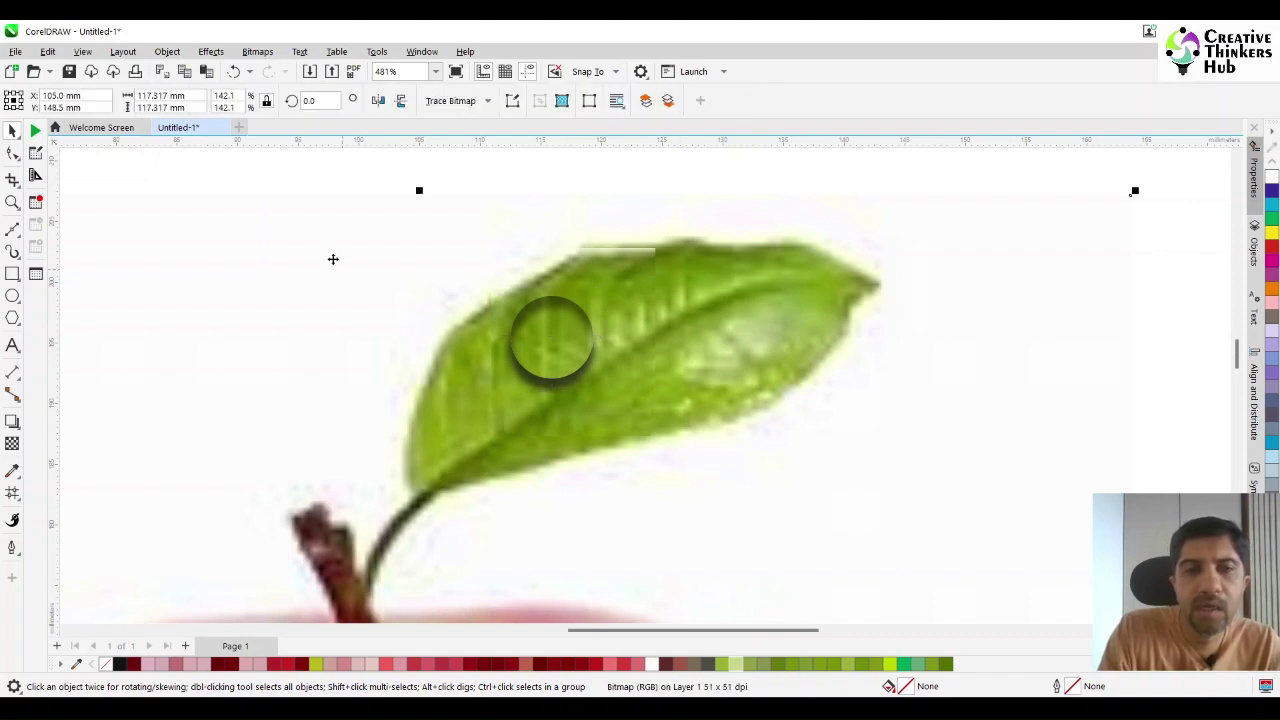
click(550, 335)
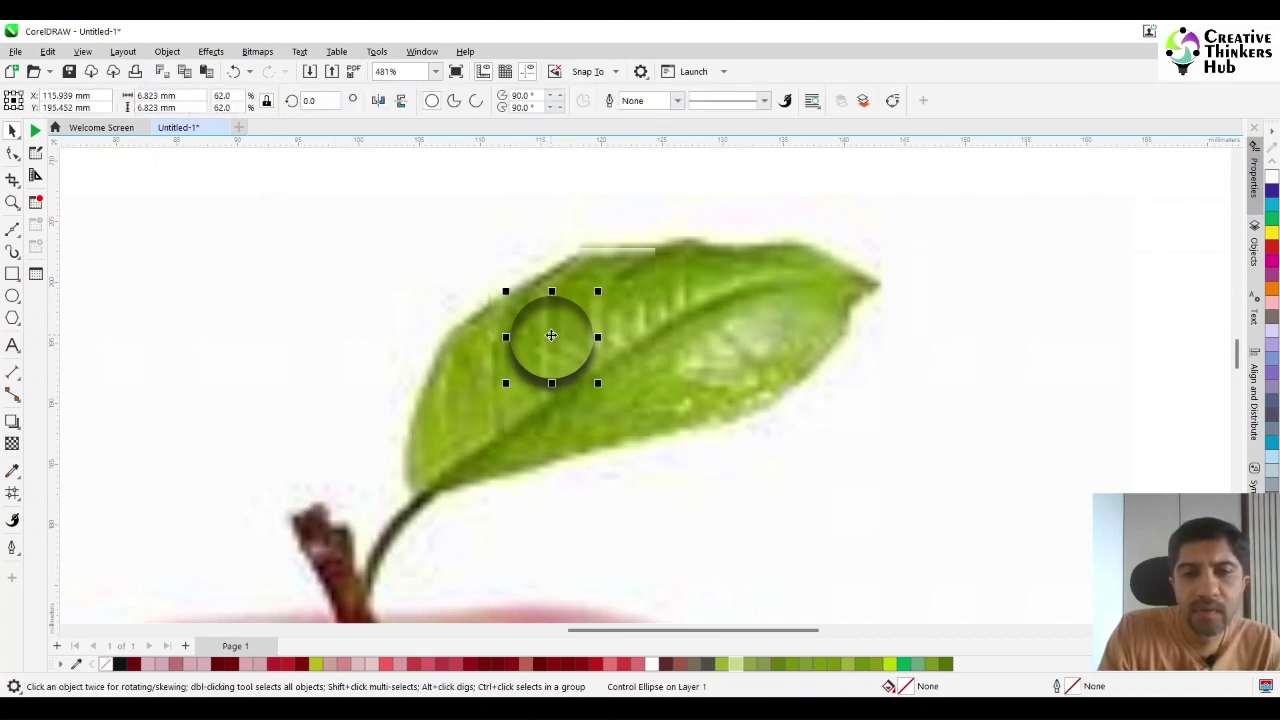
Draw a flat ellipse about 3.7 by 1.4 mm in the circle's upper part and centre it horizontally on the circle.
click(12, 296)
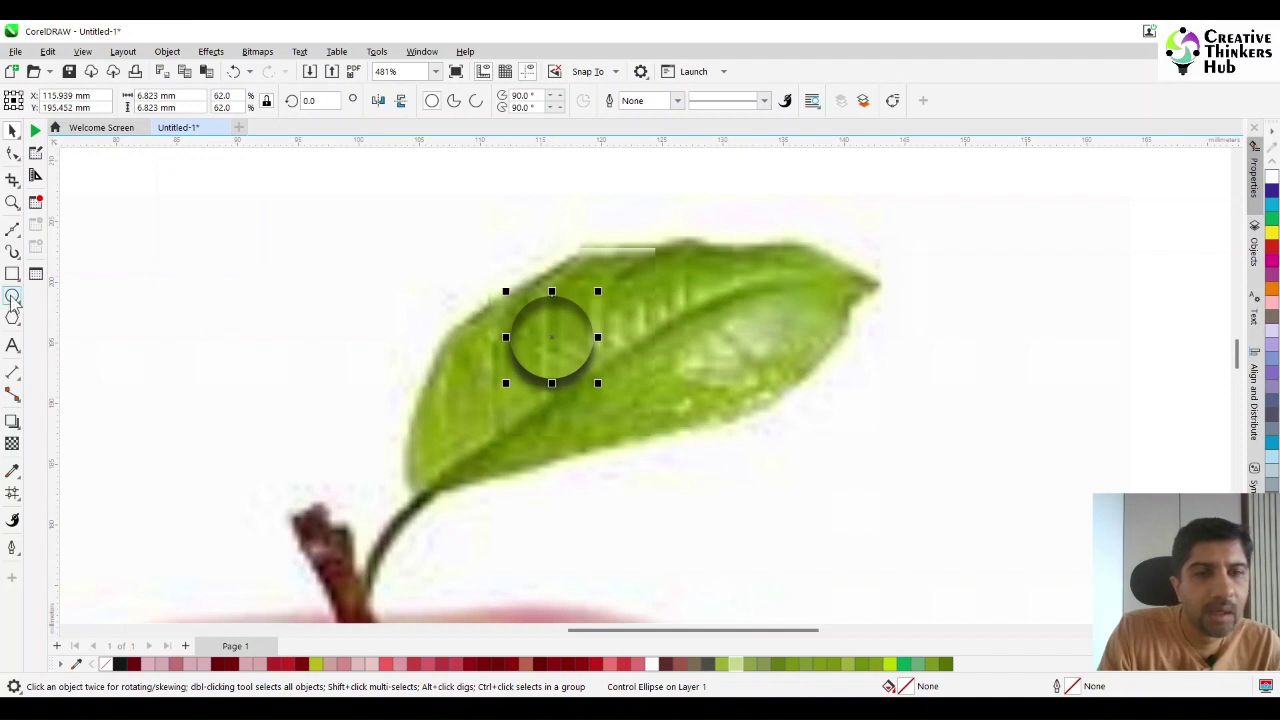
drag(528, 304, 584, 330)
key(space)
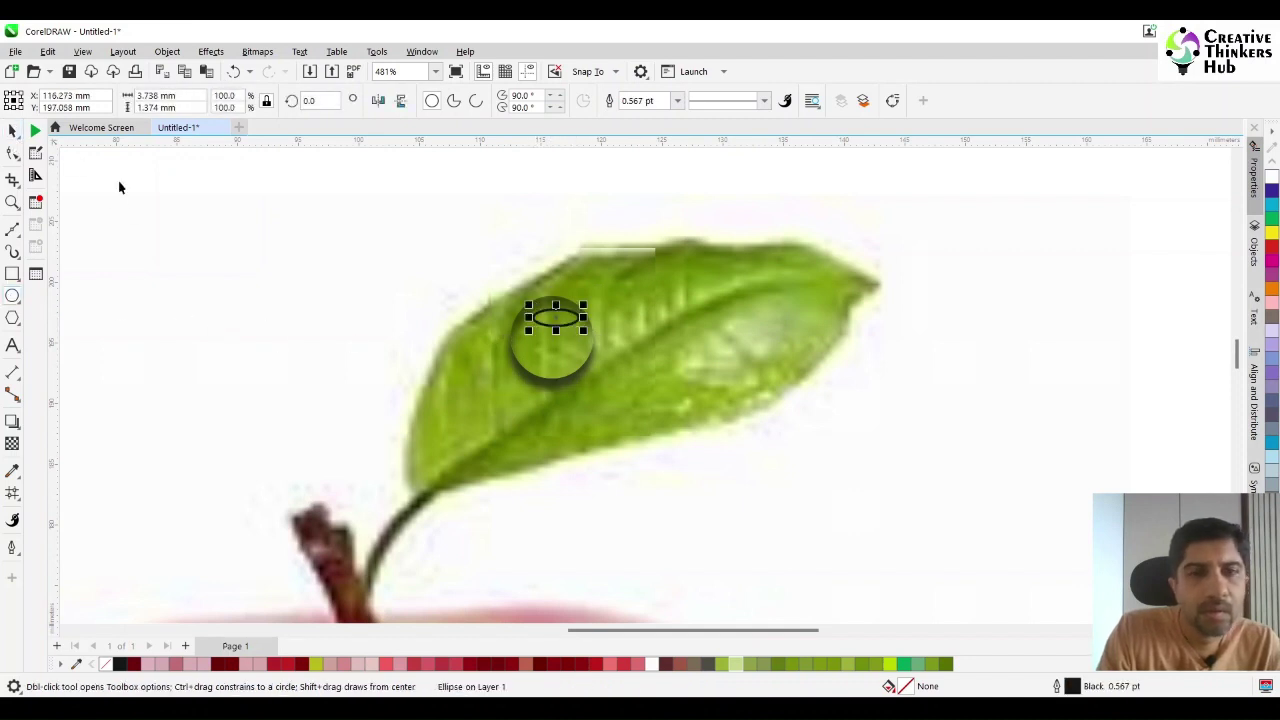
shift+click(575, 370)
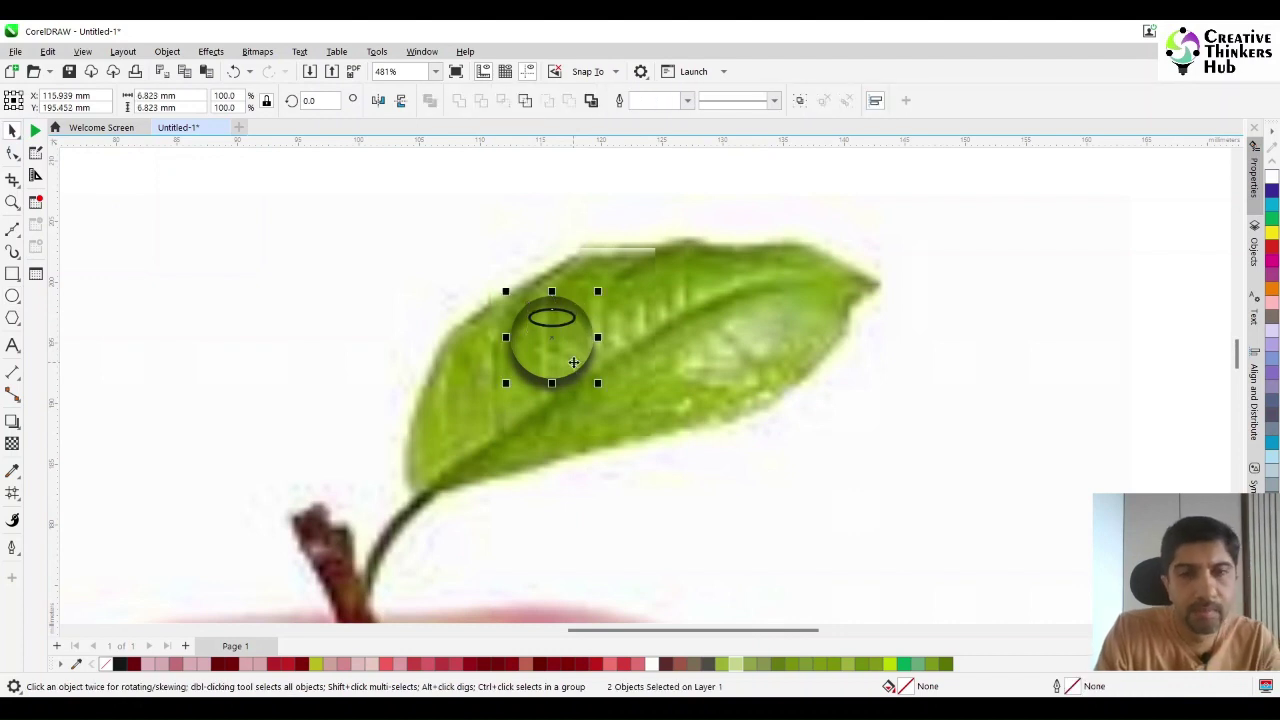
Enlarge the small ellipse to about 4.1 by 1.7 mm and place it closer to the circle's top edge.
click(12, 202)
drag(486, 268, 672, 430)
key(space)
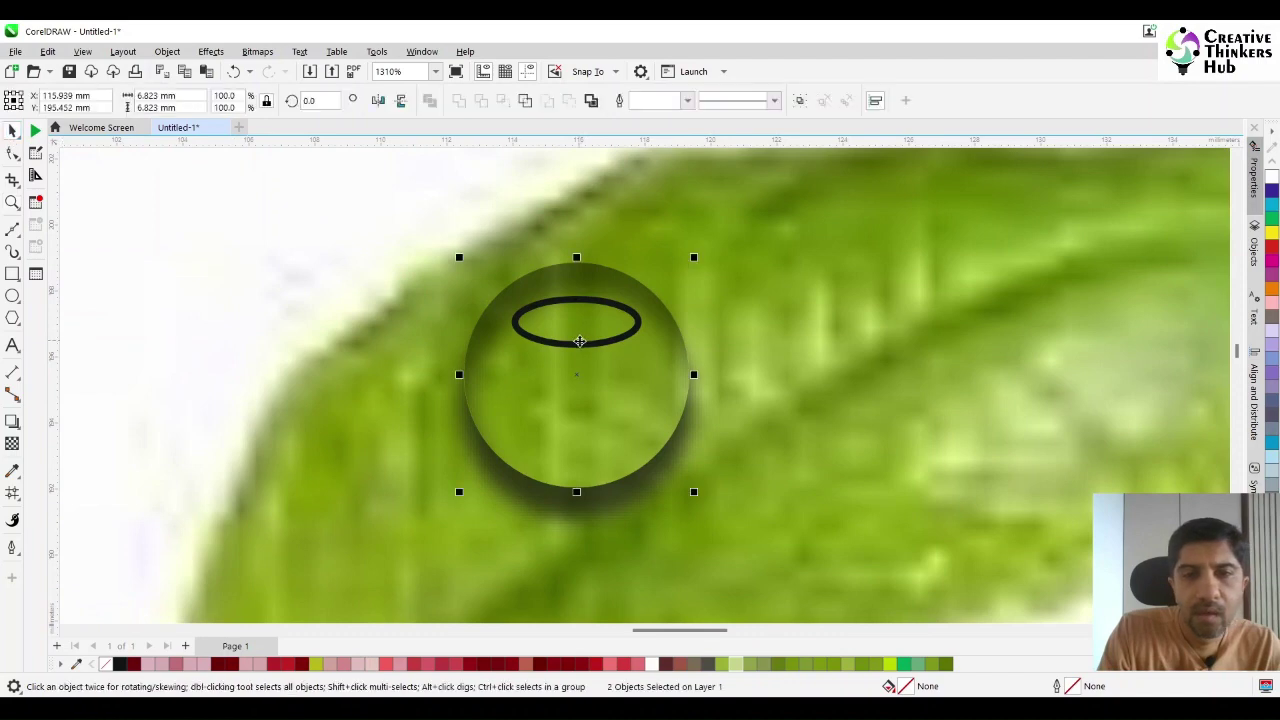
drag(581, 344, 583, 336)
key(ctrl+z)
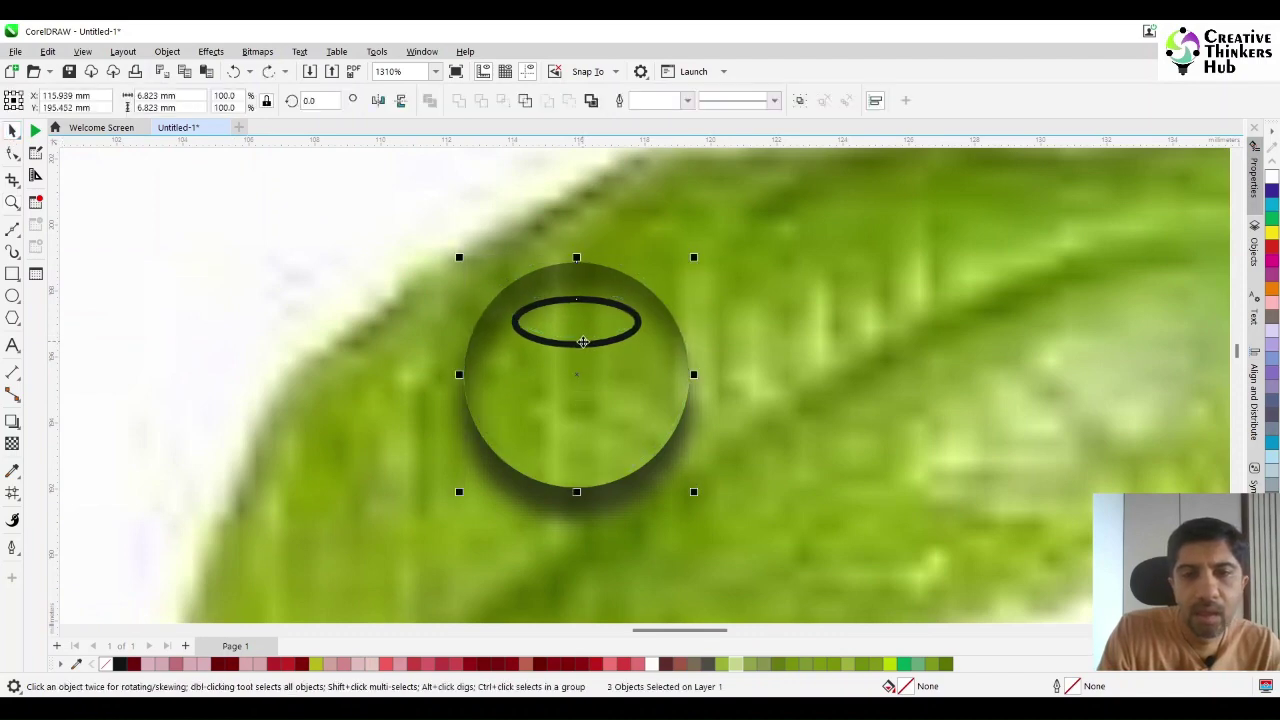
click(590, 344)
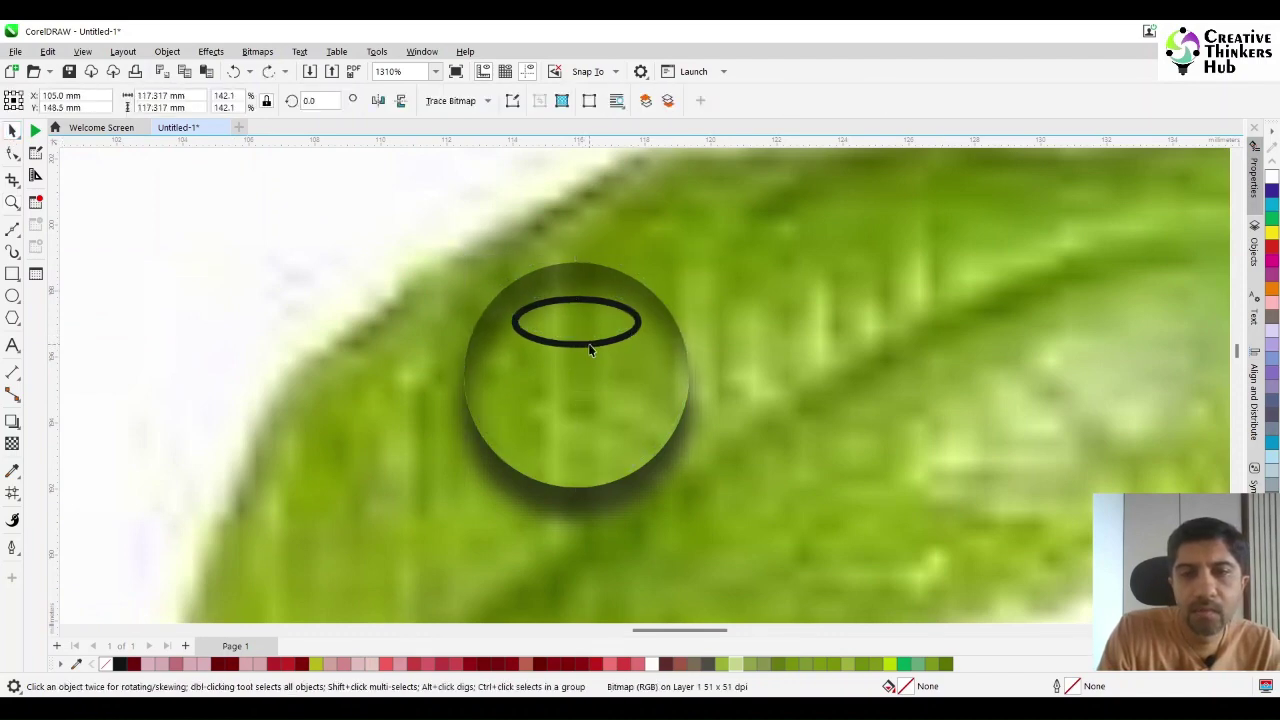
drag(580, 327, 506, 303)
drag(578, 329, 578, 340)
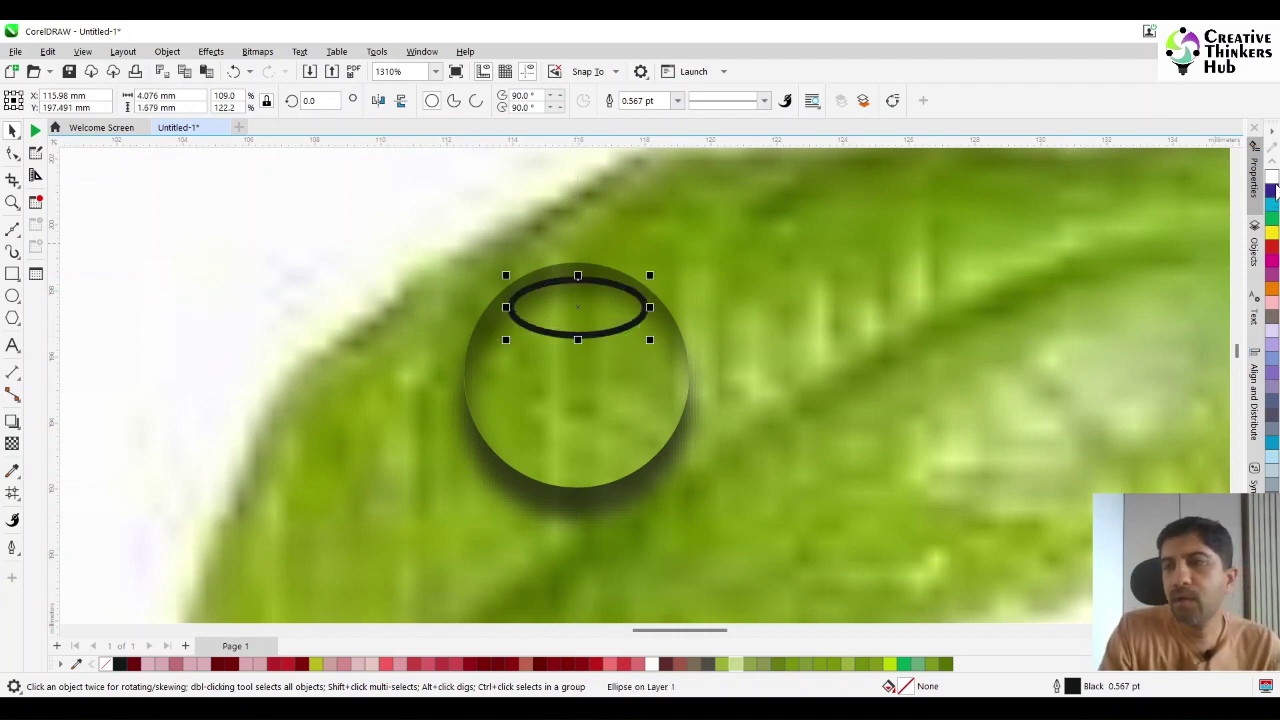
Fill the small ellipse white and apply a vertical fountain transparency that fades it downwards.
click(1271, 177)
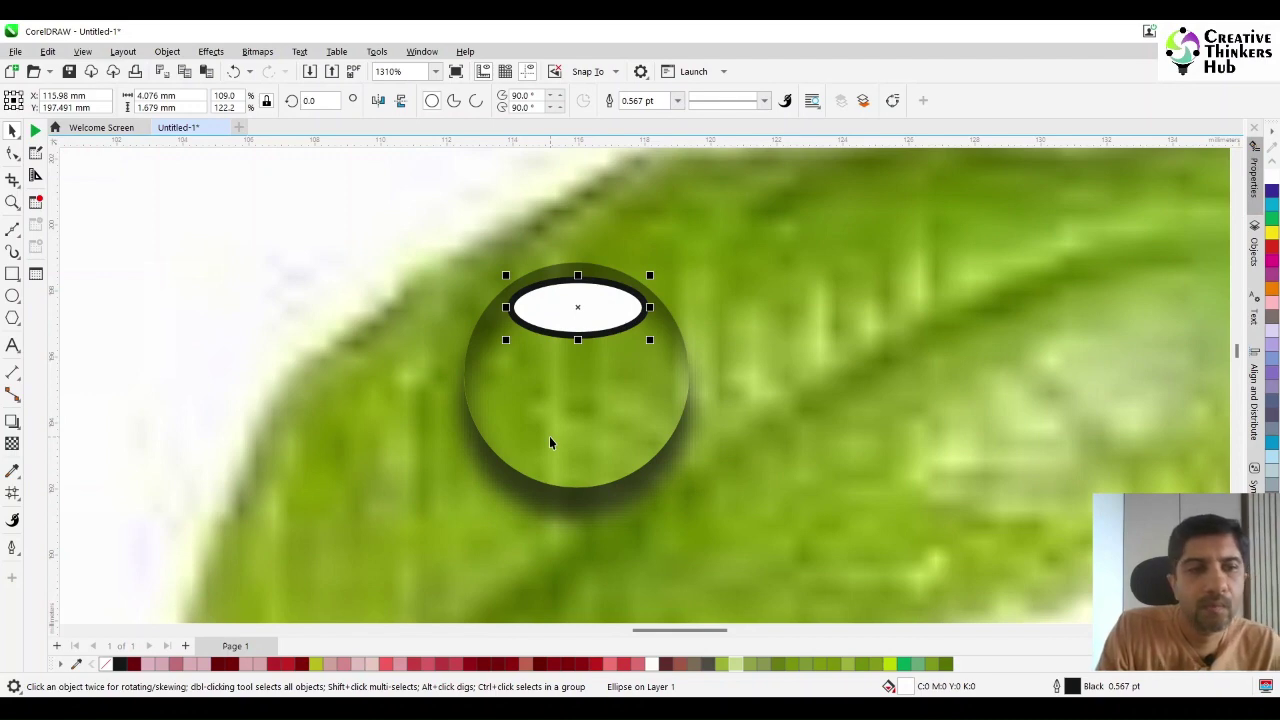
click(12, 444)
drag(578, 224, 580, 374)
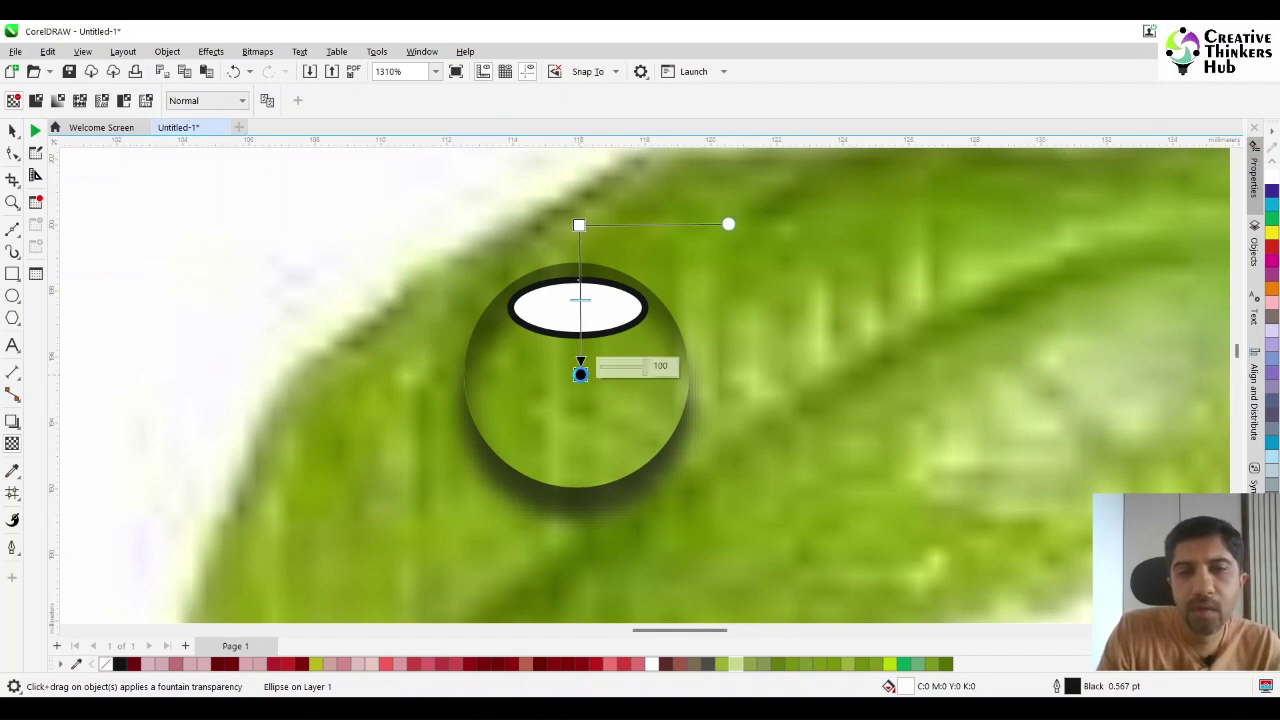
key(space)
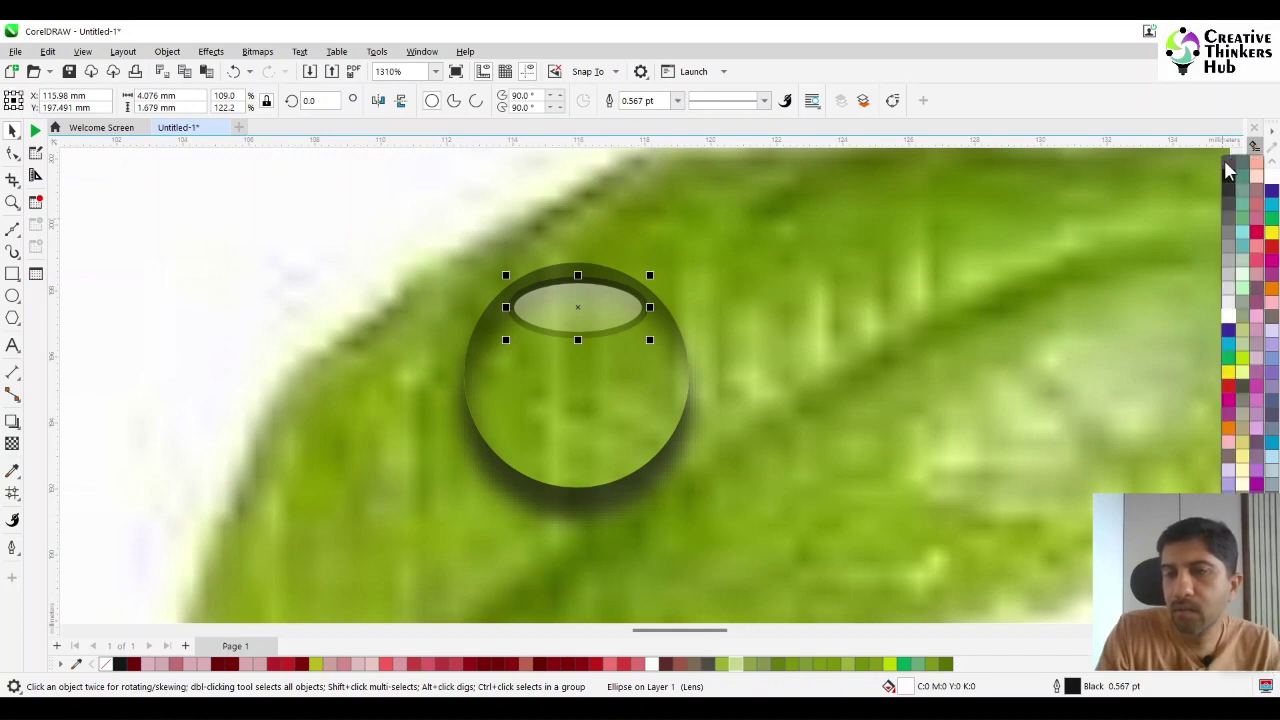
Remove the highlight ellipse's outline and shorten its transparency so it fades out at the ellipse's lower edge.
right_click(1271, 172)
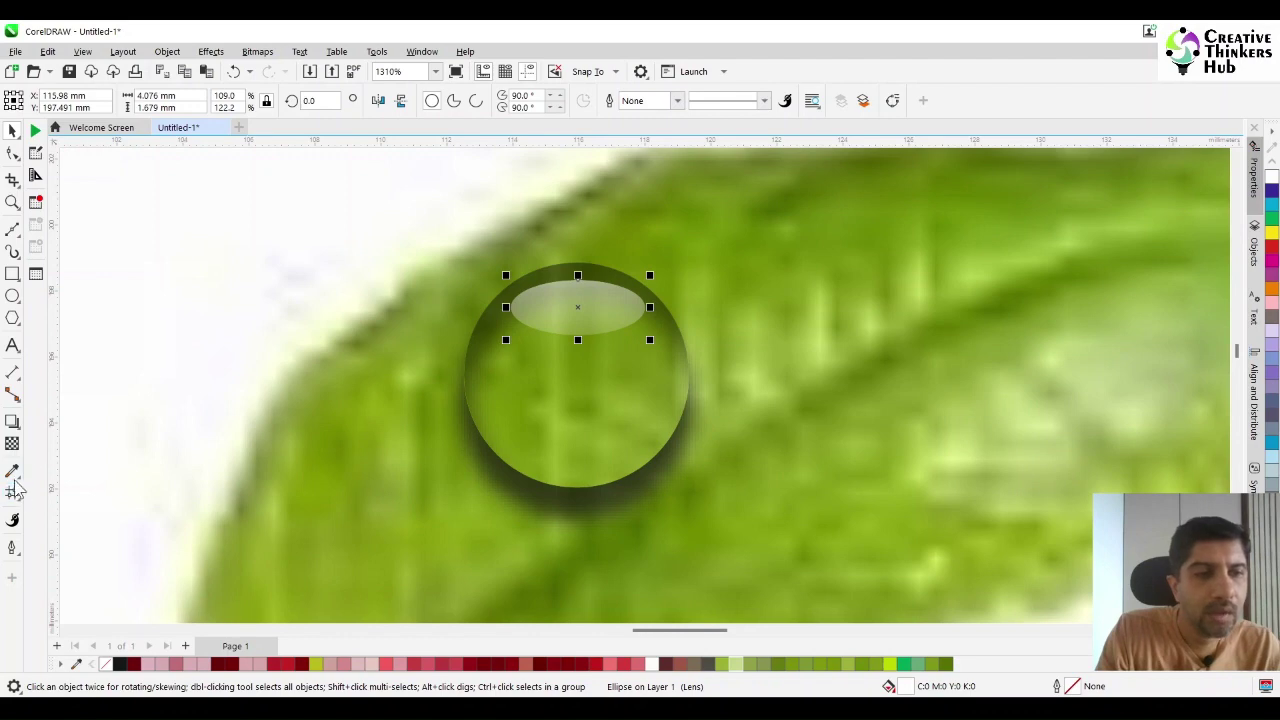
click(12, 443)
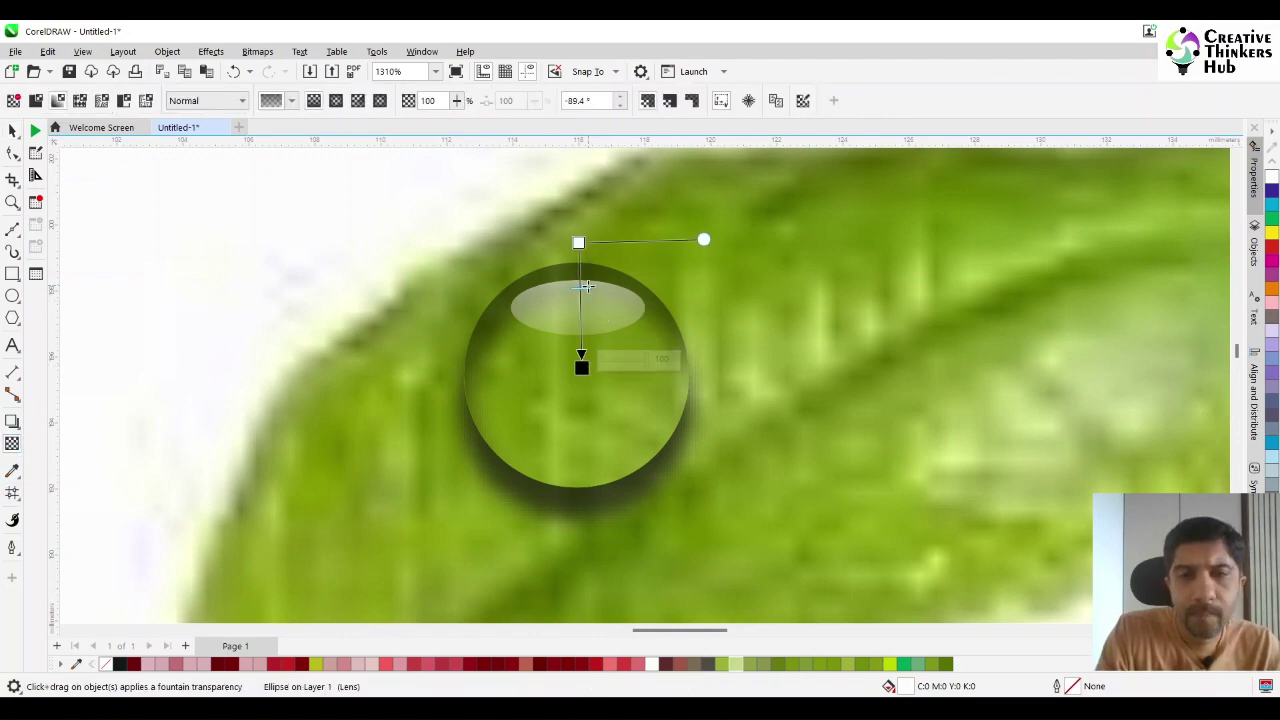
drag(582, 367, 580, 338)
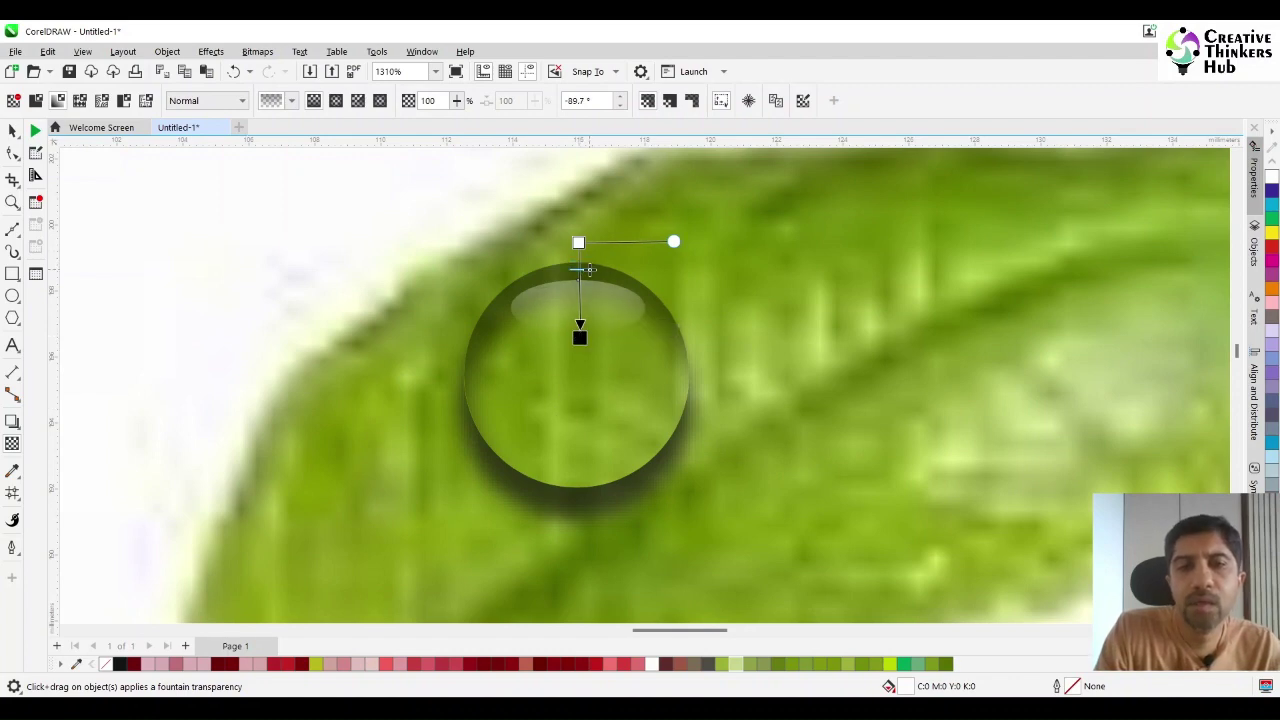
key(space)
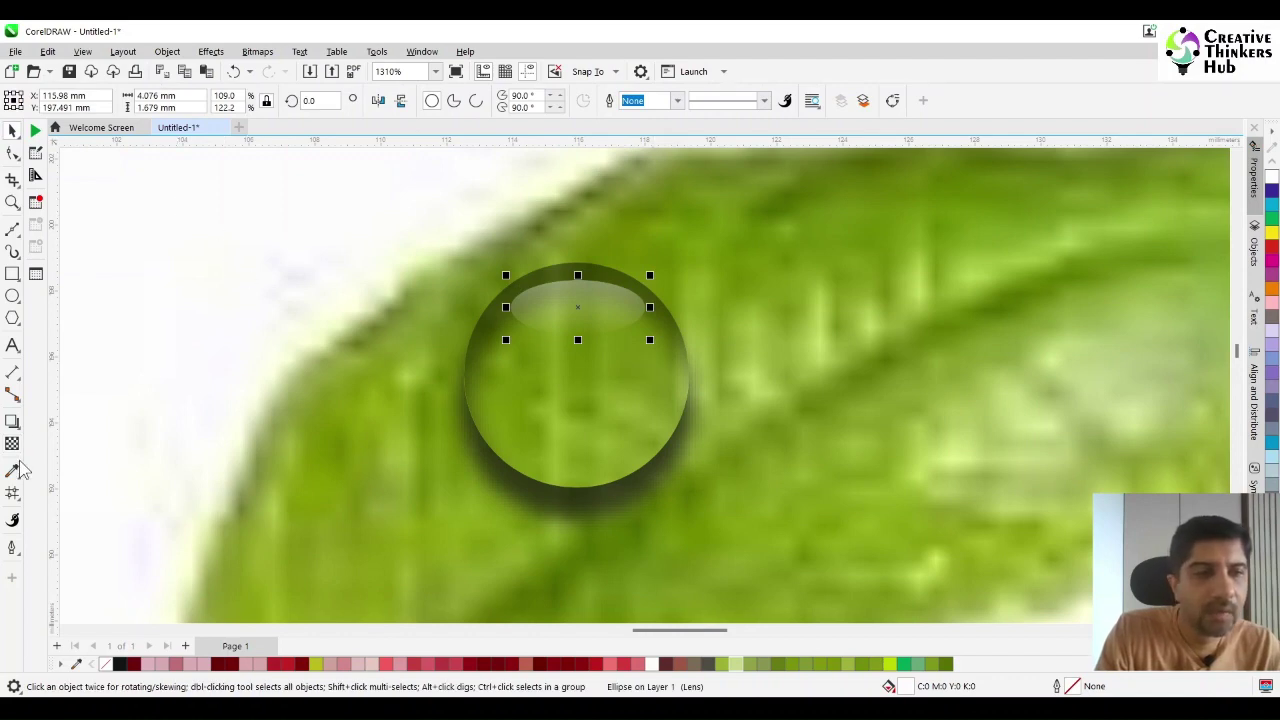
Draw a second, smaller flat ellipse inside the circle near its bottom edge.
click(12, 296)
drag(532, 452, 621, 475)
key(space)
Convert the upper highlight ellipse to curves and raise its top and bottom nodes toward the circle's top edge.
click(561, 316)
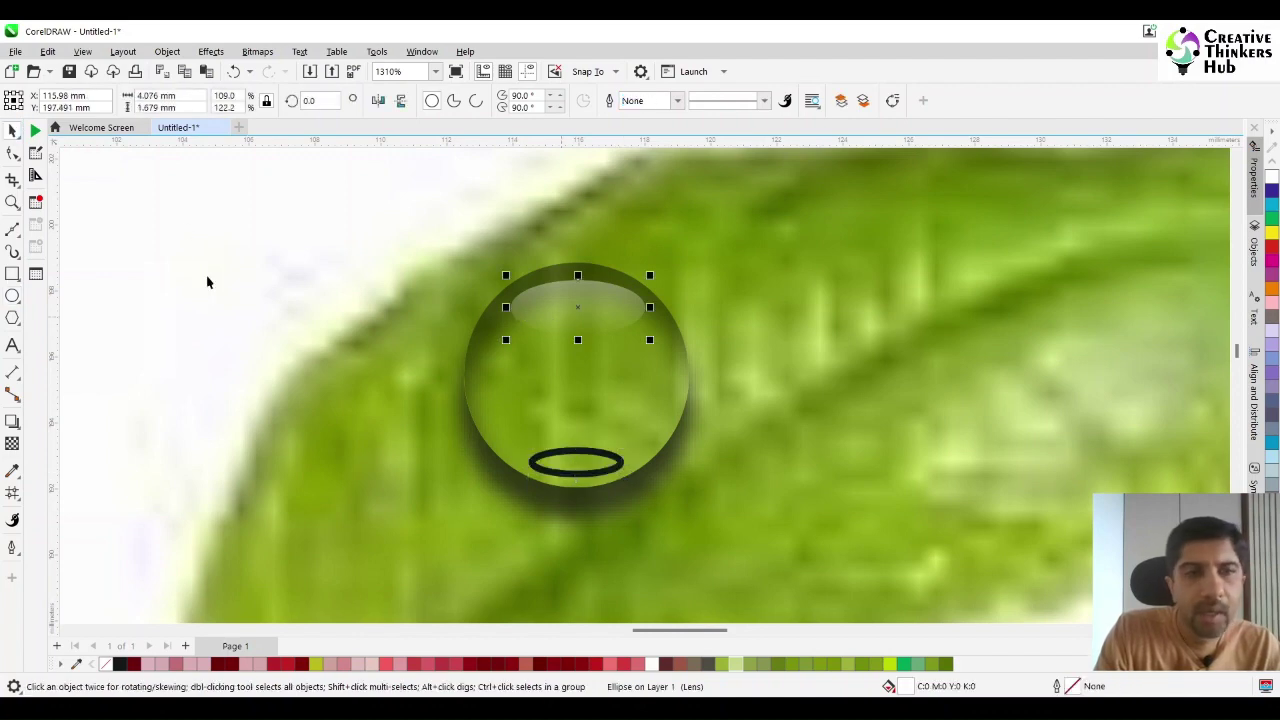
click(12, 152)
key(ctrl+q)
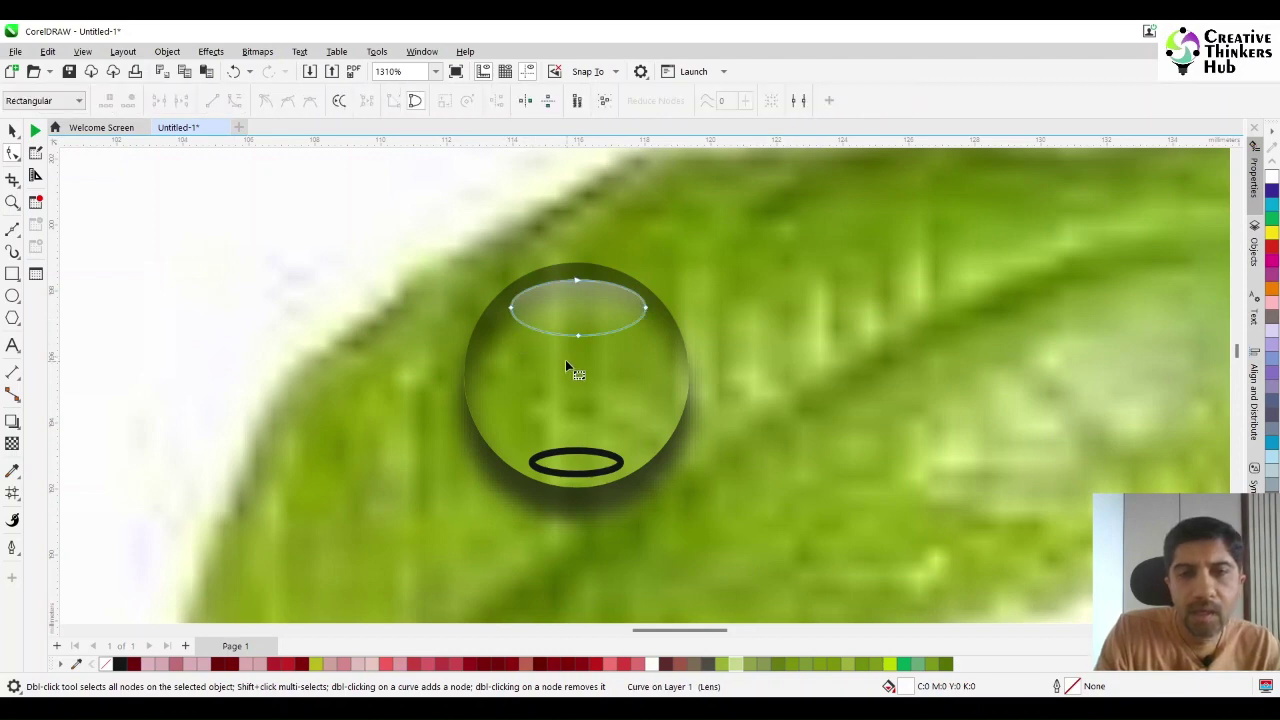
drag(598, 272, 590, 280)
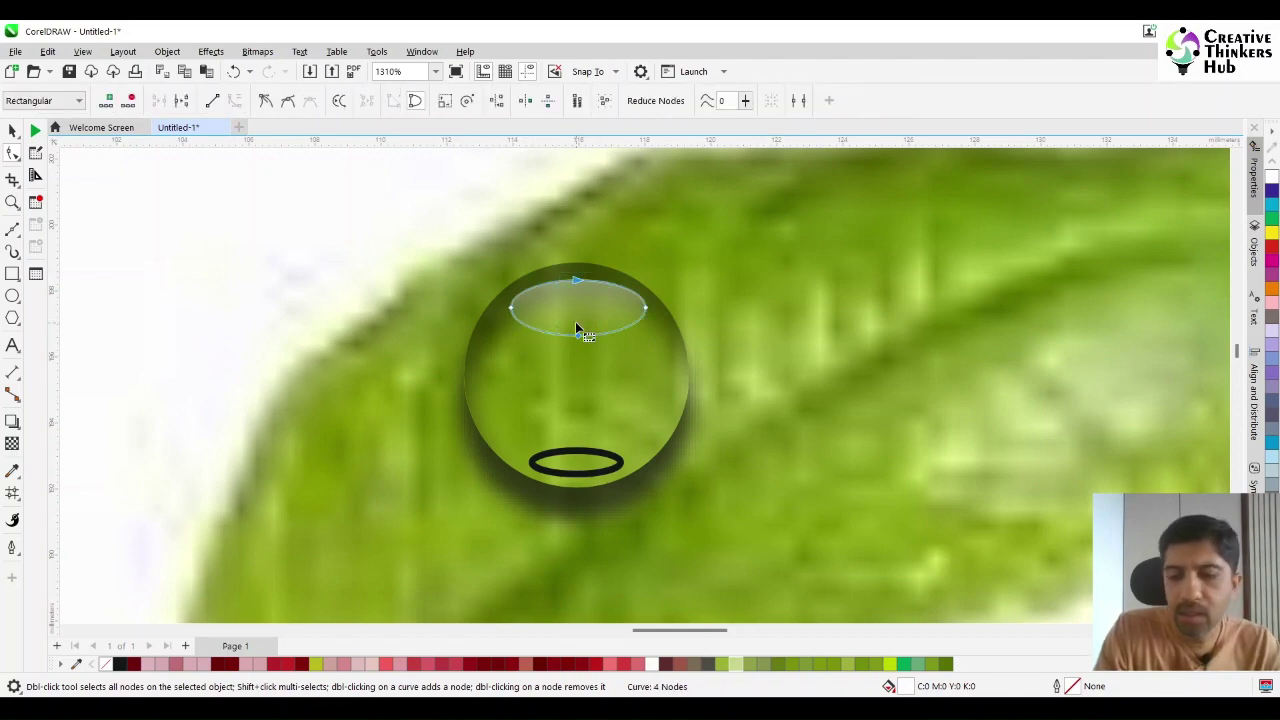
key(Up)
key(Up)
key(Up)
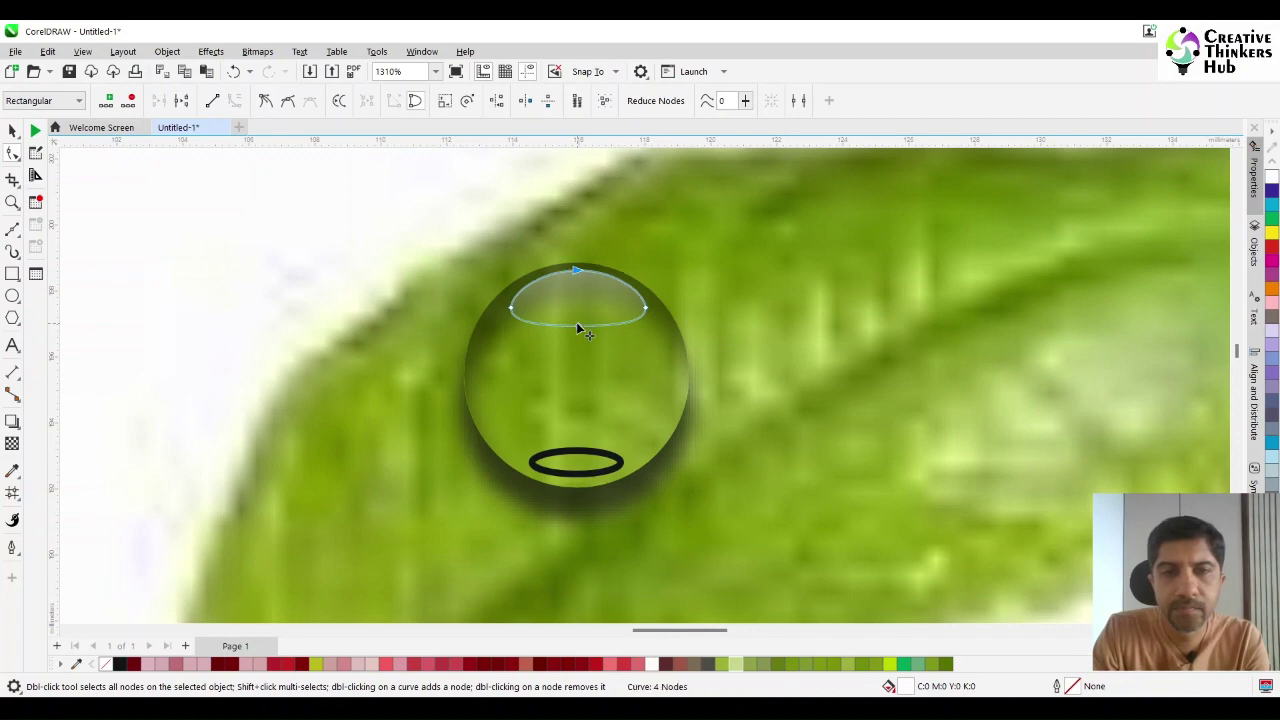
Raise the highlight's bottom node further so its lower edge flattens, and nudge the whole shape slightly downwards.
drag(589, 311, 589, 311)
key(Up)
key(Up)
key(Up)
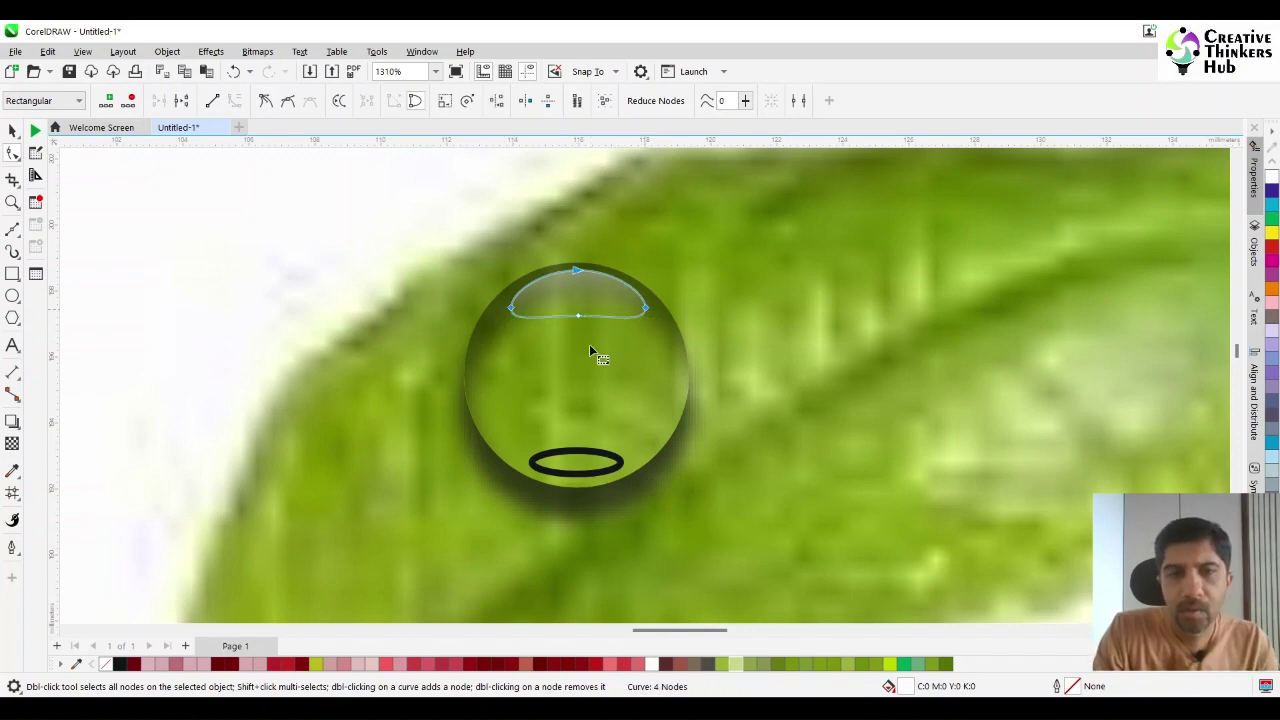
click(606, 339)
click(12, 131)
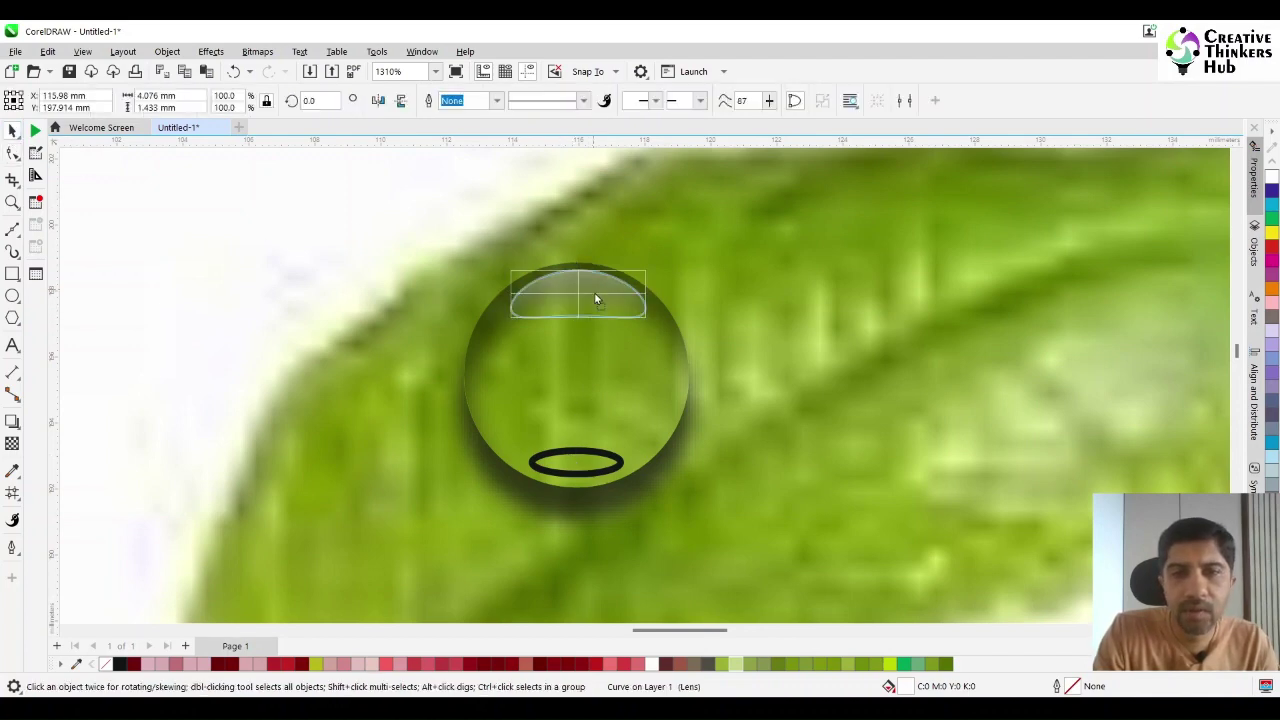
key(Down)
key(Down)
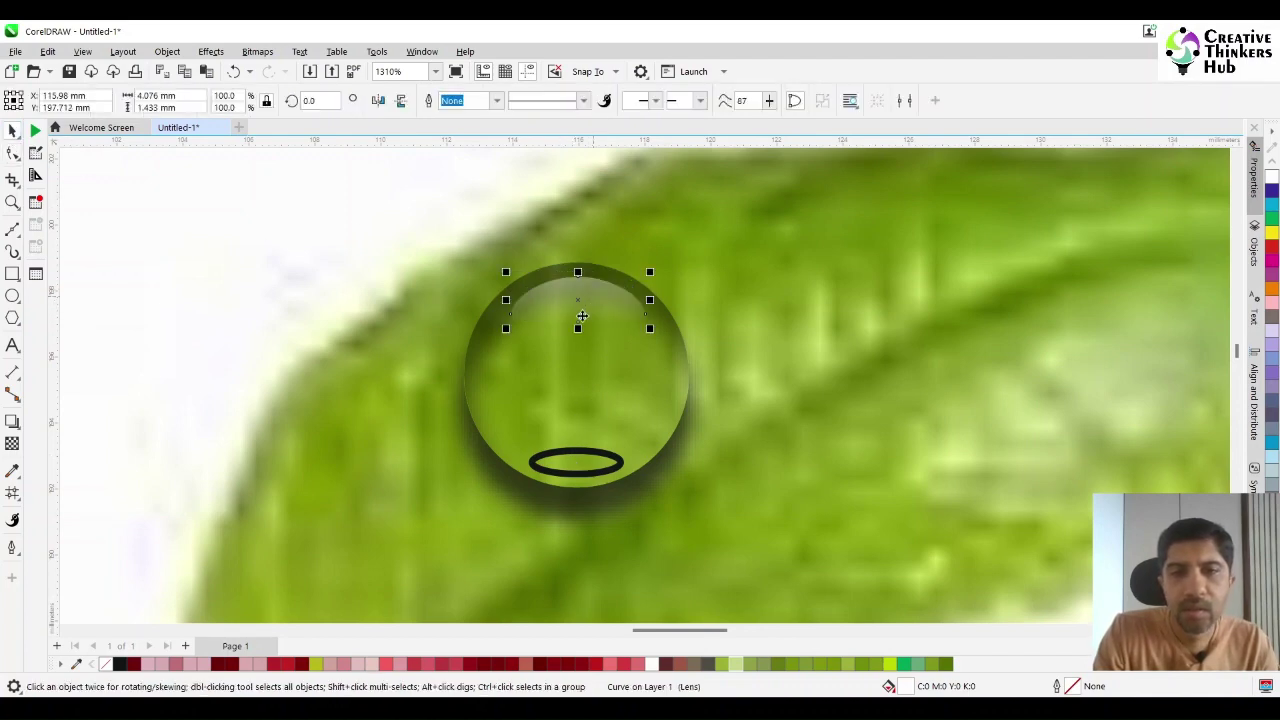
Fill the small ellipse near the circle's bottom edge white, remove its outline and give it a uniform transparency of 60.
click(580, 474)
click(1271, 178)
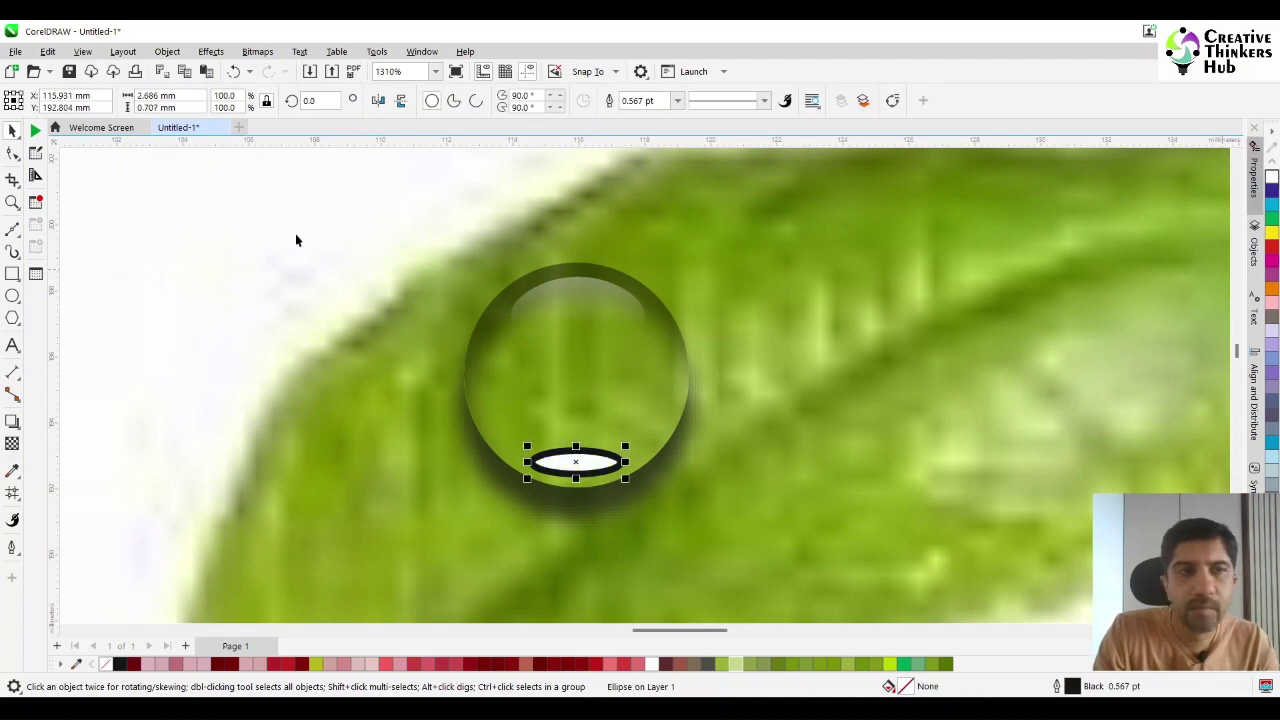
click(12, 443)
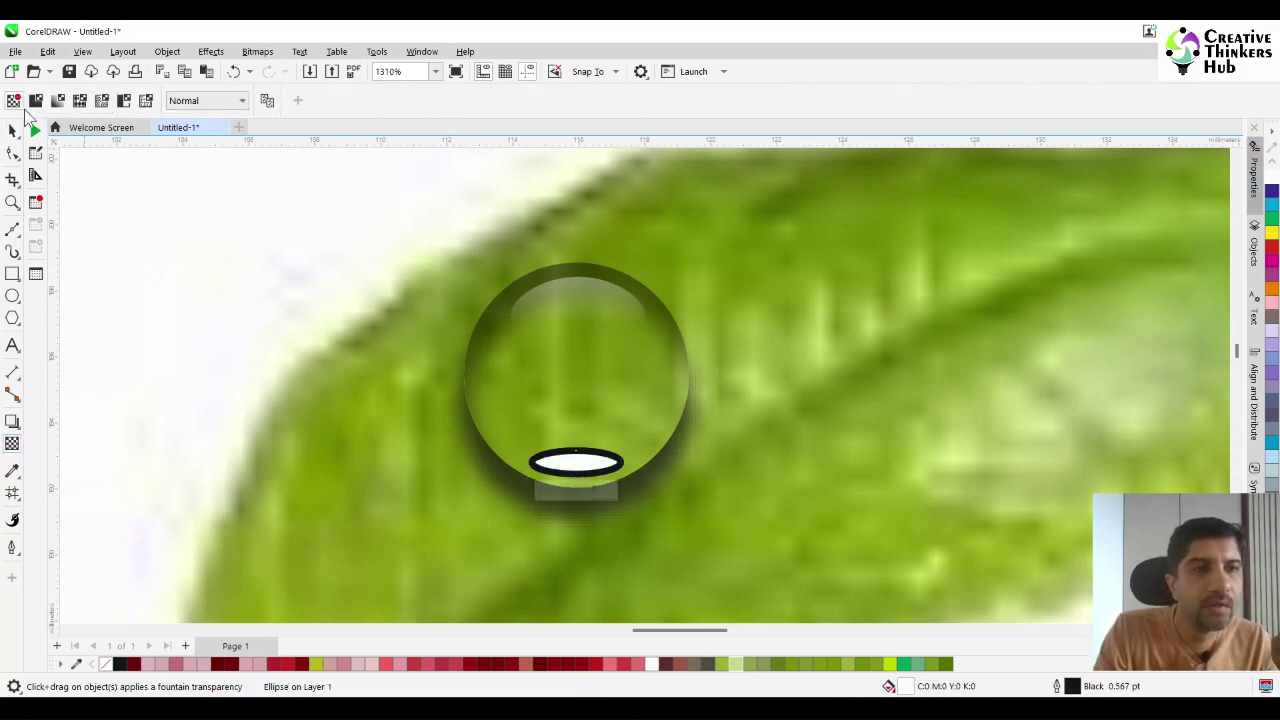
click(35, 100)
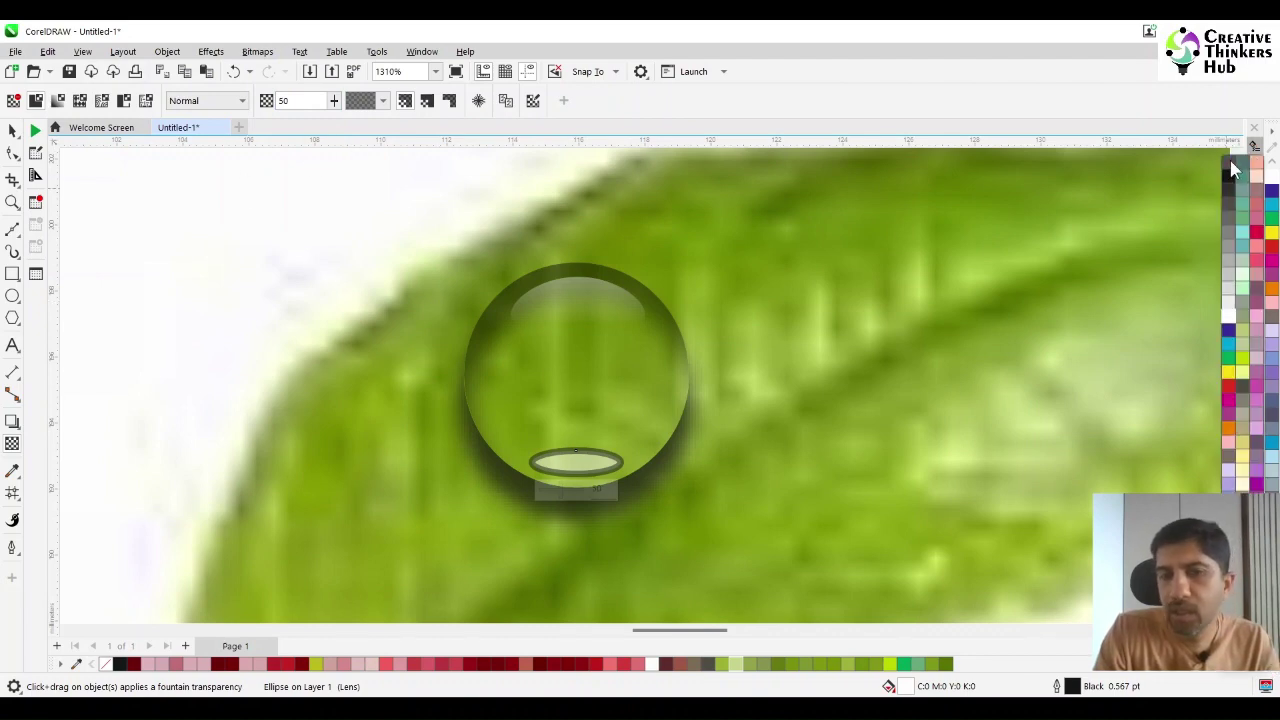
right_click(1237, 168)
drag(317, 102, 209, 118)
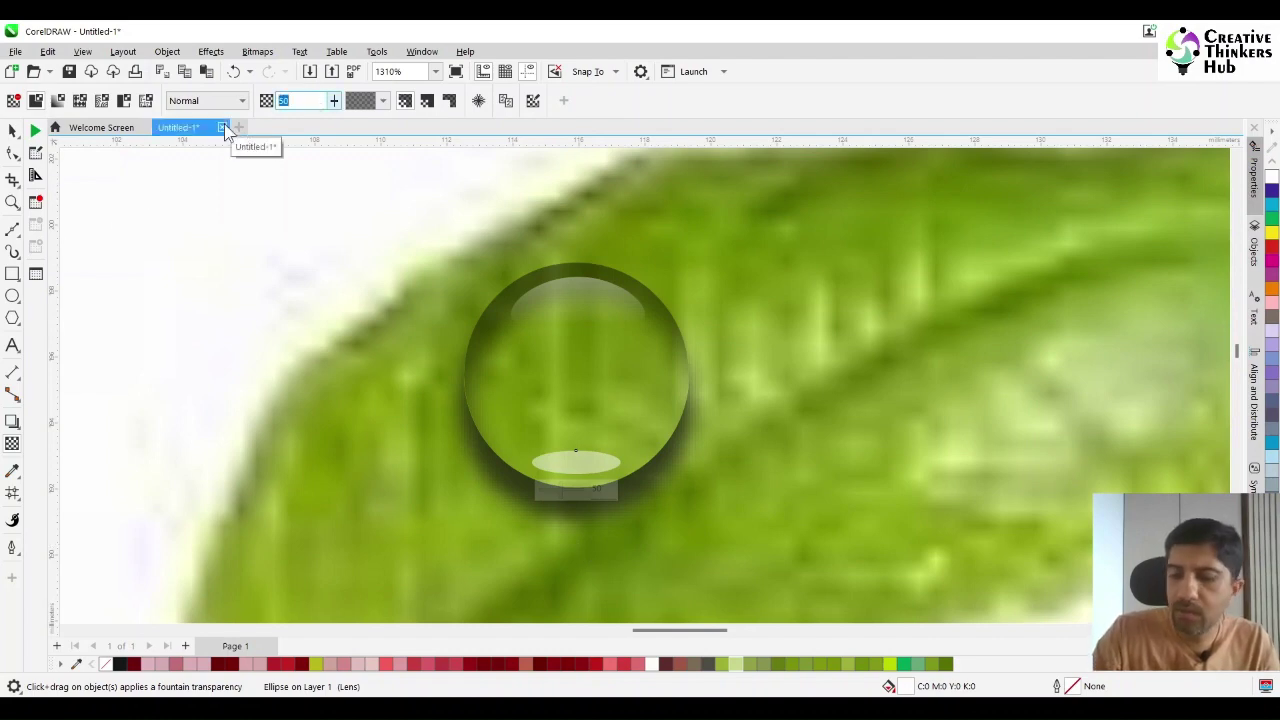
text(60)
key(Return)
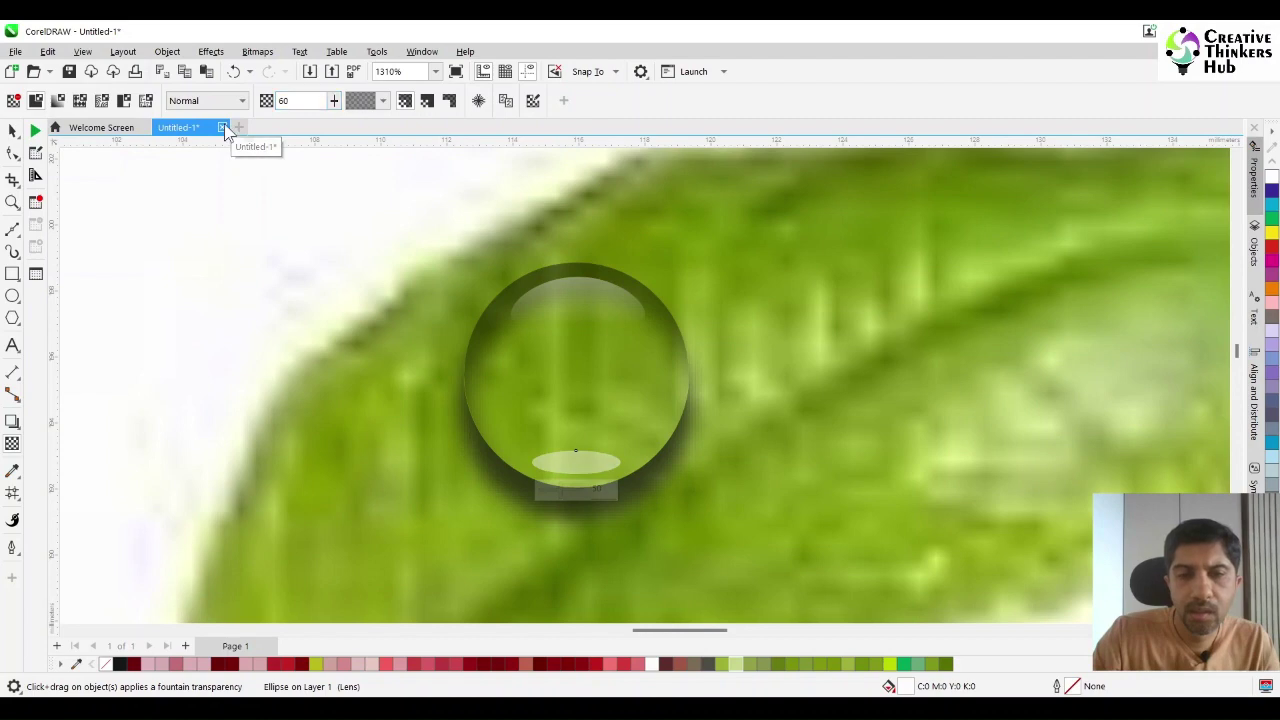
Draw a circle about 0.4 mm wide in the droplet's upper-left area, fill it white and remove its outline.
click(12, 131)
click(384, 362)
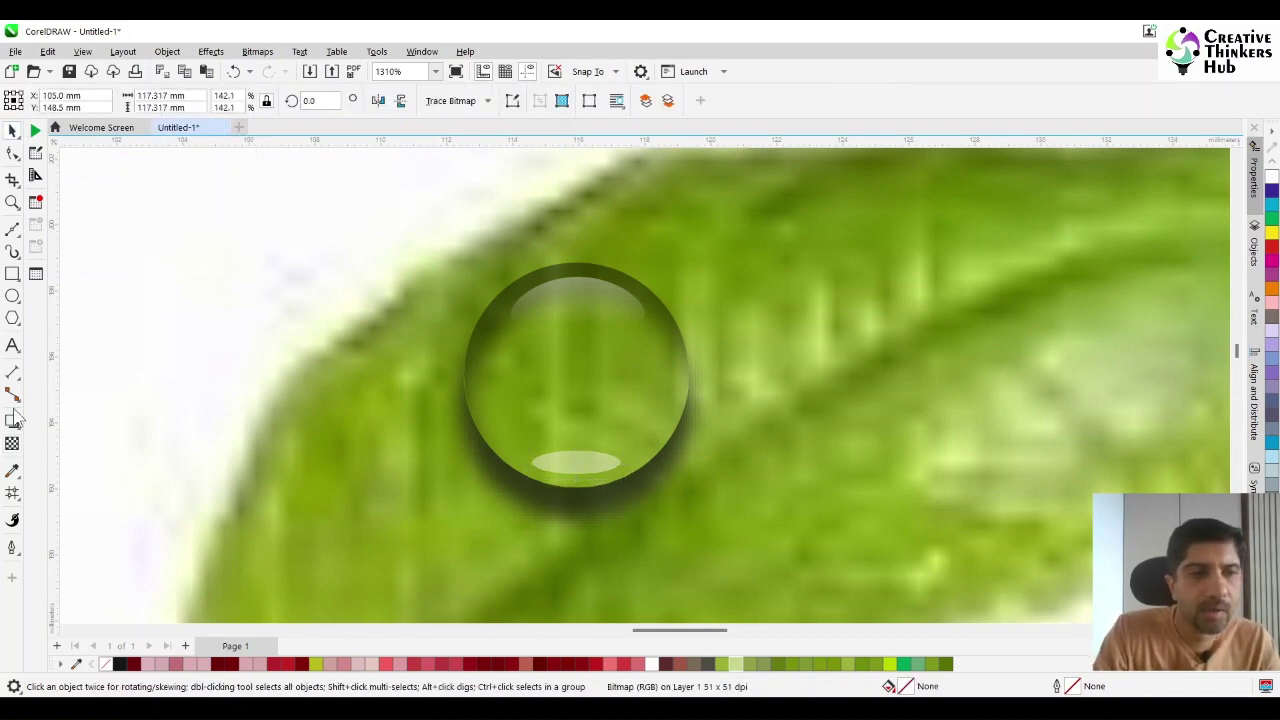
click(14, 296)
click(50, 295)
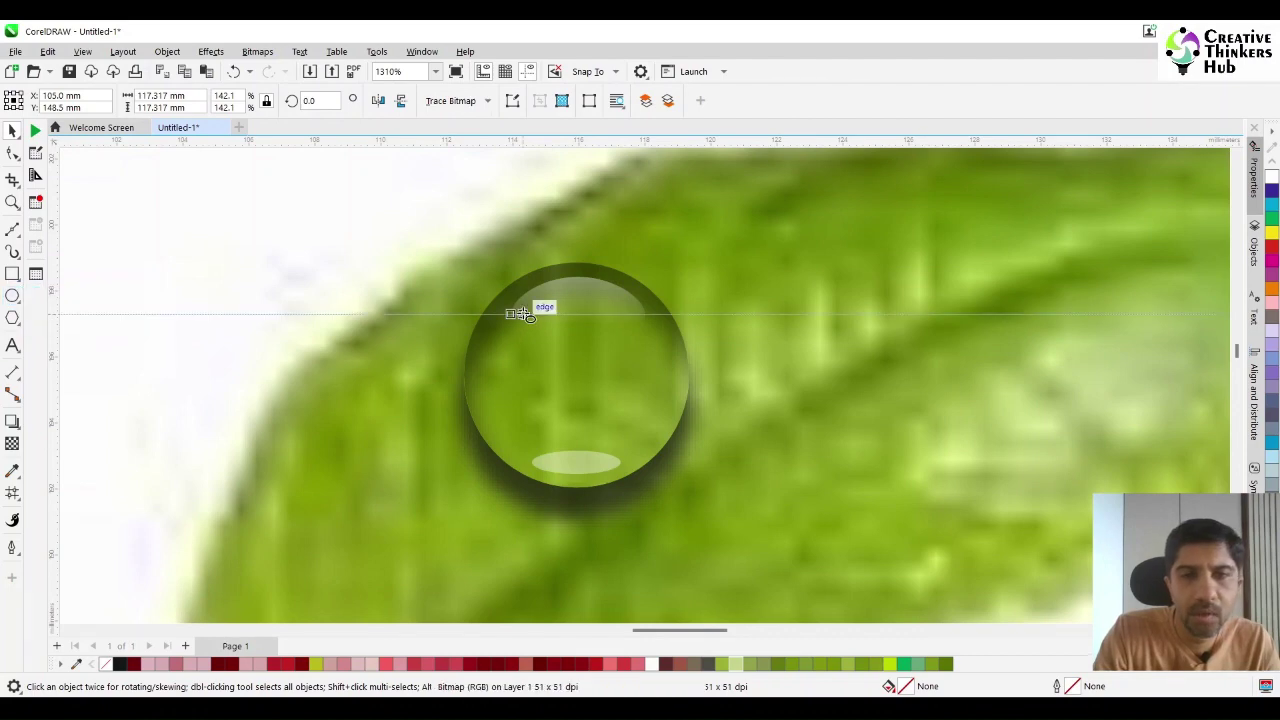
drag(531, 314, 546, 331)
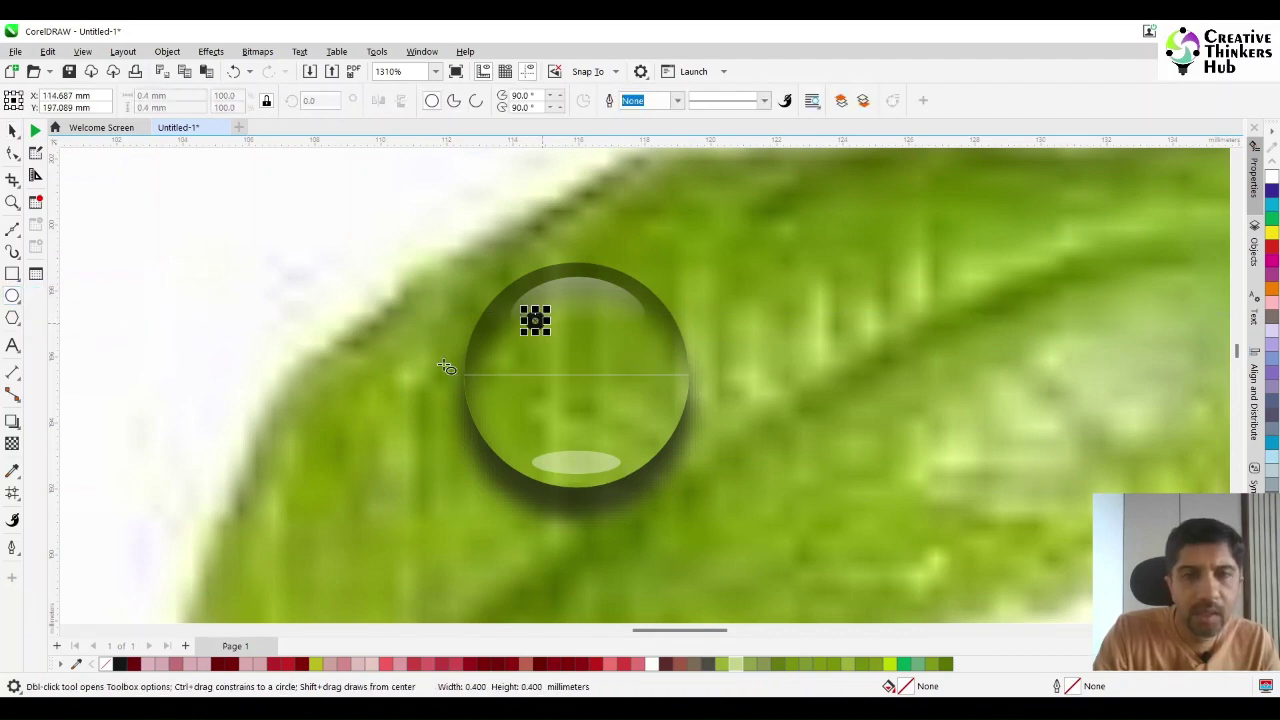
key(space)
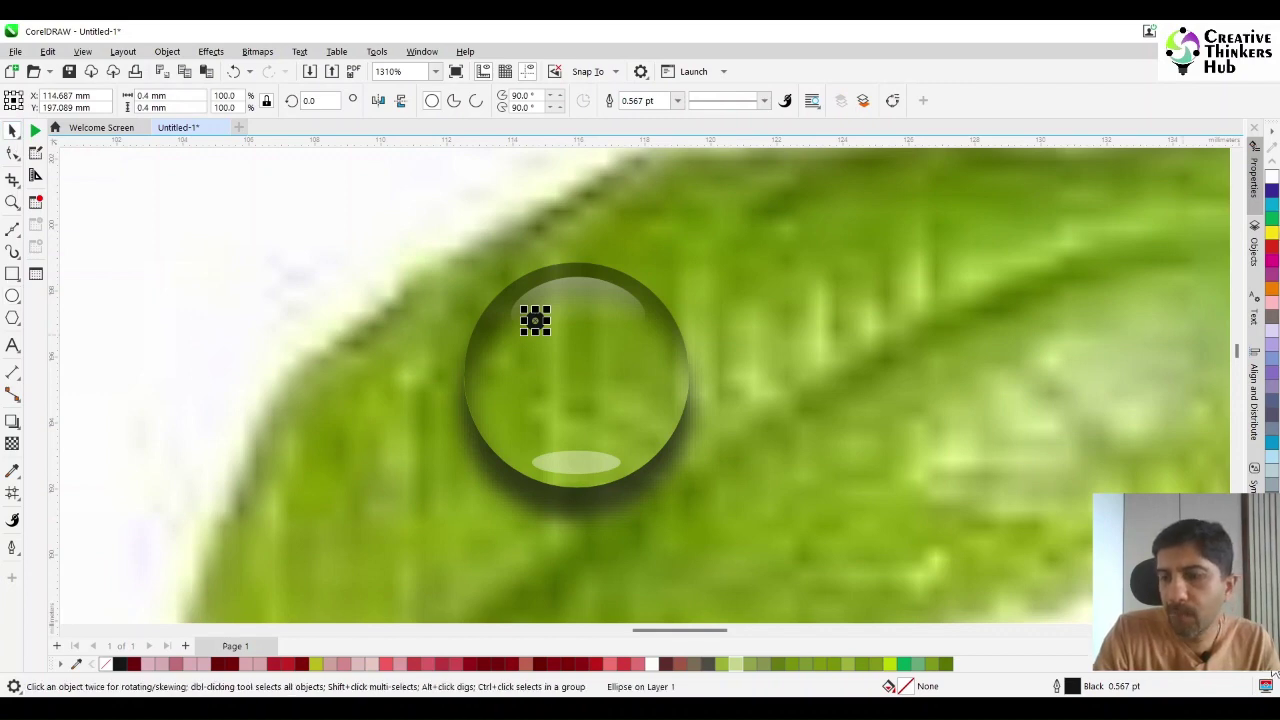
click(1271, 674)
click(1228, 313)
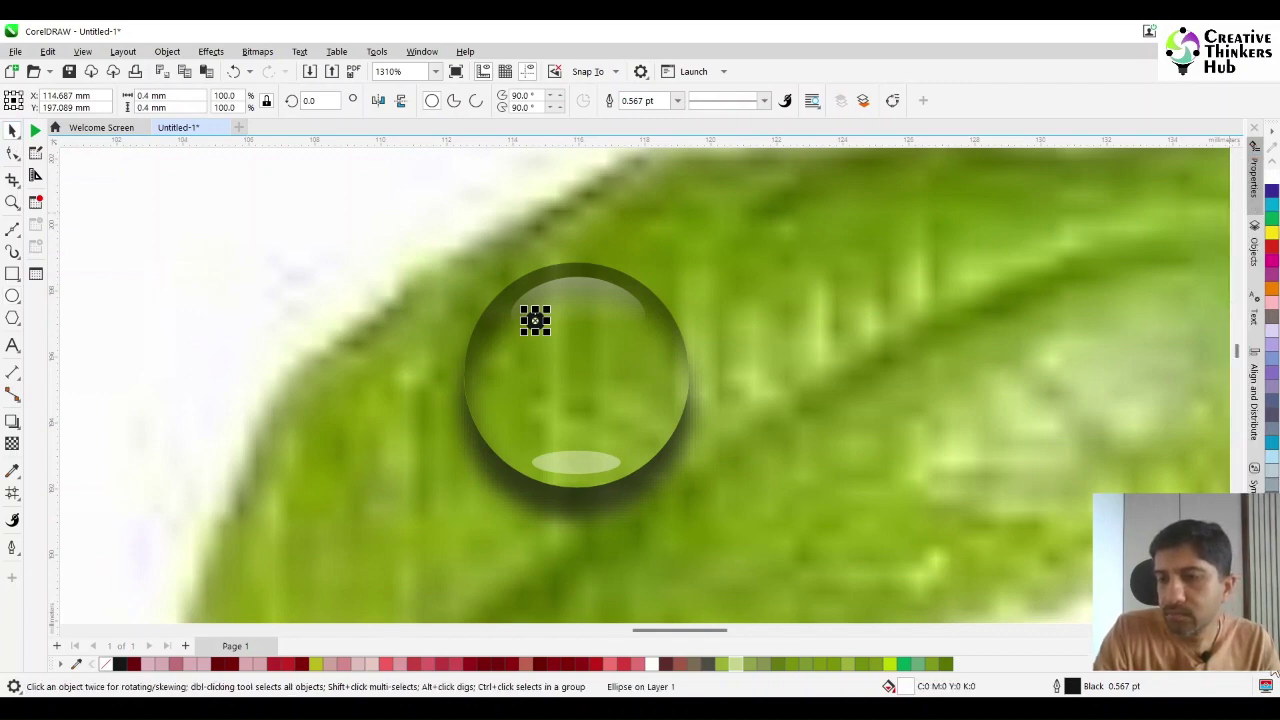
right_click(1232, 166)
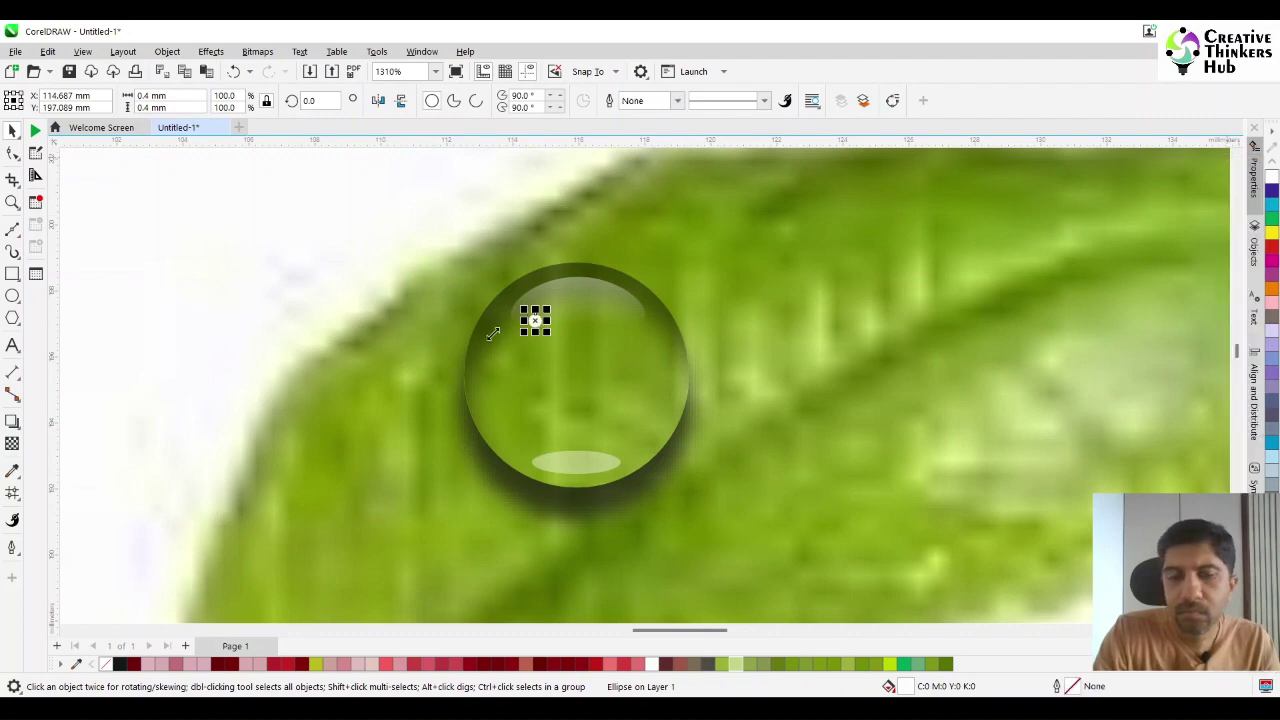
Enlarge the small white circle to about 0.65 mm across.
drag(545, 335, 553, 341)
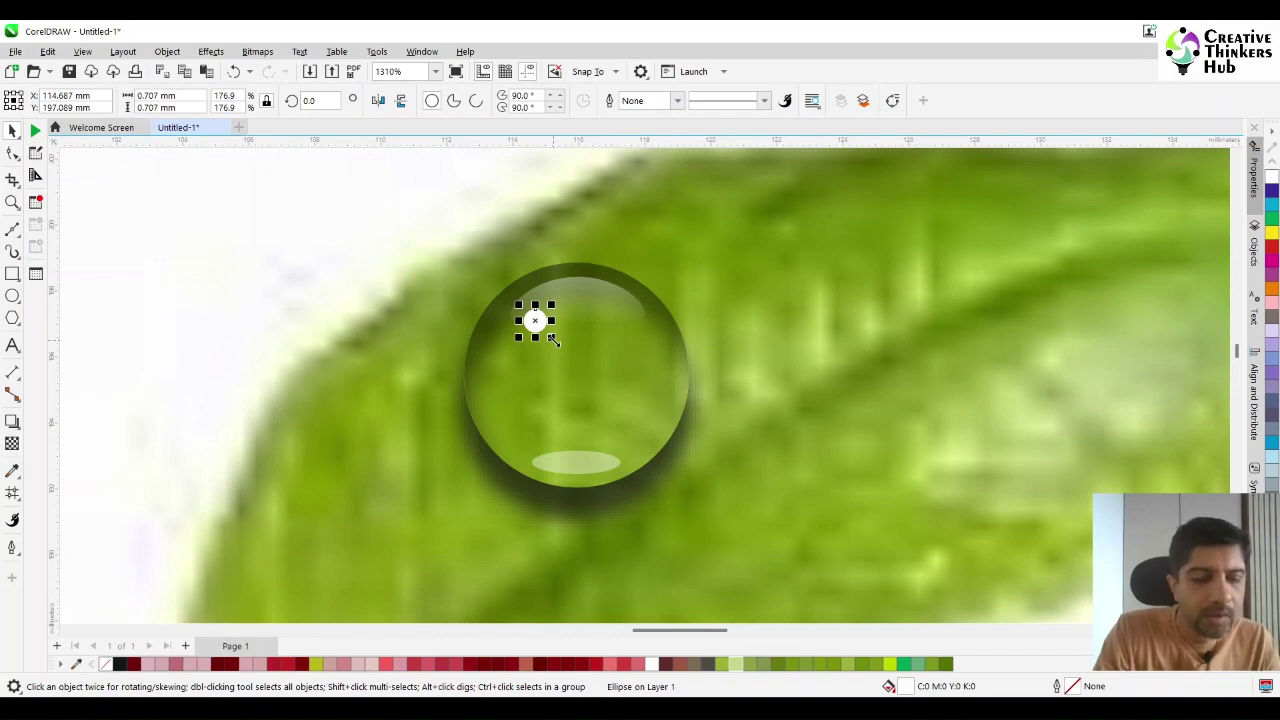
key(ctrl+z)
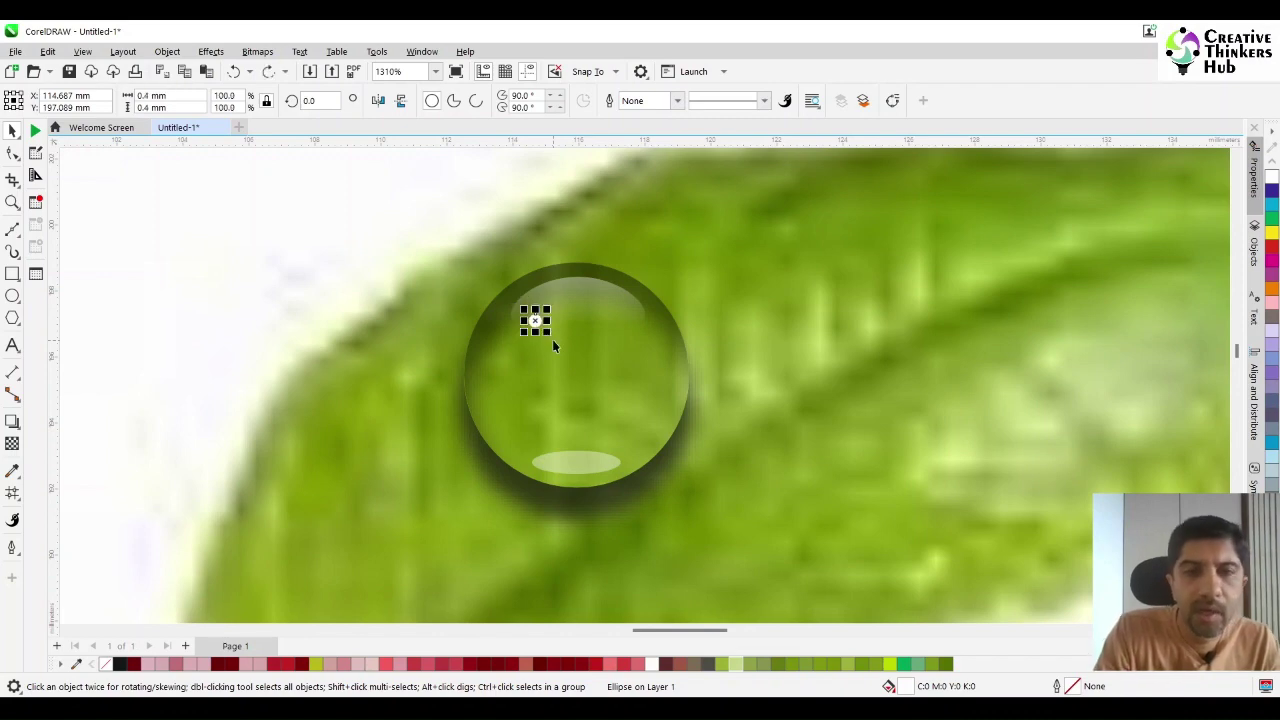
click(13, 202)
drag(396, 238, 902, 584)
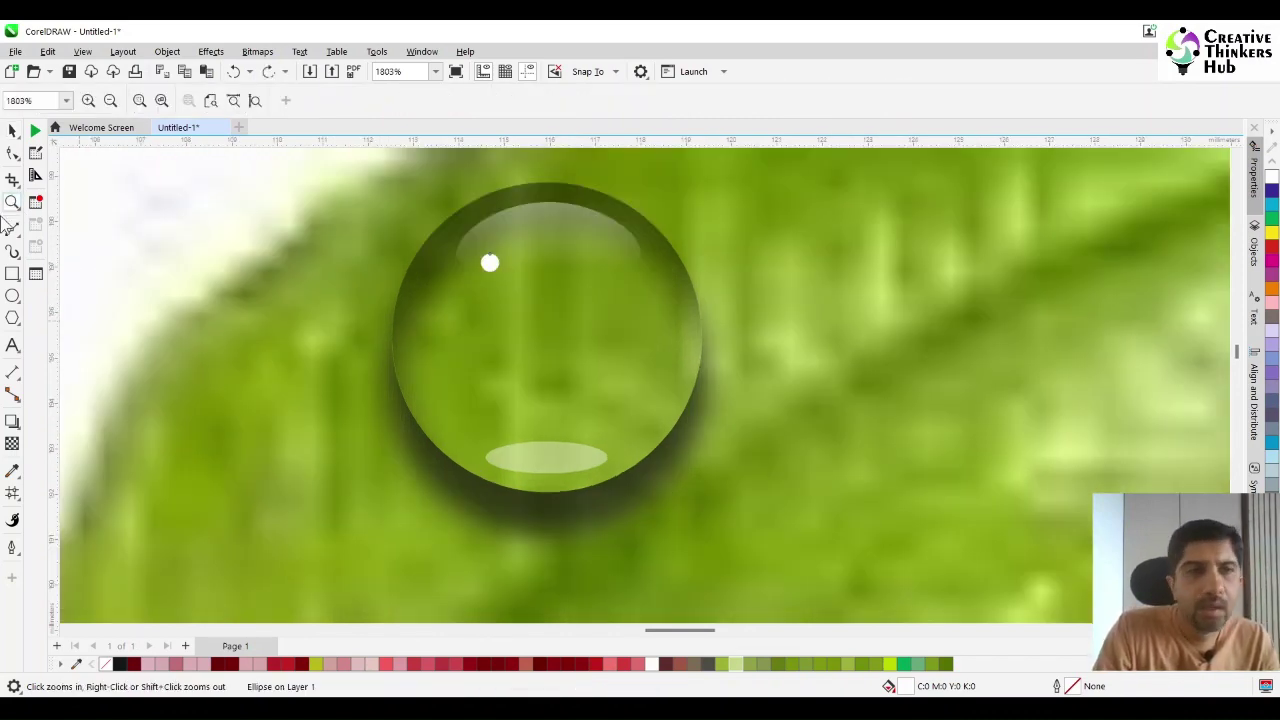
drag(504, 276, 516, 293)
Soften the small white circle with a Gaussian Blur of 2.3 pixels radius.
click(257, 51)
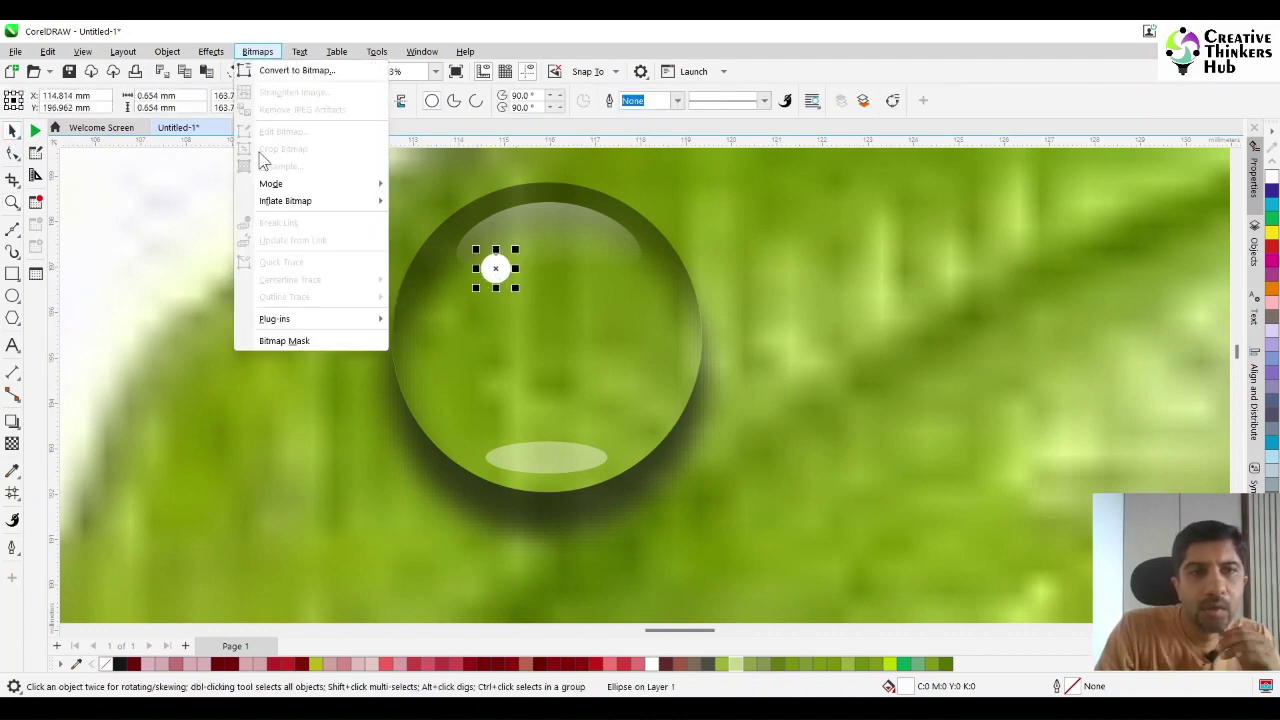
mouse_move(214, 58)
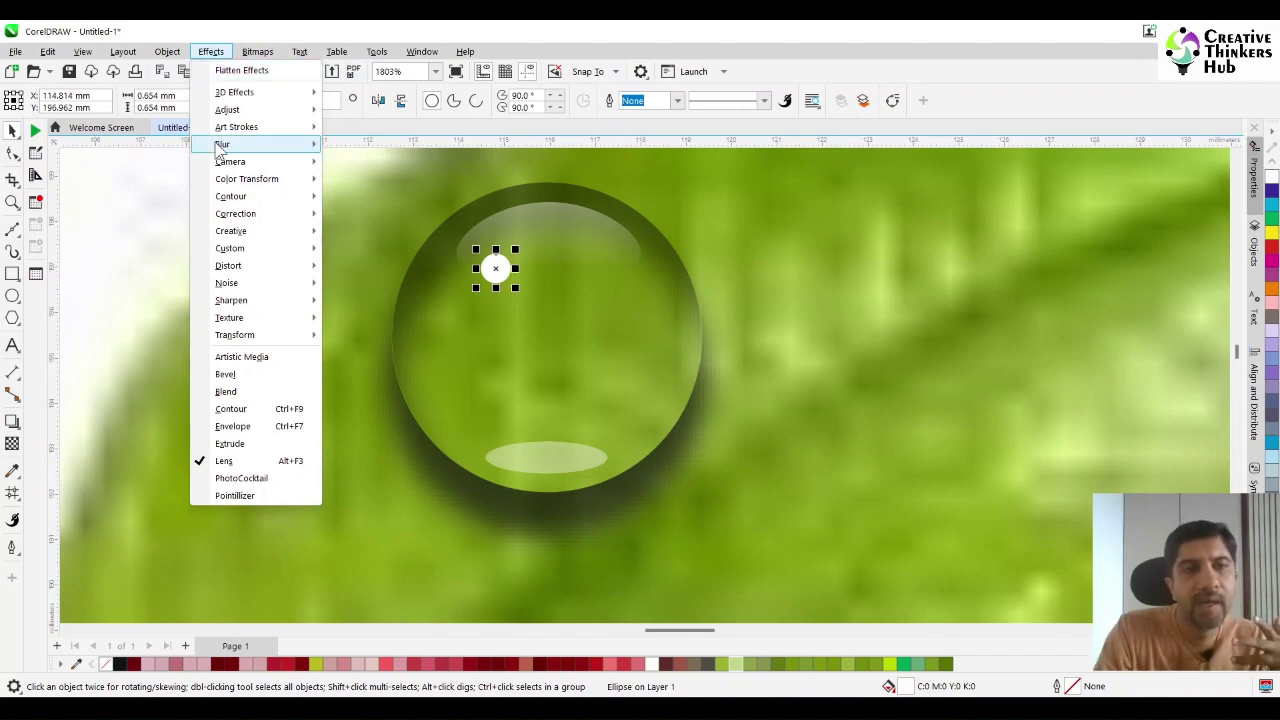
mouse_move(260, 144)
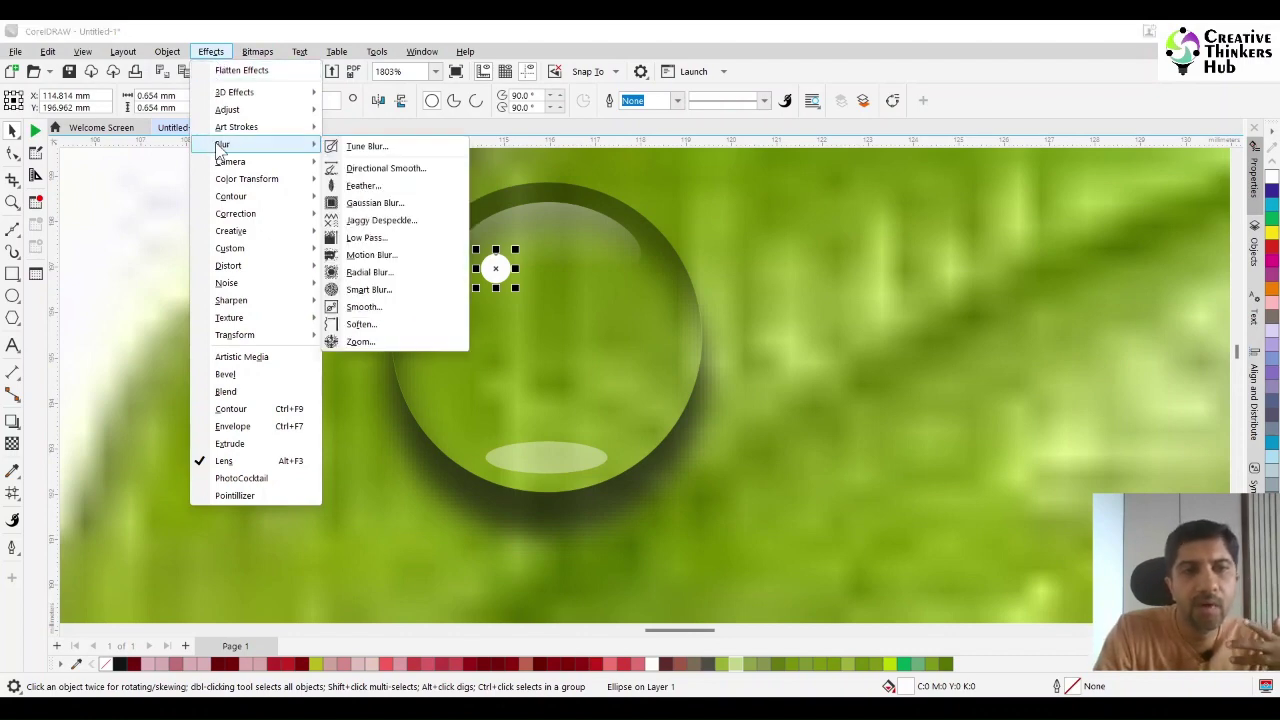
click(390, 205)
drag(651, 303, 880, 288)
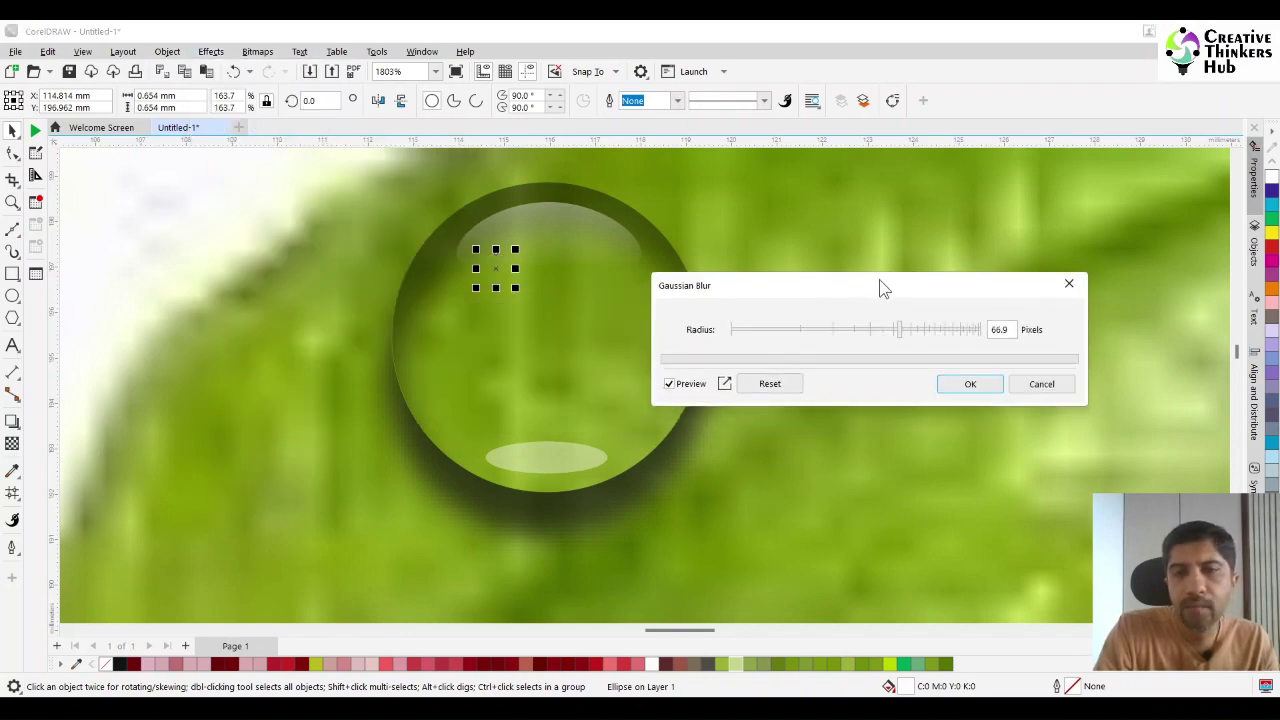
drag(897, 337, 756, 342)
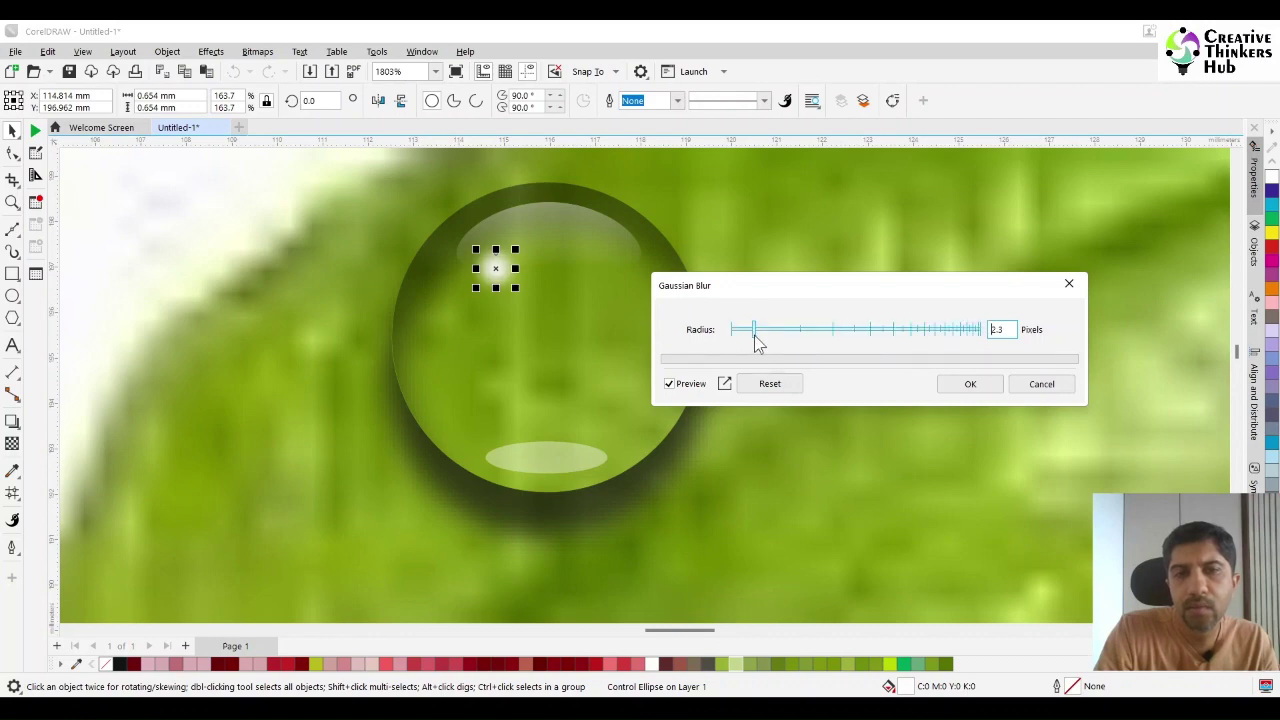
click(962, 388)
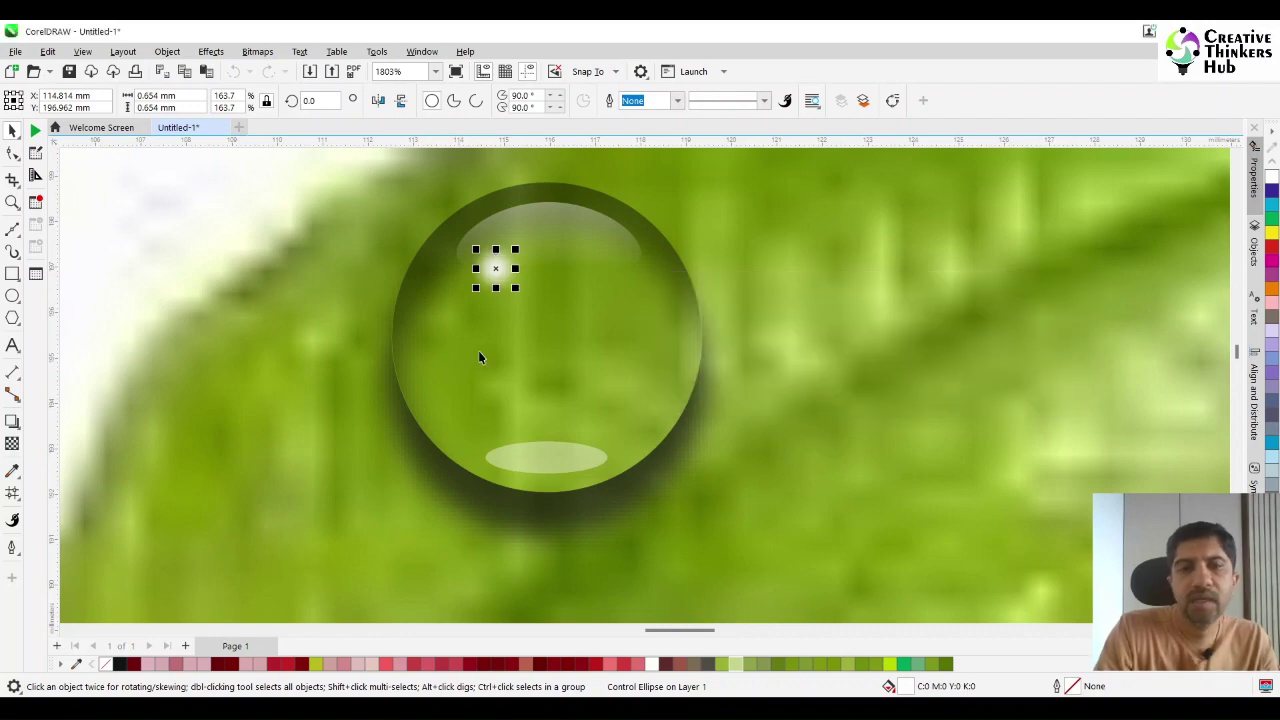
Select all the droplet's objects, duplicate them and place the copy on the pale area right of the leaf's midrib.
click(710, 378)
scroll(546, 408, down, 3)
scroll(546, 408, down, 5)
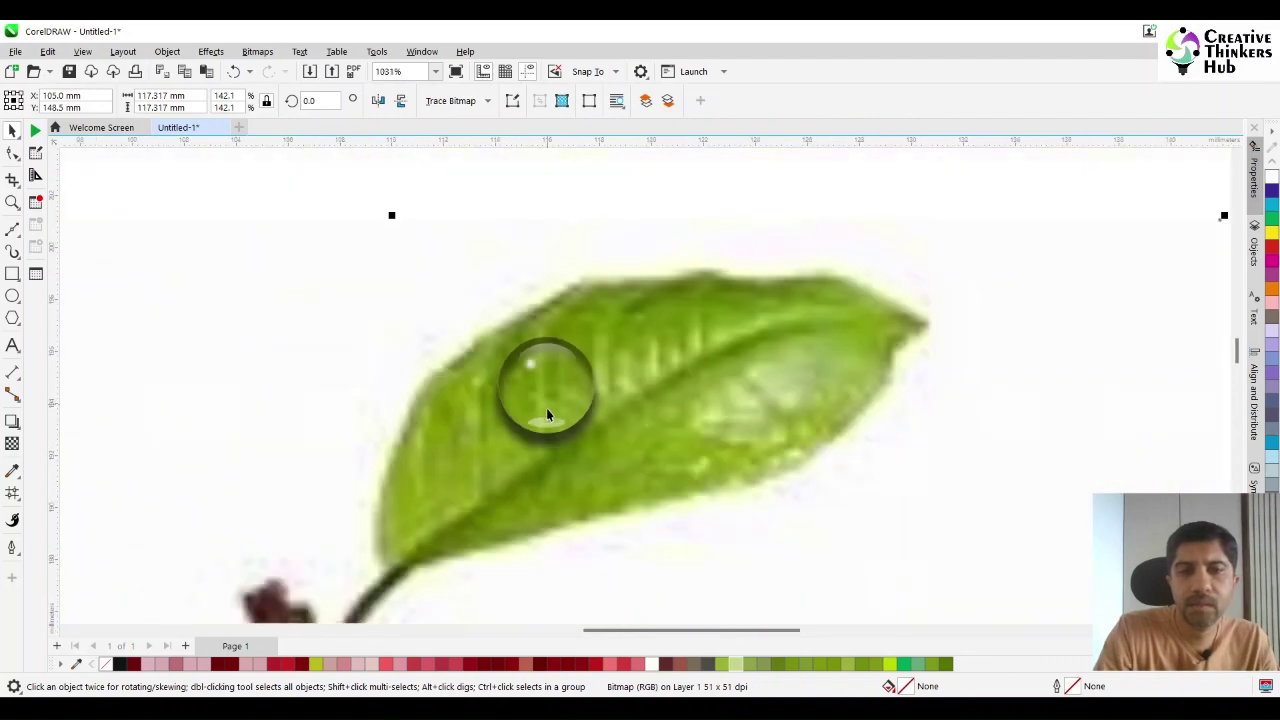
scroll(557, 479, up, 2)
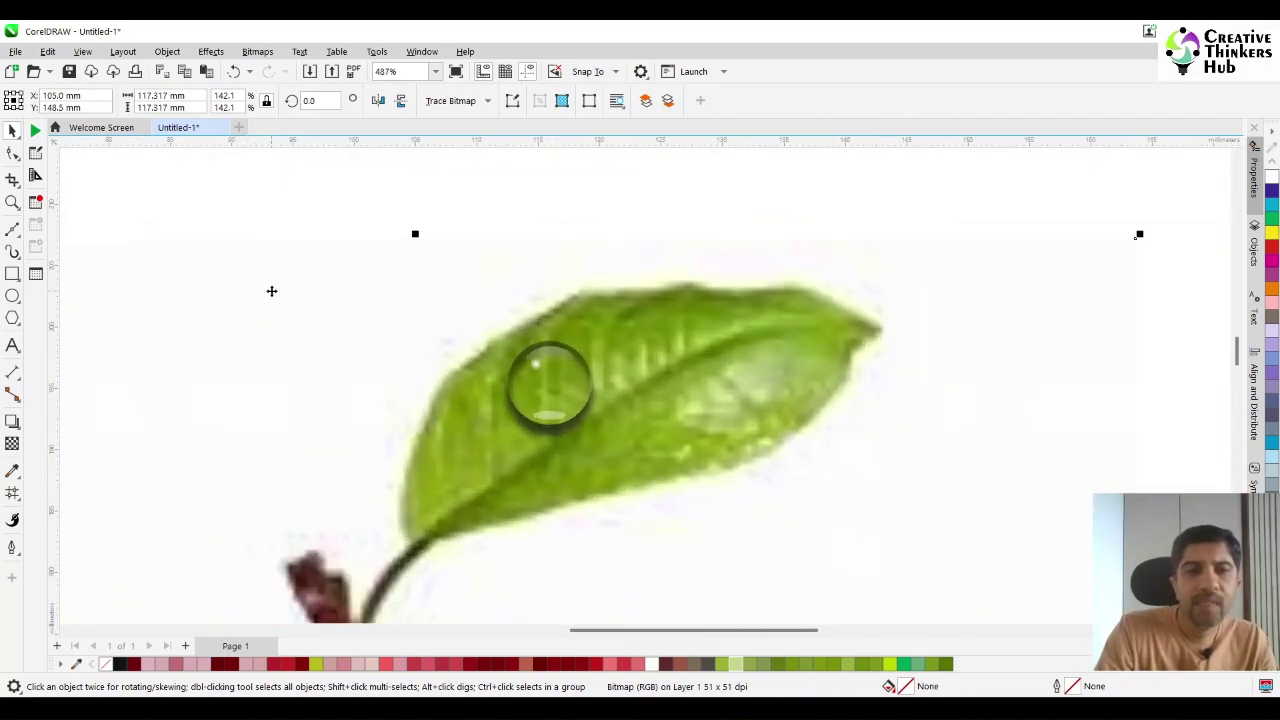
click(369, 196)
drag(552, 383, 677, 498)
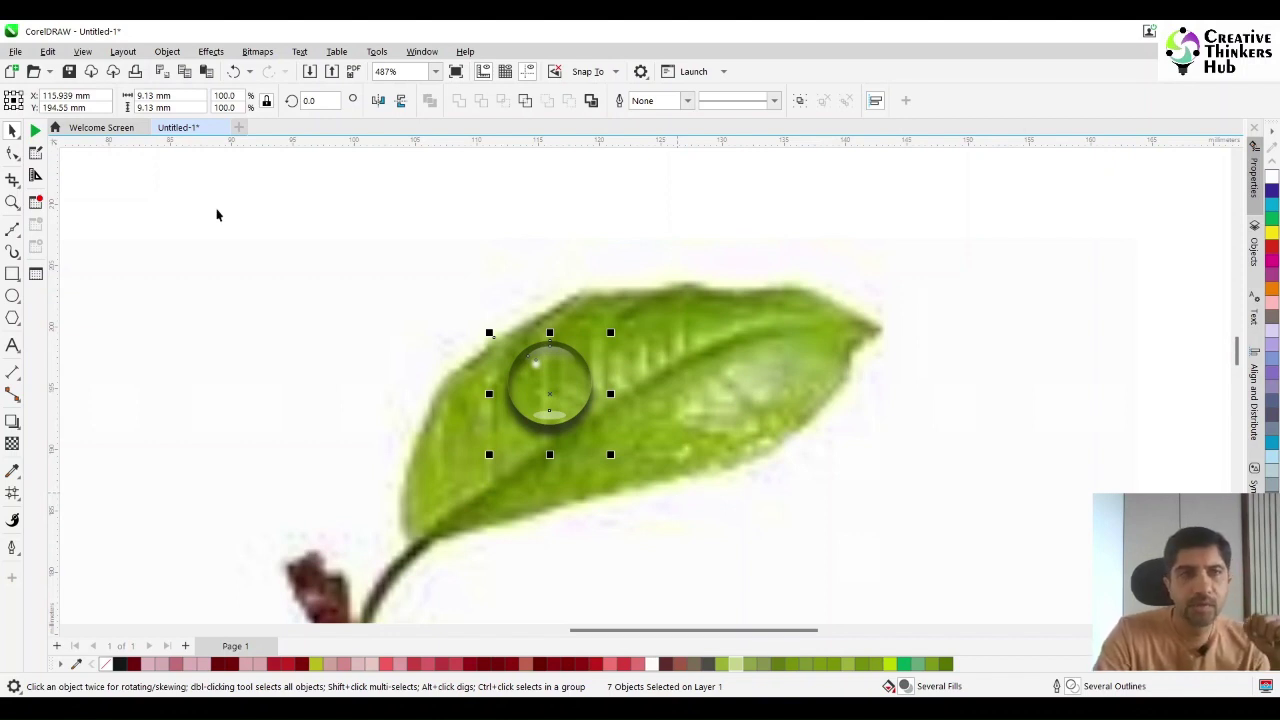
key(ctrl+d)
drag(618, 315, 736, 366)
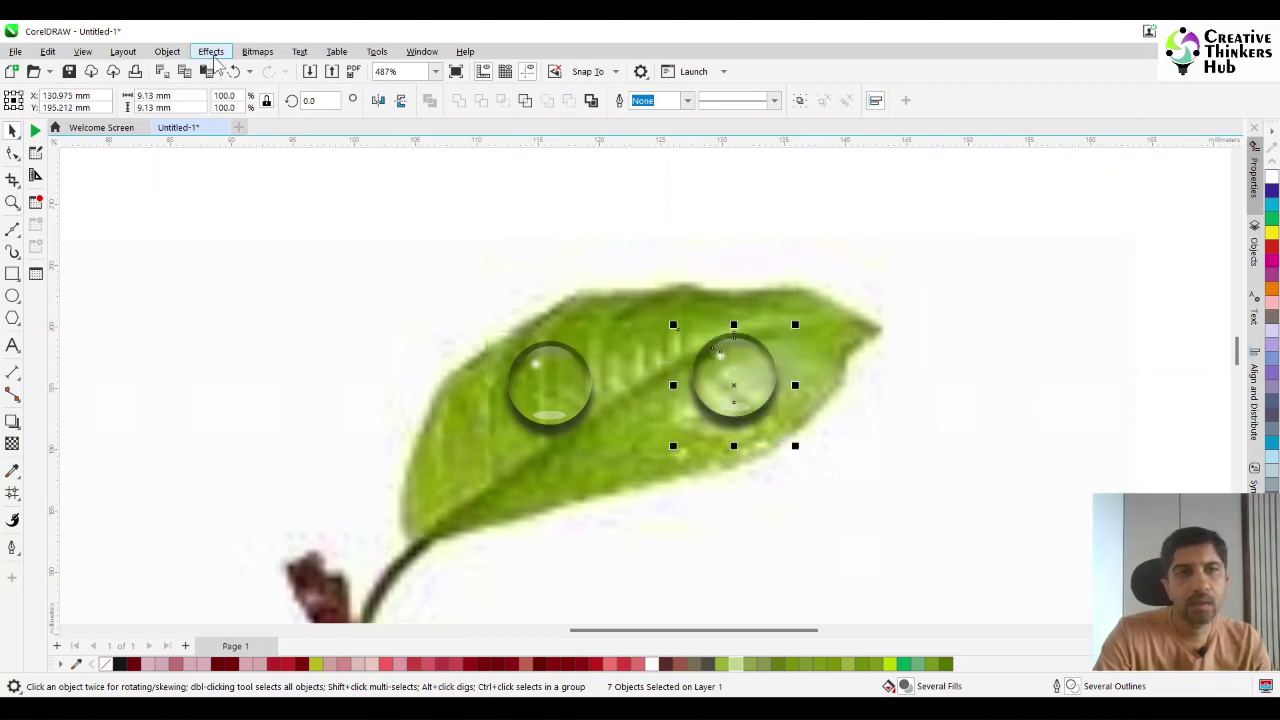
Convert the duplicated droplet to a 300 dpi RGB Color (24-bit) bitmap with transparent background and move it toward the leaf's tip.
click(256, 54)
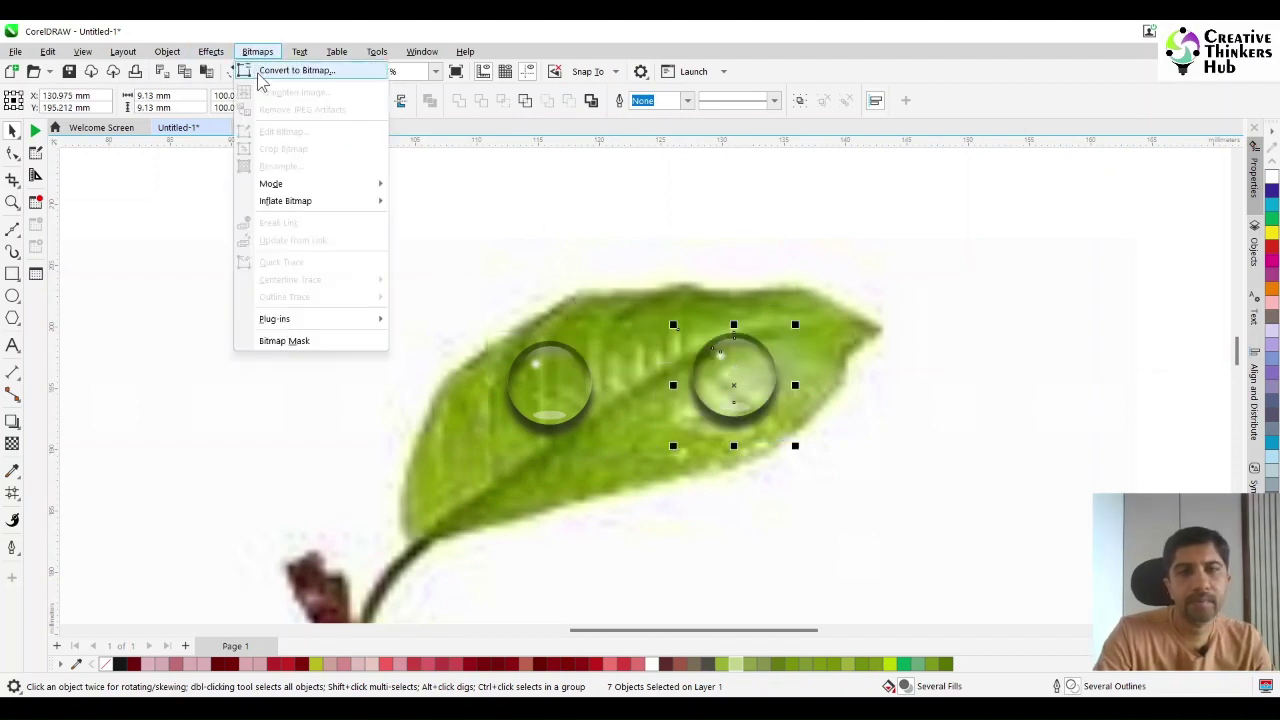
click(286, 69)
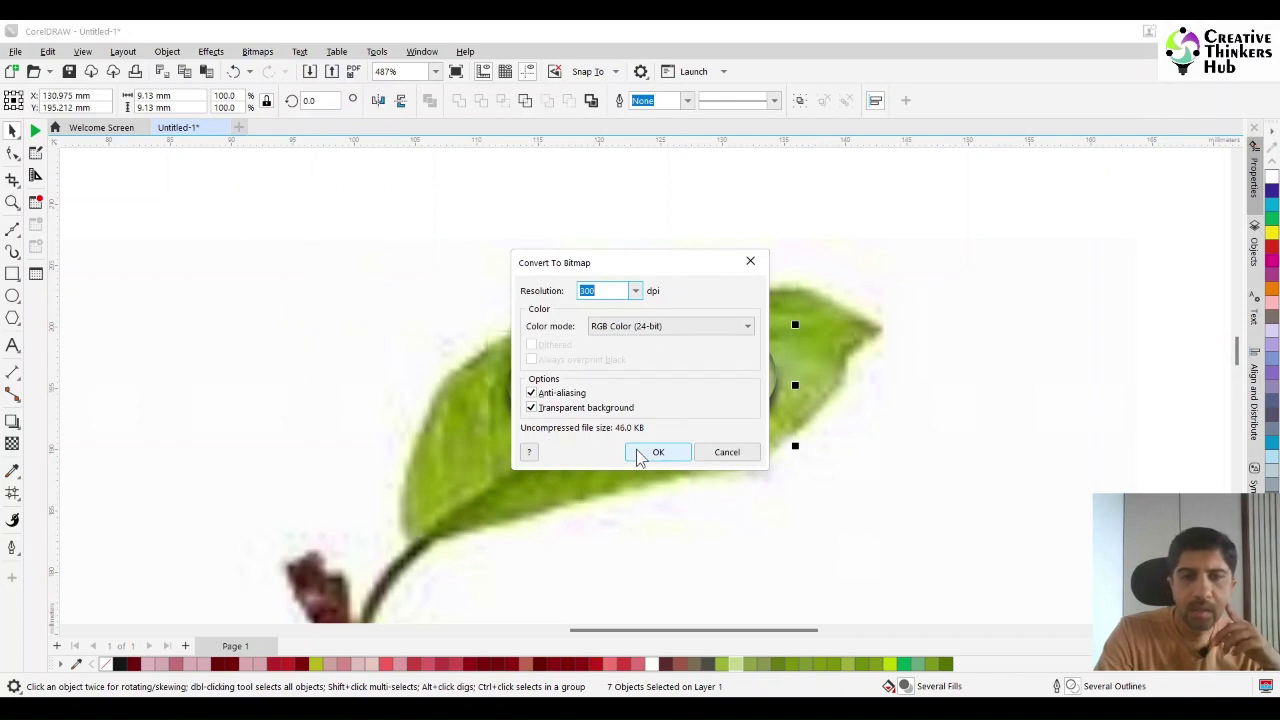
click(656, 452)
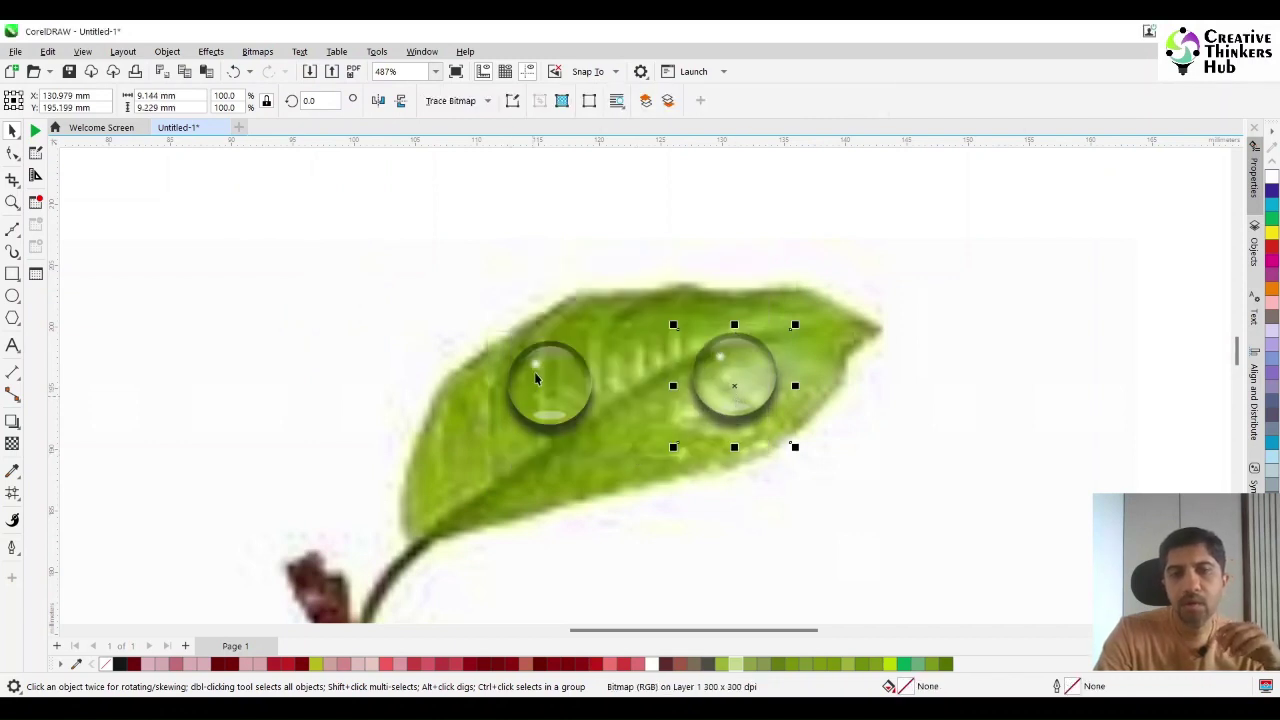
drag(766, 410, 975, 416)
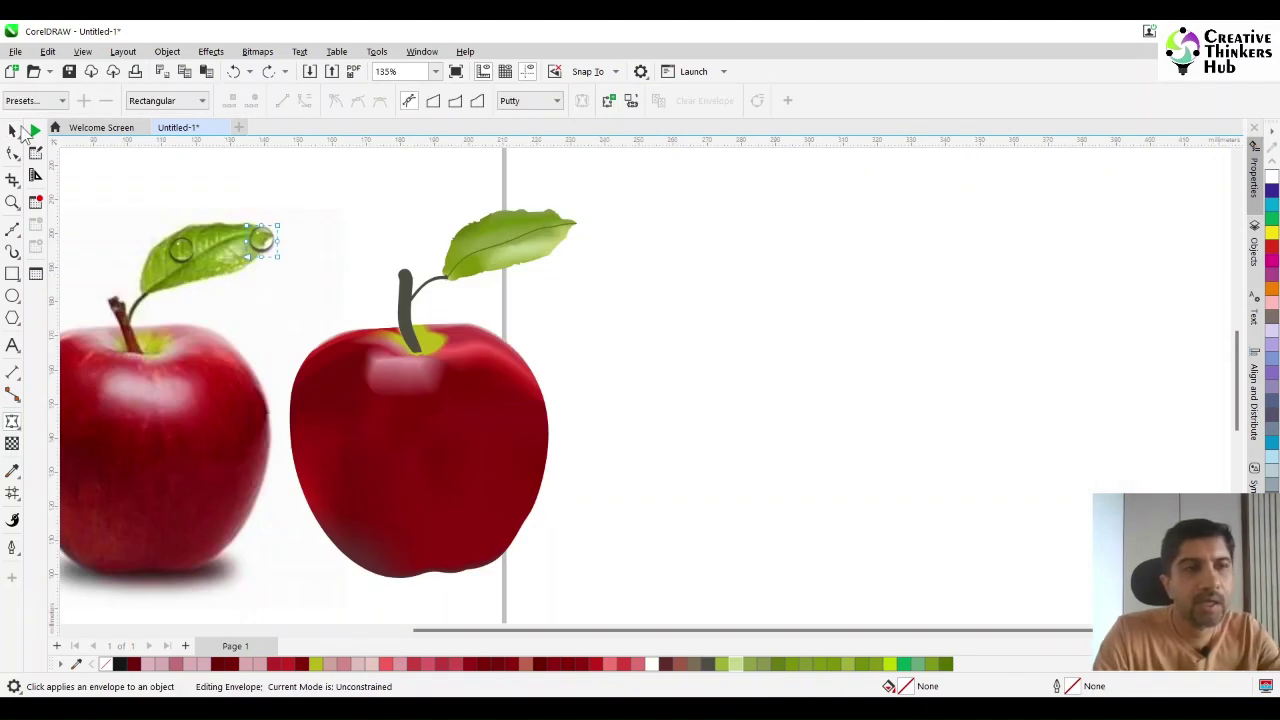
Leave the envelope editing and duplicate the droplet bitmap at the reference leaf's tip three times.
key(space)
key(ctrl+d)
key(ctrl+d)
key(ctrl+d)
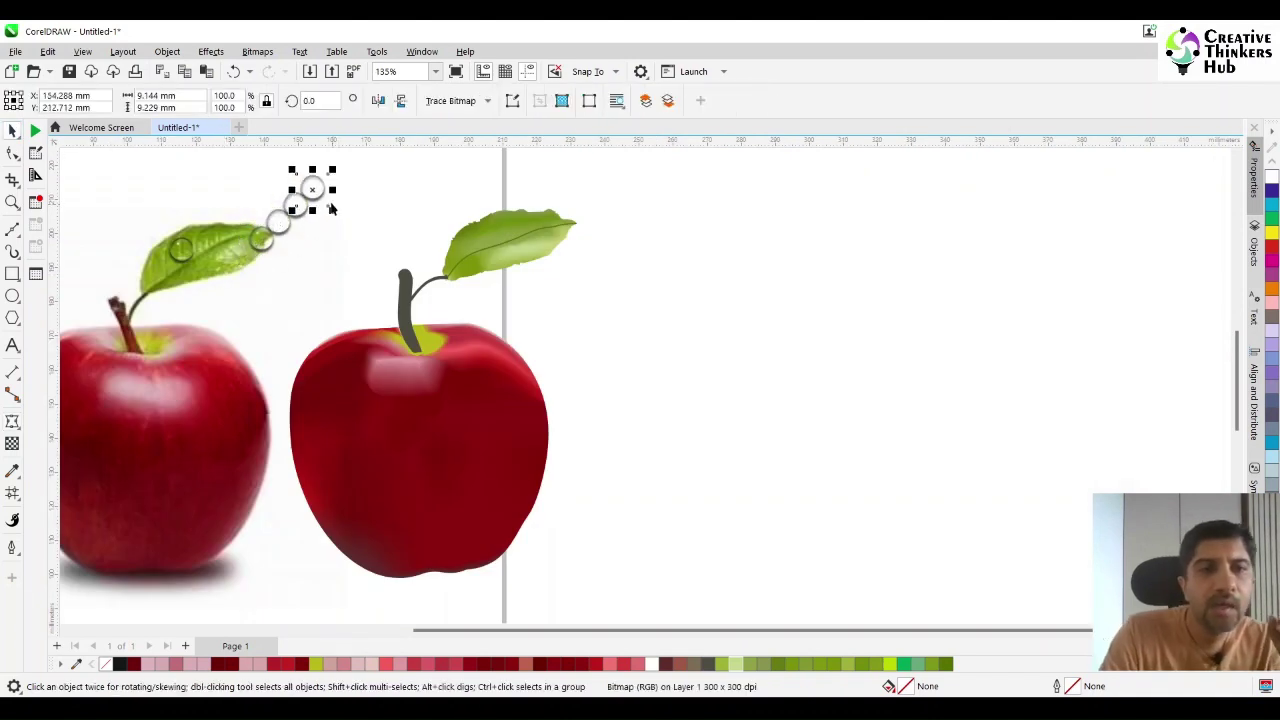
Place the outermost droplet copy on the drawn apple's upper right shoulder and shrink it to about 5.65 mm wide.
drag(315, 188, 464, 351)
click(12, 201)
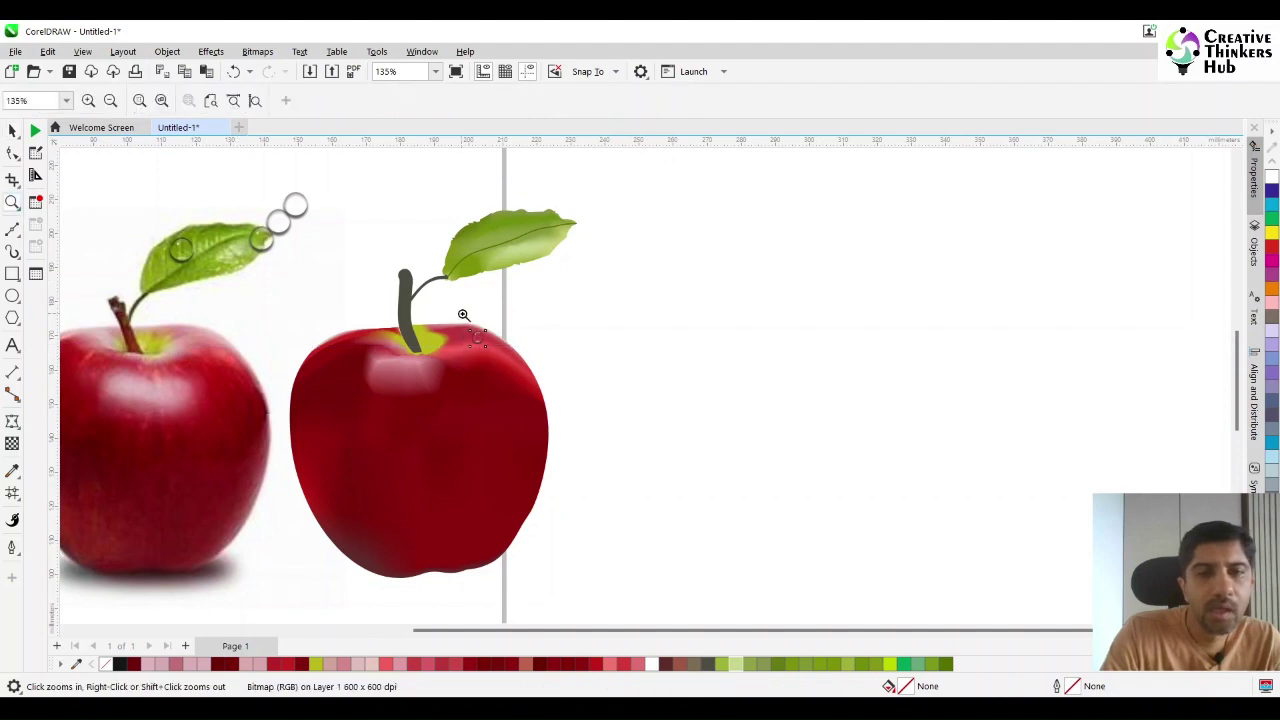
drag(418, 303, 634, 413)
click(12, 131)
drag(468, 295, 378, 296)
drag(393, 301, 439, 350)
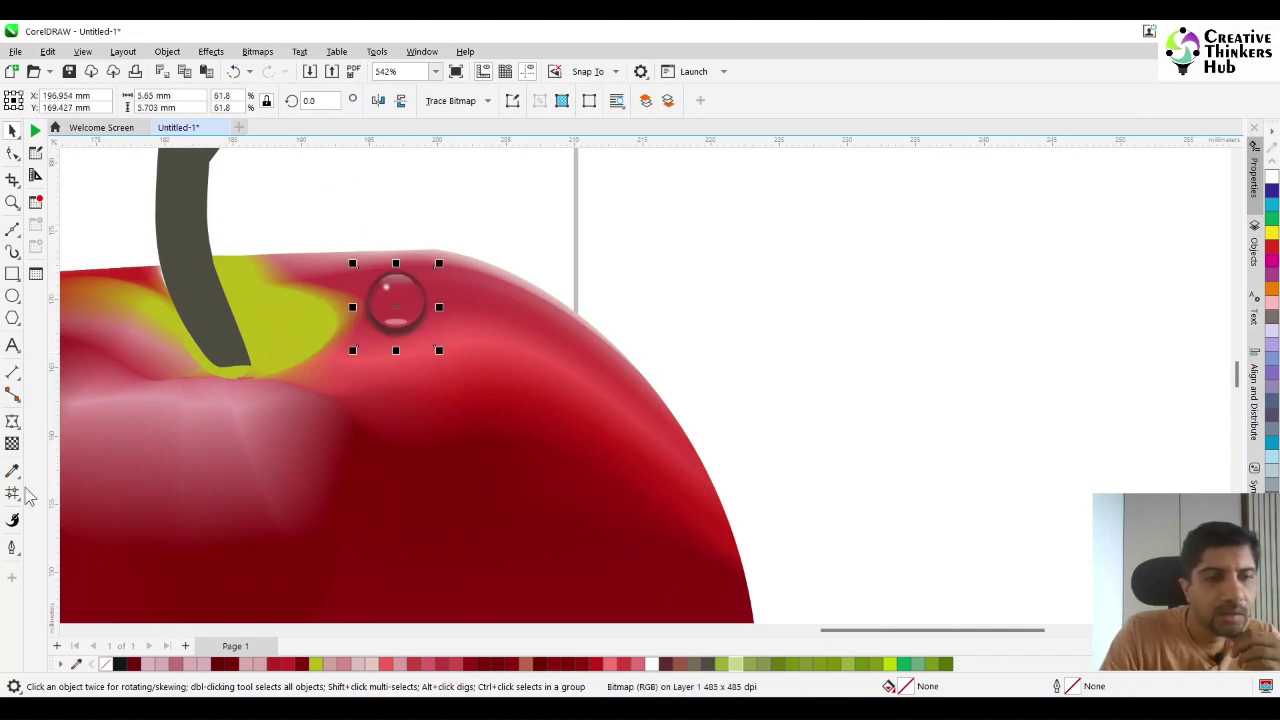
Warp the droplet on the apple's shoulder into a teardrop with the Envelope tool, pulling its tip out to the right.
click(12, 422)
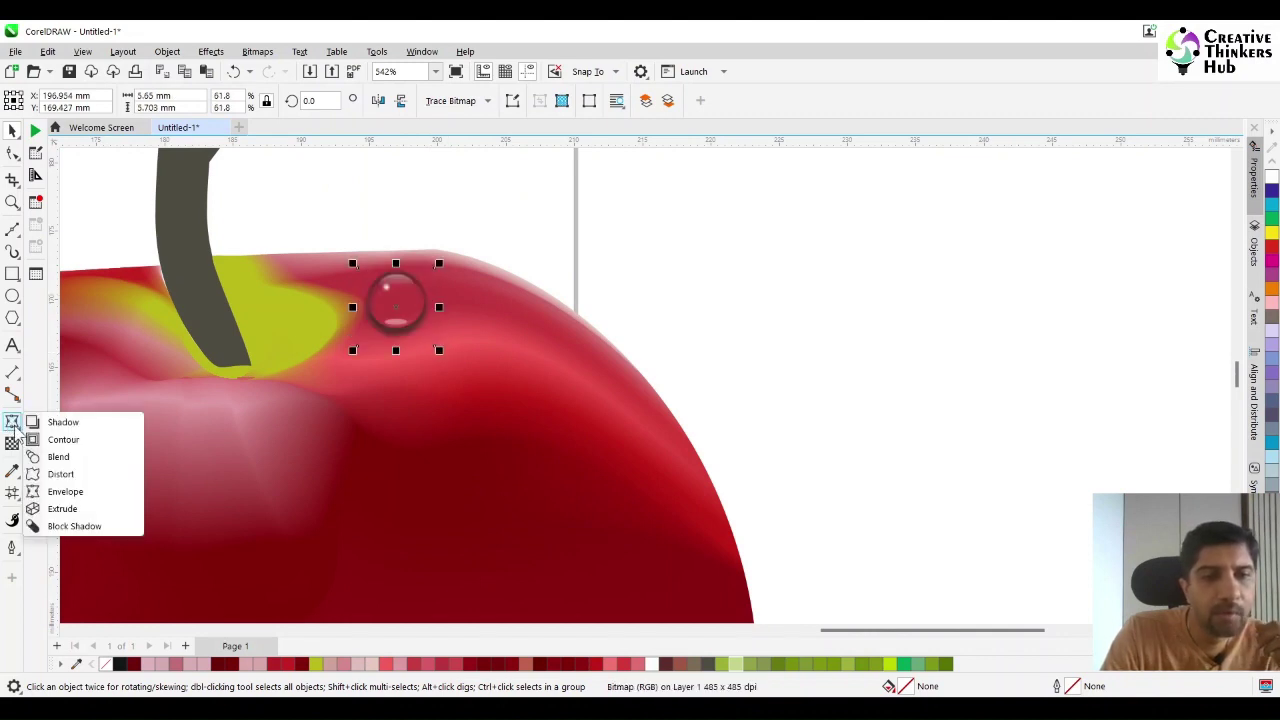
click(65, 492)
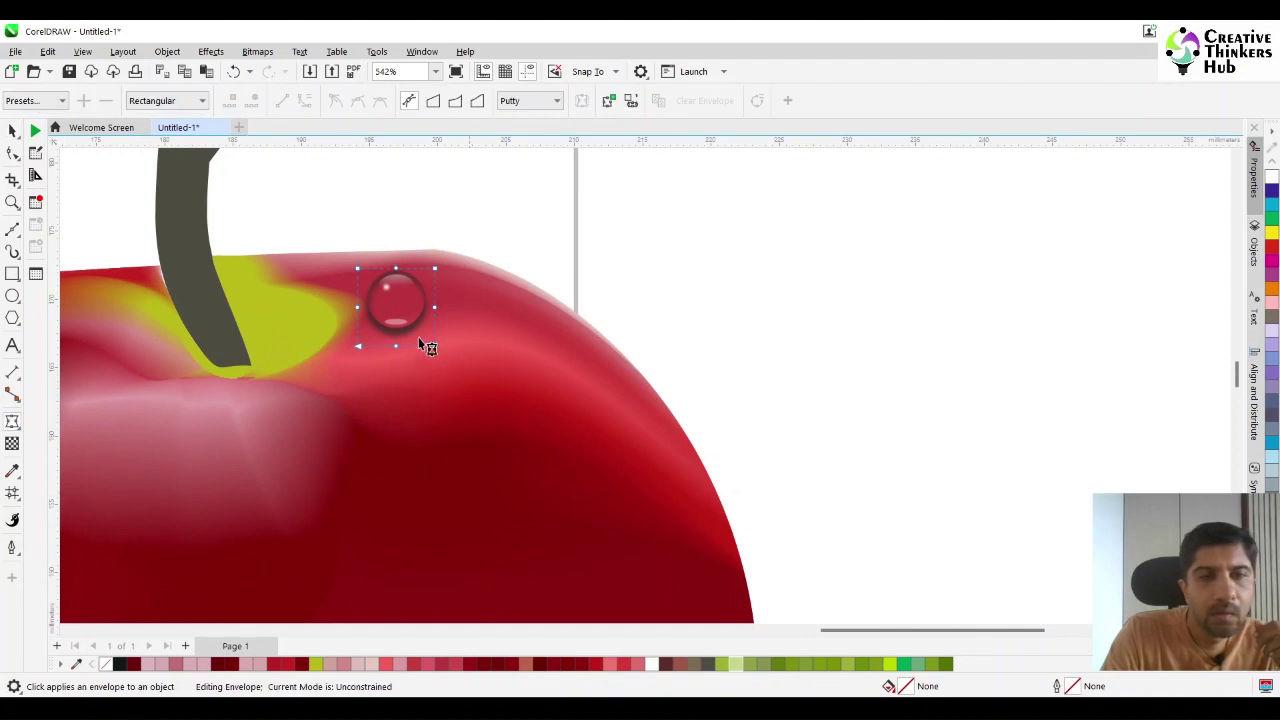
drag(396, 346, 477, 307)
drag(434, 345, 358, 298)
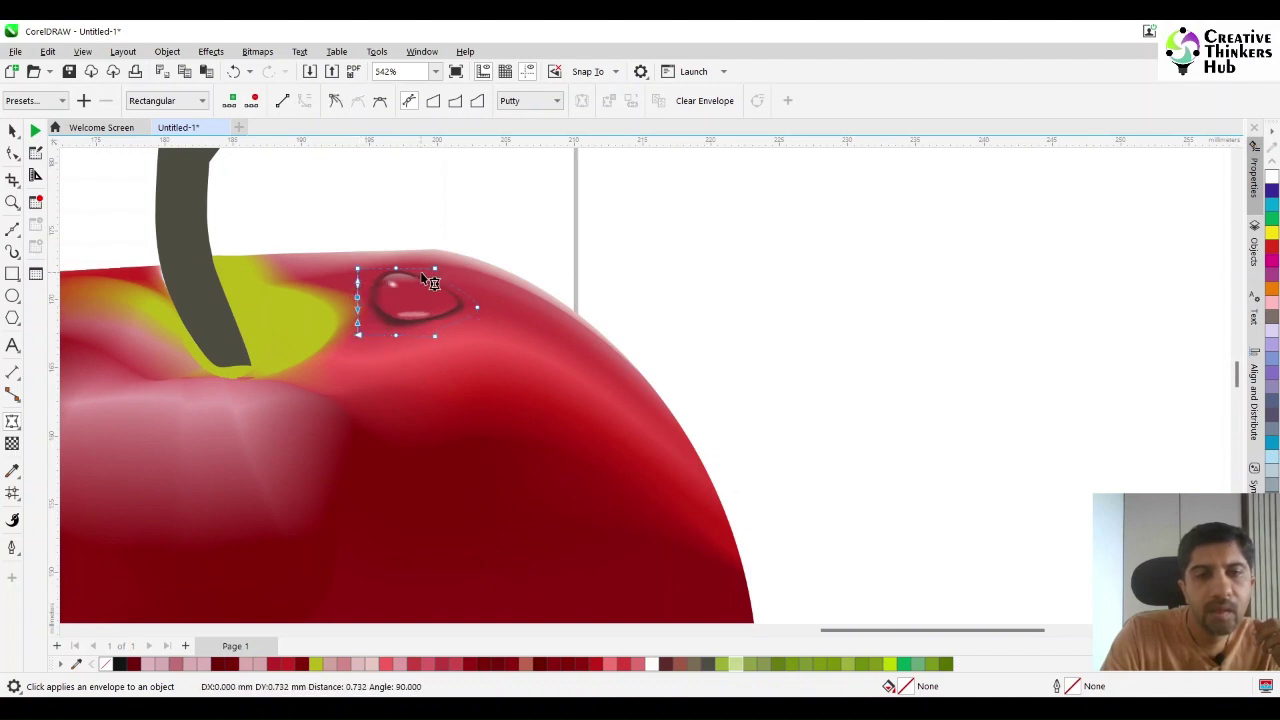
drag(435, 268, 435, 295)
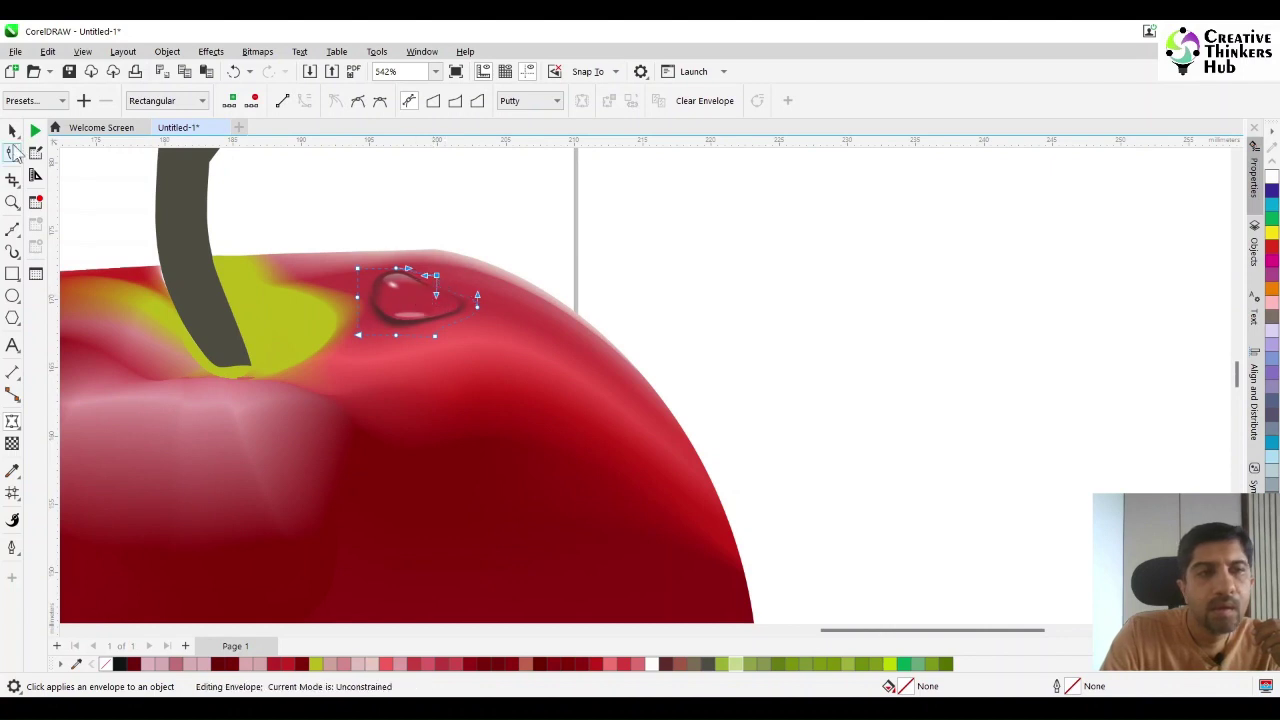
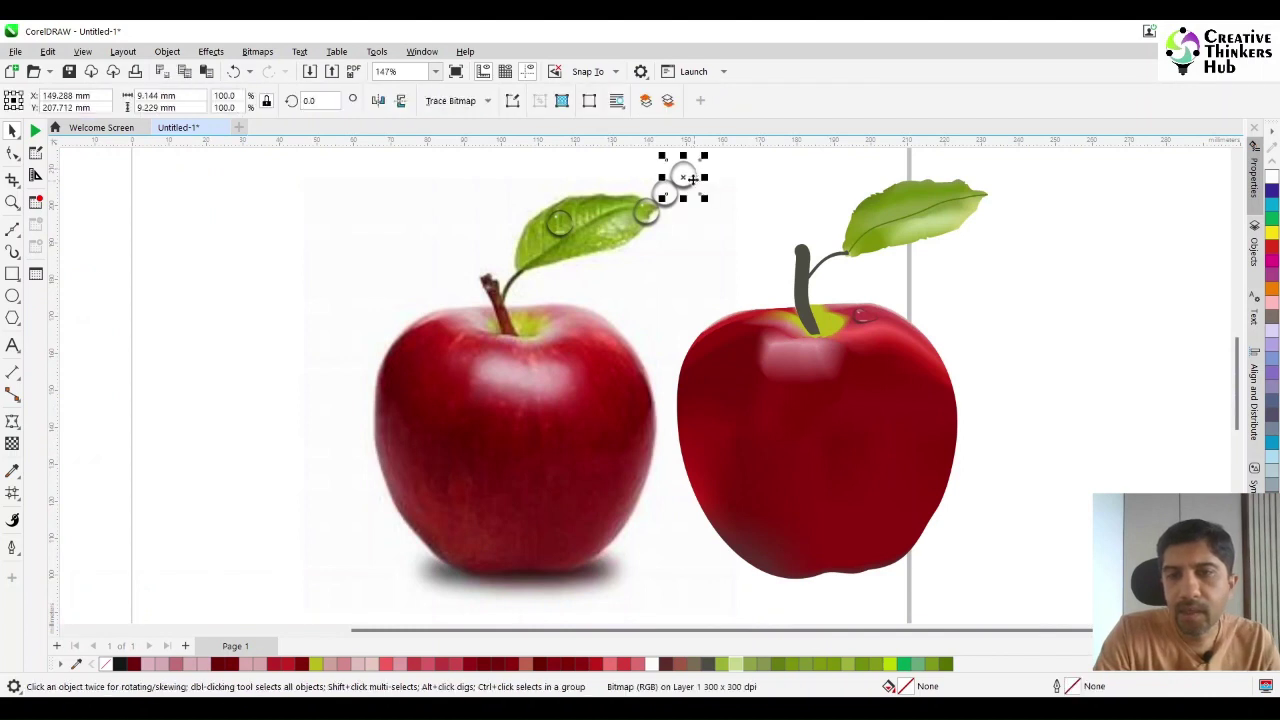
Scatter five smaller droplet copies across the apple's upper right area, the outermost one scaled to 50%.
drag(700, 192, 895, 372)
click(854, 378)
drag(665, 193, 922, 345)
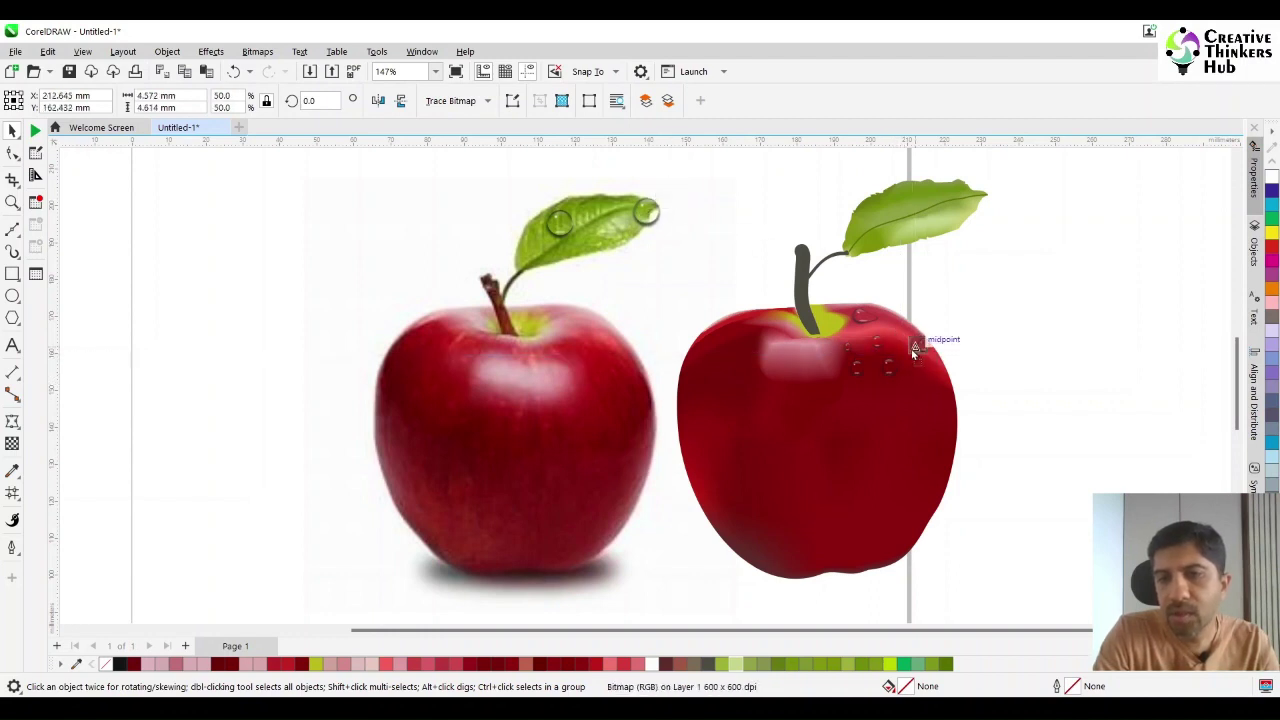
Warp the small droplet nearest the apple's right edge into a narrow, slanted, curved shape with the Envelope tool.
click(12, 202)
drag(806, 295, 1044, 452)
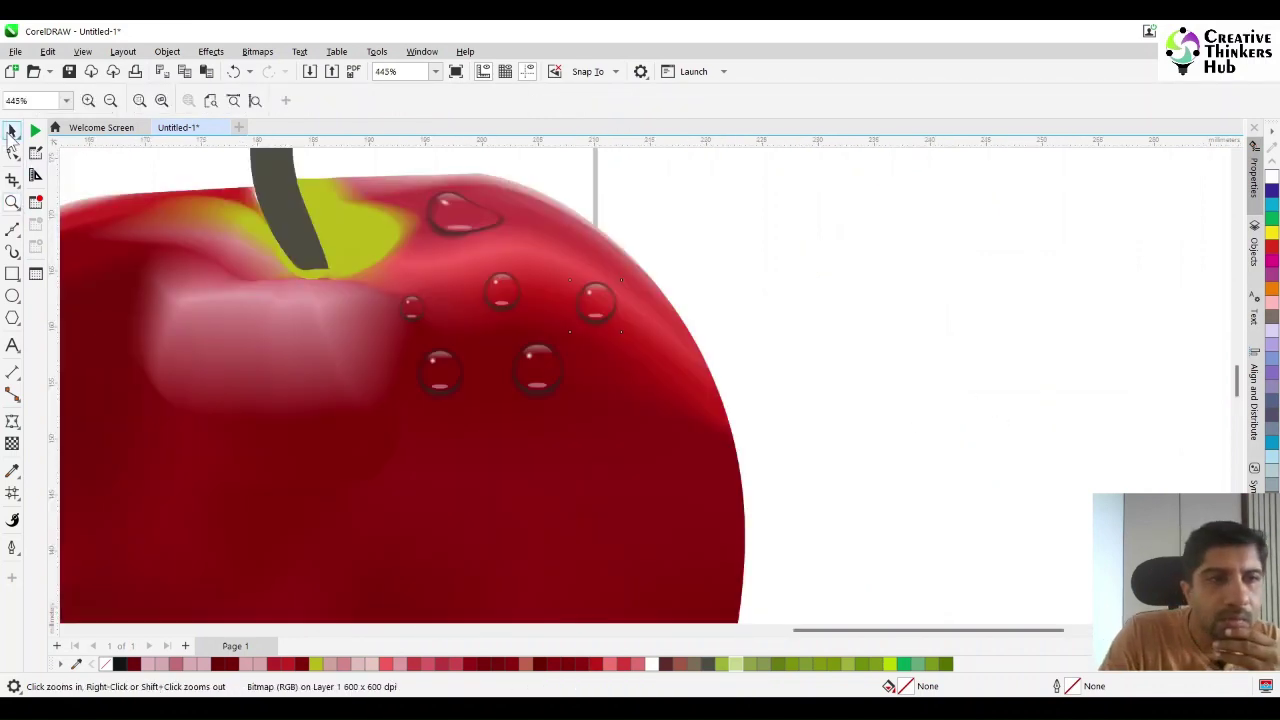
key(space)
click(12, 421)
drag(596, 333, 598, 349)
drag(621, 306, 612, 301)
click(573, 309)
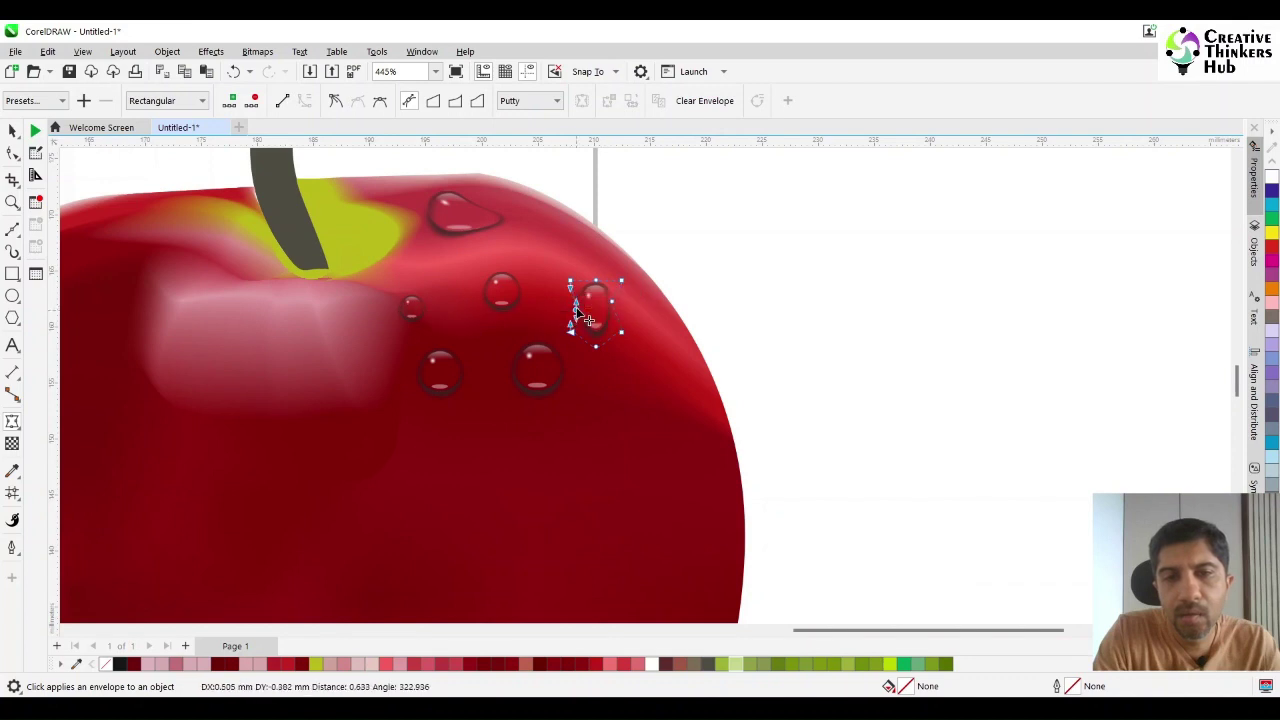
click(594, 280)
drag(592, 274, 594, 282)
drag(573, 333, 616, 346)
drag(613, 301, 589, 320)
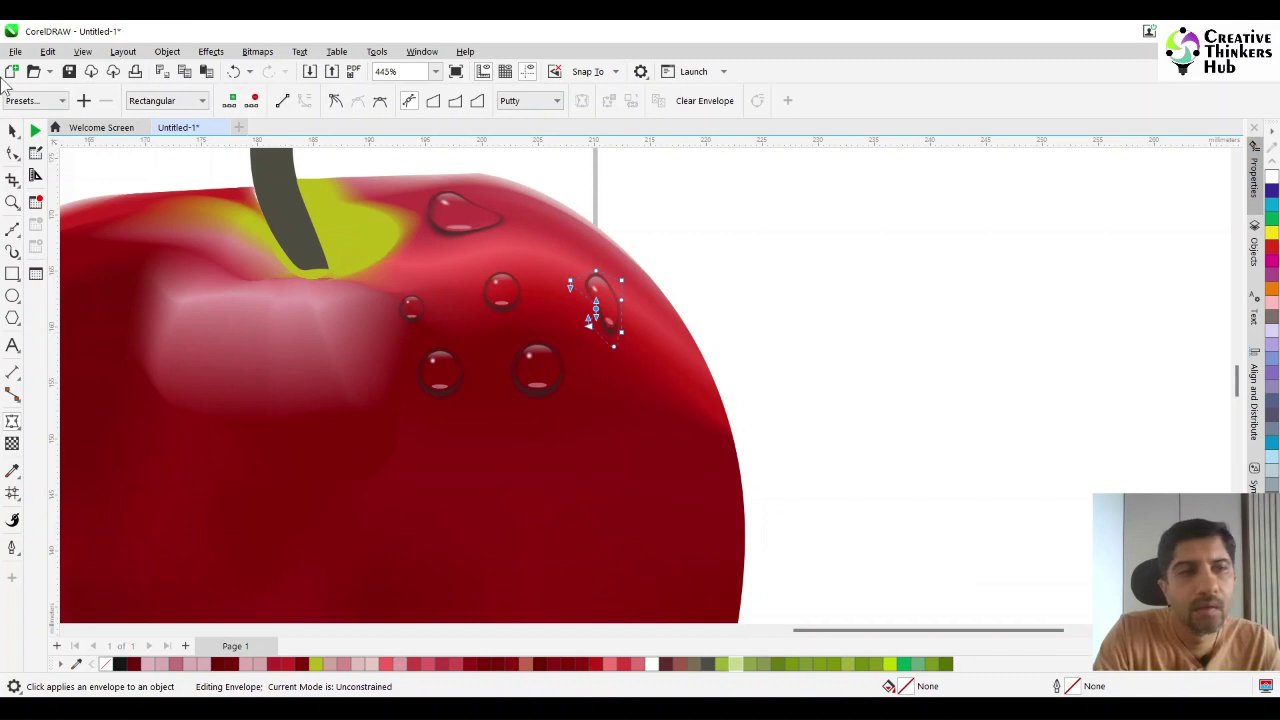
Move the slanted droplet up along the apple's highlight and spread out the round droplets below it, shrinking some of them.
click(12, 131)
click(604, 318)
drag(630, 353, 652, 344)
click(657, 295)
drag(602, 299, 576, 268)
click(529, 389)
drag(576, 411, 663, 466)
click(418, 377)
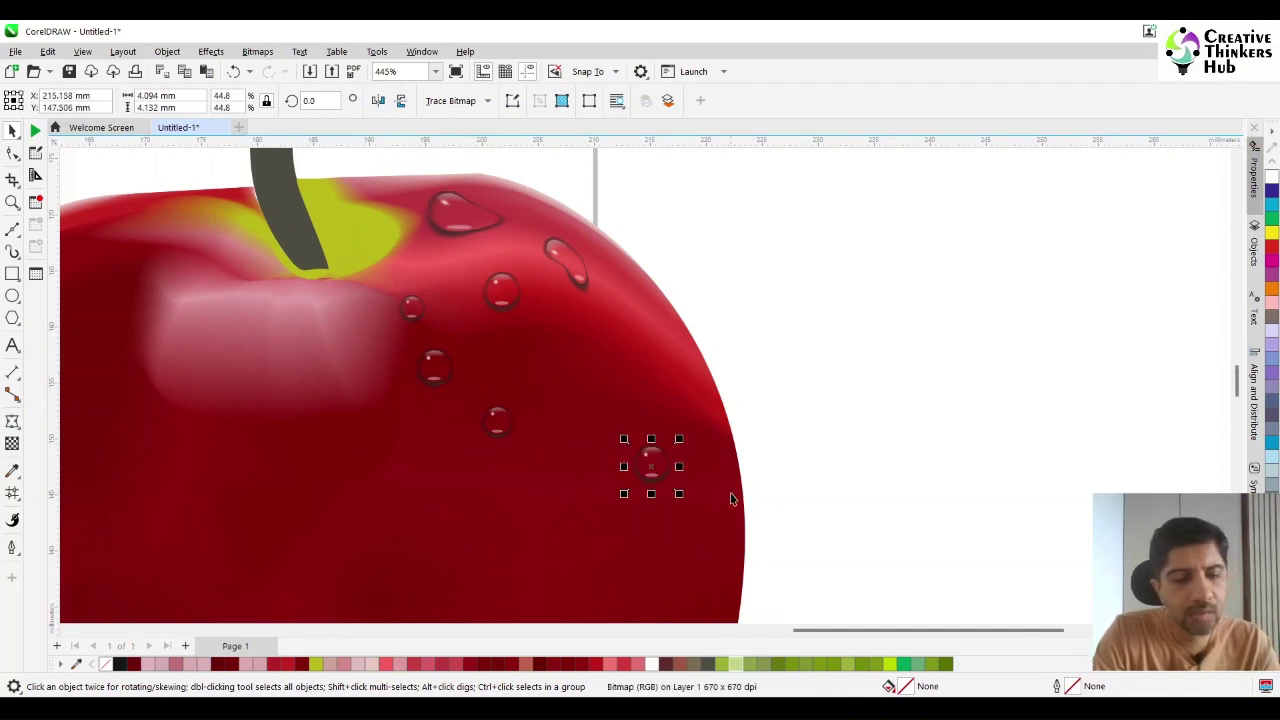
Add another droplet copy about 4.1 mm wide lower on the apple, beneath the existing ones, and deselect it.
key(ctrl+r)
drag(868, 563, 531, 540)
key(ctrl+z)
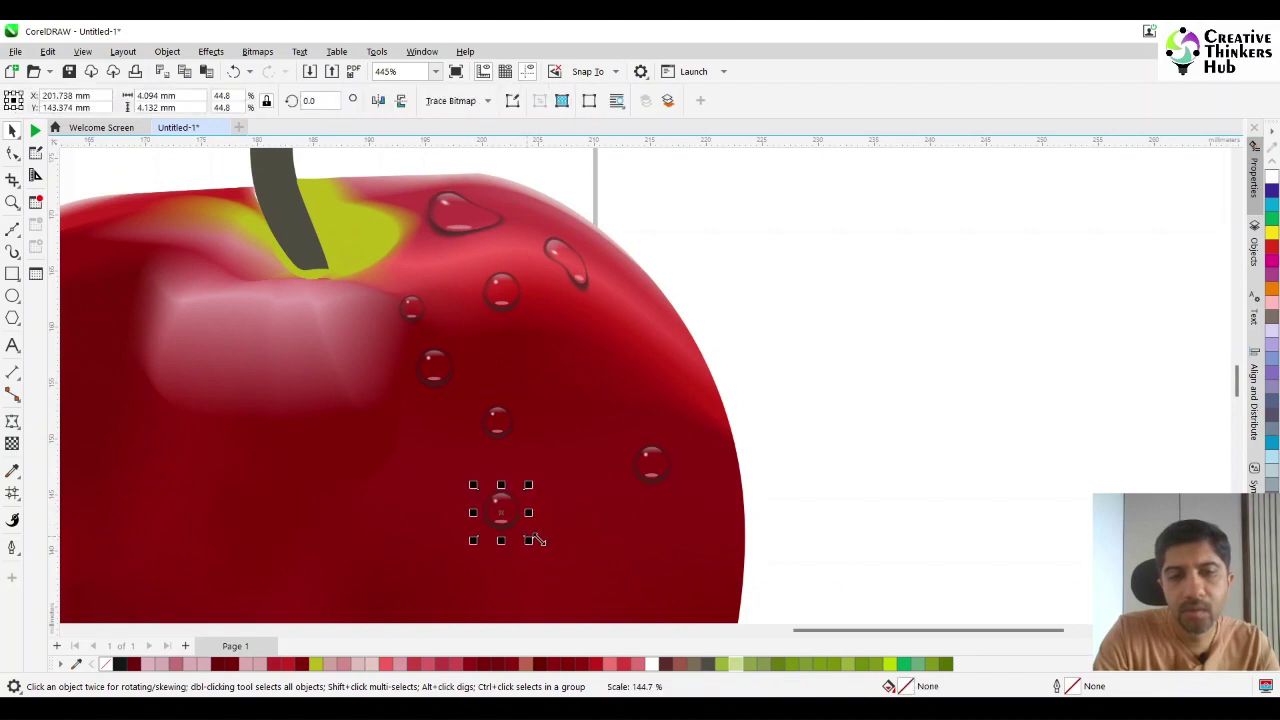
scroll(885, 448, down, 4)
click(975, 540)
scroll(997, 555, down, 2)
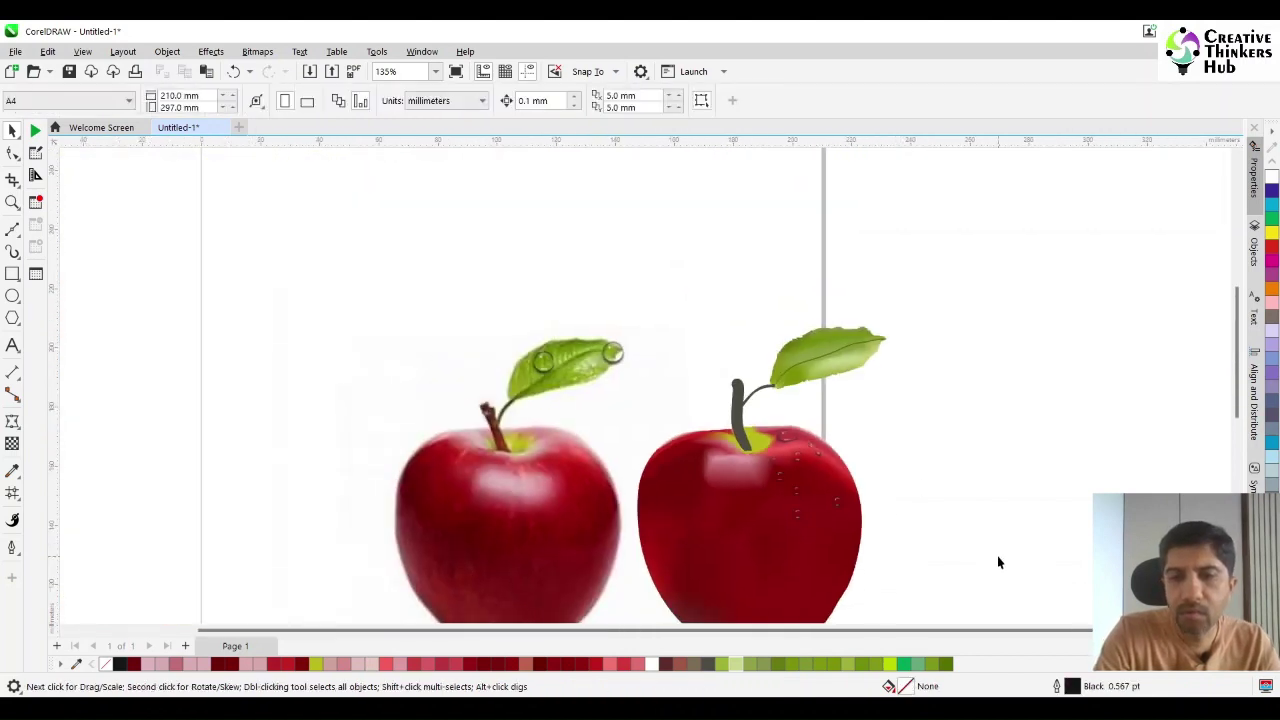
Move the droplet from the reference leaf's tip onto the drawn leaf at 50% size and place copies on both sides of the midrib.
drag(1238, 395, 1240, 443)
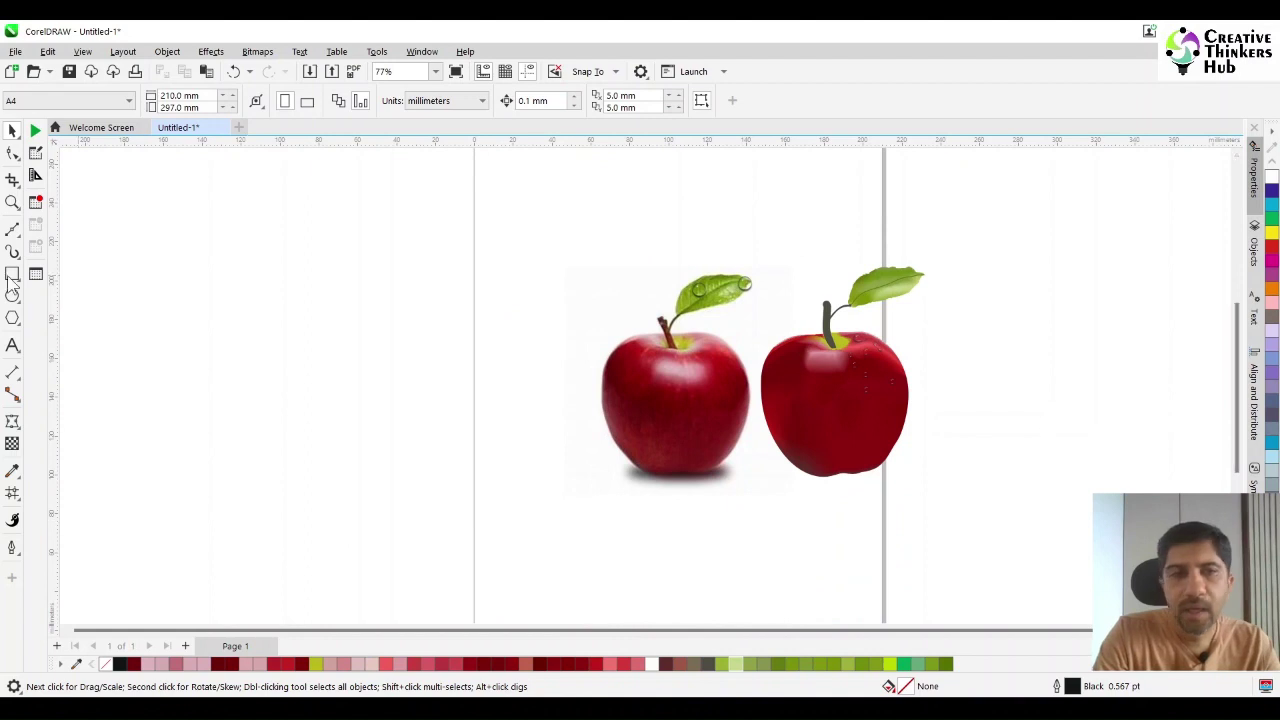
click(12, 202)
drag(560, 220, 1083, 501)
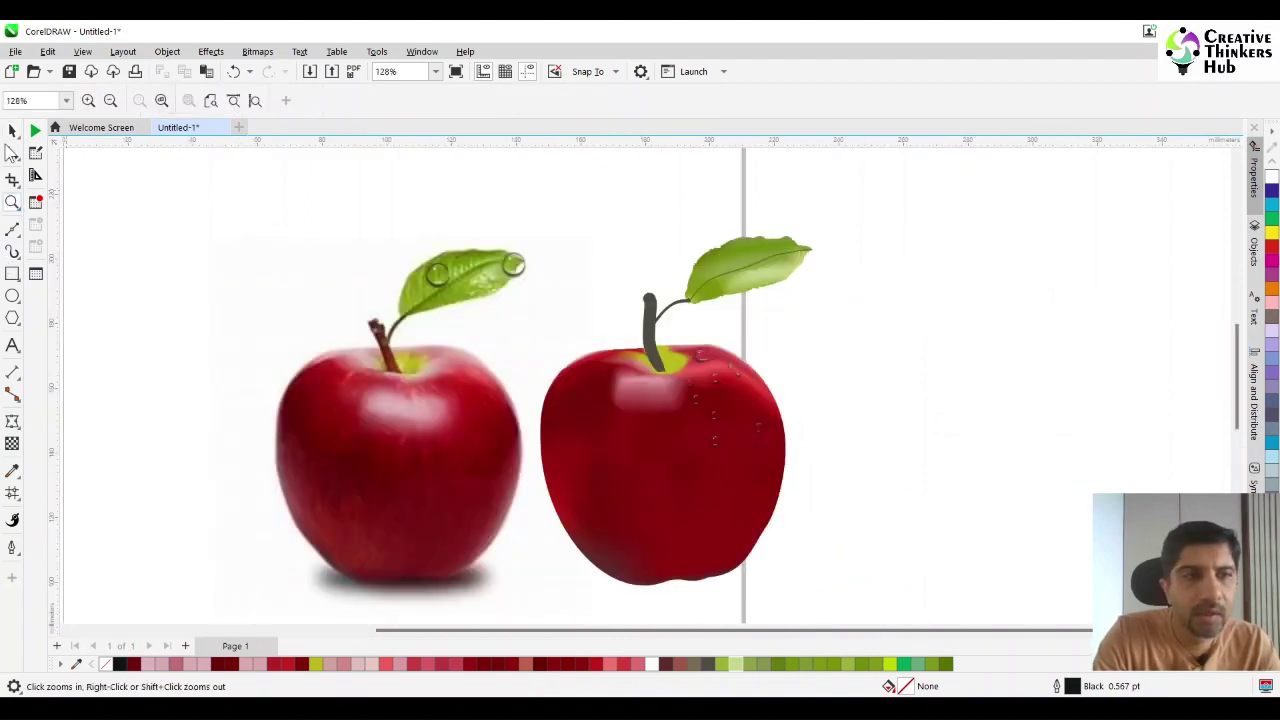
key(space)
drag(511, 261, 737, 281)
key(ctrl+d)
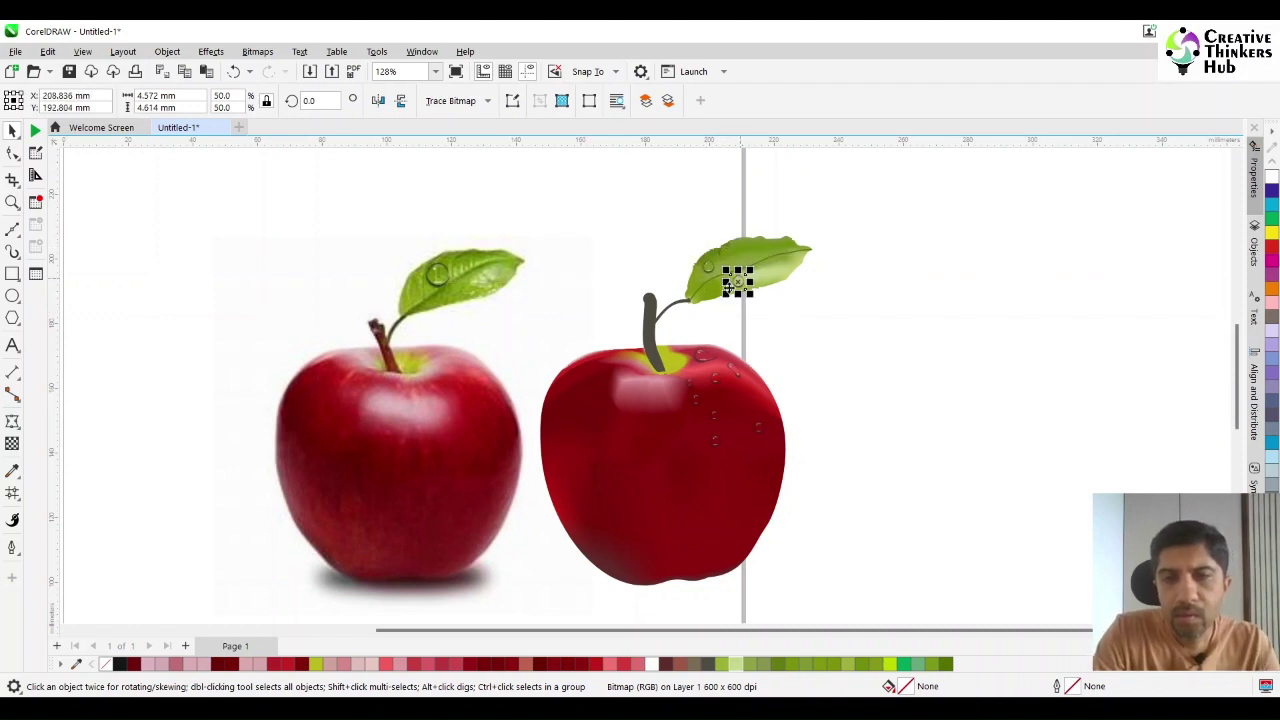
Warp the leaf droplet below the midrib into a slanted drop with an Envelope and scale it down to about 40.2%.
click(12, 202)
drag(677, 240, 910, 305)
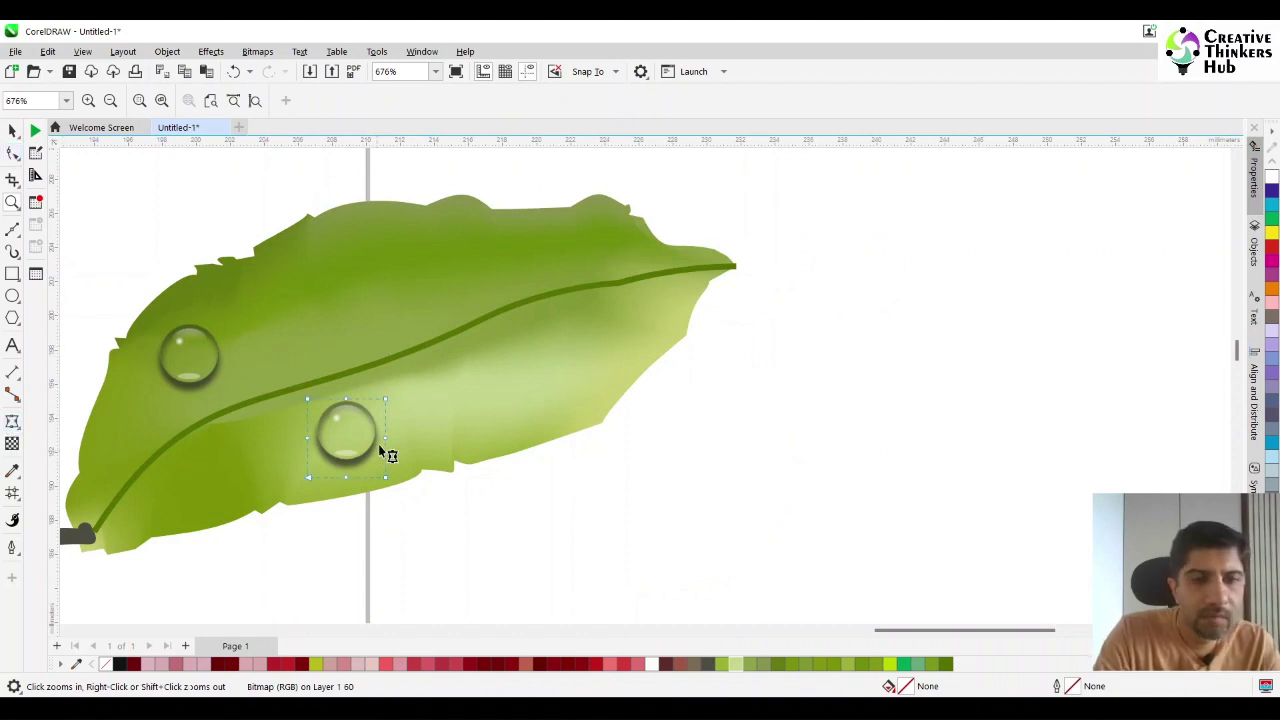
click(384, 437)
drag(345, 480, 346, 495)
drag(386, 444, 322, 399)
click(308, 441)
key(space)
drag(392, 500, 370, 483)
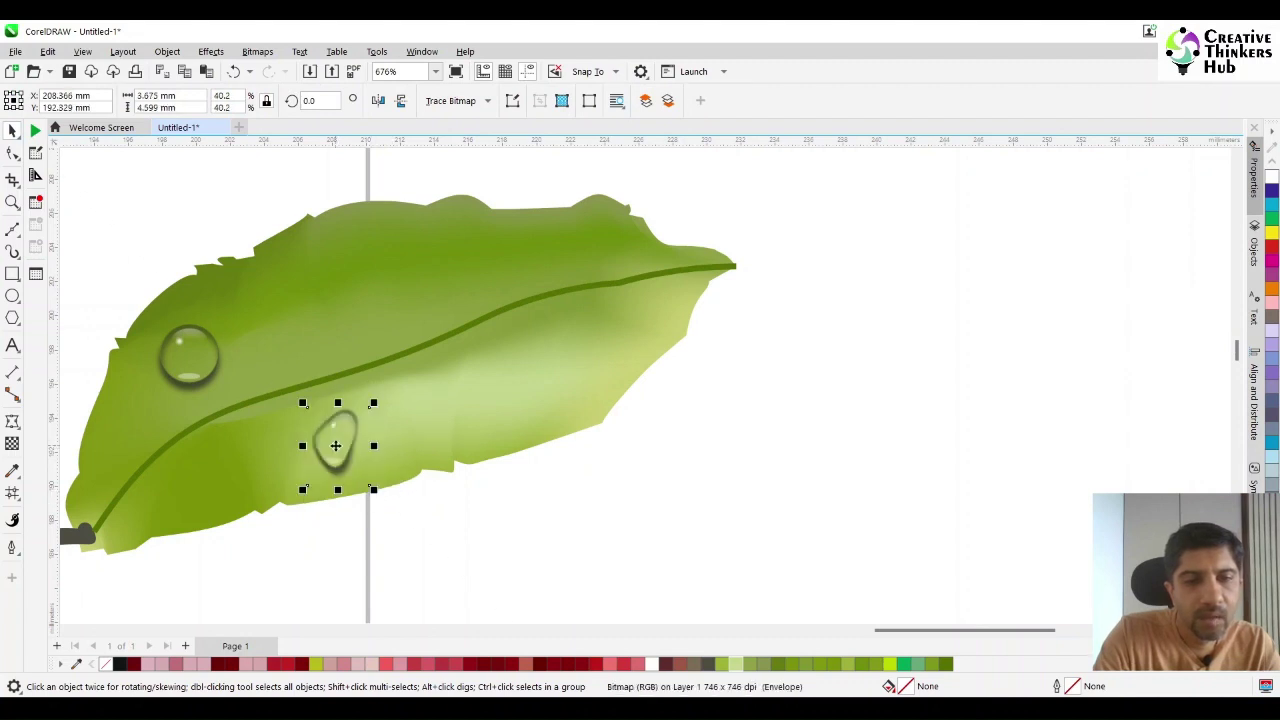
Pull the left edge of the lower leaf droplet's envelope inward to make the drop narrower.
click(12, 421)
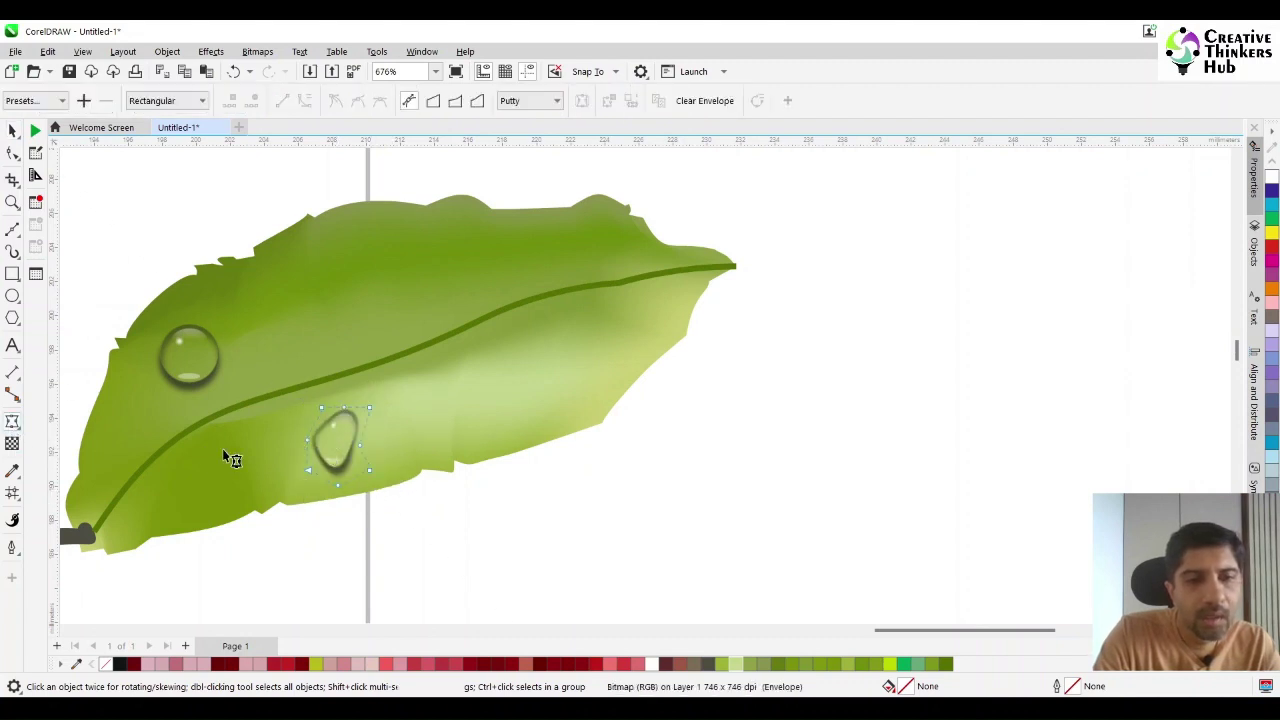
drag(308, 447, 320, 466)
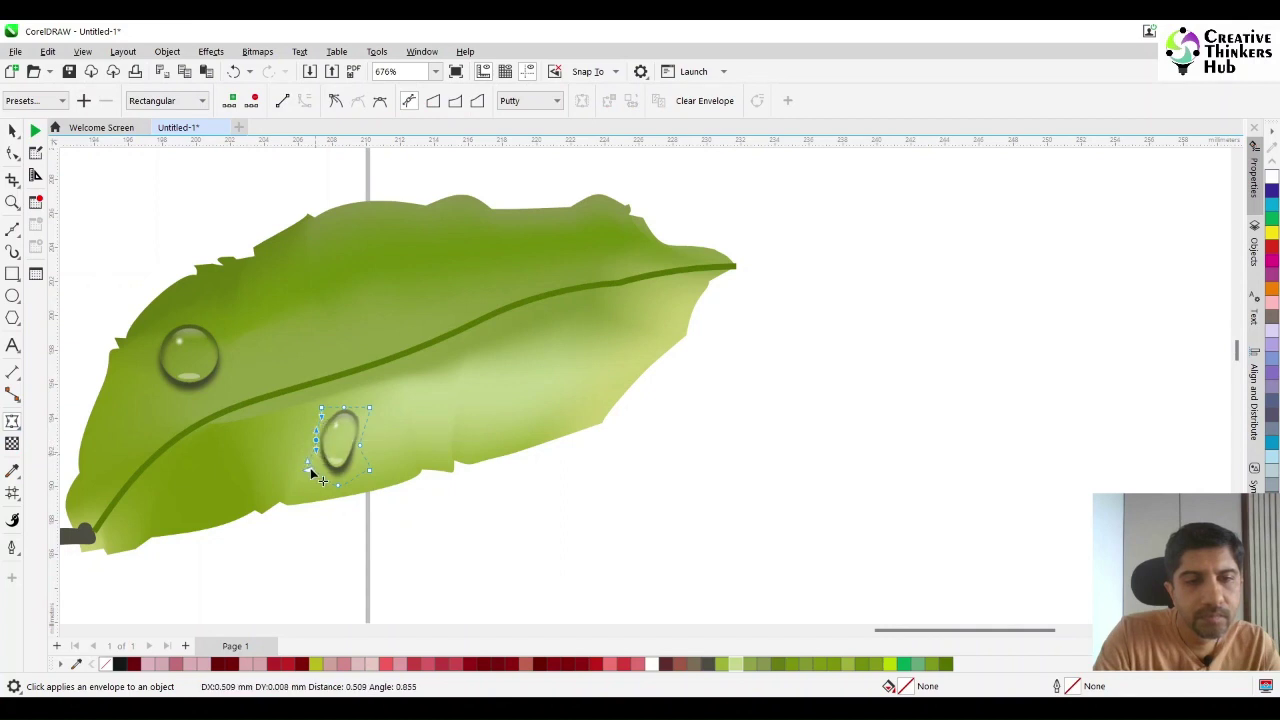
click(12, 130)
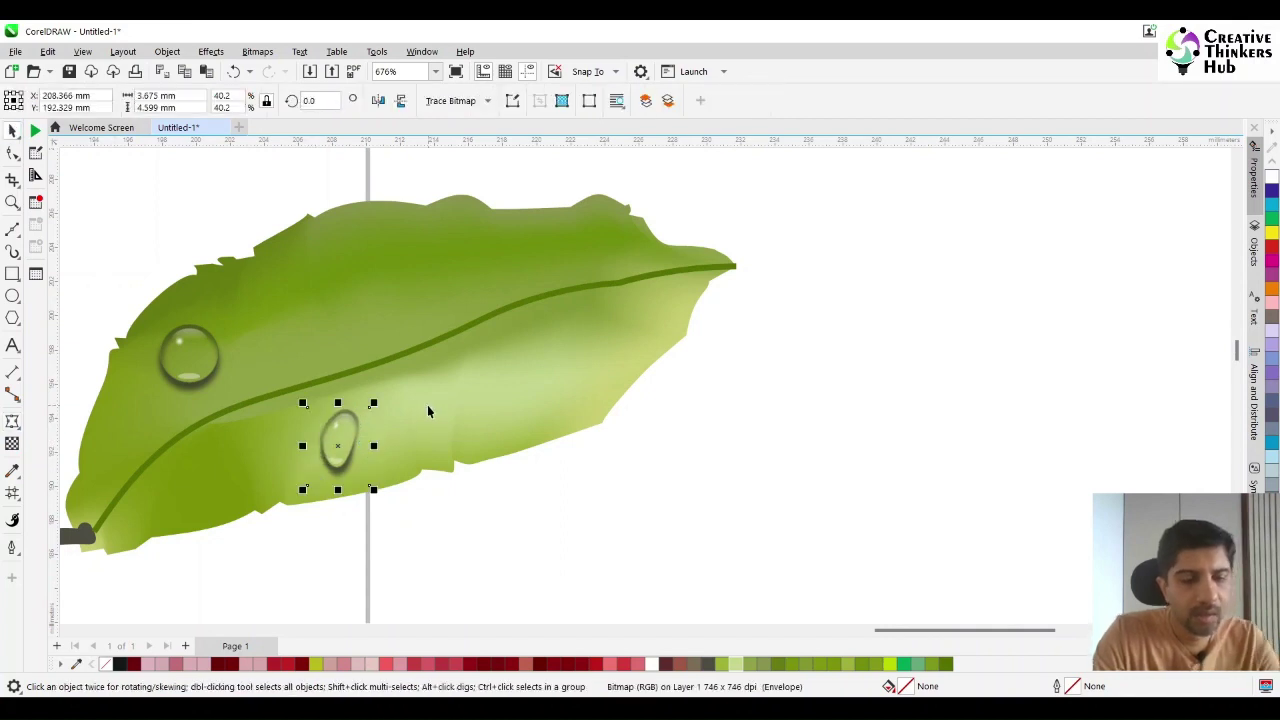
Duplicate the warped leaf droplet, place the copy above the midrib toward the tip and rotate it by about 36°.
key(ctrl+d)
drag(425, 355, 482, 252)
click(483, 258)
click(535, 295)
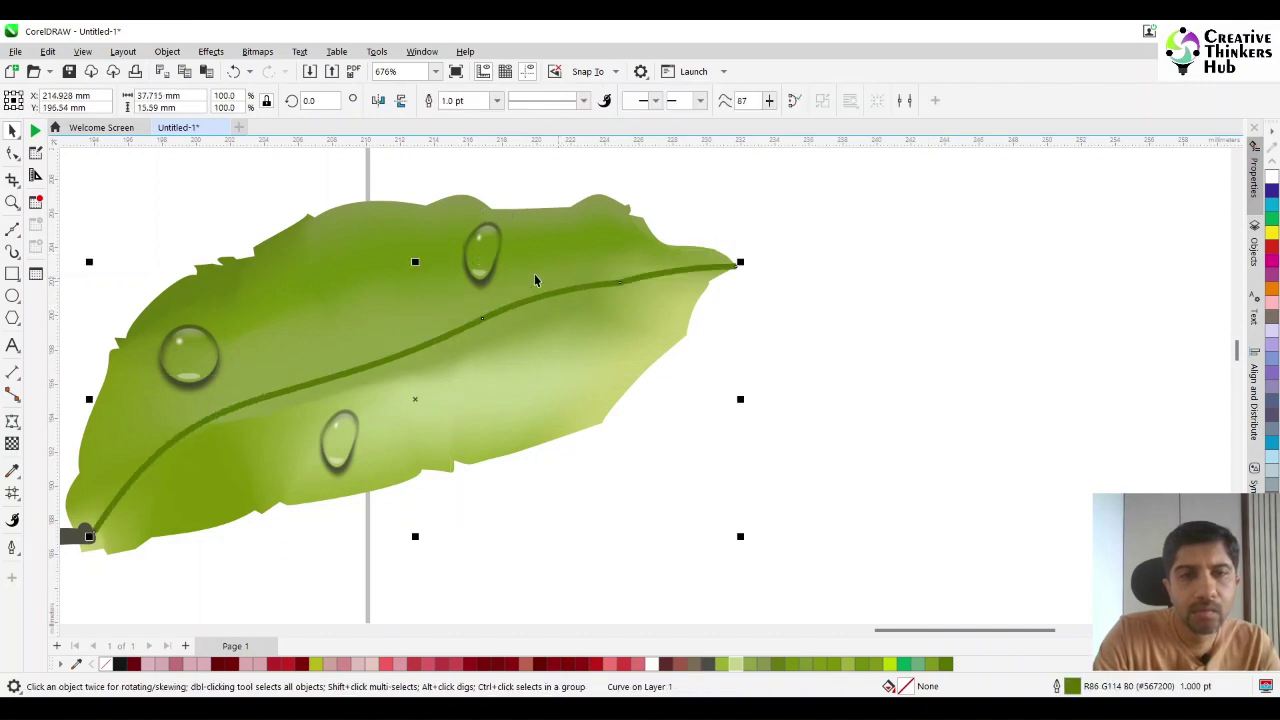
click(478, 260)
click(478, 260)
drag(518, 300, 551, 283)
click(851, 253)
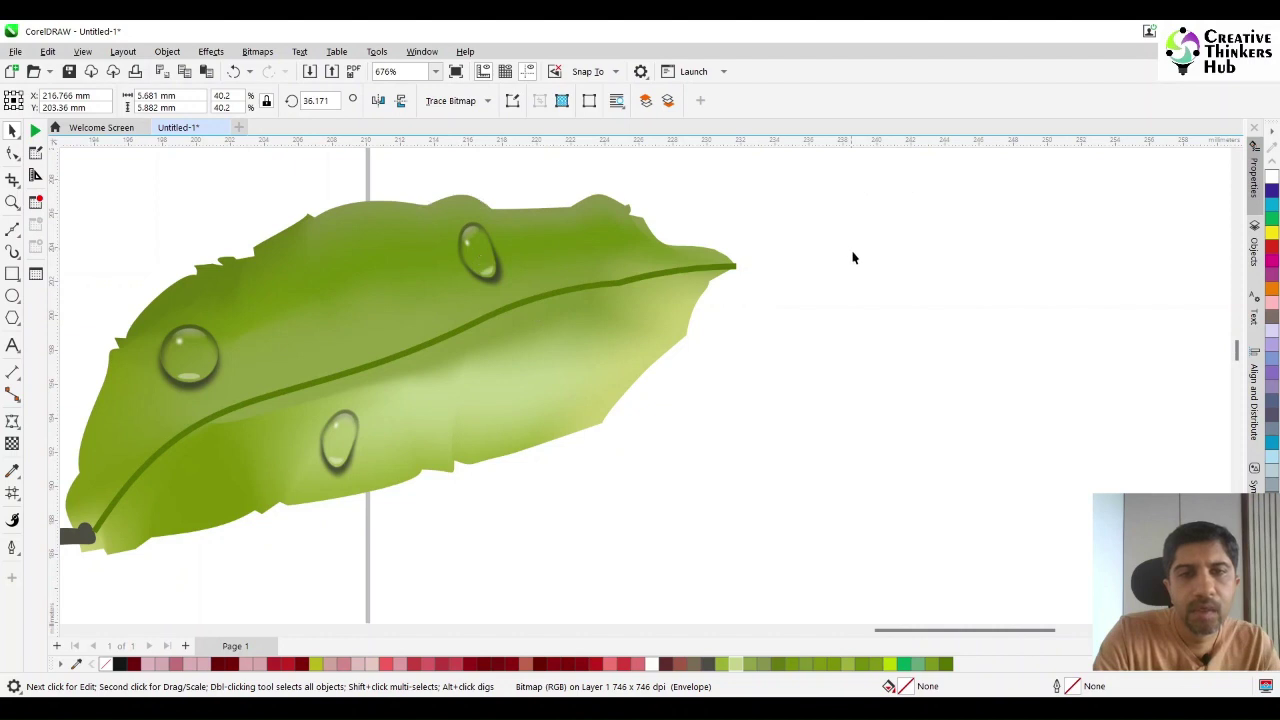
Draw a flat ellipse about 62 mm wide and 5.9 mm high across the base of the drawn apple.
key(F4)
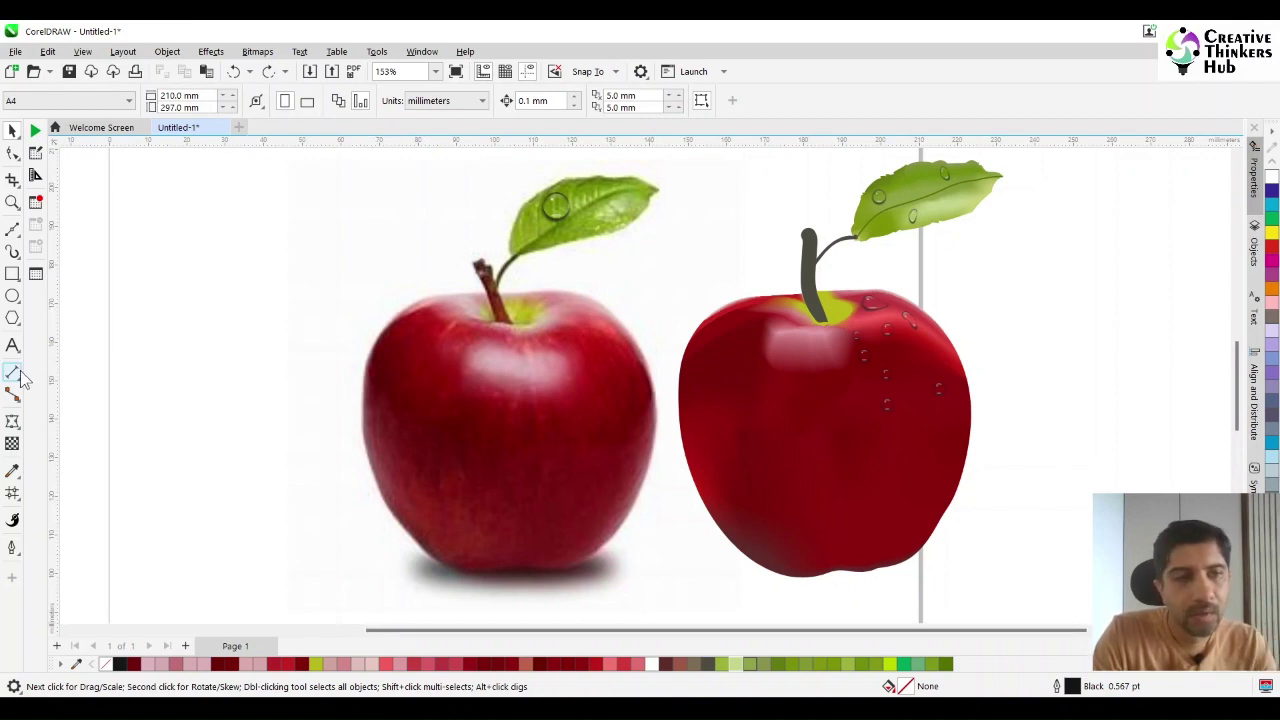
key(F7)
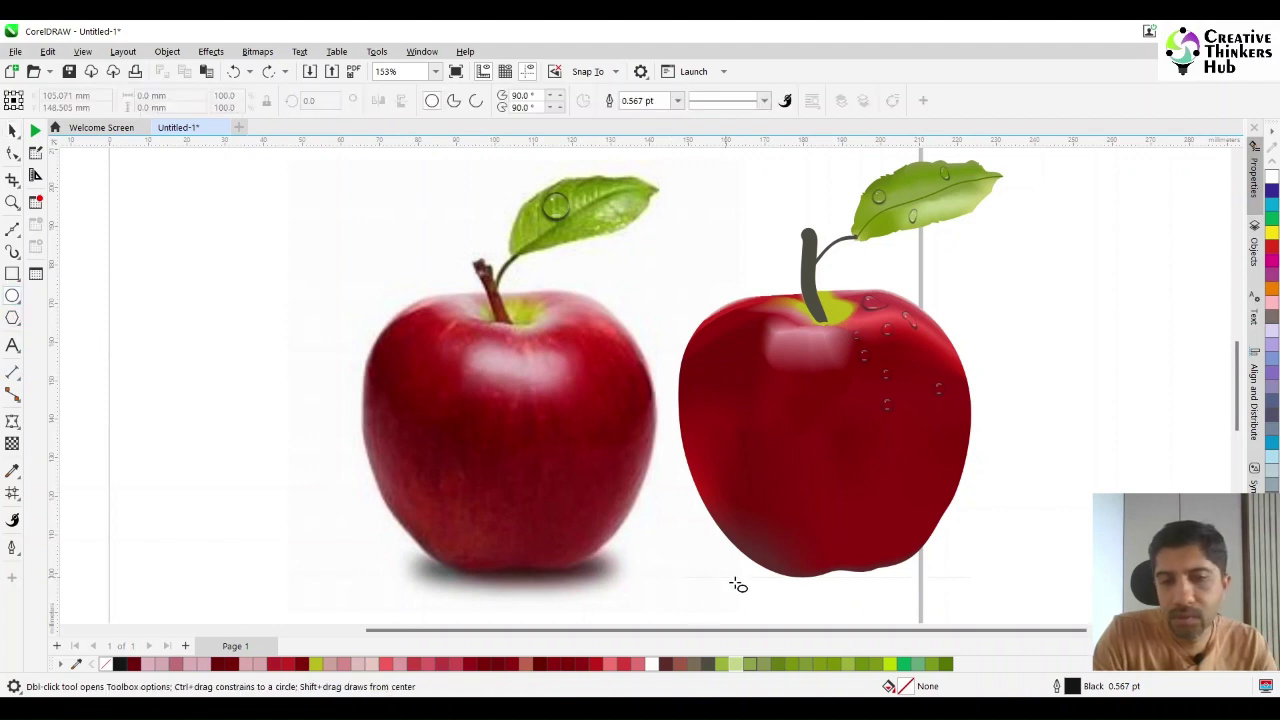
drag(740, 585, 986, 563)
key(space)
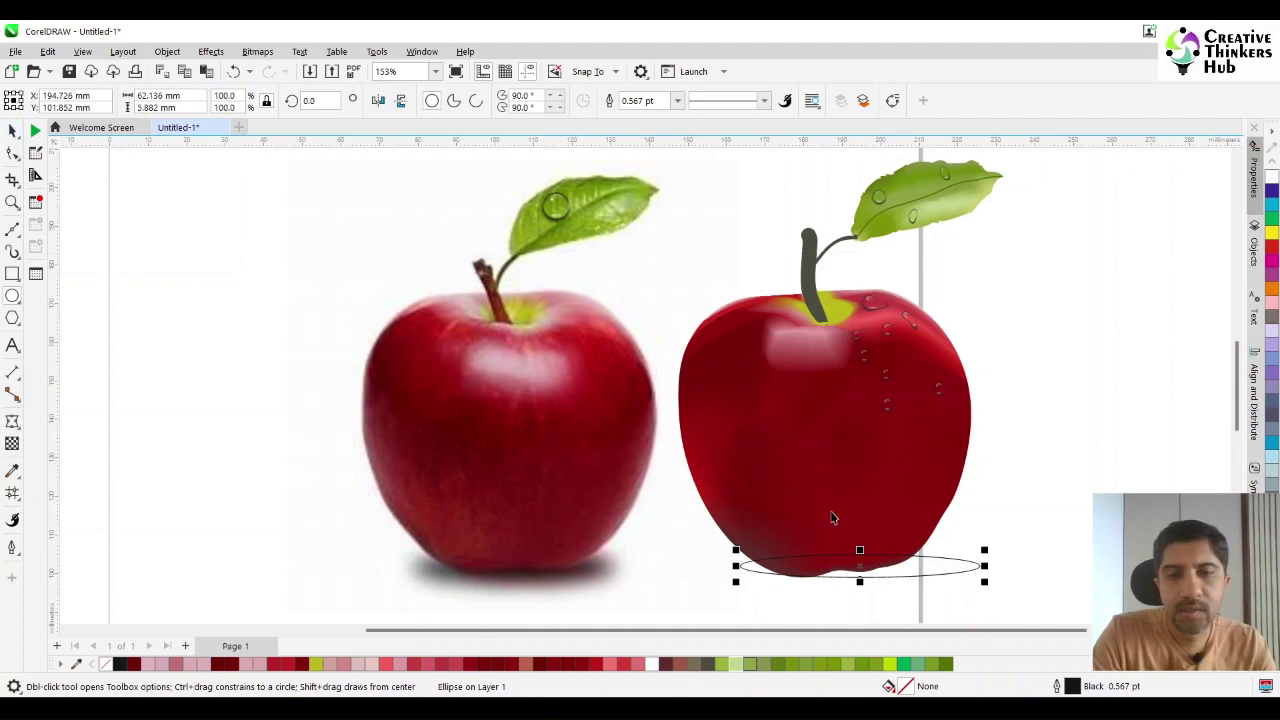
Center the ellipse horizontally on the drawn apple and clear the selection.
click(821, 511)
shift+click(821, 511)
key(c)
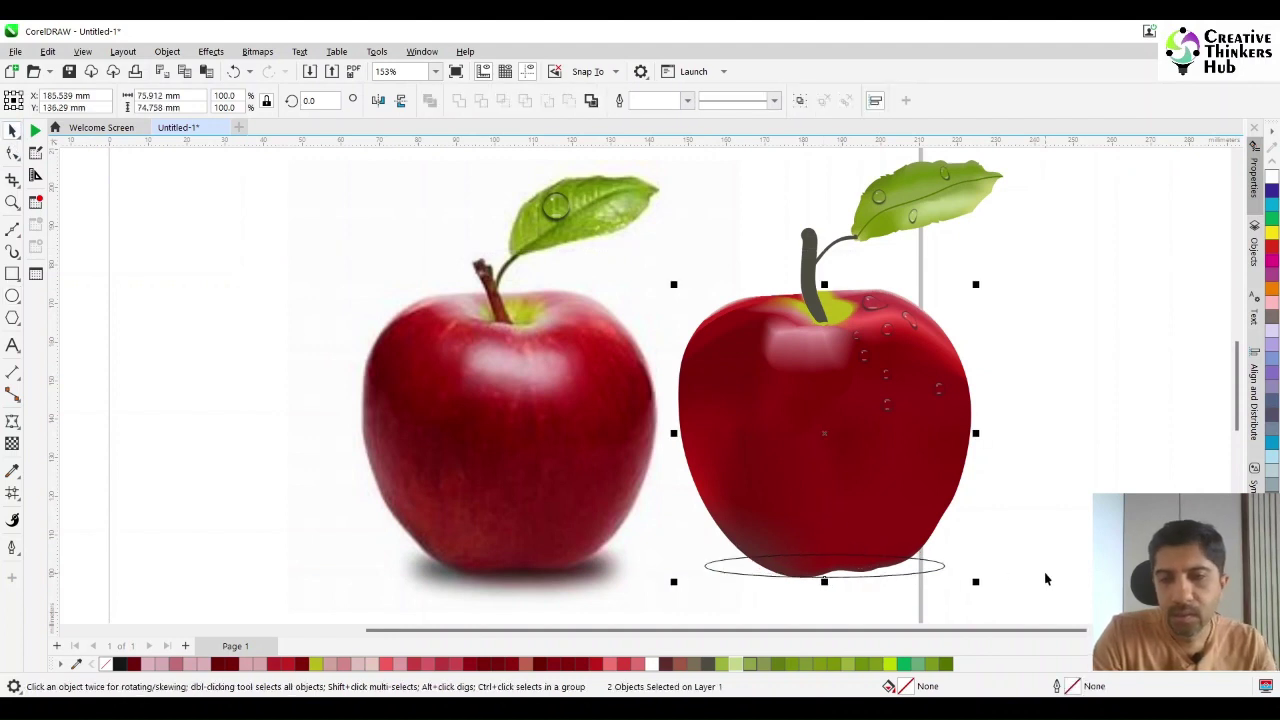
click(905, 588)
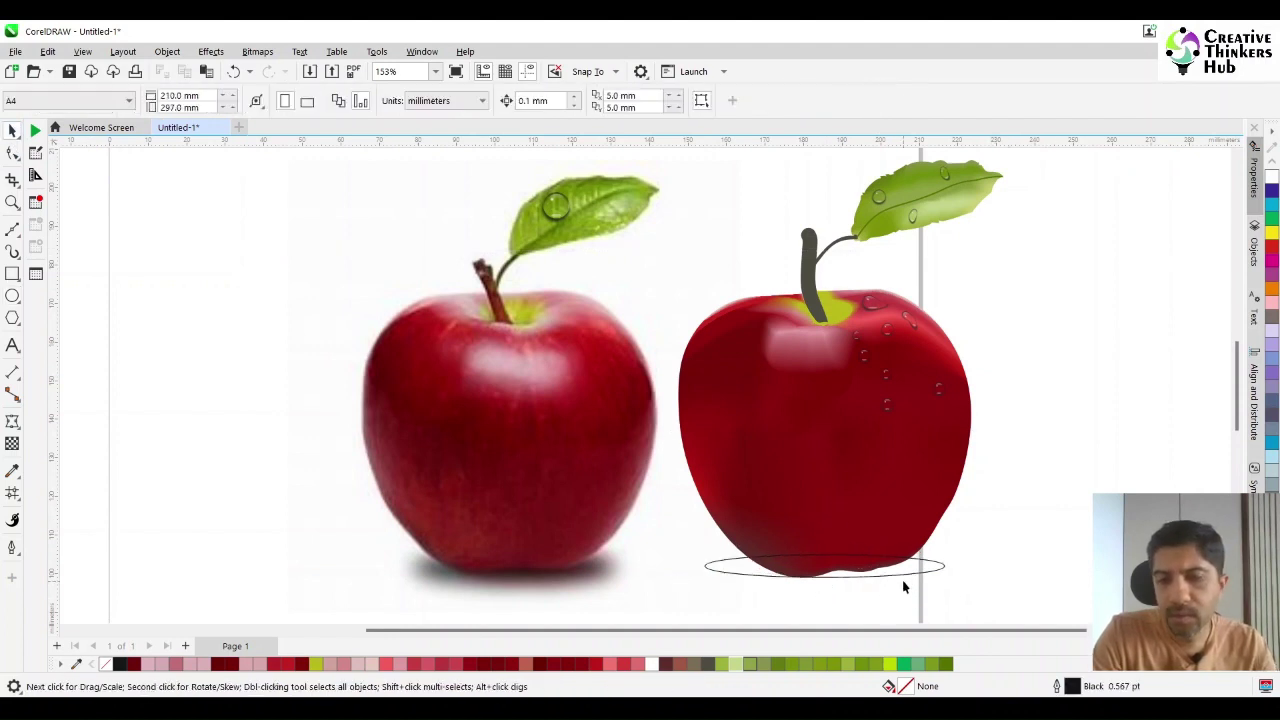
Resize the ellipse under the apple to about 49.3 mm wide and 9.5 mm high, keeping it centered horizontally.
click(878, 585)
drag(824, 583, 824, 597)
drag(951, 573, 927, 582)
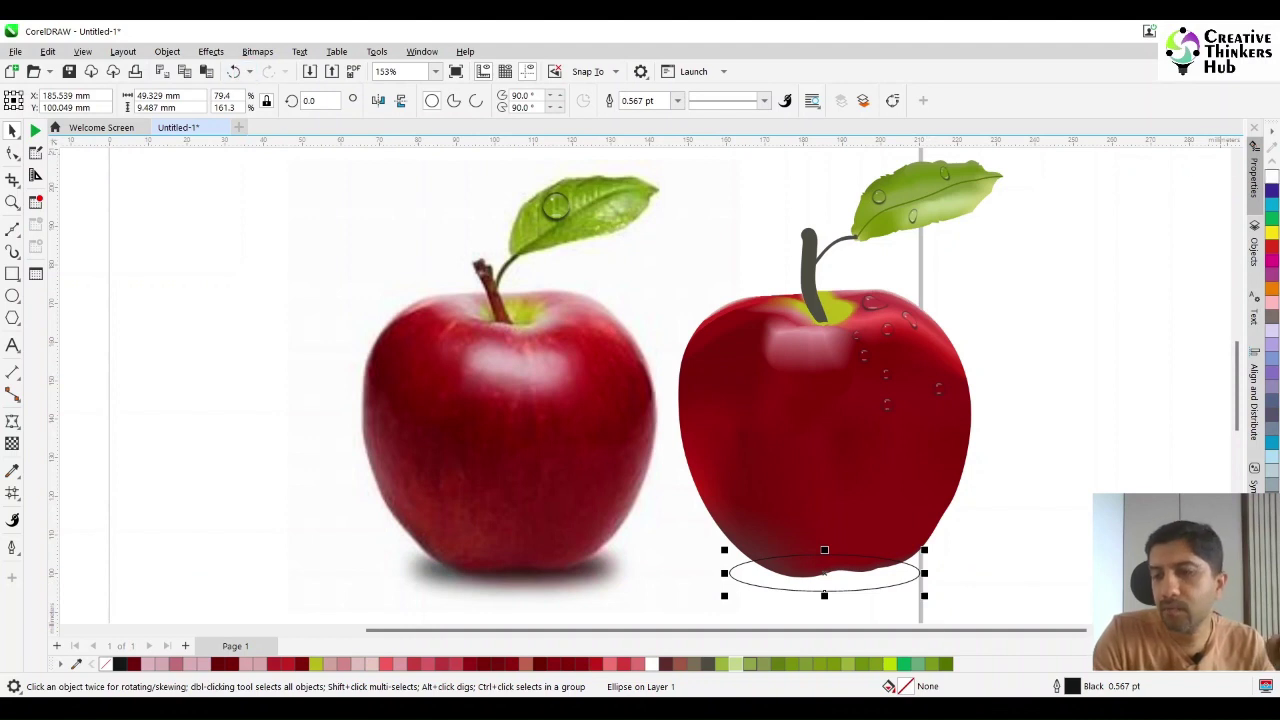
Fill the ellipse with black and send it behind the apple.
click(1272, 670)
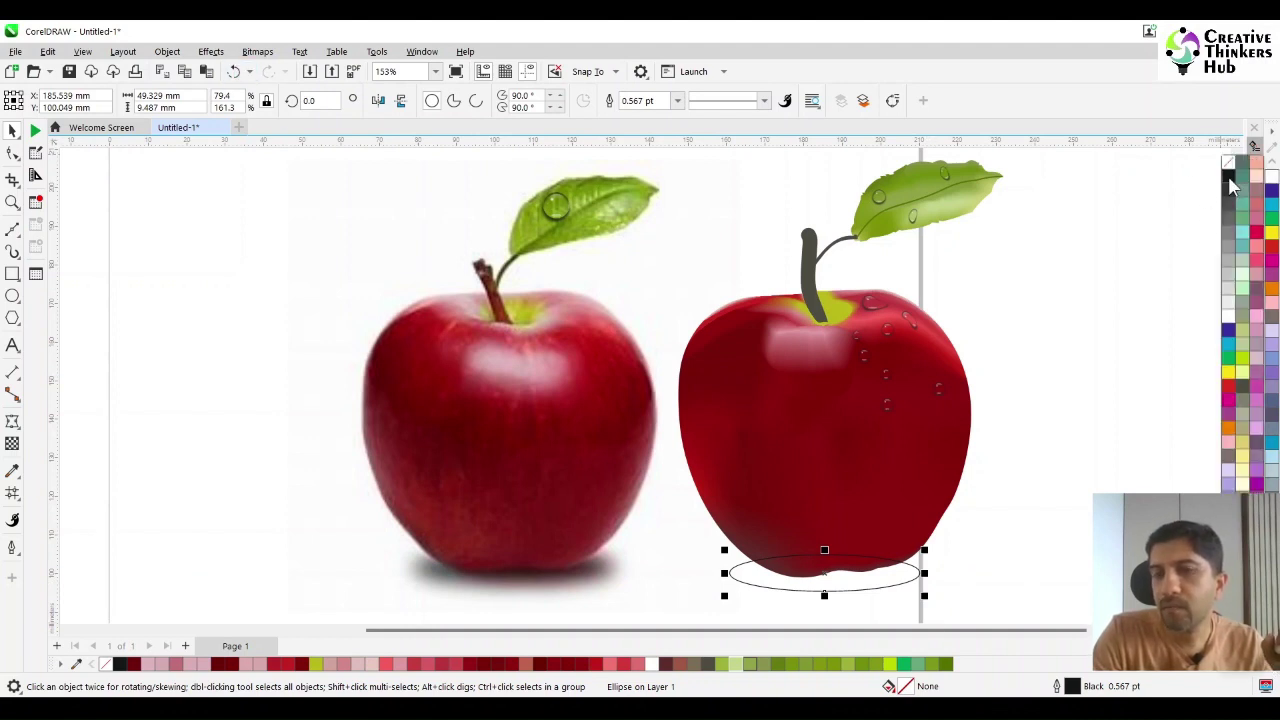
click(1227, 175)
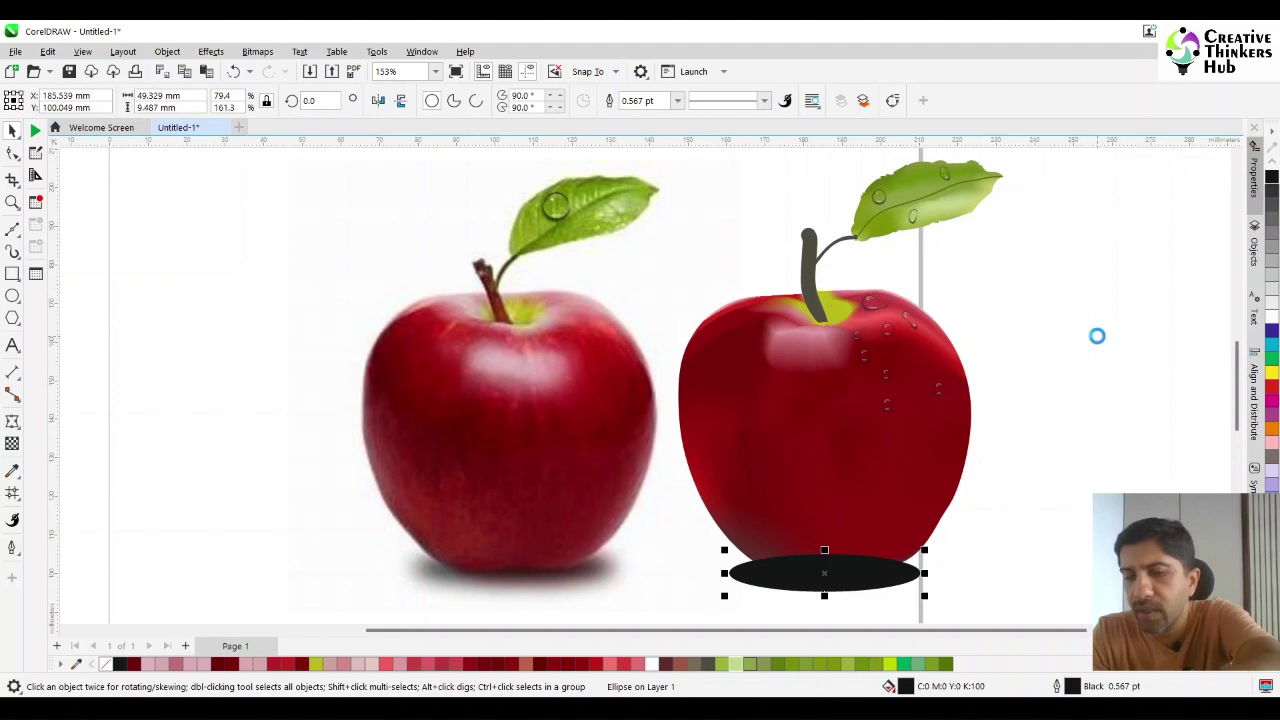
key(shift+Page_Down)
Move the reference photo away from the drawn apple, centered at about X 82.9 mm and Y 145.4 mm.
click(634, 441)
drag(591, 449, 520, 463)
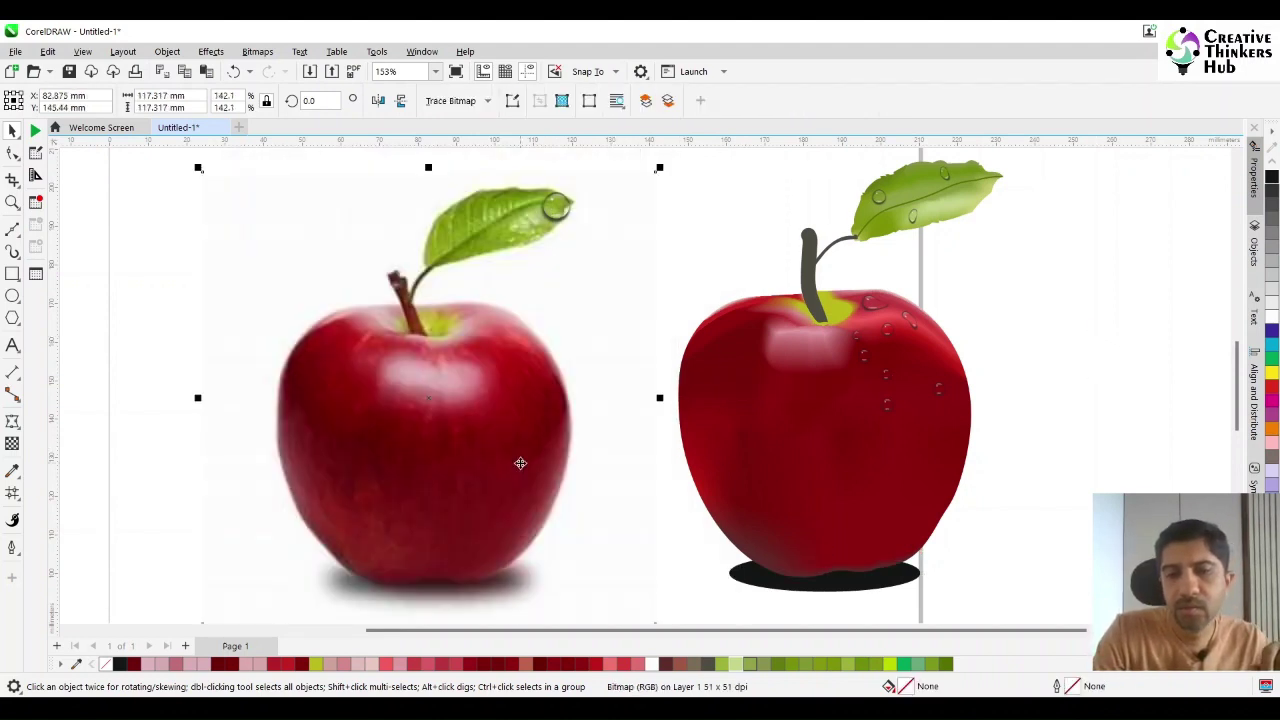
Apply a Gaussian Blur with a 37.6-pixel radius to the black shadow ellipse beneath the drawn apple.
click(844, 589)
click(167, 51)
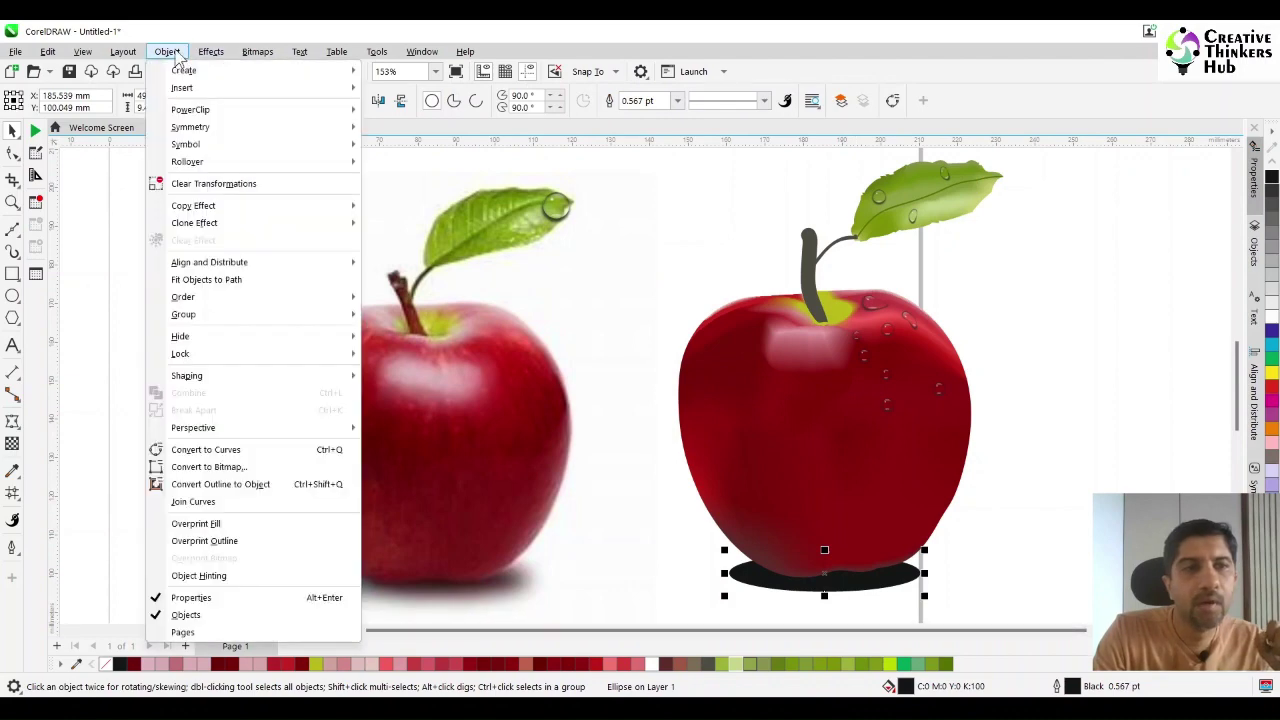
mouse_move(210, 51)
mouse_move(258, 148)
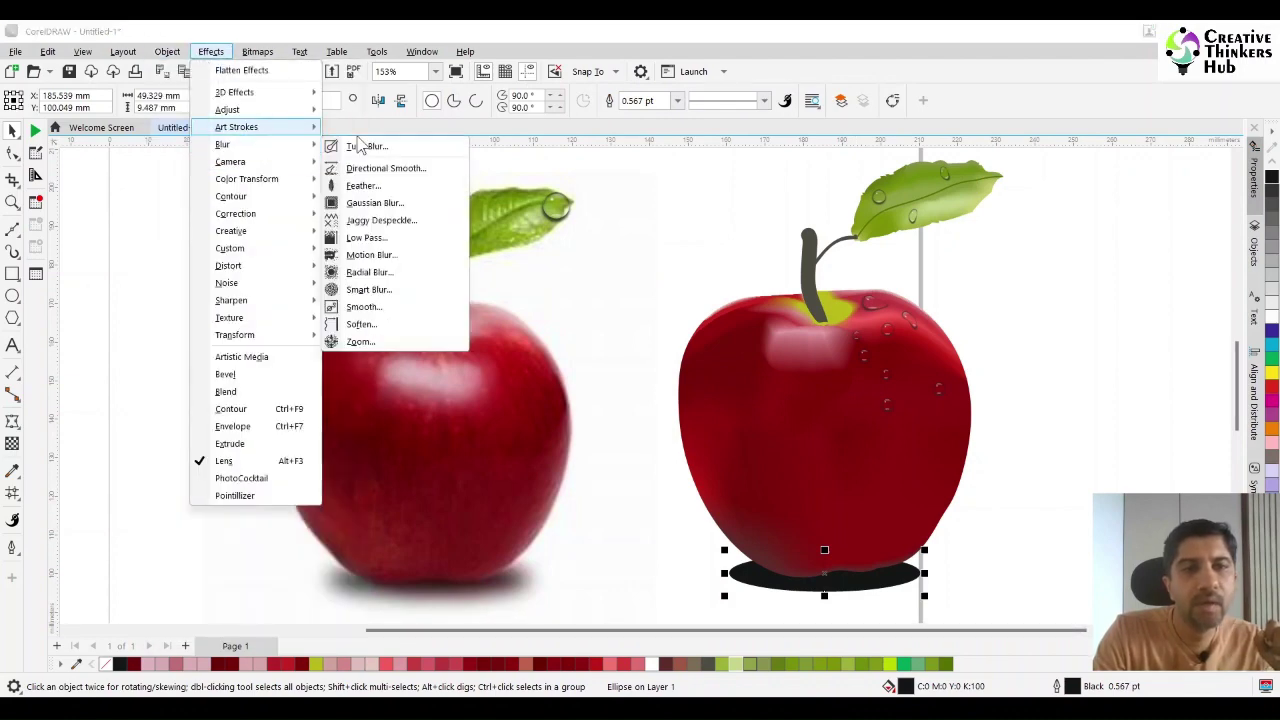
click(381, 204)
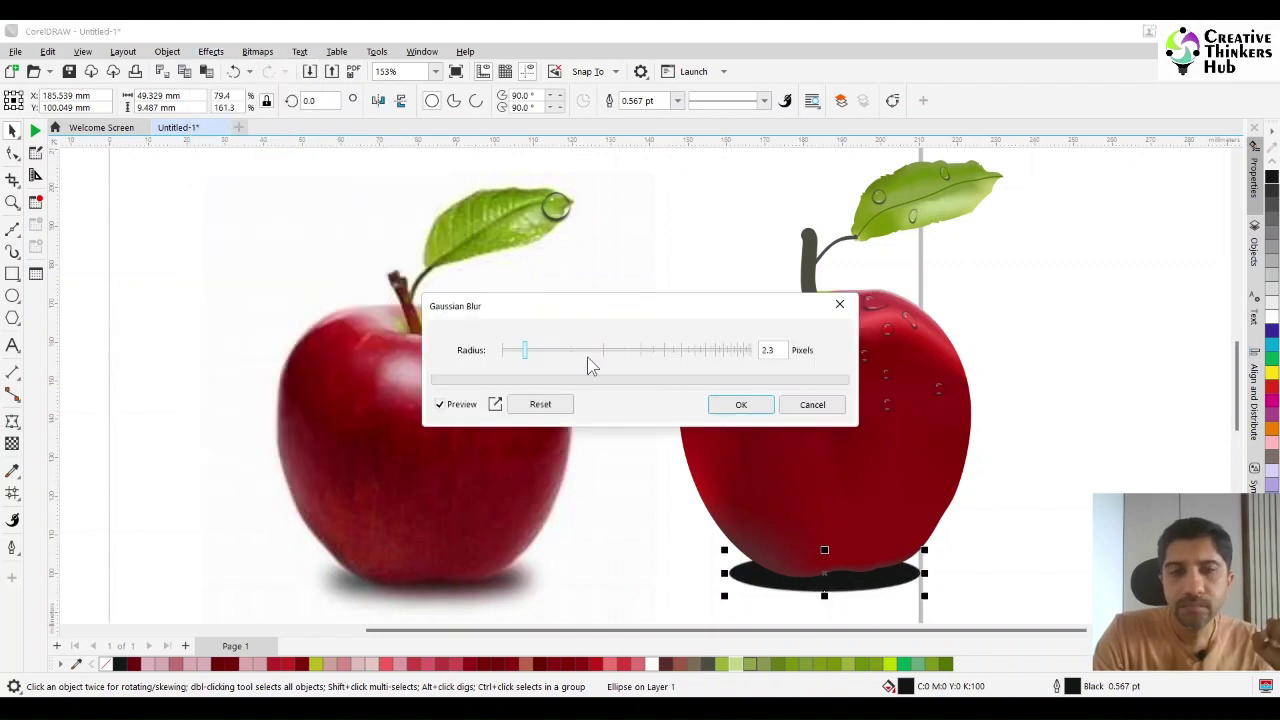
drag(523, 352, 638, 362)
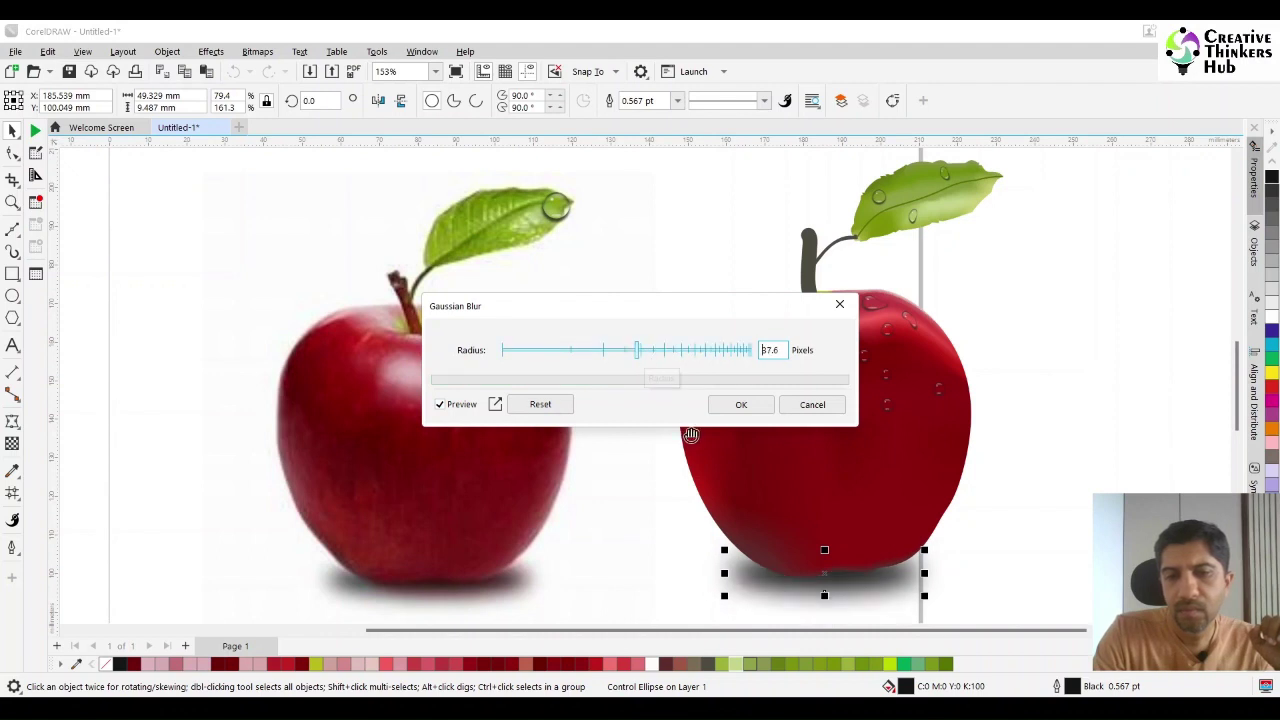
click(722, 410)
Resize the blurred shadow ellipse to about 50.8 mm wide and 6.1 mm high, and shift it slightly lower under the apple.
drag(722, 573, 731, 572)
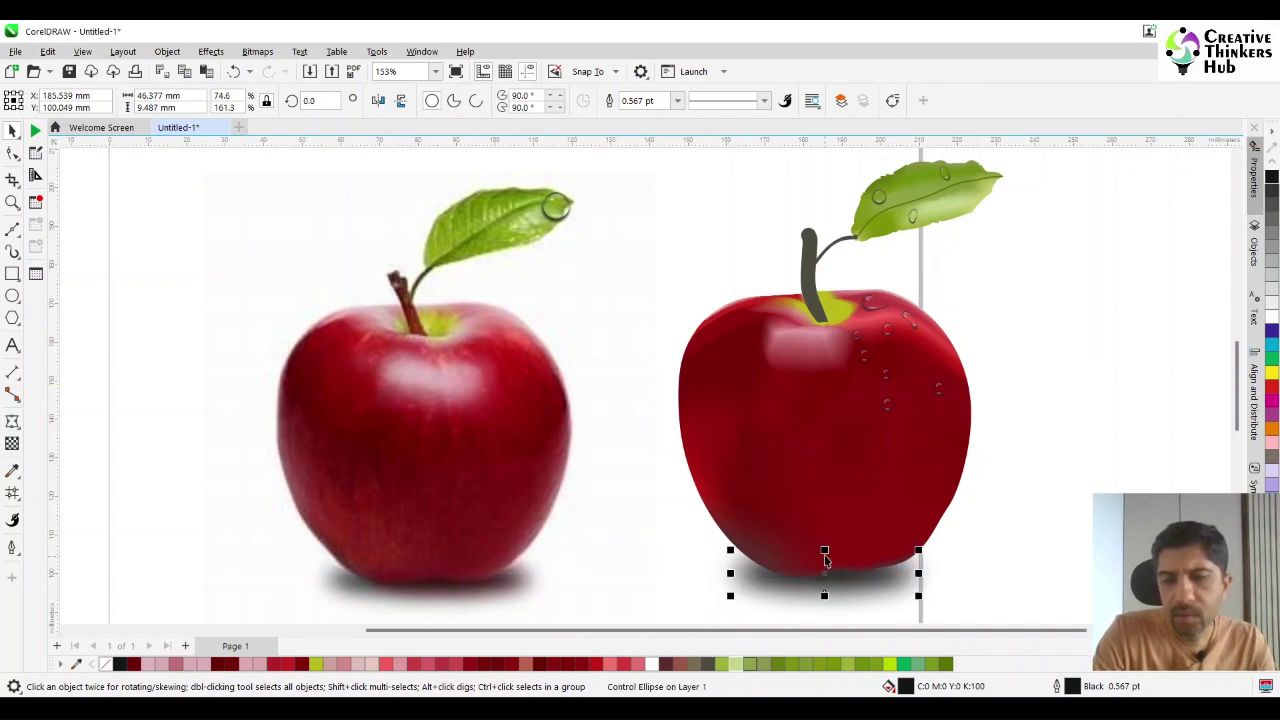
drag(824, 556, 830, 572)
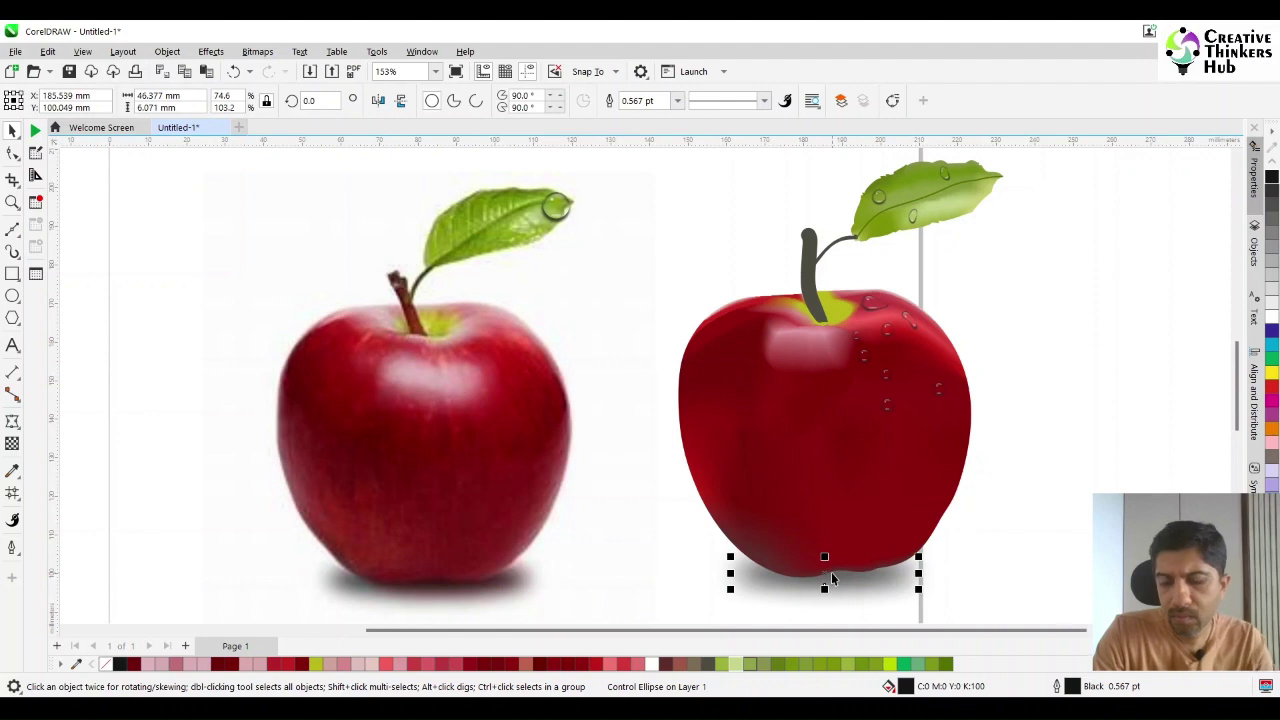
key(Down)
key(Down)
key(Down)
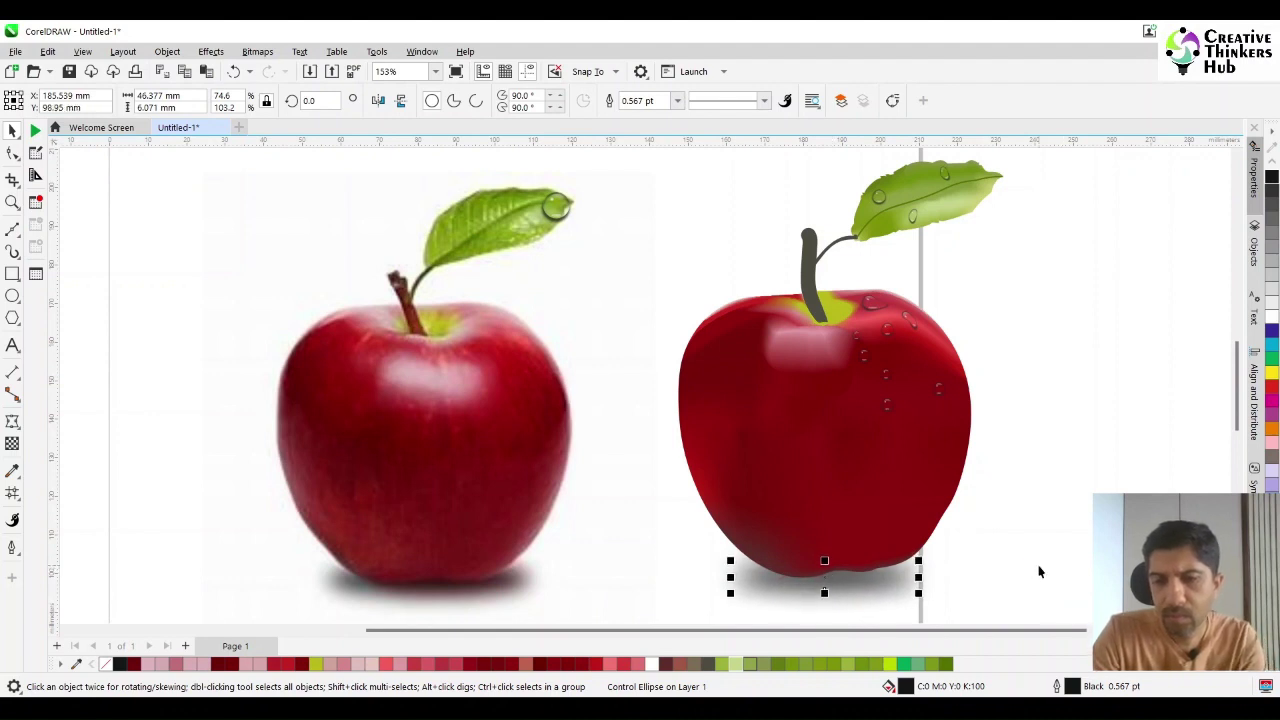
drag(918, 576, 918, 576)
shift+click(866, 503)
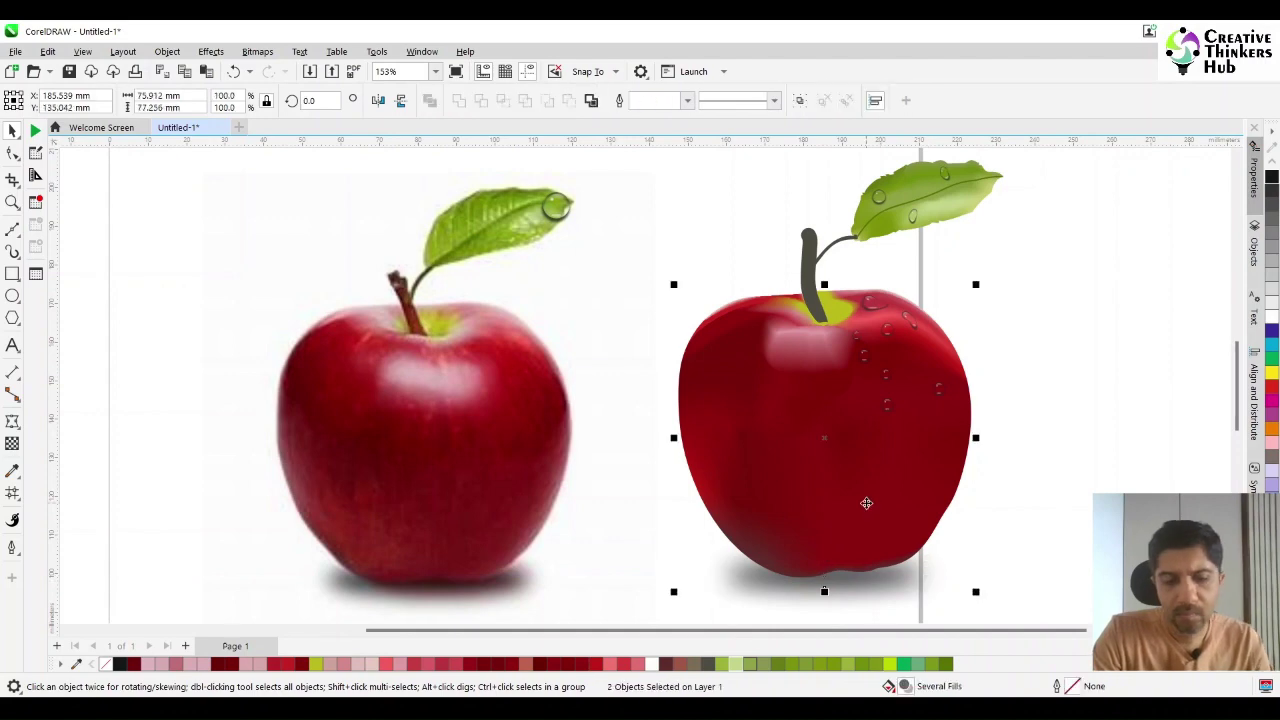
click(1043, 550)
click(864, 581)
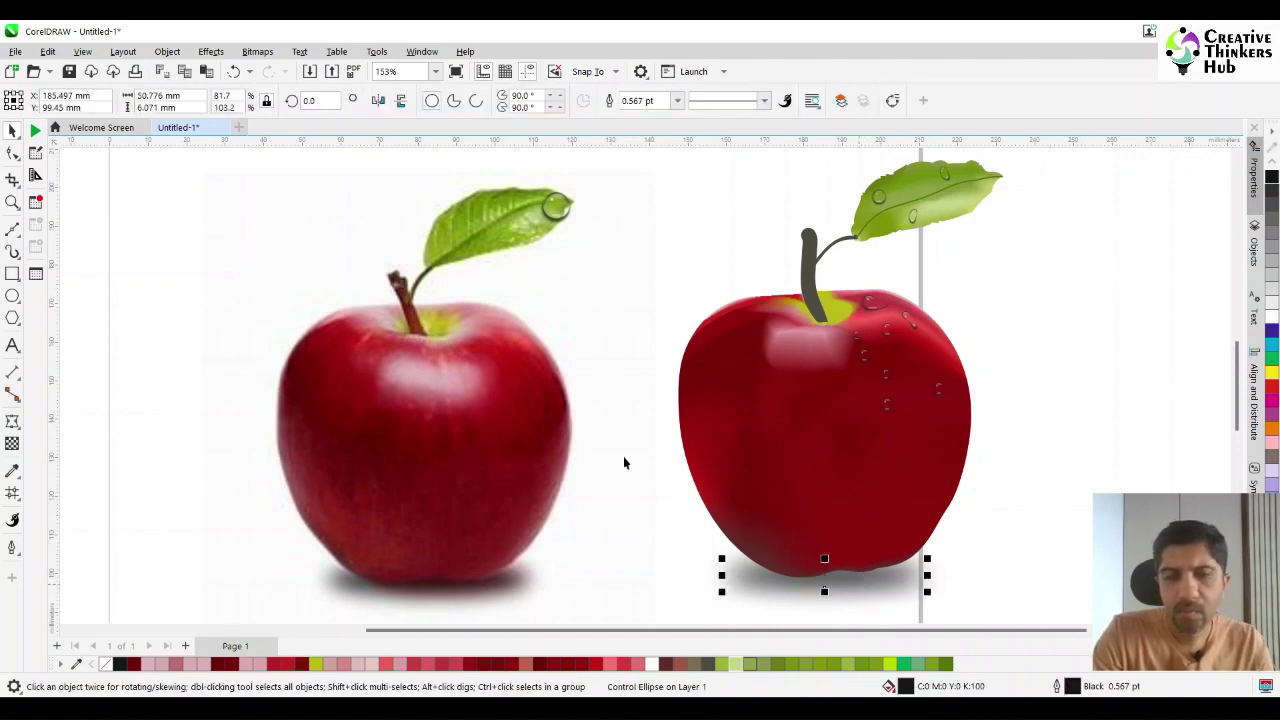
Apply Gaussian Blur to the resized shadow ellipse with a 32.2-pixel radius.
click(262, 51)
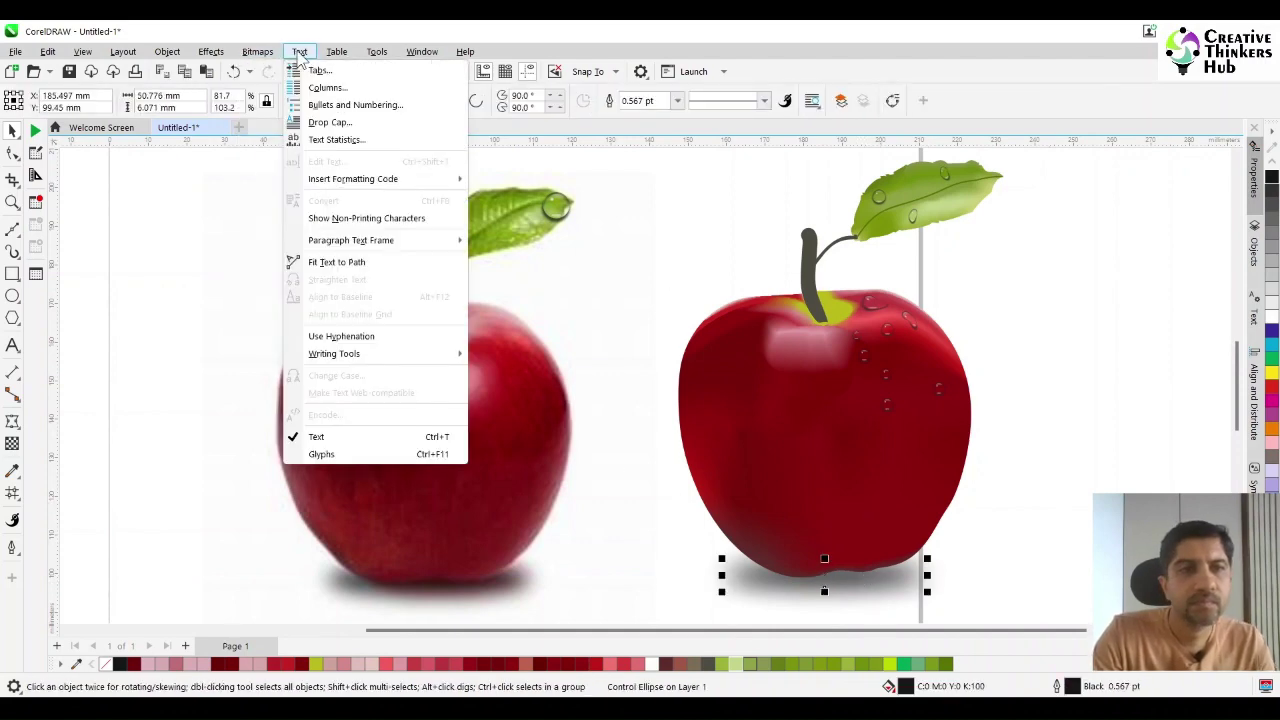
mouse_move(210, 51)
mouse_move(230, 148)
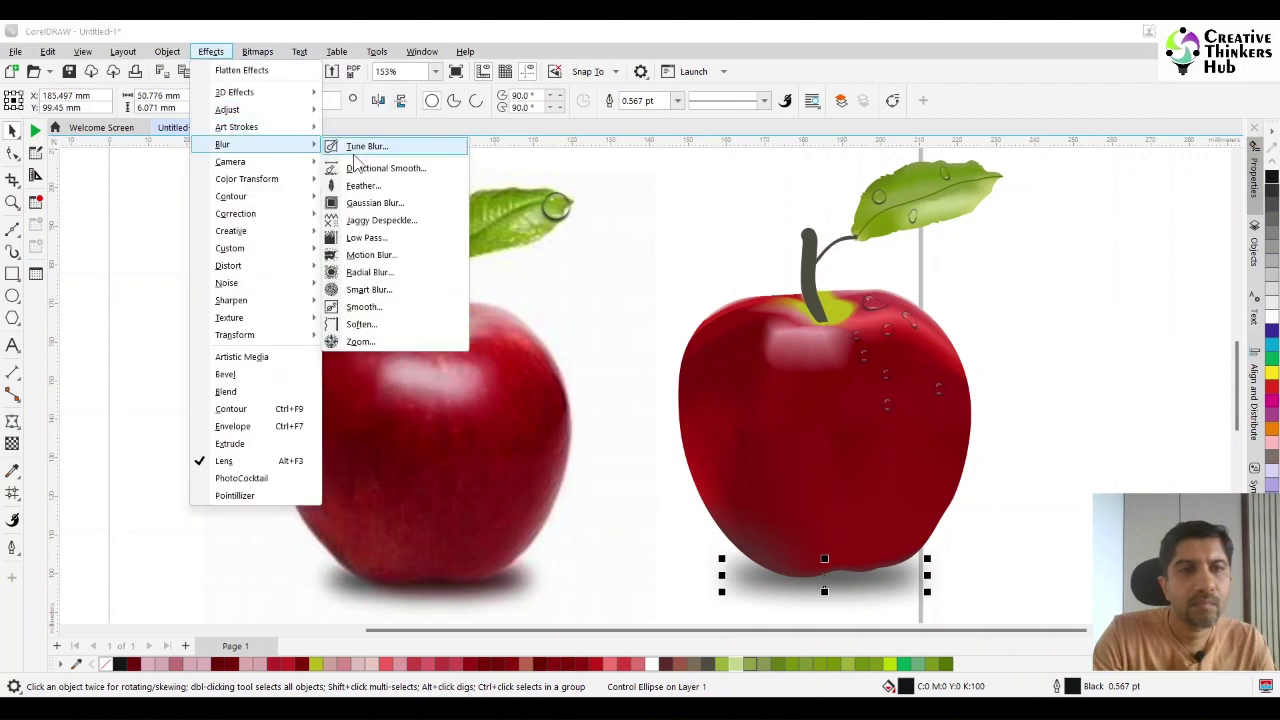
click(380, 204)
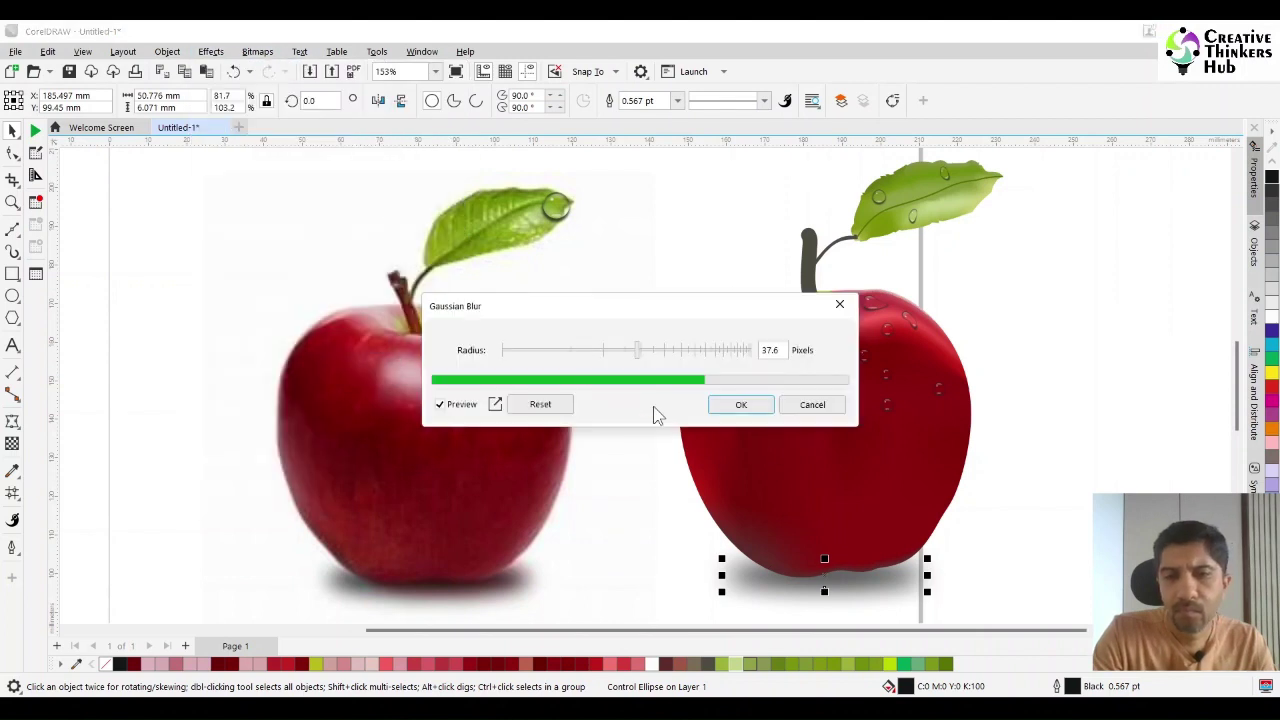
mouse_move(640, 357)
mouse_down()
mouse_move(678, 358)
mouse_move(573, 363)
mouse_move(628, 354)
mouse_up()
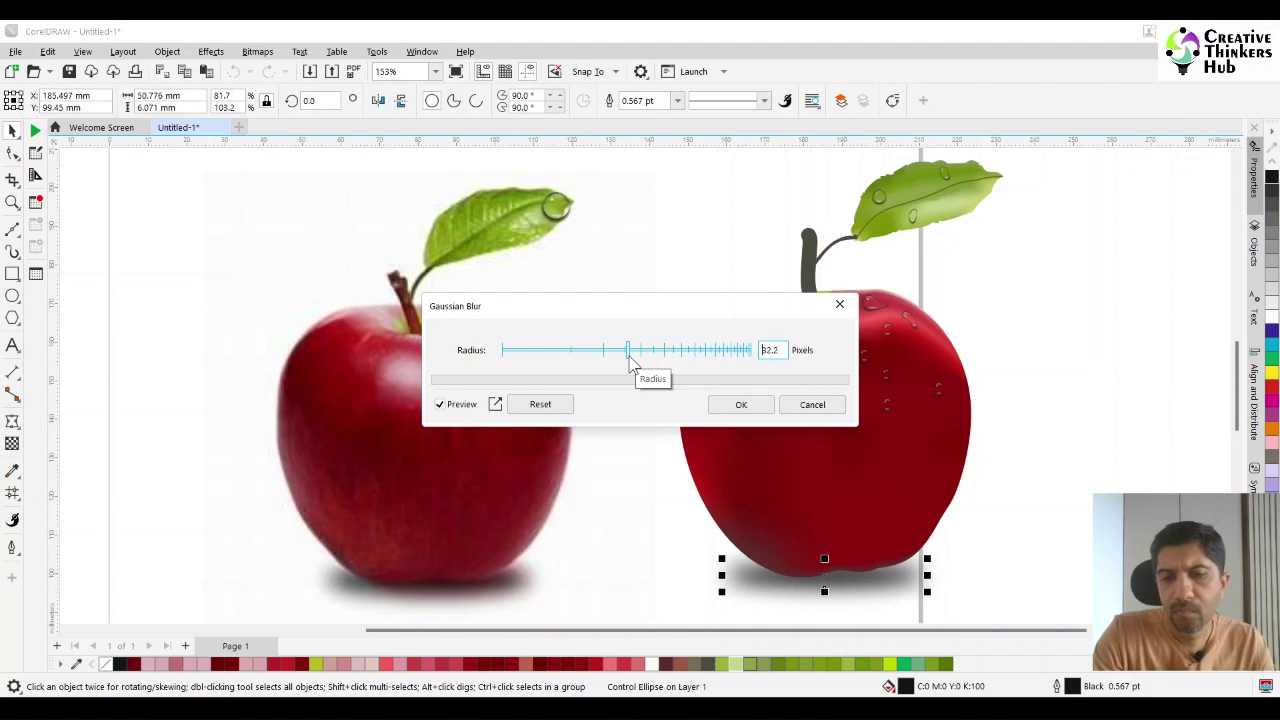
click(741, 404)
Smooth the drawn apple's bottom edge by moving its lower mesh fill nodes down toward the shadow, and clear the selection.
key(m)
click(859, 562)
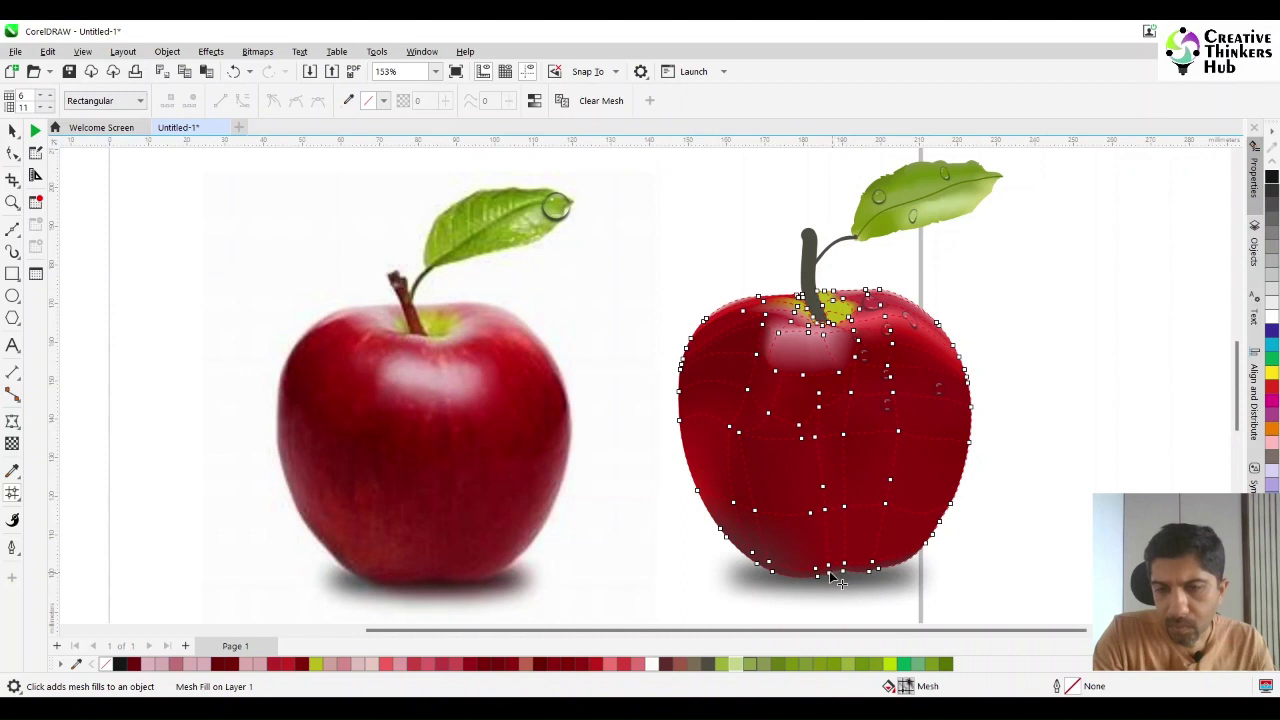
click(829, 573)
click(844, 574)
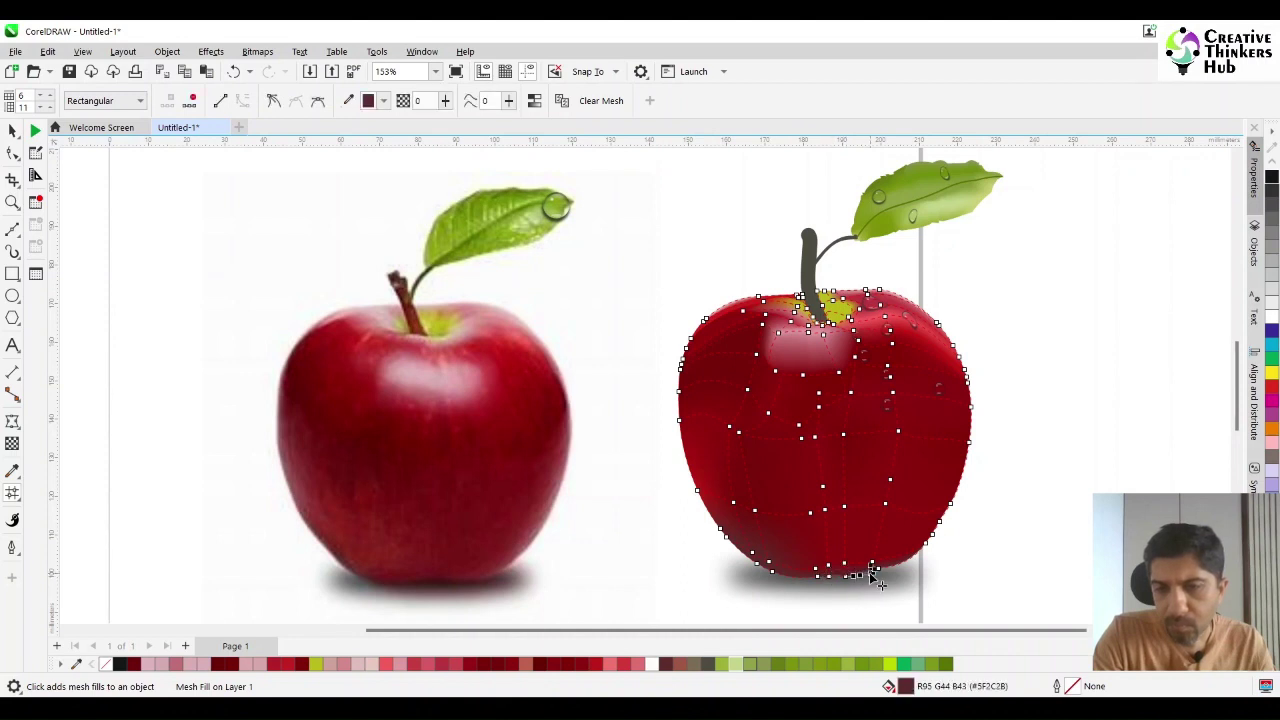
drag(869, 574, 883, 575)
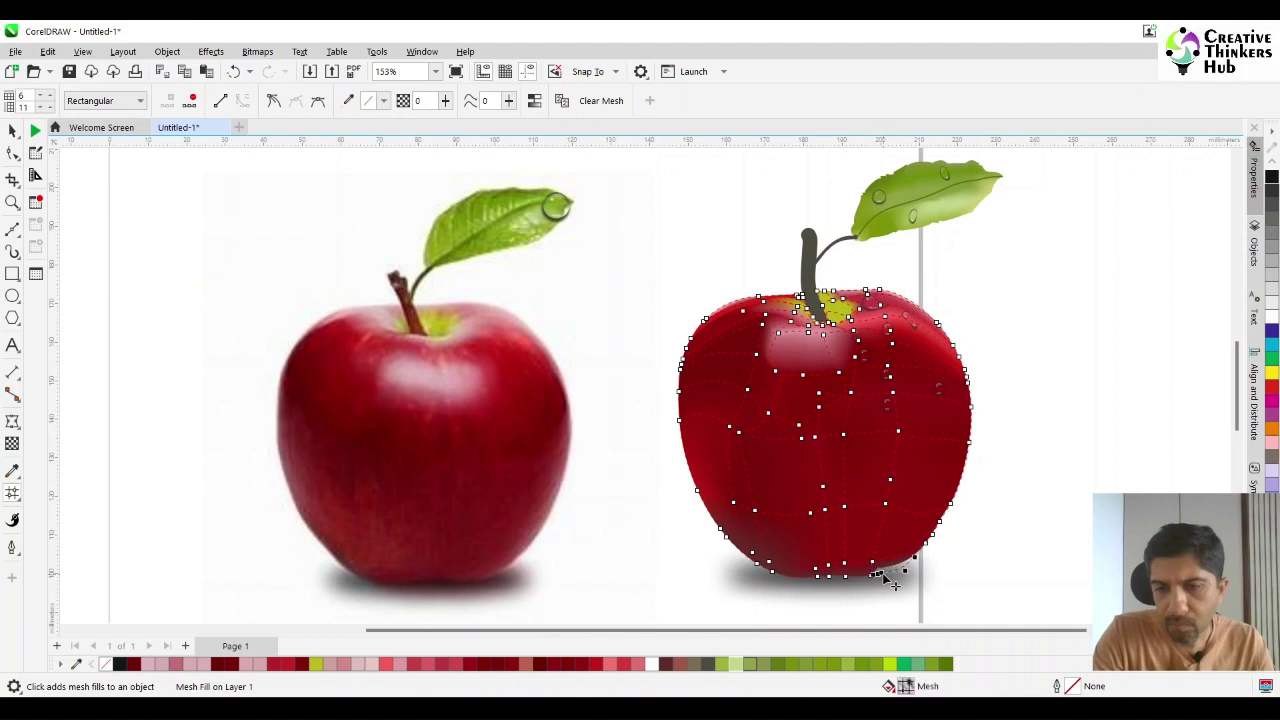
click(12, 130)
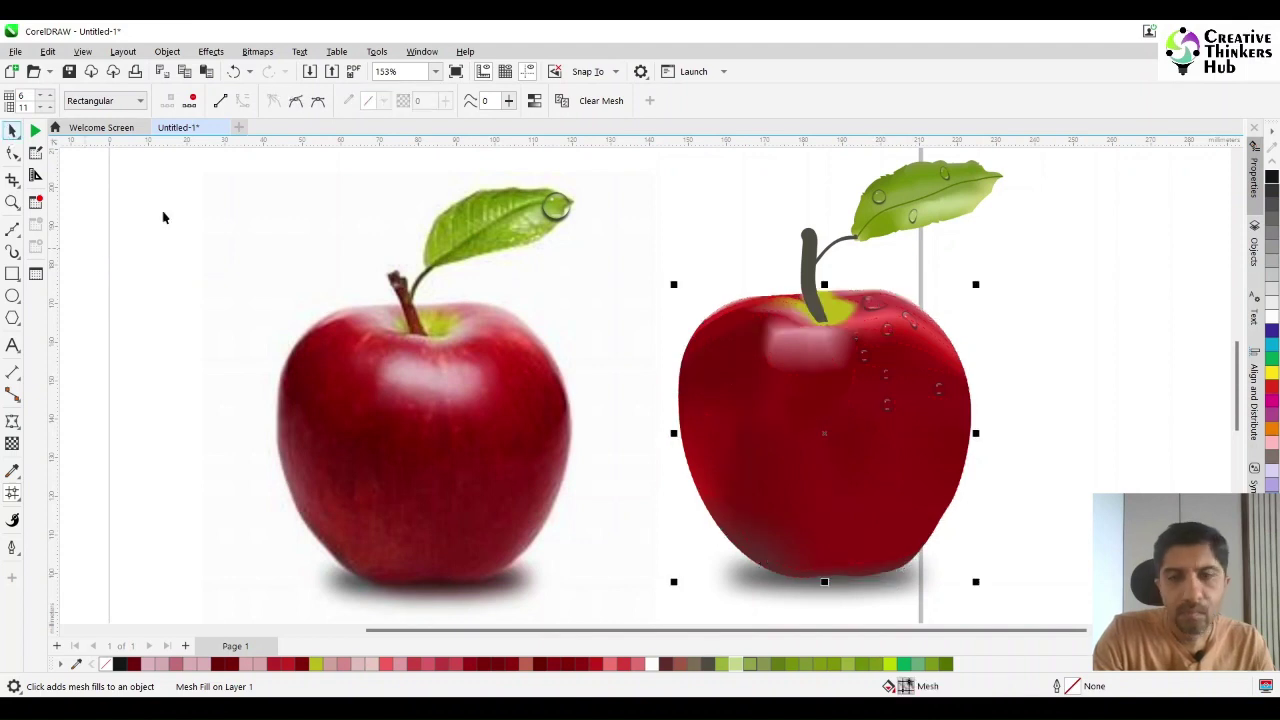
click(1071, 510)
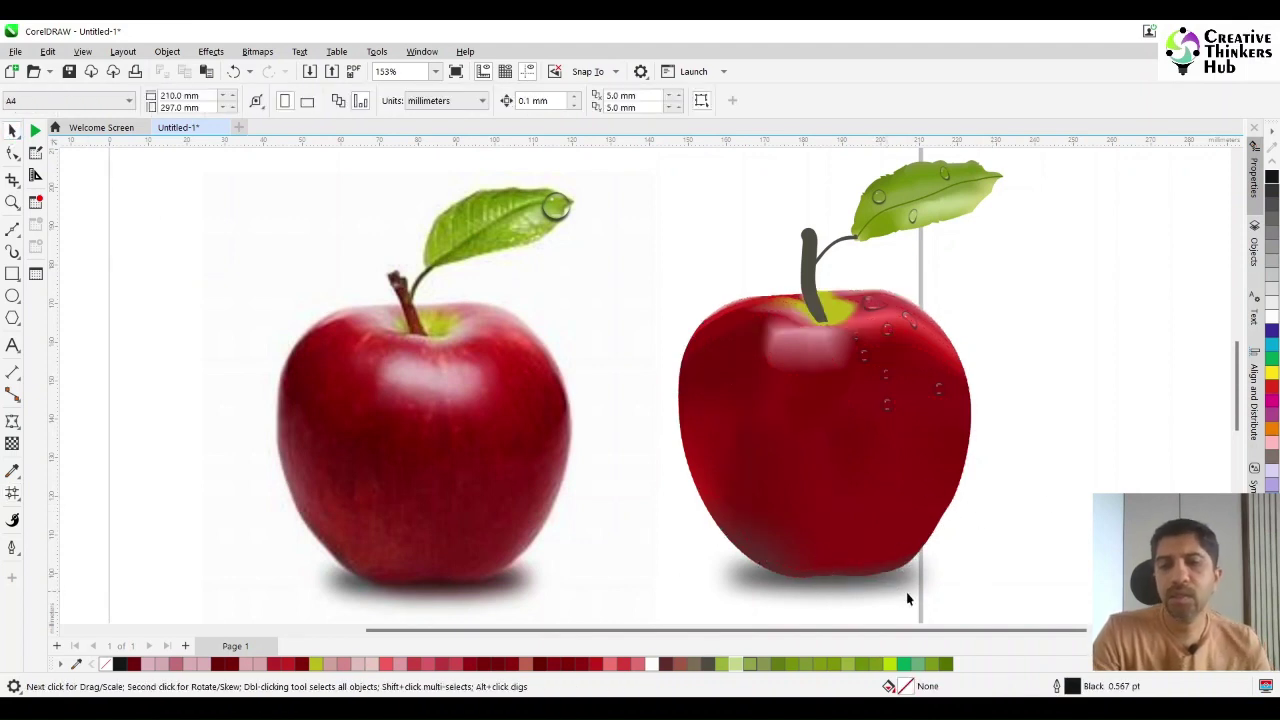